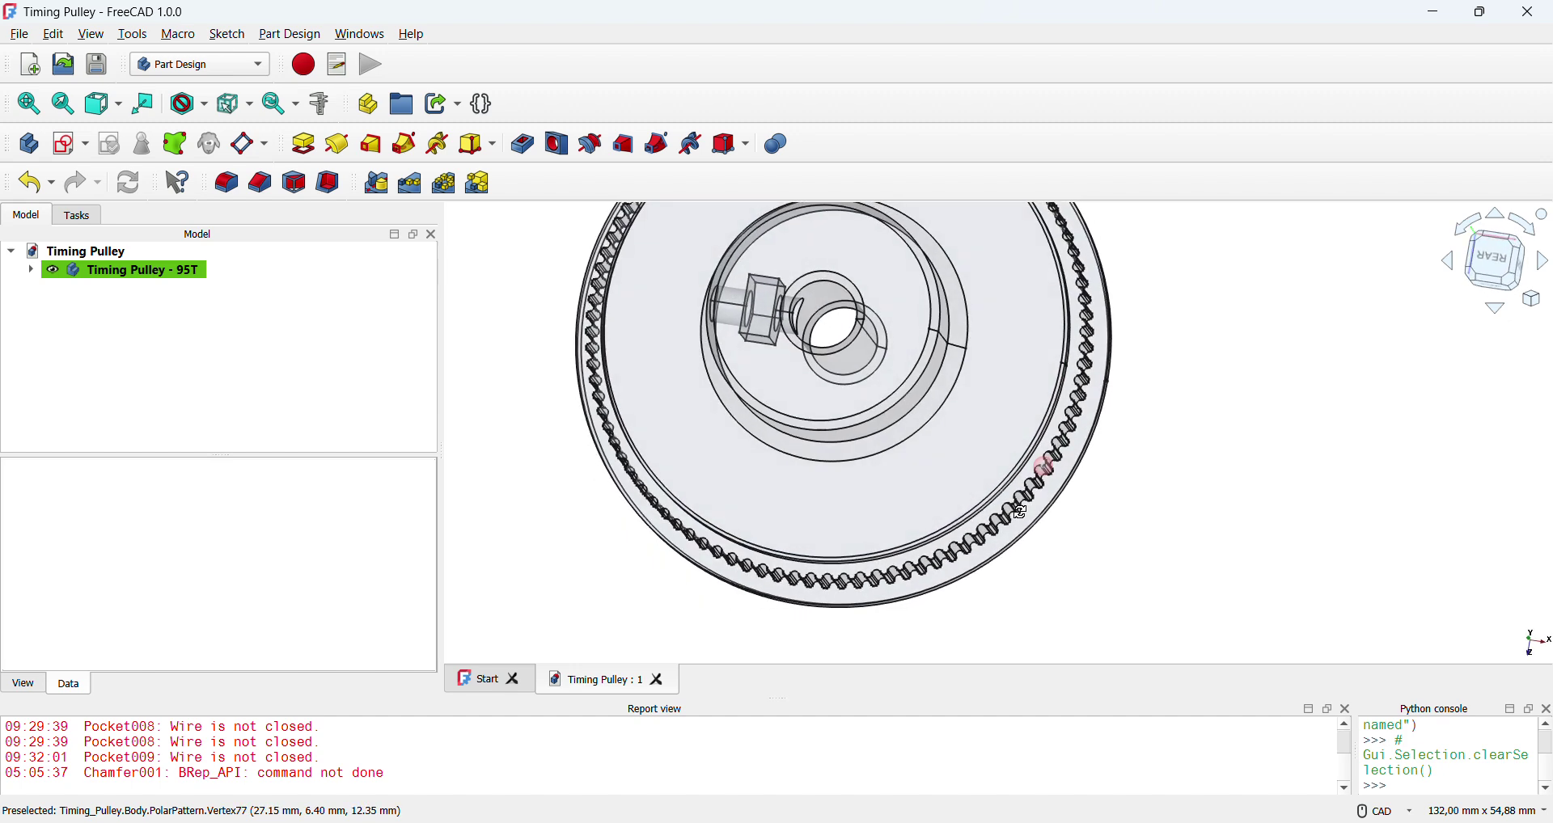
scroll(988, 560, "down", 5)
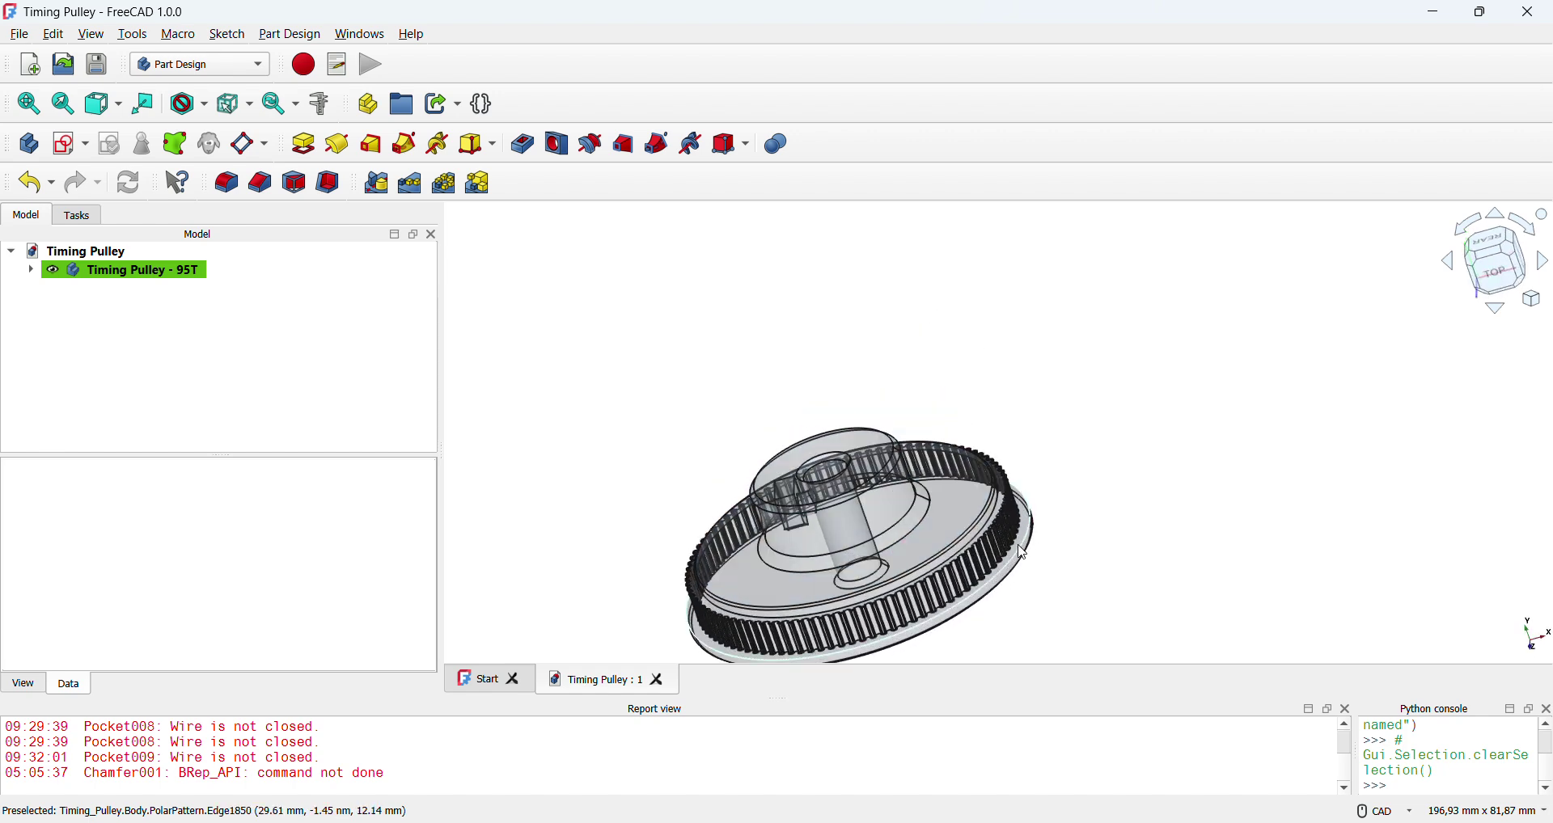
middle_click_drag(1020, 550, 974, 519)
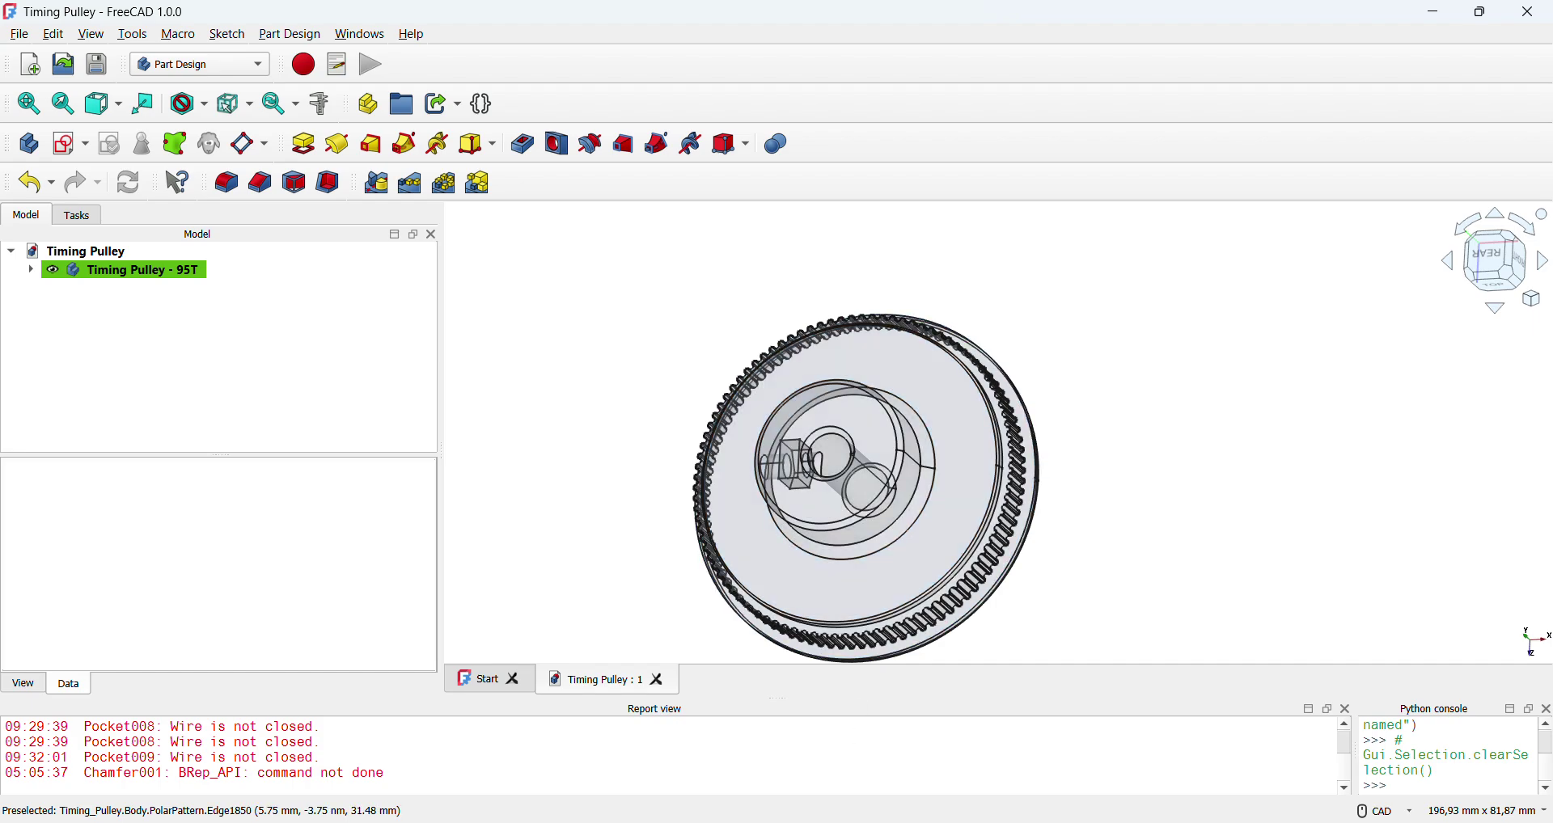
- Switch to the browser and search Google Images for "motor stepper nema 17"
key("alt+Tab")
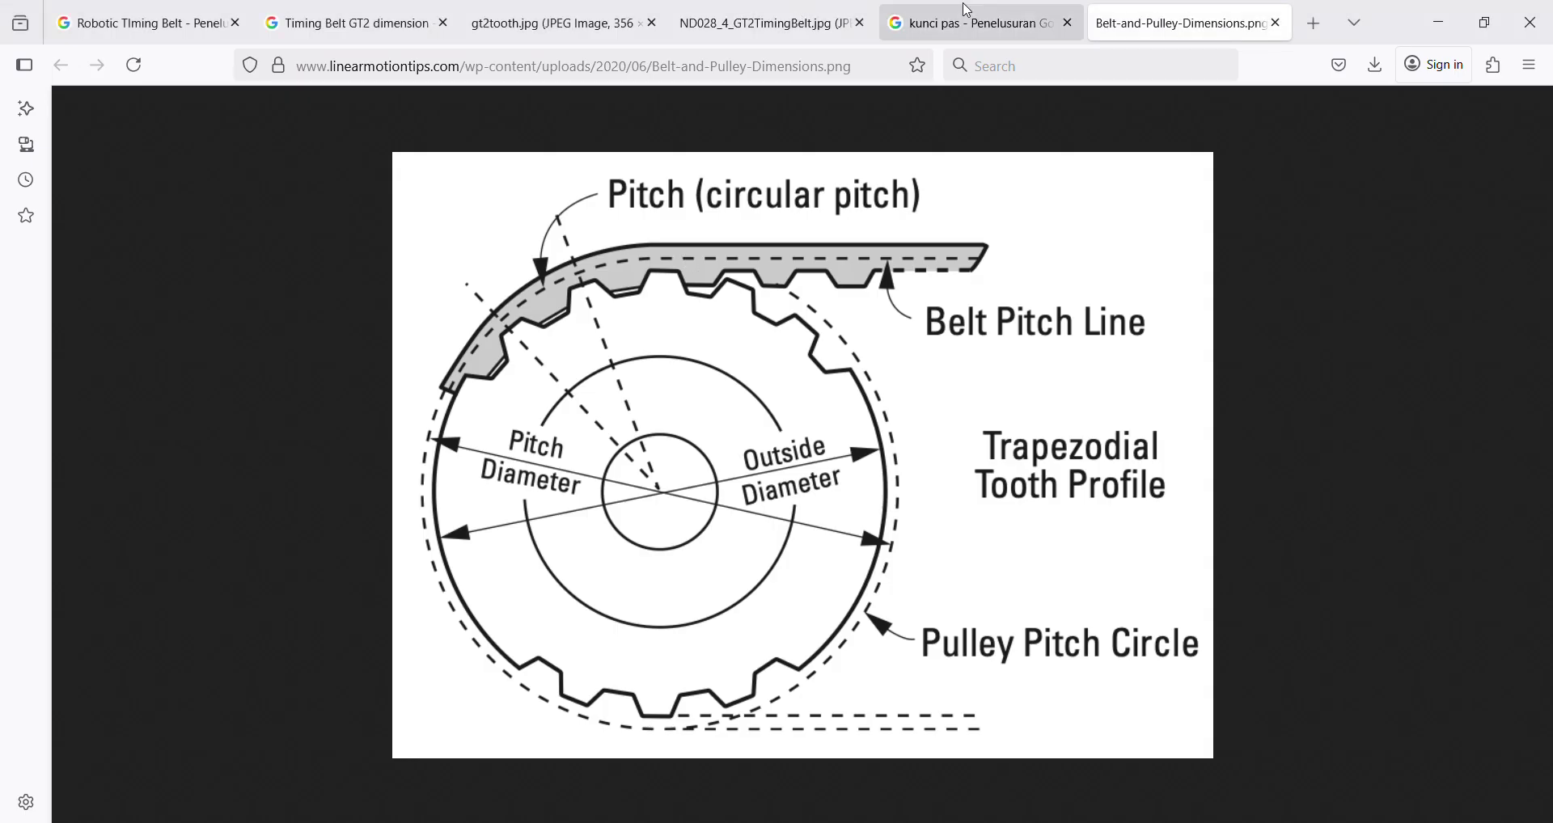
left_click(976, 26)
scroll(336, 111, "up", 2)
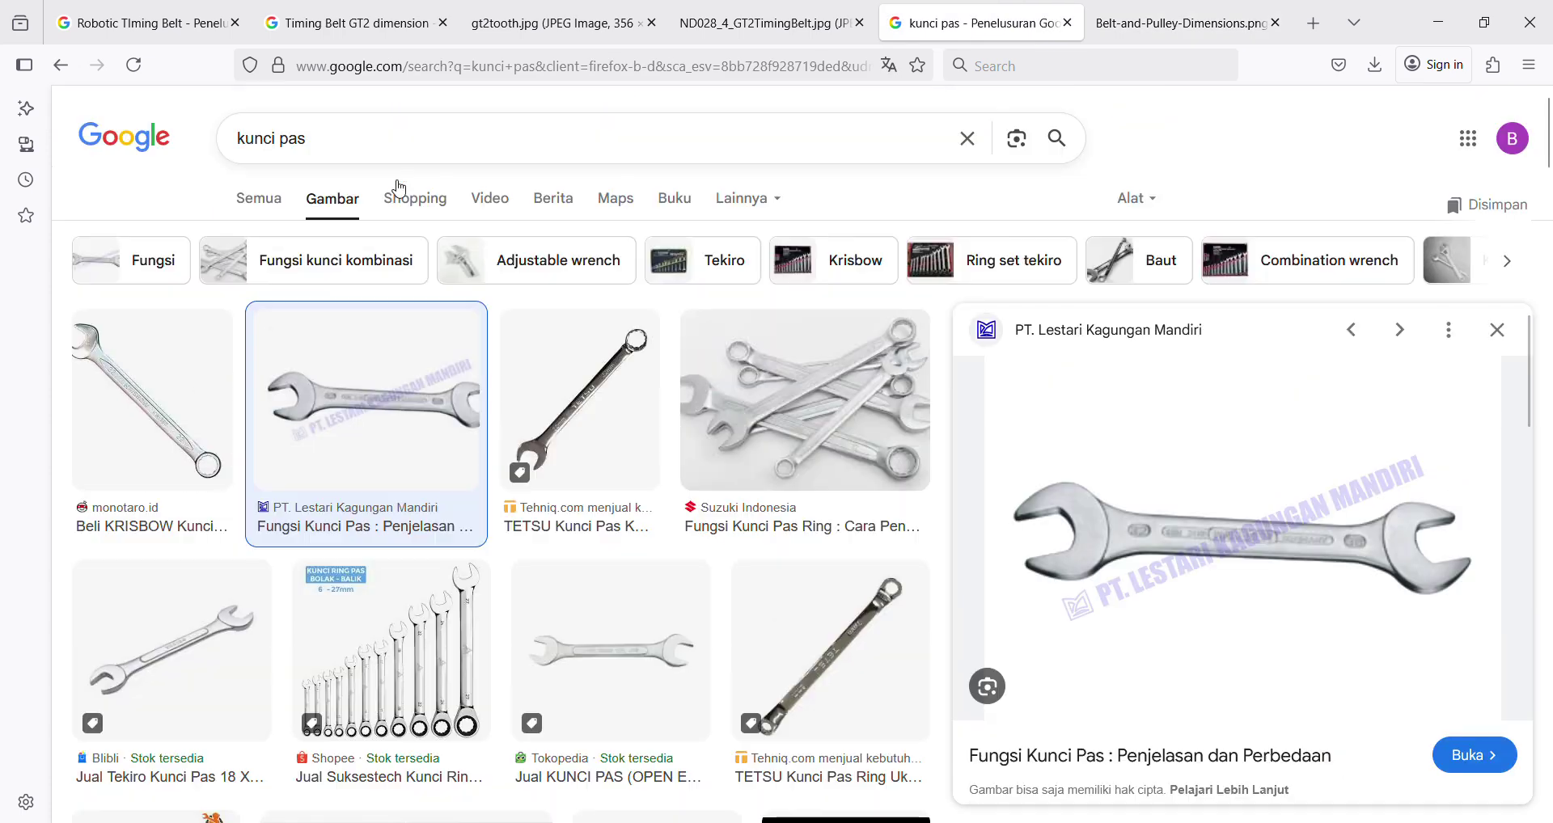
left_click_drag(399, 145, 132, 158)
type("Moto")
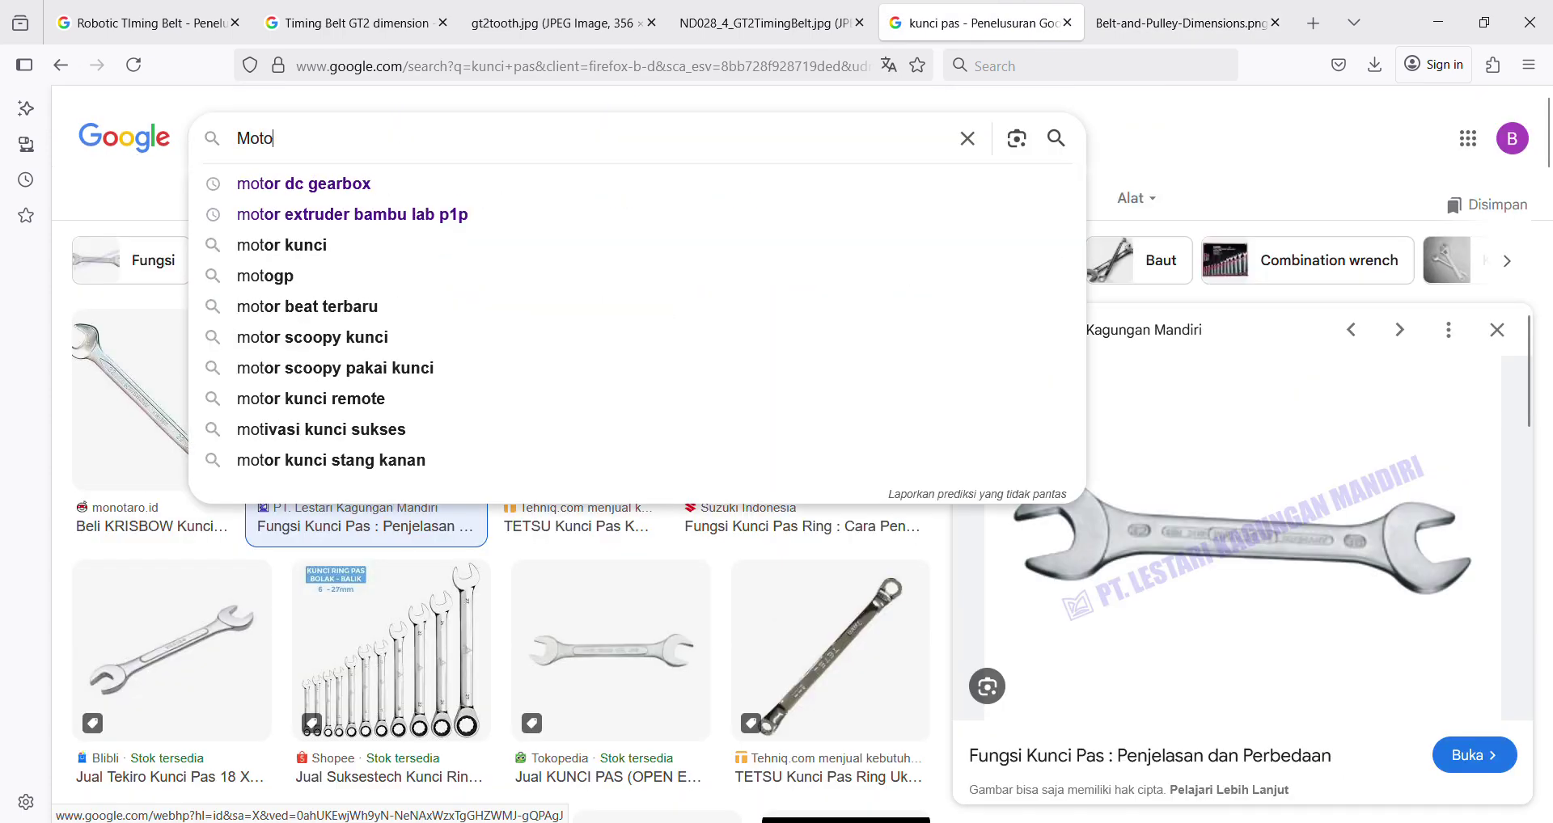
type("r Stepper Ne")
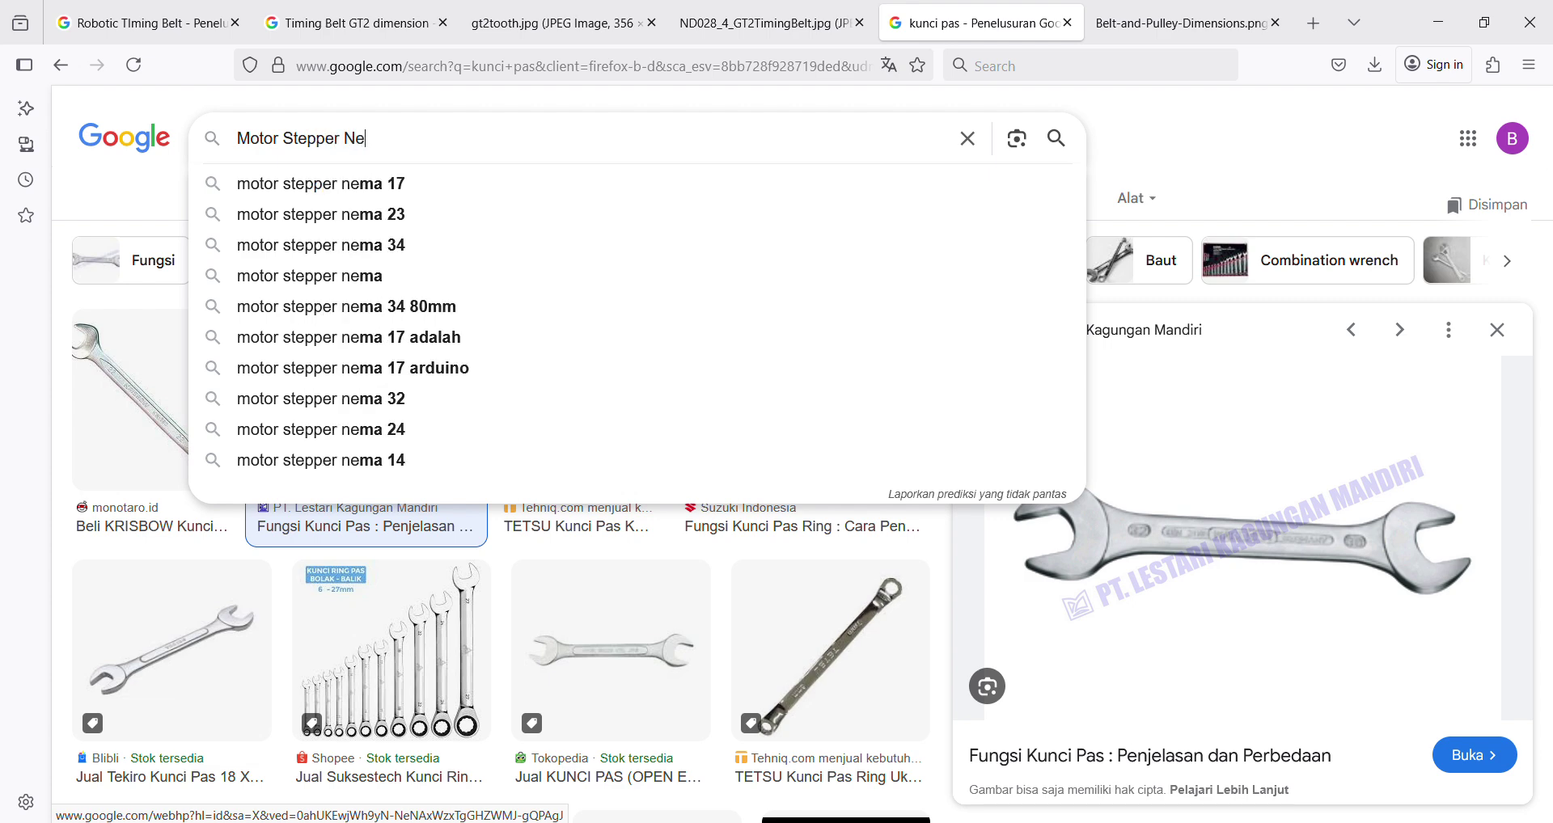
key("Down")
key("Return")
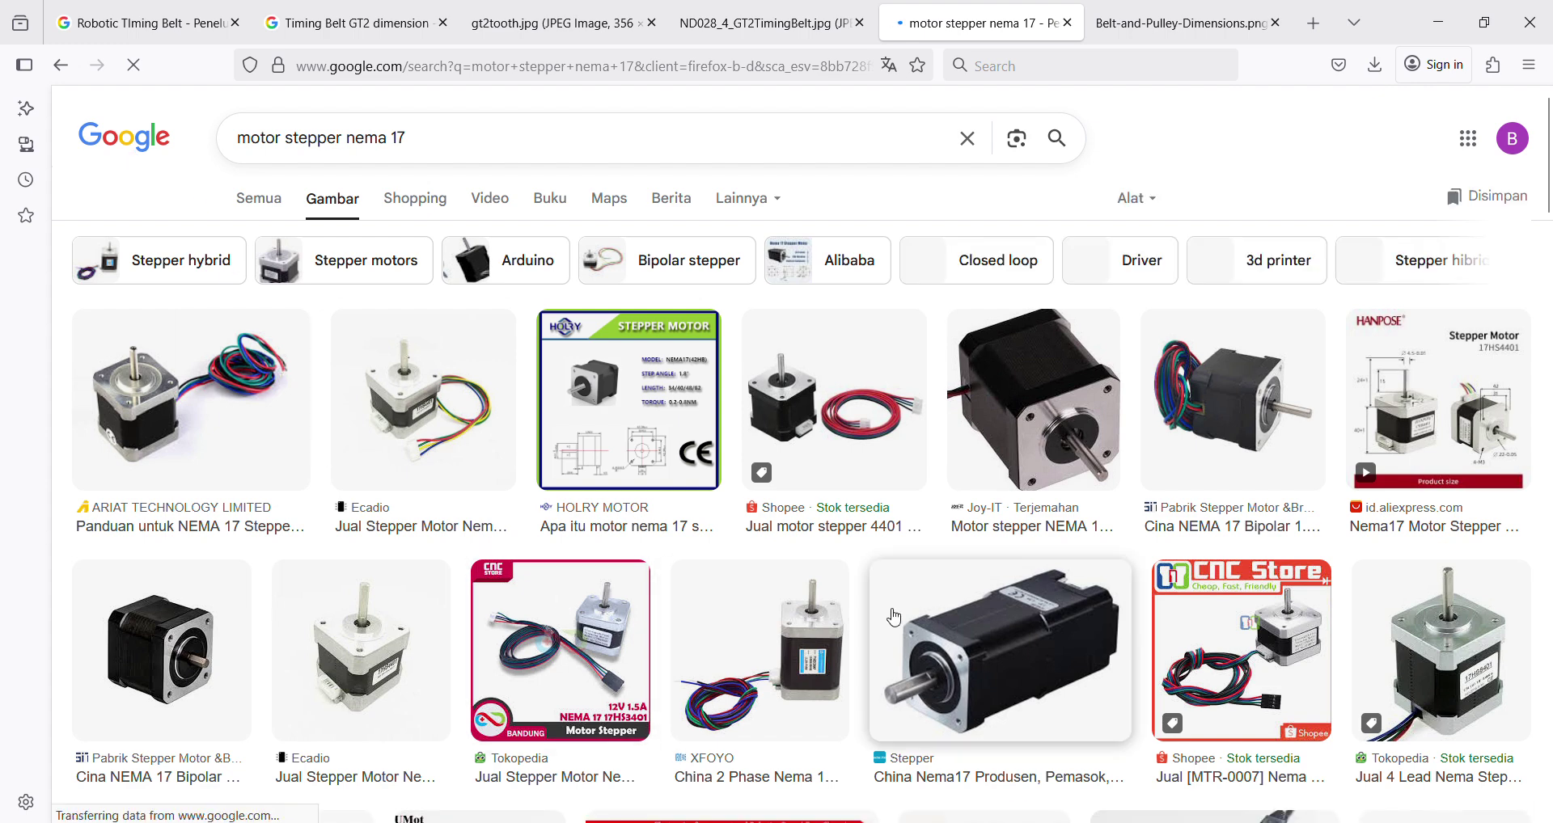
- Refine the image search to "nema 17 stepper motor dimensions" and preview the RepRap dimension drawing
left_click(506, 143)
type("d")
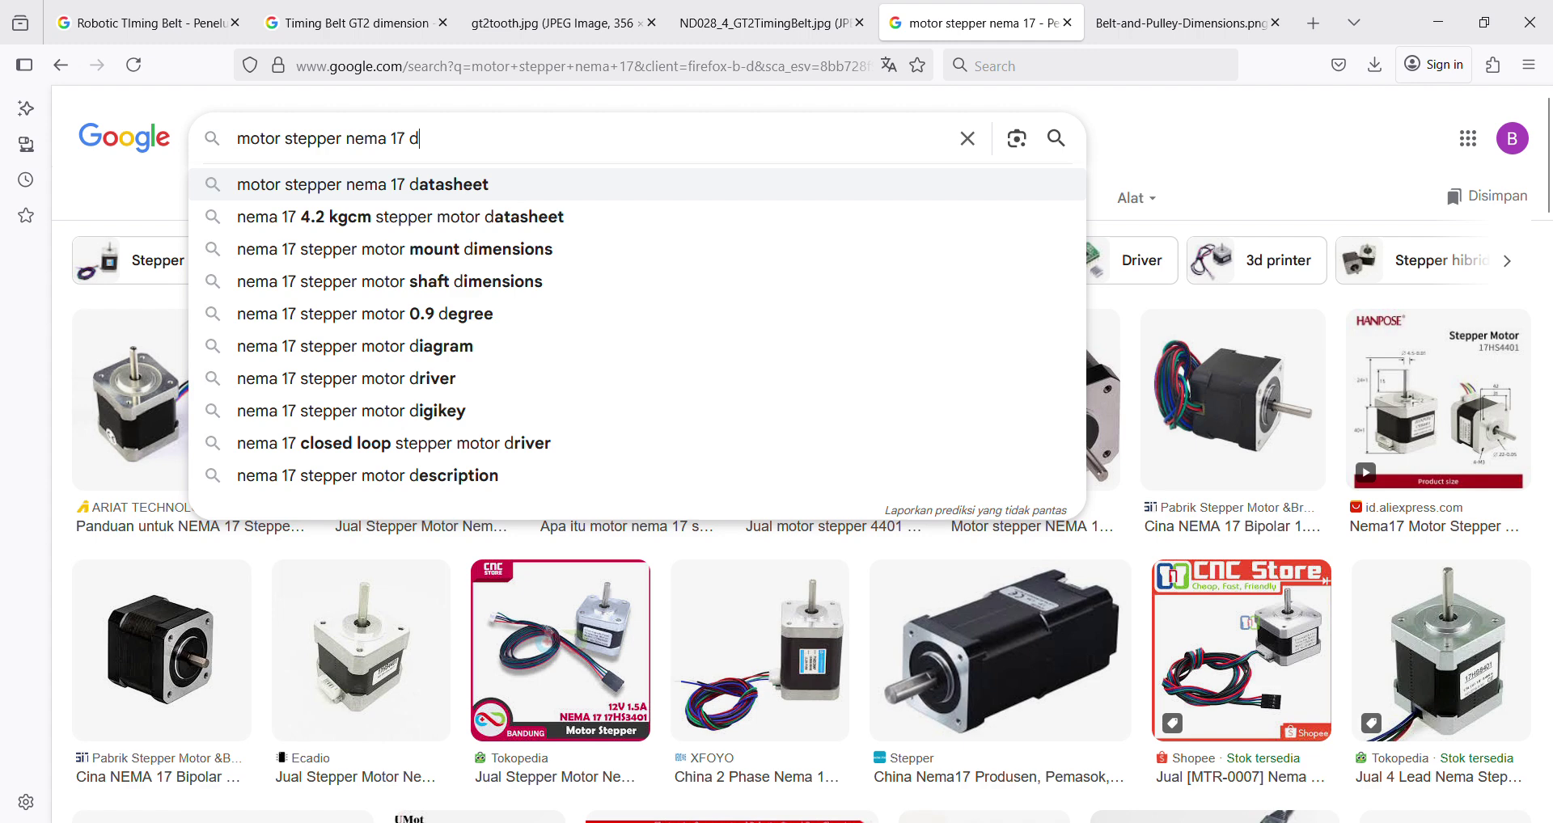
type("im")
left_click(524, 251)
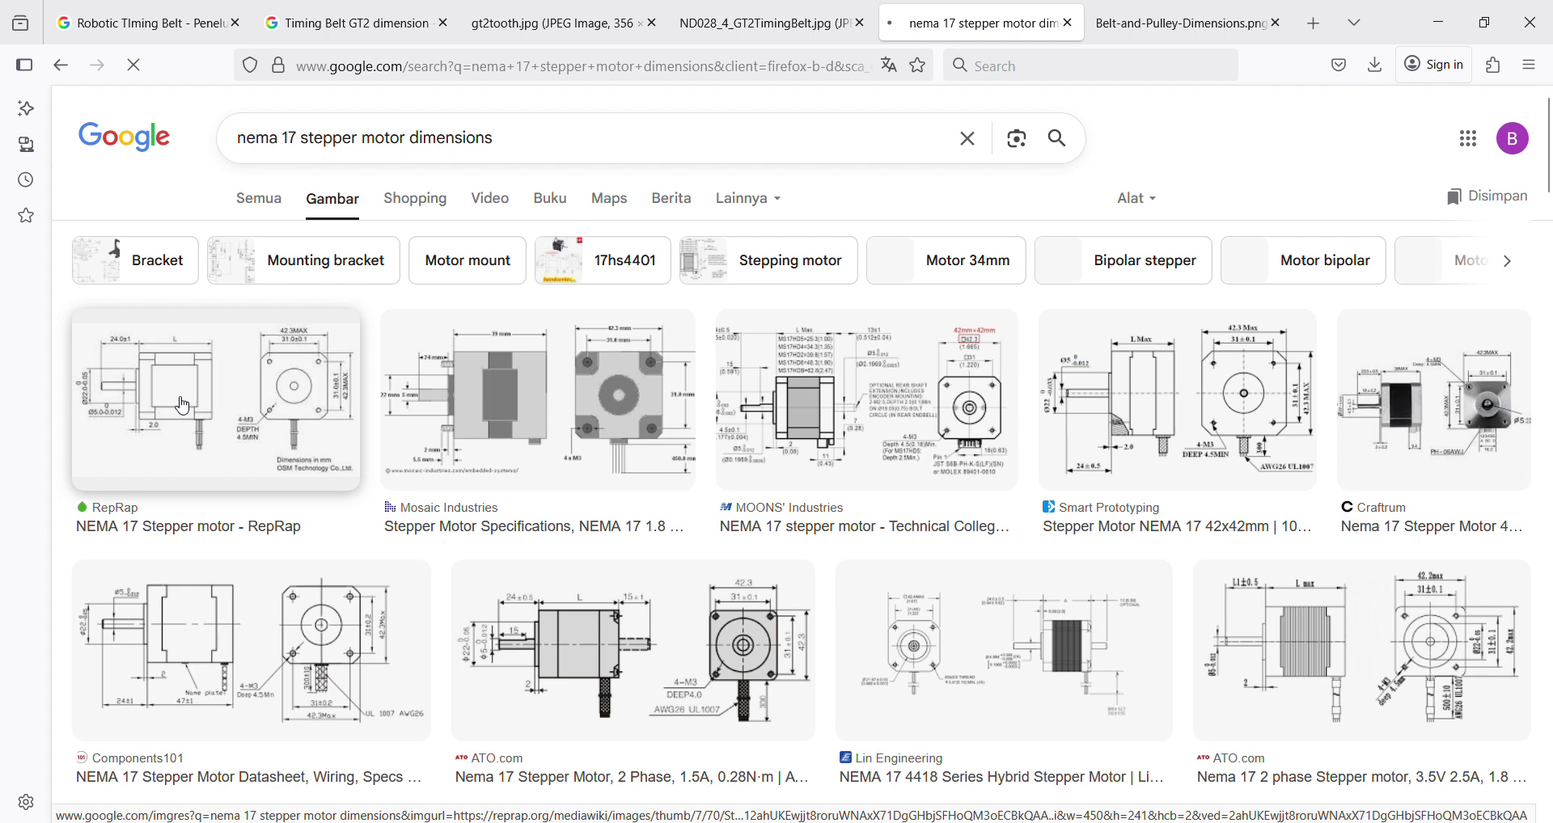
left_click(218, 421)
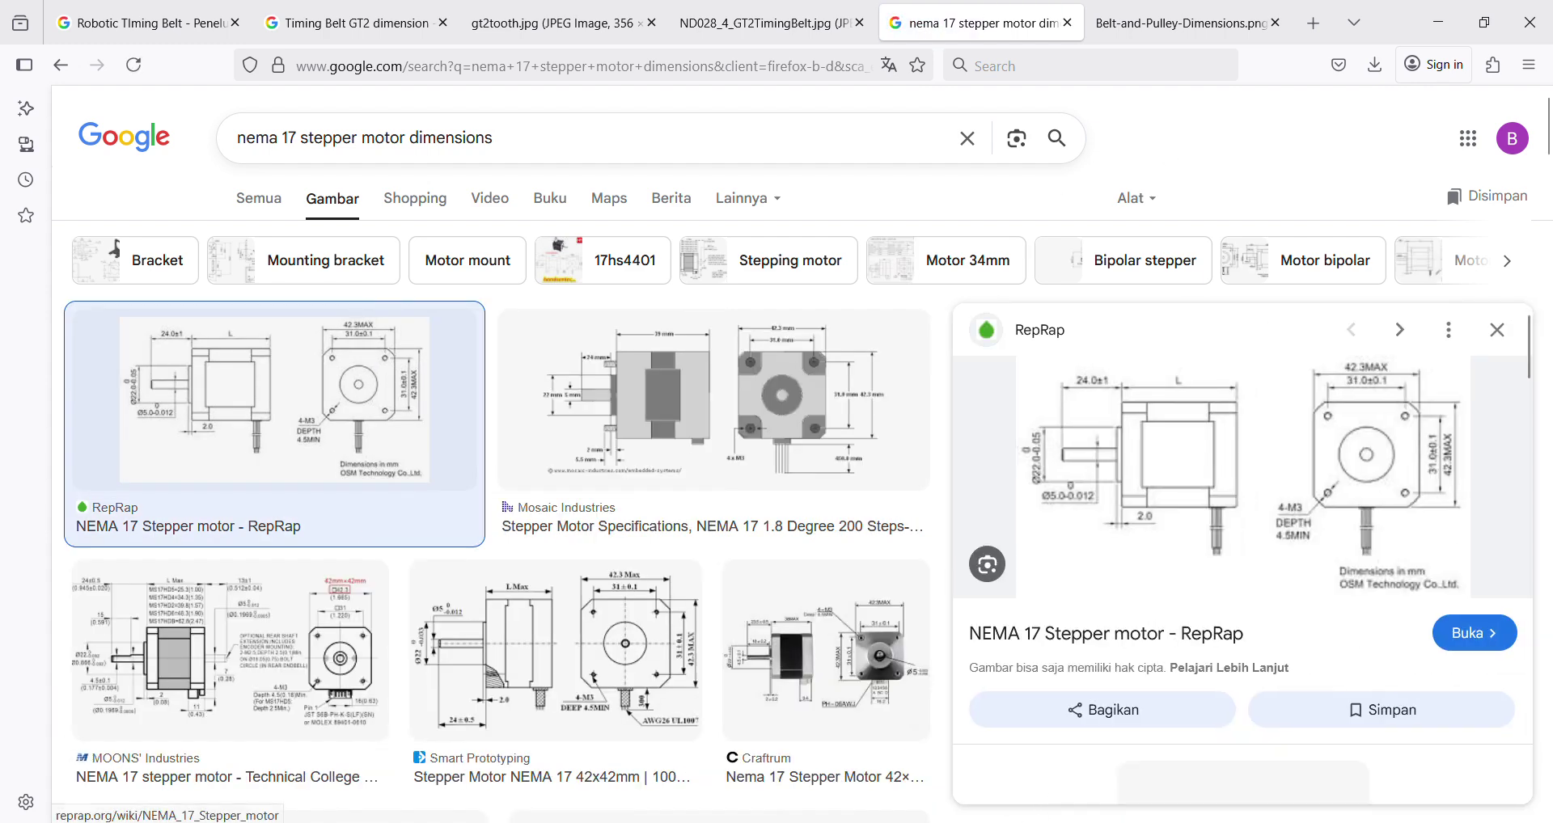
- Switch back to FreeCAD and examine the pulley's toothed rim, flange and hub from several angles
mouse_move(956, 822)
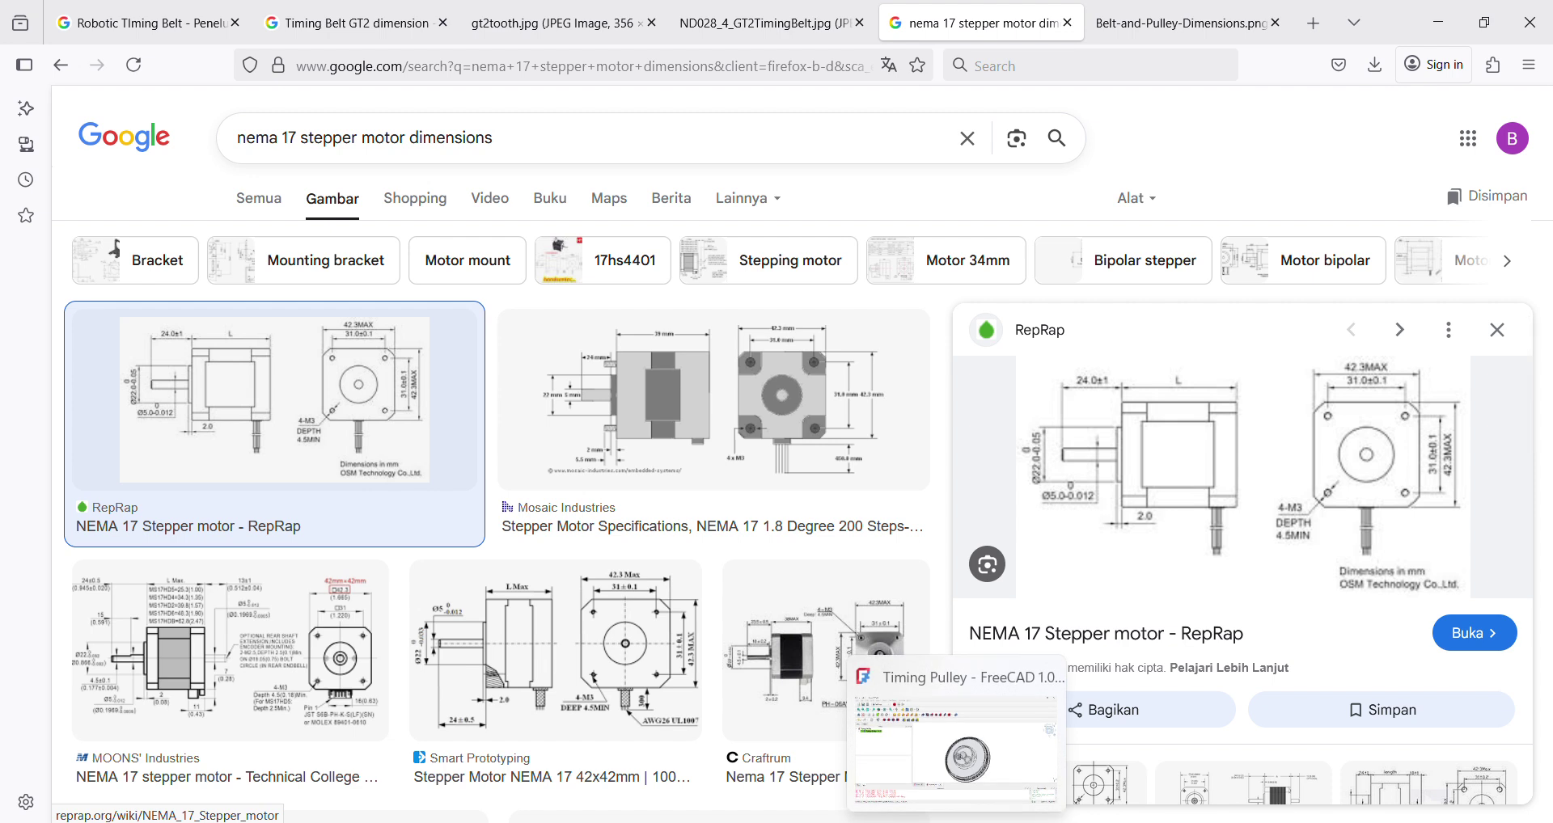
left_click(956, 756)
middle_click_drag(839, 693, 1099, 422)
scroll(826, 556, "up", 2)
middle_click_drag(866, 511, 971, 574)
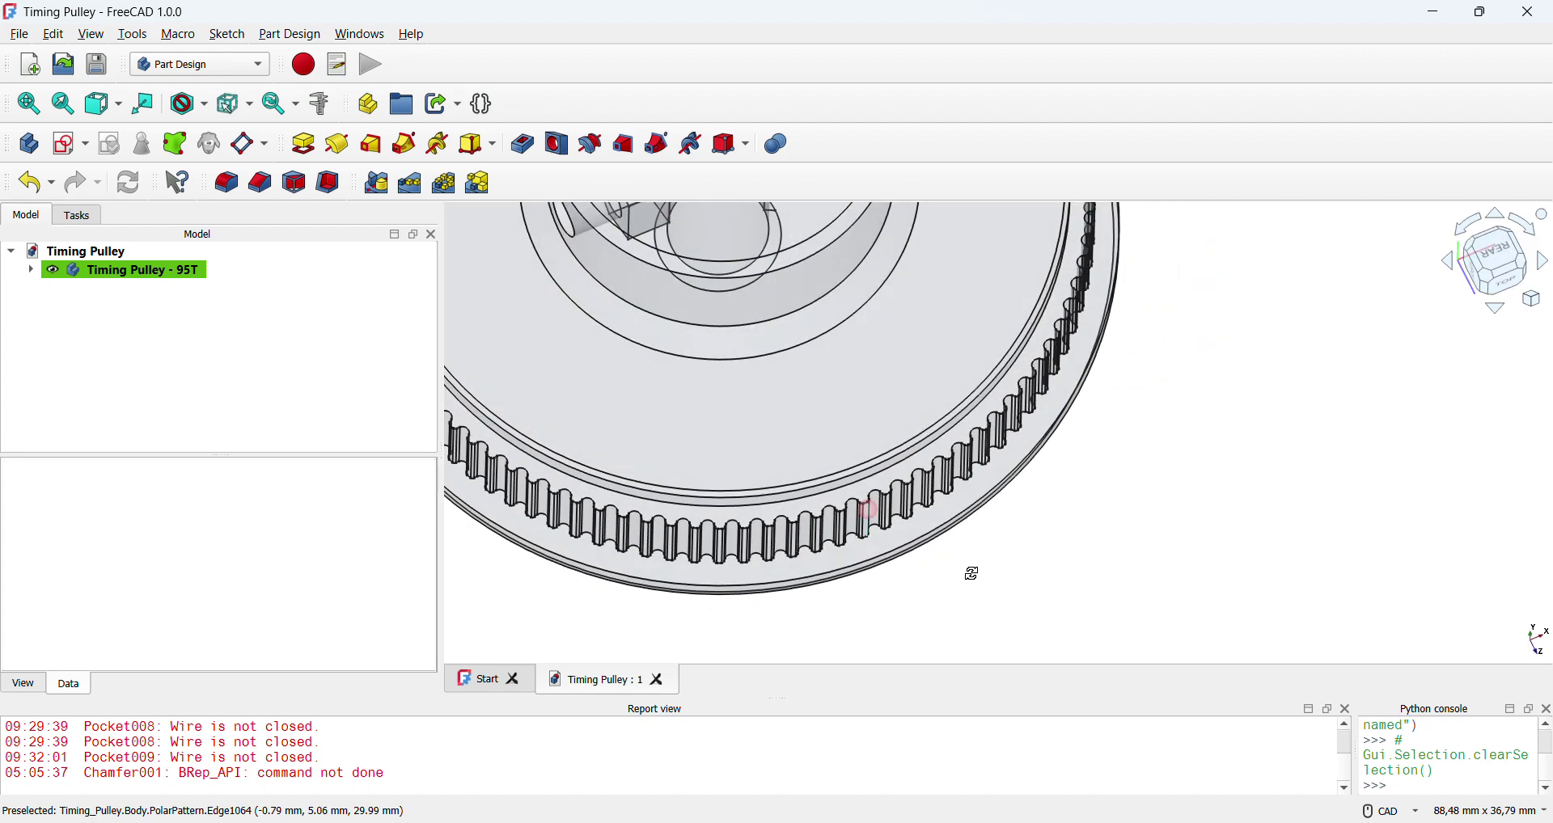
middle_click_drag(693, 518, 1213, 434)
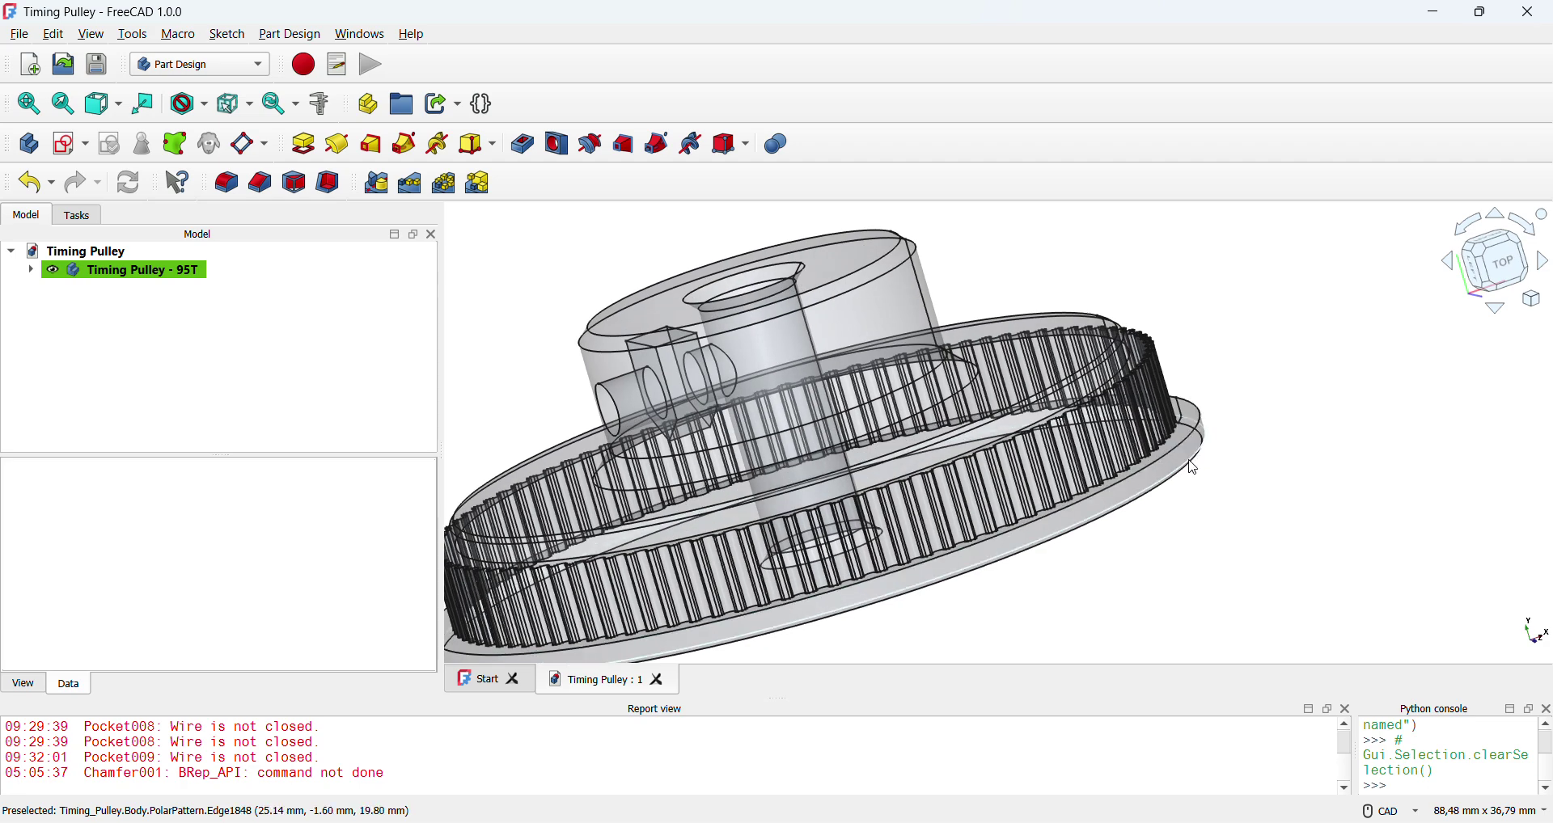
middle_click_drag(1199, 449, 1098, 399)
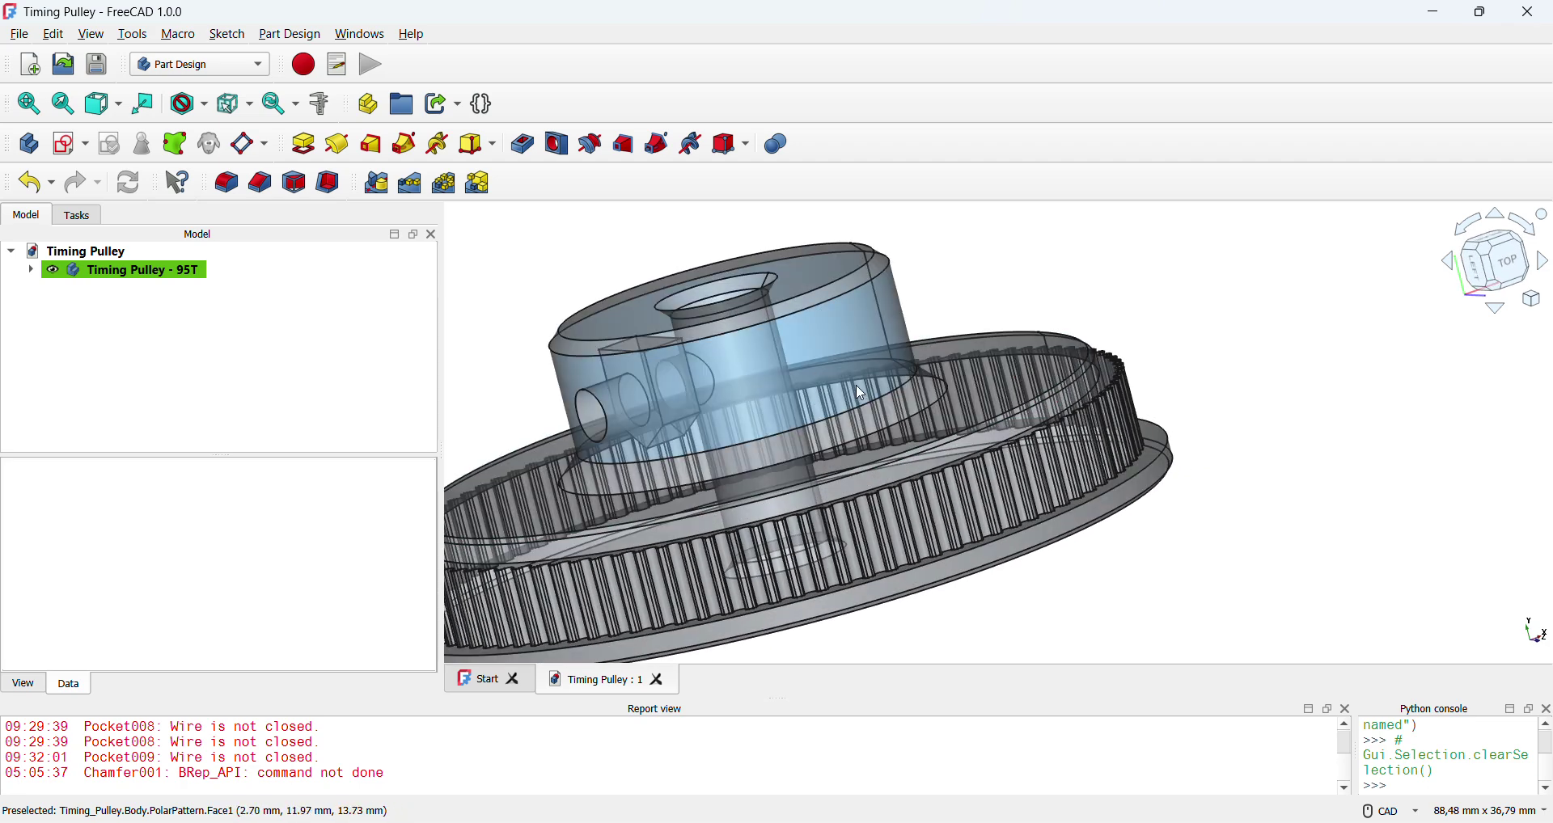
middle_click_drag(1083, 248, 1118, 281)
middle_click_drag(1200, 253, 1330, 386)
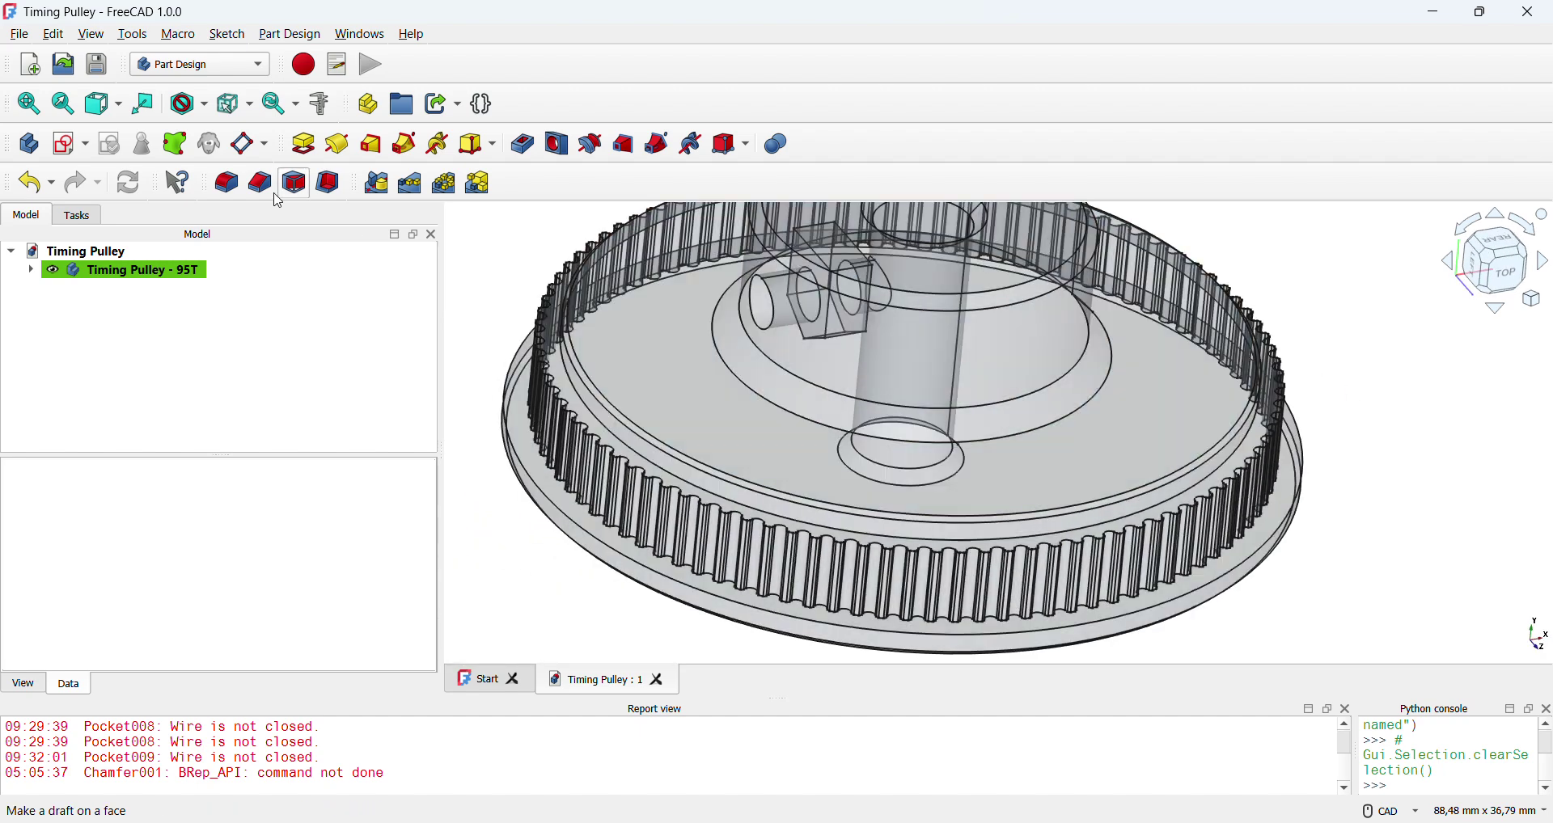
- Create a new body and name it Flange Timing Pulley
left_click(30, 149)
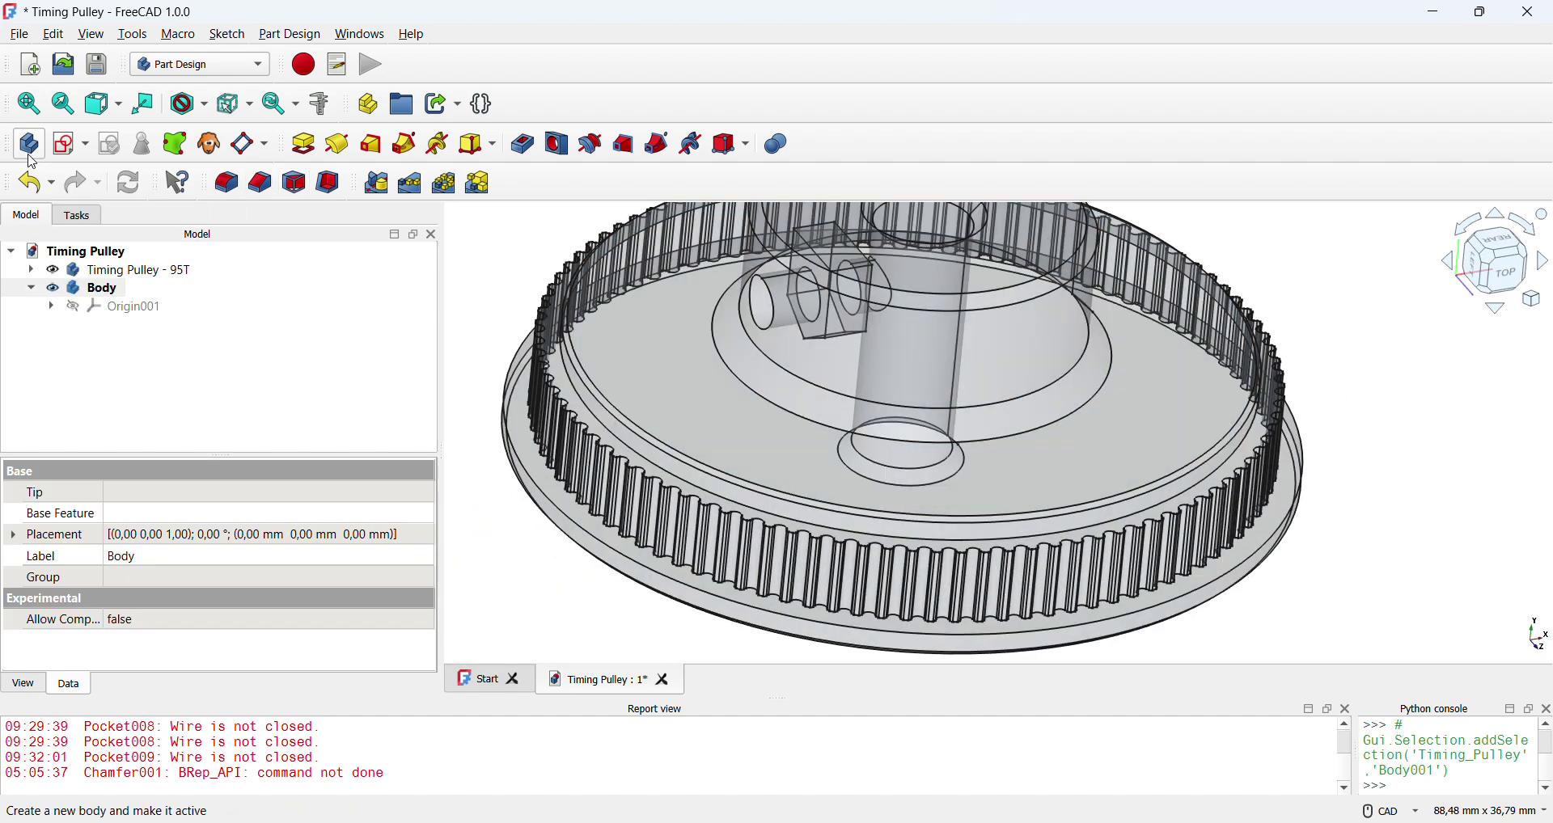
left_click(101, 292)
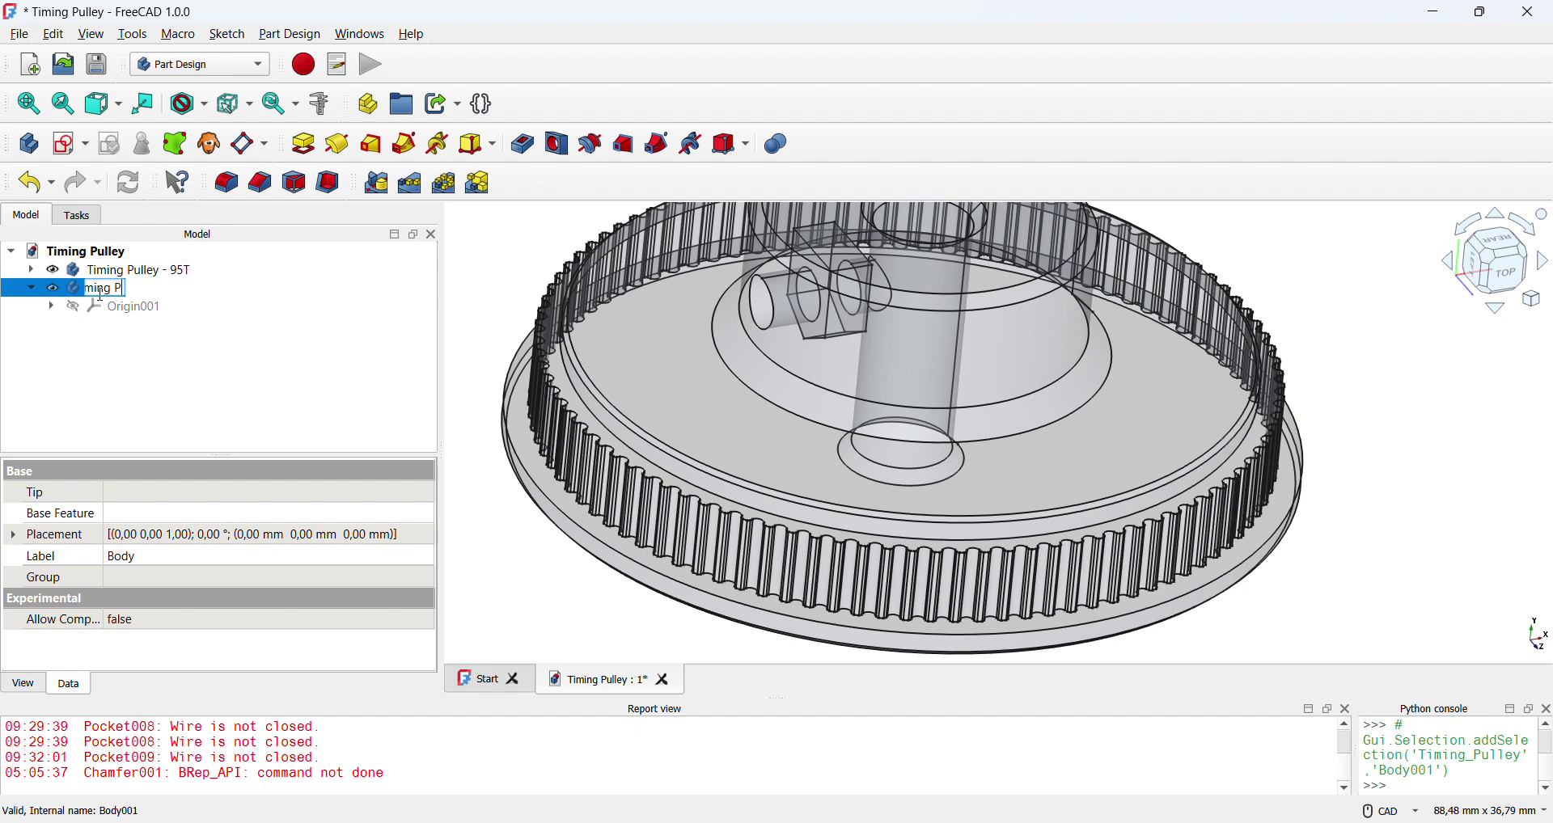
key("Return")
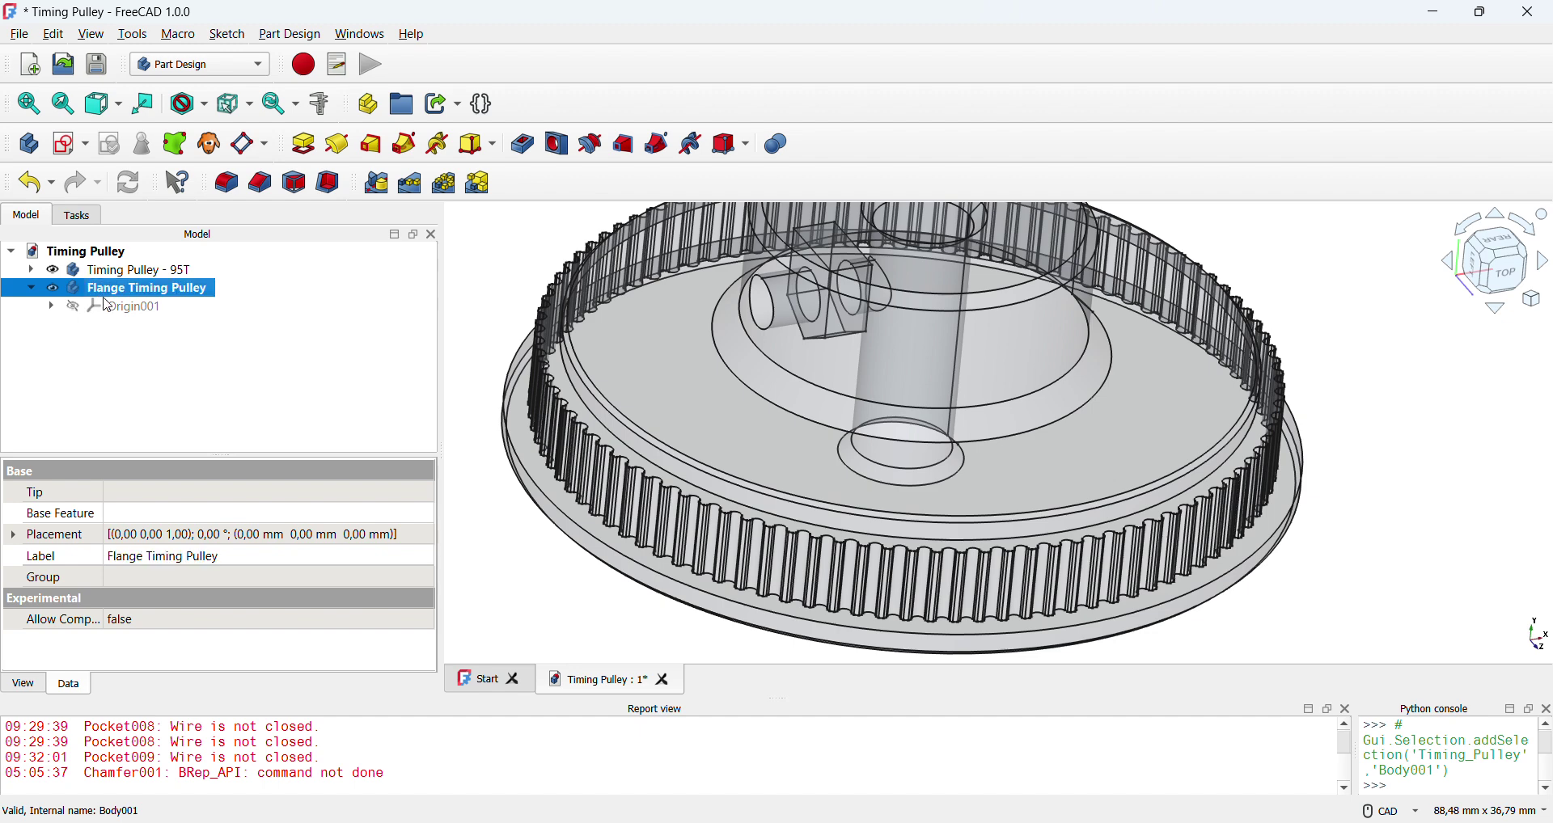
- Check the appearance and transparency settings of the Flange Timing Pulley body and close them
right_click(156, 290)
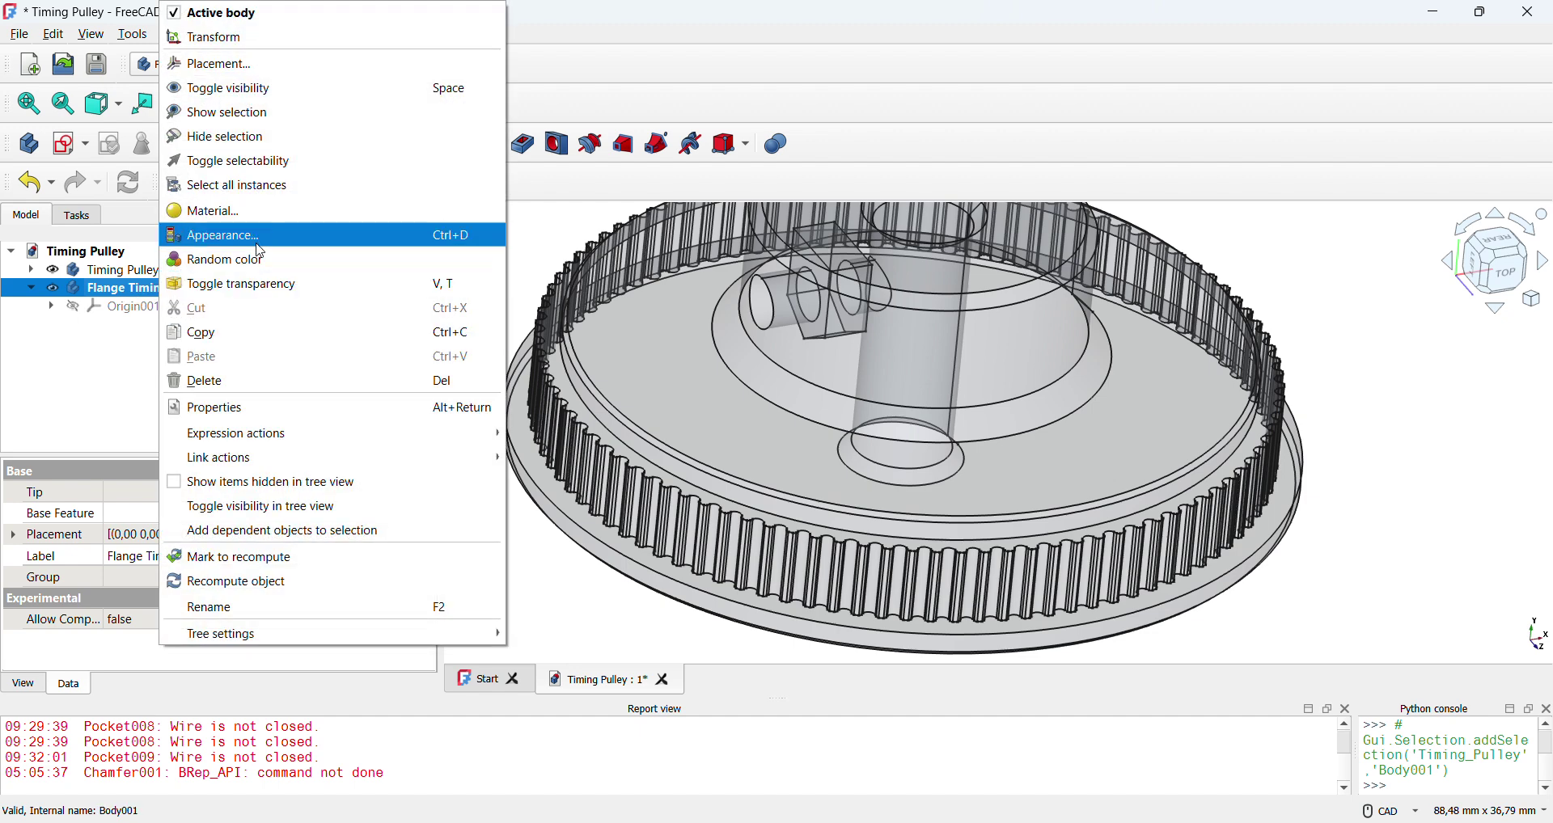
left_click(219, 235)
scroll(330, 596, "down", 3)
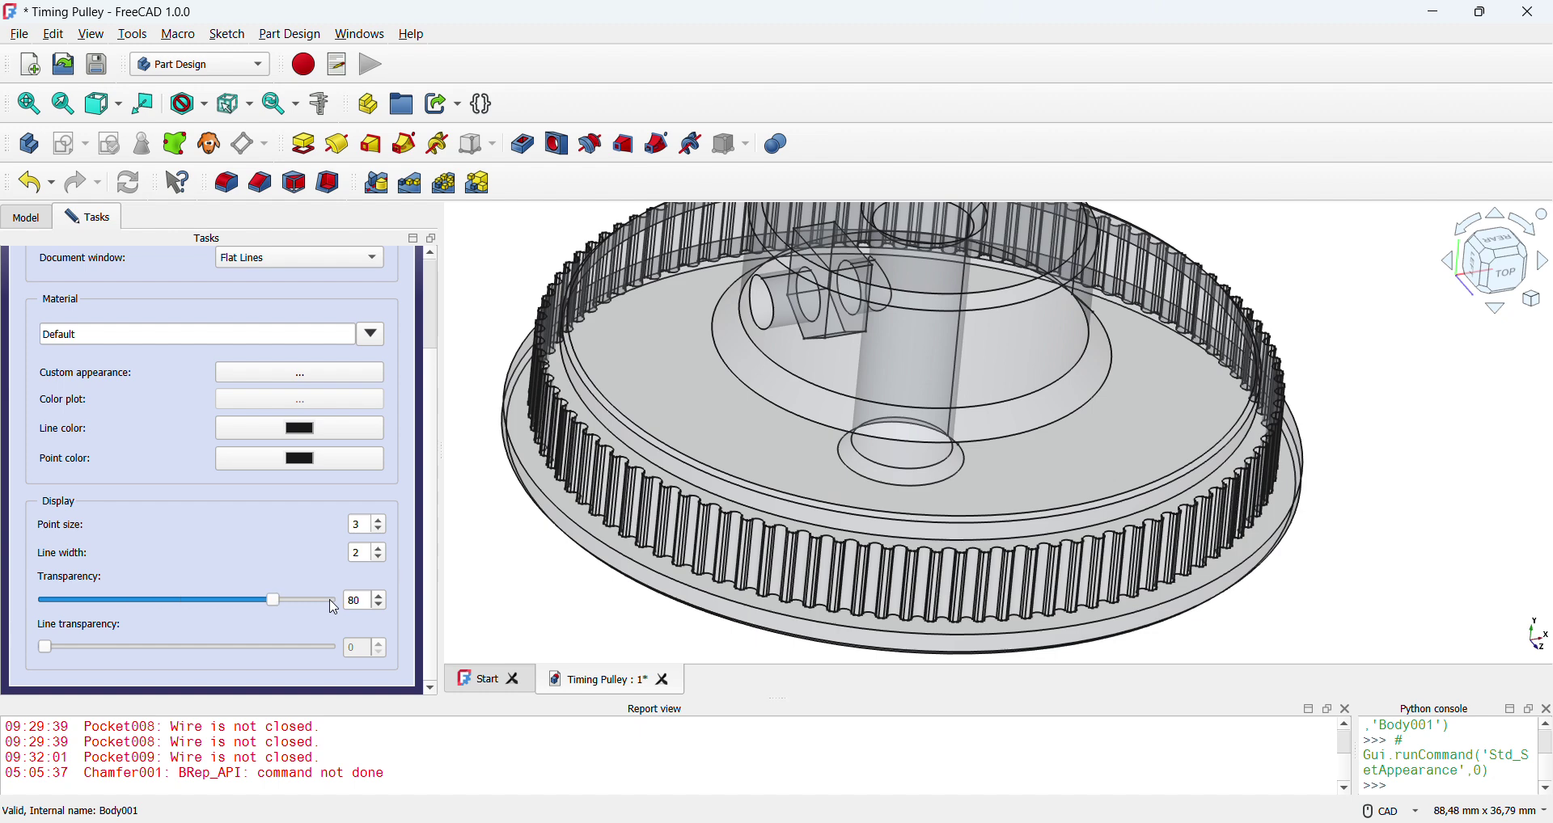
scroll(227, 550, "up", 3)
left_click(241, 275)
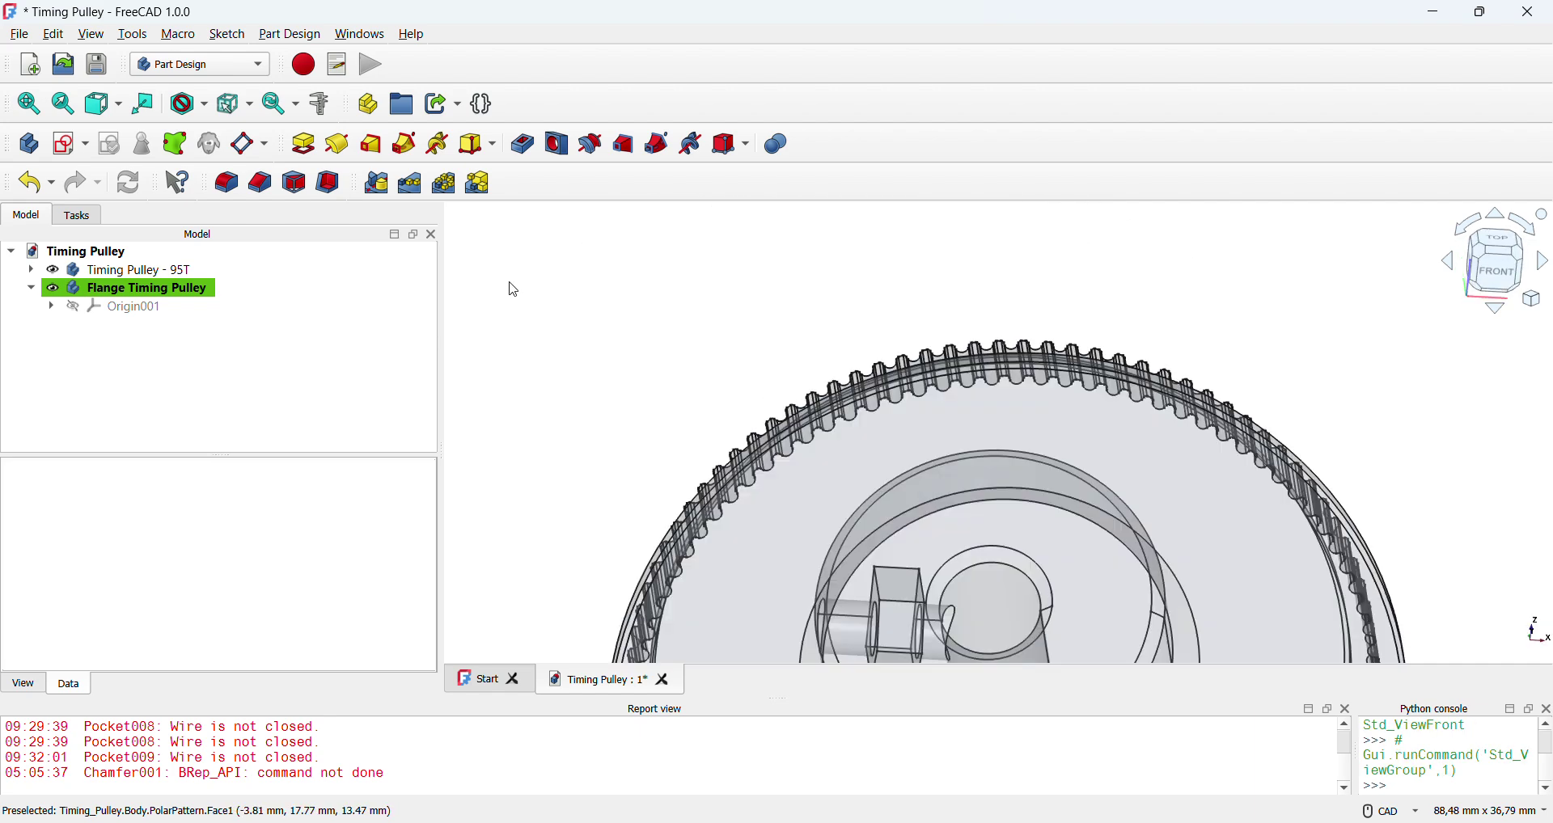
- Start a new sketch in the Flange Timing Pulley body and expand the body's placement to its position coordinates
left_click(71, 144)
key("2")
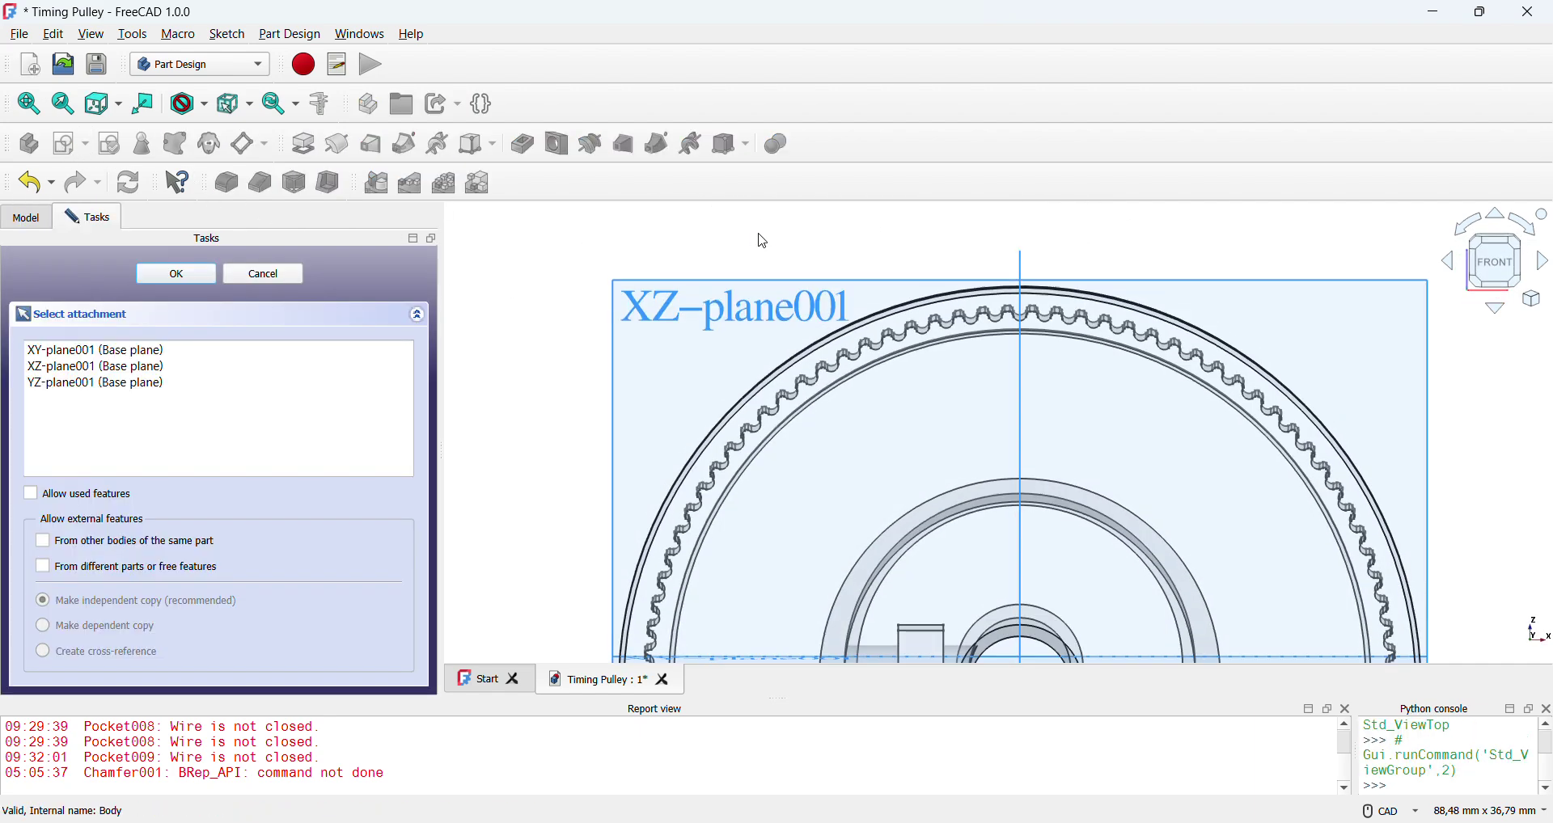
scroll(606, 458, "up", 4)
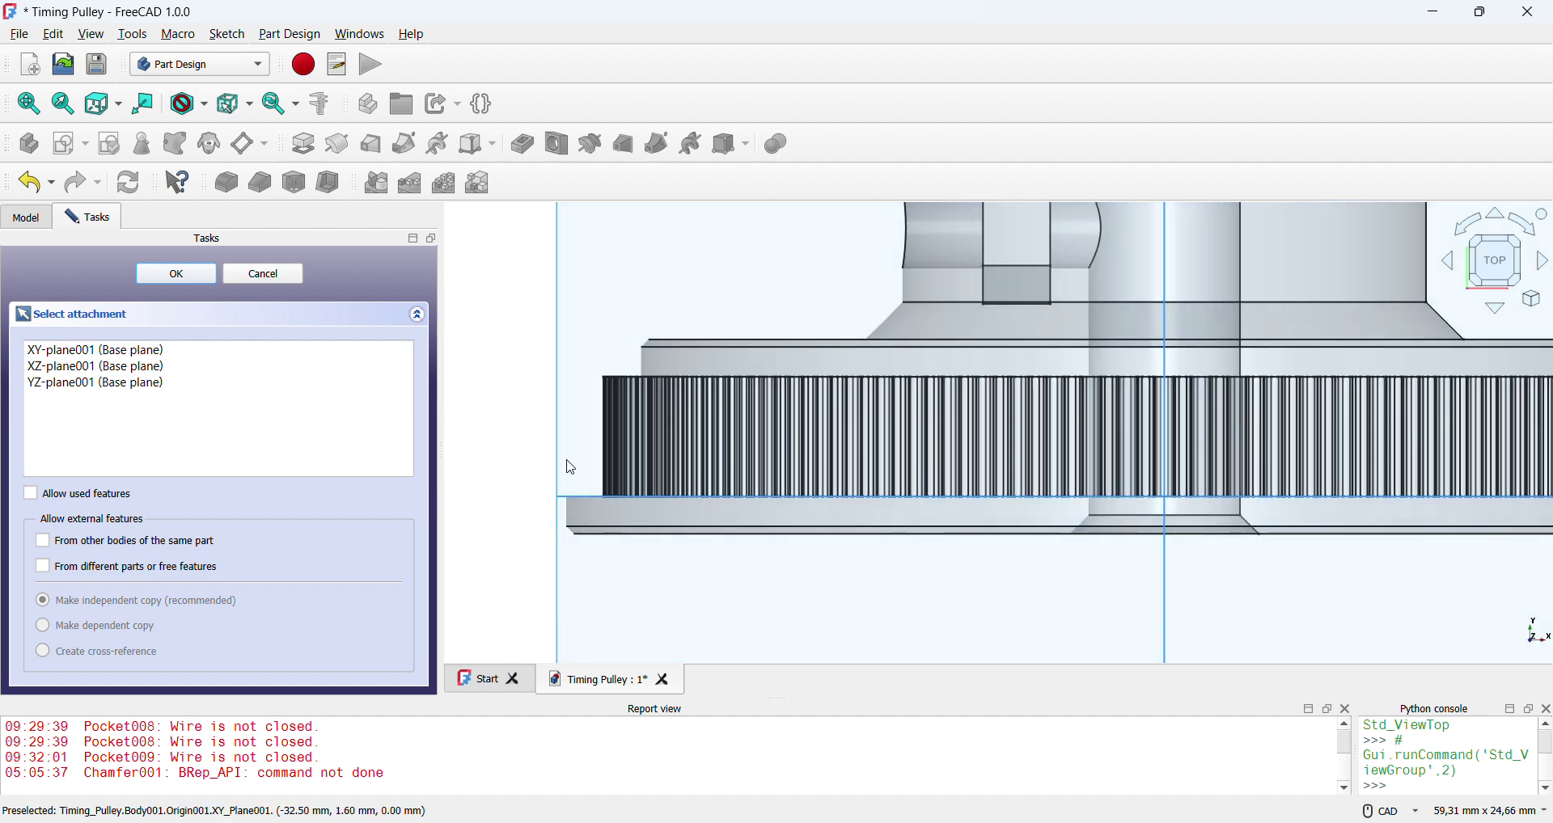
left_click(26, 217)
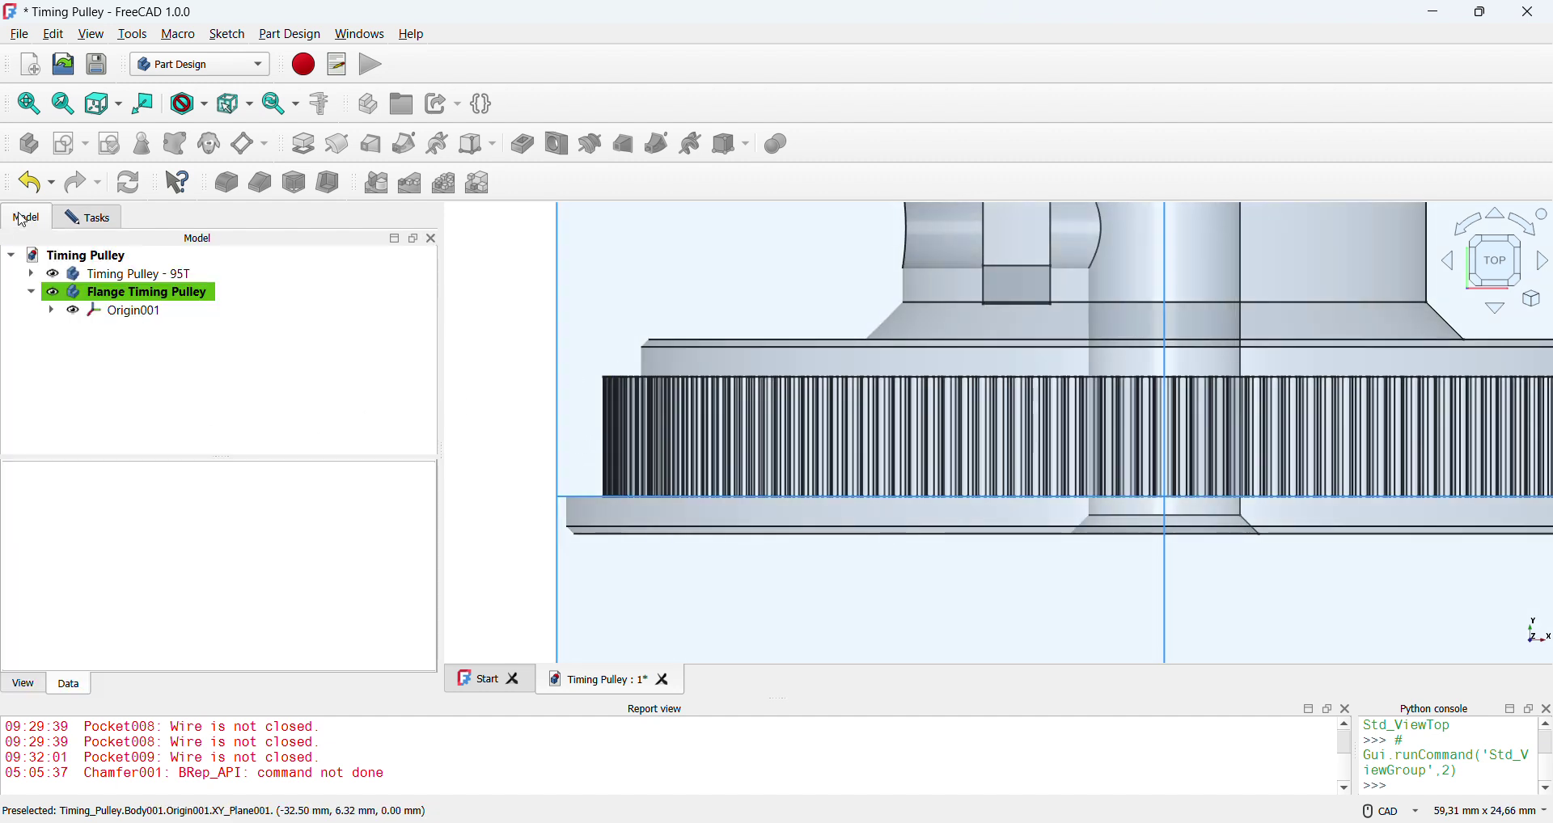
left_click(131, 293)
left_click(13, 538)
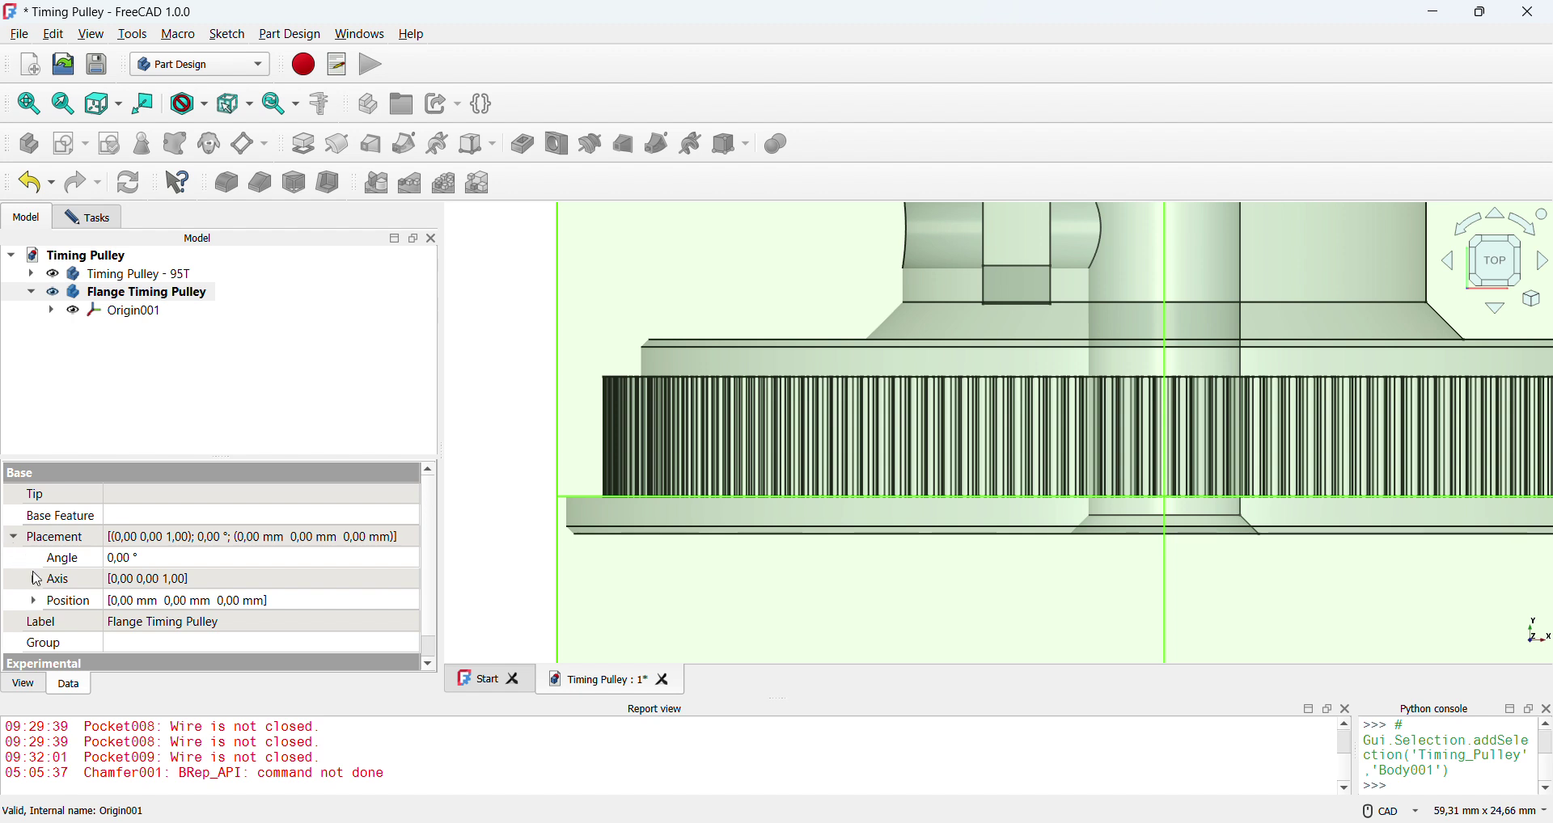
left_click(39, 603)
- Try shifting the Flange Timing Pulley body along the Z axis
left_click(192, 665)
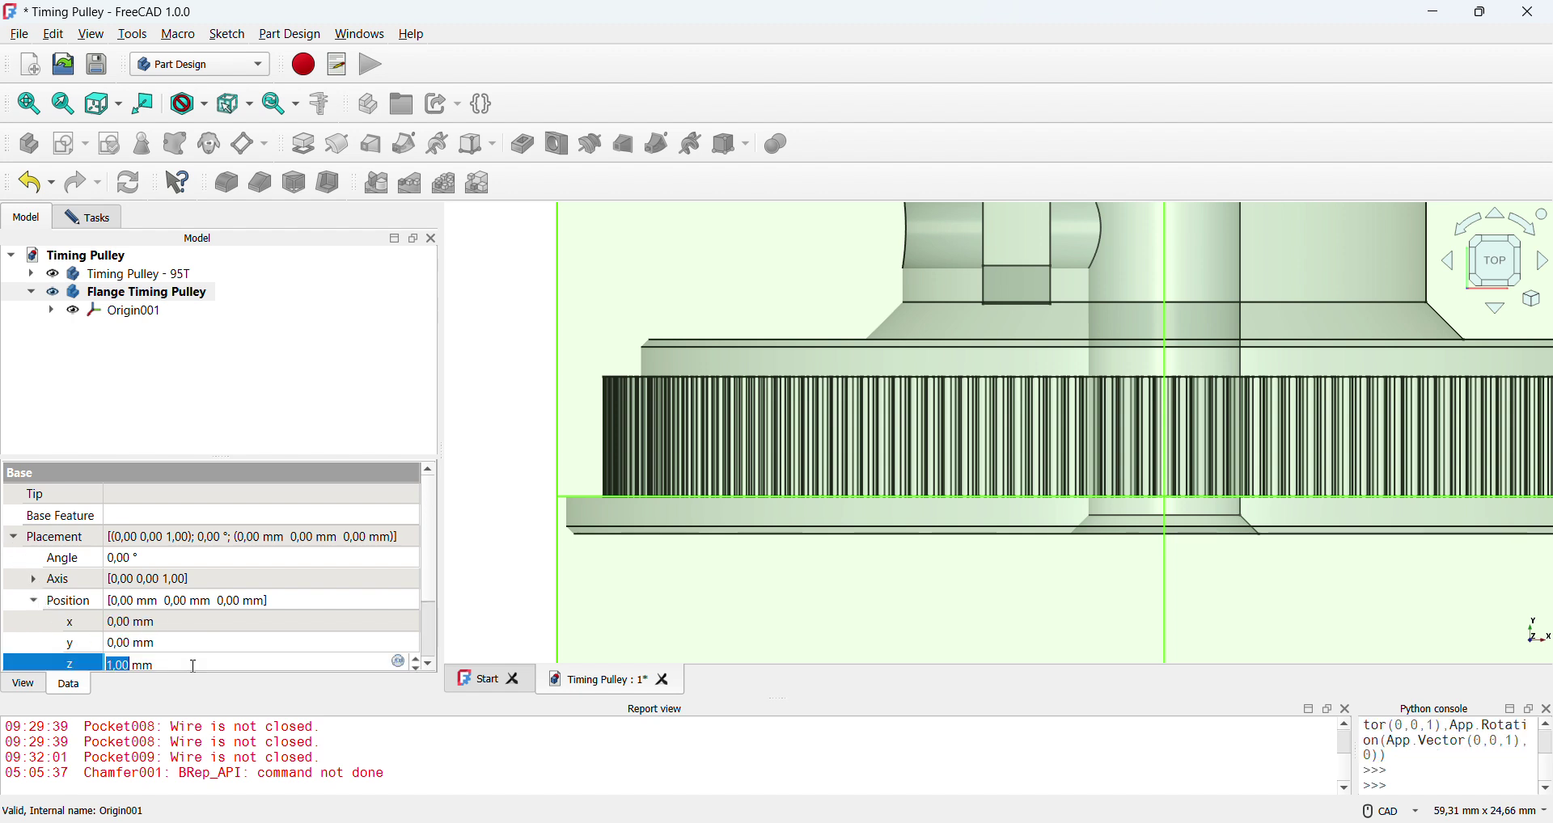
scroll(193, 666, "up", 5)
scroll(196, 662, "down", 1)
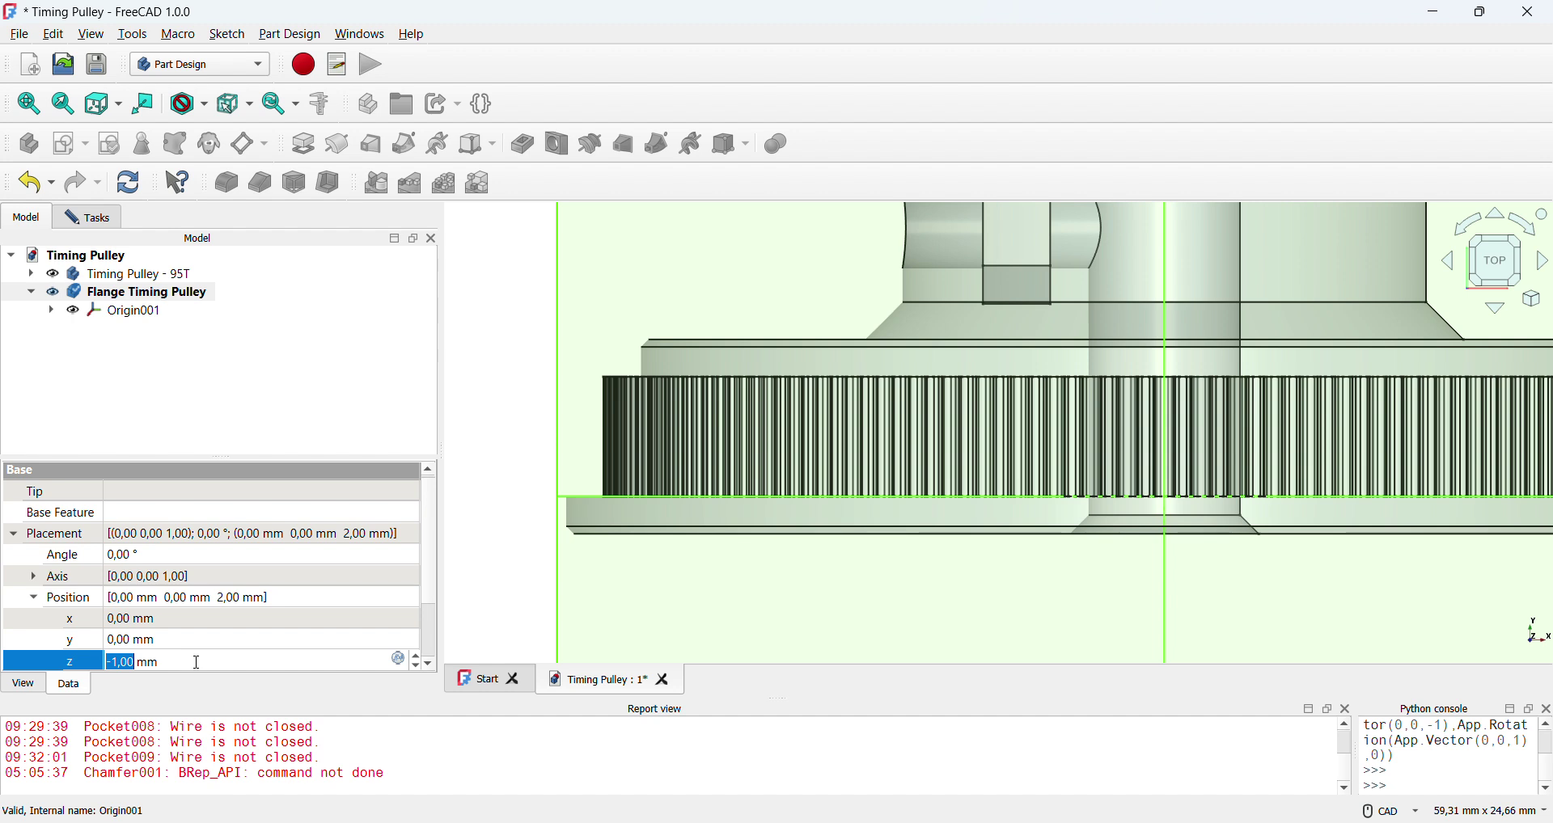
- Set the Flange Timing Pulley body's Y position to 6.40 mm, with its Z position at 0 mm
left_click(201, 641)
scroll(200, 641, "up", 1)
scroll(201, 641, "up", 5)
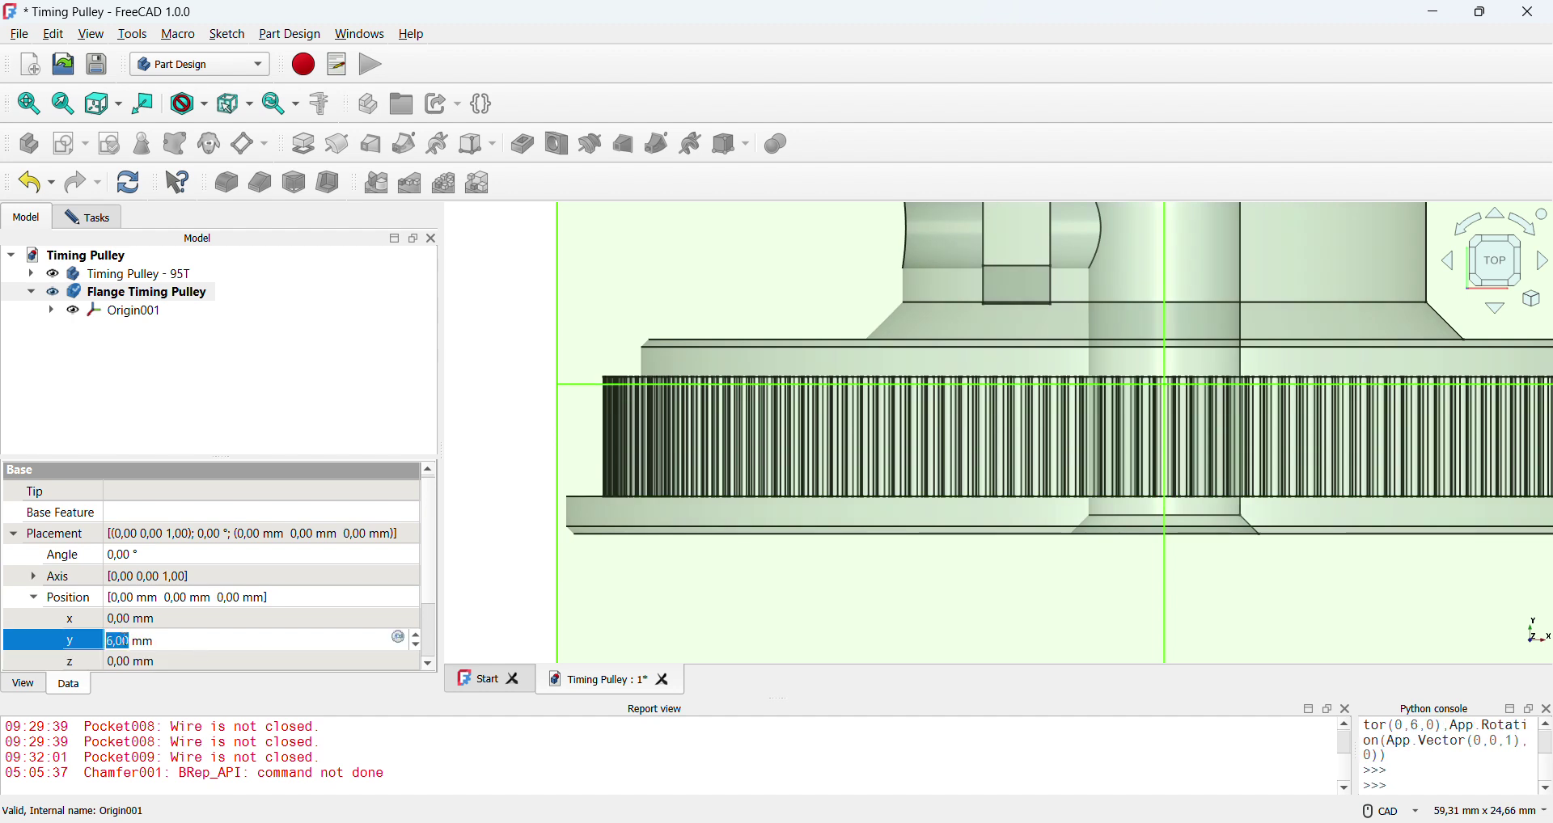
type("4")
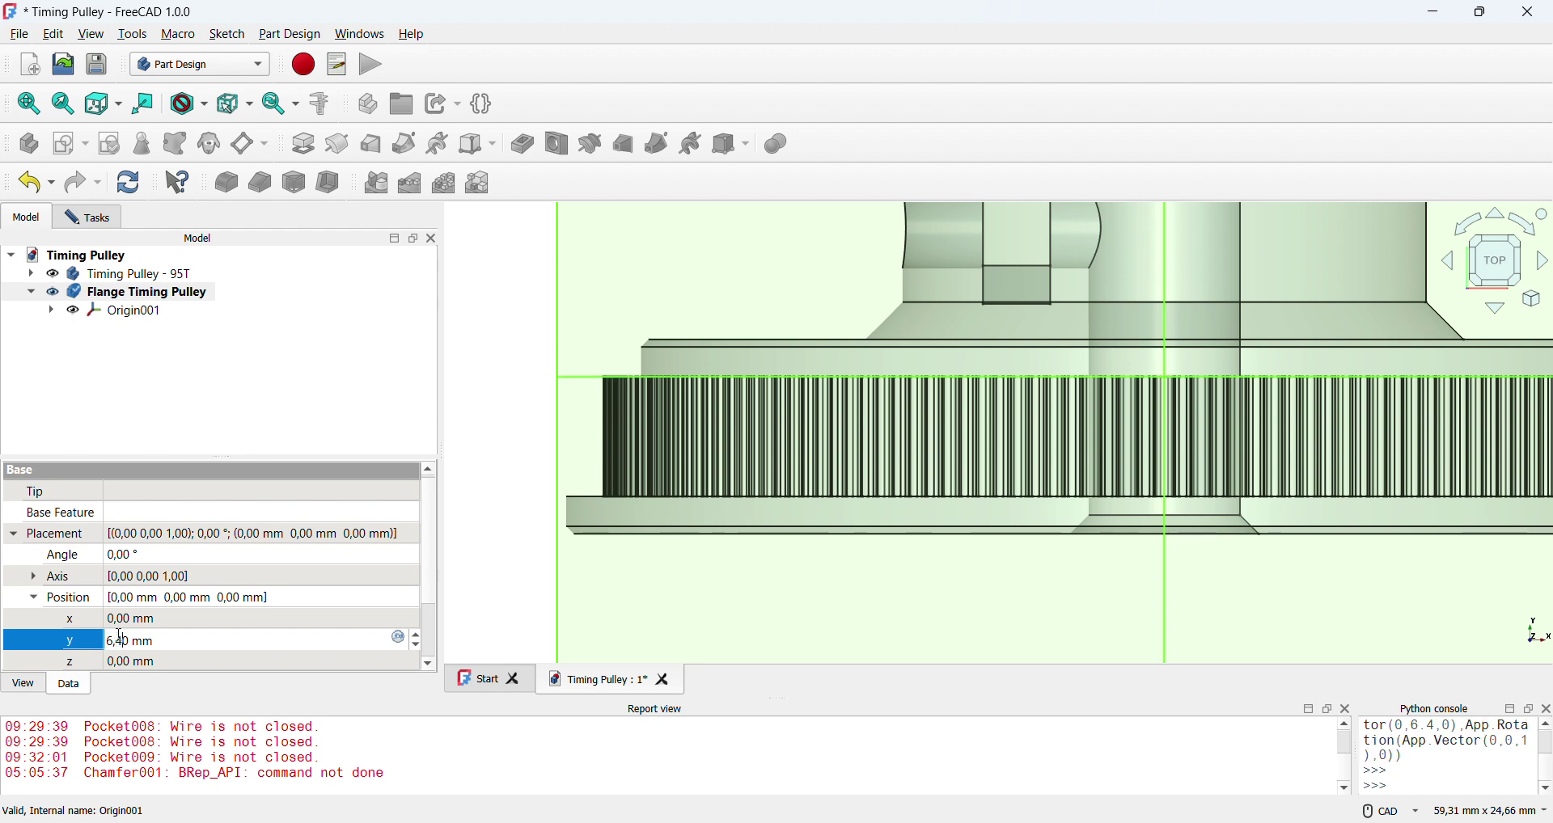
left_click(700, 291)
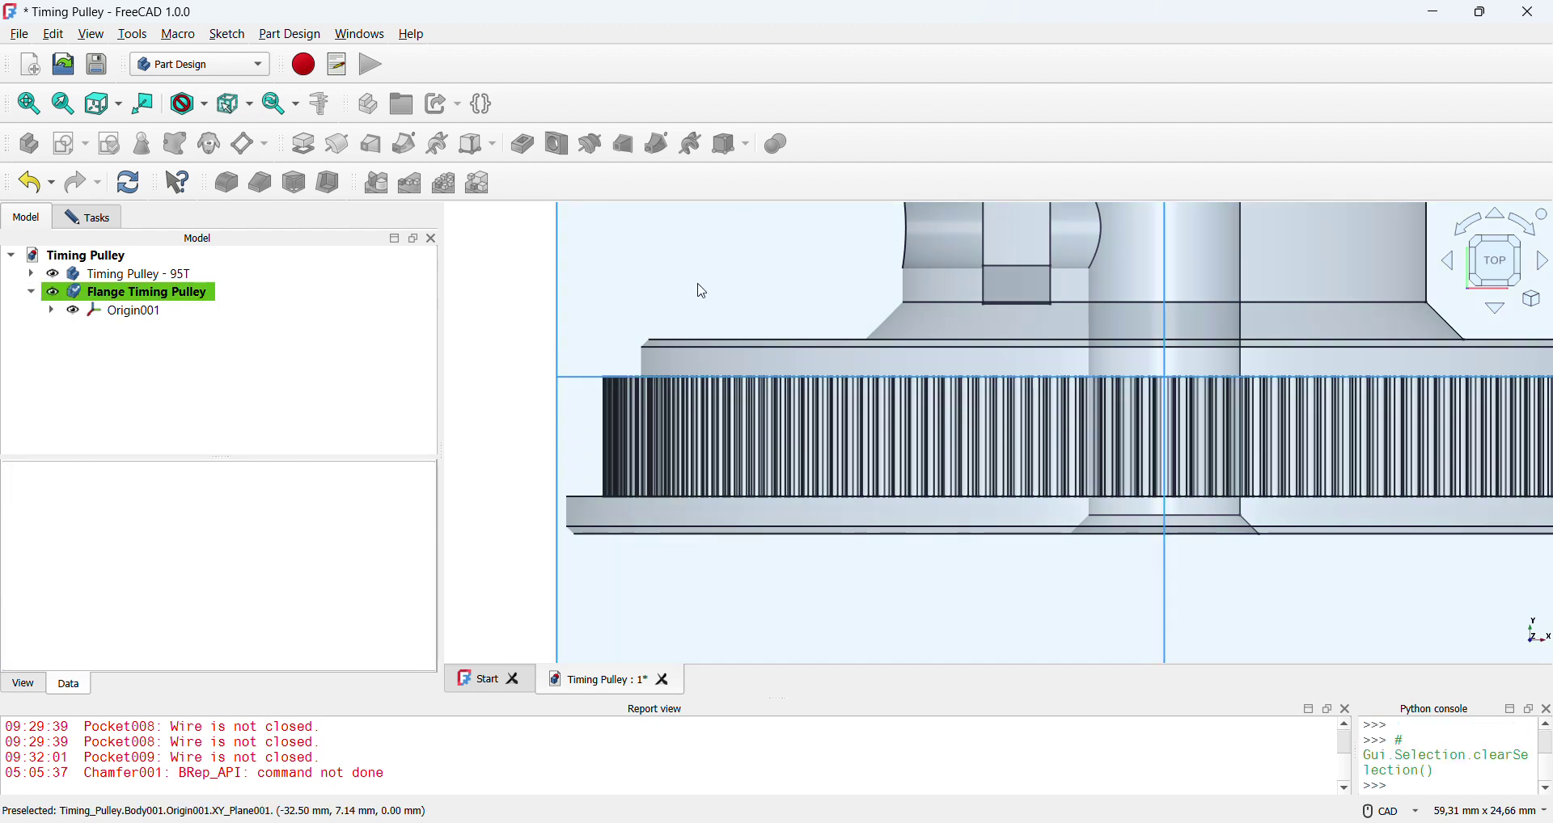
- Place the new sketch on the XZ base plane of the Flange Timing Pulley body
scroll(617, 360, "down", 4)
middle_click_drag(614, 349, 612, 396)
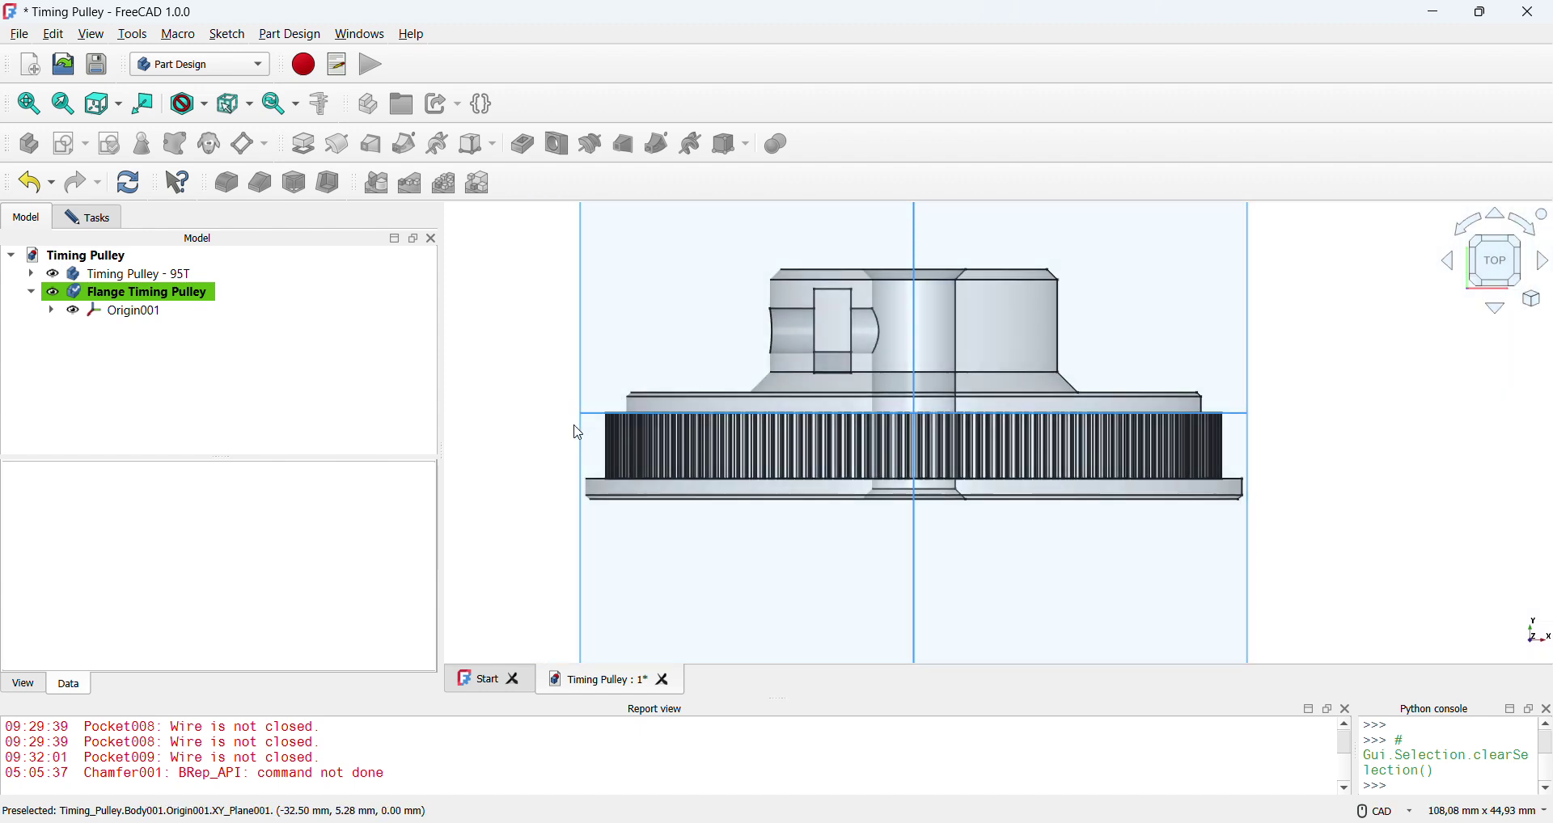
left_click(597, 413)
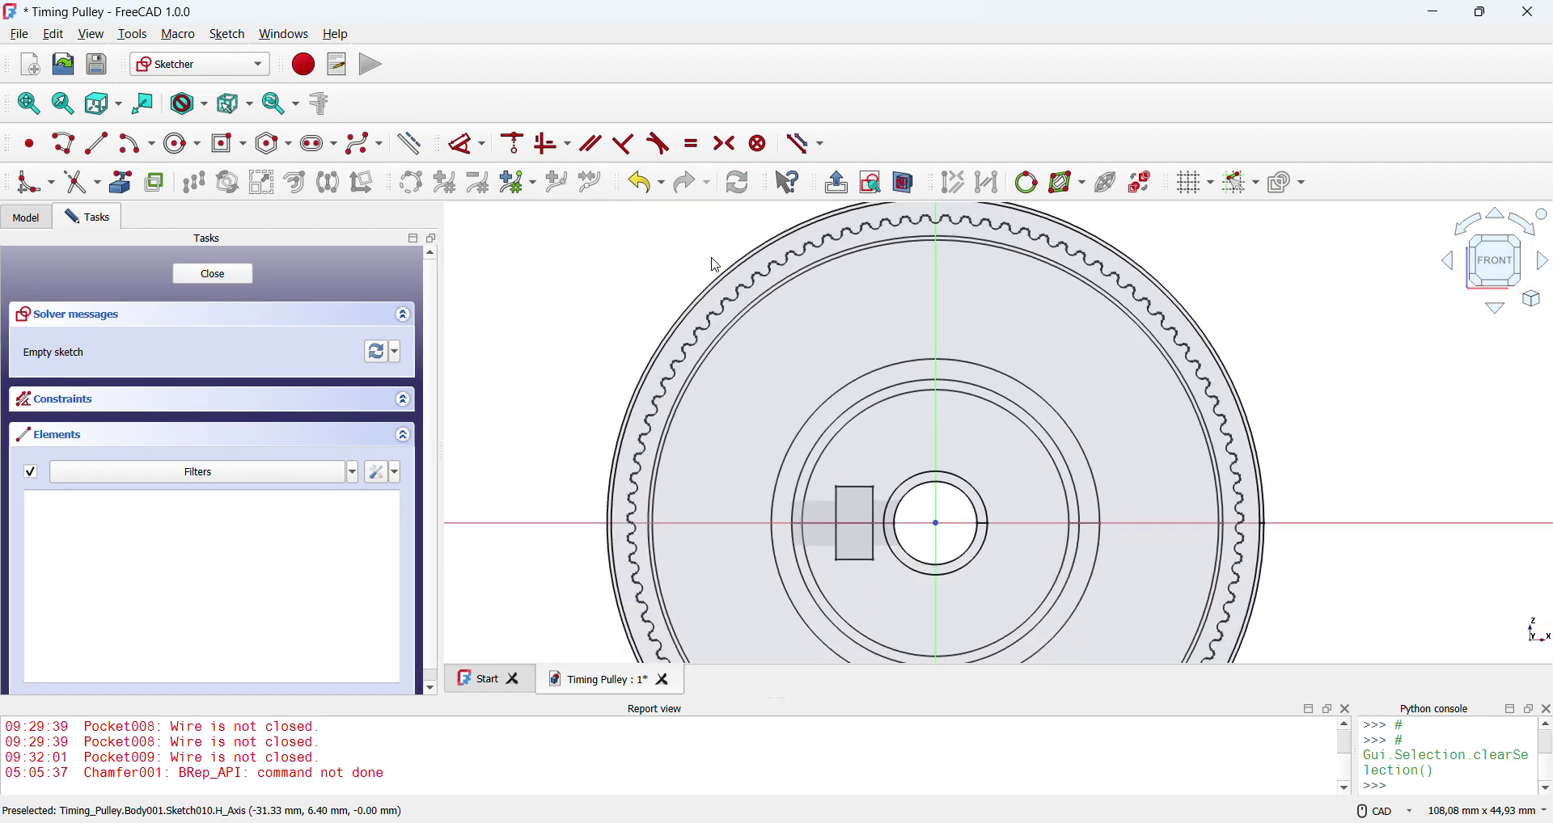
- Check the empty sketch's placement and its alignment with the pulley, and leave the sketch without drawing anything
scroll(639, 288, "down", 5)
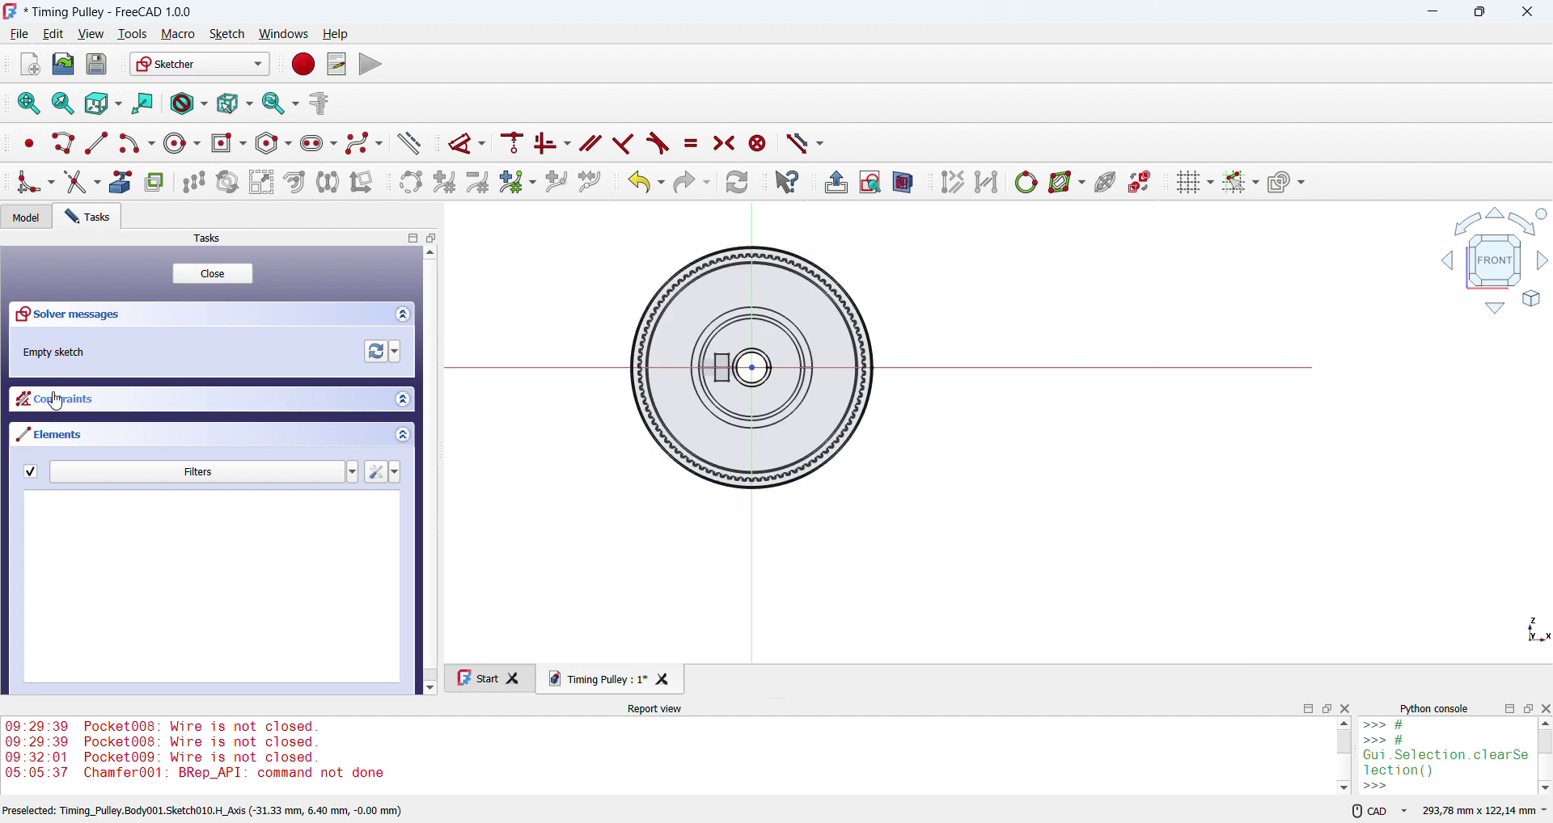
left_click(24, 218)
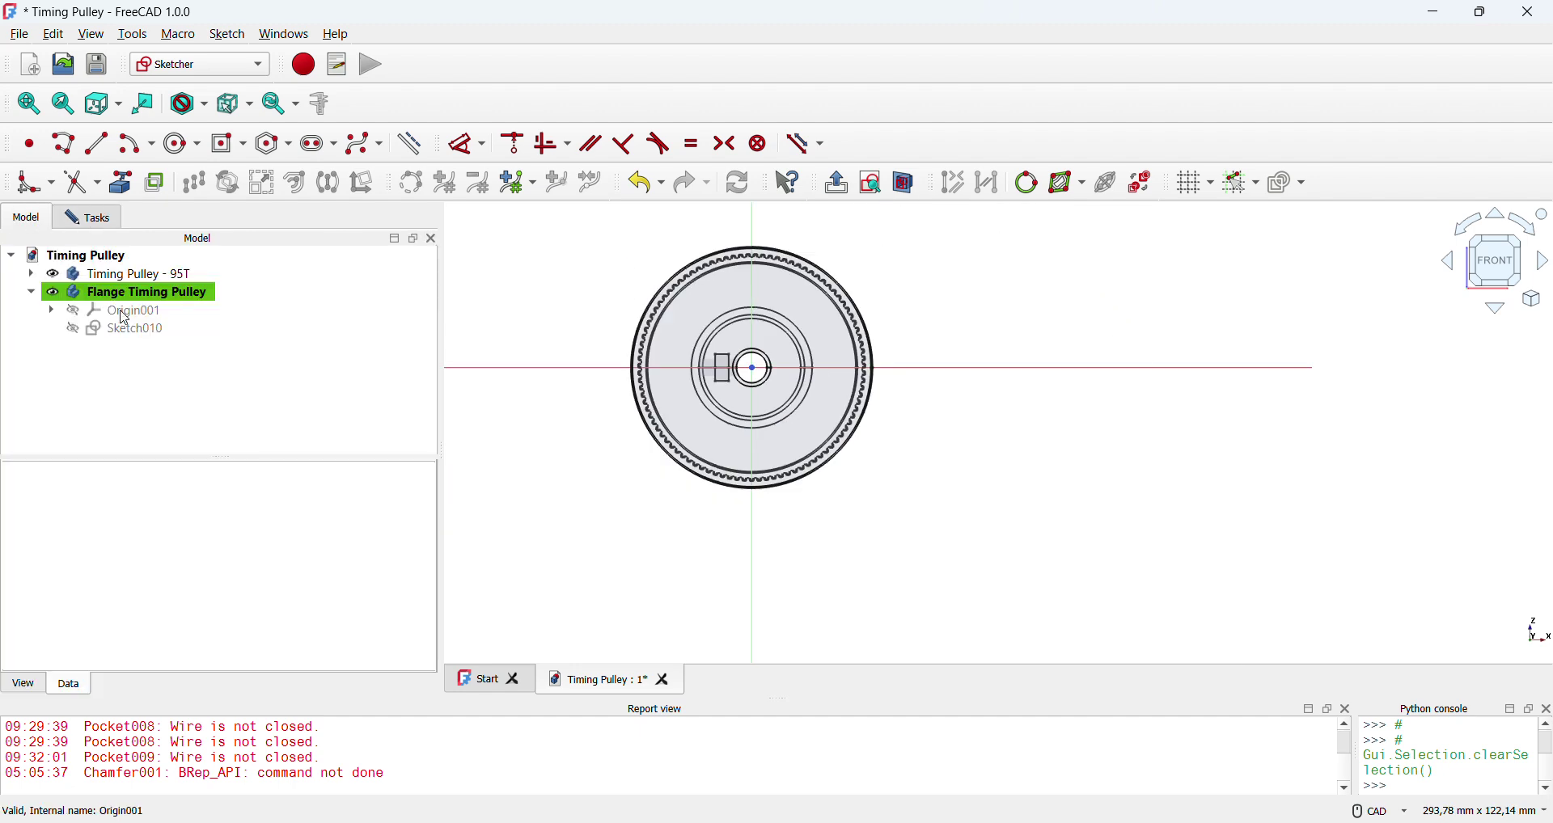
left_click(141, 333)
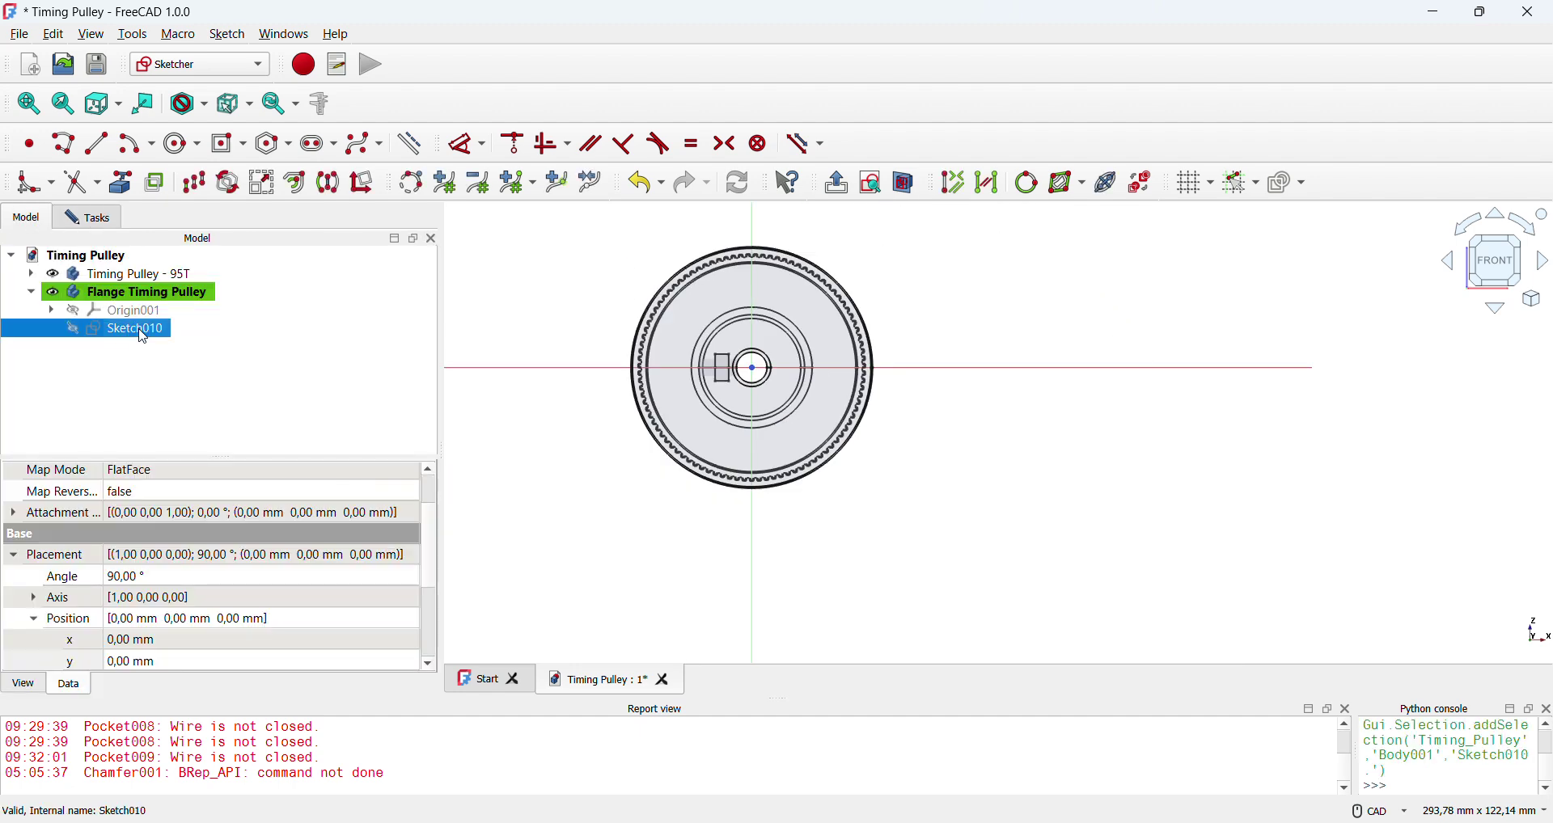
left_click(103, 221)
scroll(637, 328, "down", 2)
middle_click_drag(637, 329, 697, 363)
scroll(932, 355, "up", 2)
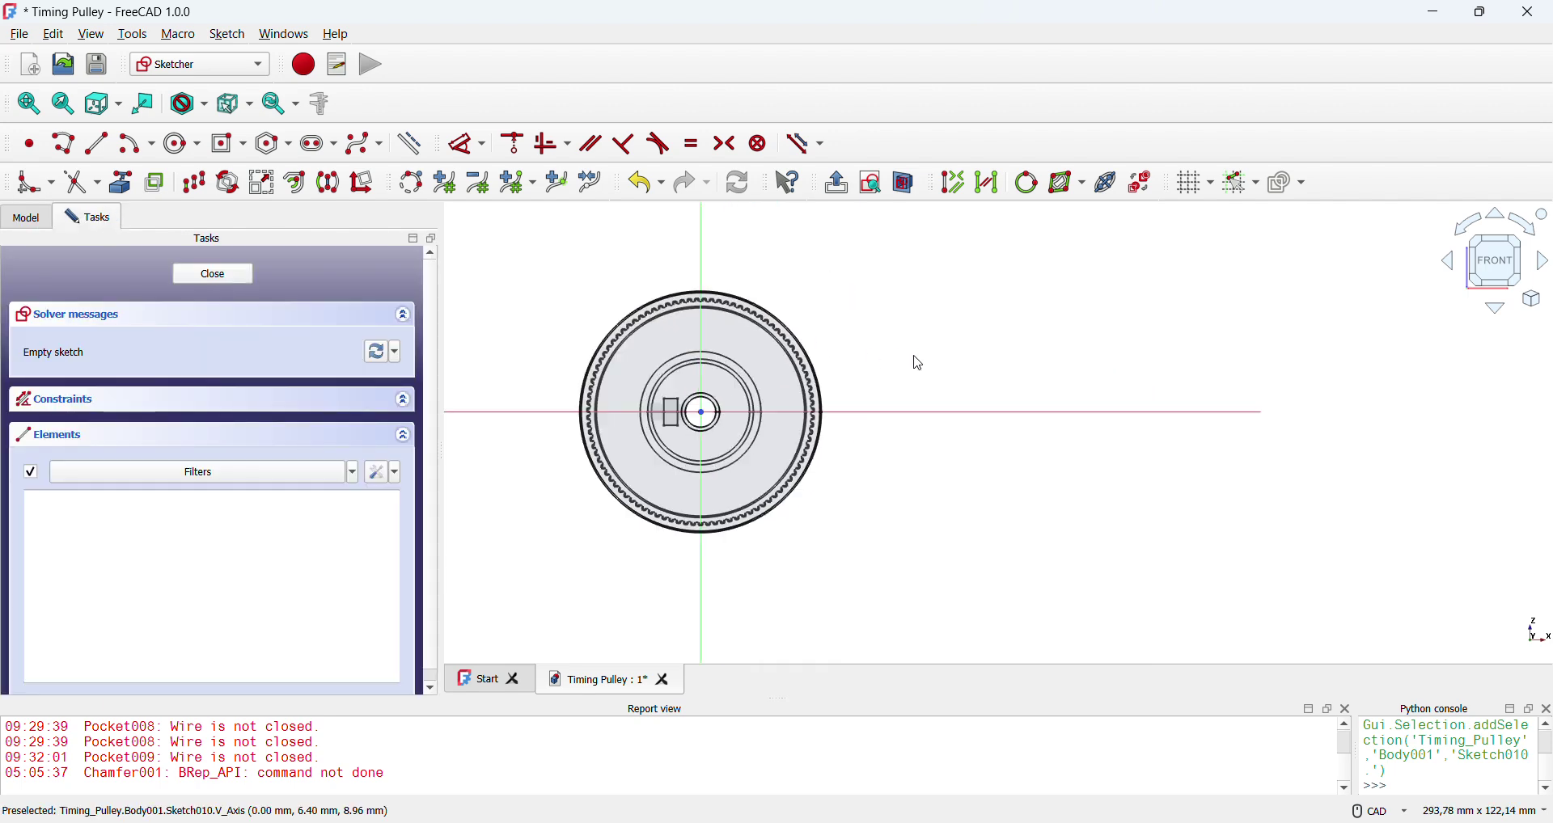
left_click(214, 275)
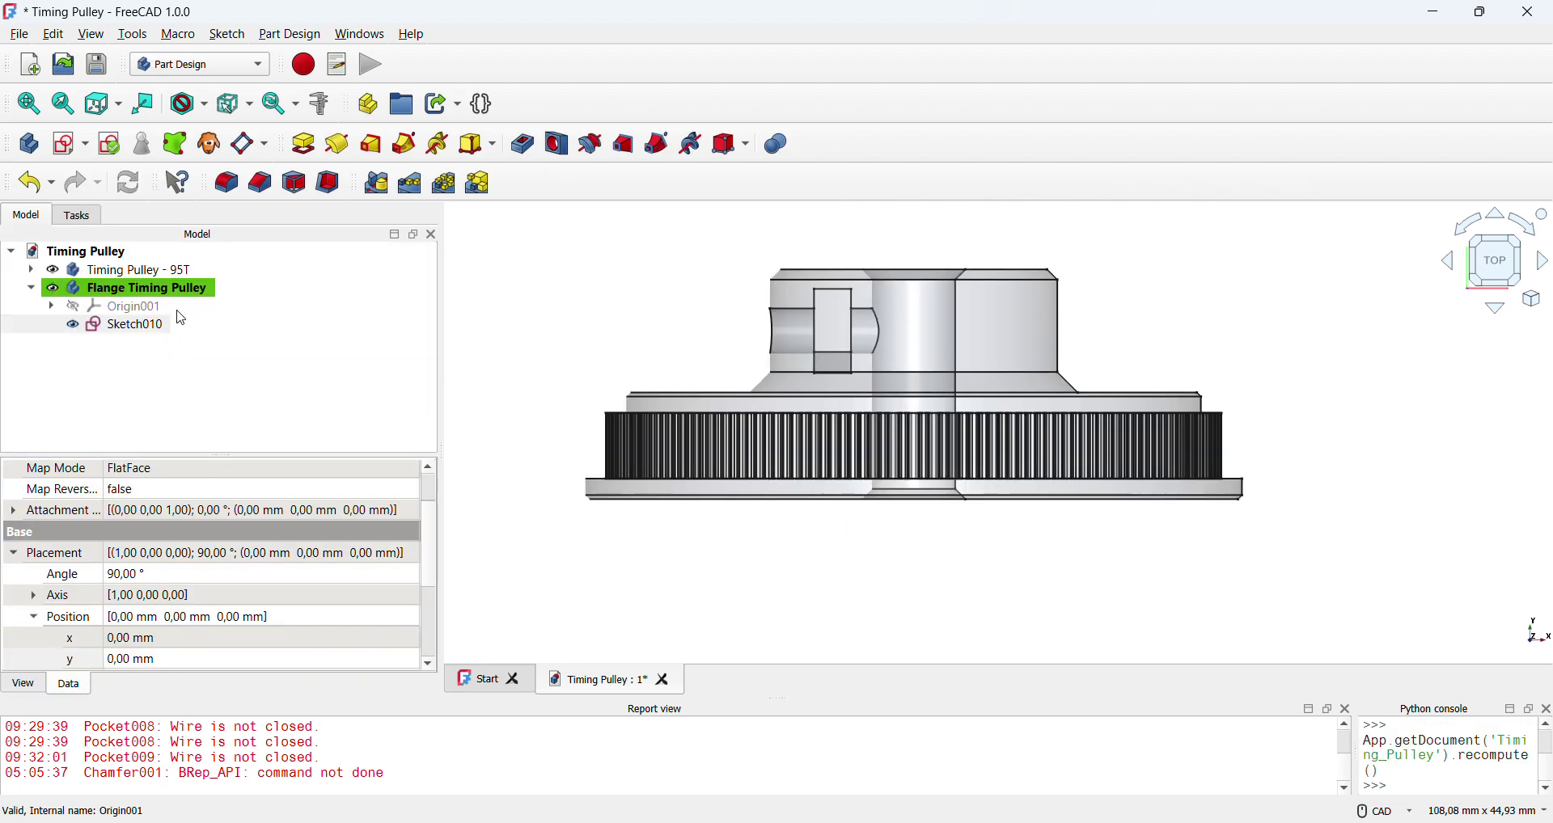
double_click(119, 336)
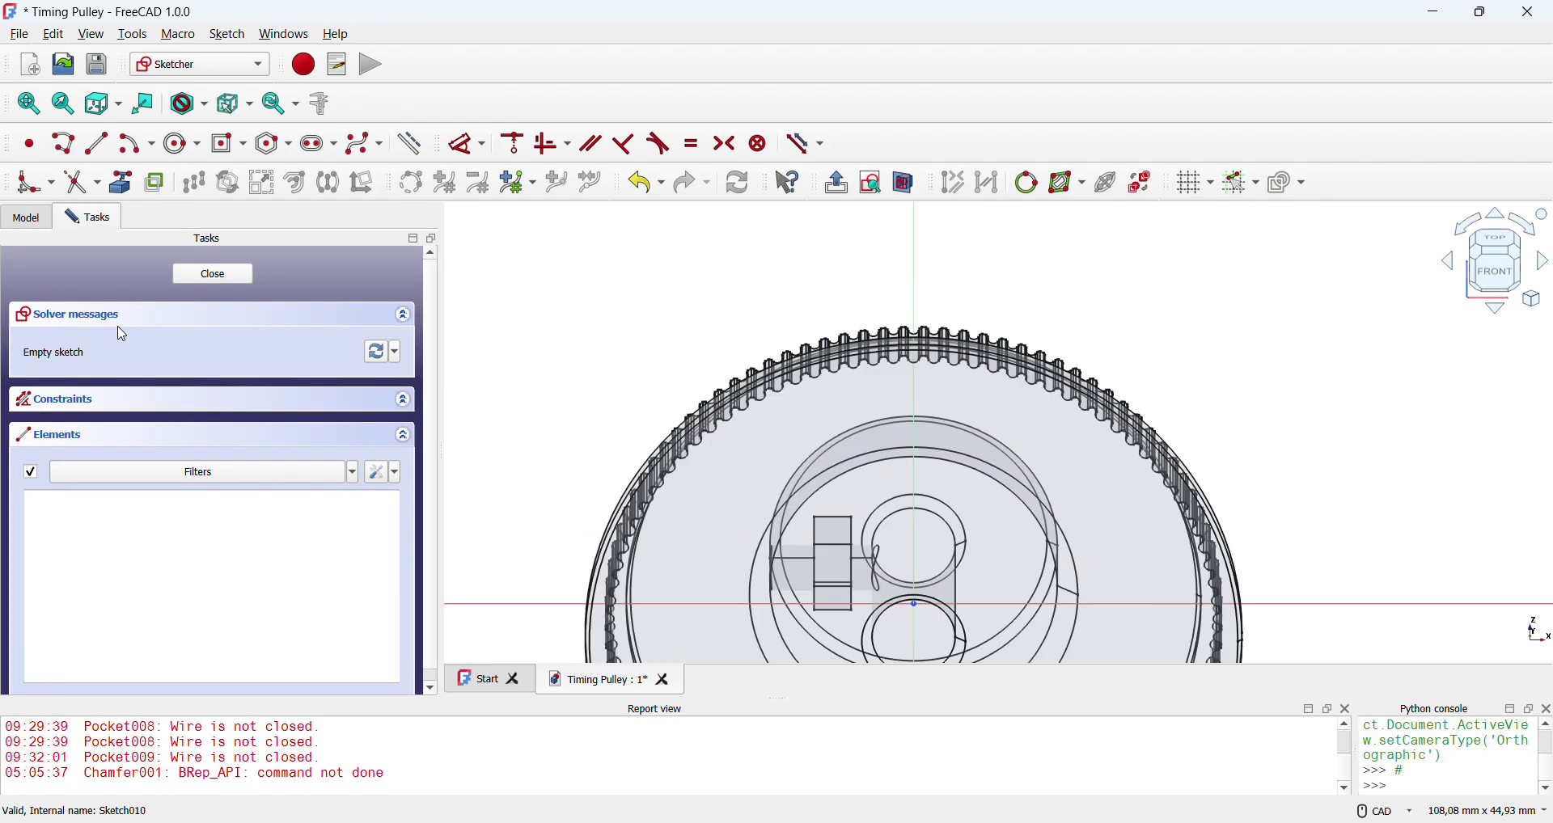
left_click(217, 276)
- Create another sketch on the XZ base plane of the Flange Timing Pulley body
left_click(70, 149)
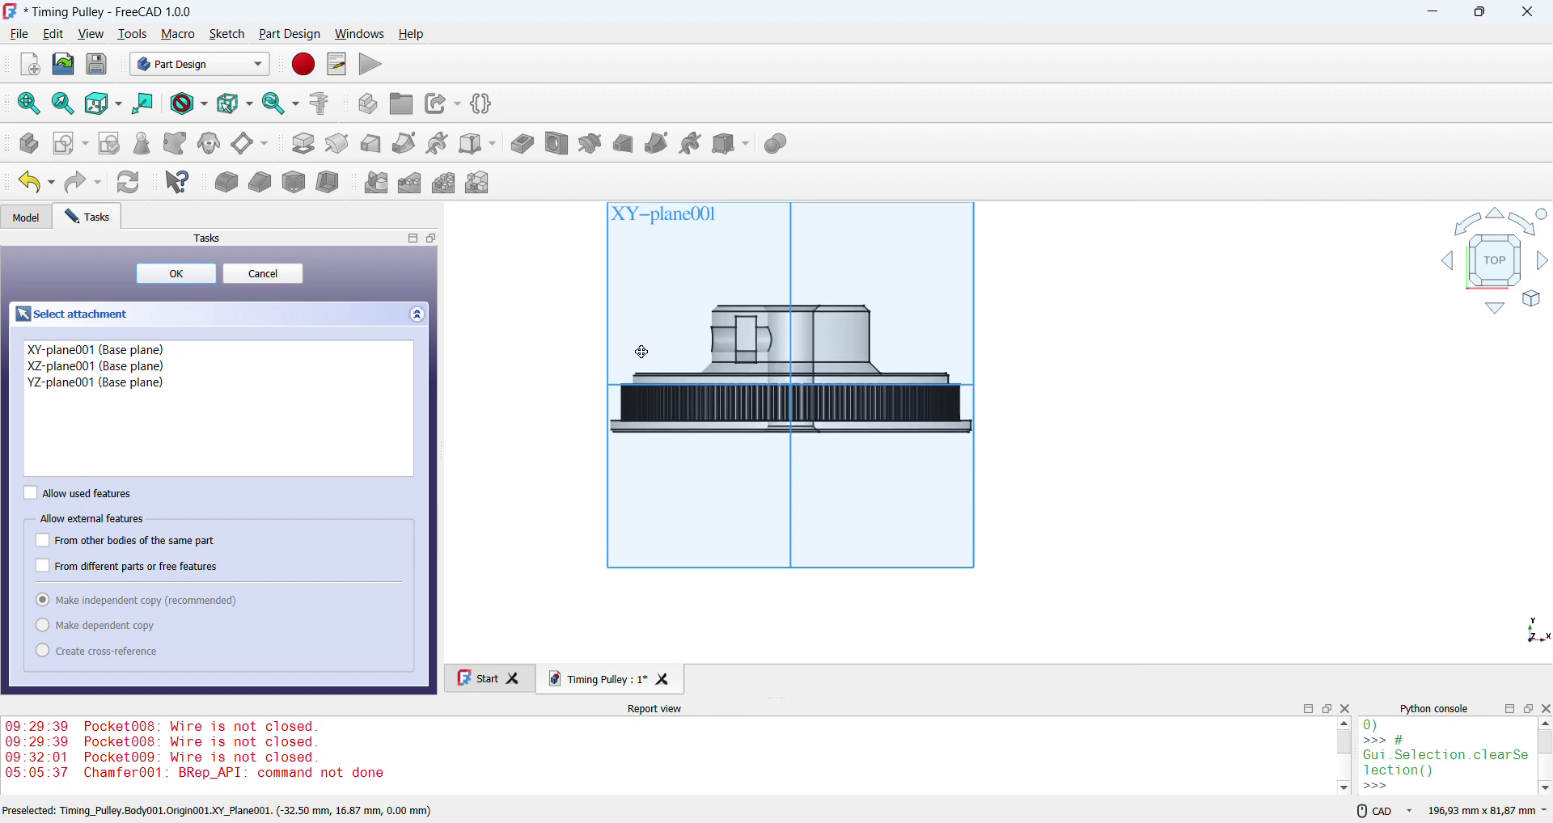
left_click(930, 563)
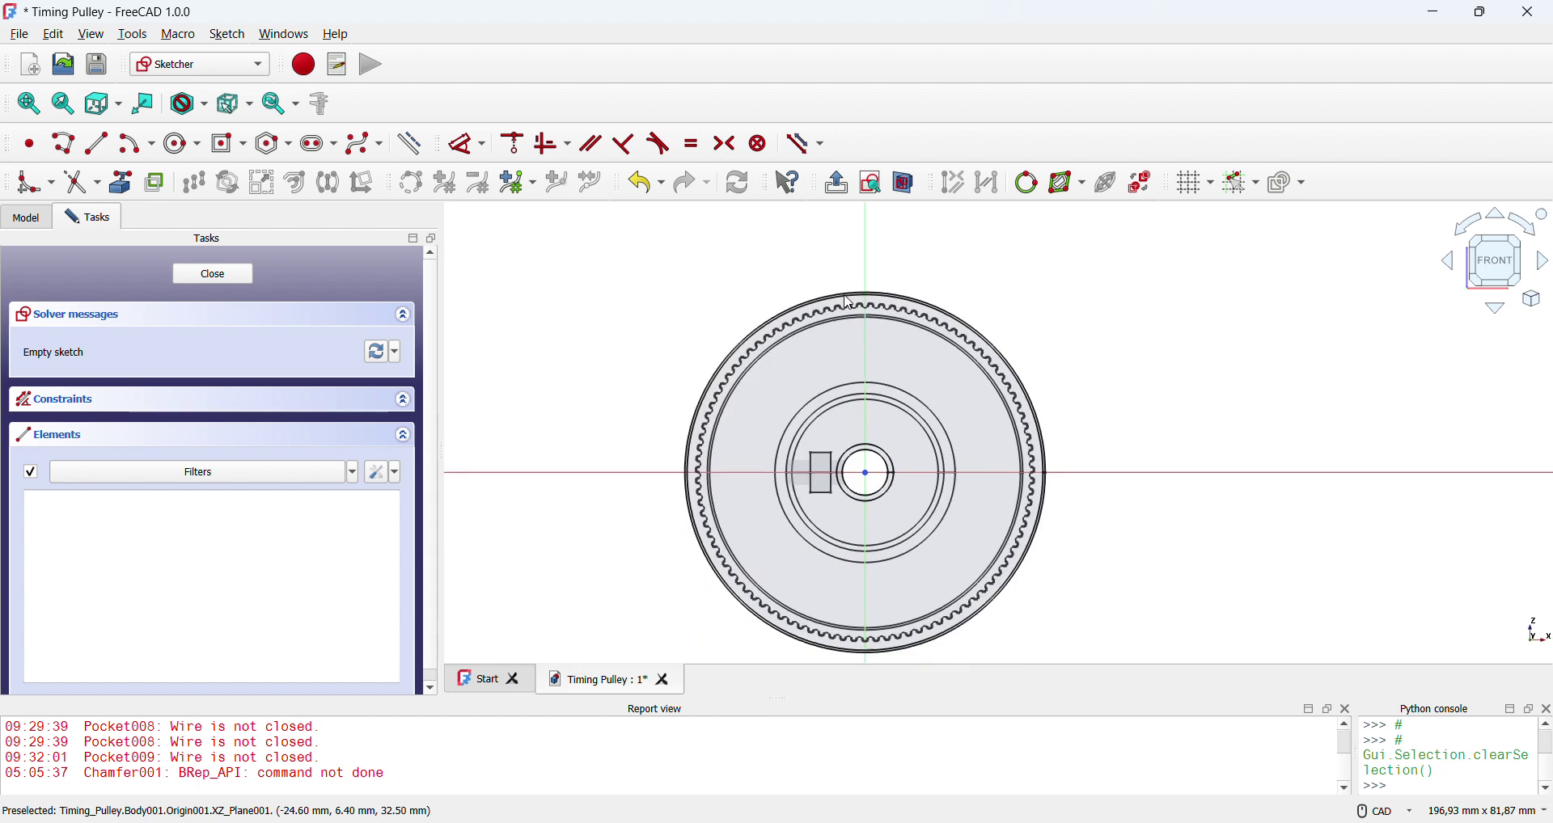
scroll(952, 472, "up", 3)
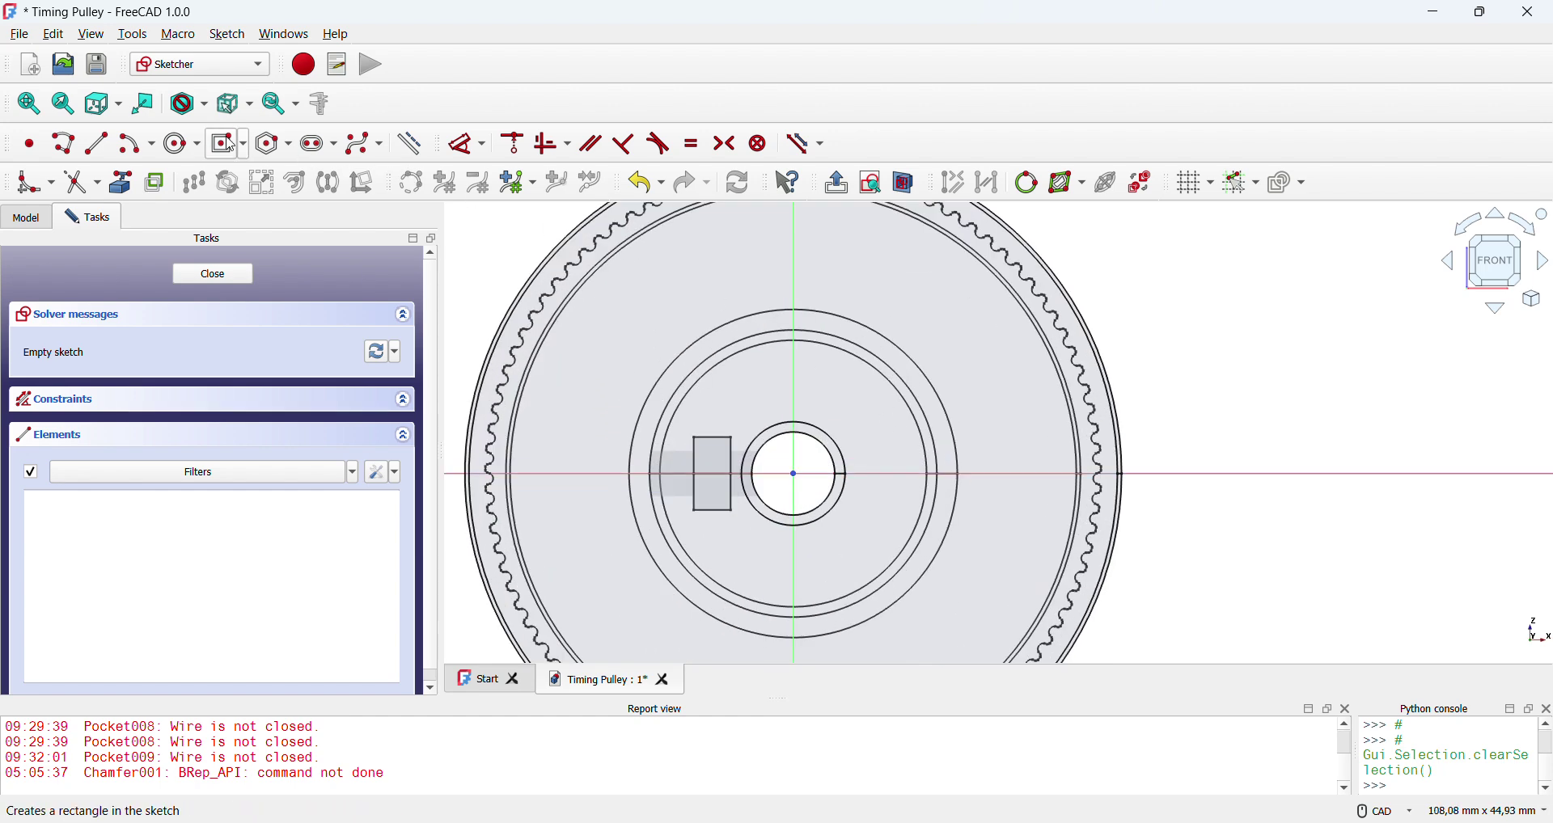
- Draw two concentric circles centred on the origin, about 64 mm and 56 mm in diameter
left_click(182, 143)
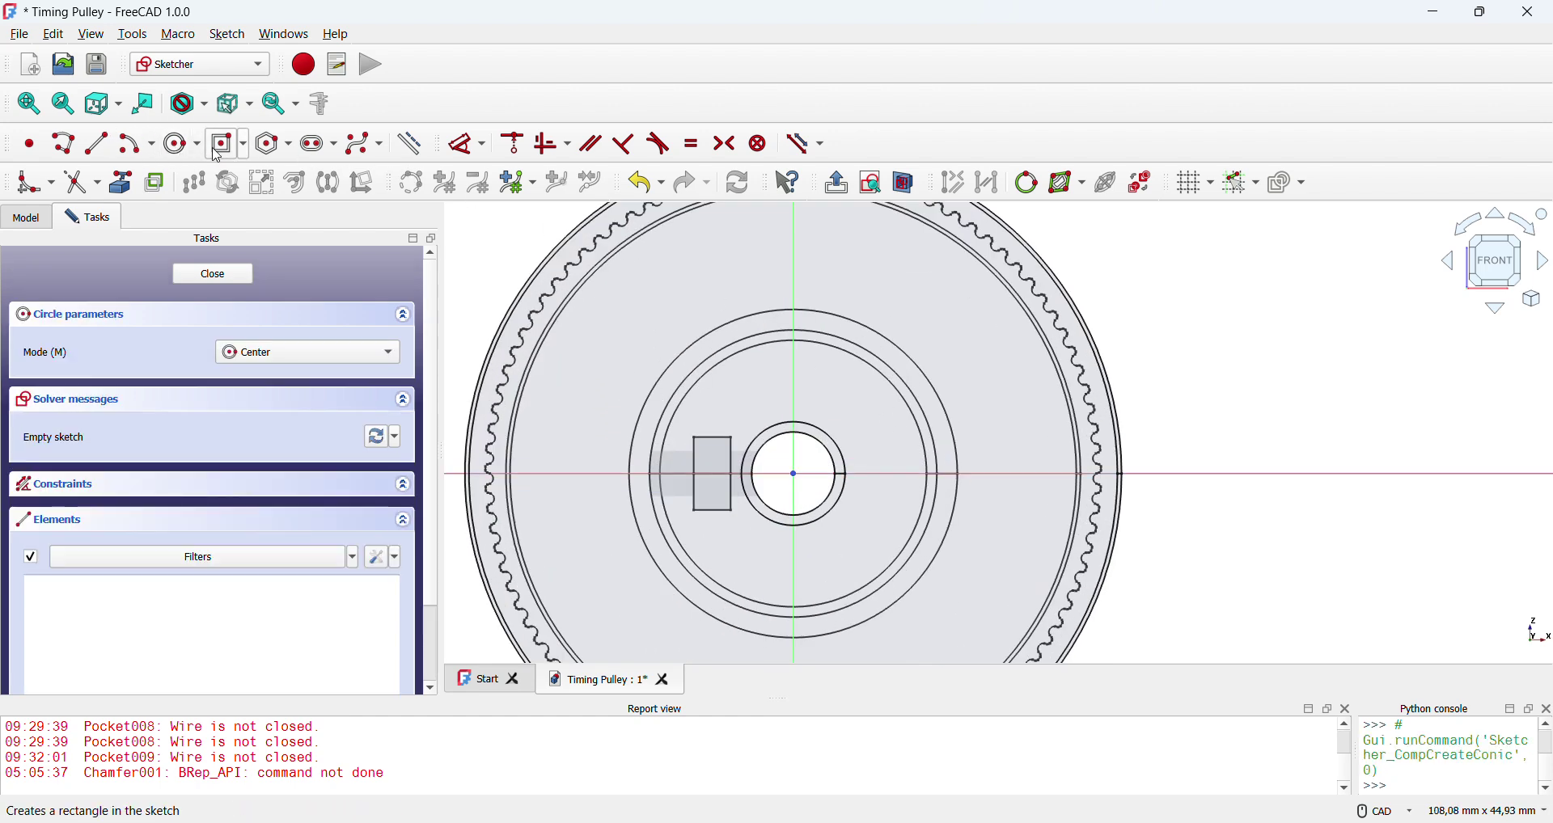
left_click(794, 474)
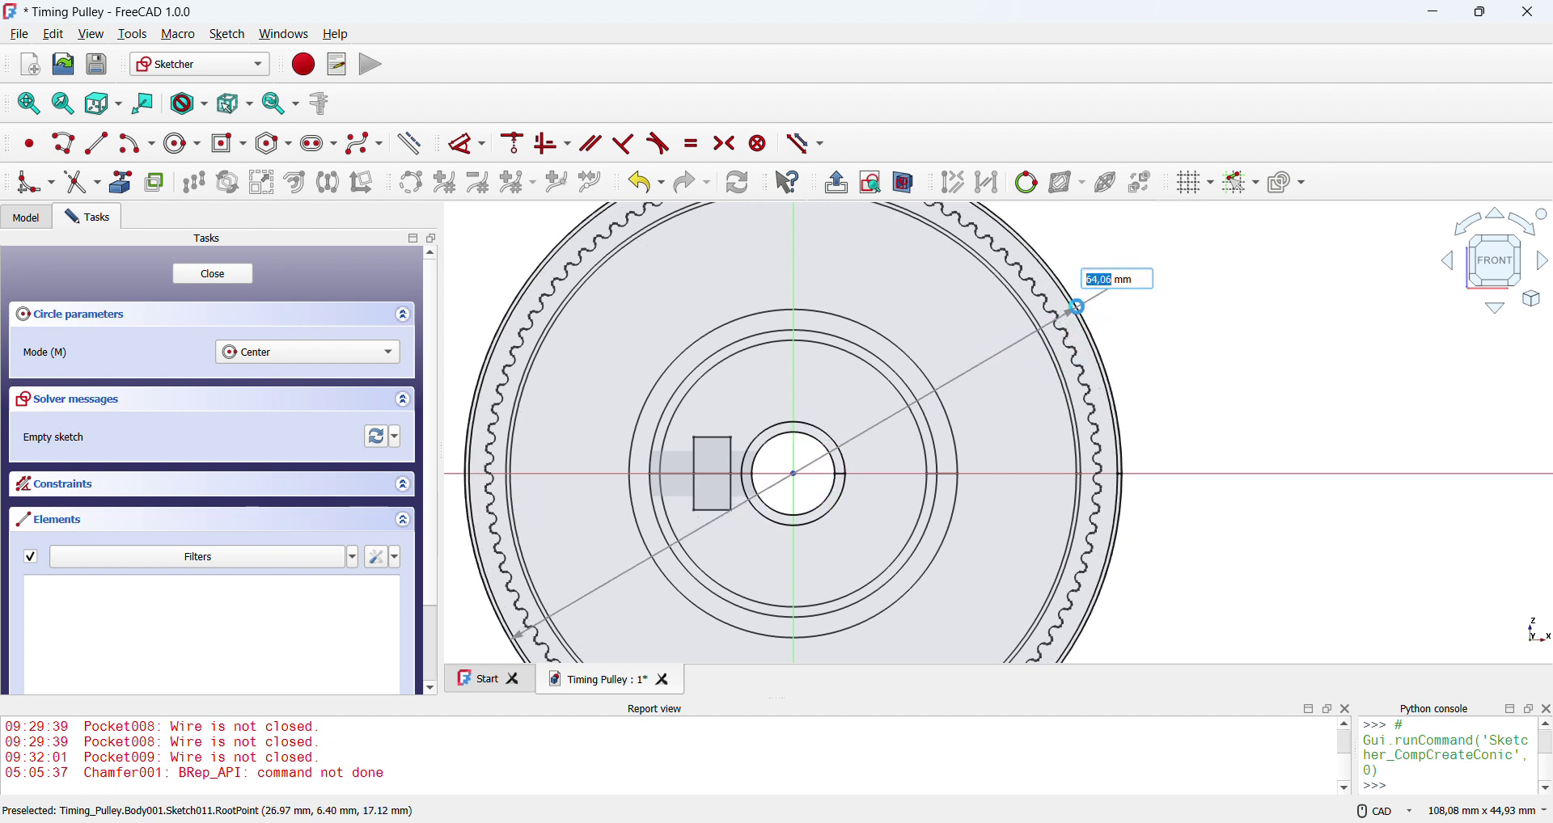
left_click(1069, 320)
left_click(794, 474)
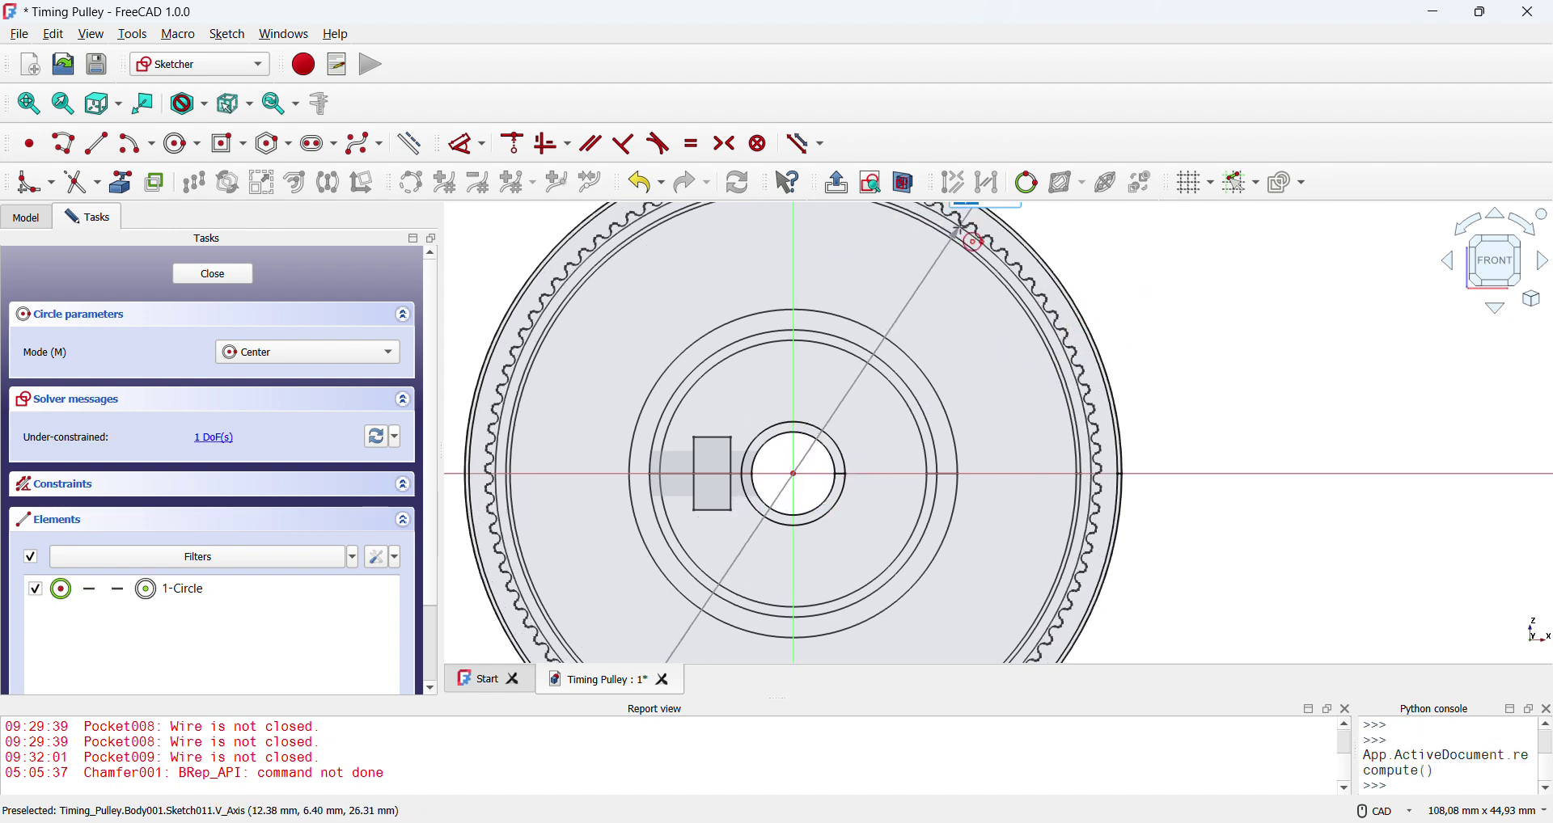
key("Escape")
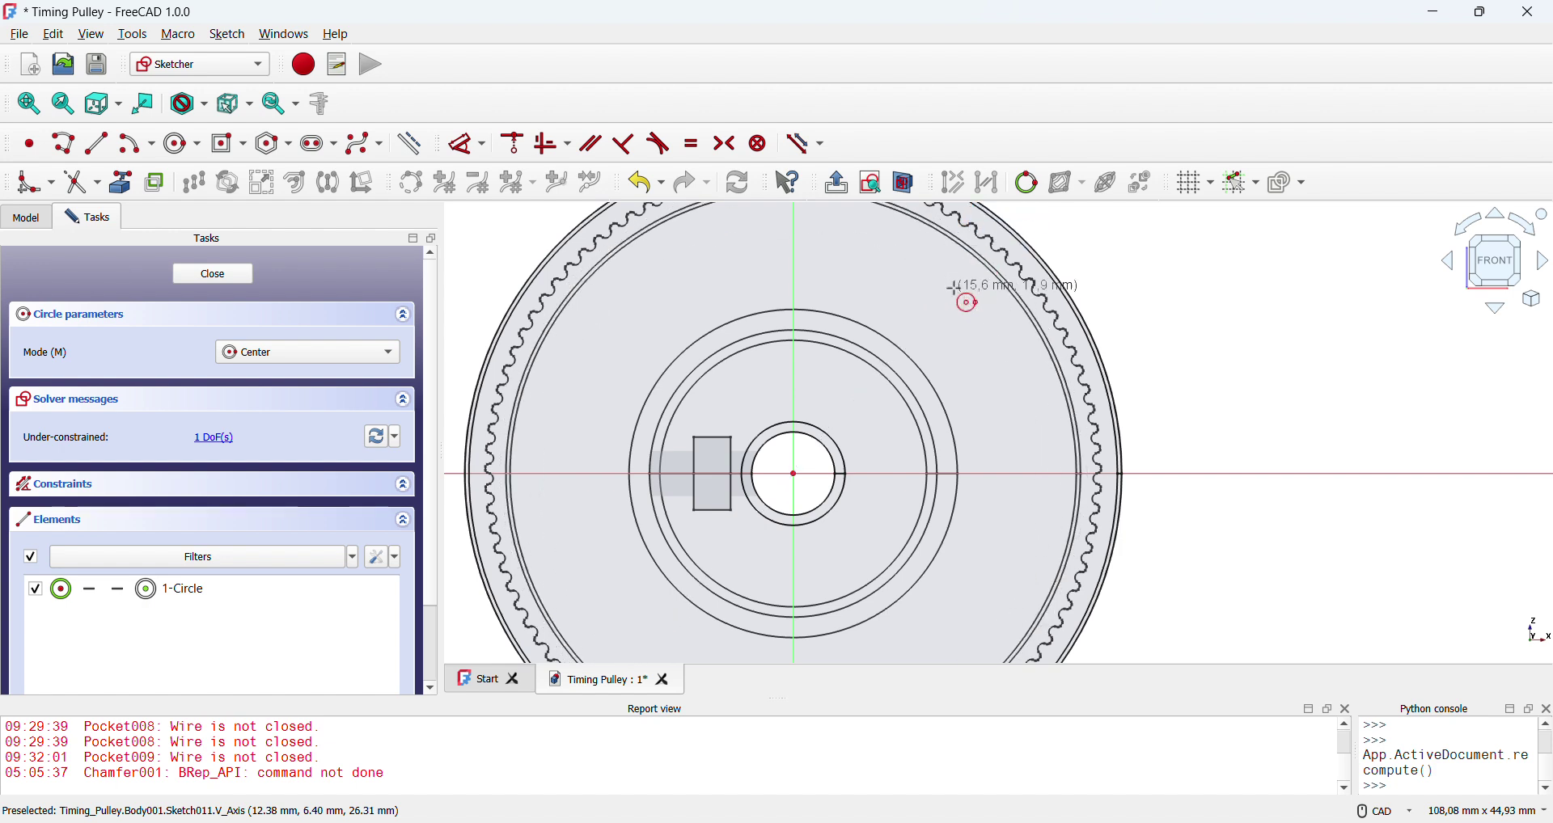
left_click(794, 474)
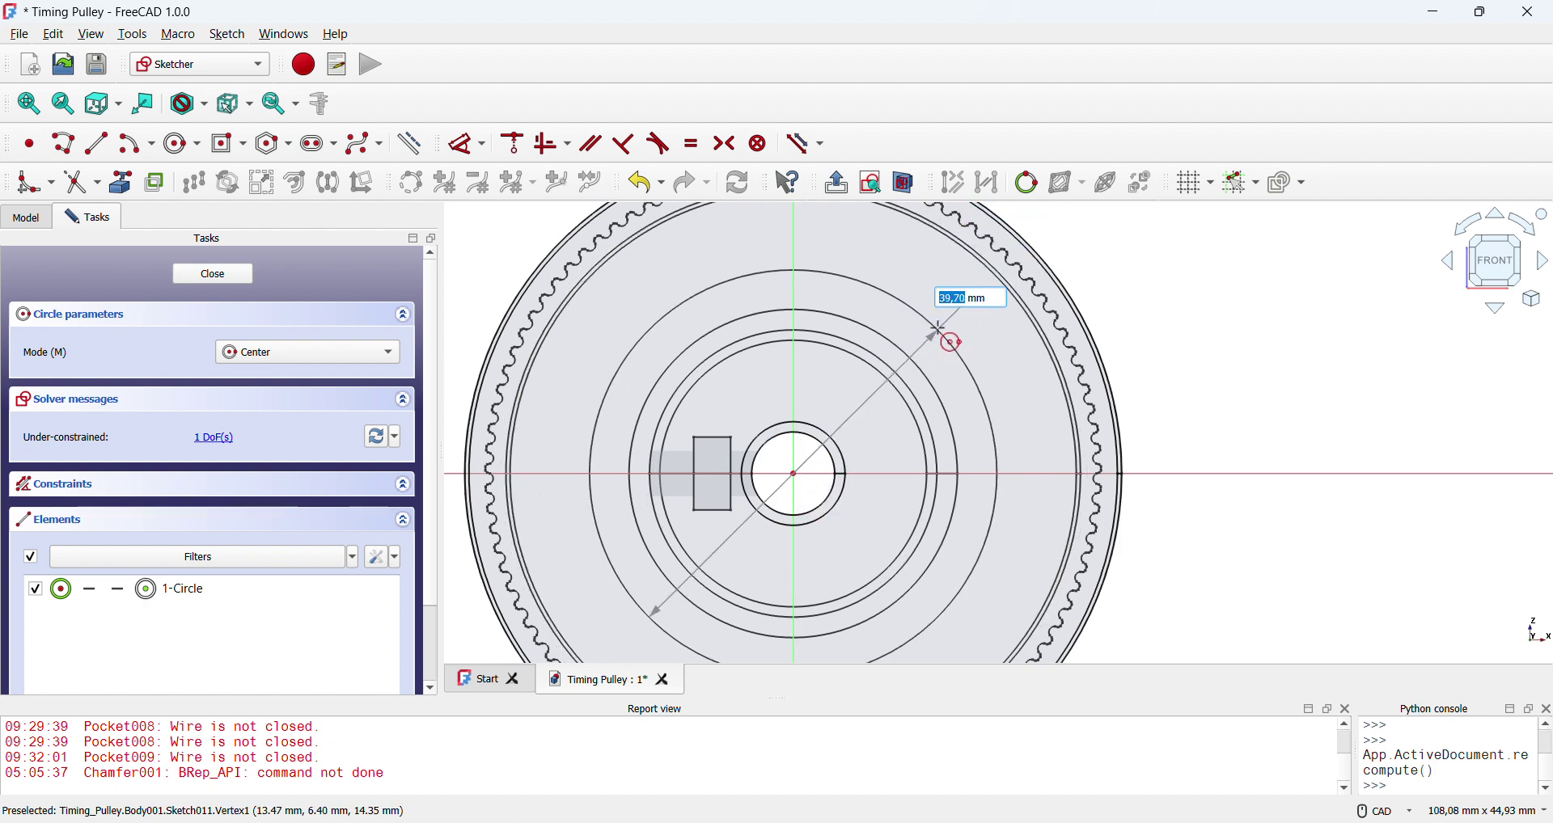
left_click(980, 263)
- Examine from above how the sketch plane lines up with the upper edge of the teeth and the shoulder above them
scroll(942, 328, "down", 5)
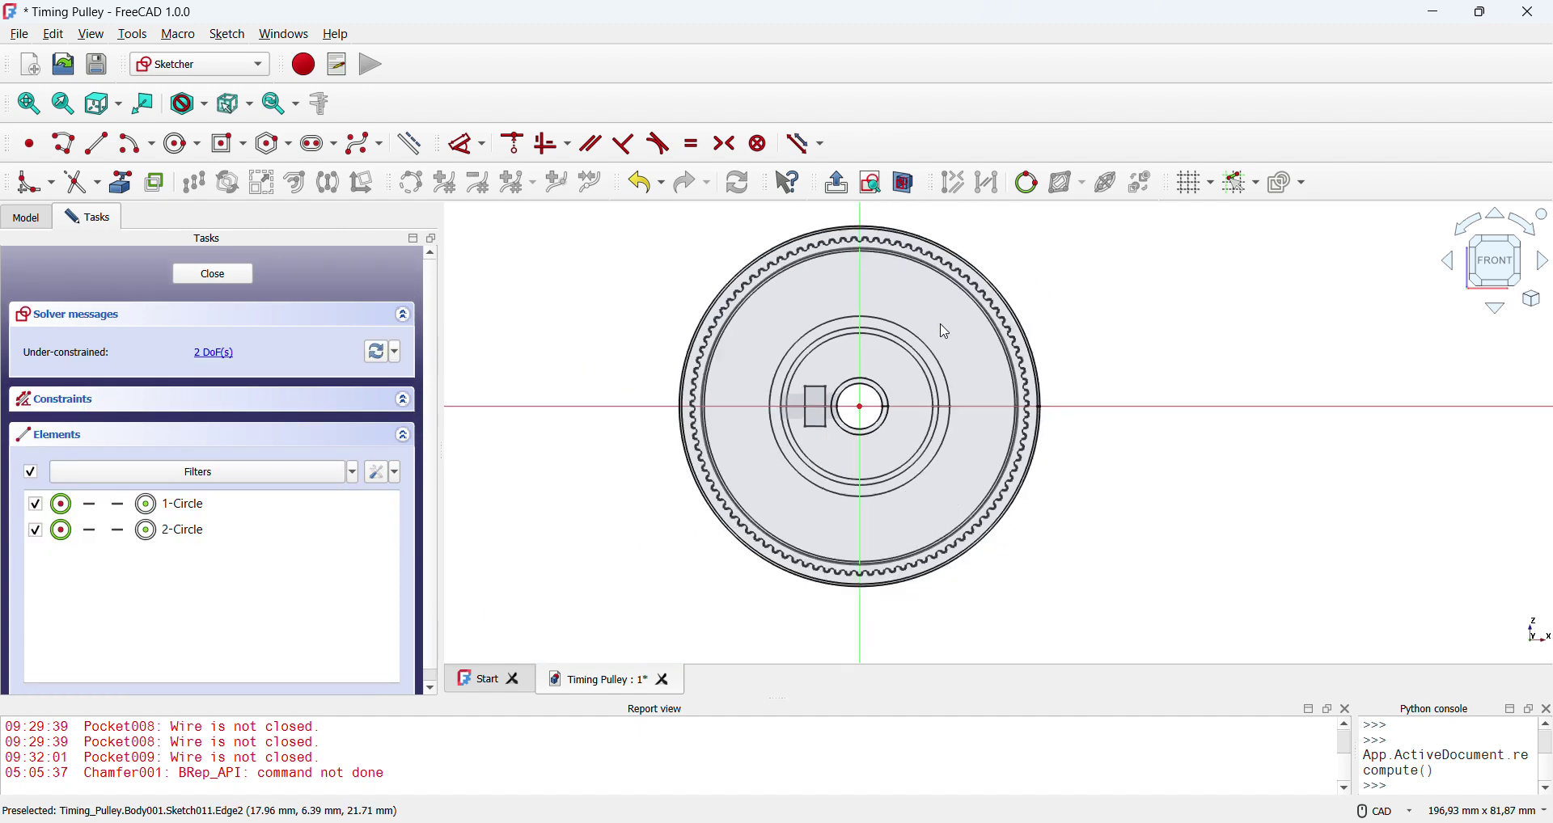
key("2")
scroll(930, 413, "up", 5)
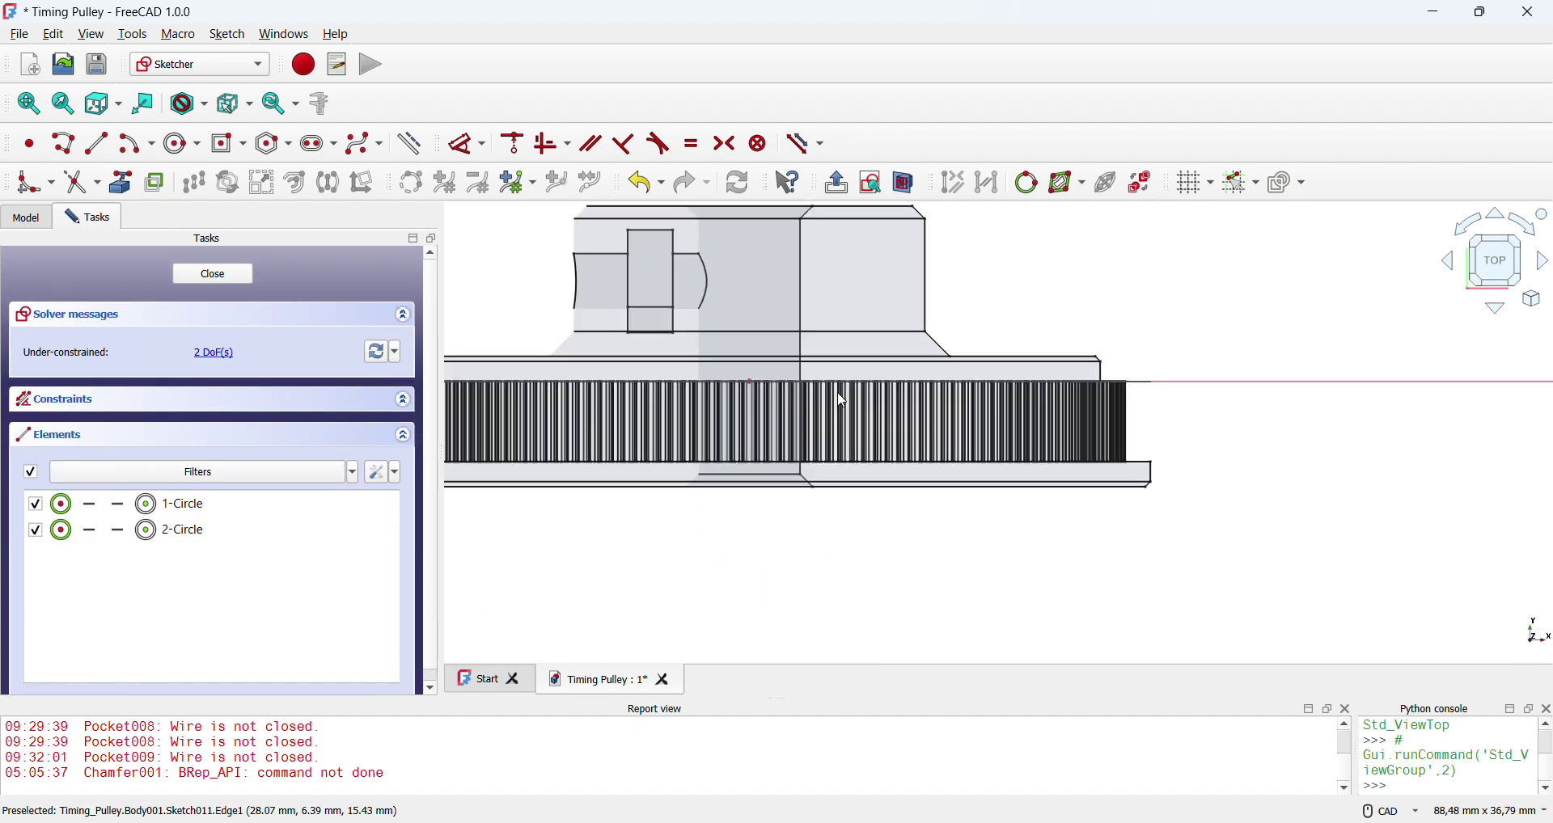
scroll(1132, 392, "up", 2)
scroll(1116, 391, "down", 5)
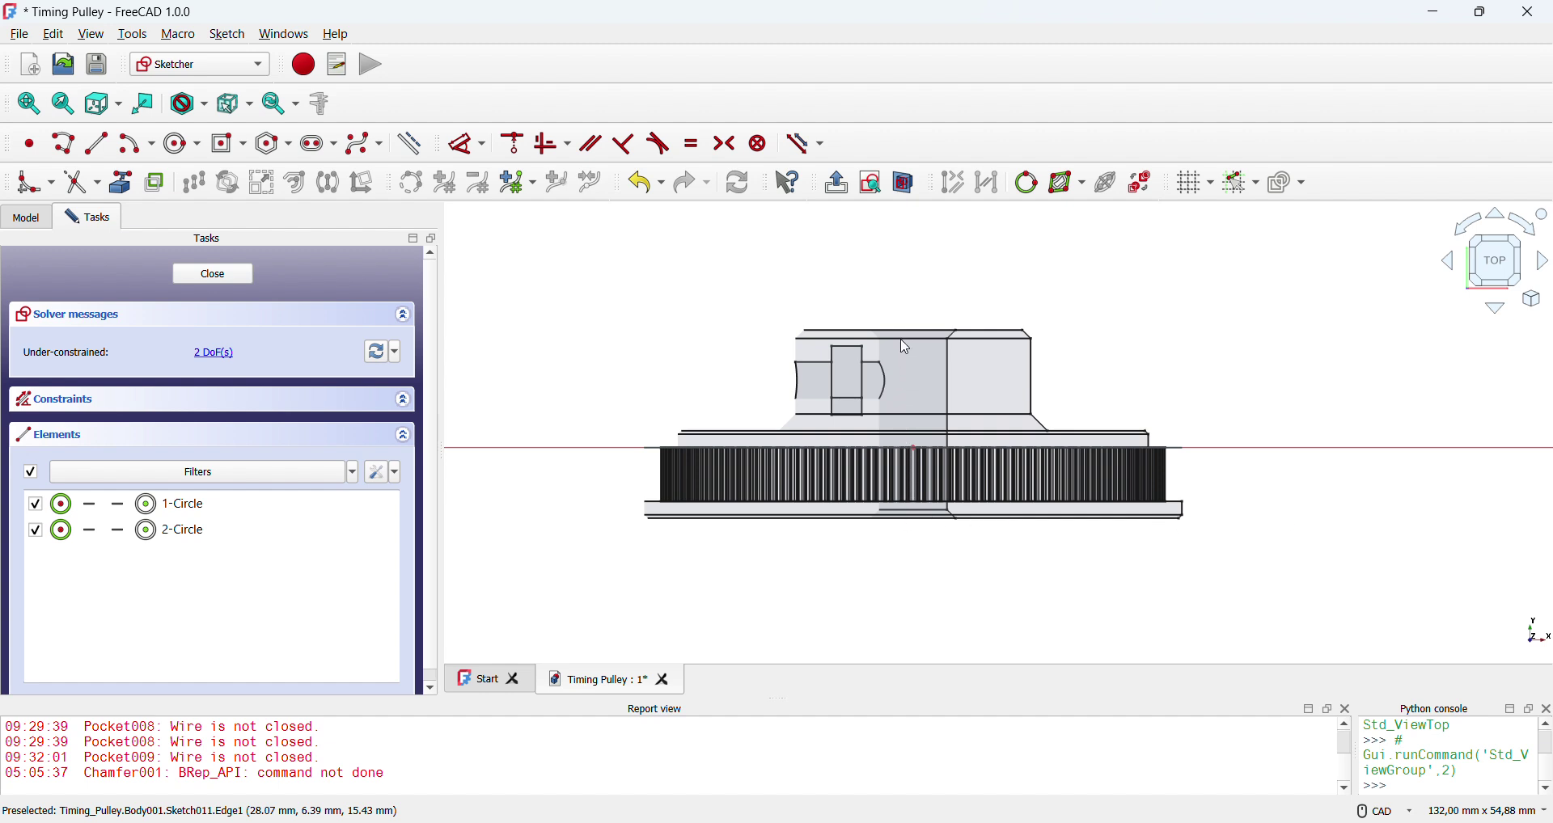
scroll(1327, 432, "up", 4)
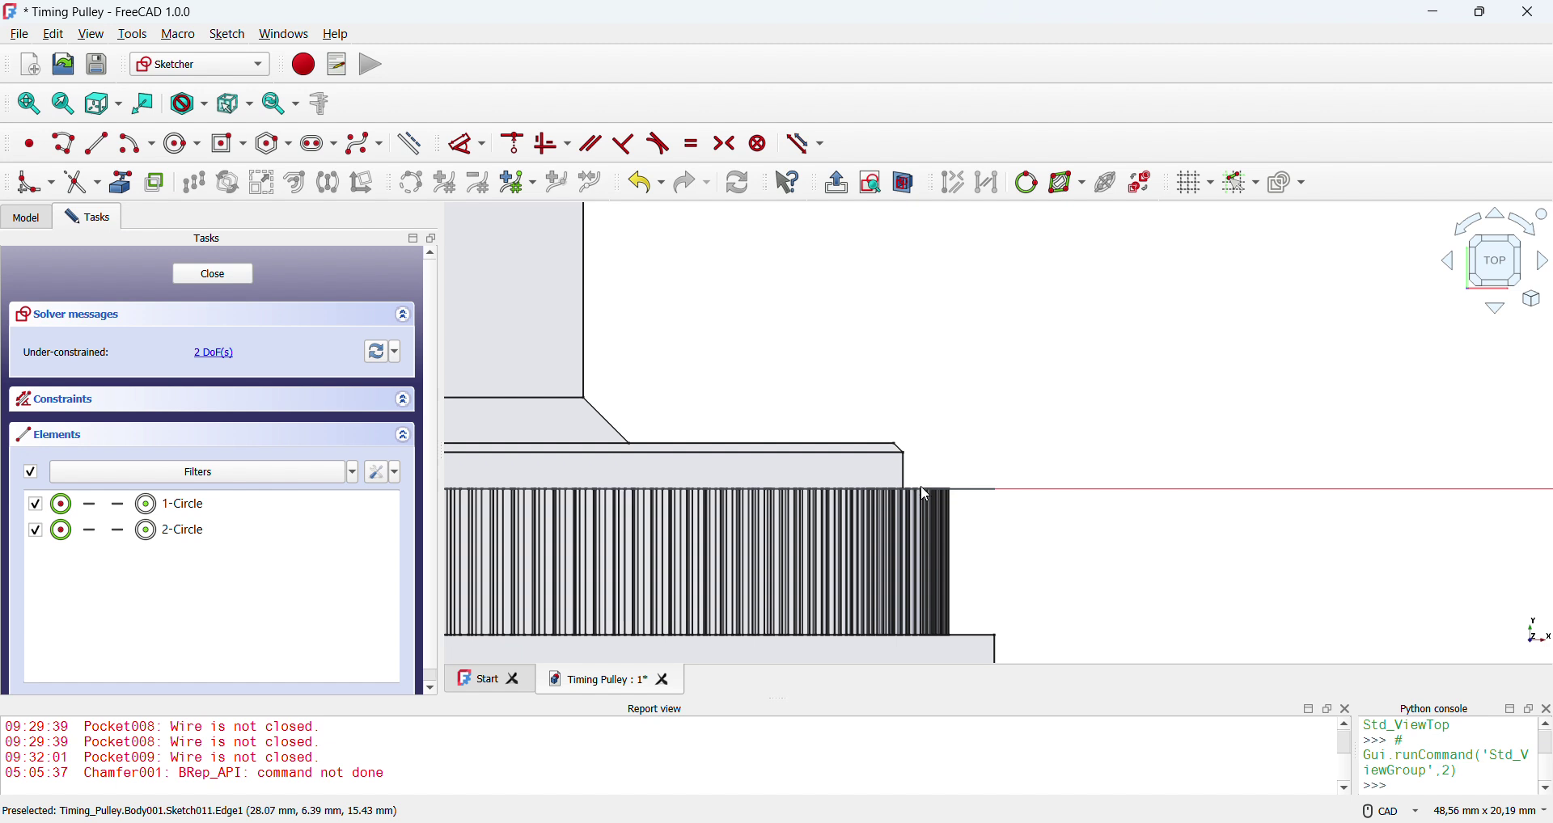
scroll(911, 475, "down", 1)
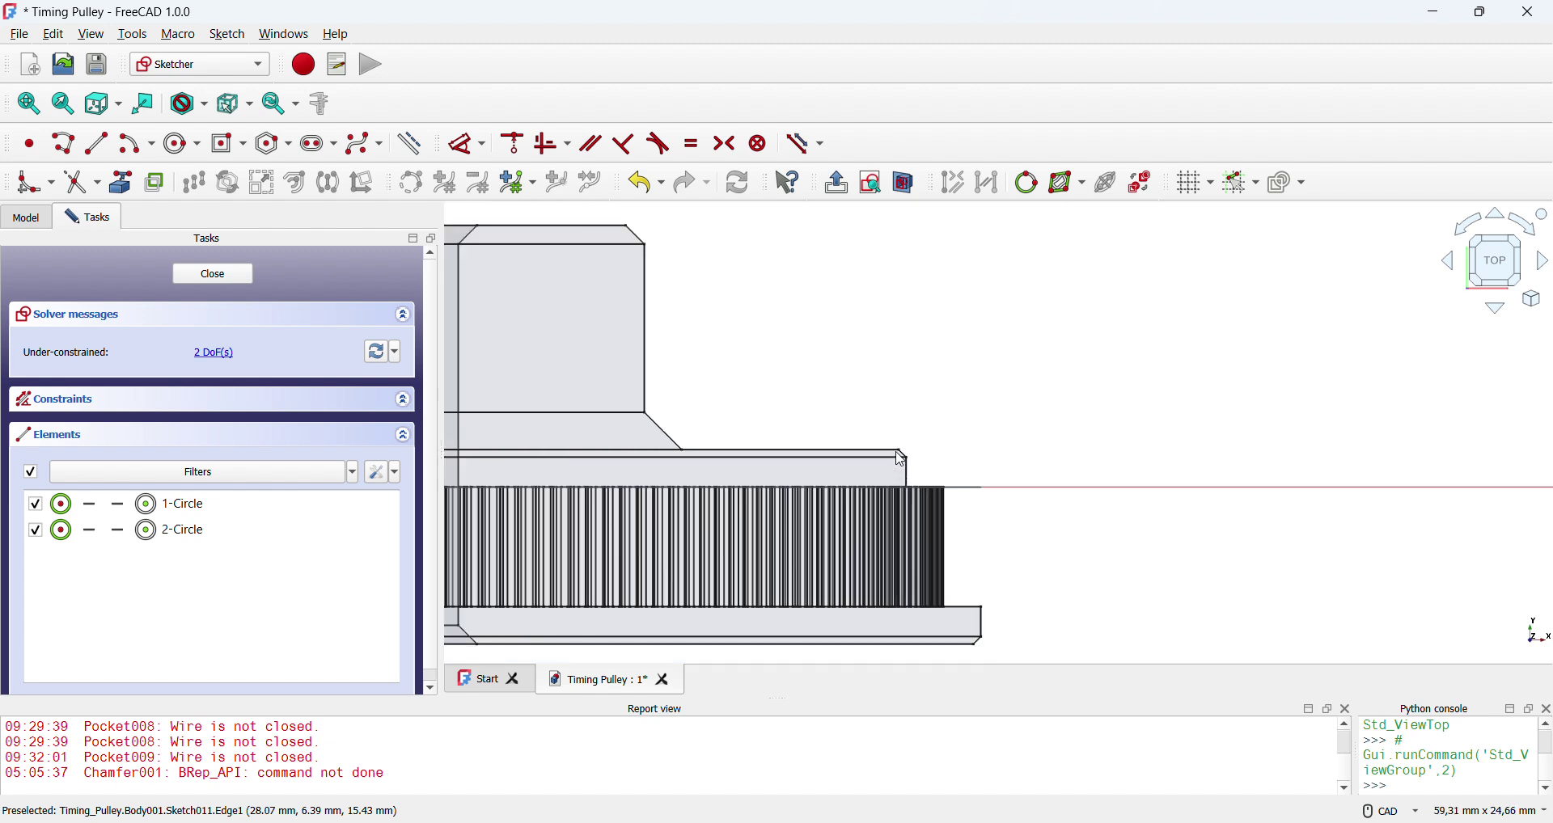
scroll(902, 459, "up", 5)
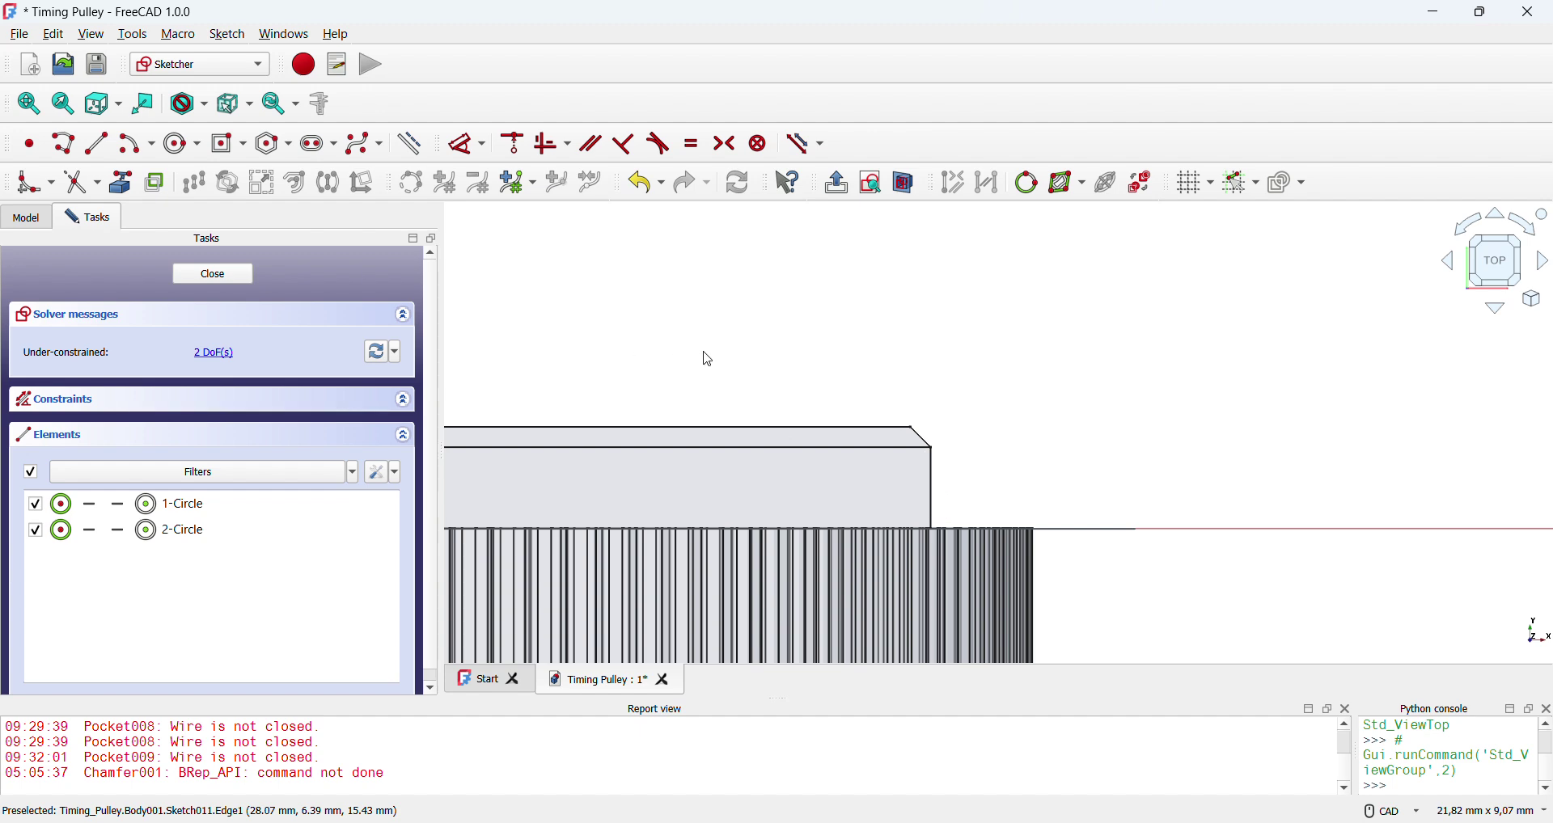
- Constrain the outer circle's diameter to 64 mm
key("1")
scroll(863, 370, "down", 5)
middle_click_drag(877, 384, 1111, 366)
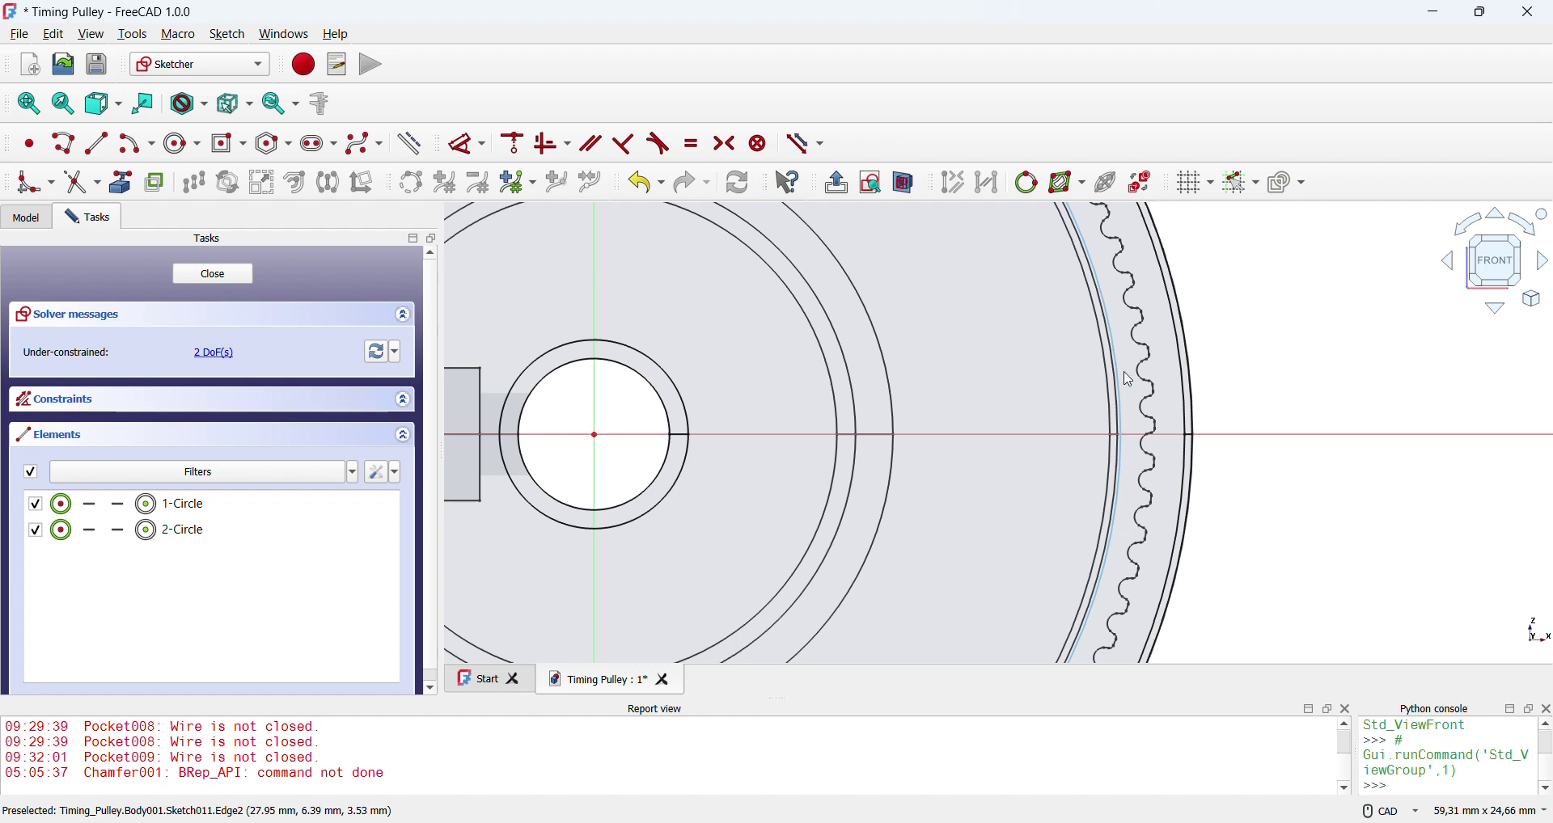
scroll(1171, 389, "down", 4)
left_click(1181, 388)
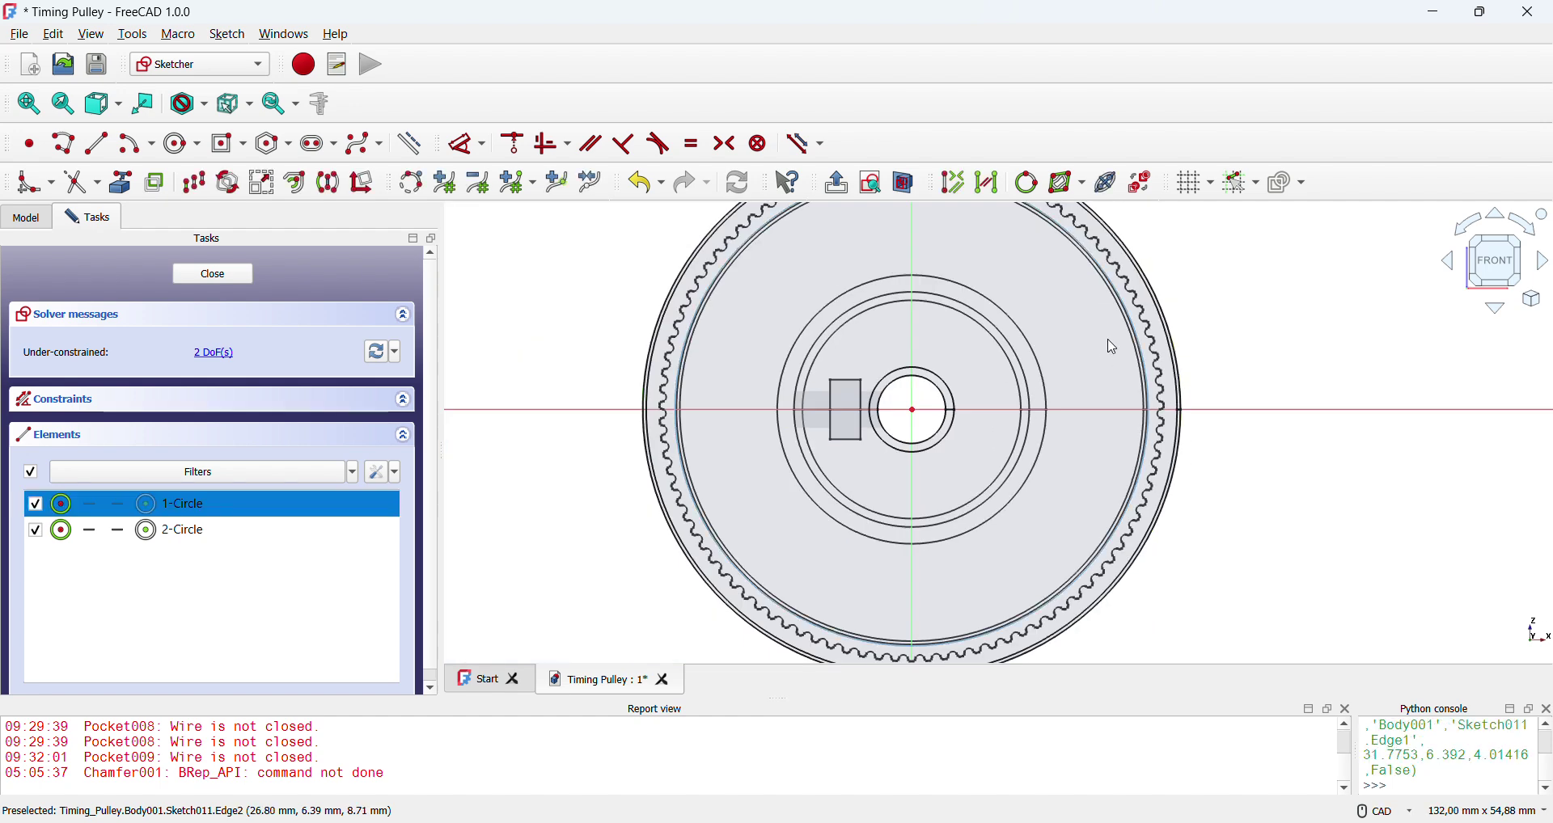
left_click(466, 144)
left_click(1232, 286)
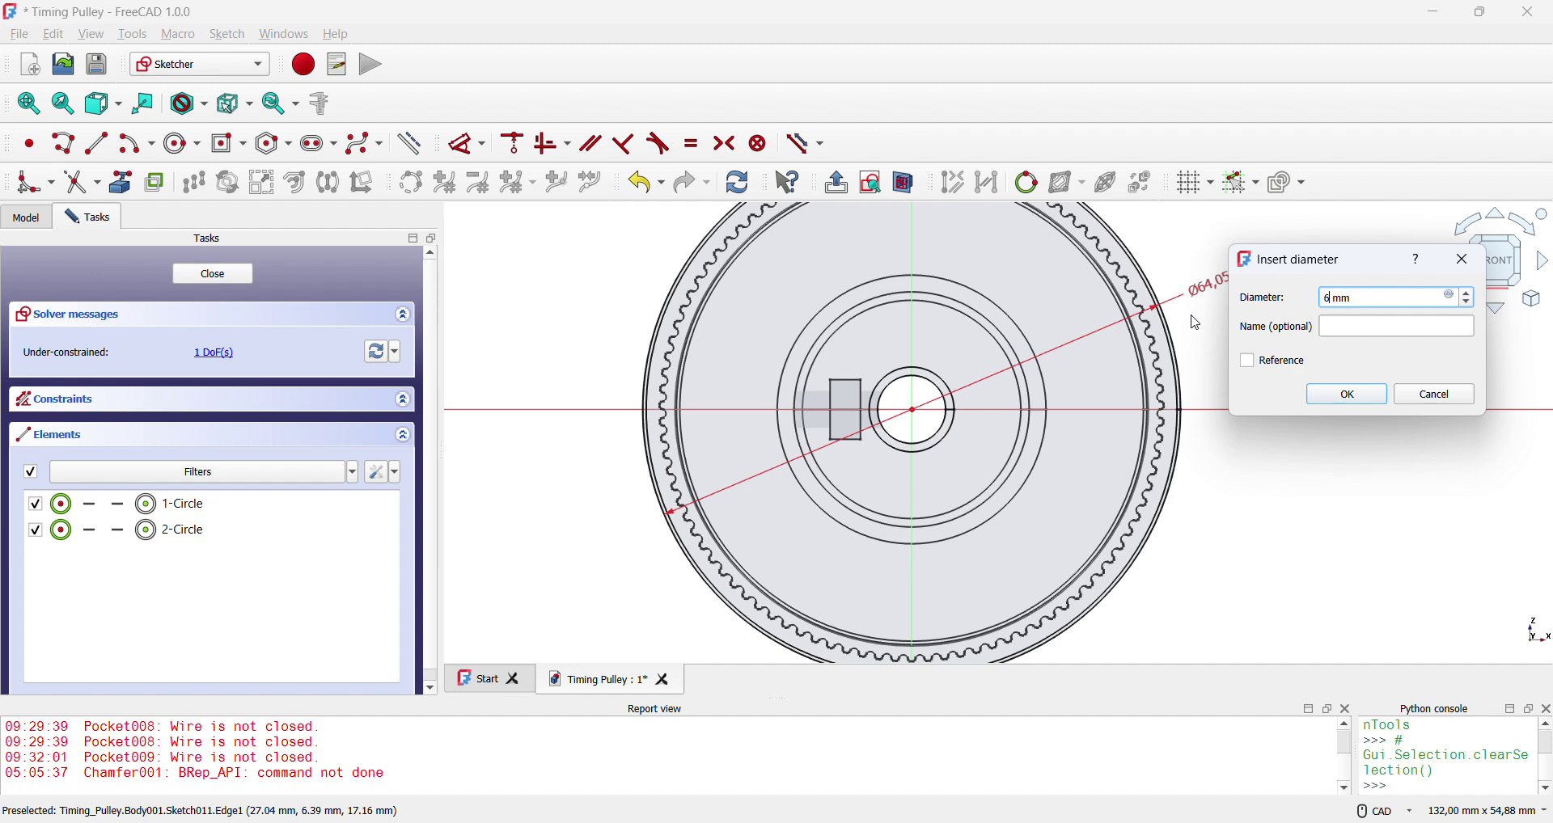
key("Return")
- Constrain the inner circle's diameter to 56.1 mm and close the sketch
scroll(1186, 309, "up", 5)
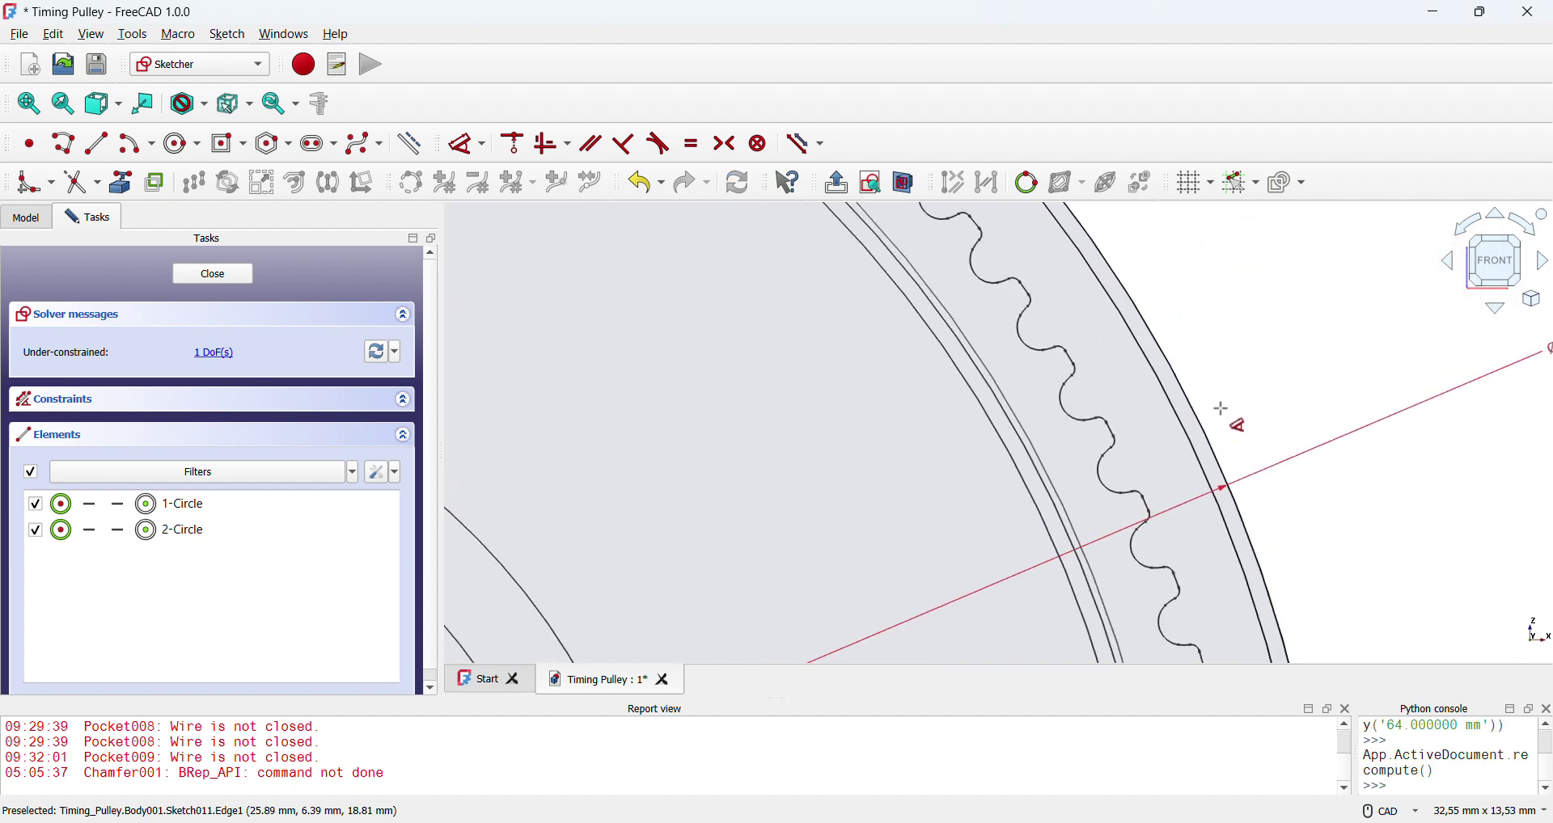
scroll(1254, 469, "down", 4)
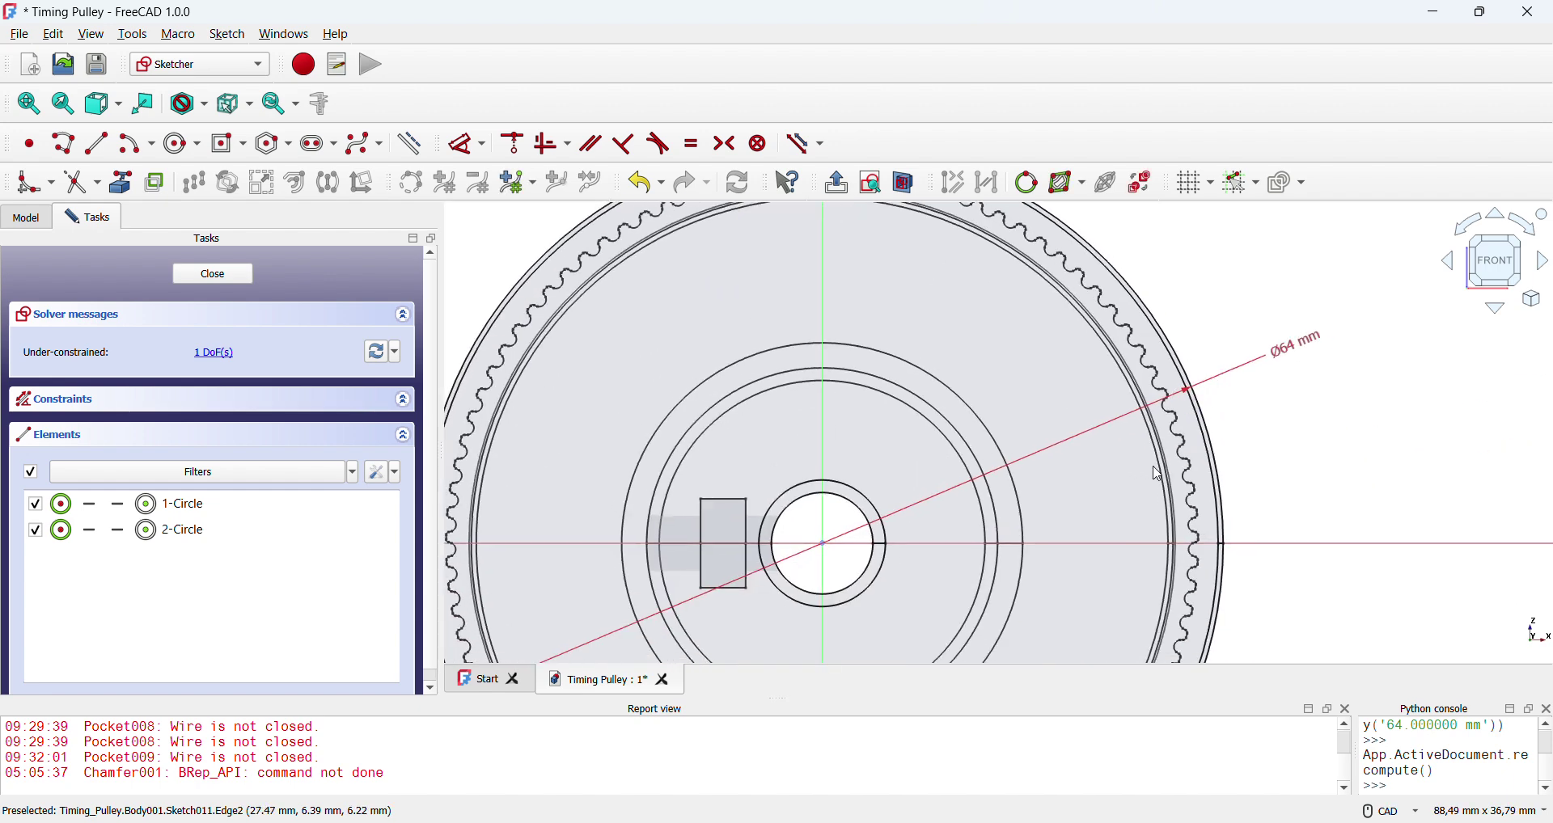
scroll(1185, 380, "up", 6)
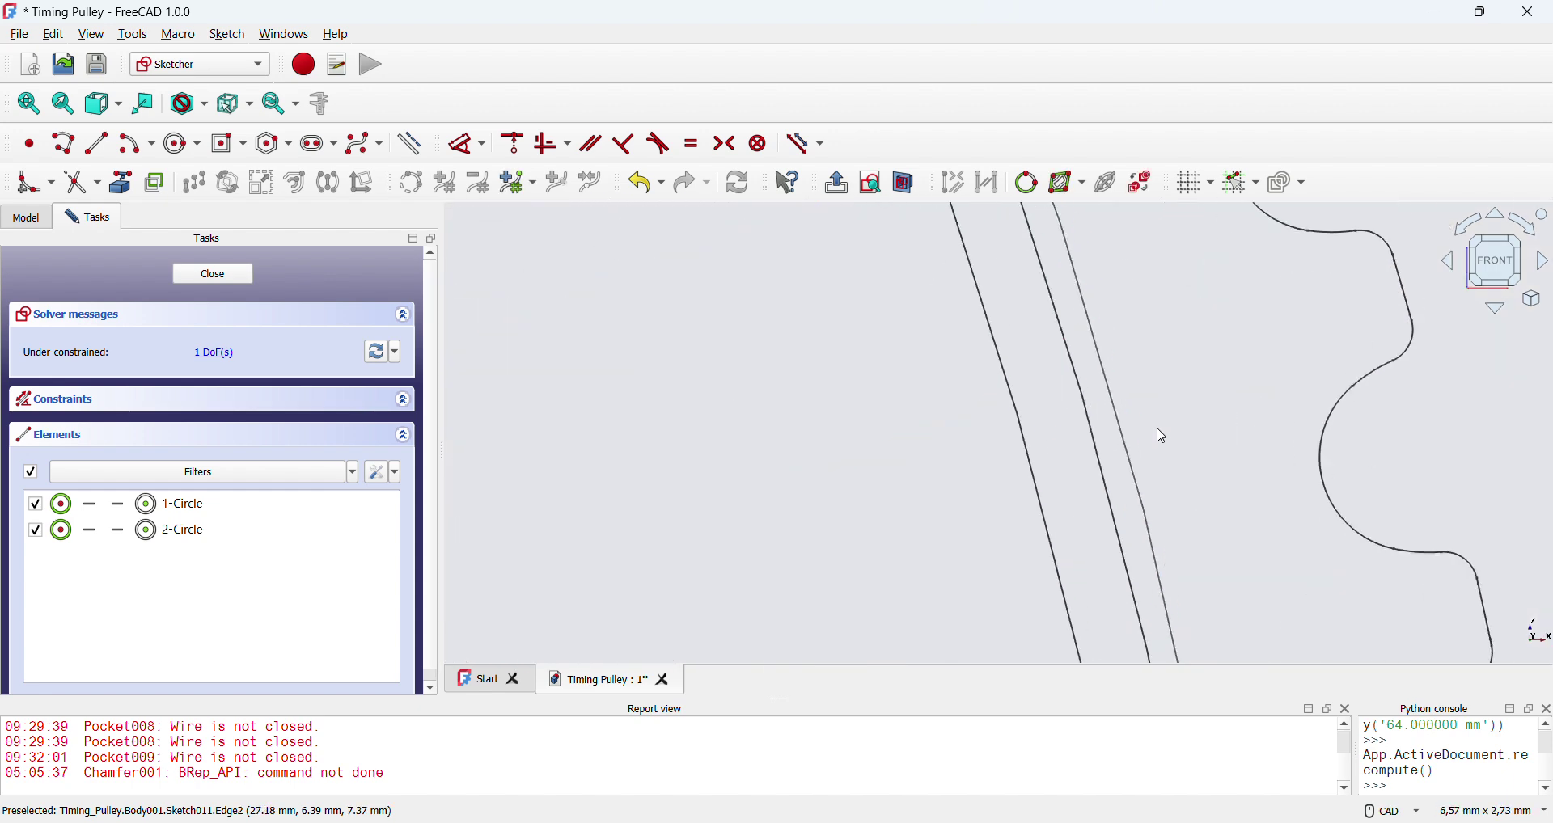
left_click(1092, 408)
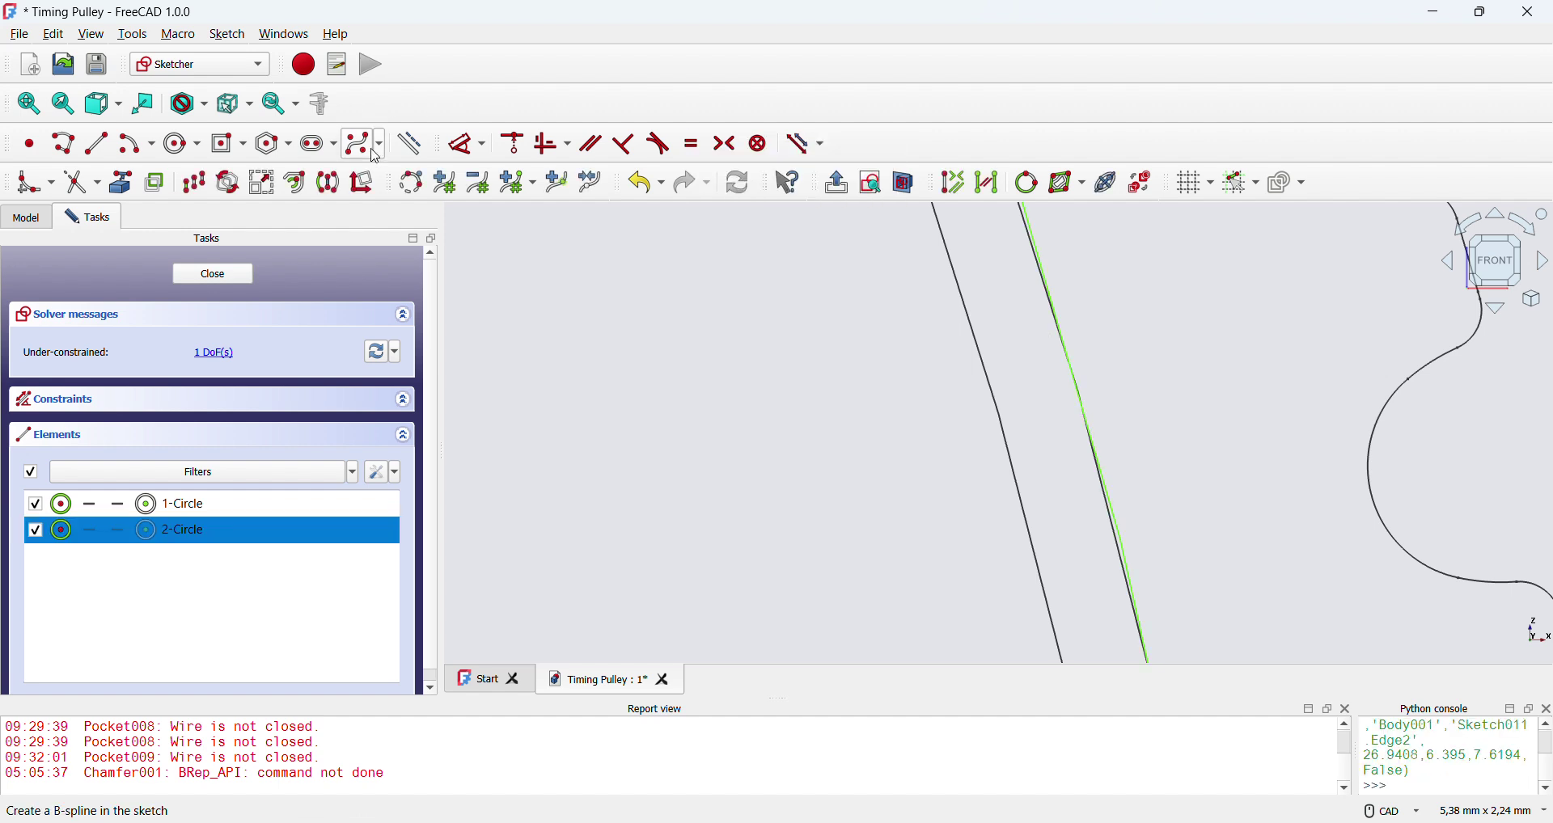
left_click(467, 144)
left_click(1233, 362)
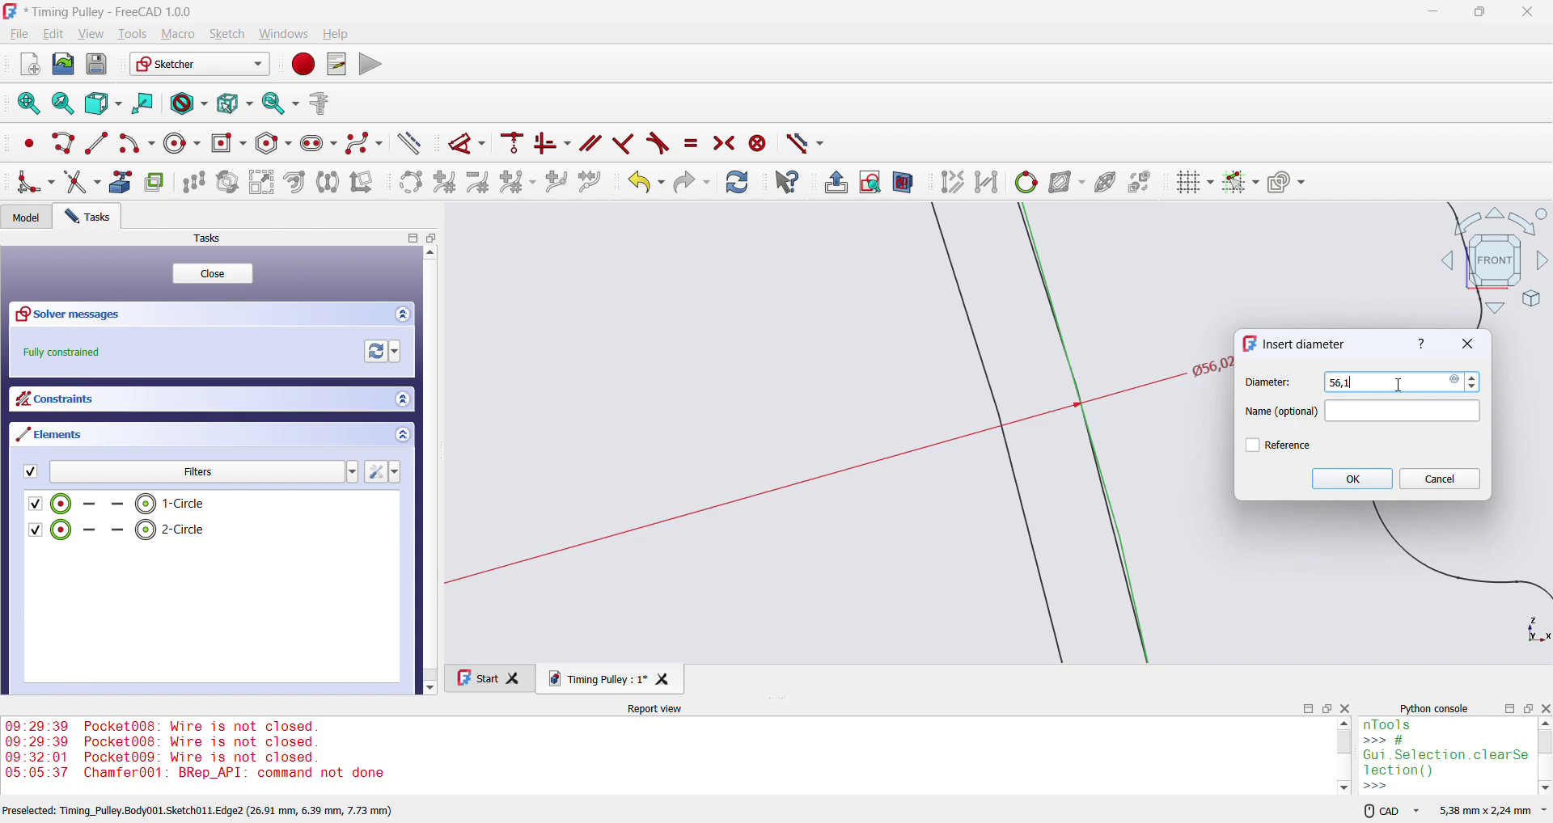
key("Return")
scroll(1220, 508, "down", 10)
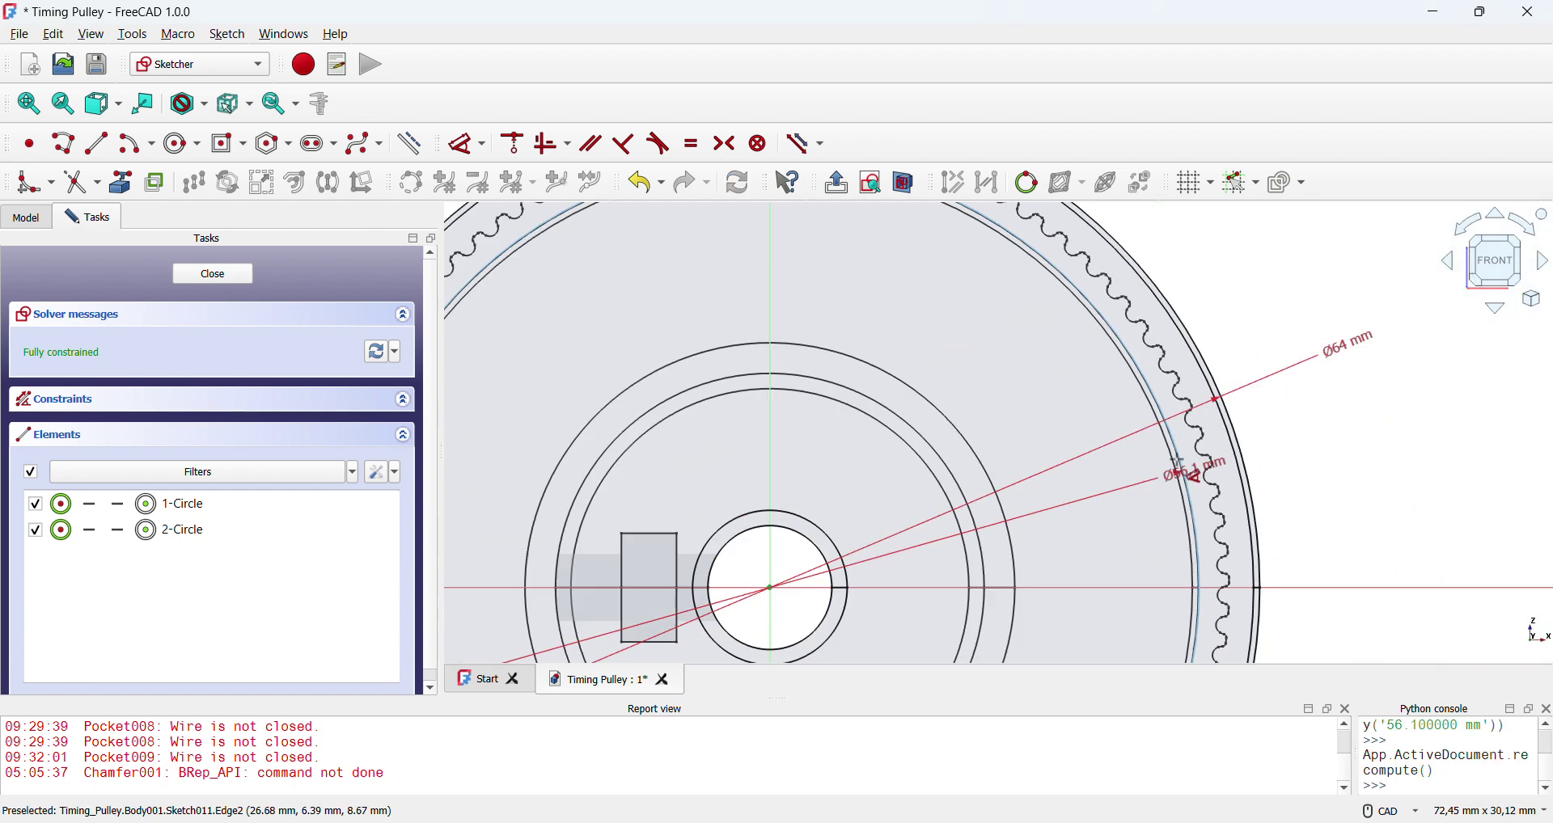
scroll(1245, 416, "up", 5)
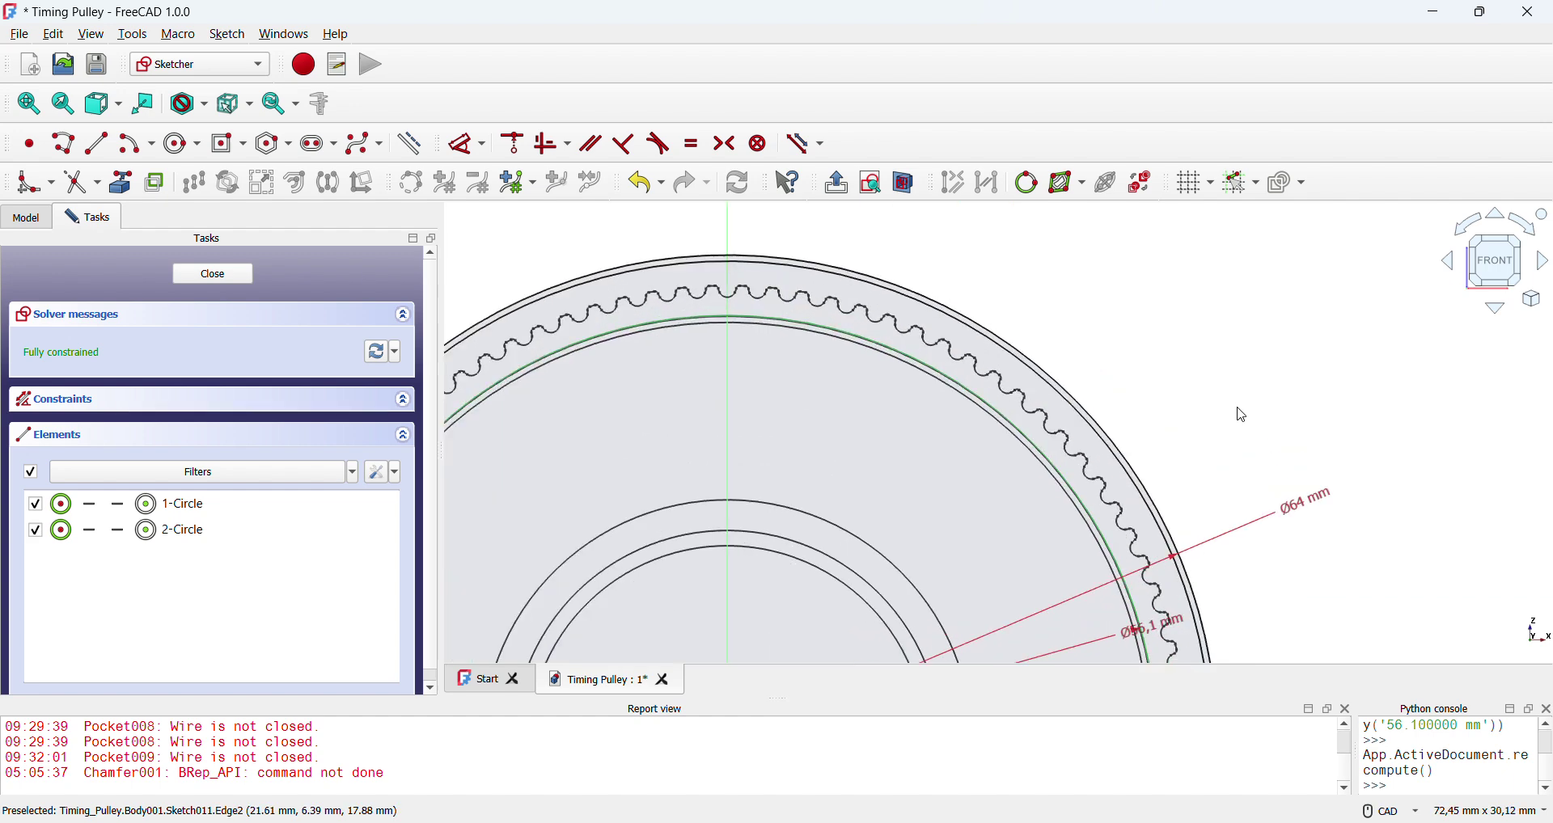
left_click(241, 281)
- Pad the ring sketch 2 mm in the reversed direction, away from the teeth
key("2")
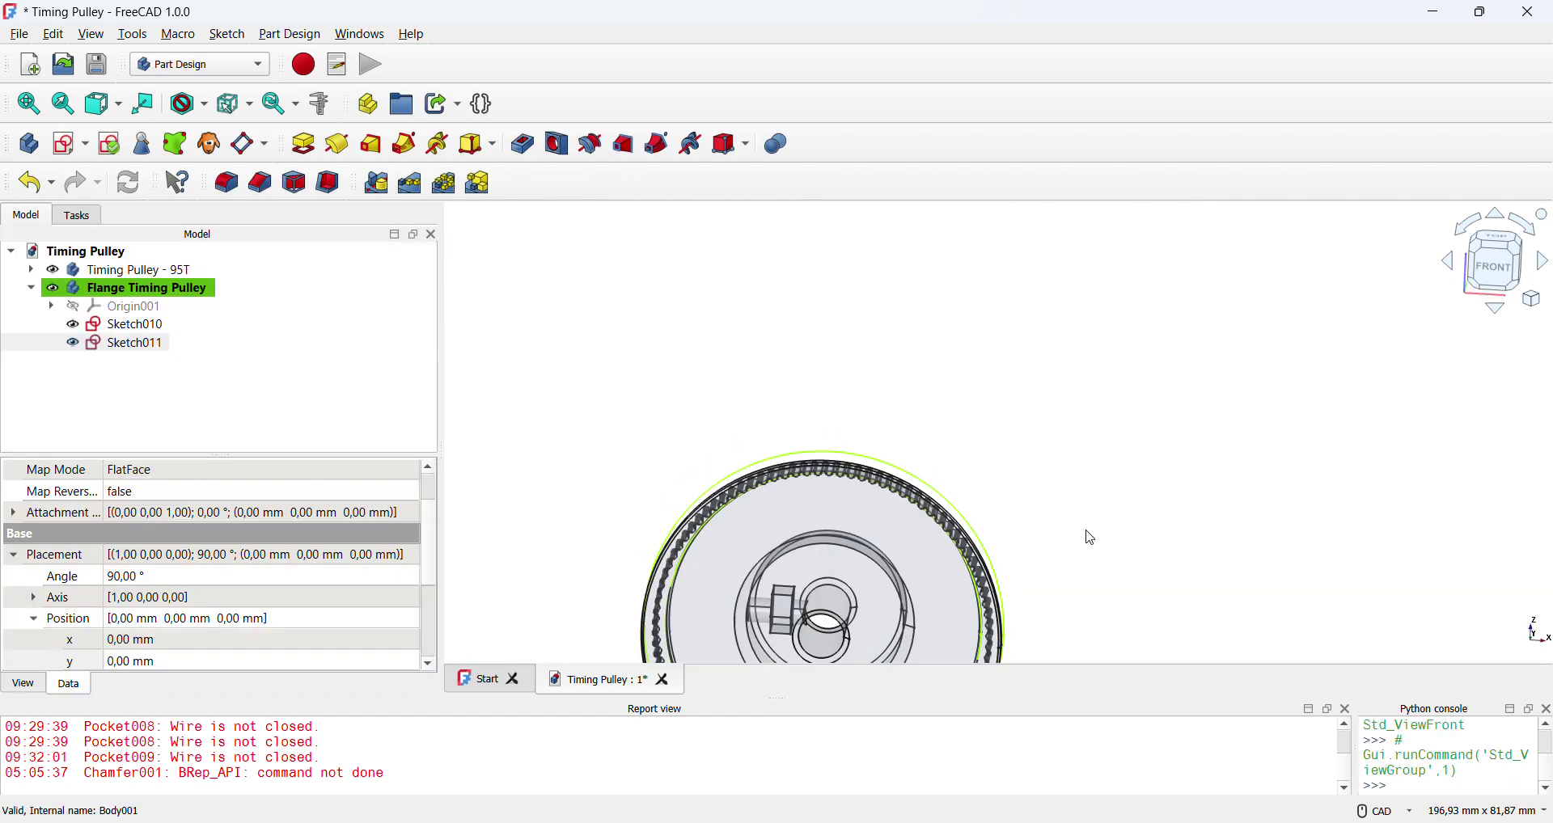
scroll(864, 398, "up", 4)
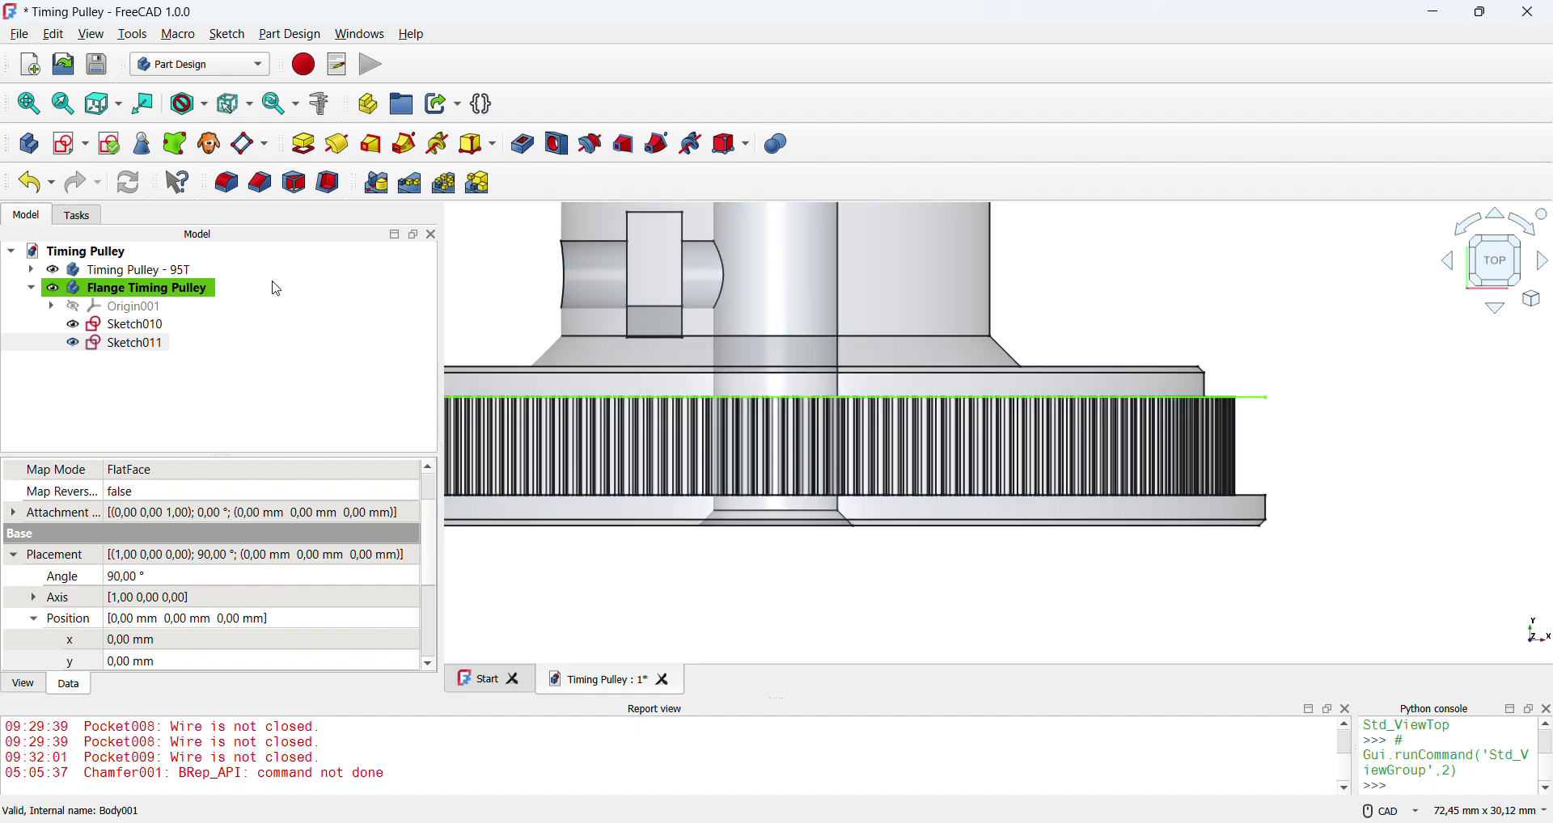
left_click(153, 341)
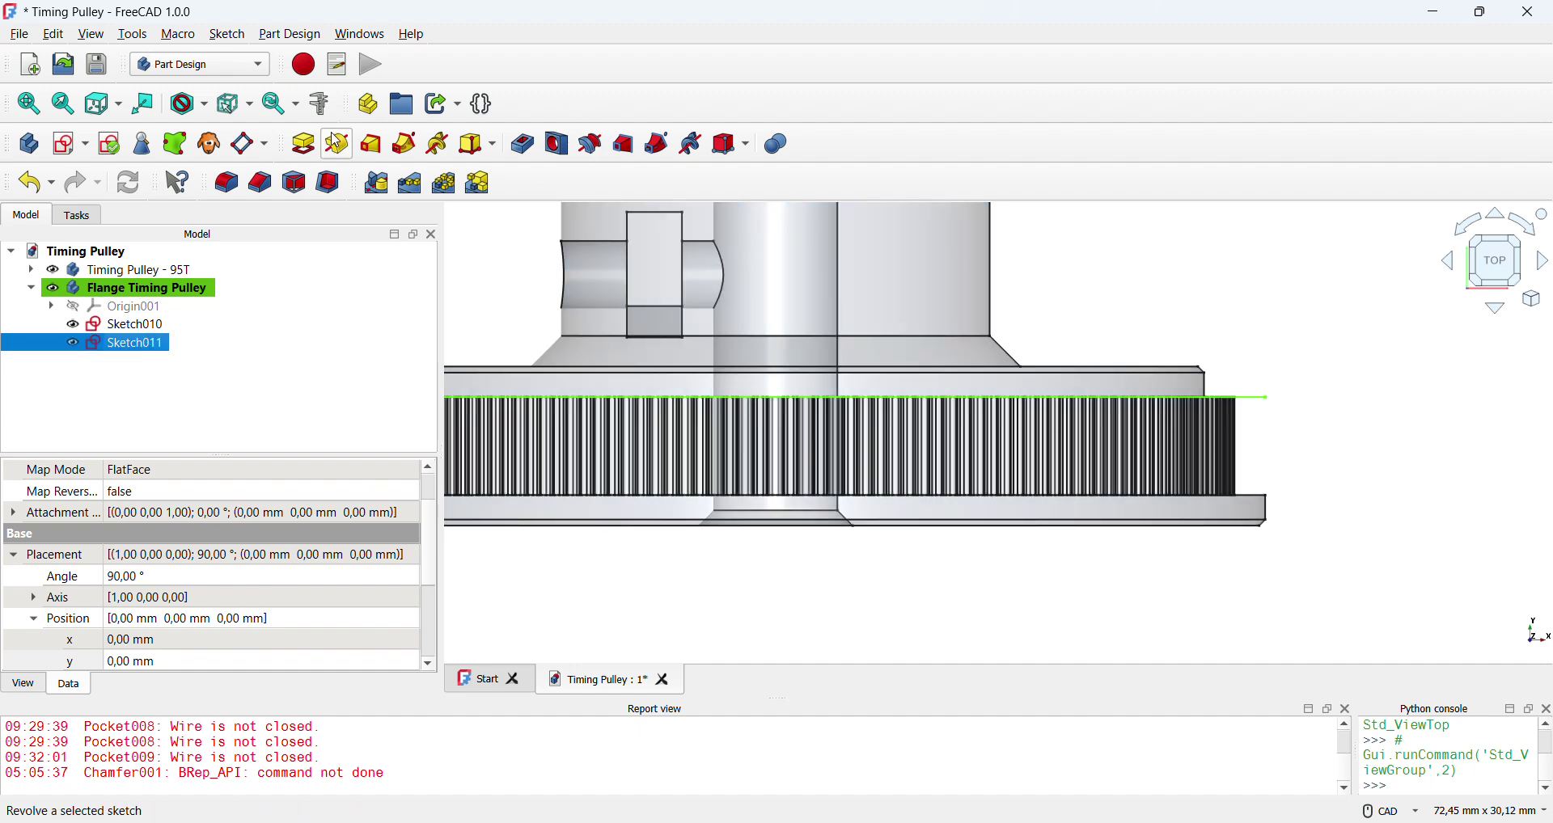
left_click(305, 144)
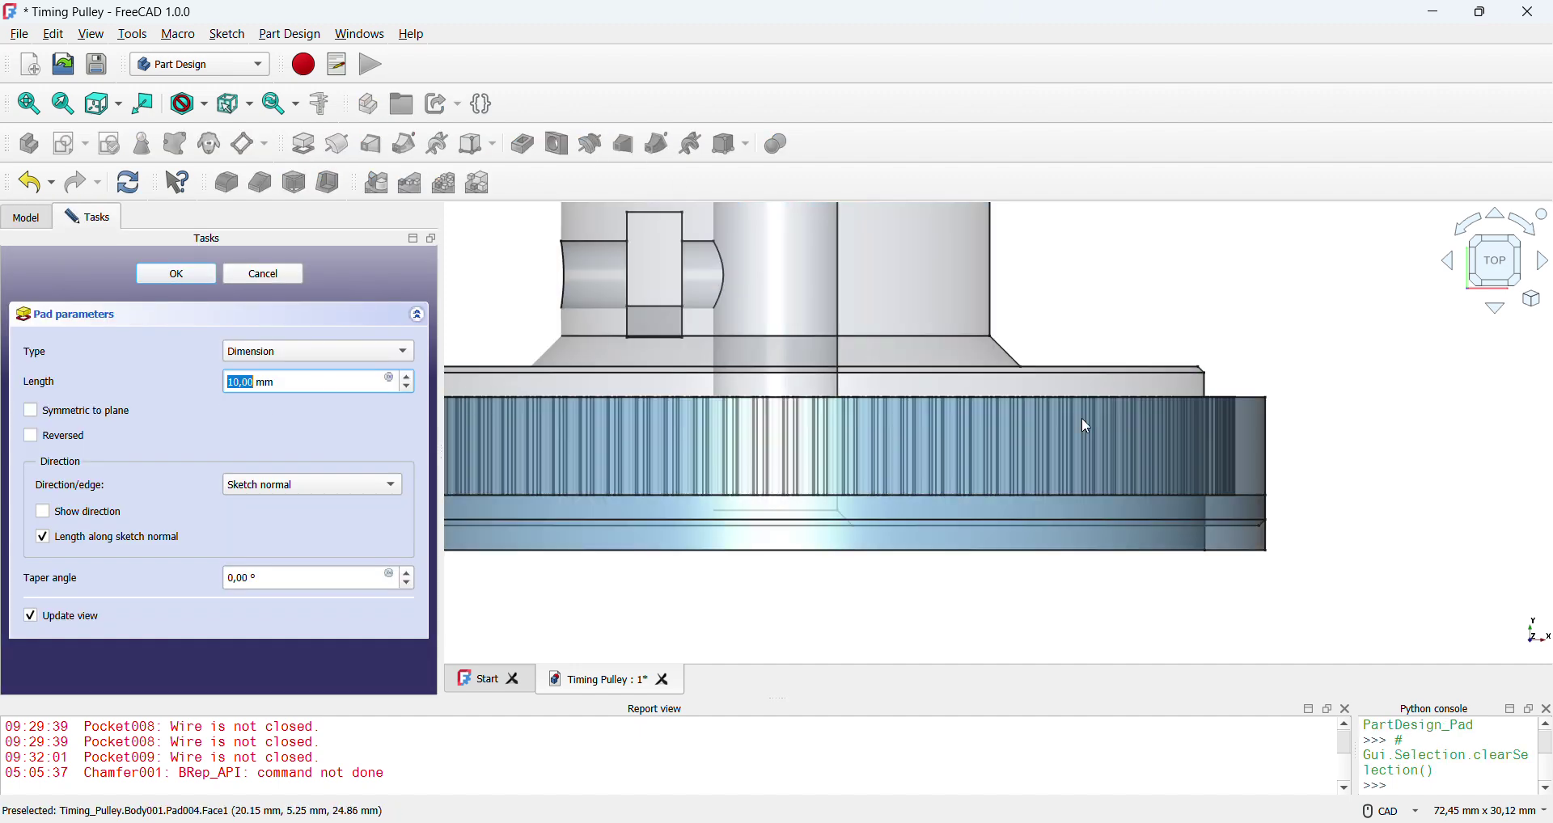
left_click(31, 436)
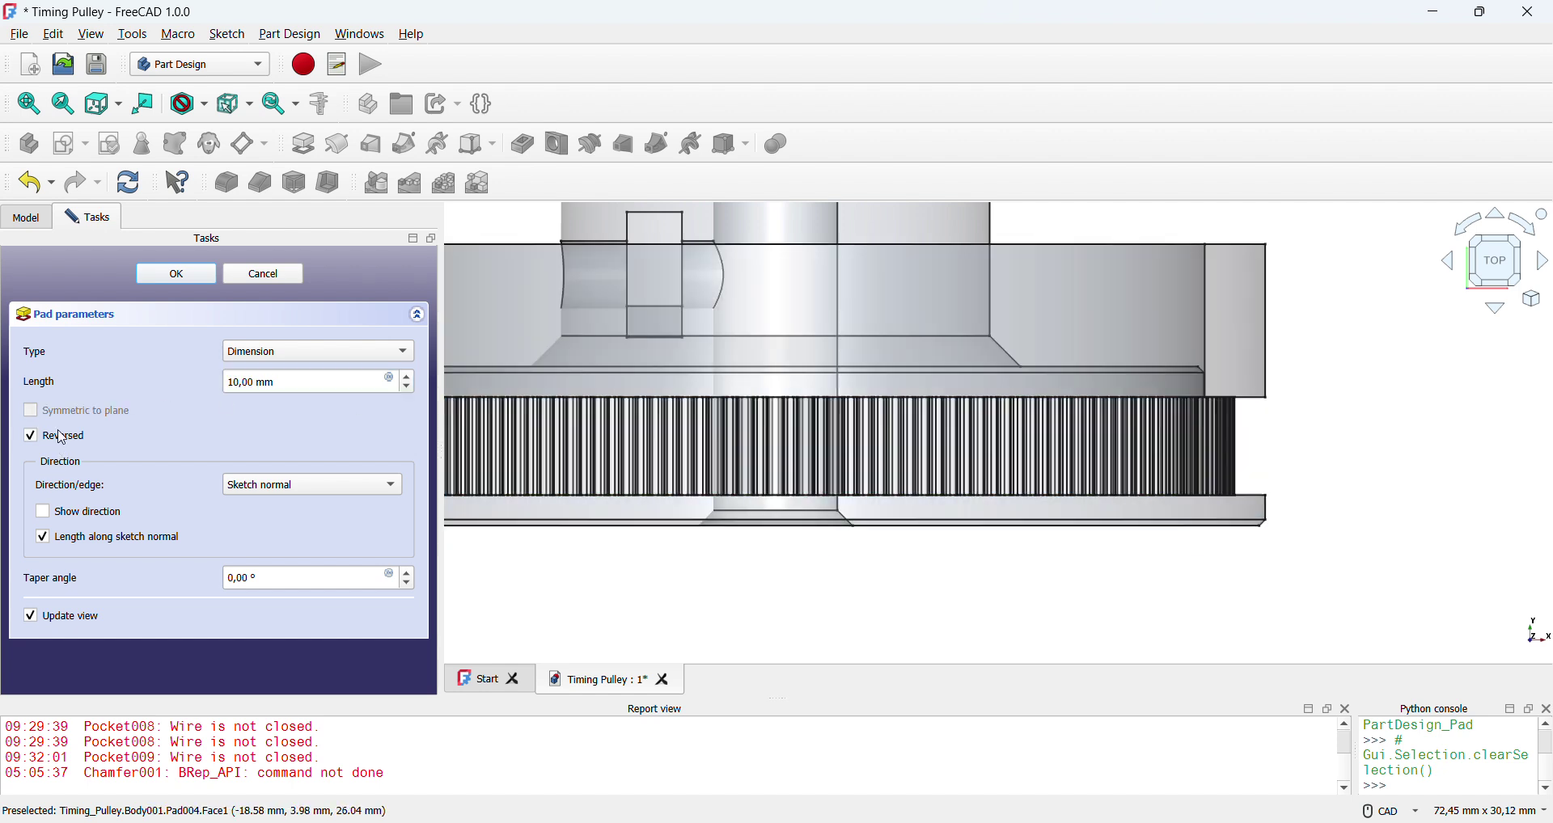
triple_click(364, 374)
type("2")
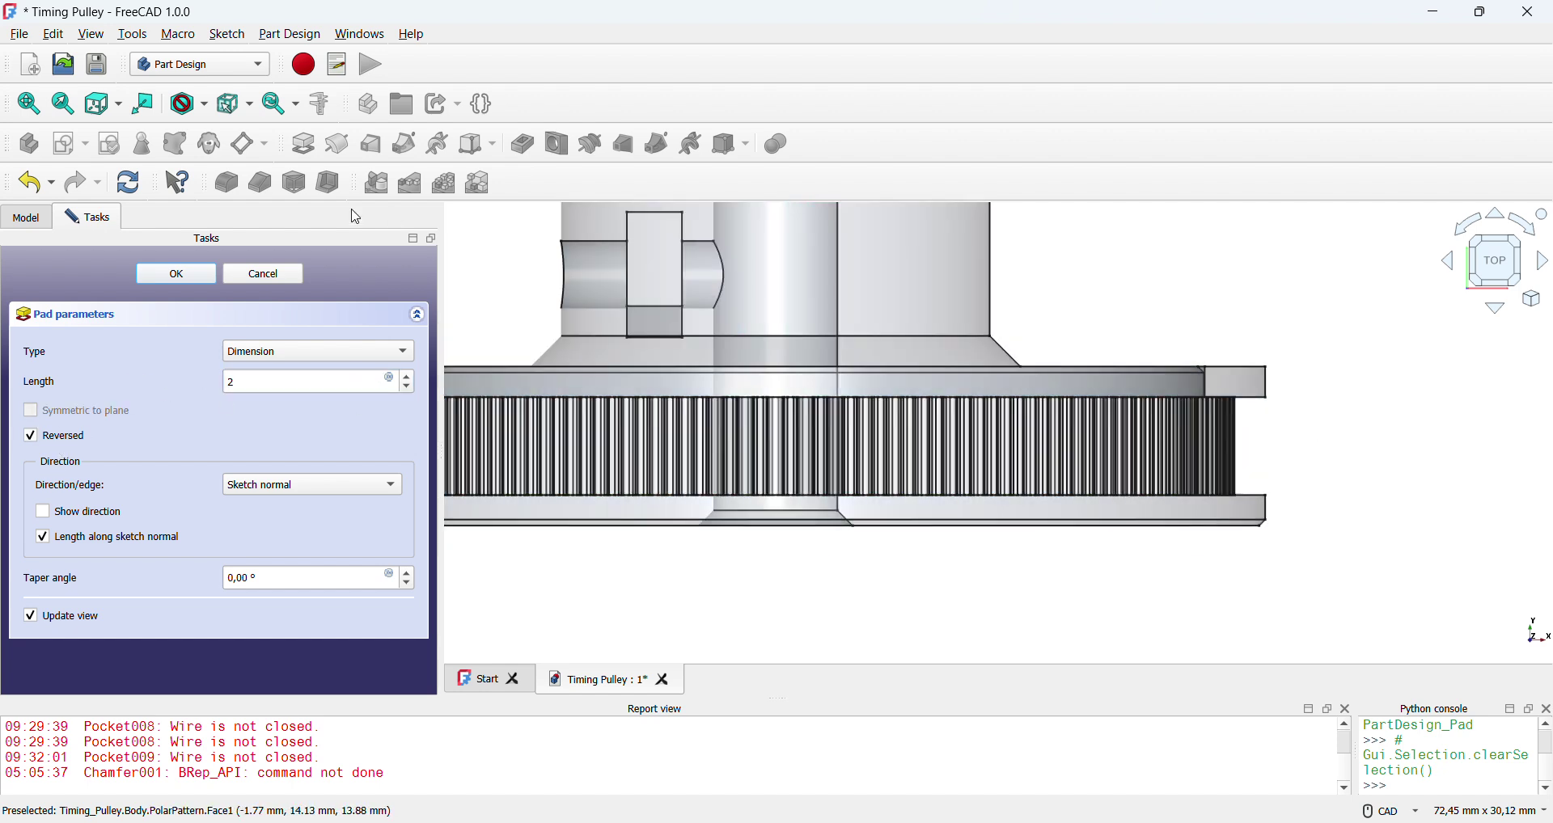
left_click(183, 278)
- Chamfer the outer upper edge of the flange ring with an equal distance of 0.4 mm
middle_click_drag(1182, 288, 1210, 301)
left_click(1222, 333)
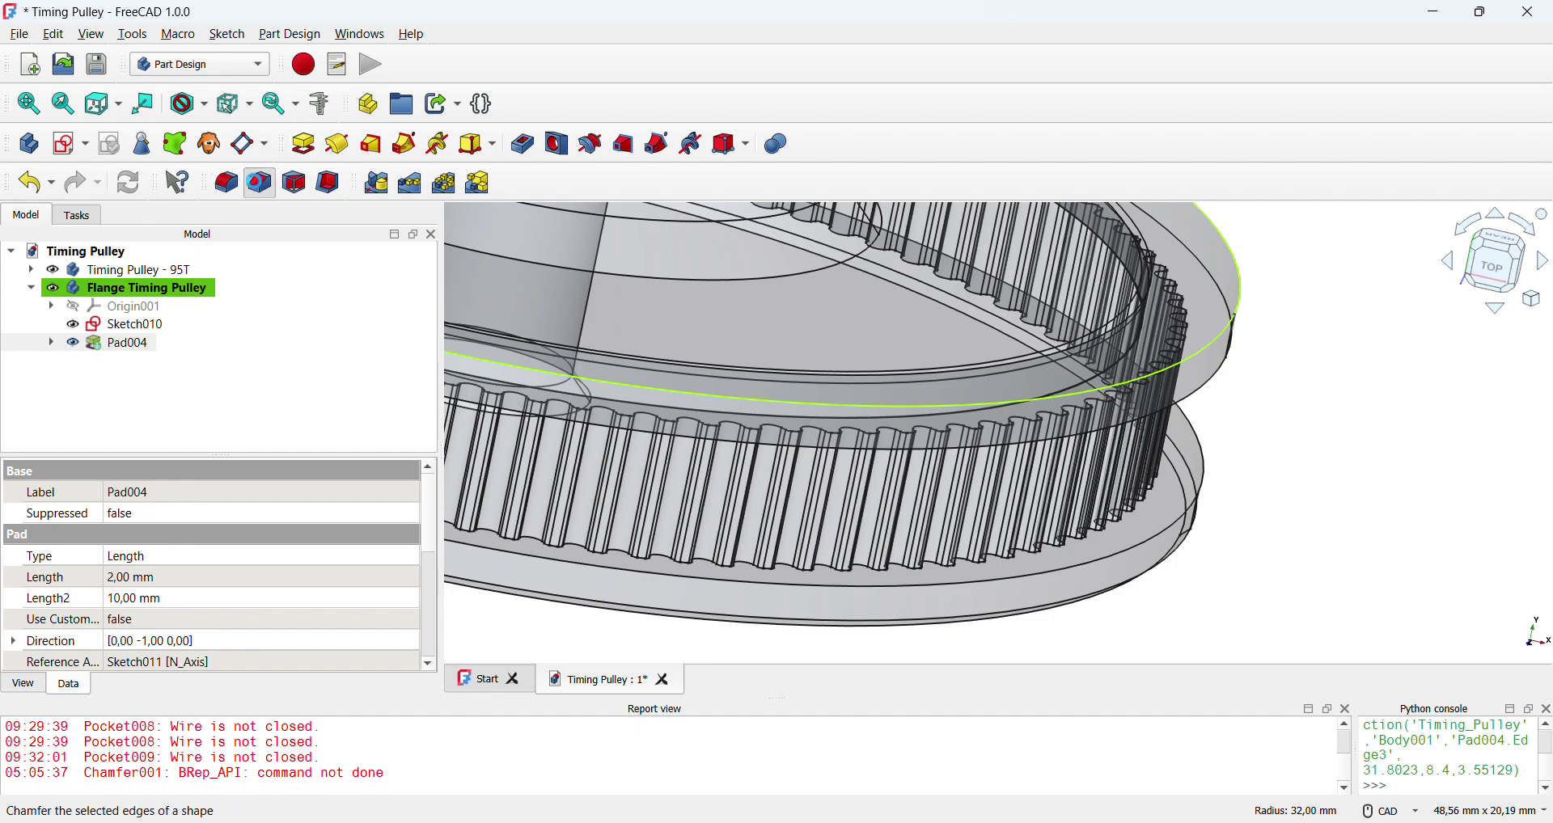
left_click(260, 183)
key("2")
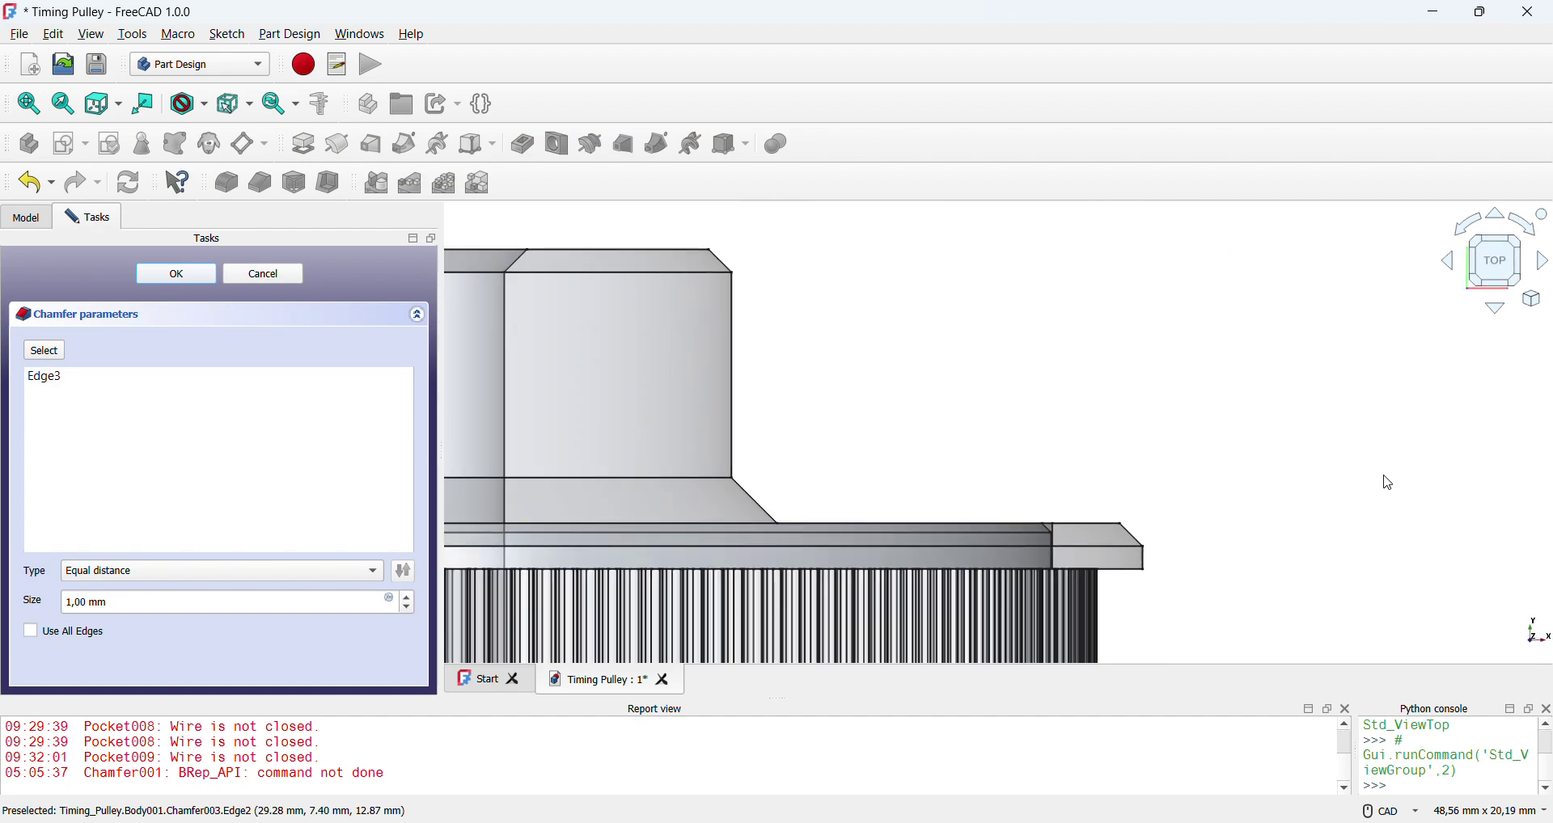
left_click_drag(154, 603, 16, 603)
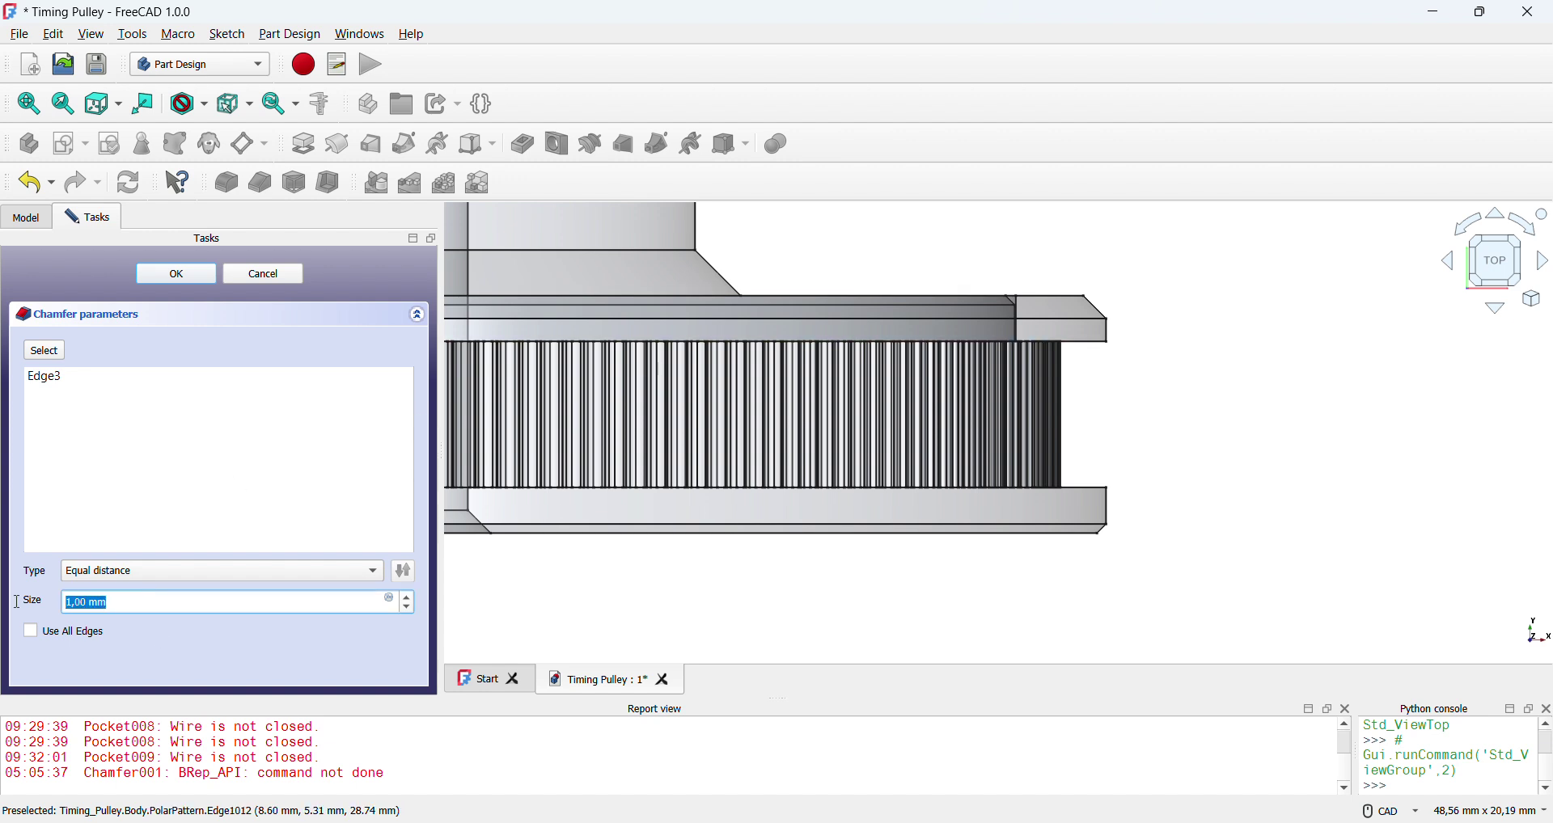
type(",")
key("Return")
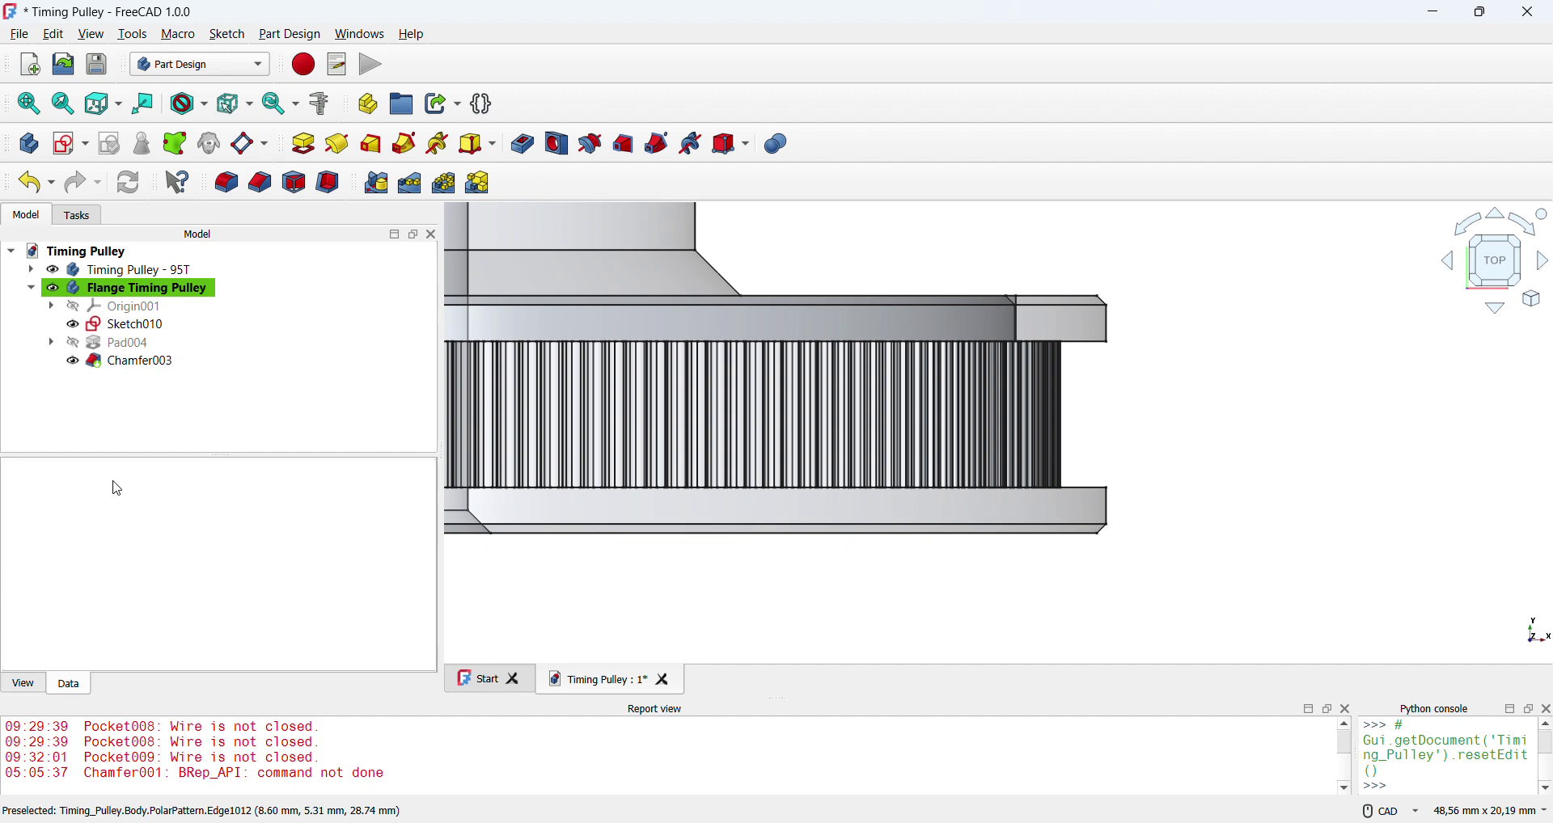
- Add the ring's inner upper edge to the existing flange chamfer
double_click(118, 366)
middle_click_drag(1119, 371, 1154, 749)
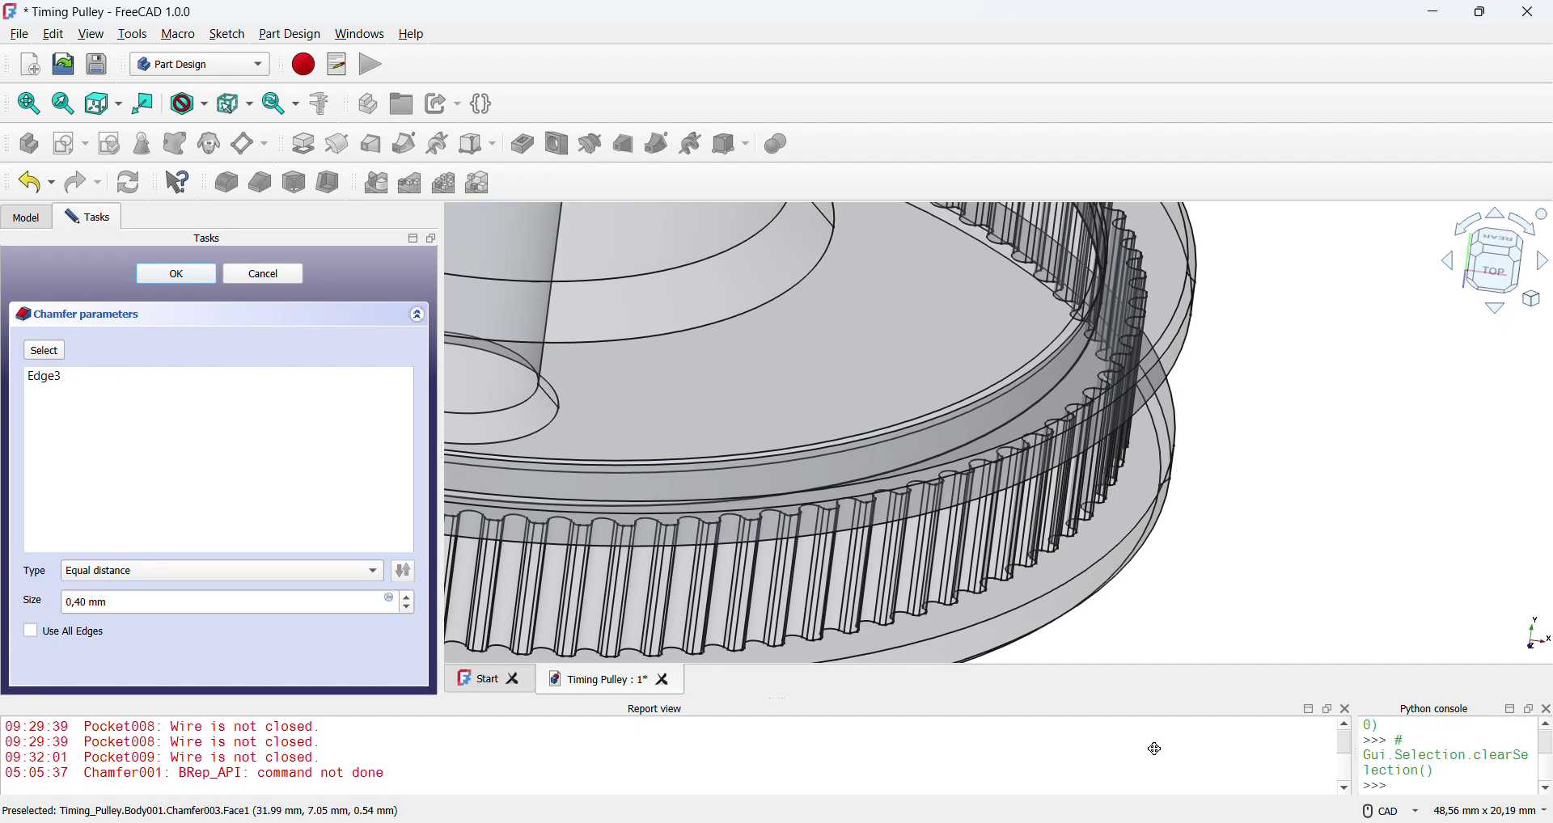
scroll(1116, 330, "up", 4)
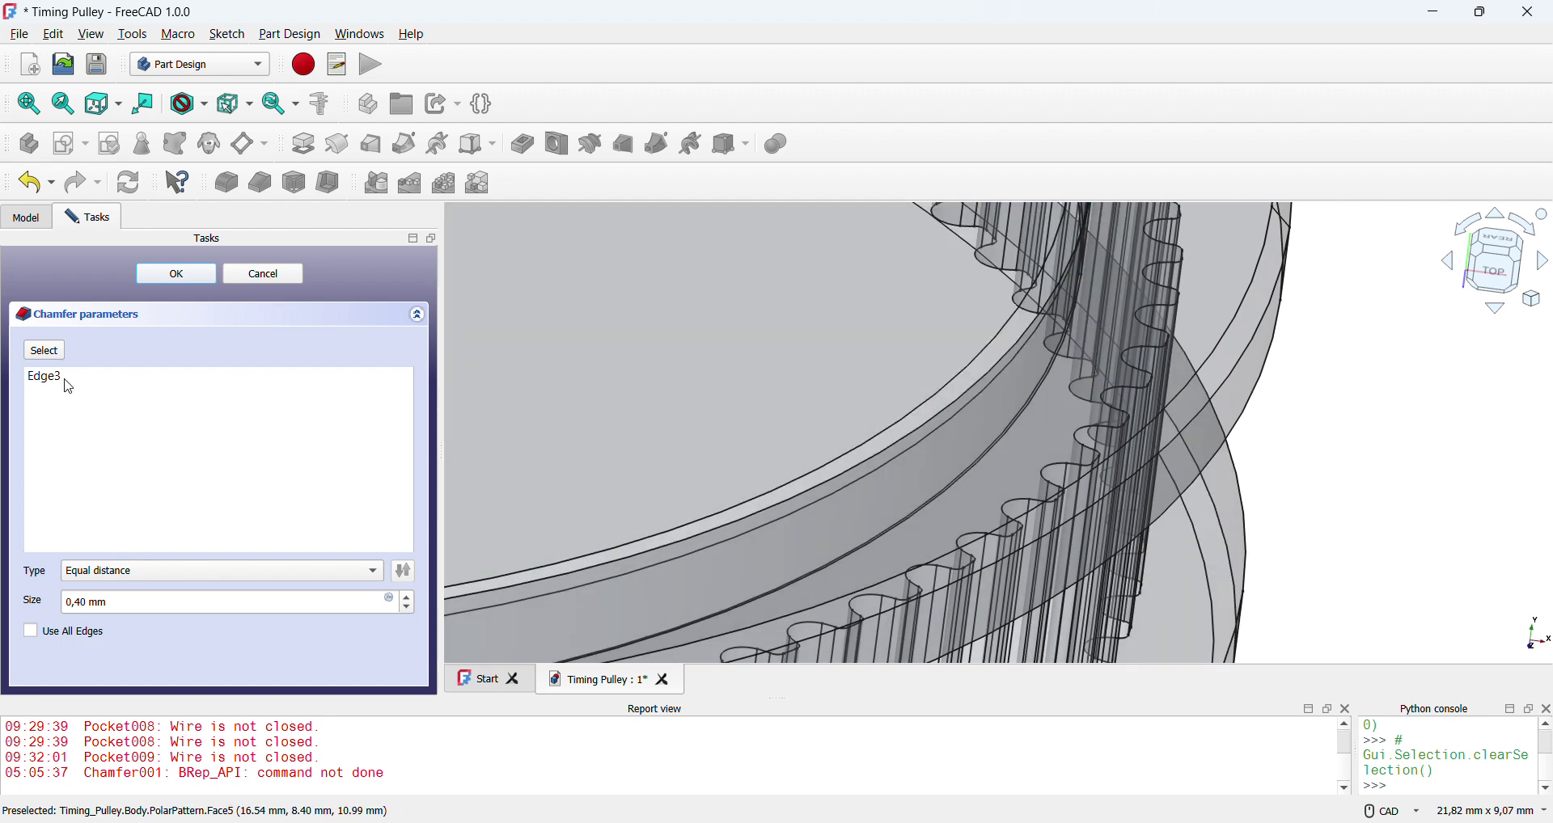
left_click(56, 353)
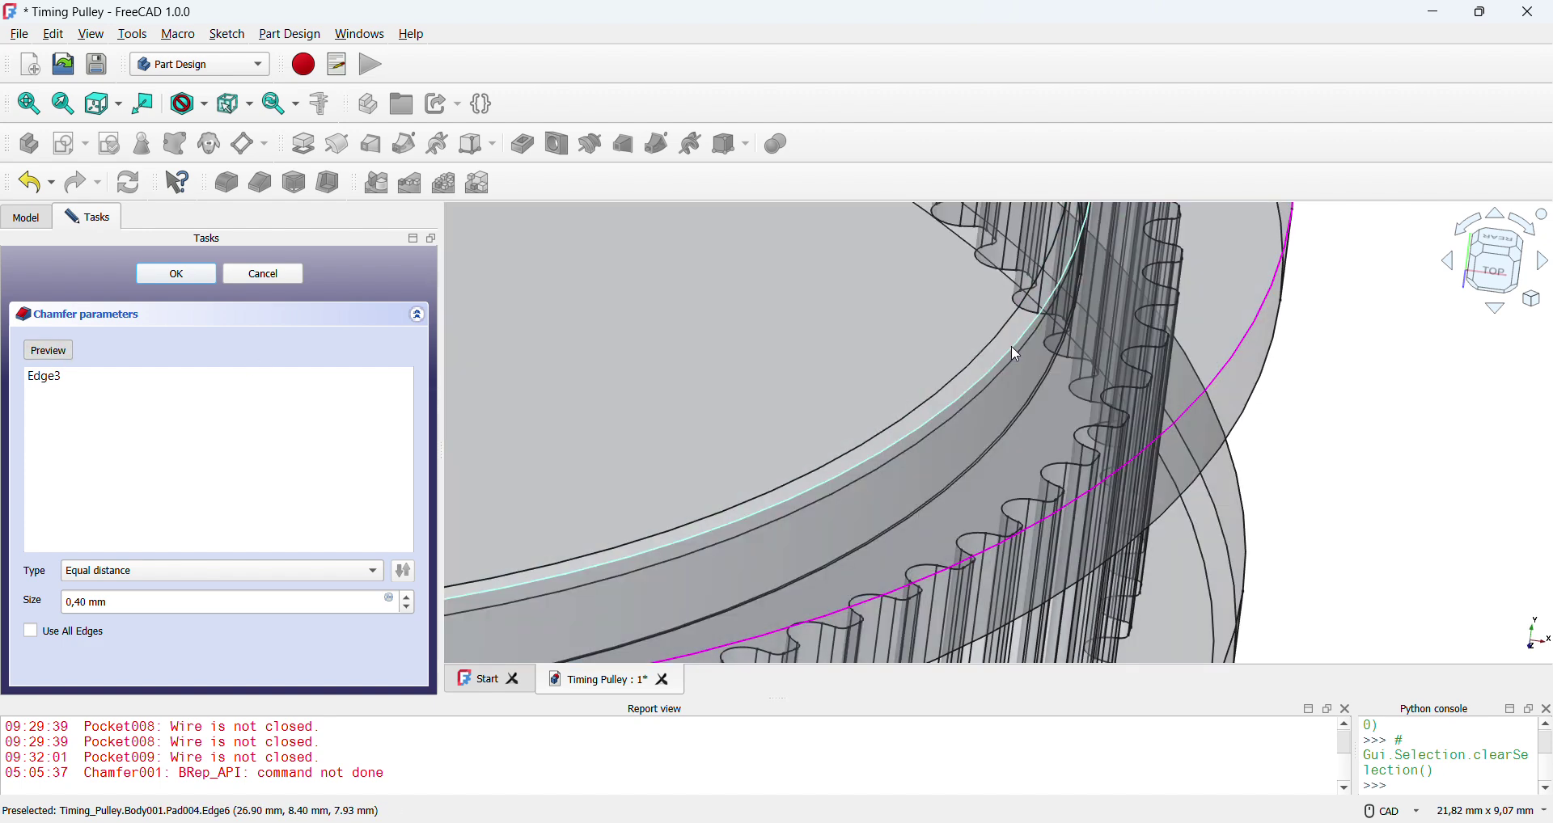
left_click(1011, 346)
left_click(156, 277)
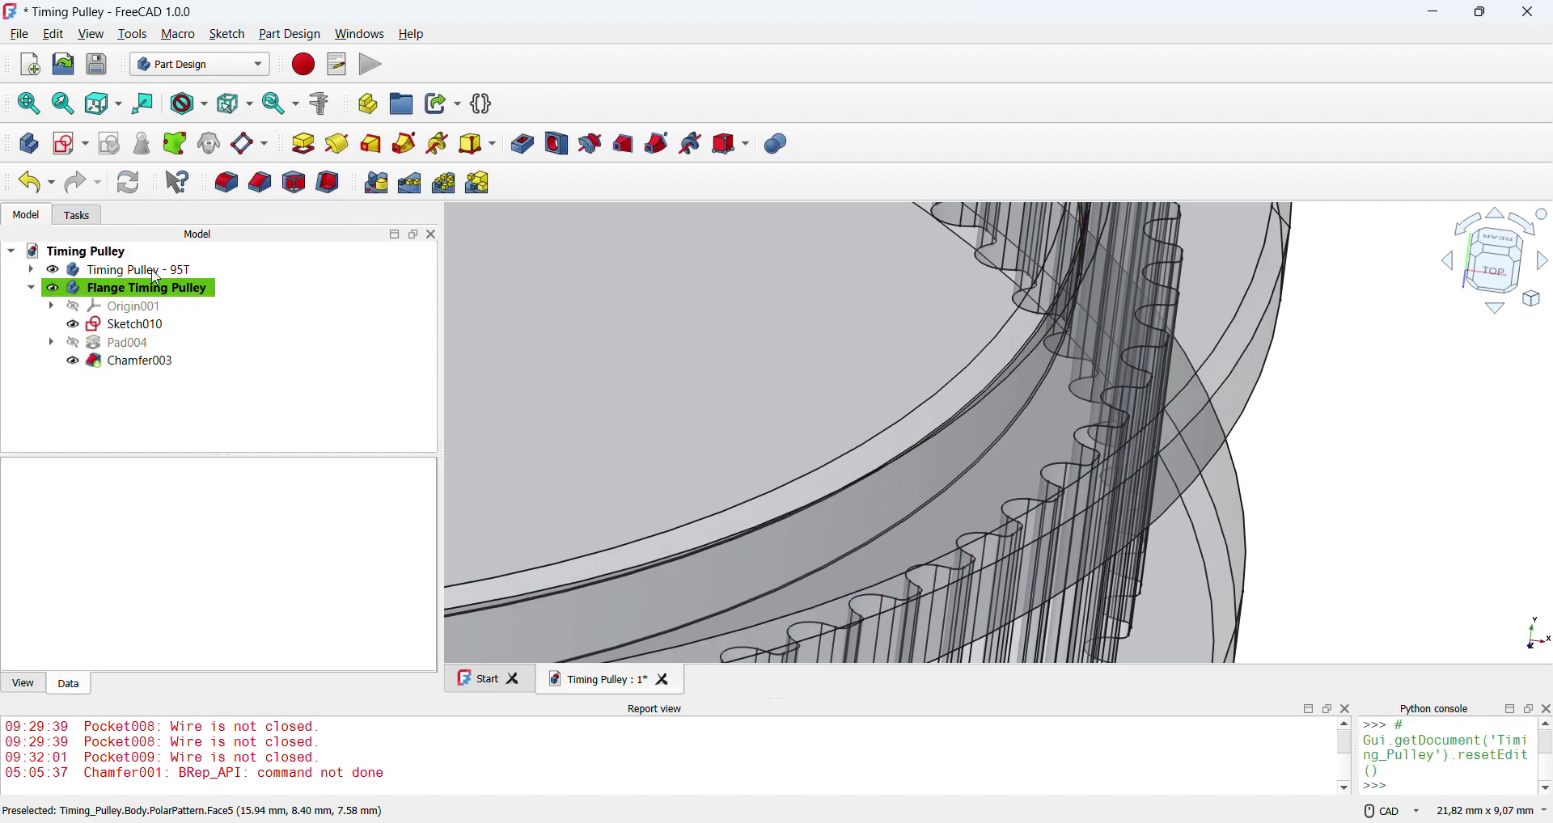
- Examine the chamfered flange ring against the pulley's shoulder and teeth from above, from the front and from the side
middle_click_drag(1052, 453, 1103, 312)
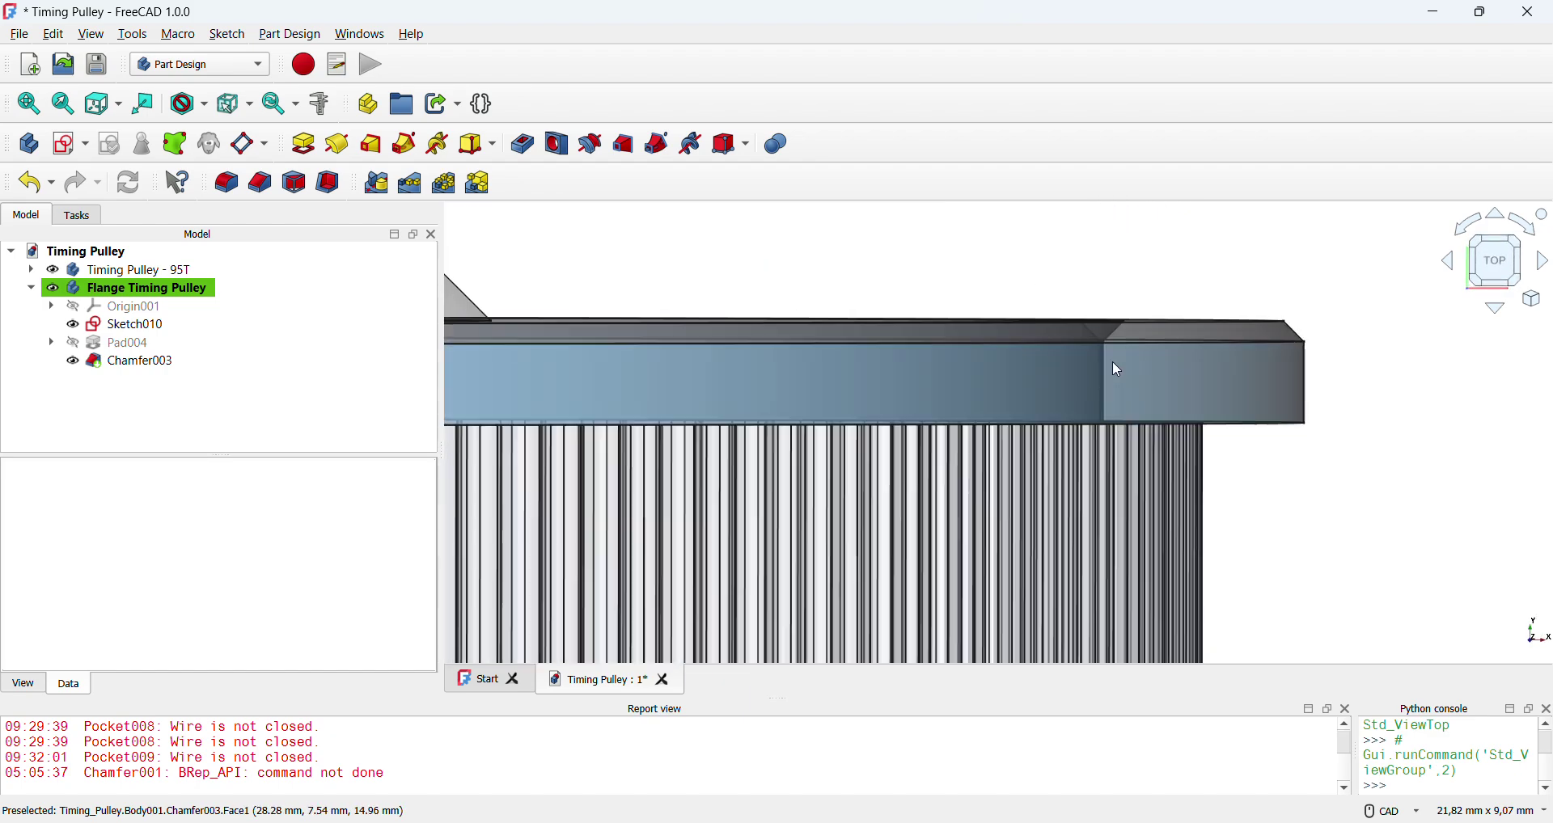
scroll(1082, 319, "up", 5)
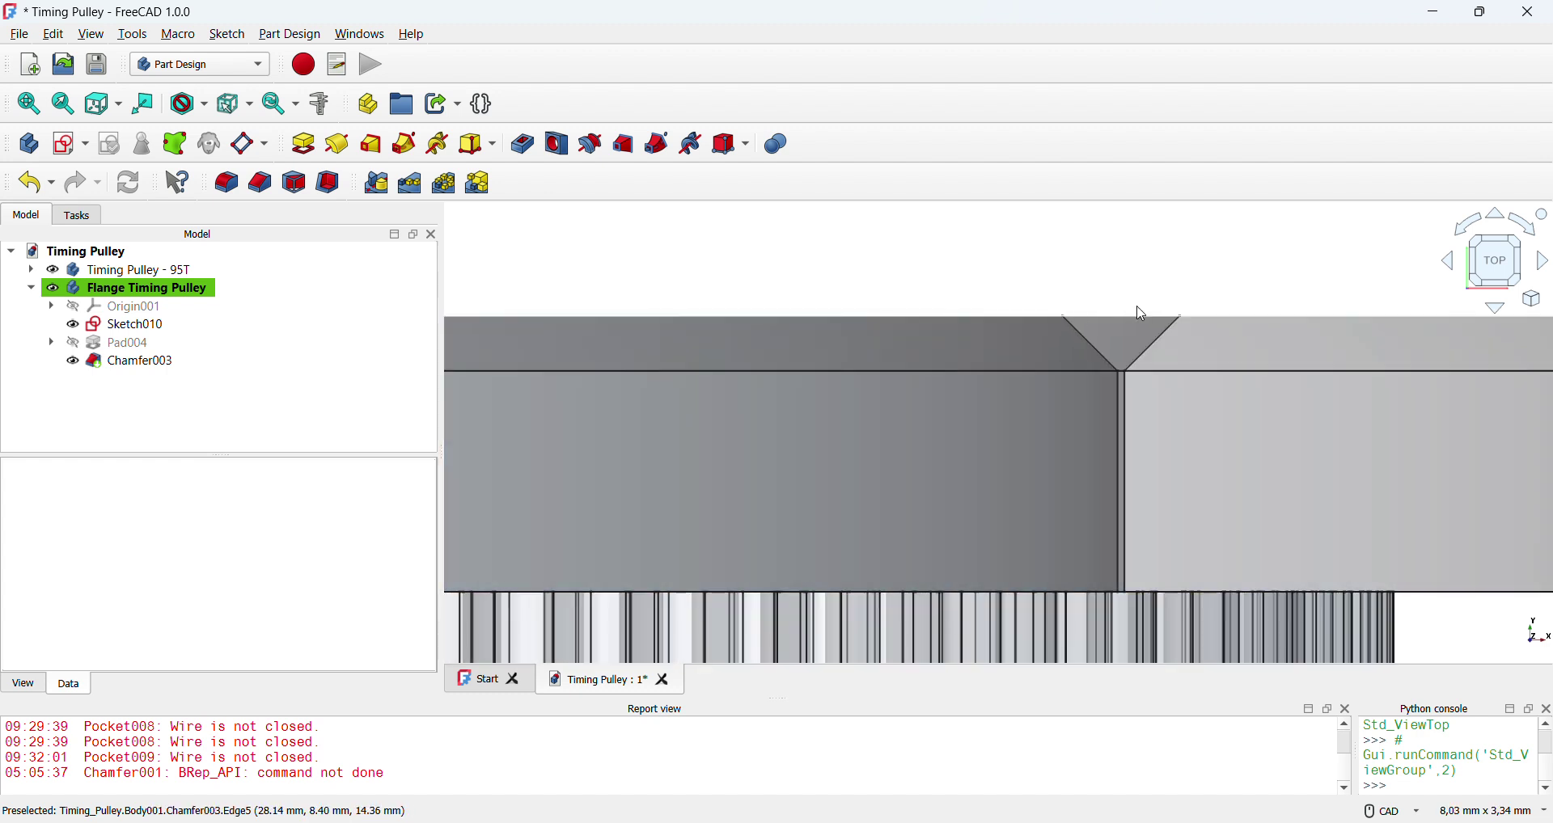
scroll(1093, 324, "down", 3)
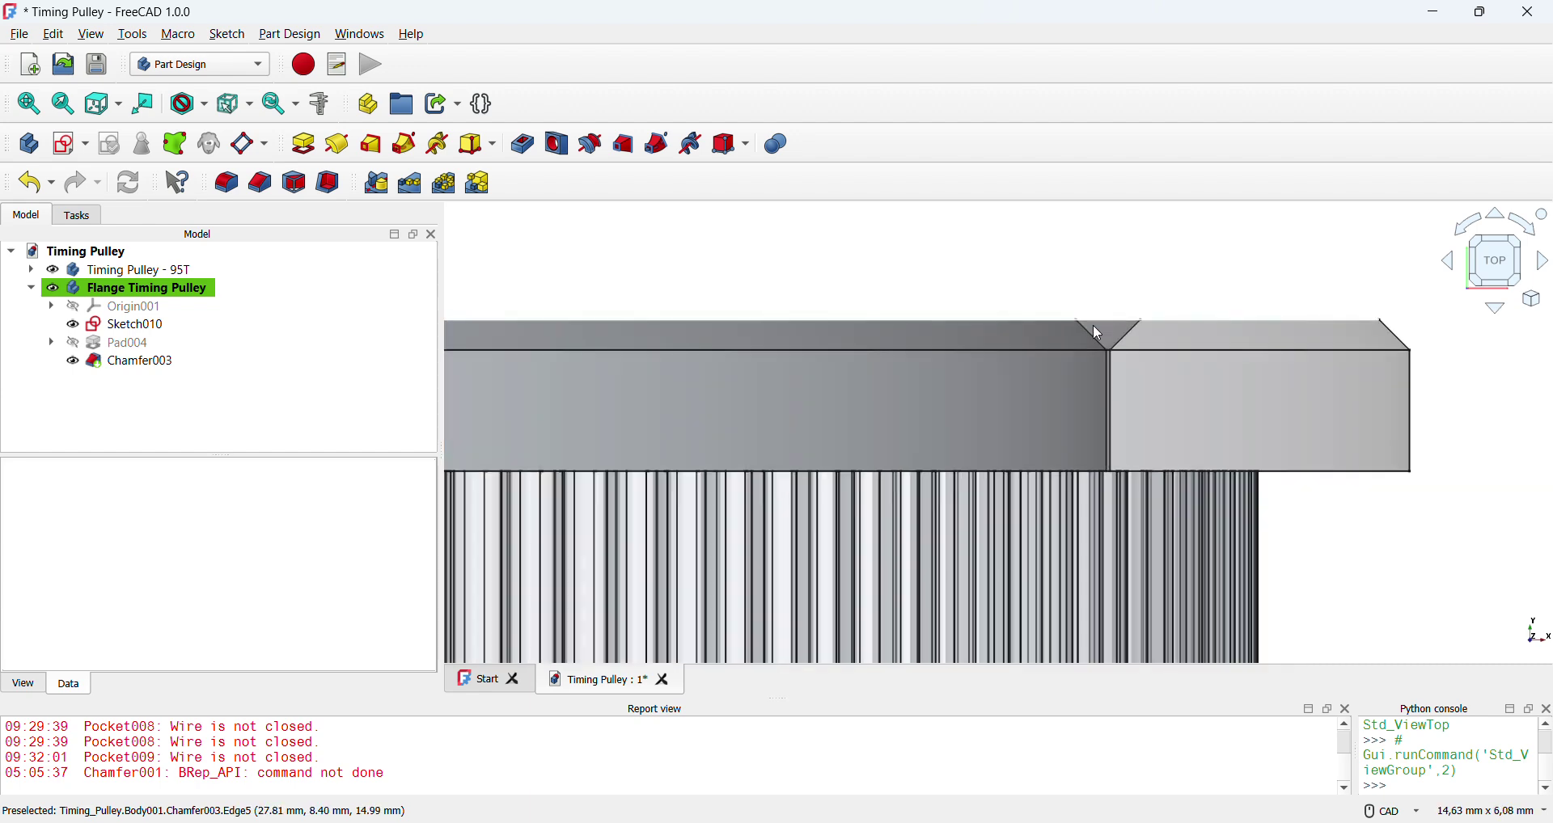
key("1")
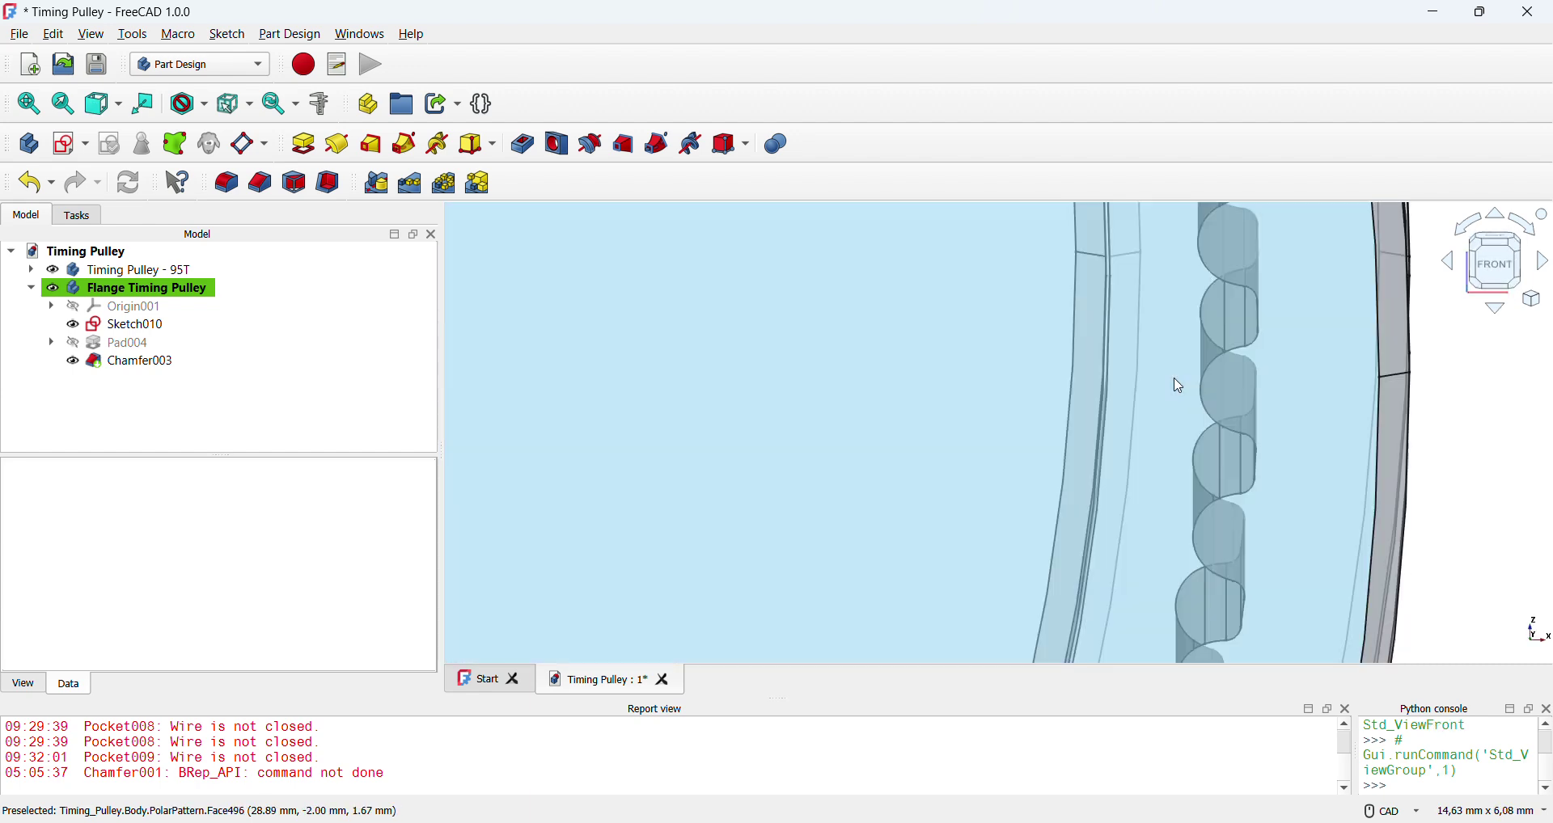
middle_click_drag(1195, 424, 809, 414)
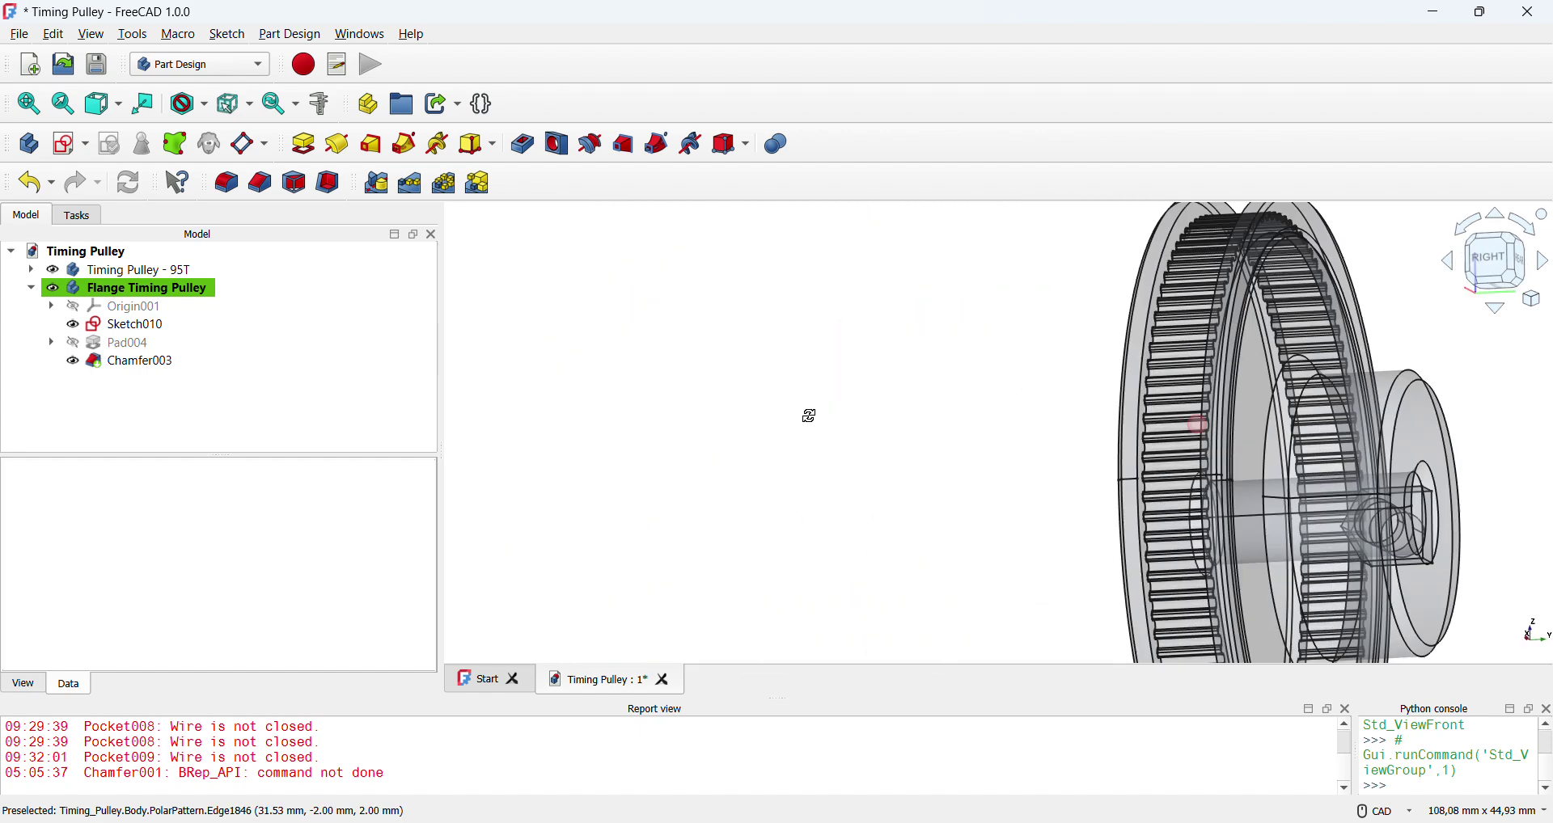
scroll(923, 397, "down", 4)
middle_click_drag(923, 396, 927, 437)
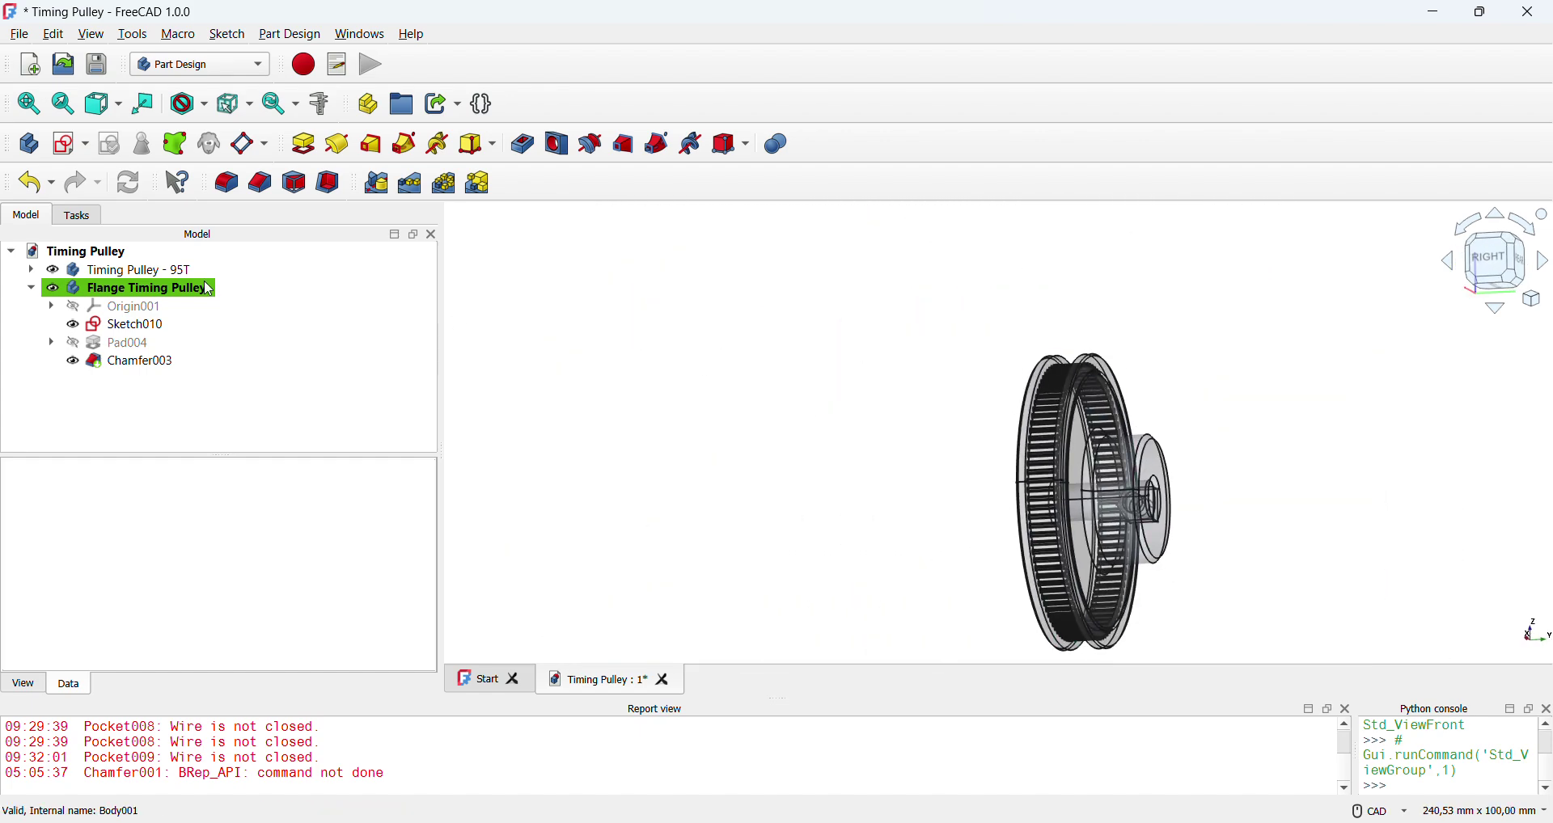
- Collapse the flange body's feature list, create a new body and name it "Timing Pulley - 25T"
left_click(160, 269)
left_click(32, 288)
left_click(693, 371)
key("1")
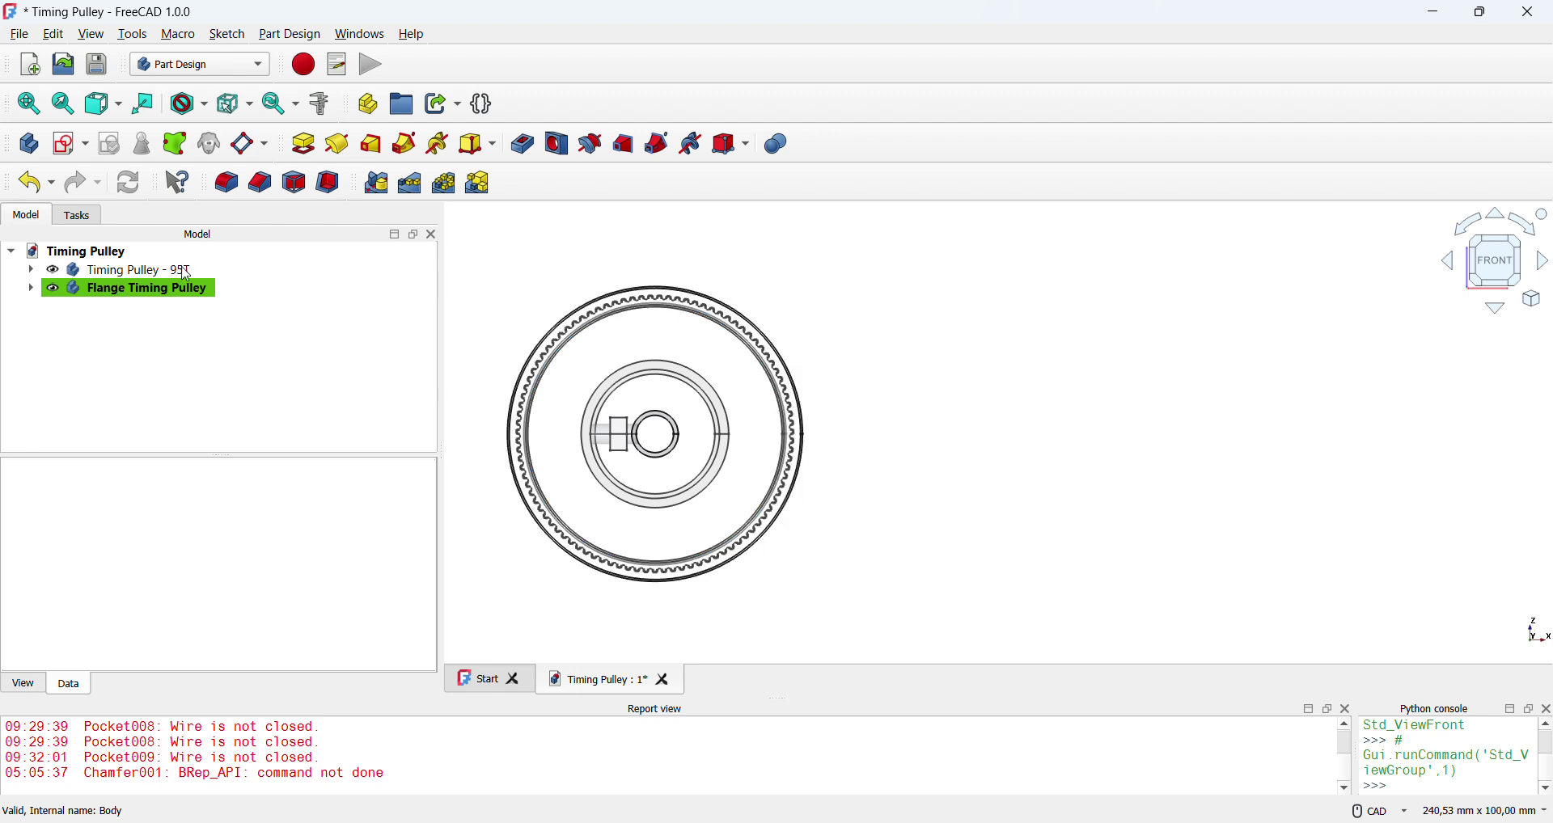
middle_click_drag(1054, 362, 997, 332)
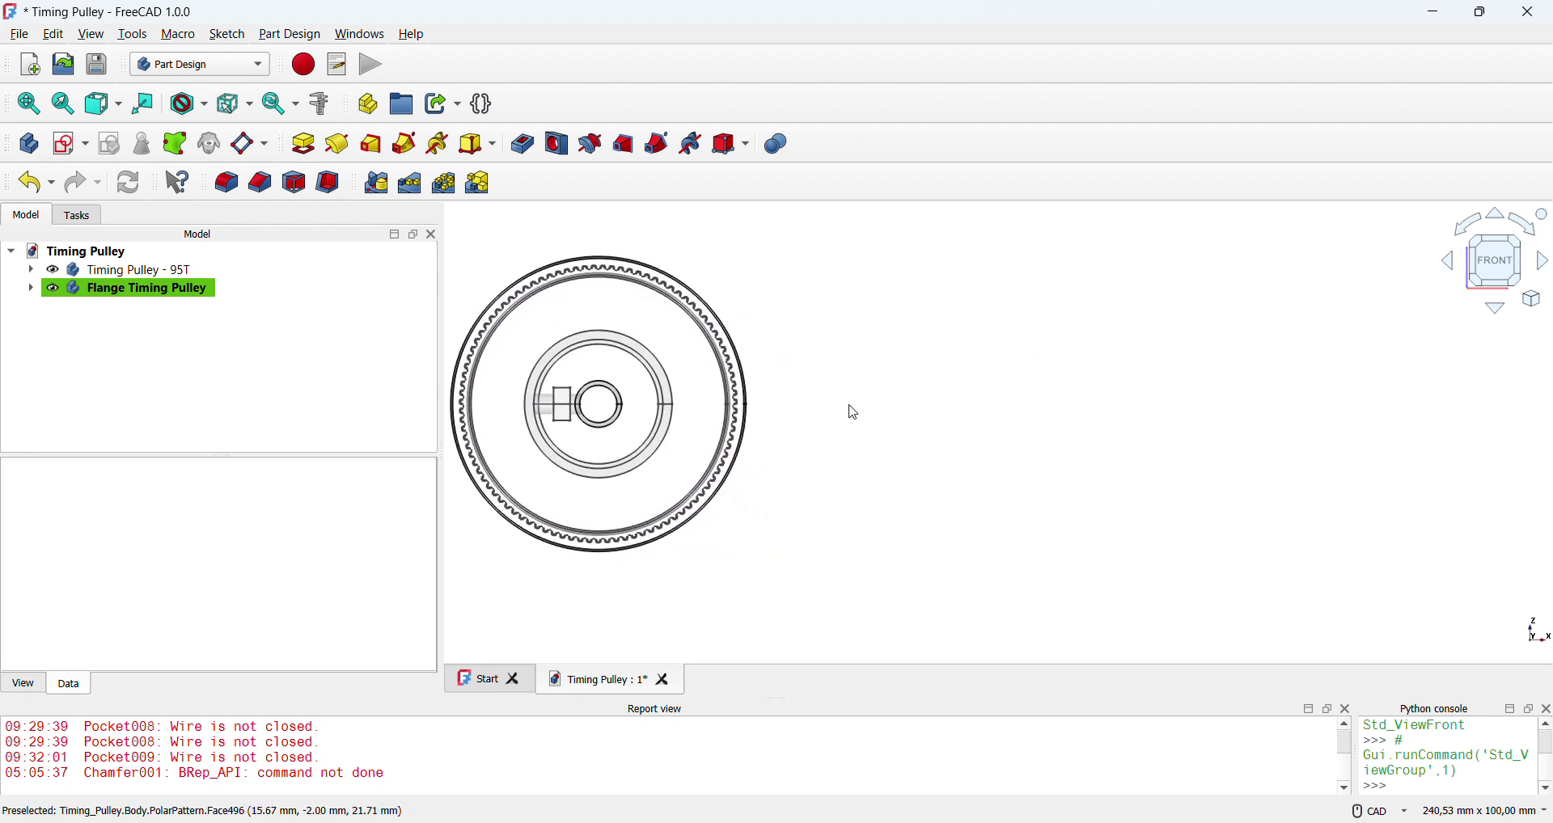
left_click(29, 144)
left_click(1007, 444)
left_click(112, 309)
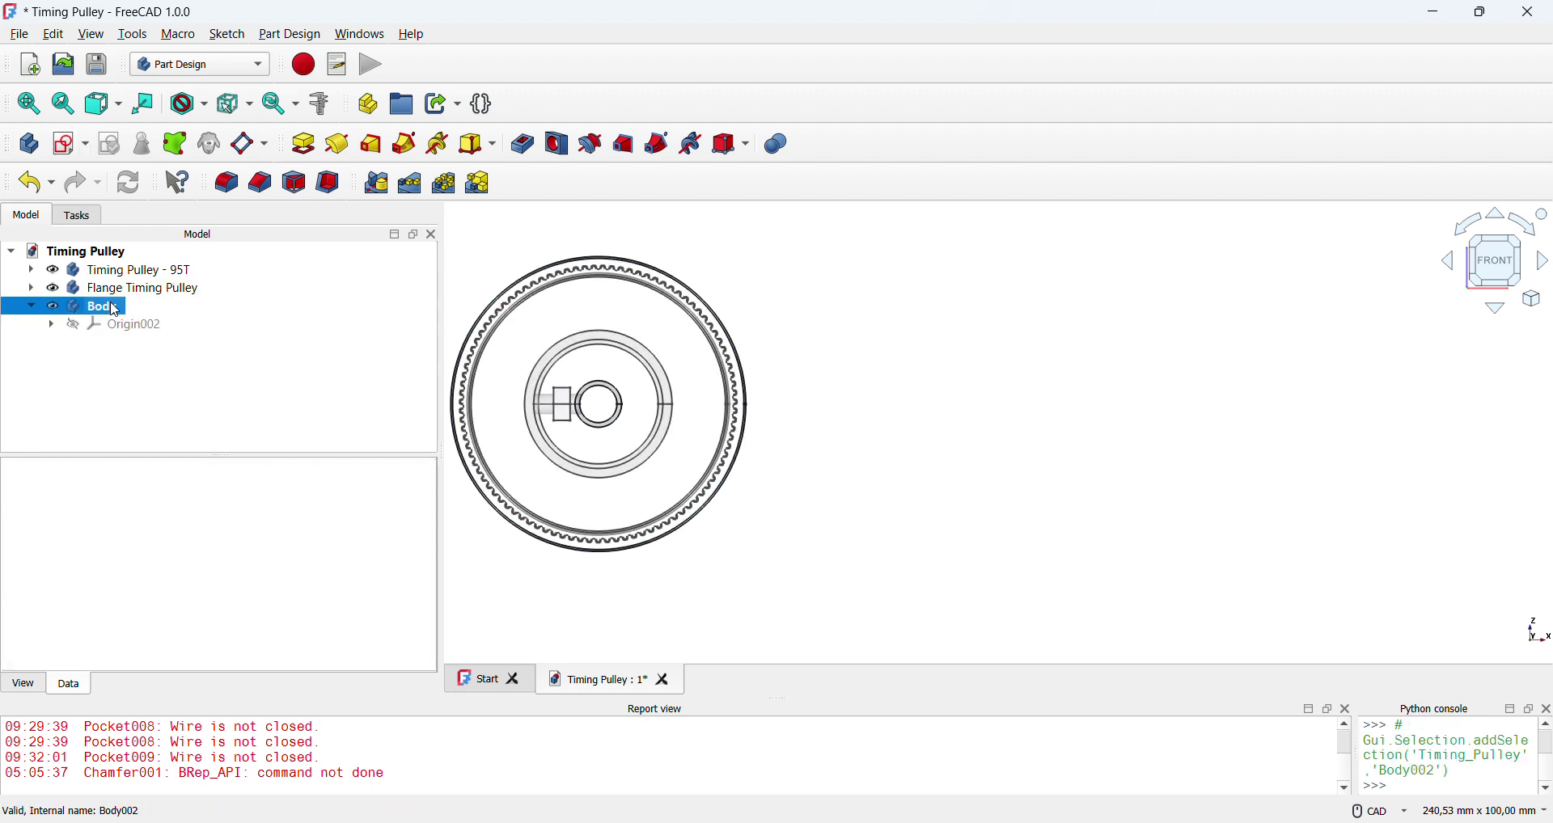
key("F2")
type("T")
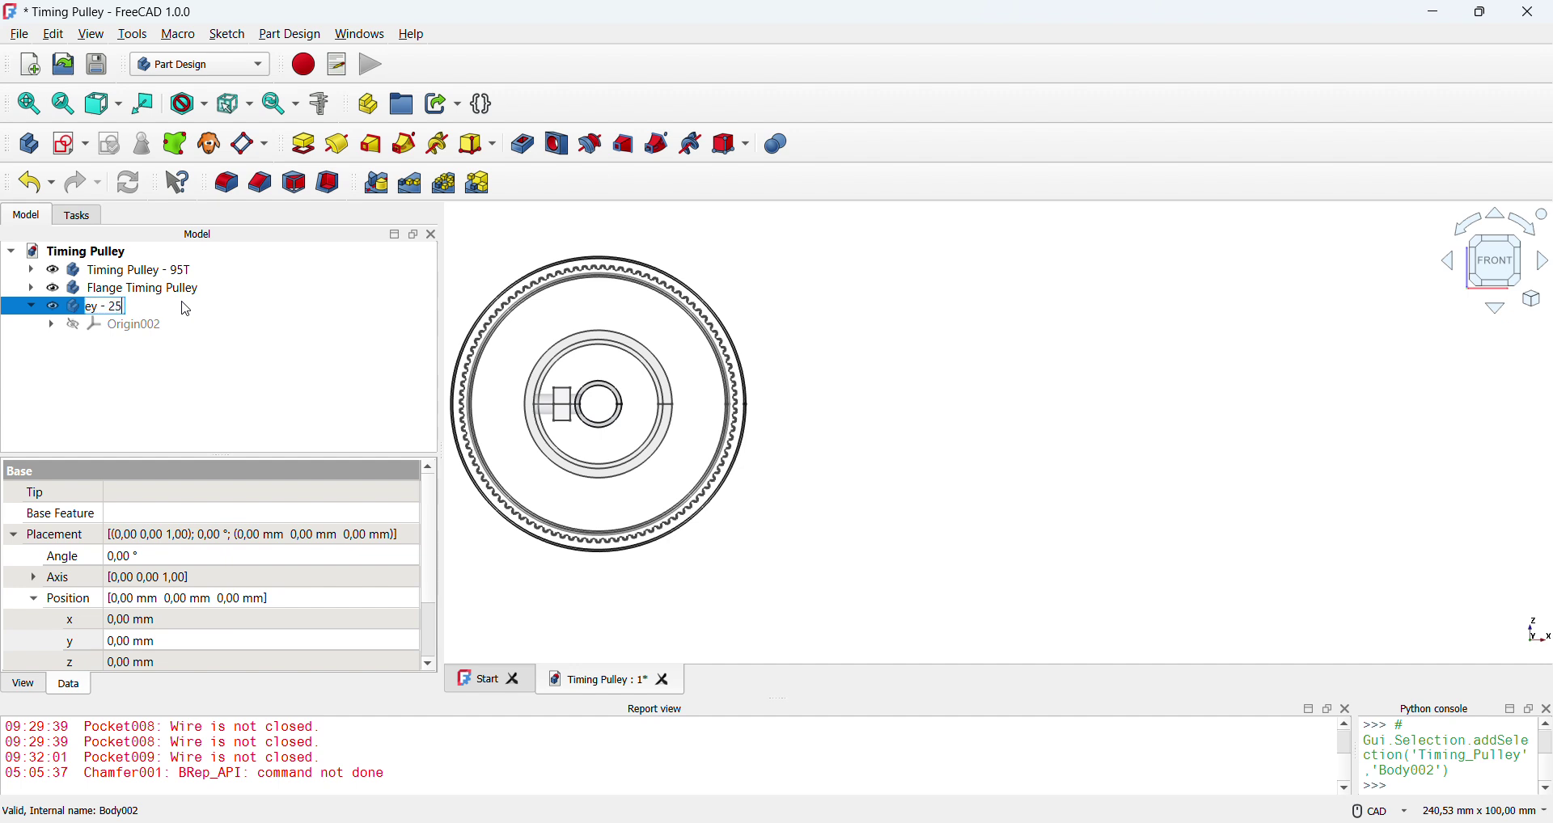
type("iming Pulley - 25T")
key("Return")
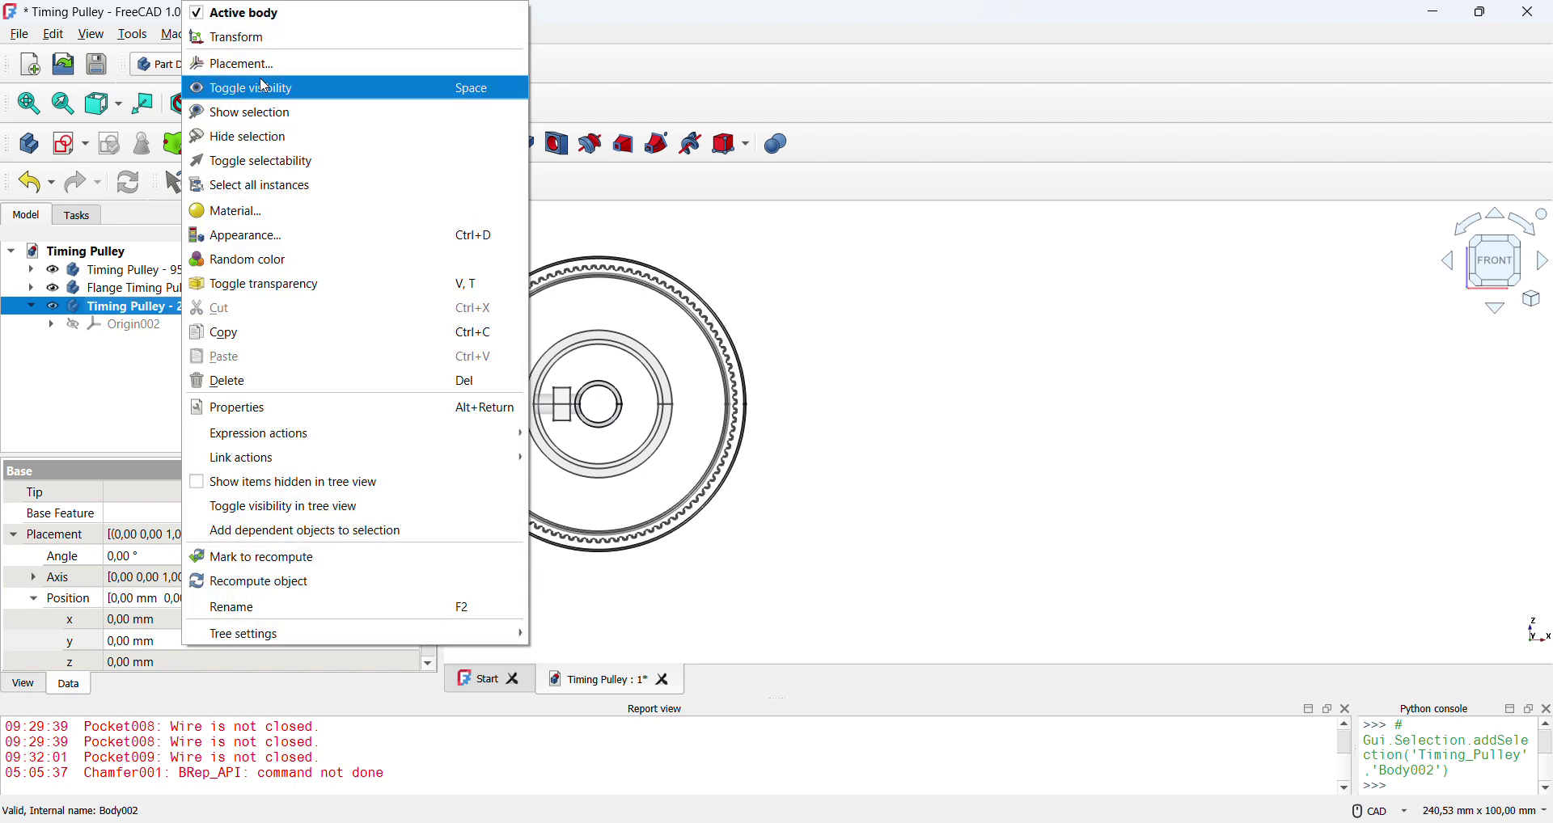
- Move the Timing Pulley - 25T body 86 mm along the X axis, beside the 95-tooth pulley
left_click(214, 39)
left_click_drag(680, 414, 1075, 433)
left_click(215, 275)
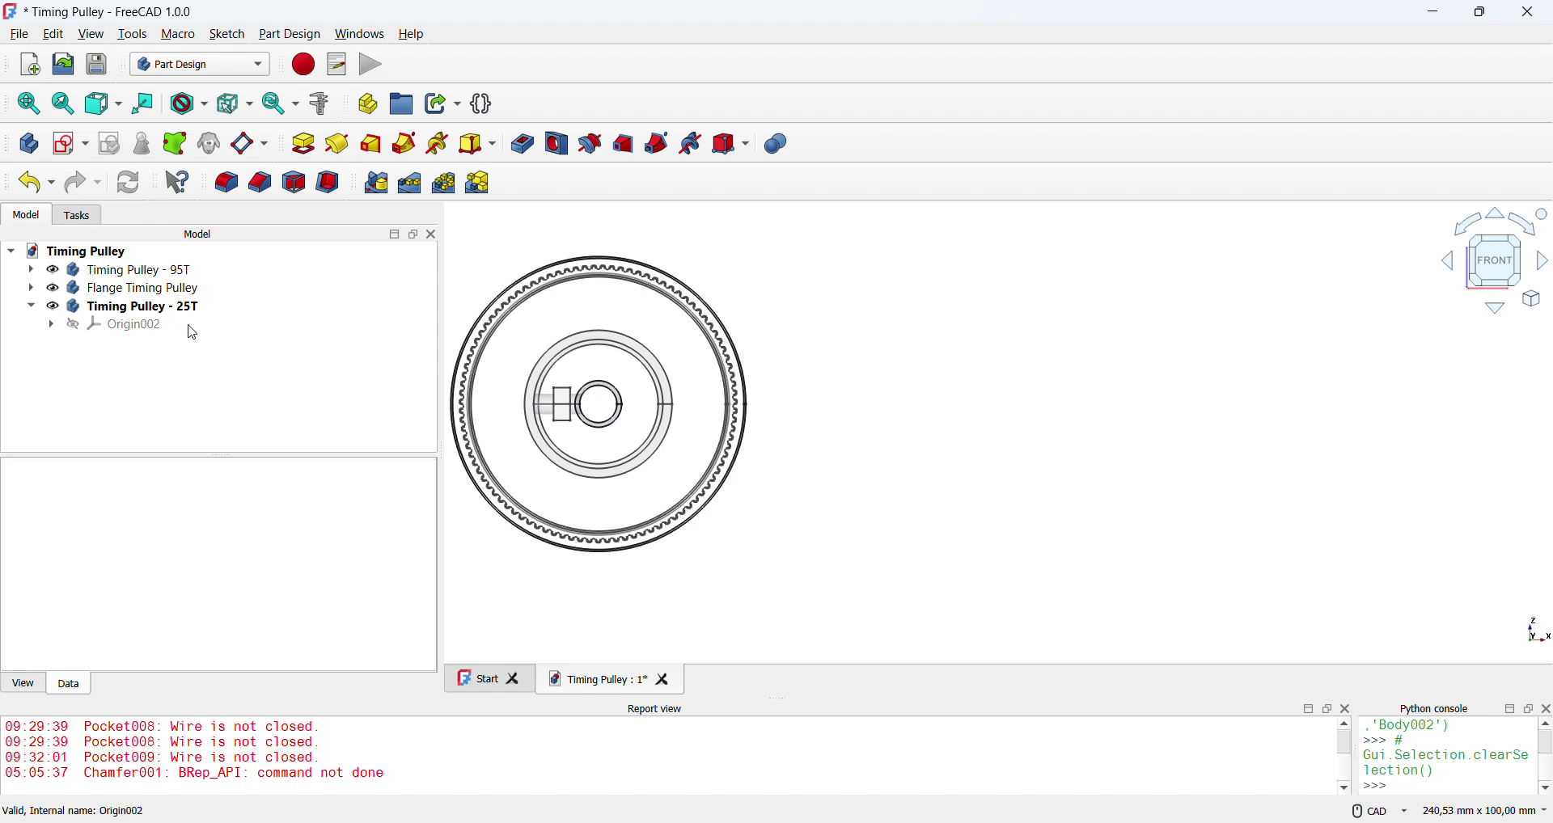
- Set the transparency of the Timing Pulley - 25T body to 80
right_click(161, 308)
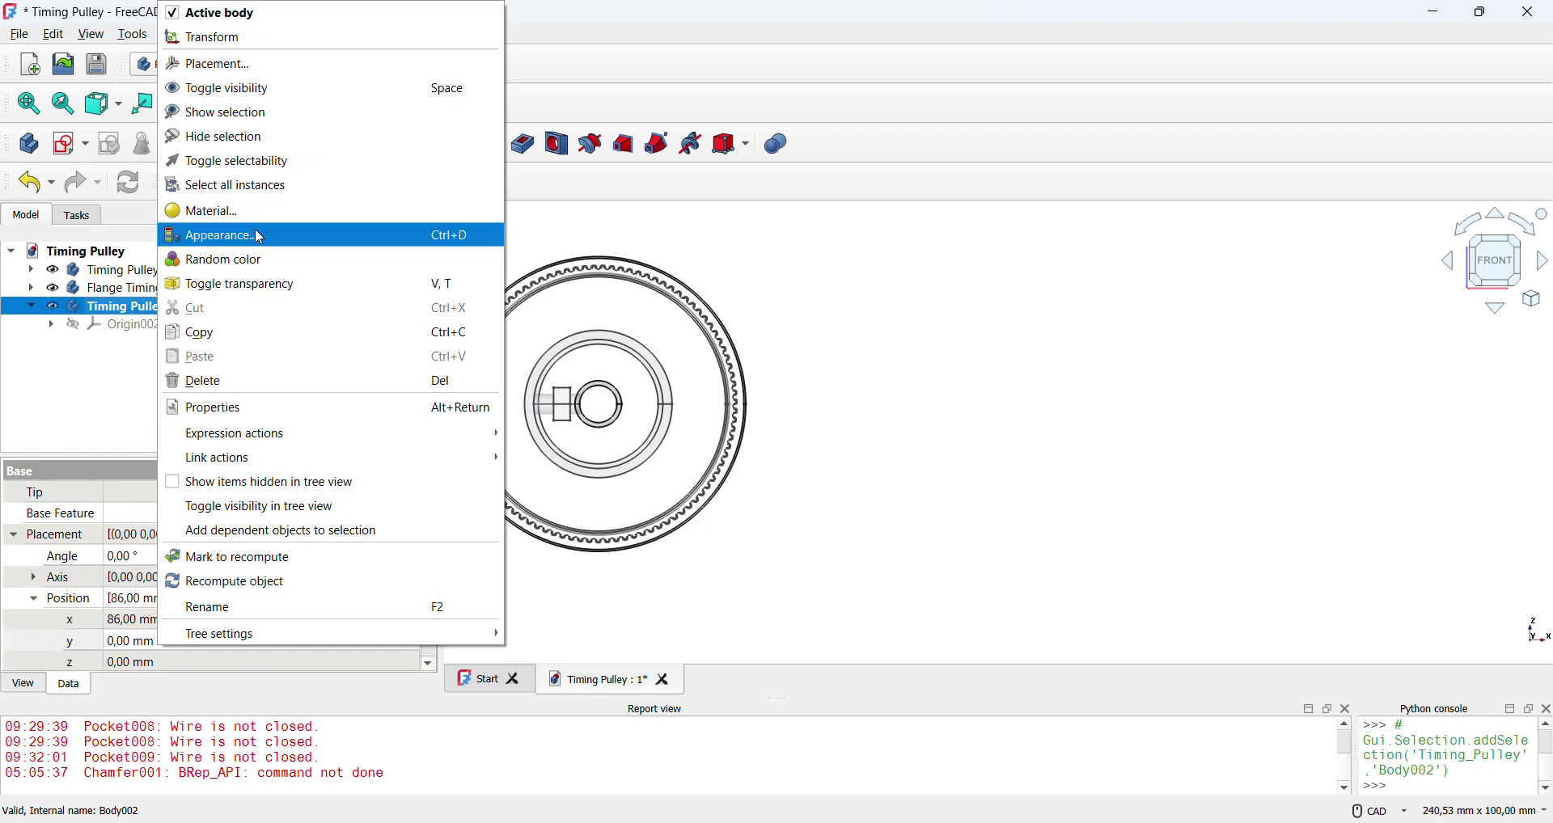
left_click(259, 236)
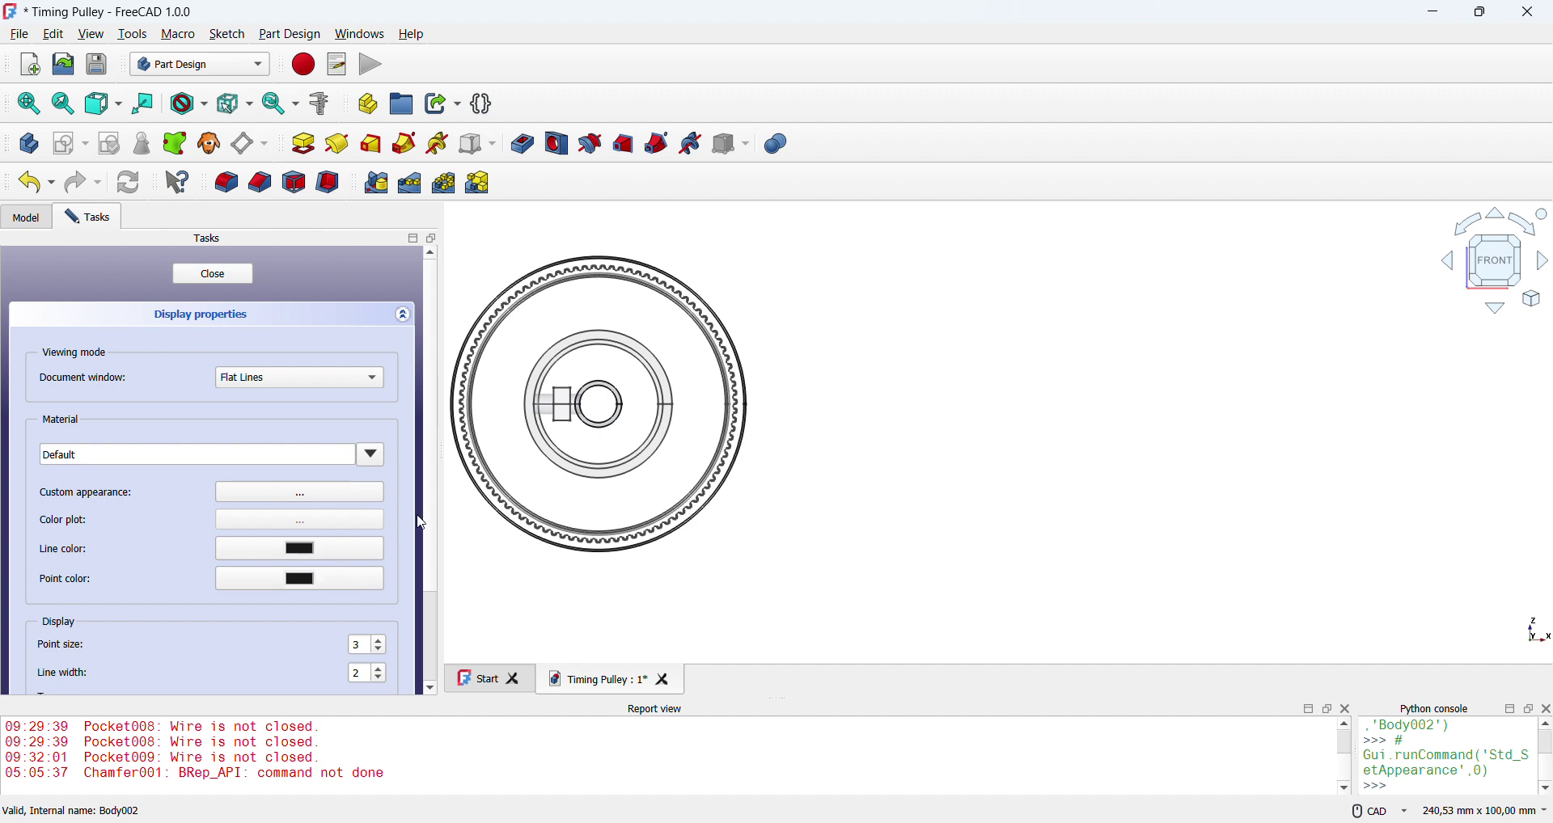
scroll(417, 519, "down", 3)
left_click(329, 607)
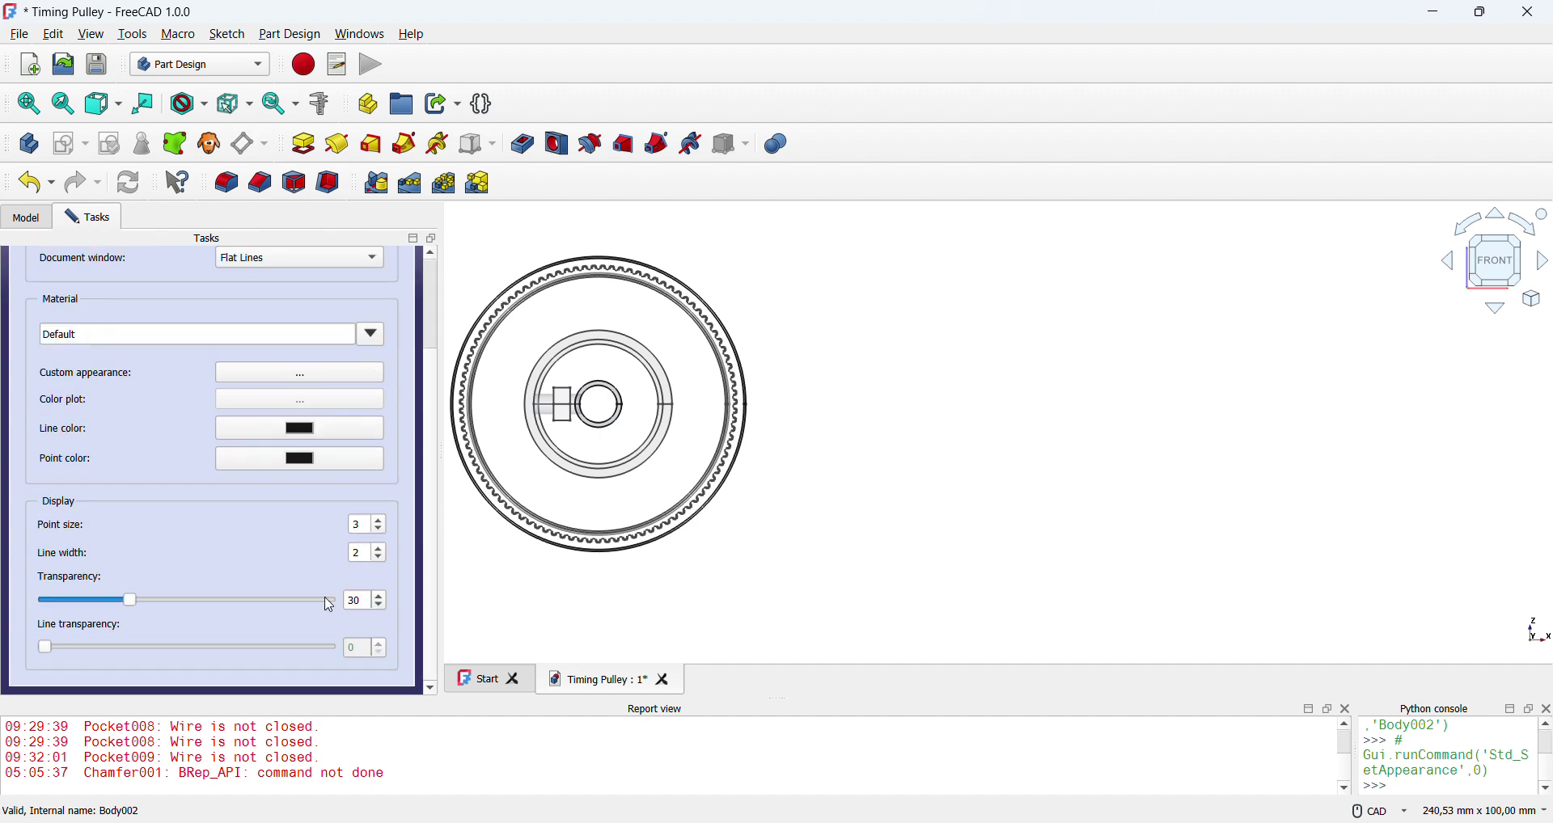
left_click_drag(329, 606, 329, 607)
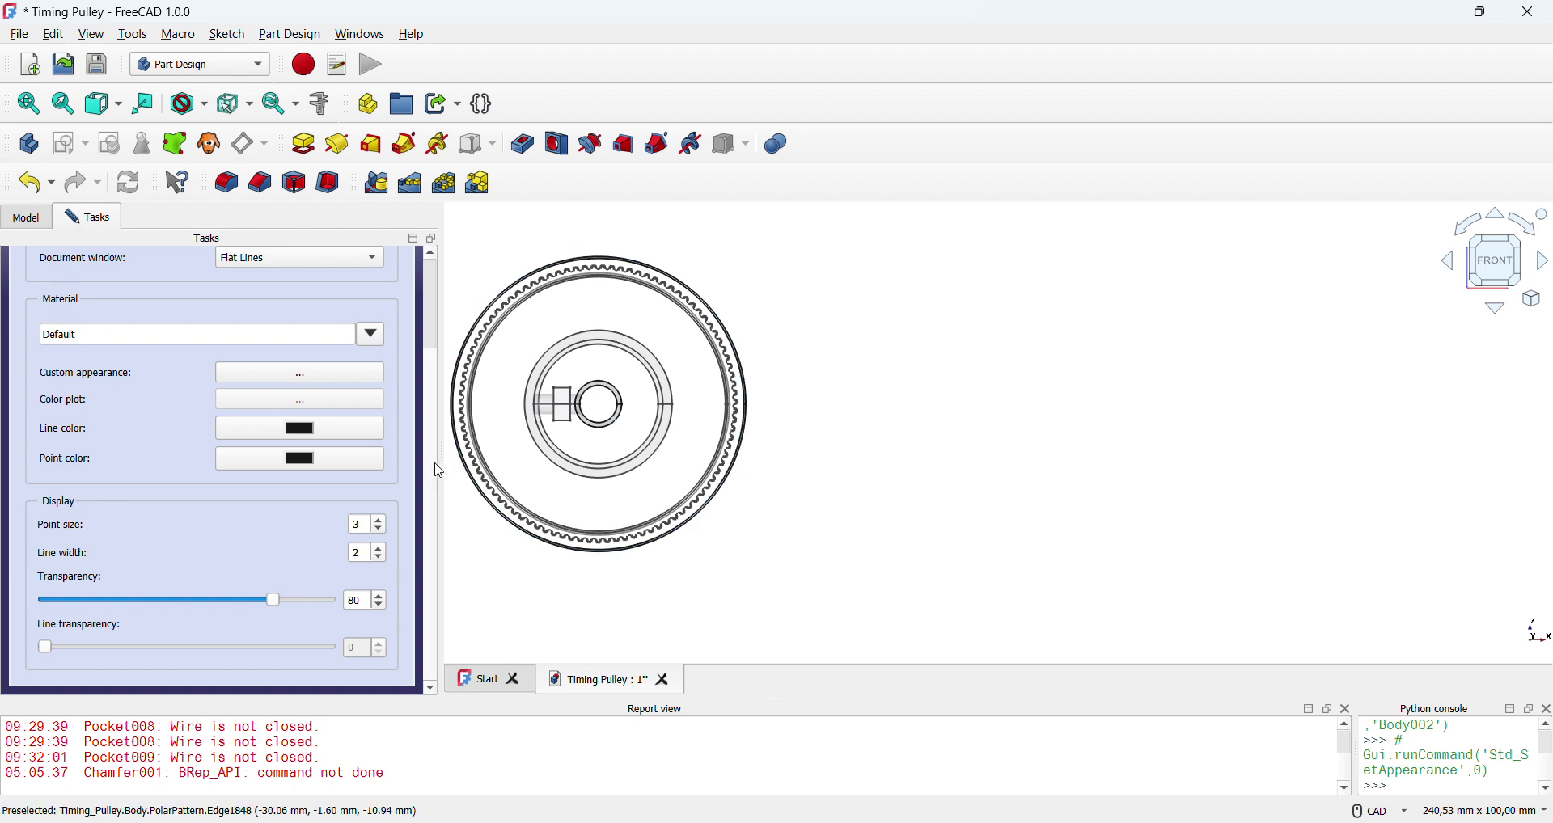
scroll(438, 471, "up", 3)
left_click(251, 277)
left_click(762, 266)
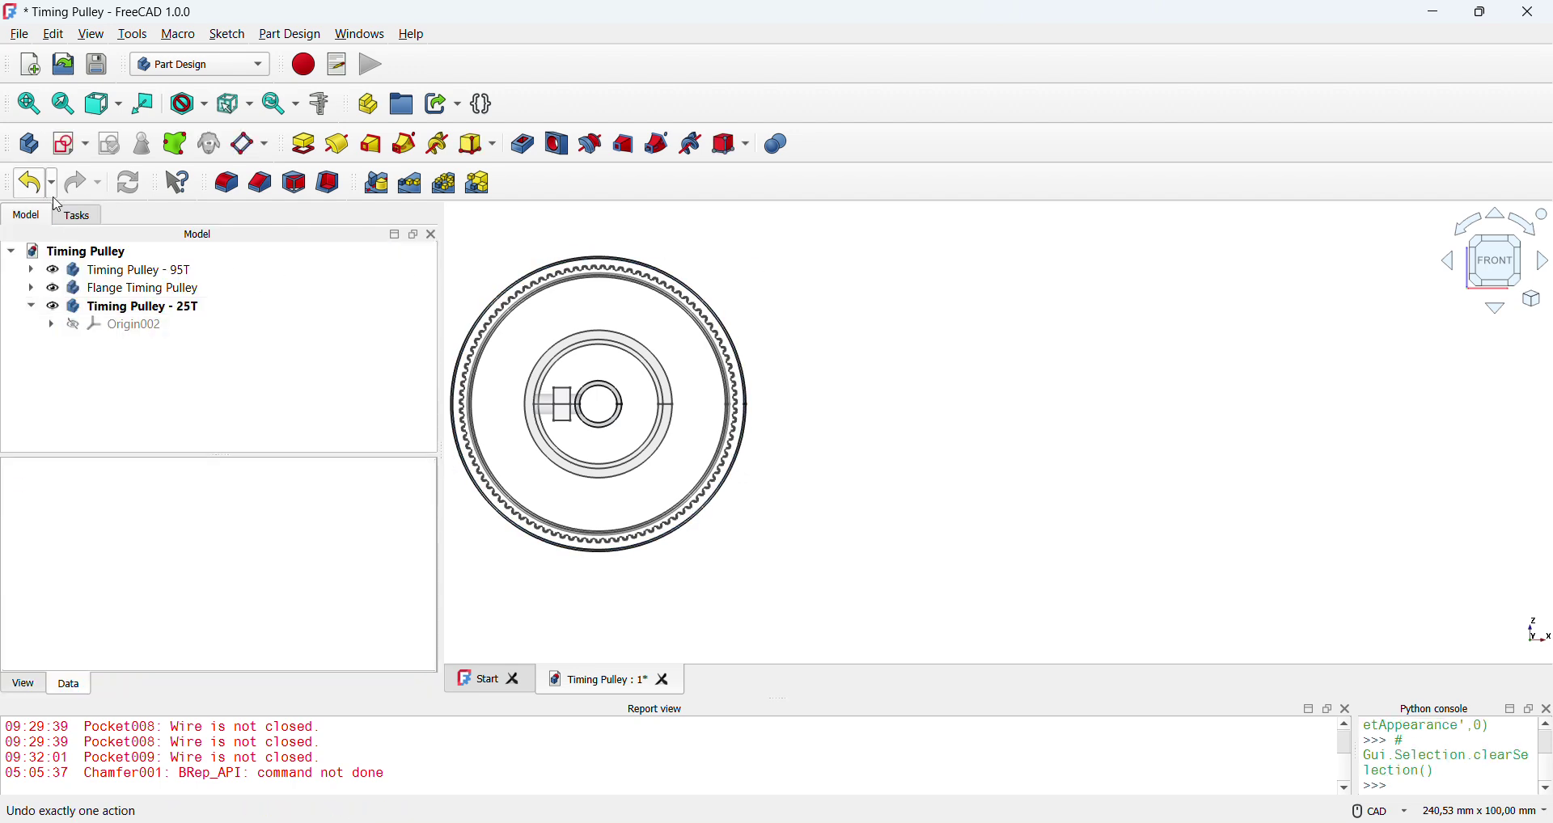
- Start a sketch on the new body's XZ plane and draw one circle centred on the origin
left_click(70, 144)
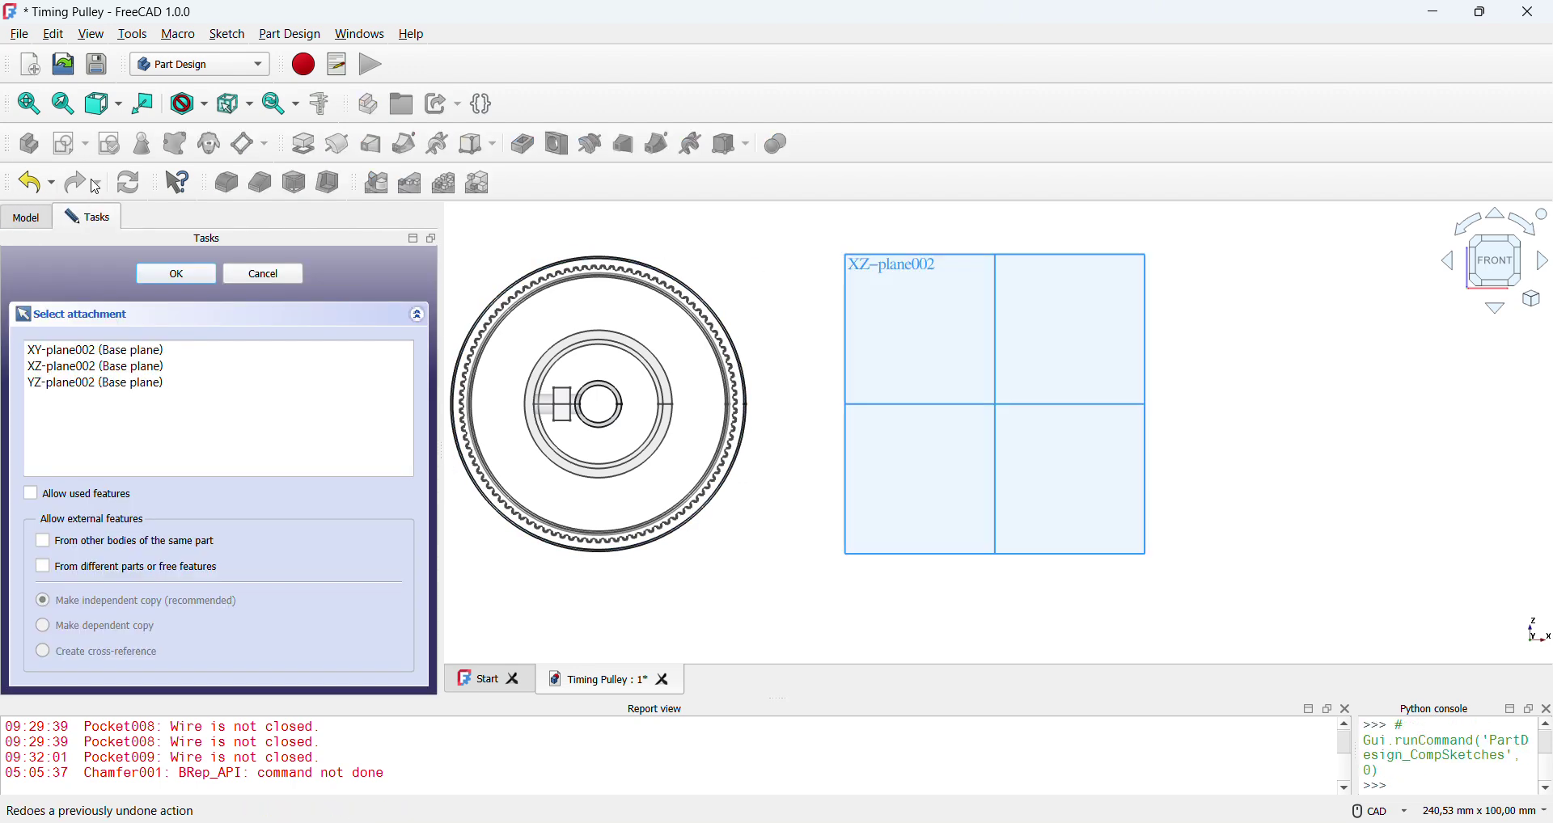
left_click(903, 272)
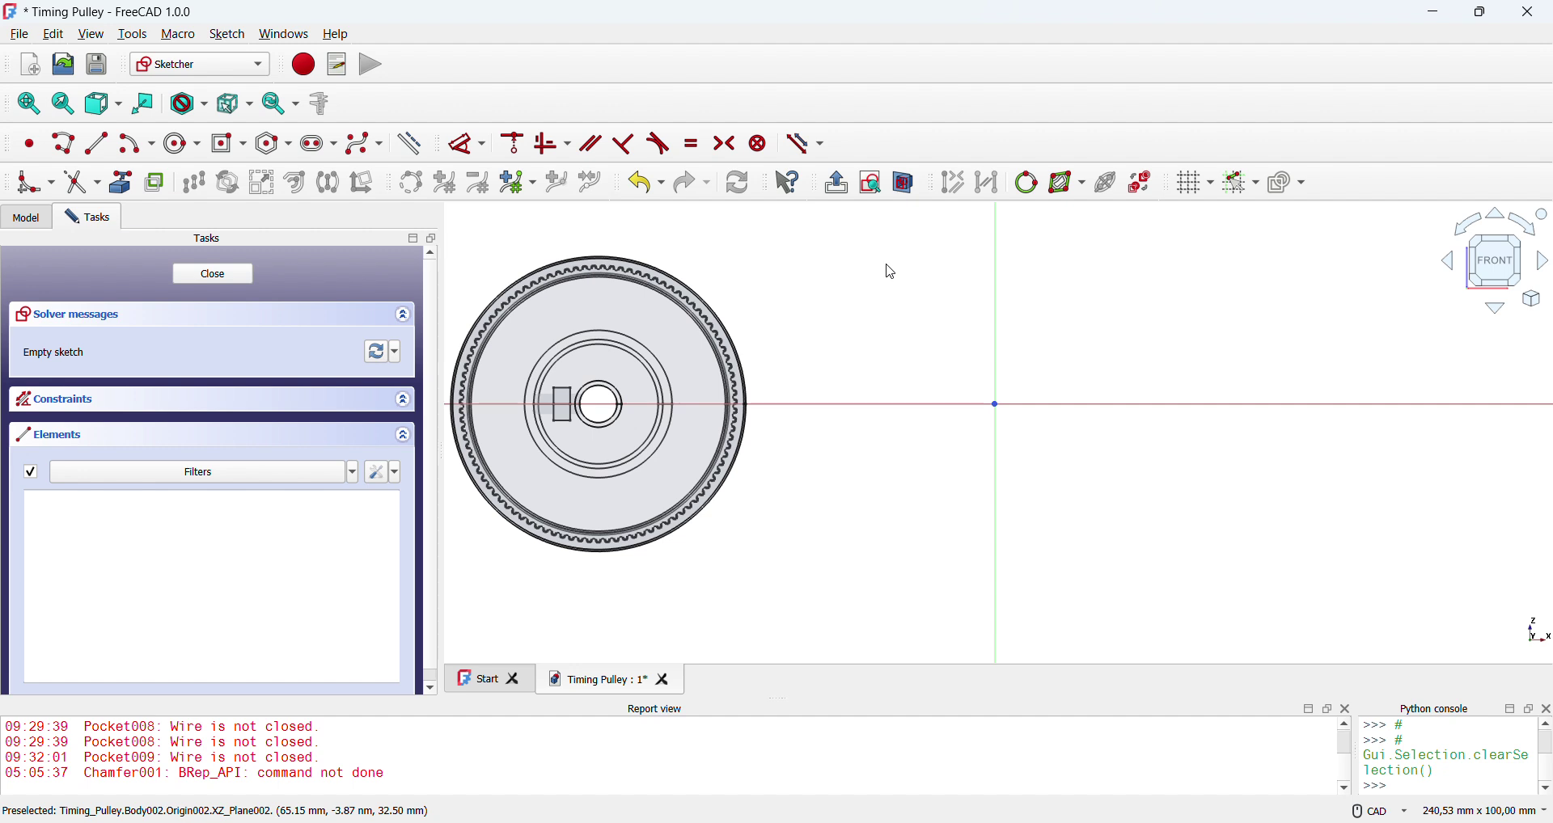
left_click(182, 144)
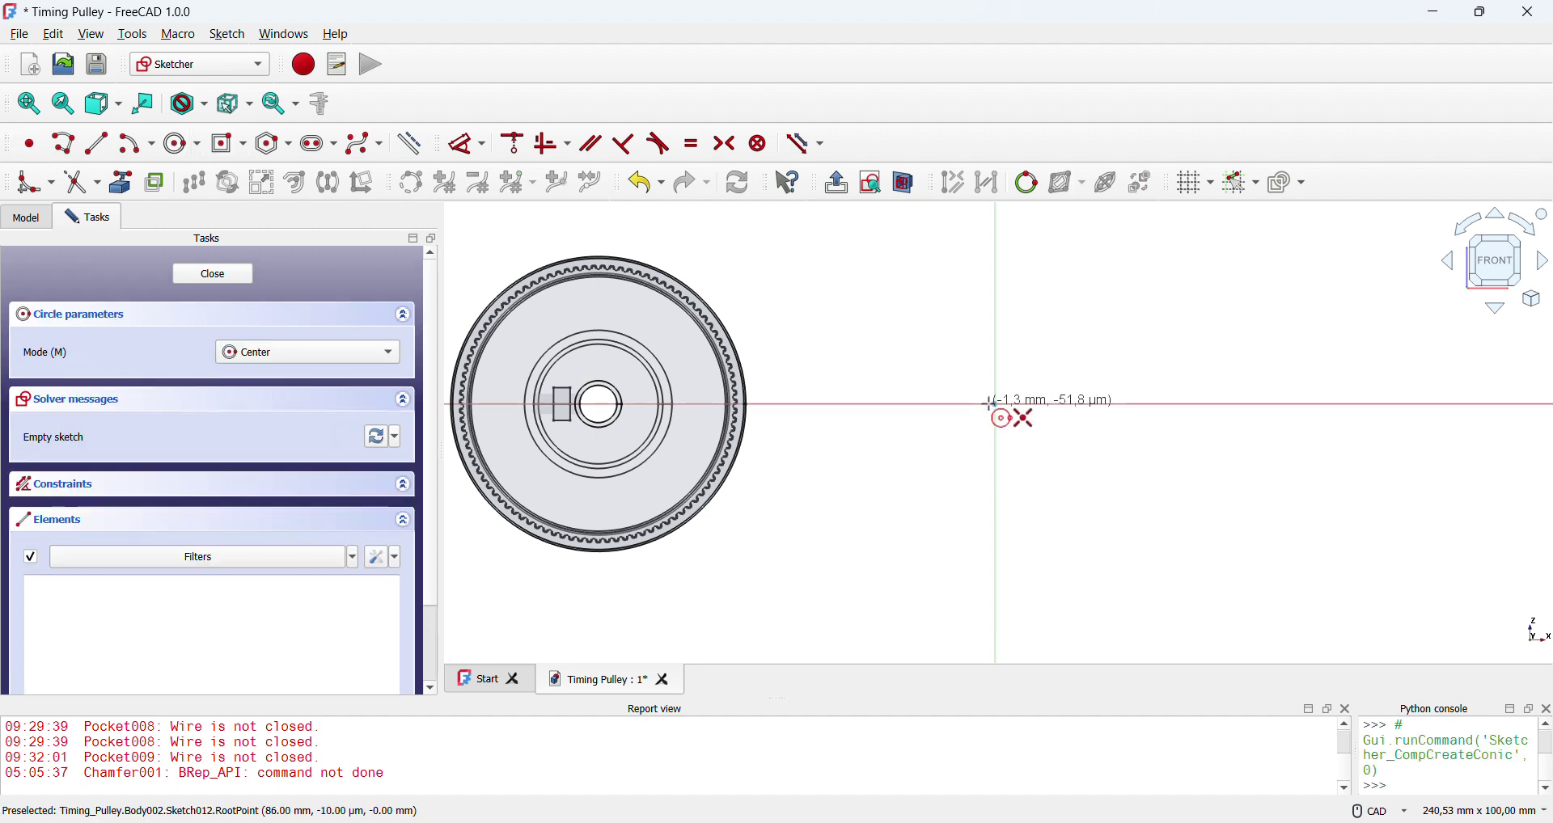
left_click(996, 404)
left_click(923, 297)
right_click(938, 297)
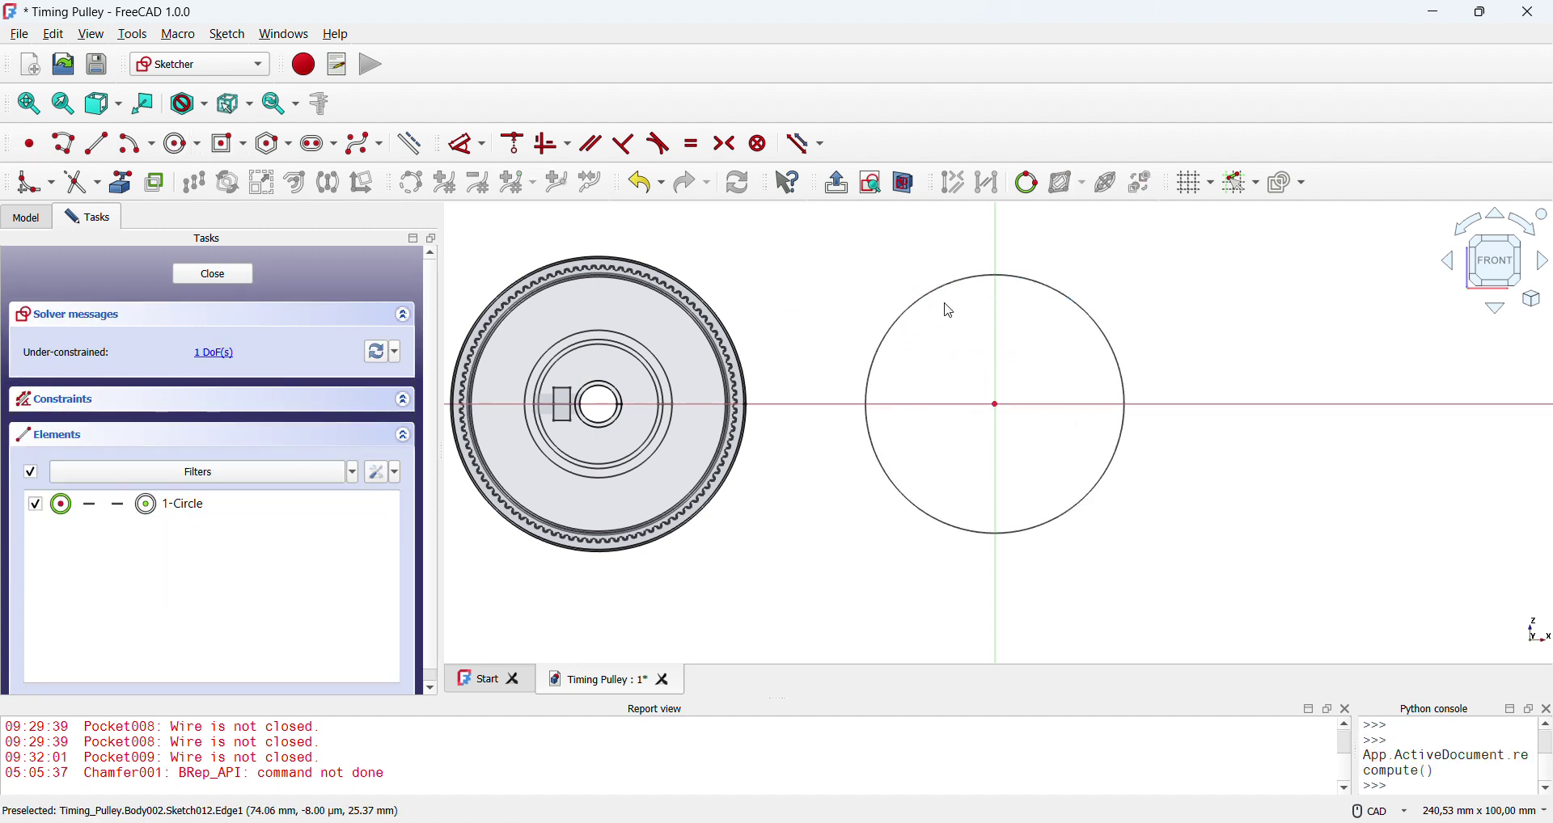
- Constrain the circle's diameter with the expression 25*2 and close the sketch
left_click(949, 284)
left_click(482, 144)
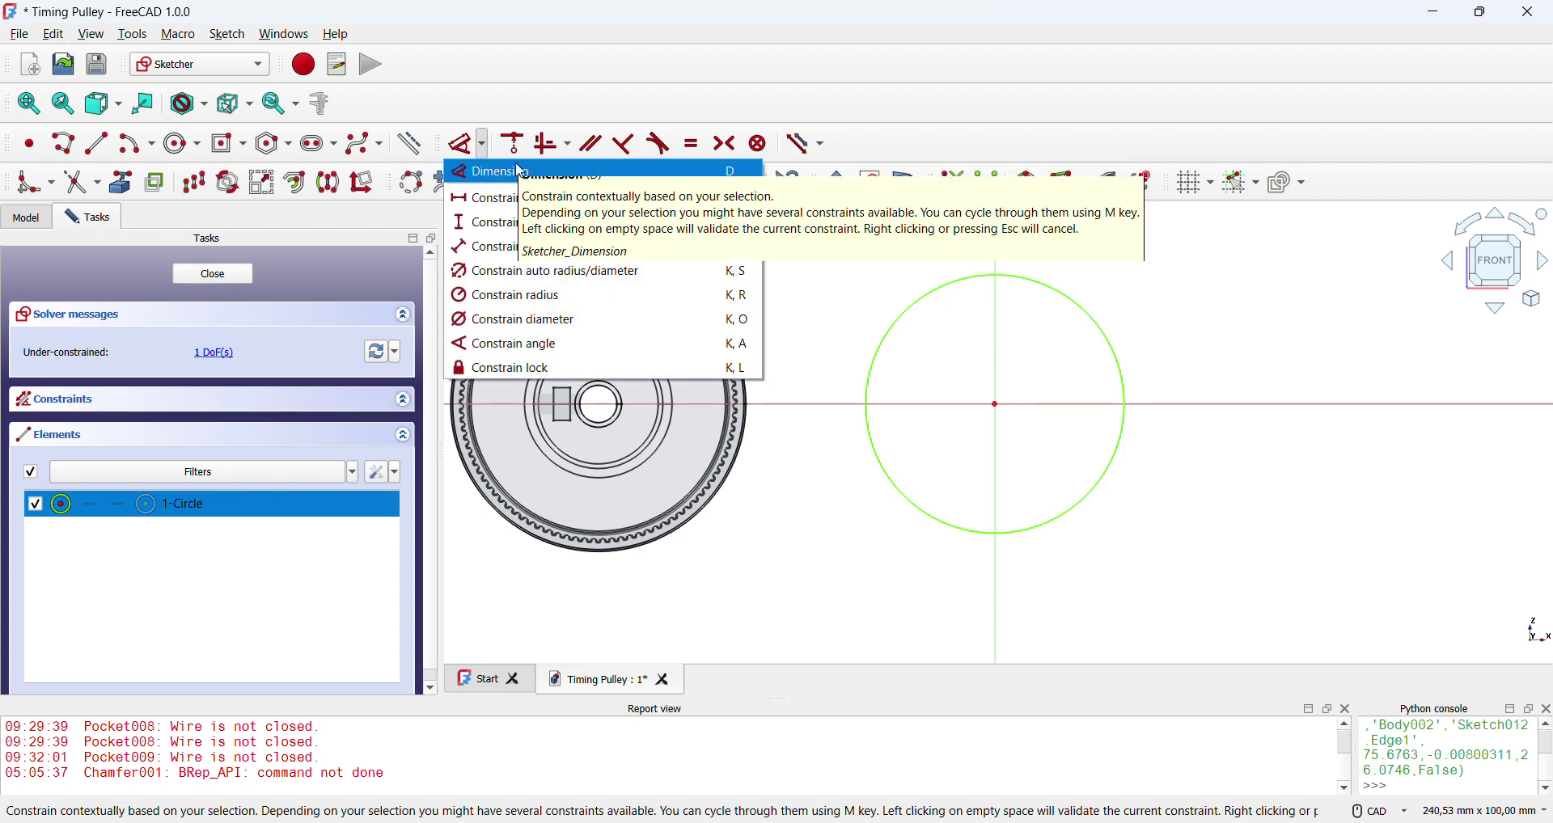
left_click(494, 169)
left_click(889, 275)
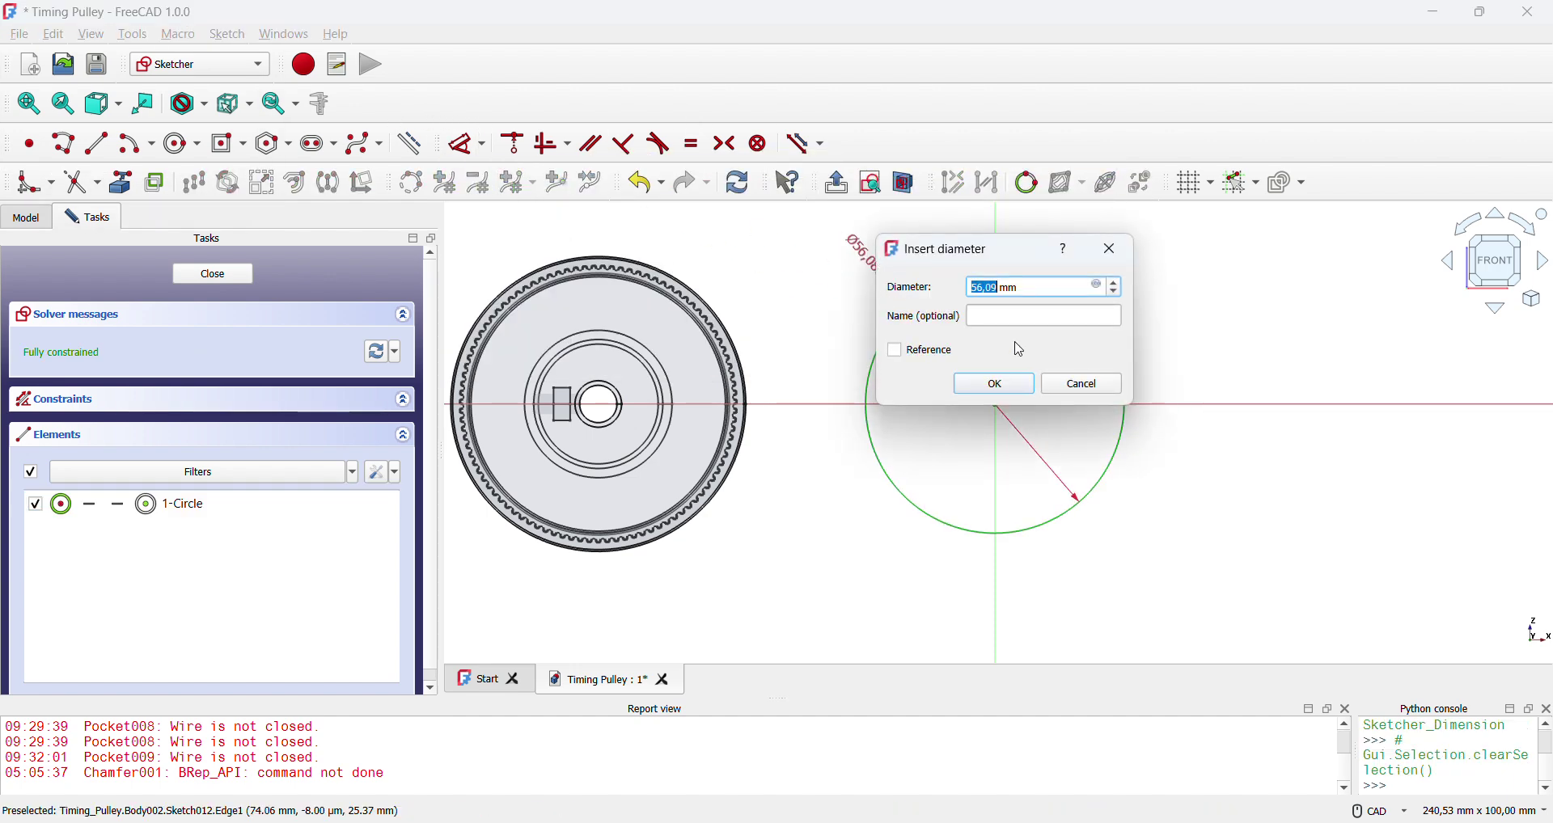
left_click(1097, 286)
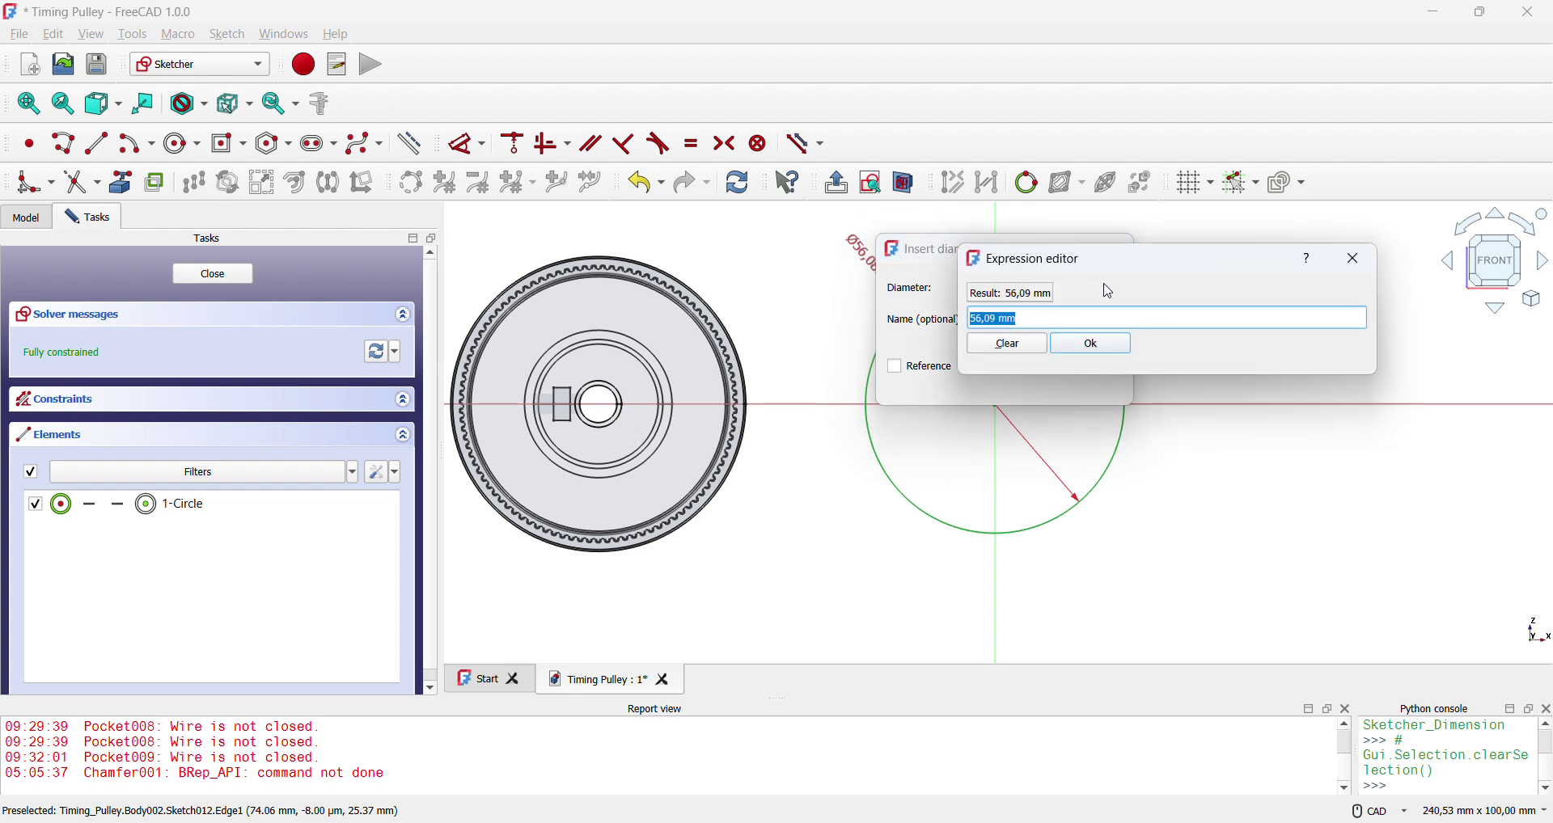
type("25*2")
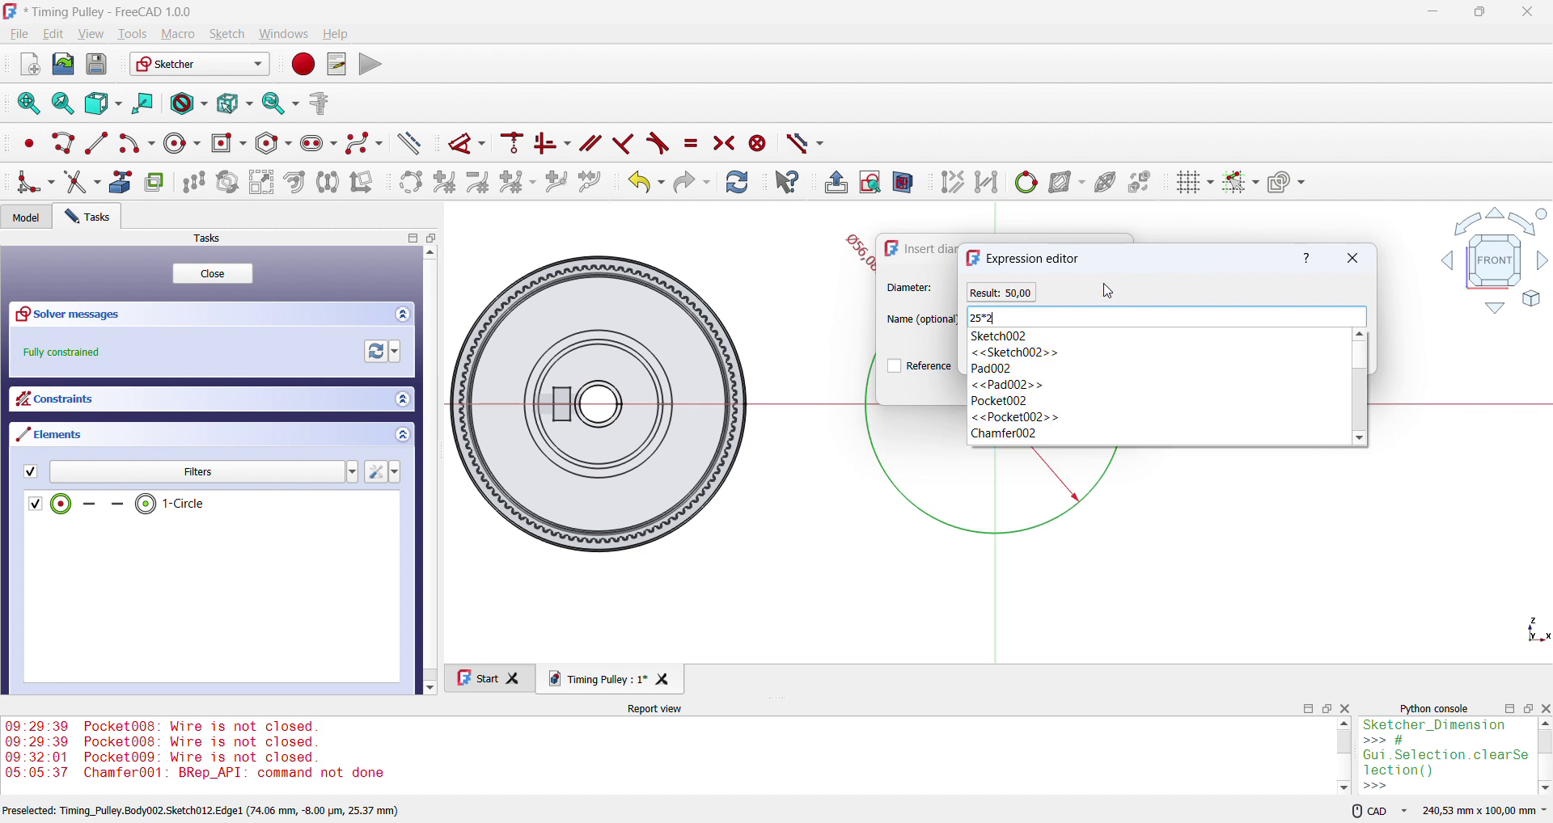
key("Escape")
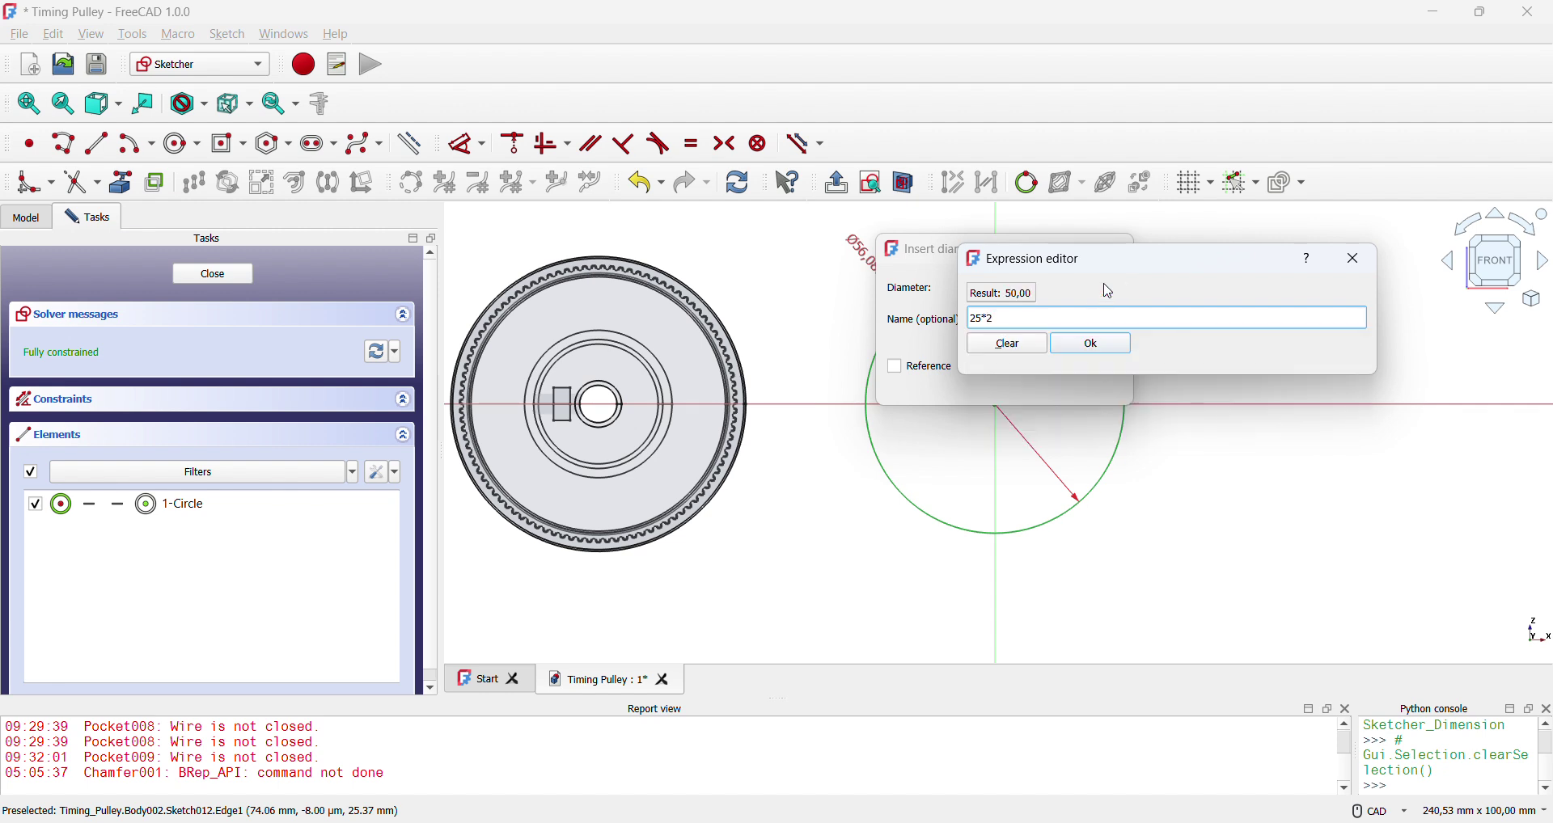
left_click(1107, 358)
left_click(1003, 383)
scroll(983, 413, "up", 3)
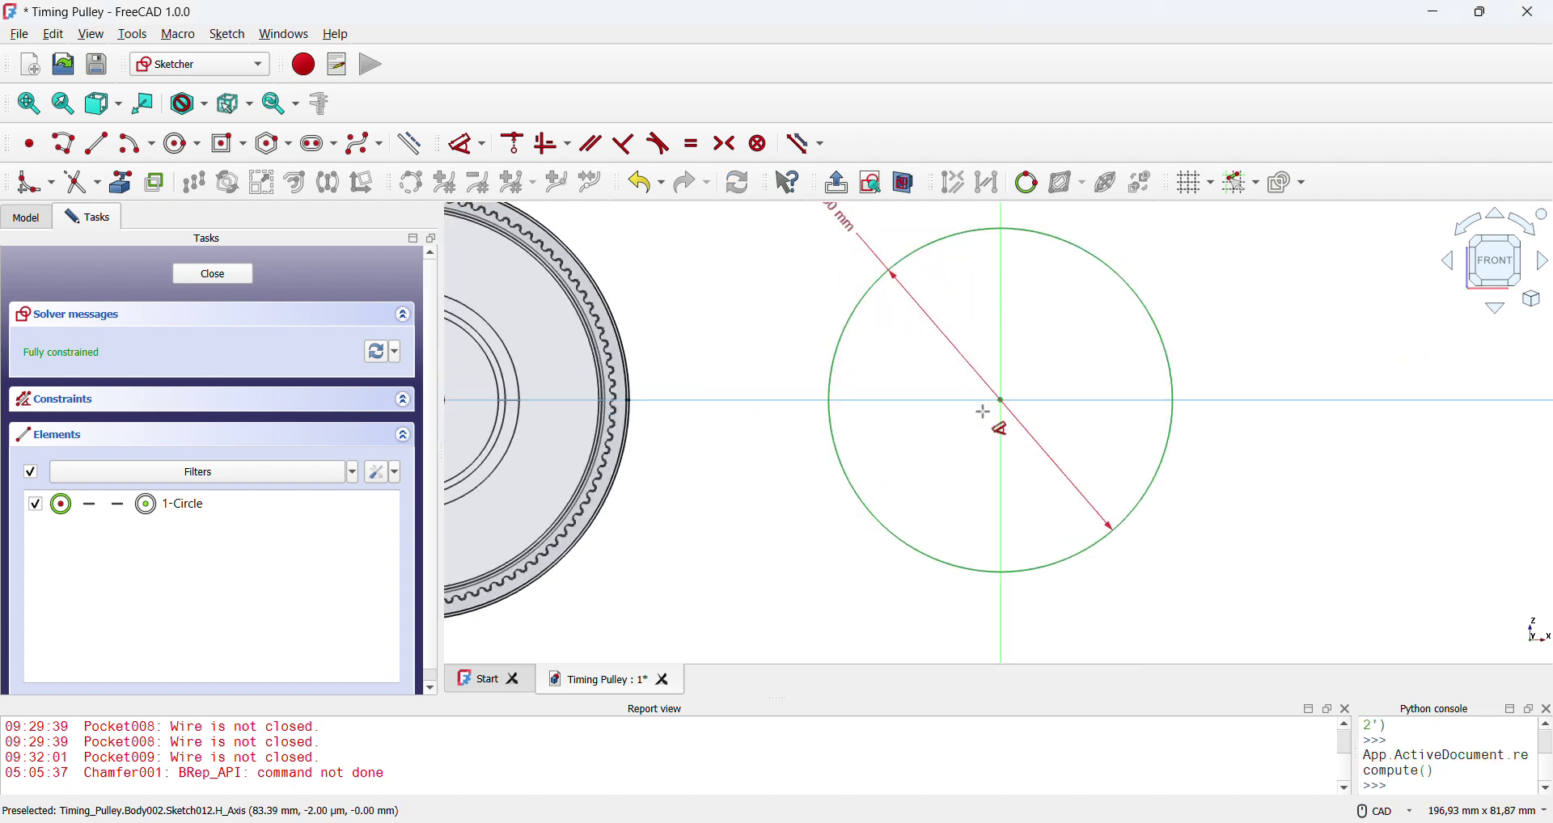
scroll(982, 412, "up", 2)
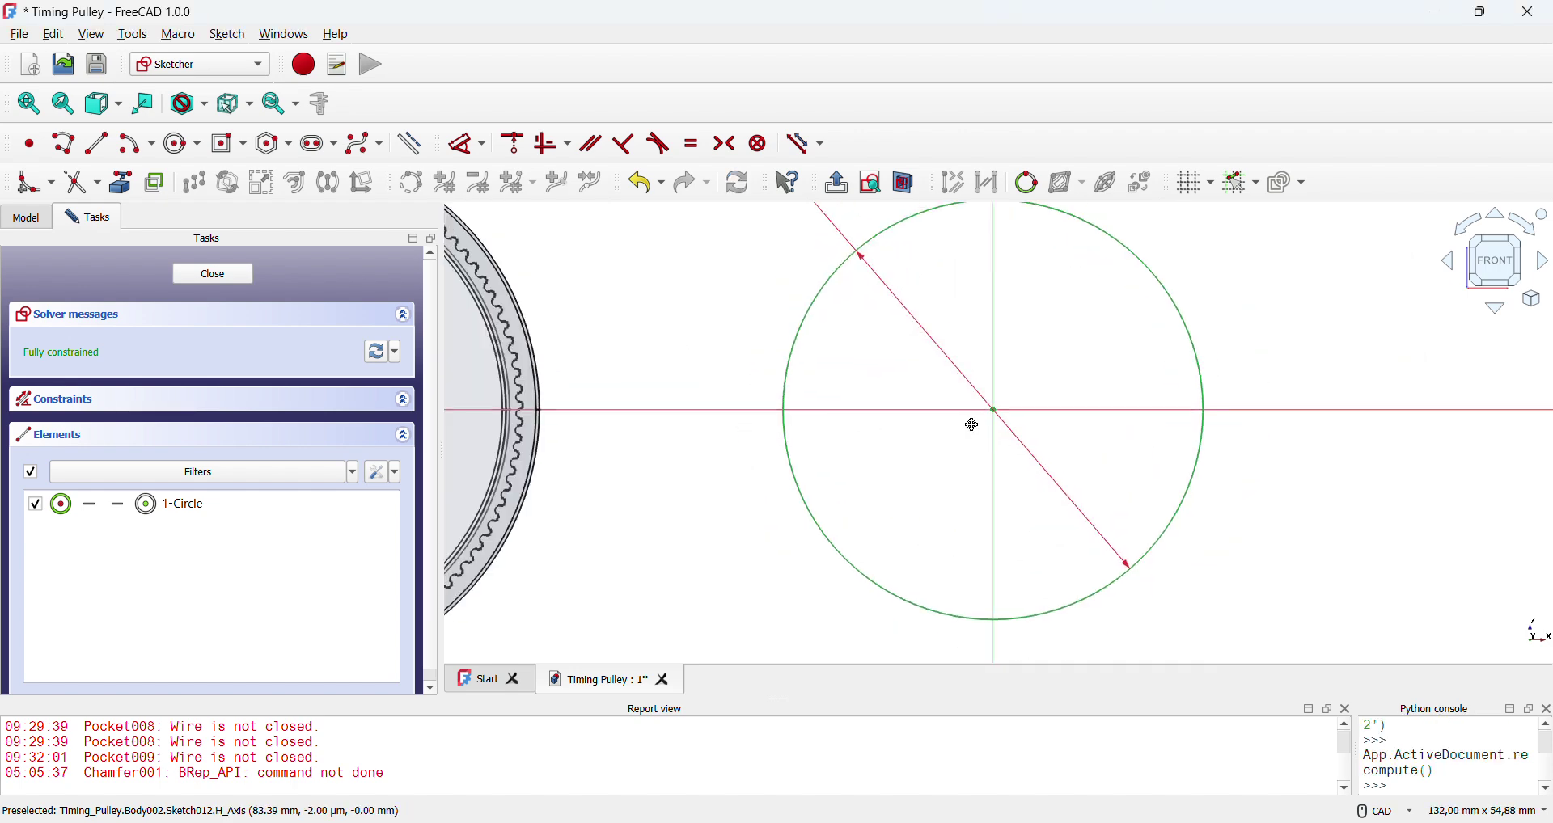
left_click(205, 275)
- Delete Sketch010 from the Flange Timing Pulley body
left_click(134, 345)
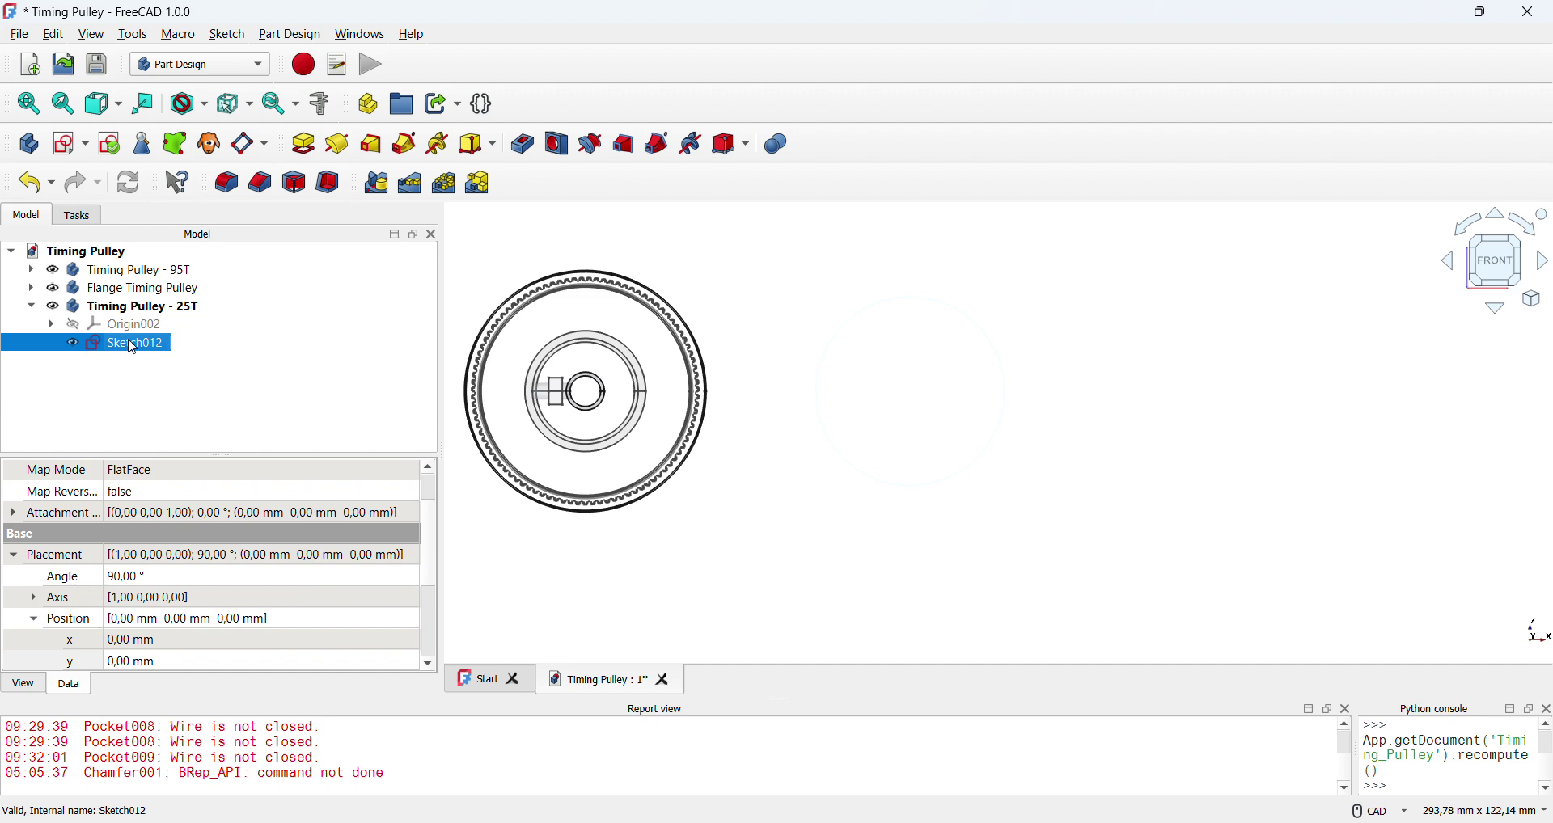
left_click(31, 288)
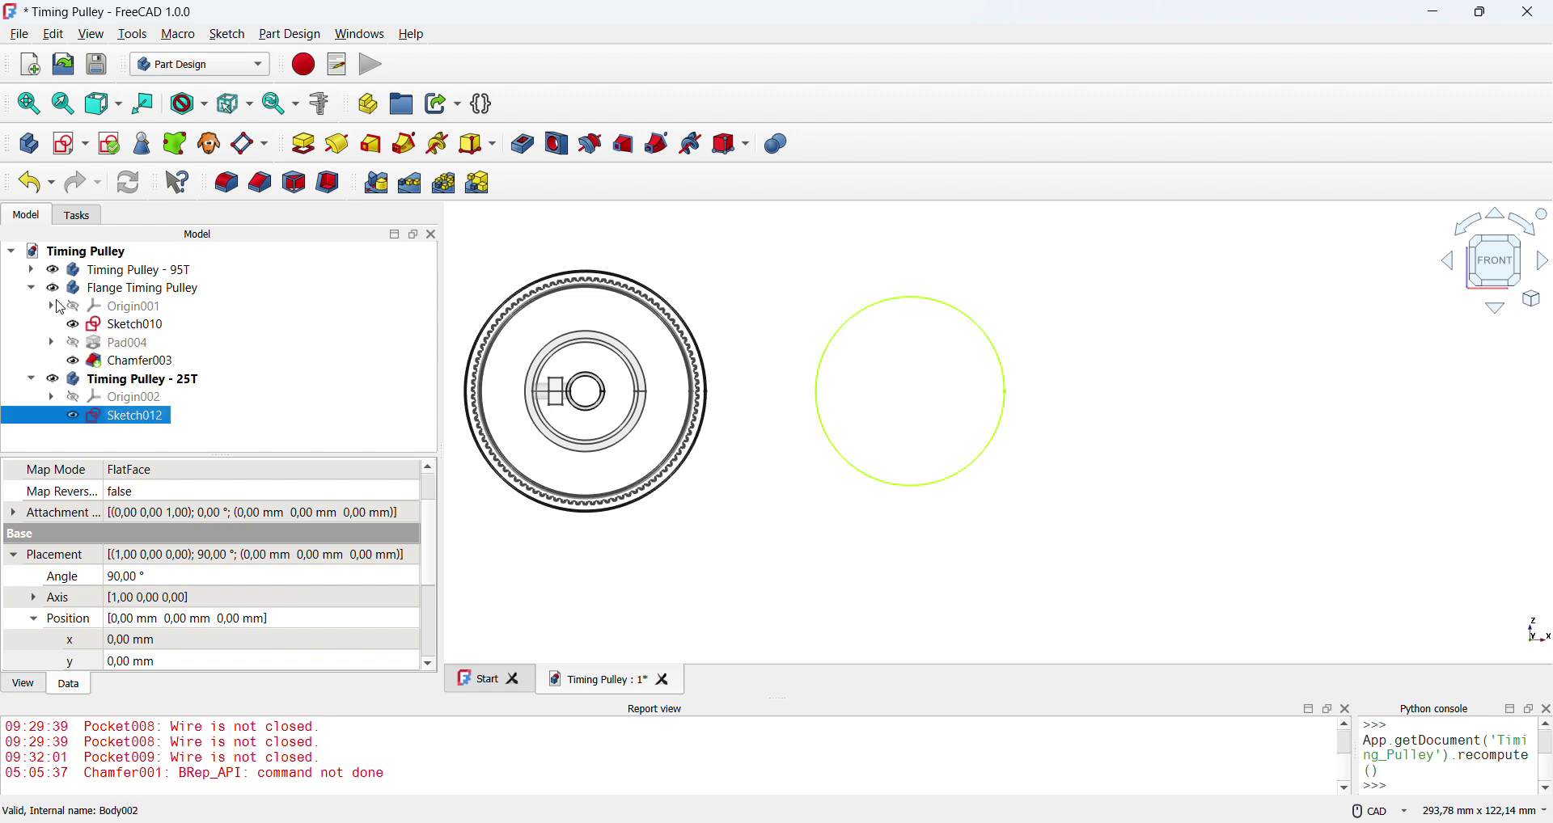
left_click(127, 328)
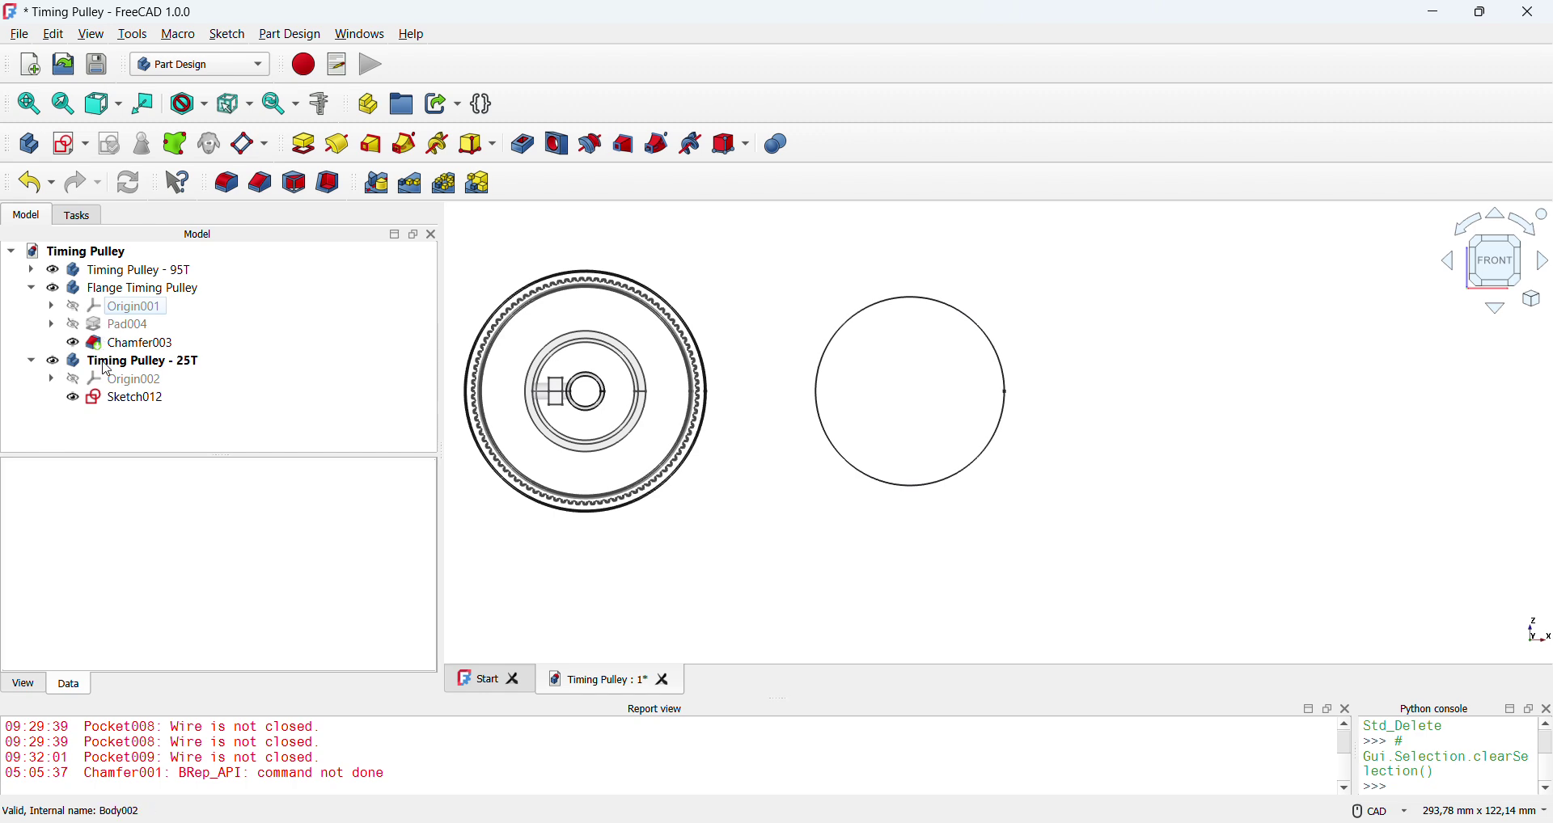
- Reopen the 25T pulley's sketch and set the circle's diameter expression to 25 * 2/3.14
double_click(139, 397)
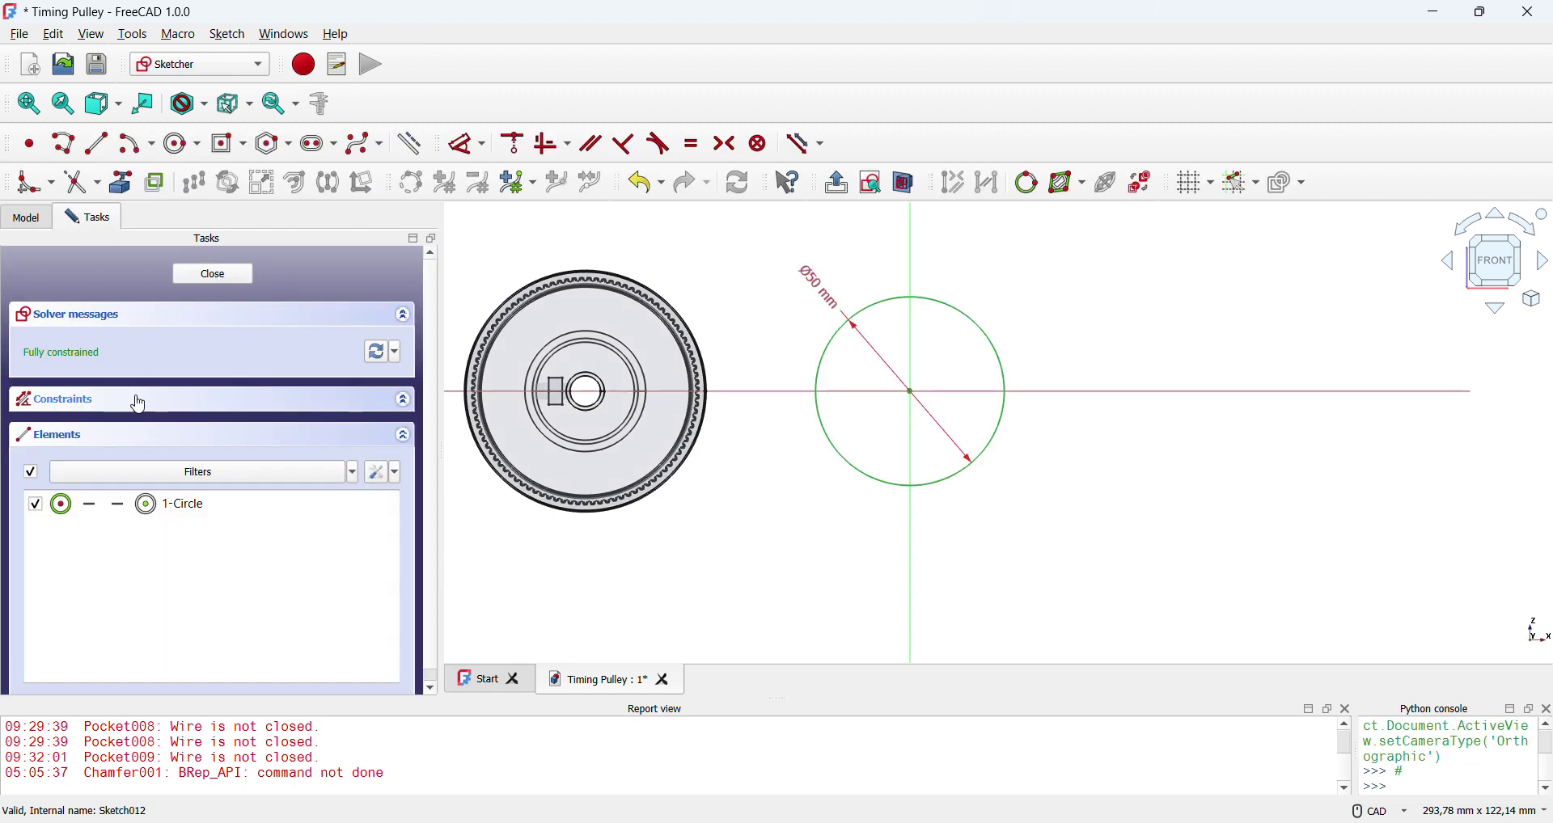
double_click(817, 283)
left_click(1050, 312)
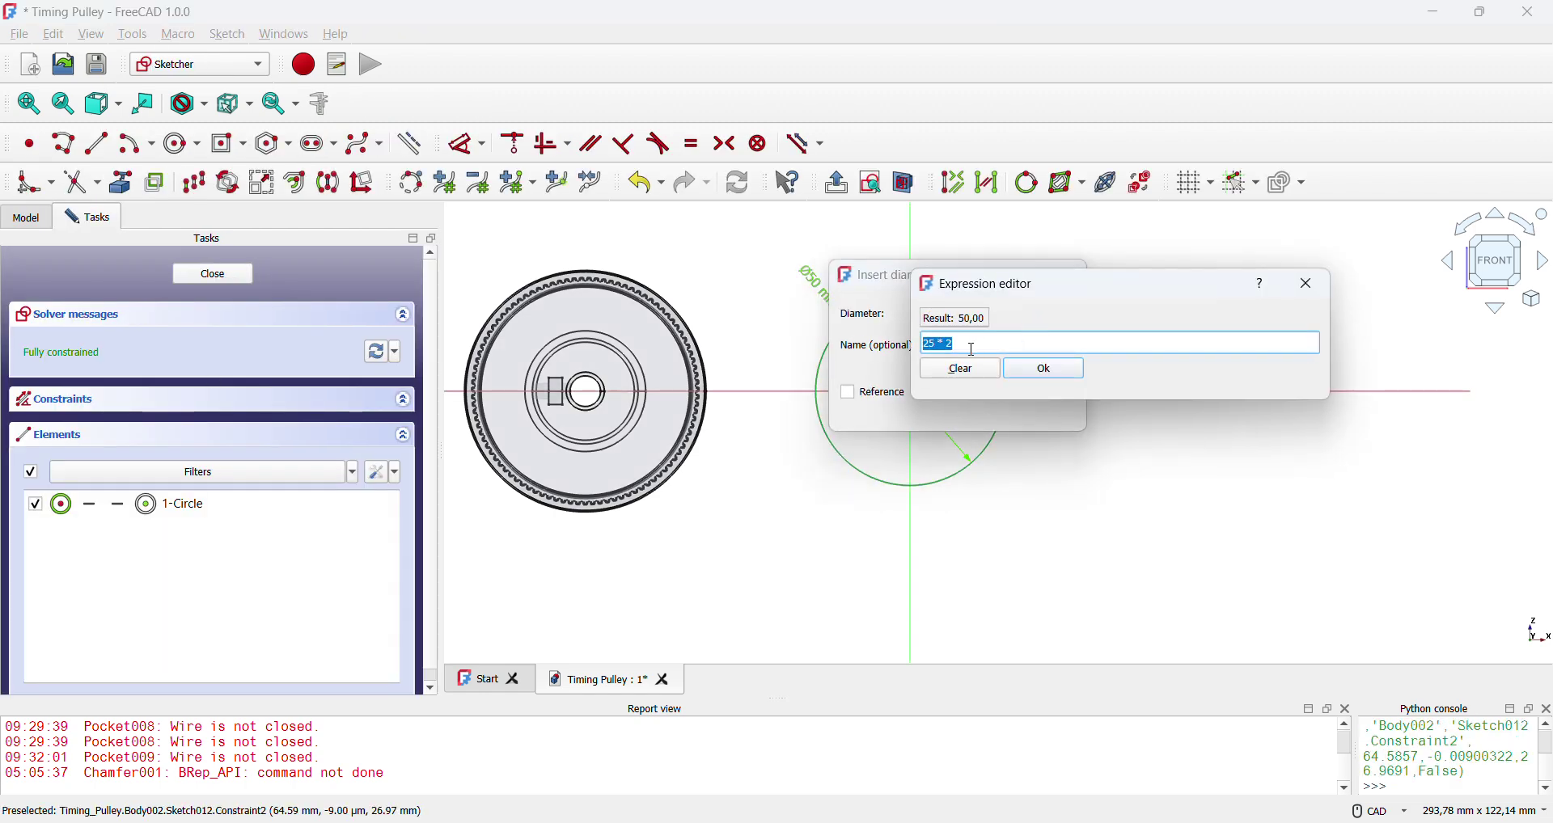
type("25 * 2/3.14")
key("Return")
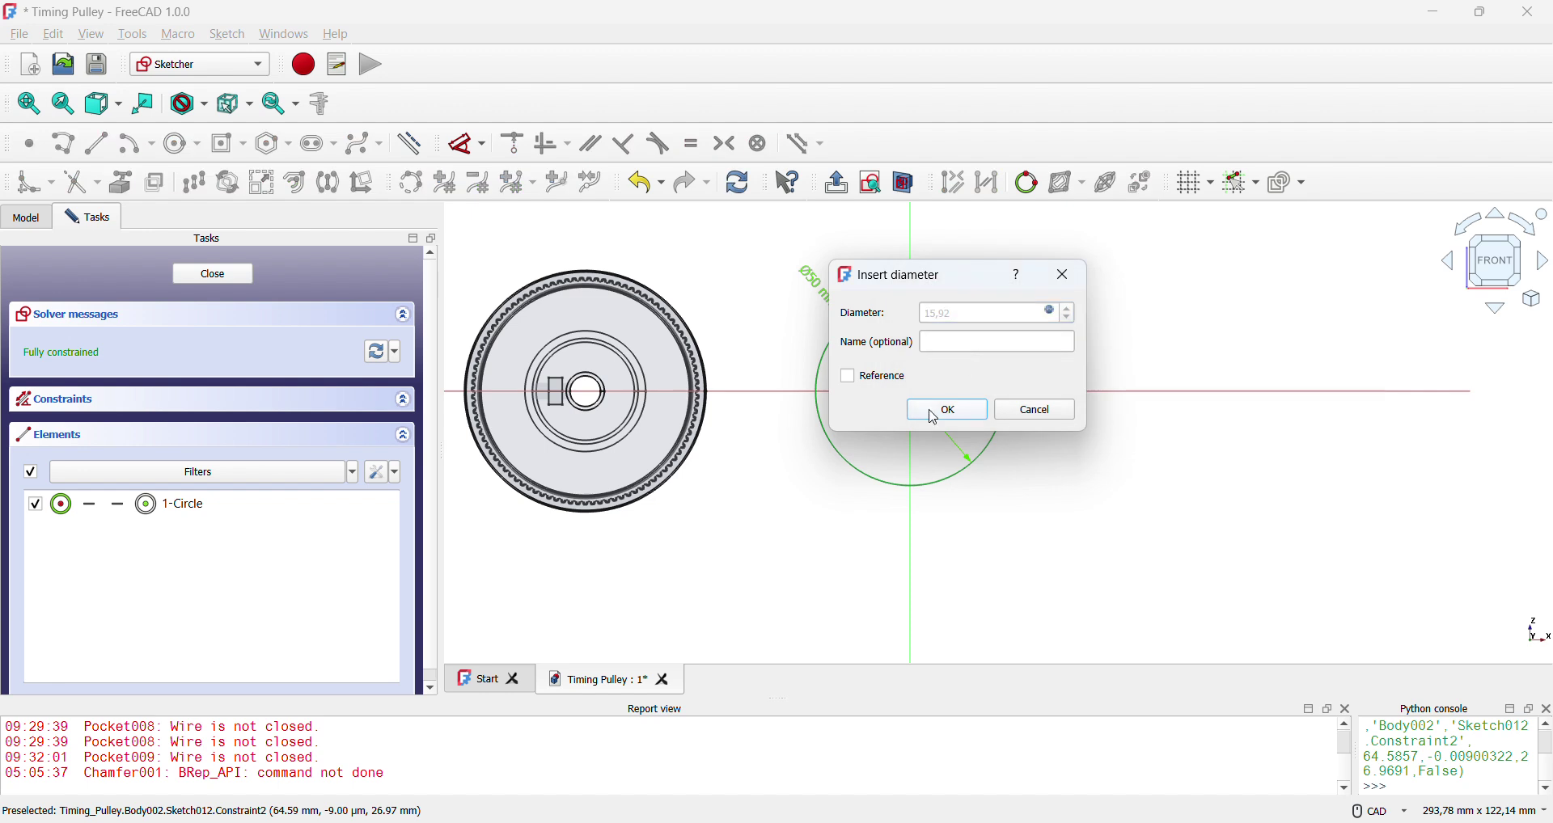
left_click(942, 410)
scroll(1051, 444, "up", 5)
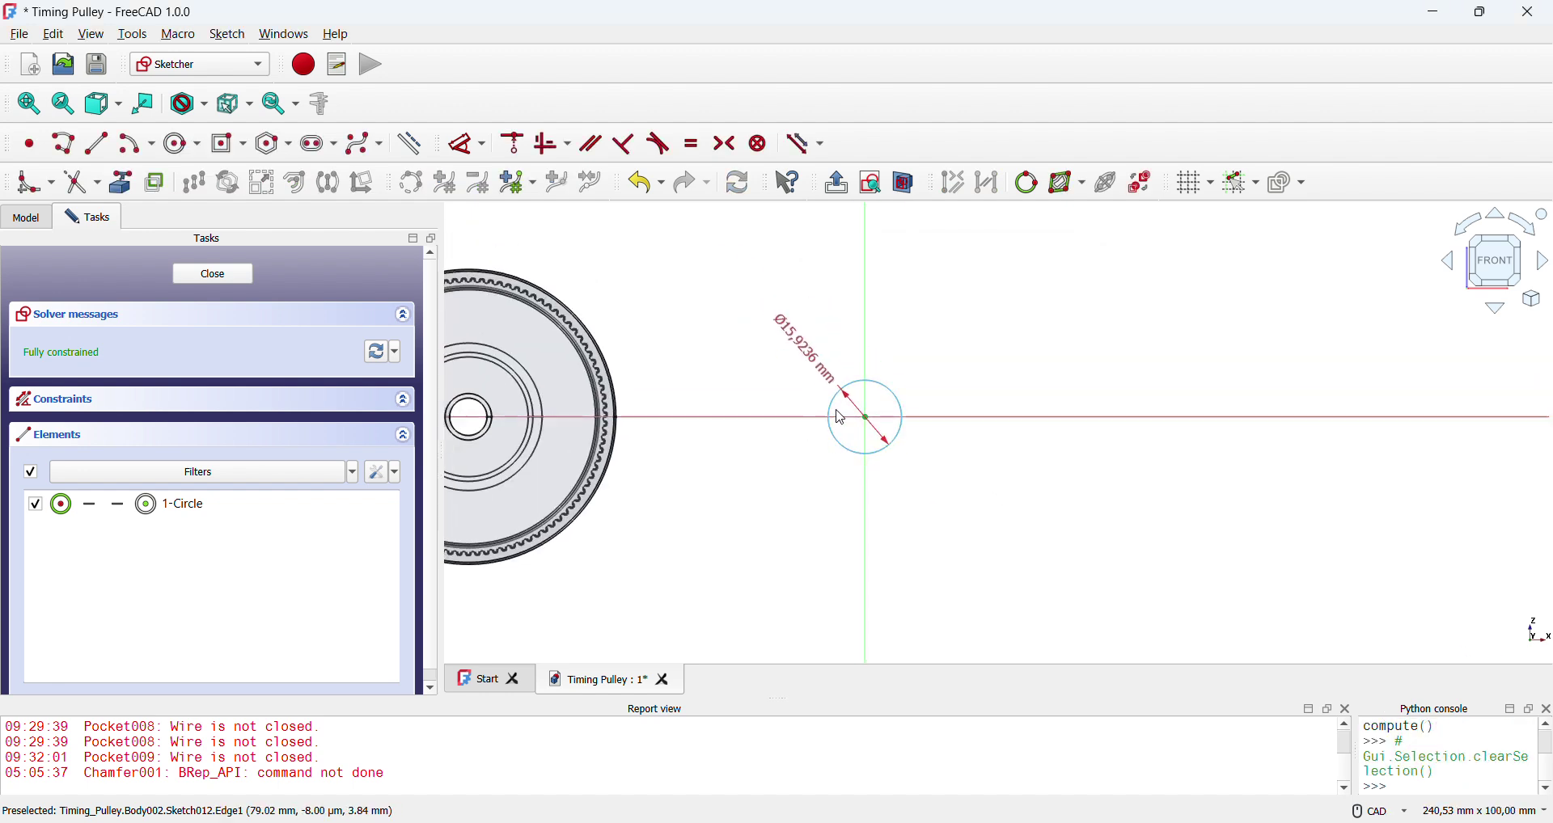
scroll(851, 416, "up", 3)
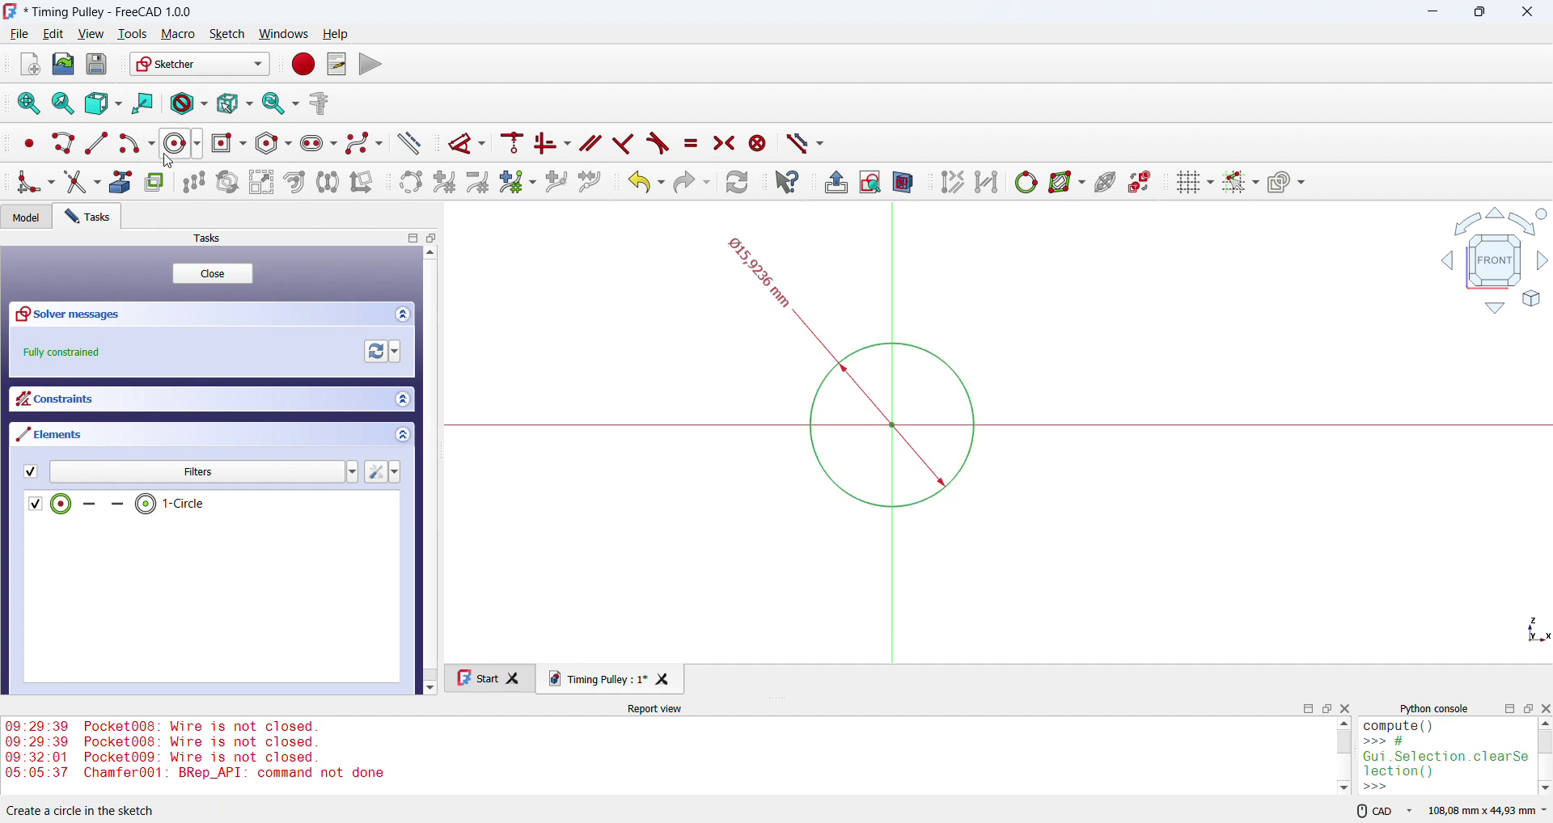
left_click(187, 139)
left_click(894, 427)
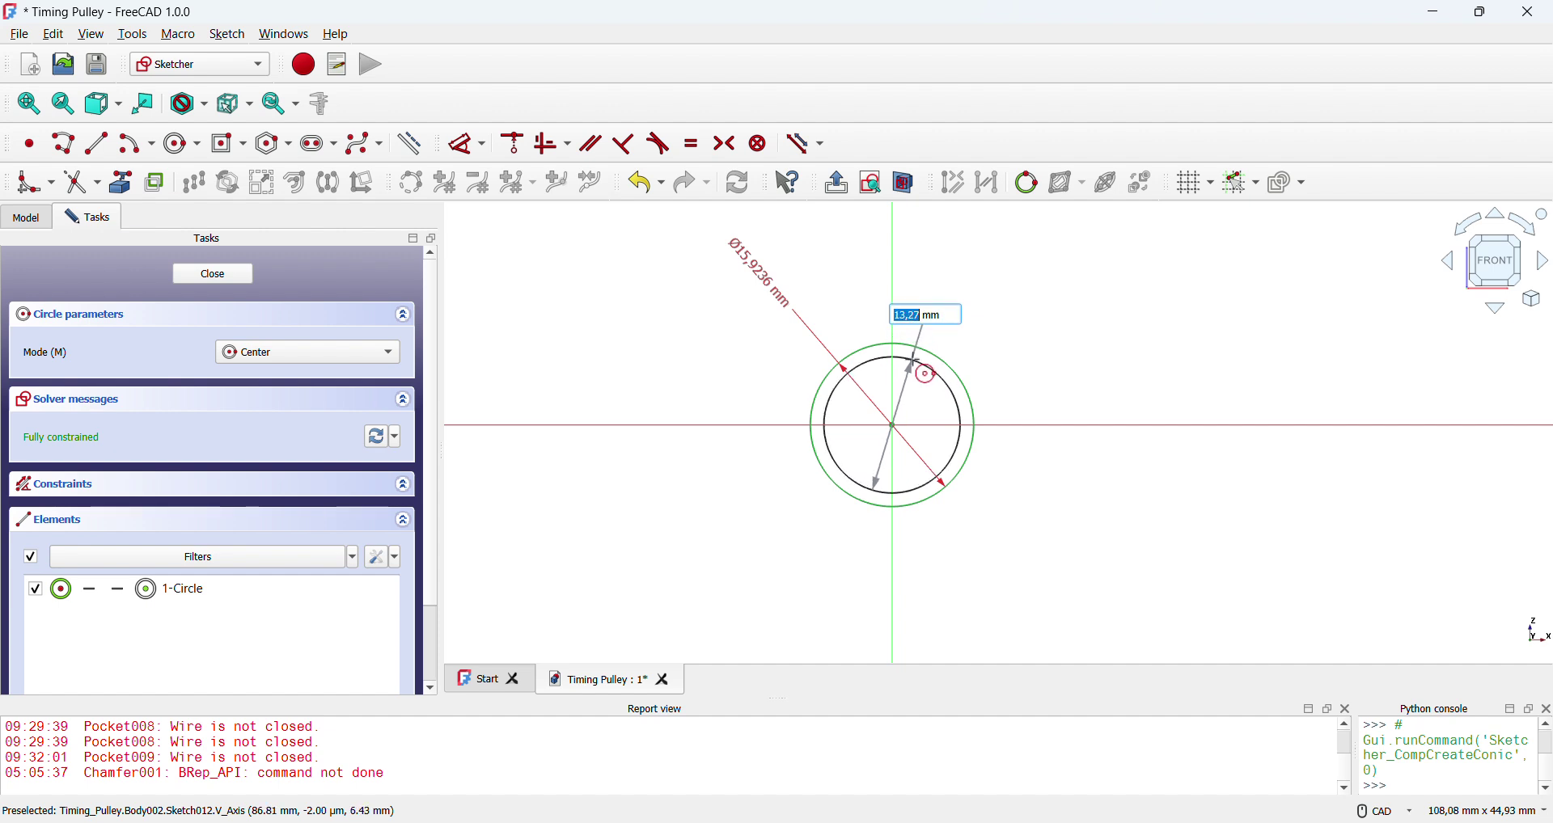
left_click(919, 349)
key("Escape")
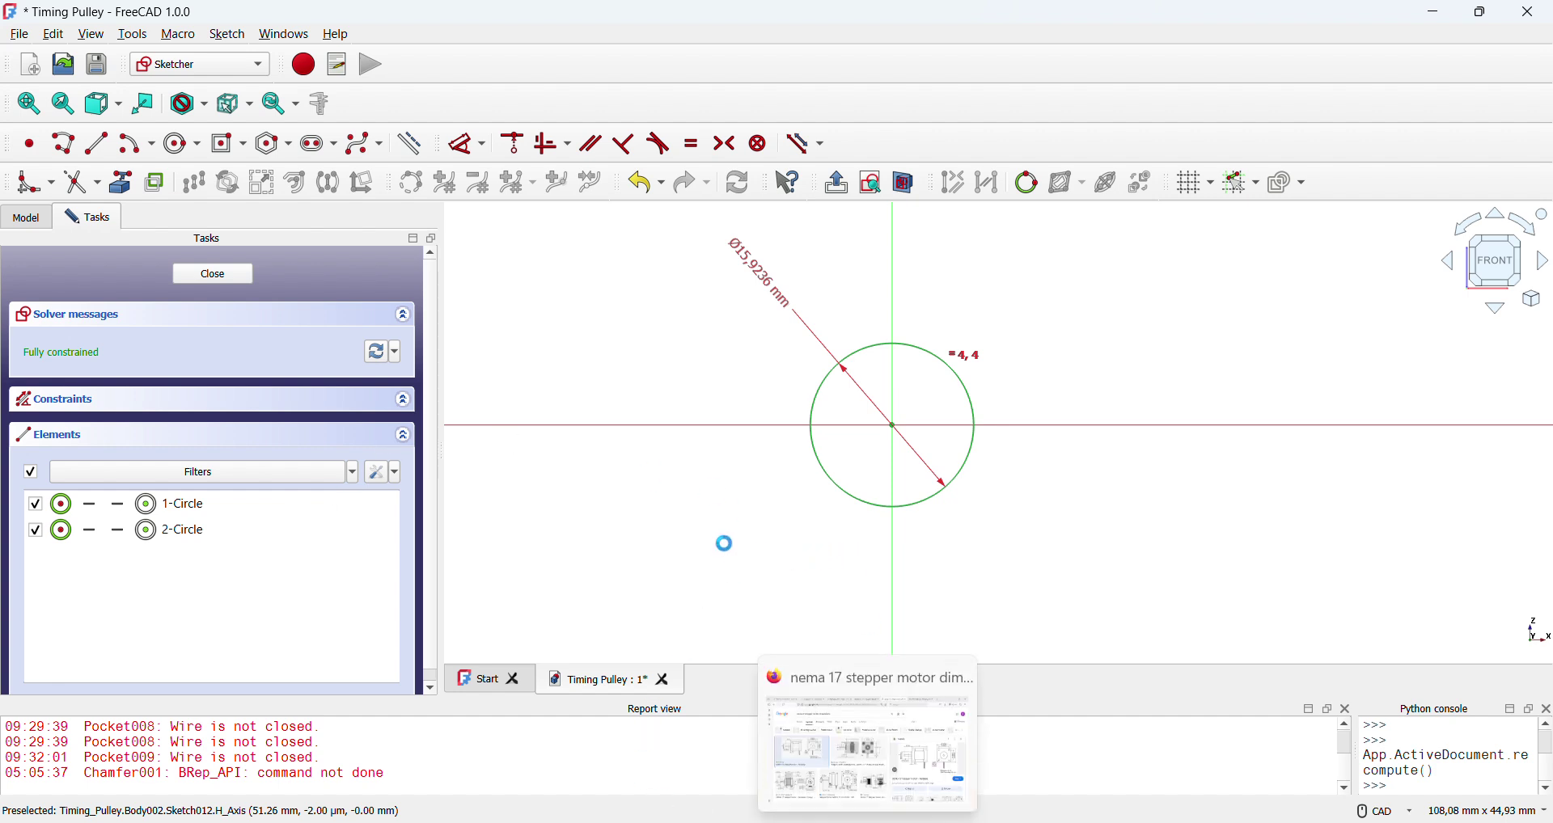
key("ctrl+z")
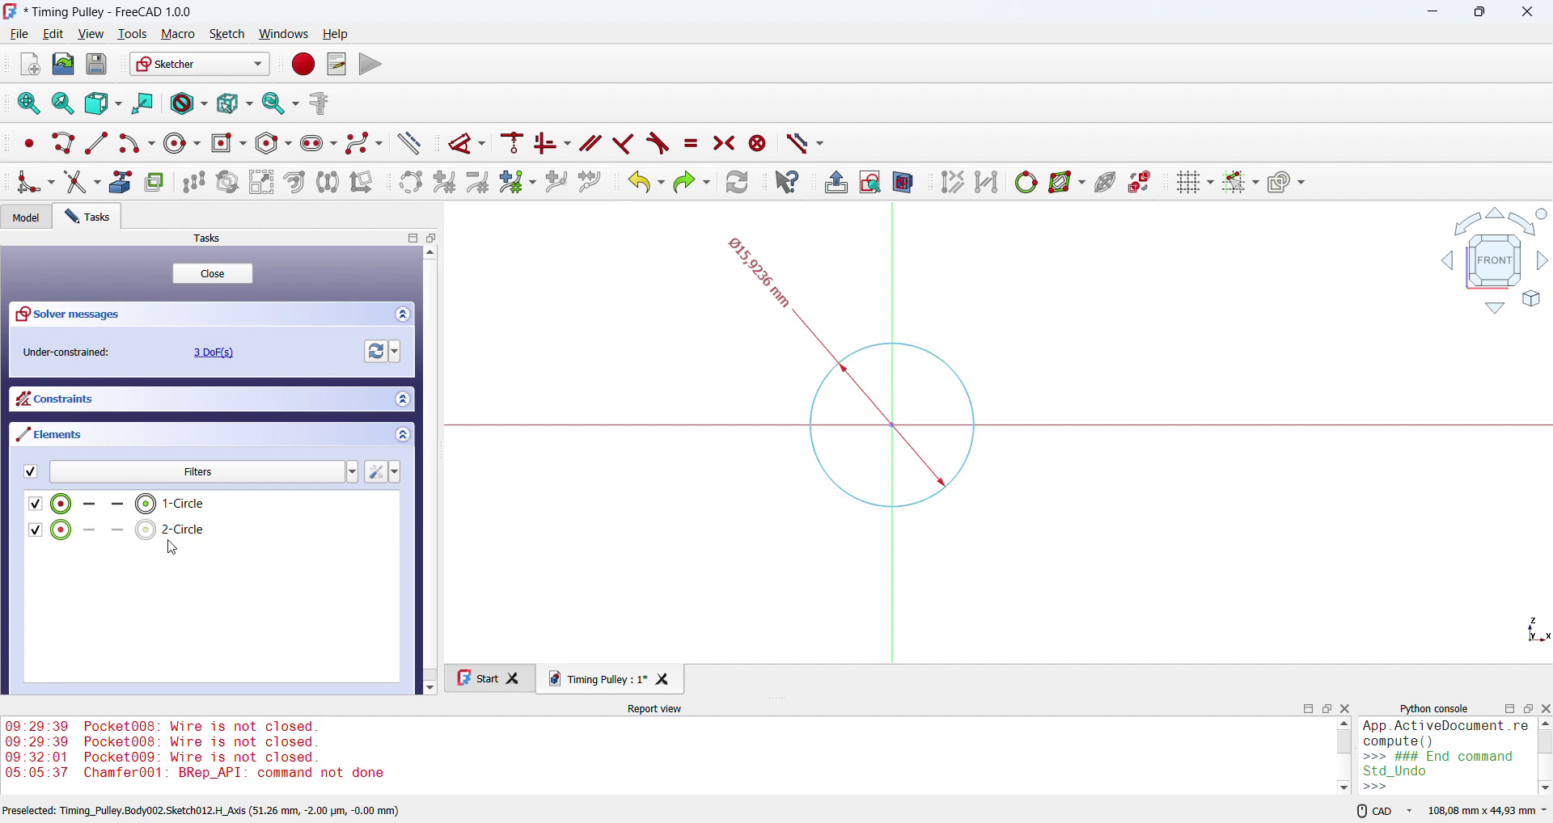
left_click(213, 537)
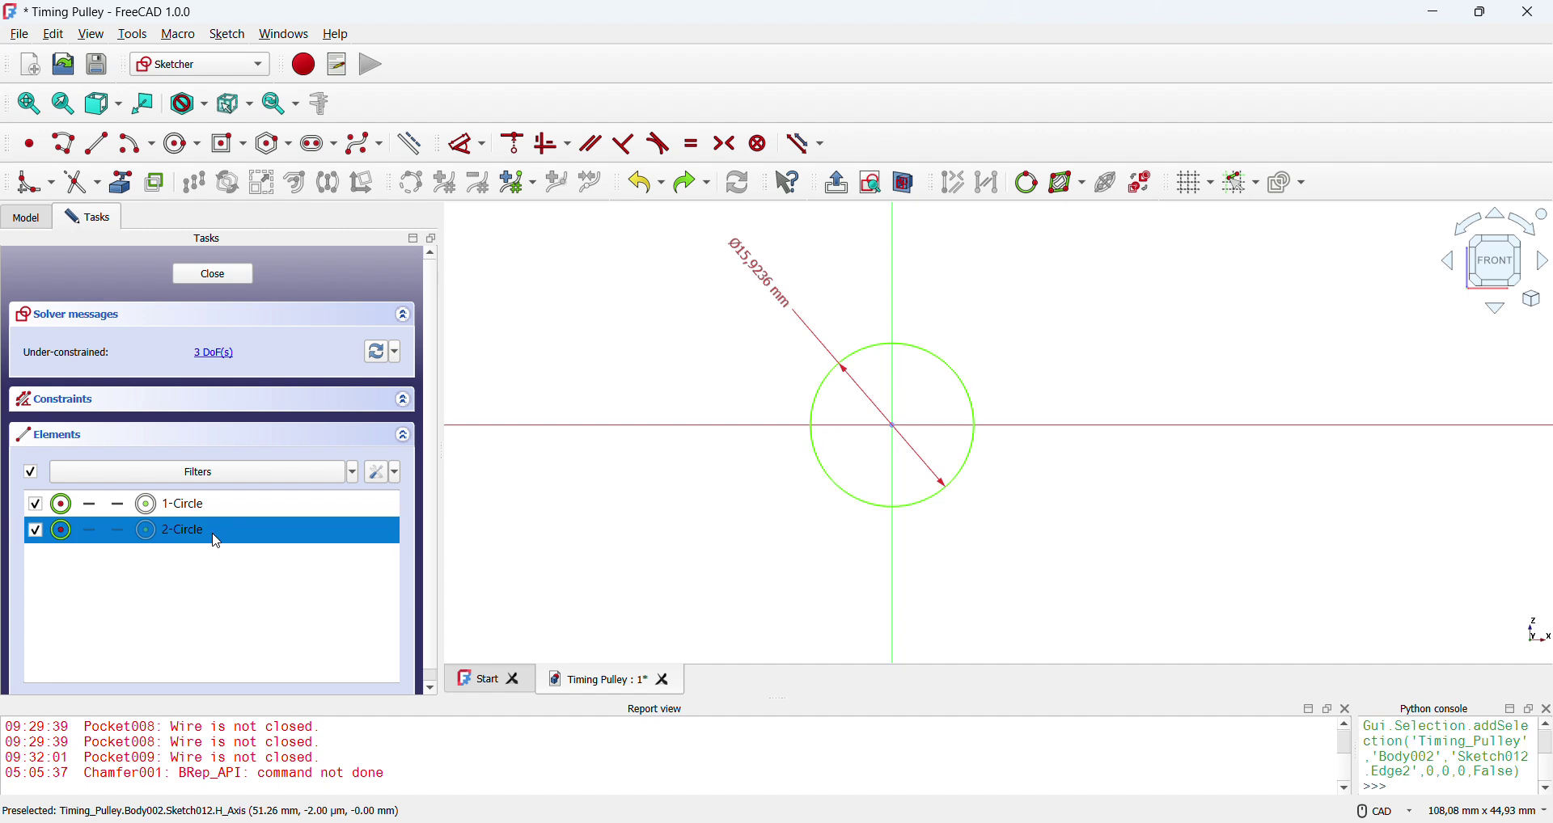
key("Delete")
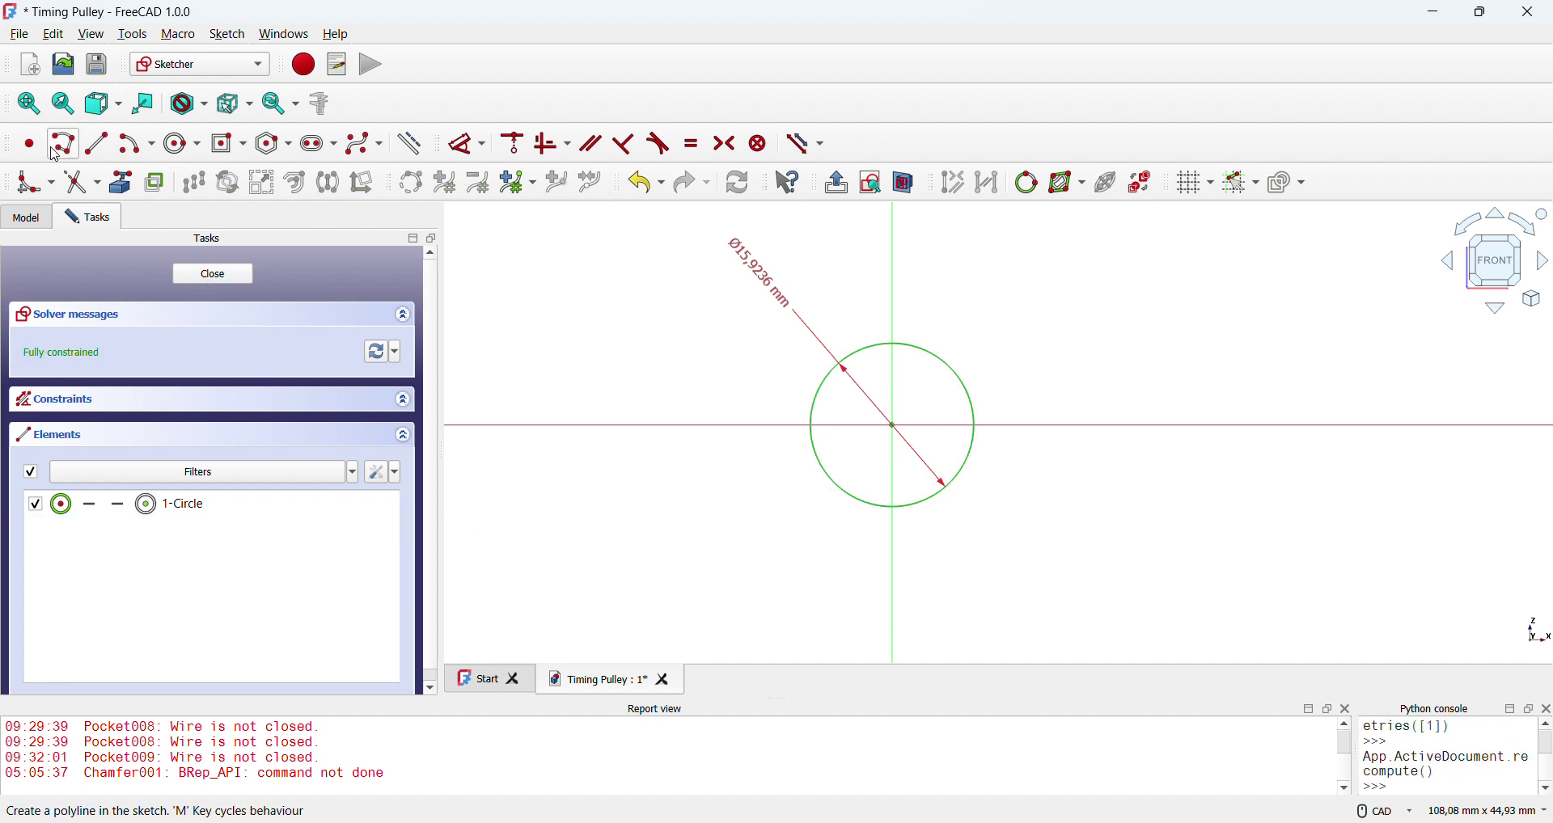
- Draw a second circle about 11.18 mm in diameter, centred on the origin inside the first circle
left_click(167, 150)
scroll(889, 404, "up", 5)
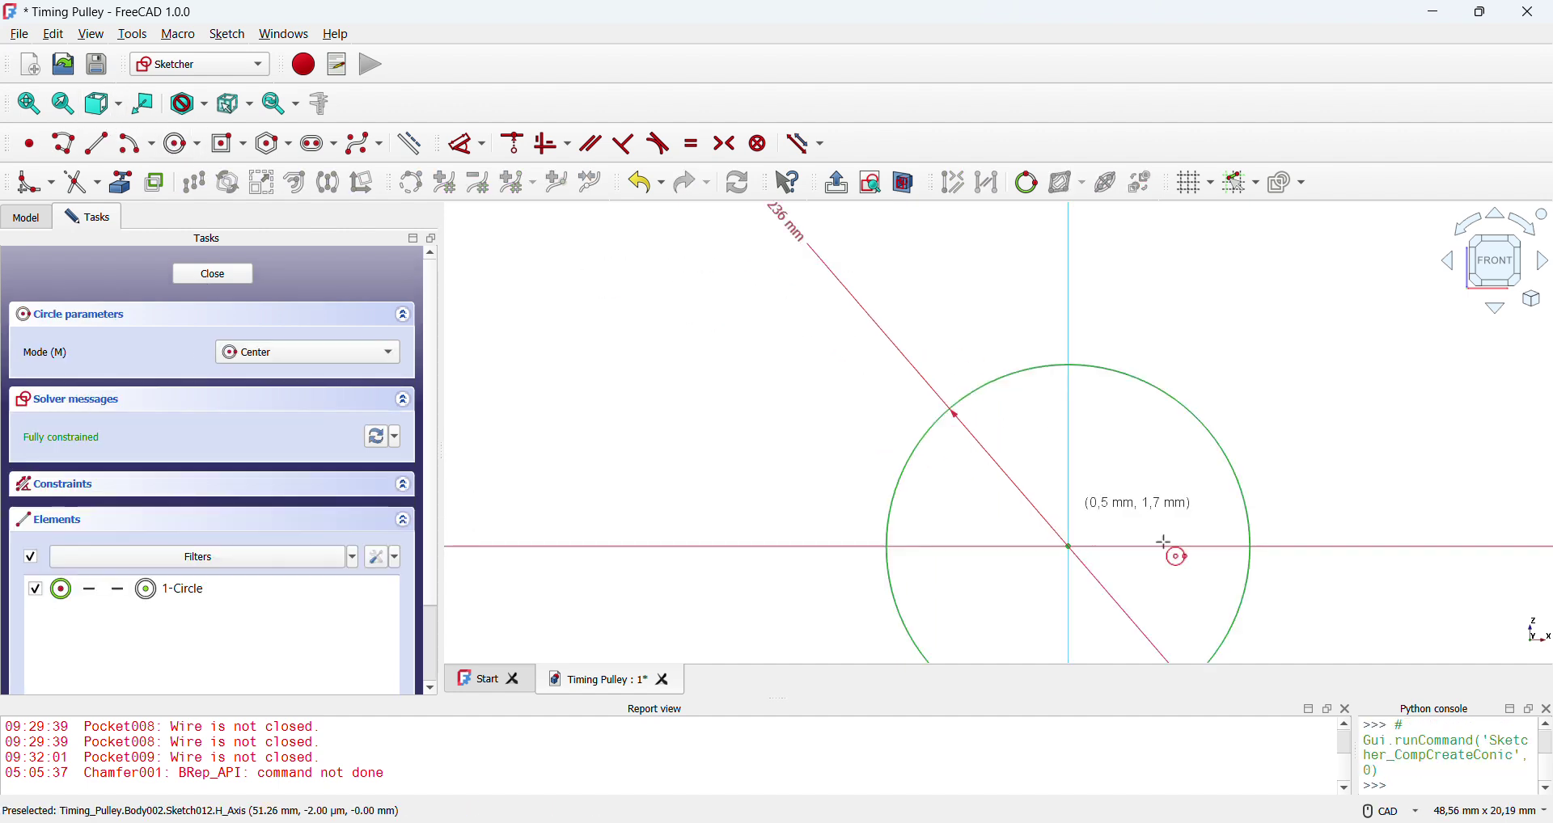
left_click(854, 305)
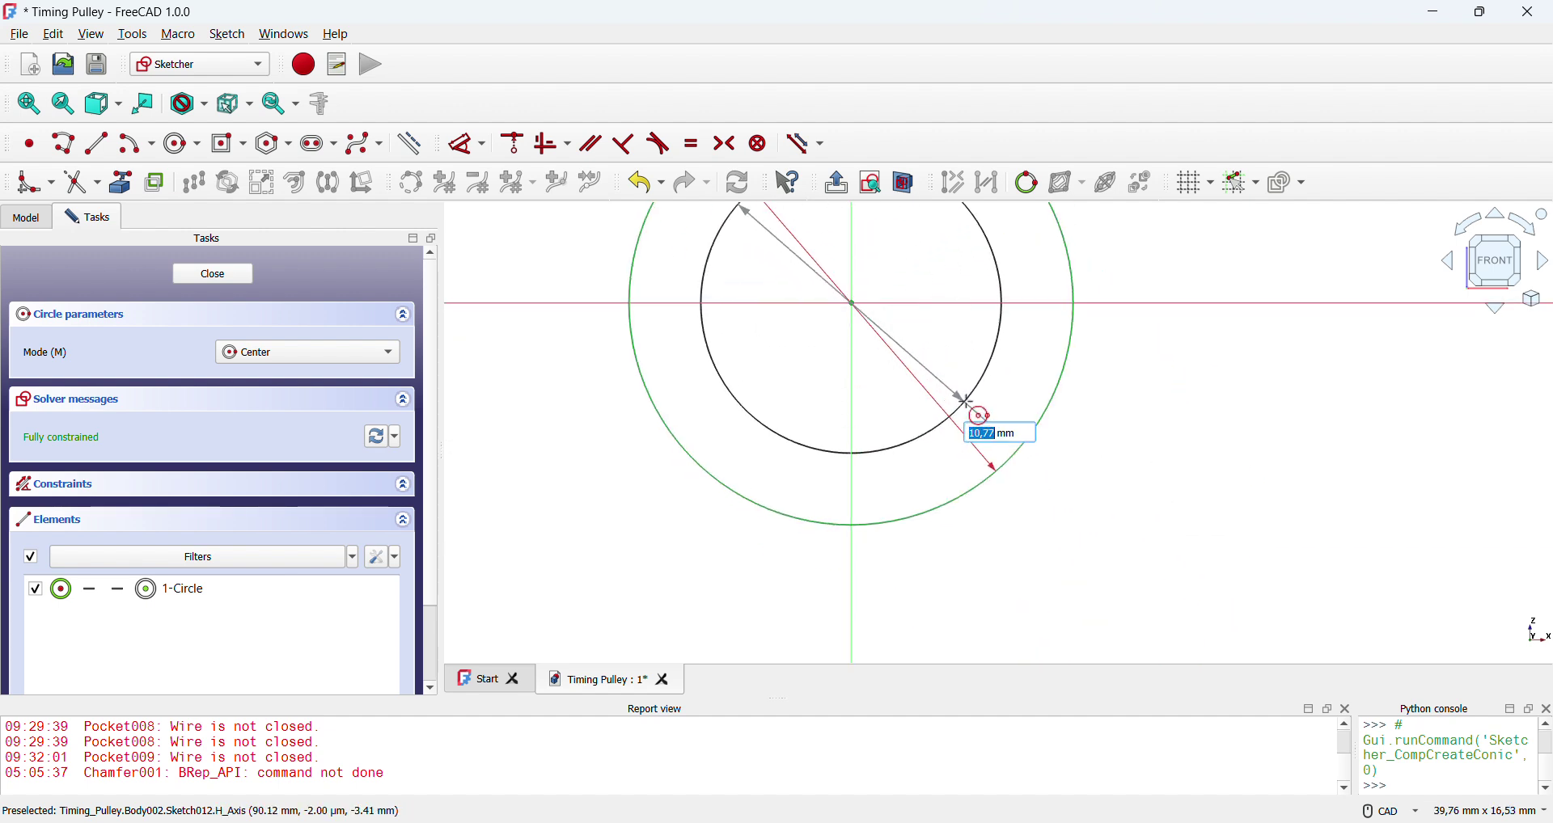
left_click(966, 416)
- Check the pitch line distance (PLD) on the gt2tooth.jpg drawing in the Firefox browser, and return to FreeCAD
left_click(952, 438)
left_click(806, 143)
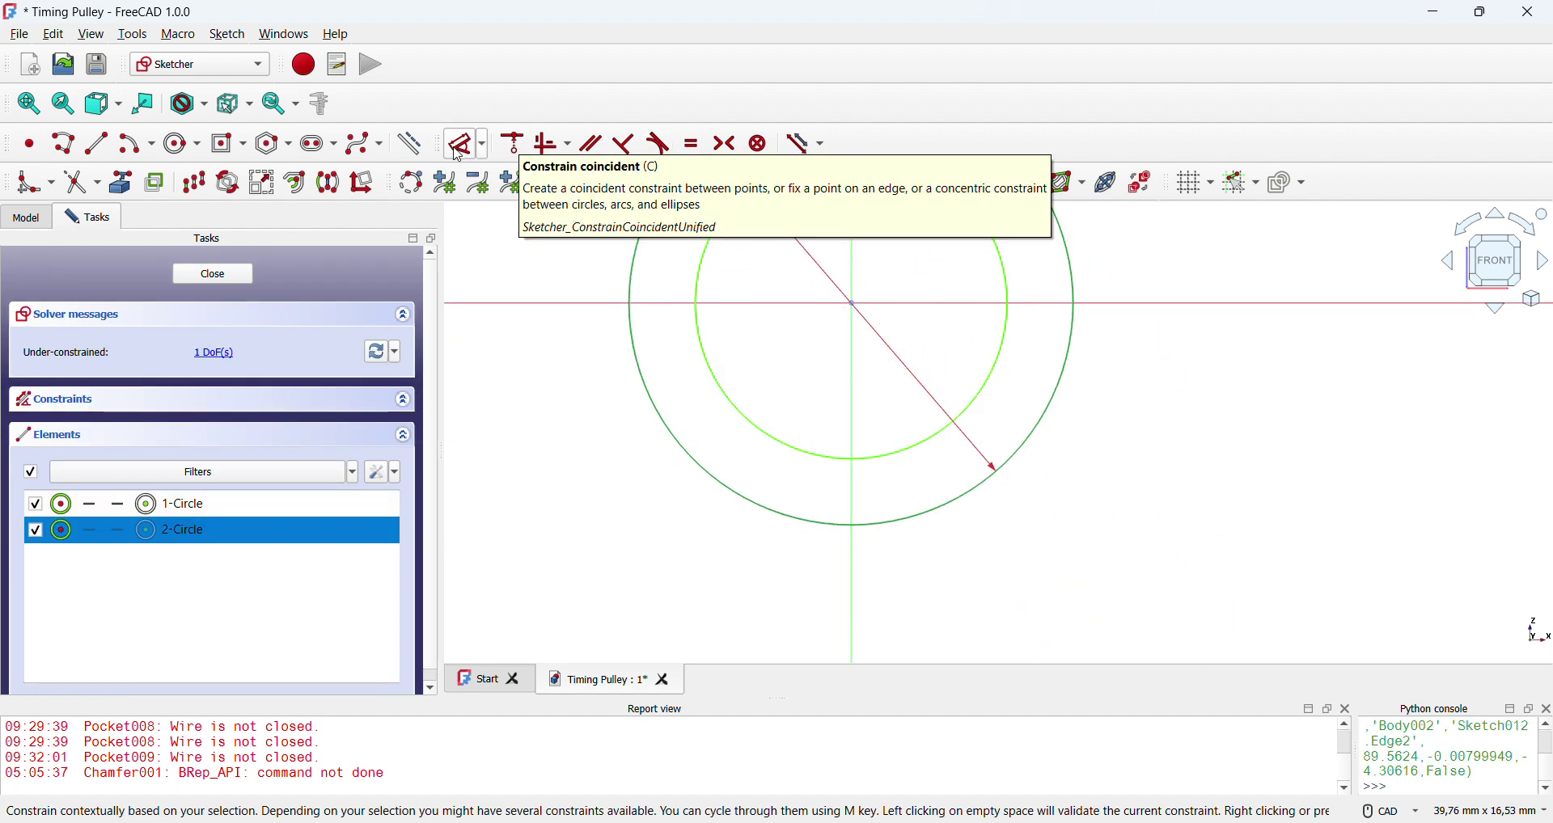
left_click(1244, 396)
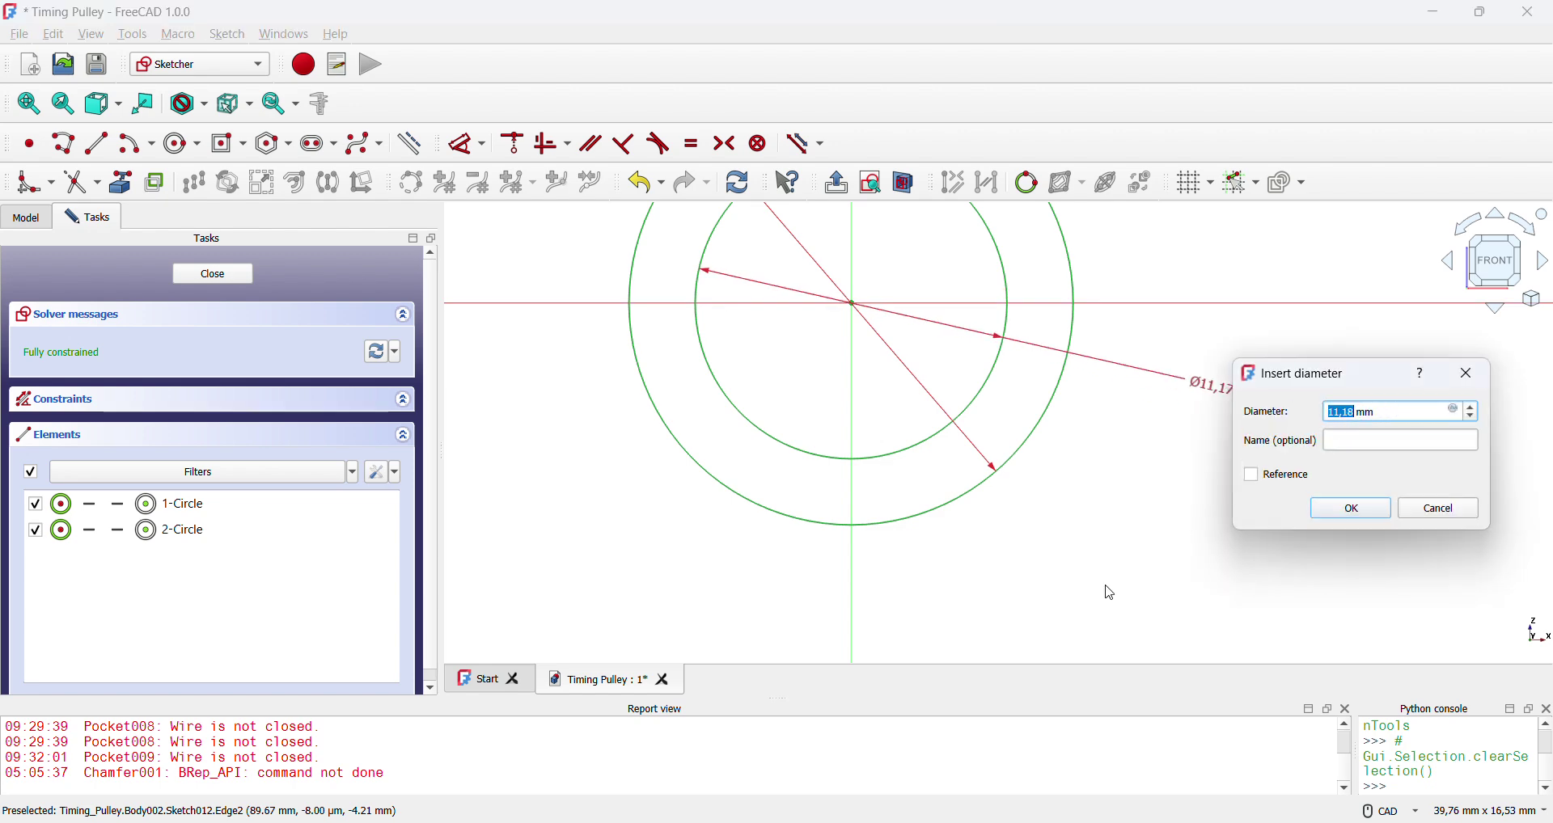
key("alt+Tab")
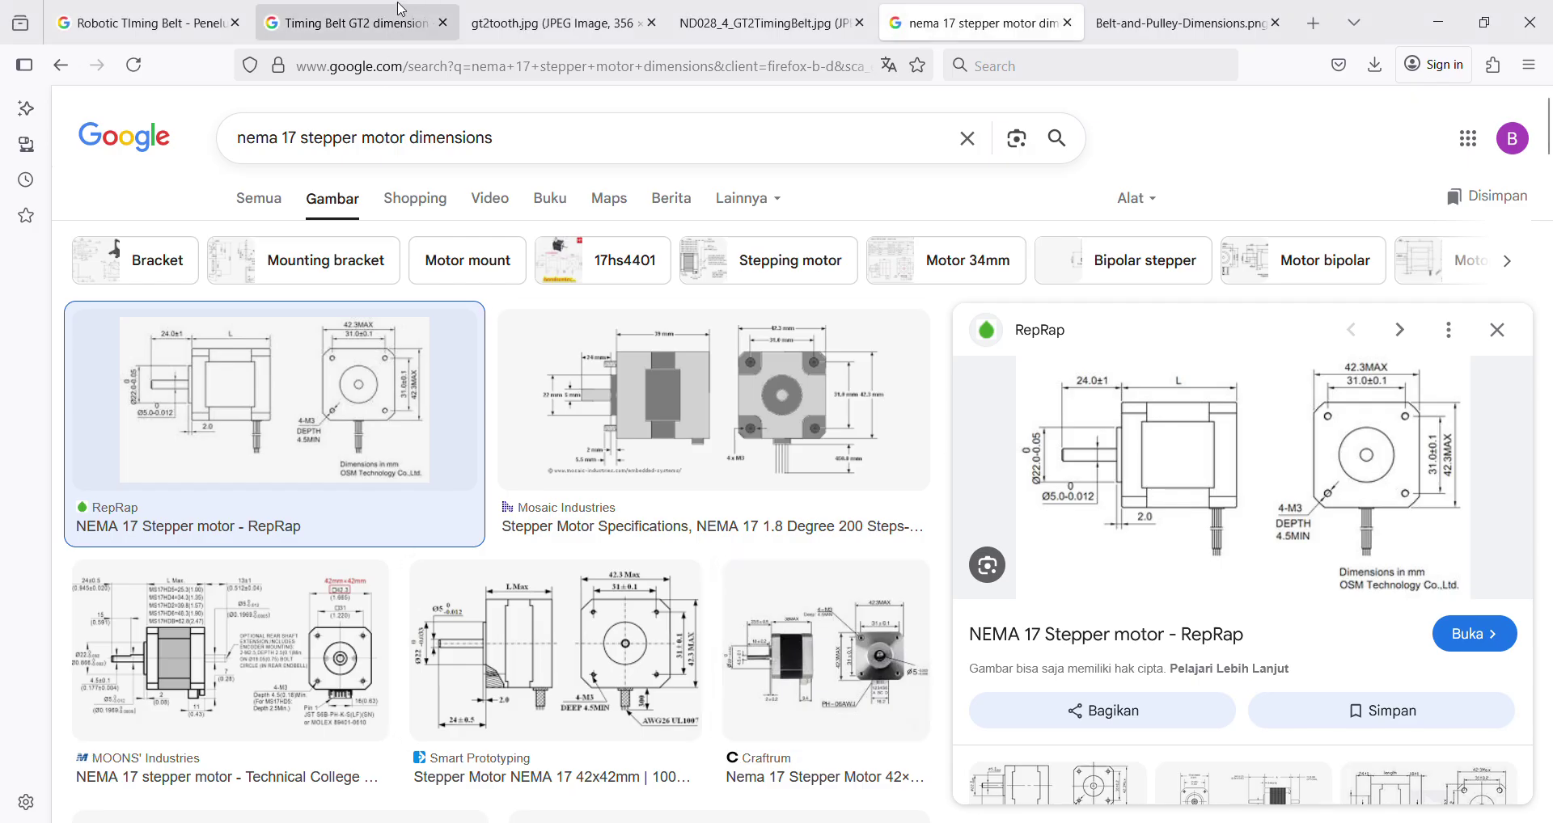
left_click(380, 24)
left_click(537, 16)
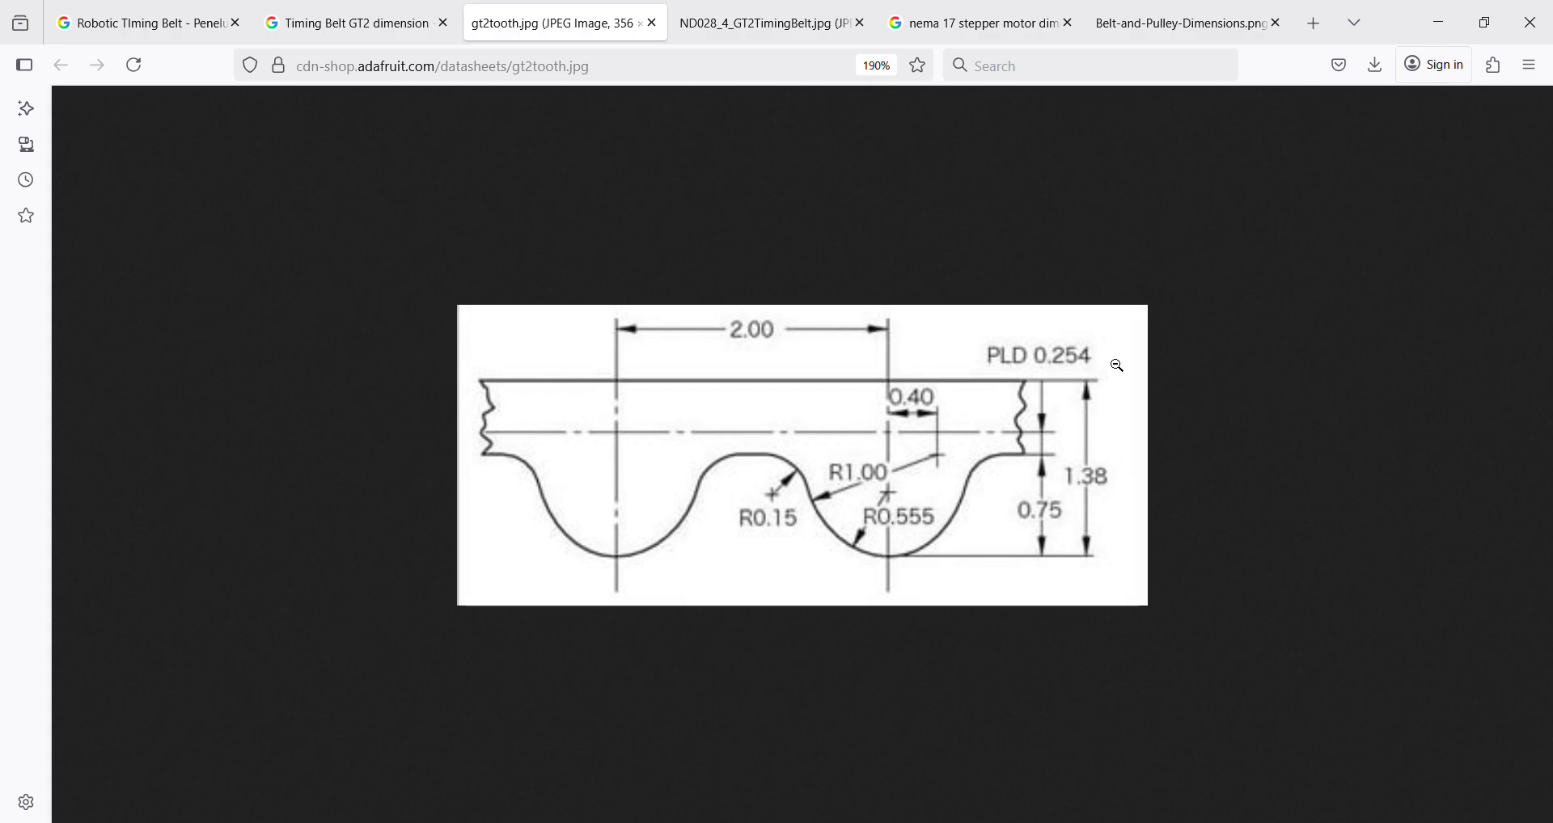
key("alt+Tab")
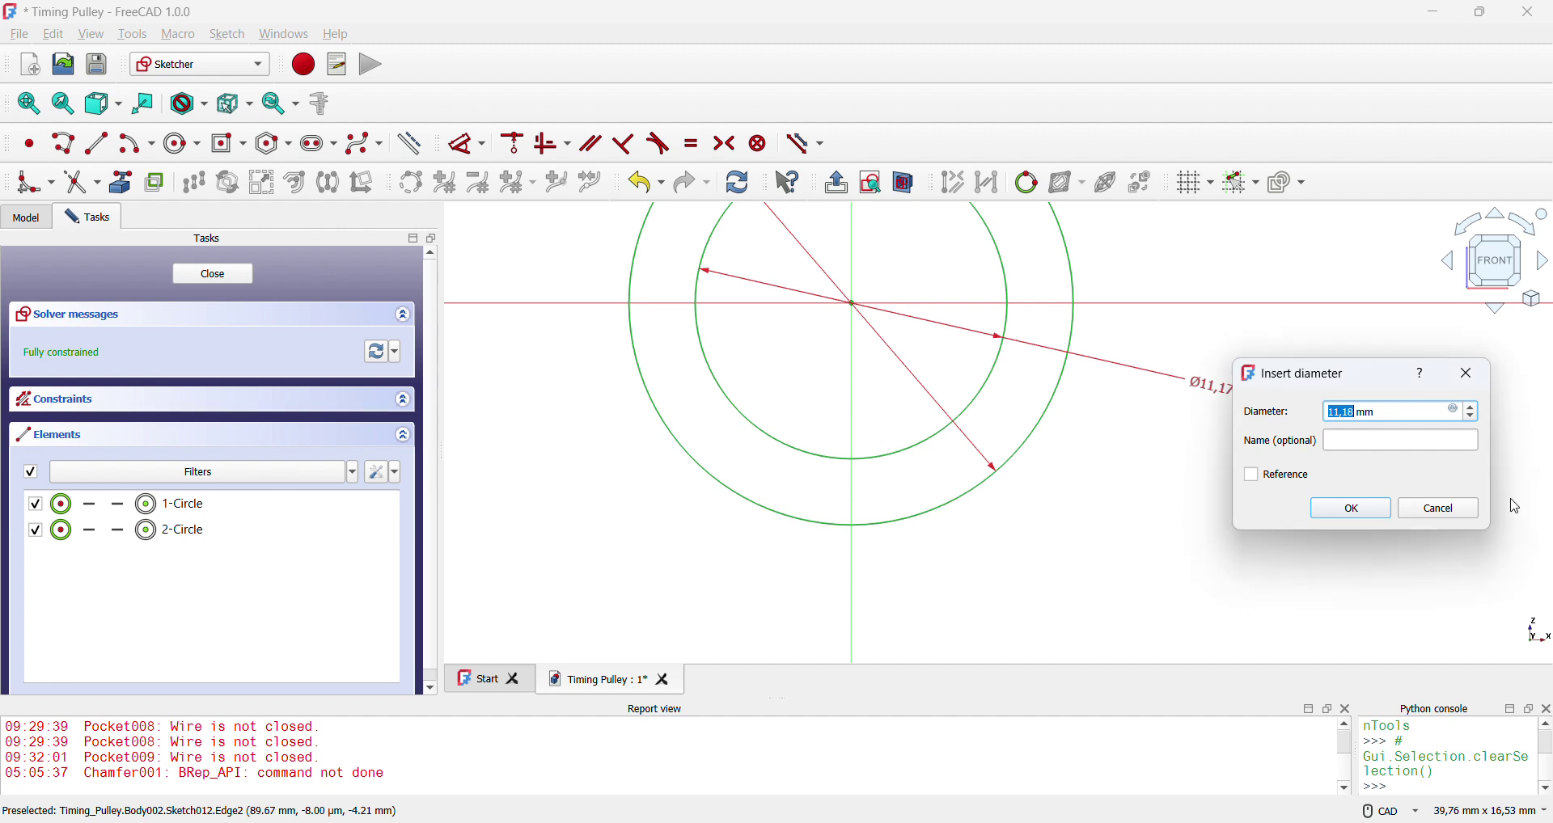
key("Escape")
- Constrain the inner circle's diameter to 15.4156 mm with an expression subtracting twice 0,254 from 15,9236
mouse_move(1226, 457)
middle_mouse_down()
mouse_move(1116, 623)
mouse_move(1453, 758)
middle_mouse_up()
scroll(1081, 485, "down", 3)
middle_click_drag(1081, 487, 1024, 502)
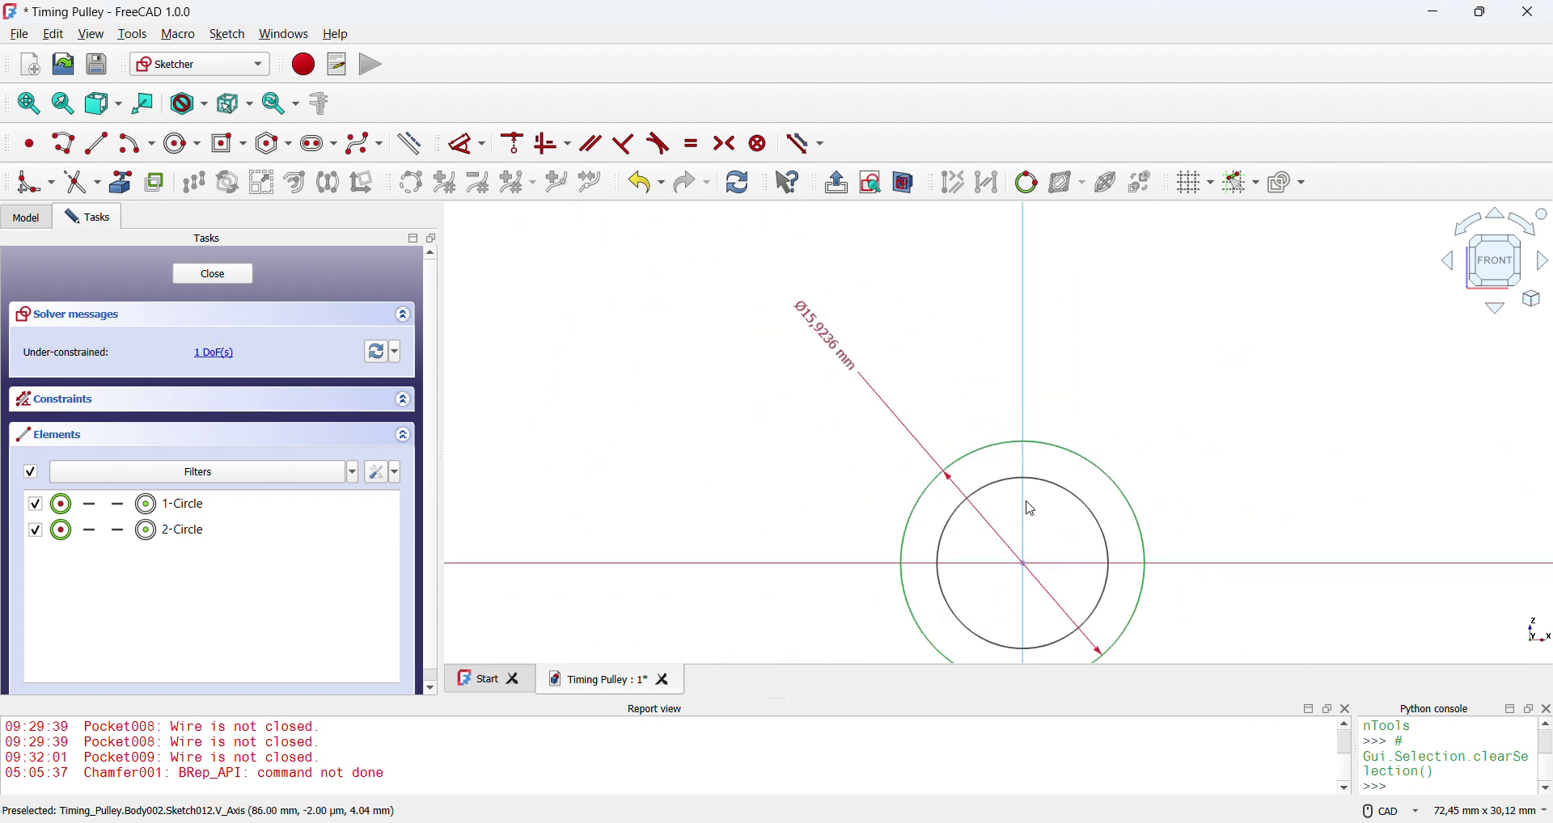
left_click(1068, 492)
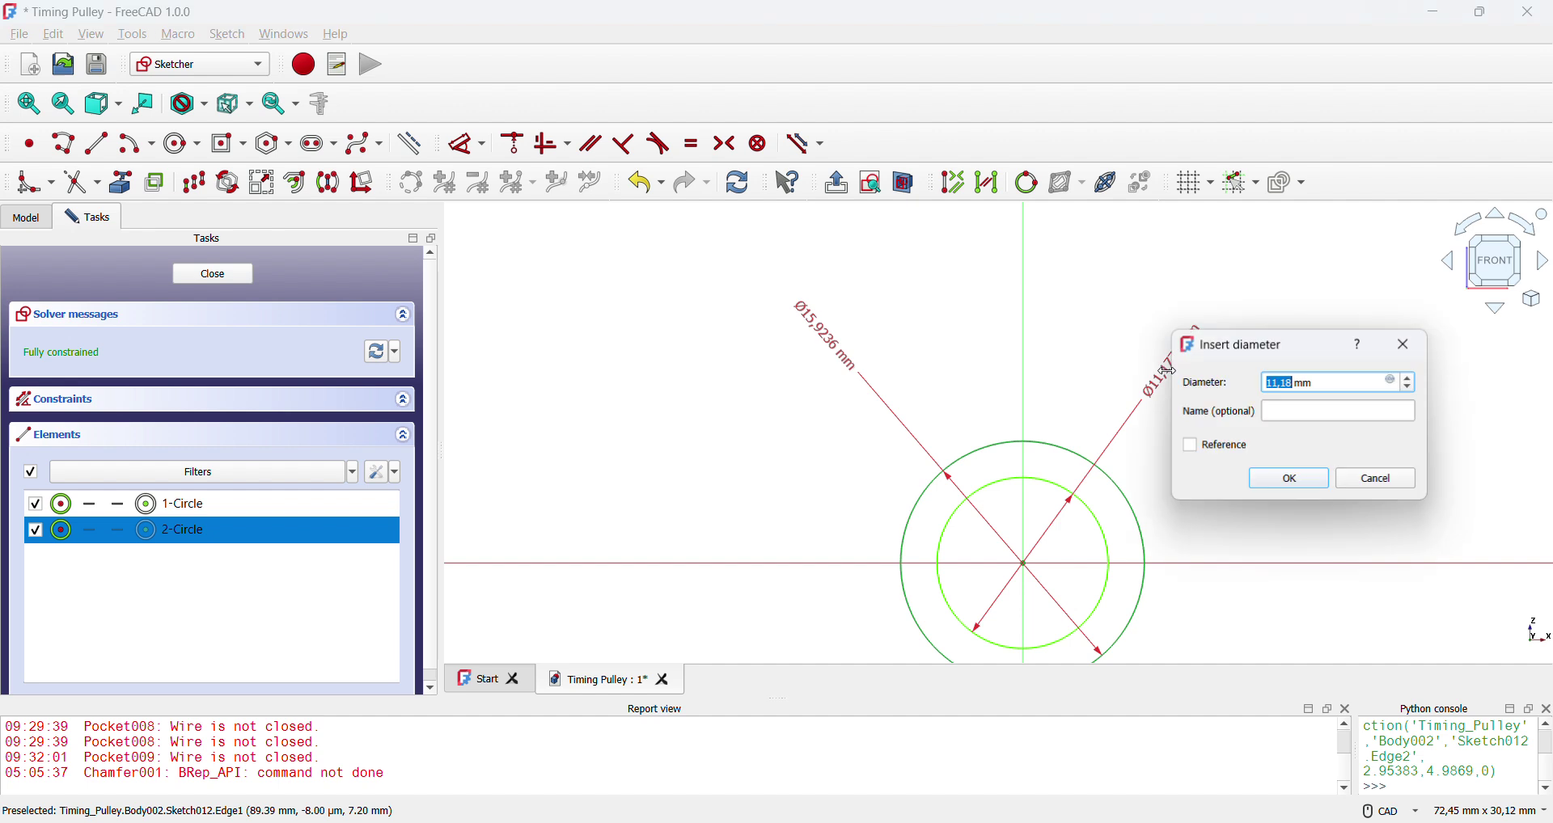
left_click(1392, 380)
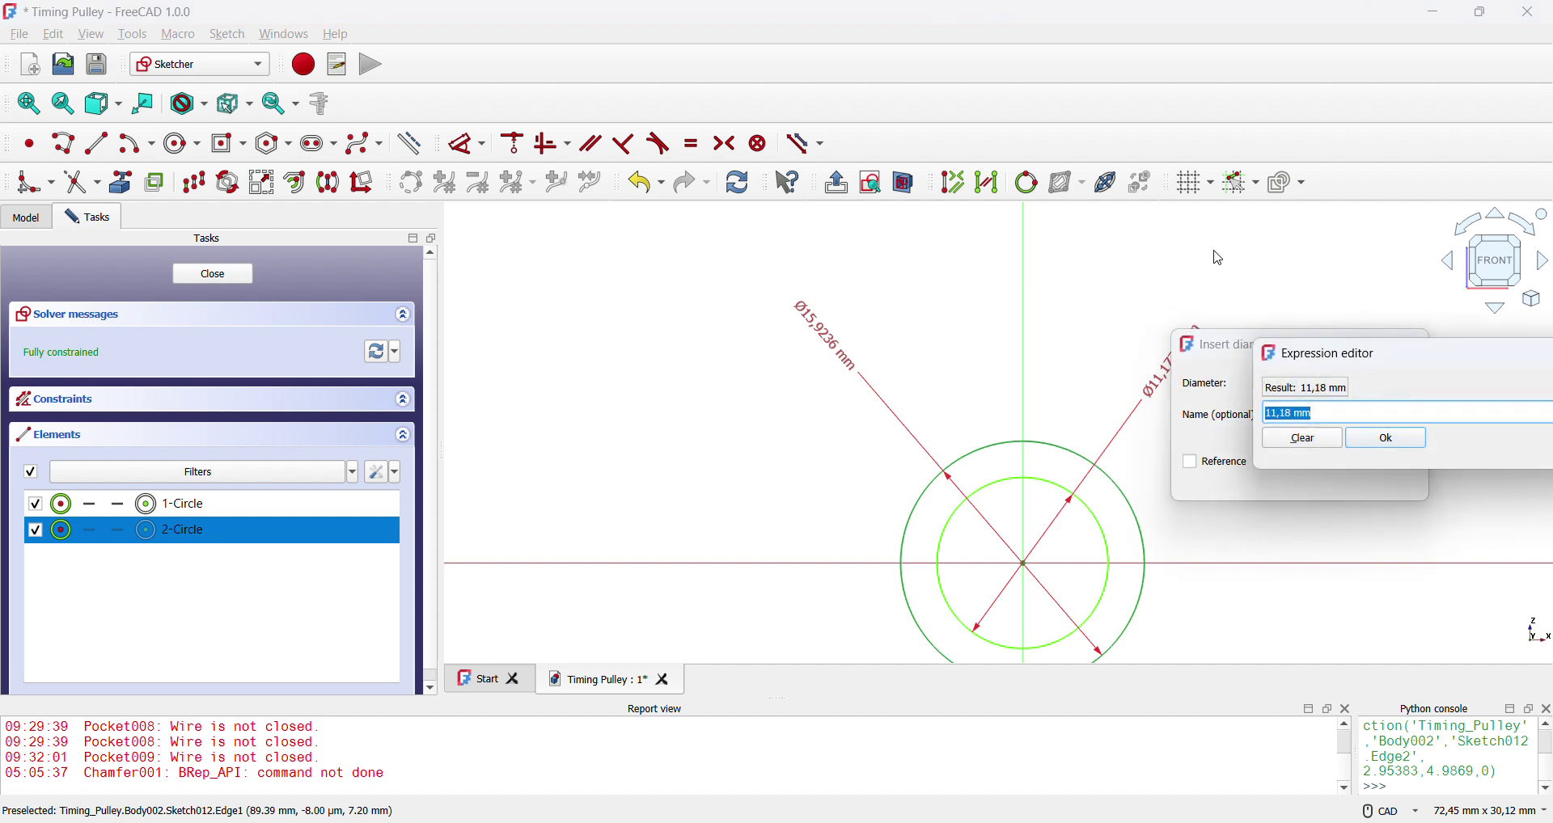
type("15.")
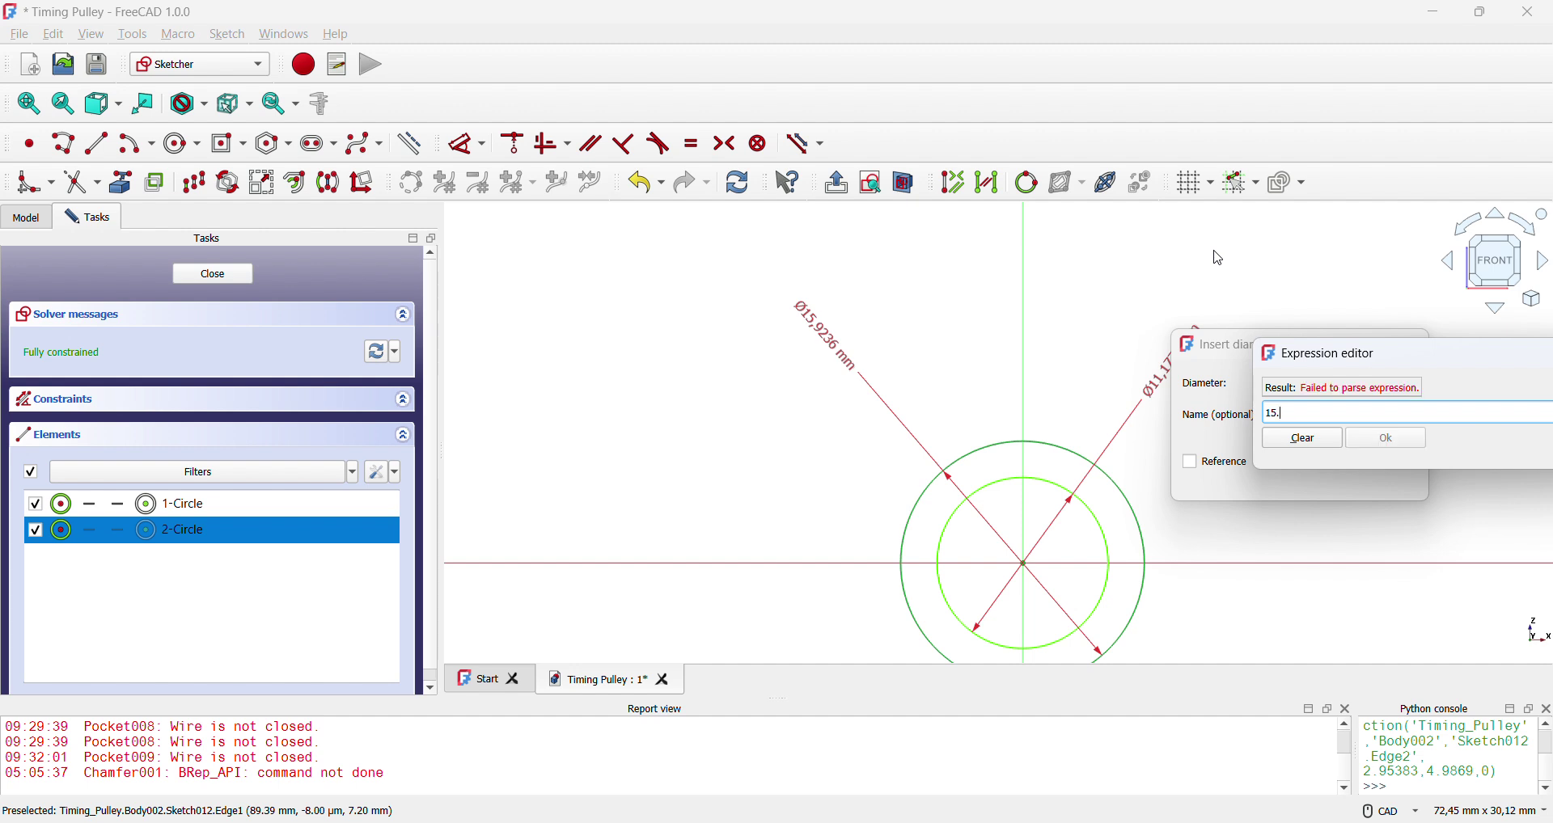
type("9")
type("236")
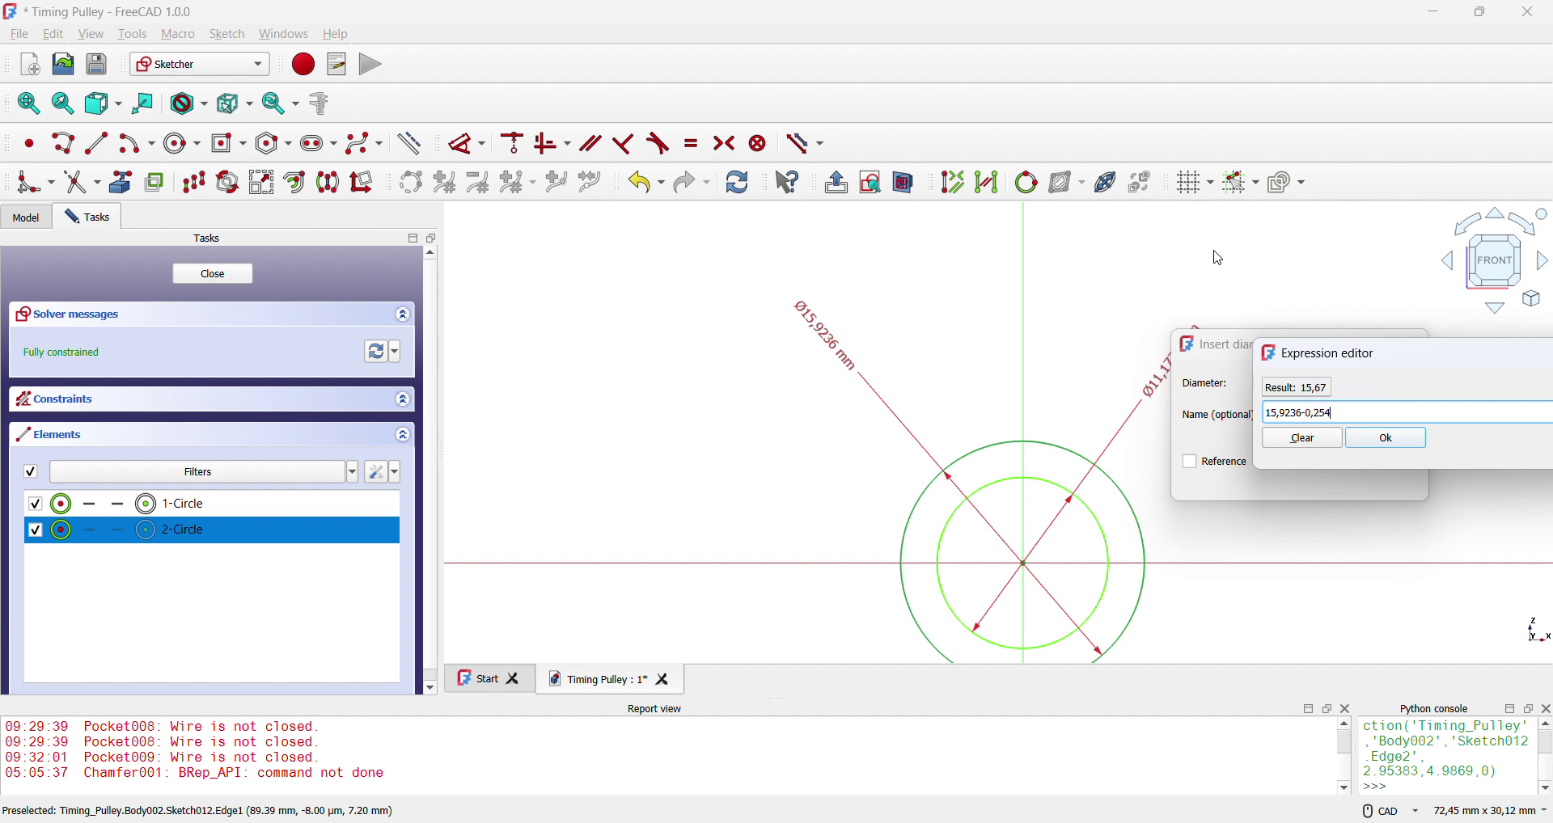
type("-0,254")
left_click(1412, 445)
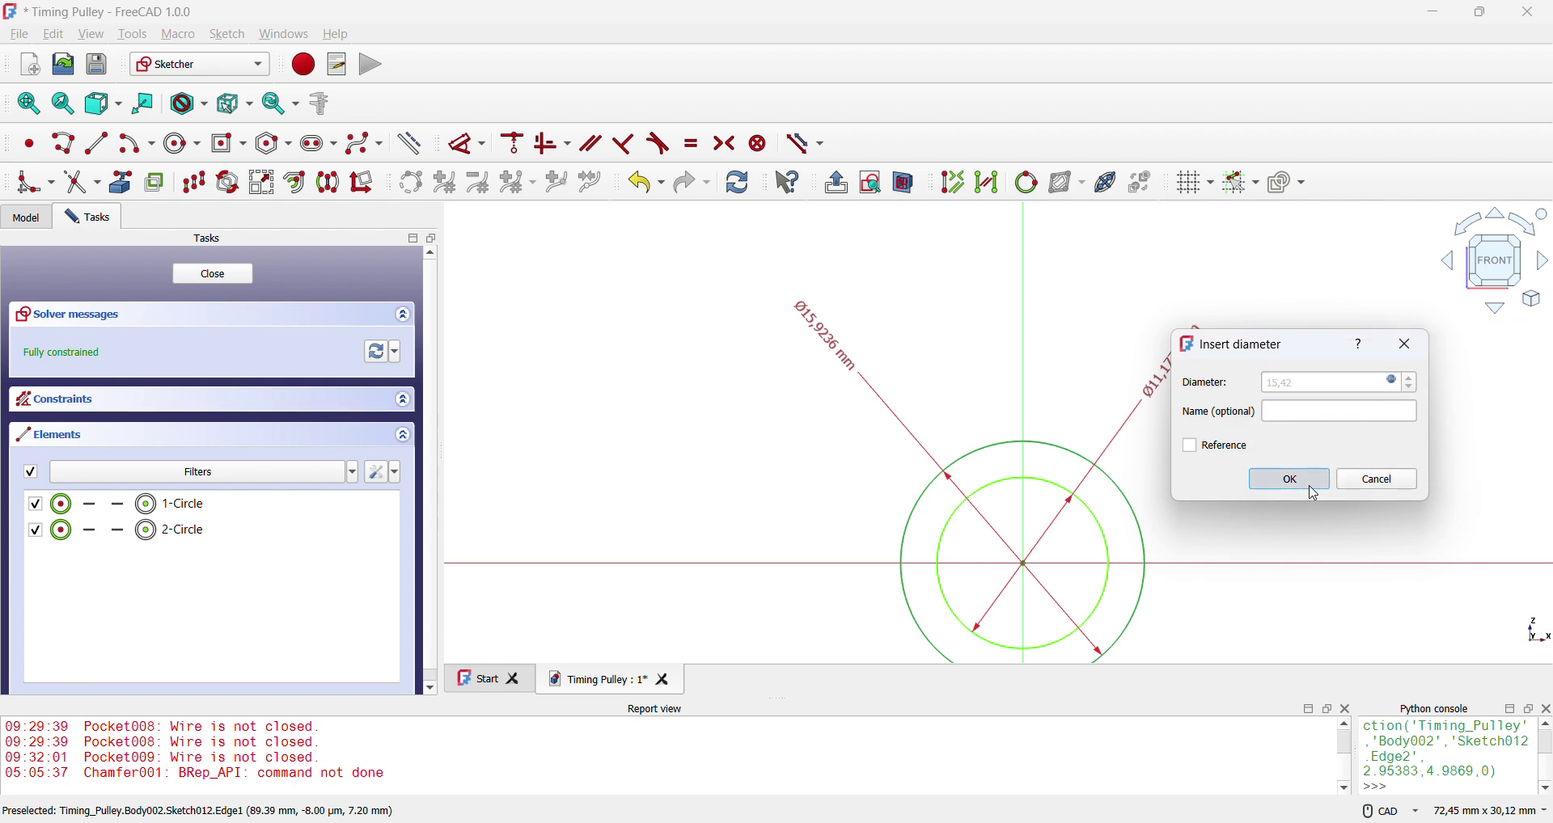
left_click(1310, 485)
key("alt+Tab")
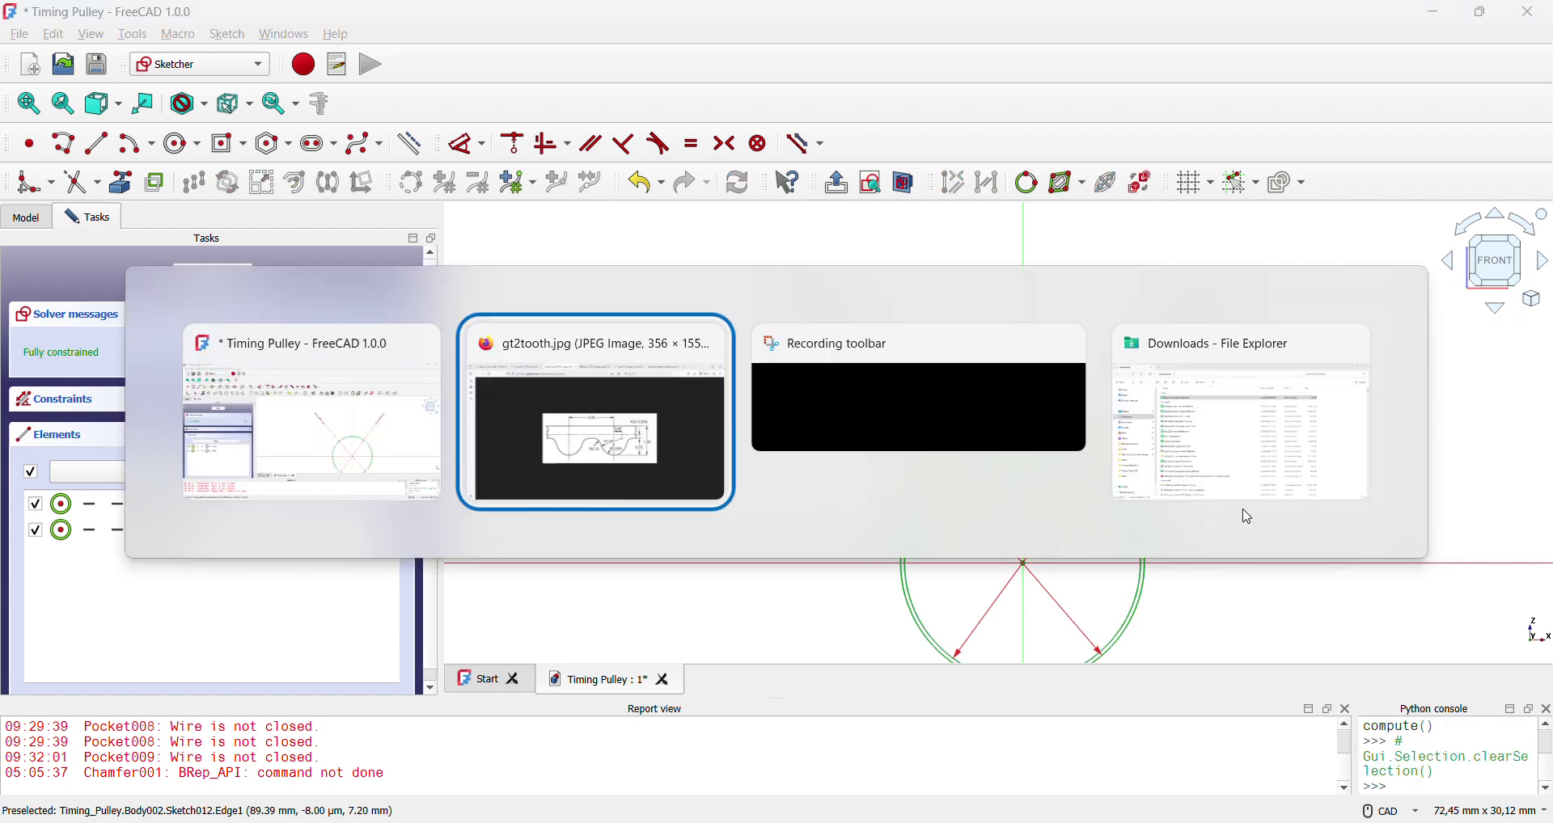
key("alt+Tab")
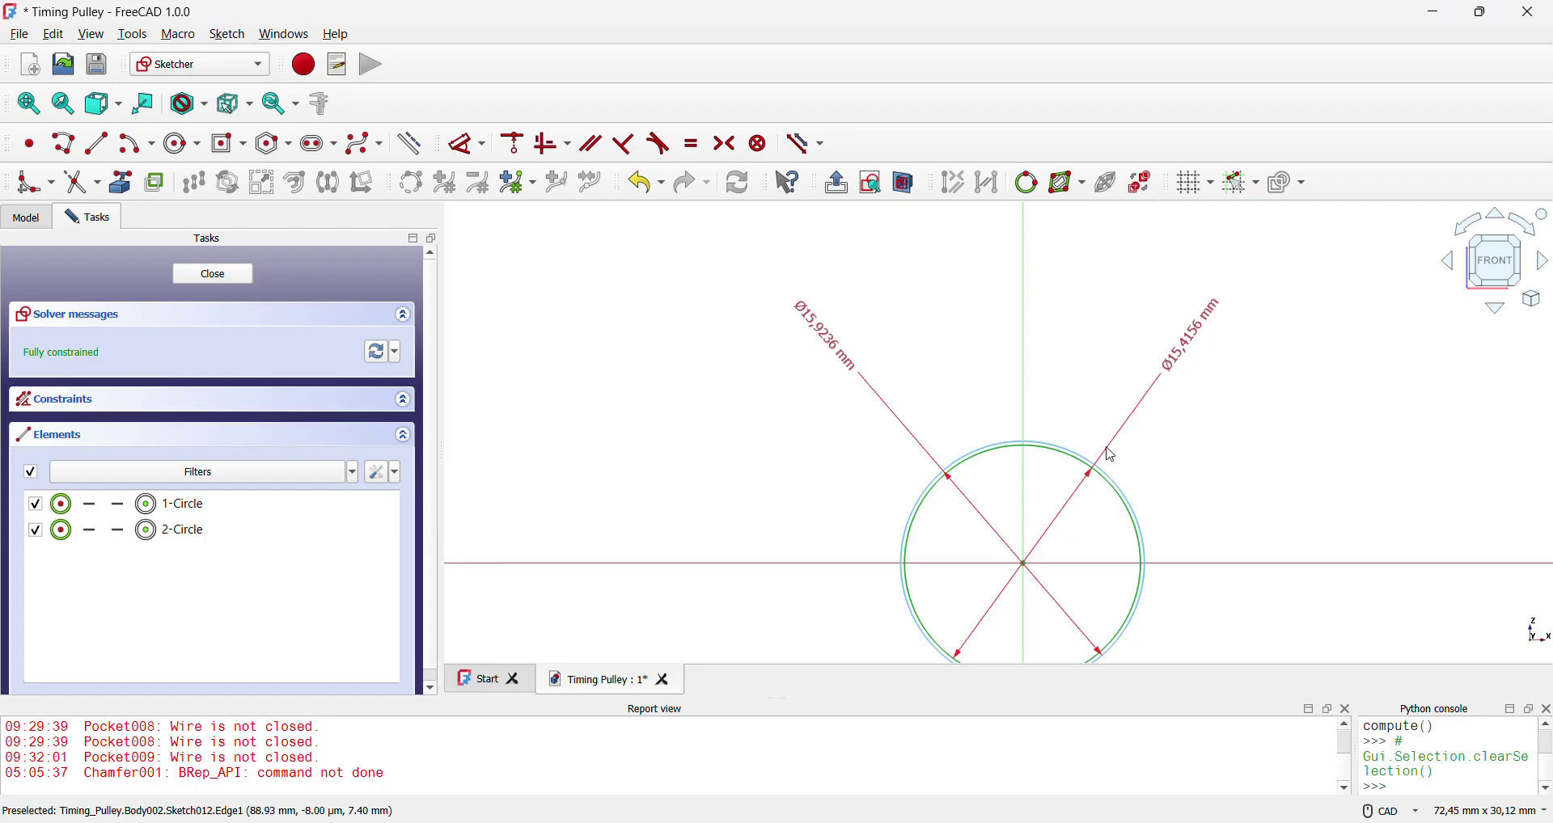
- Inspect the inner circle's diameter dimension without changing it, and close the sketch
scroll(953, 422, "down", 1)
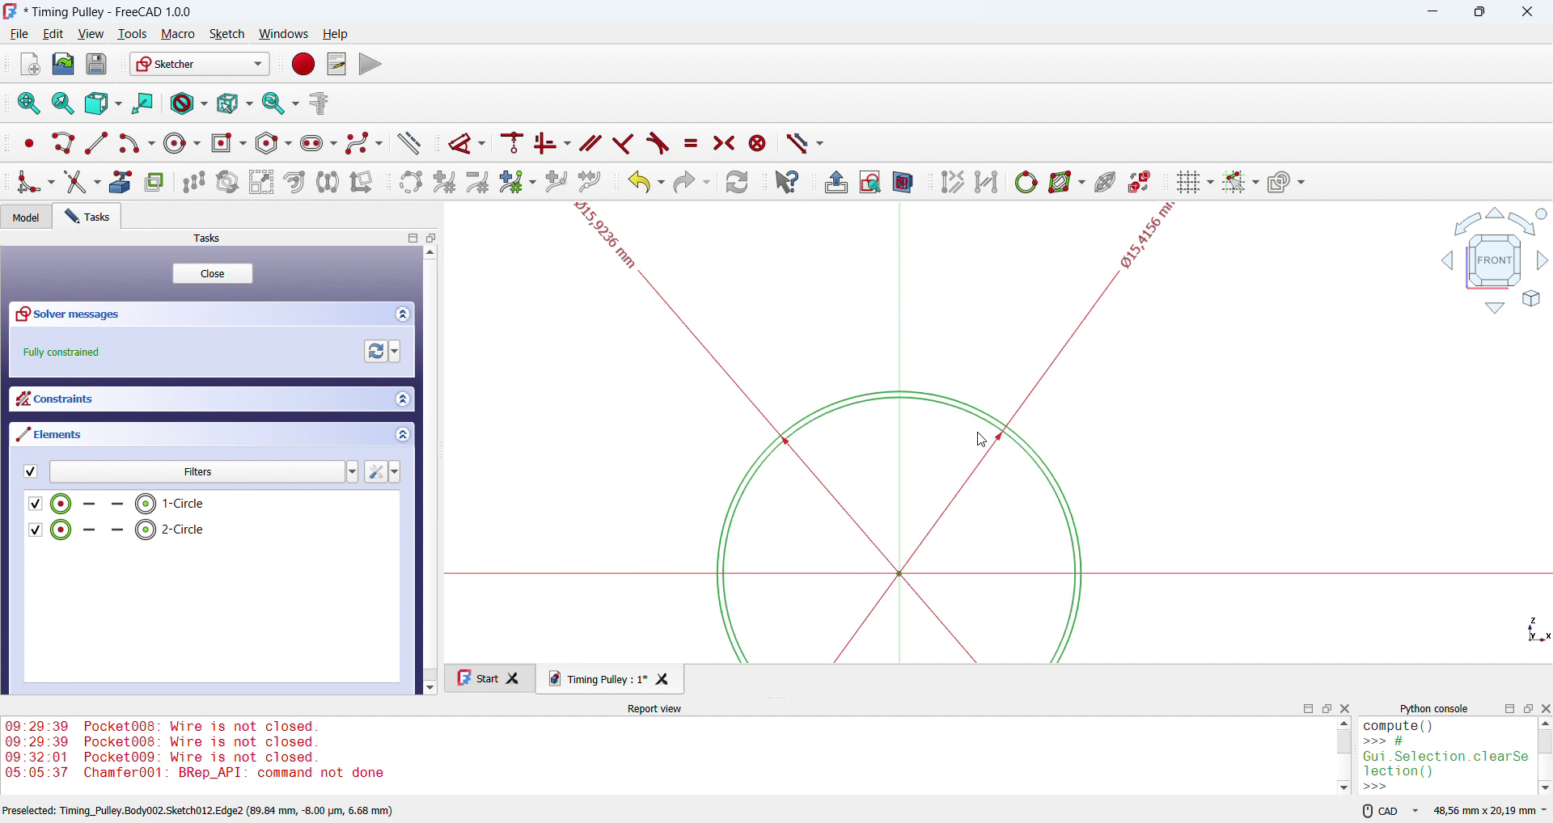
scroll(982, 427, "down", 2)
left_click(1069, 353)
double_click(1069, 352)
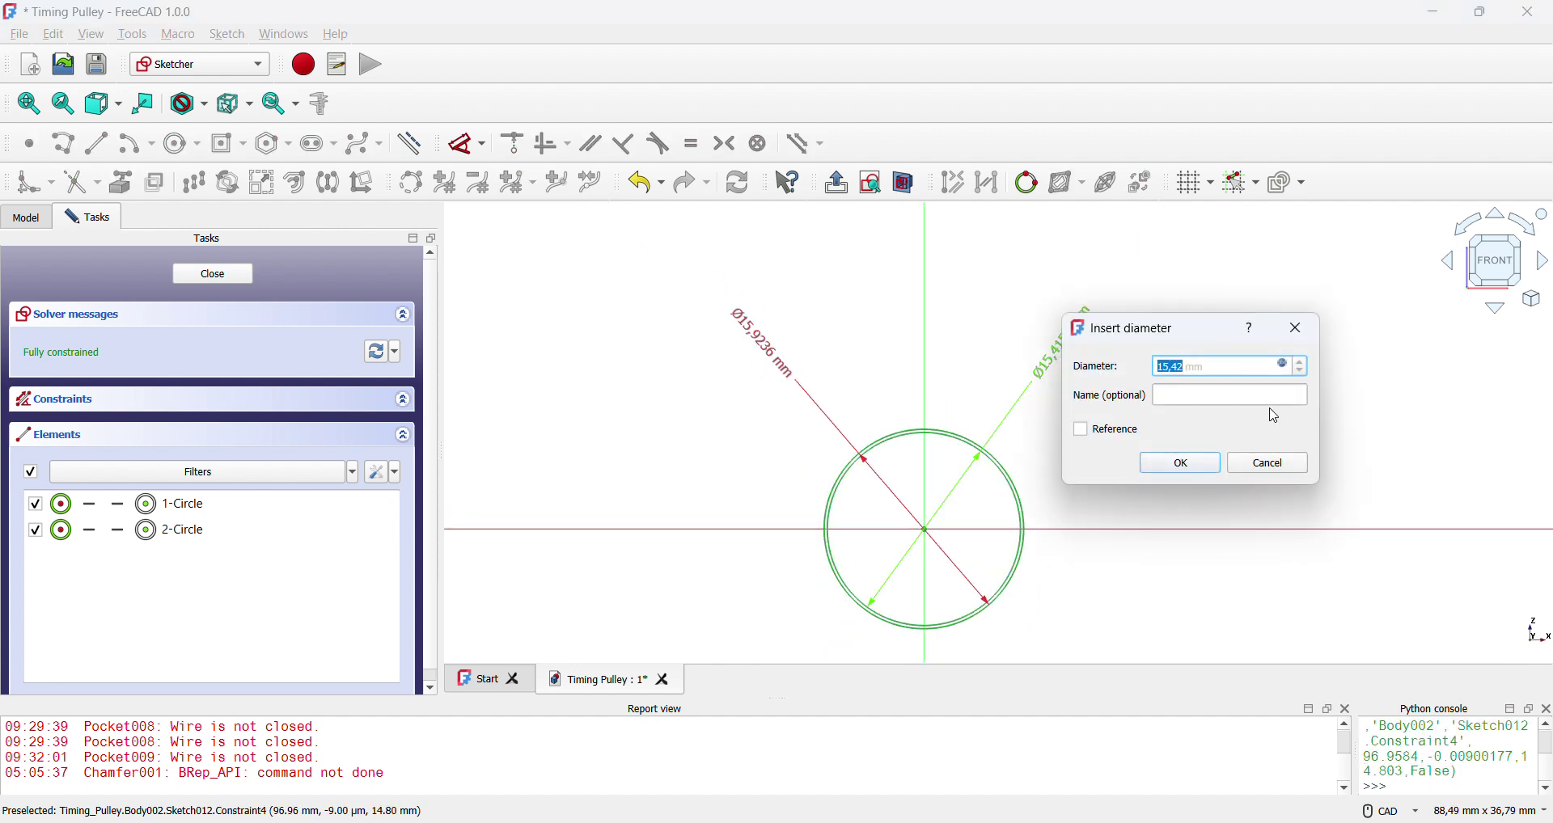
left_click(1235, 473)
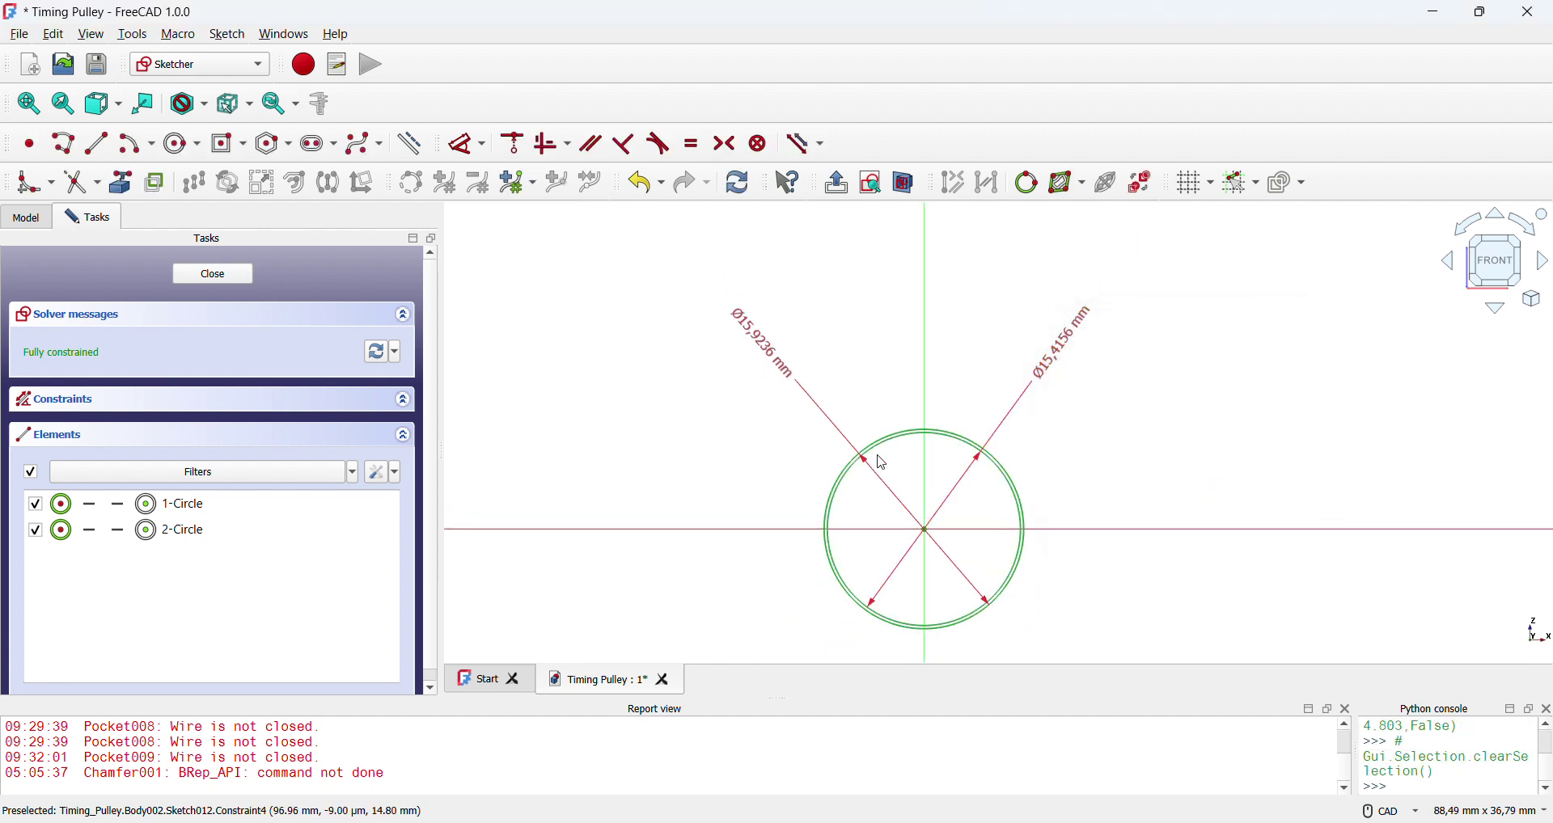
left_click(171, 278)
left_click(448, 333)
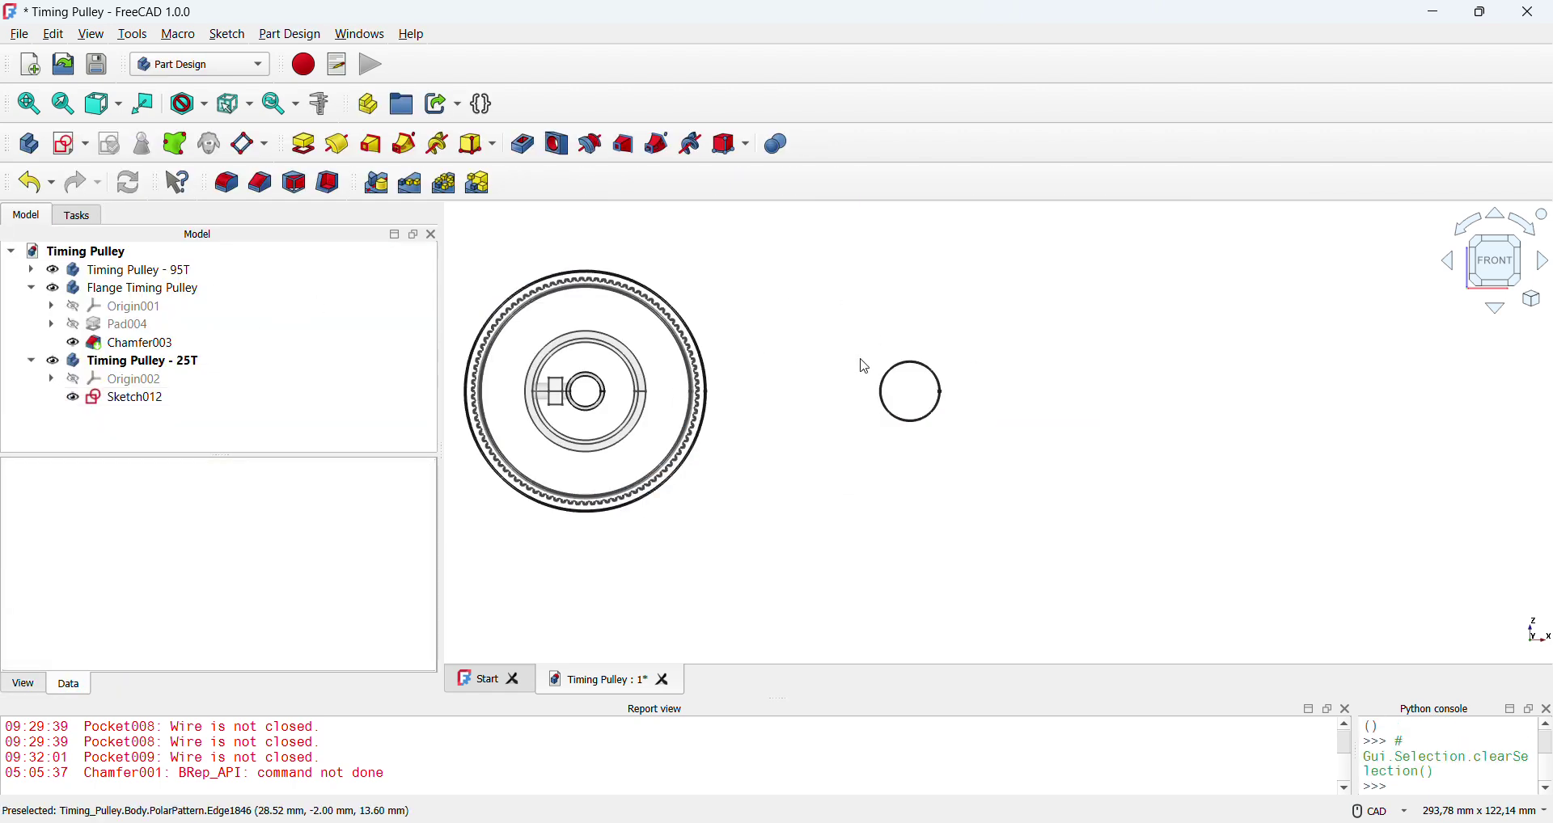
- Examine the 25T circle sketch's position relative to the 95T pulley and its flange, from the right side and at an angle
key("3")
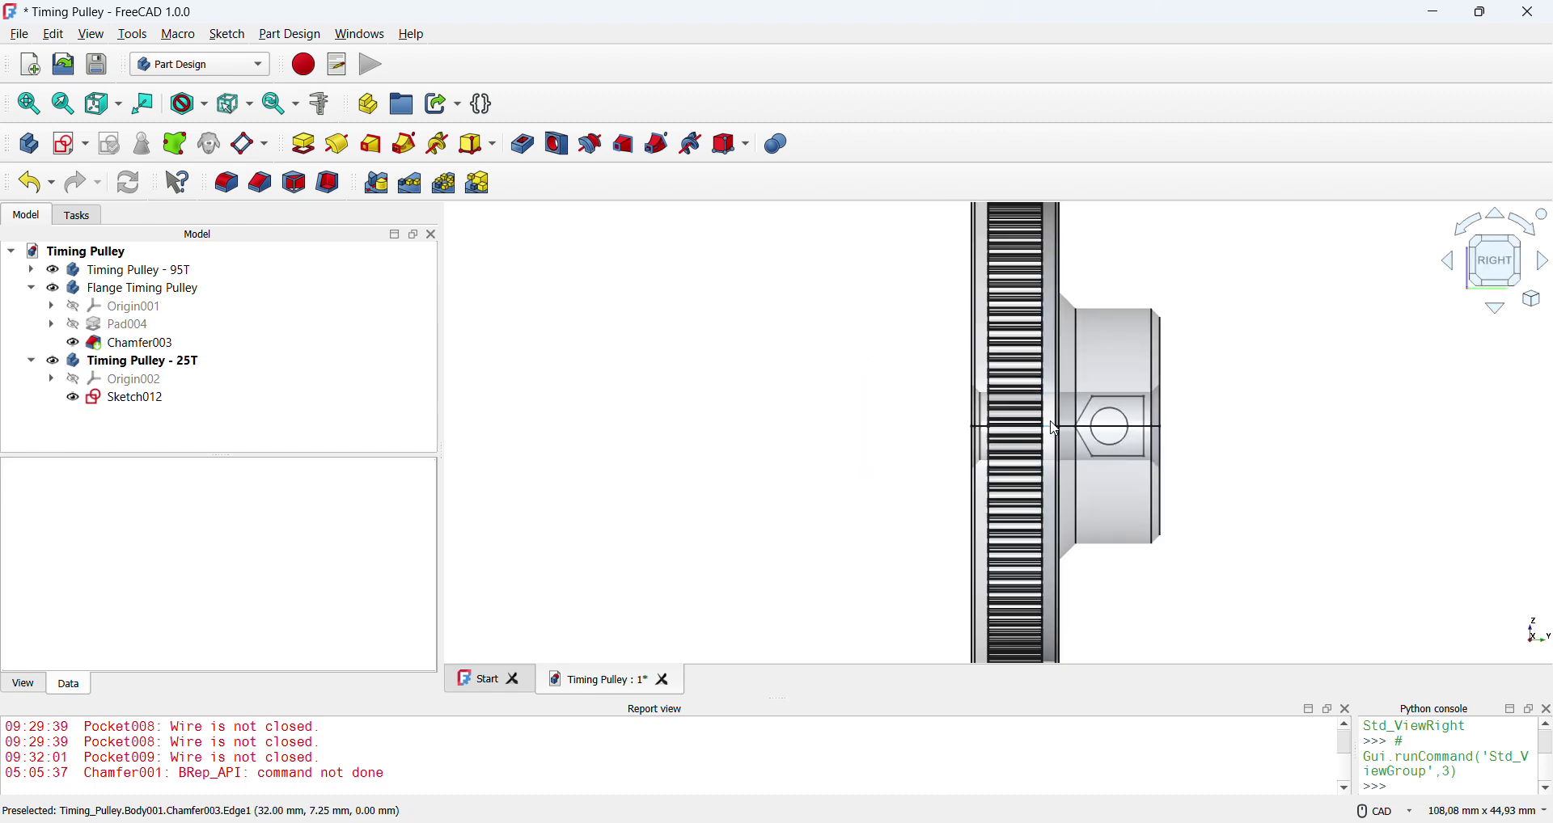
left_click(134, 397)
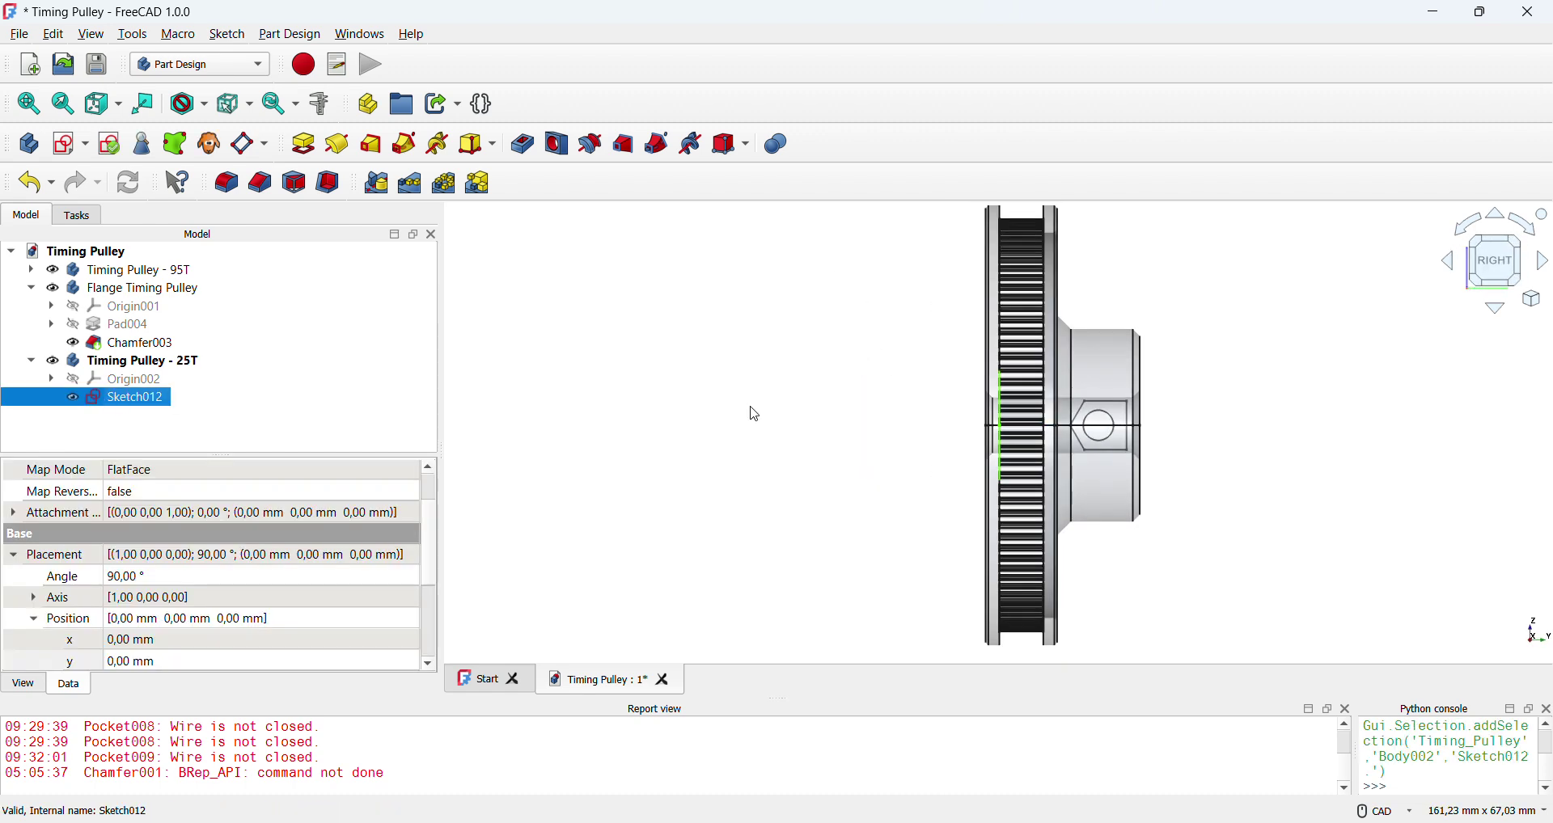
left_click(939, 360)
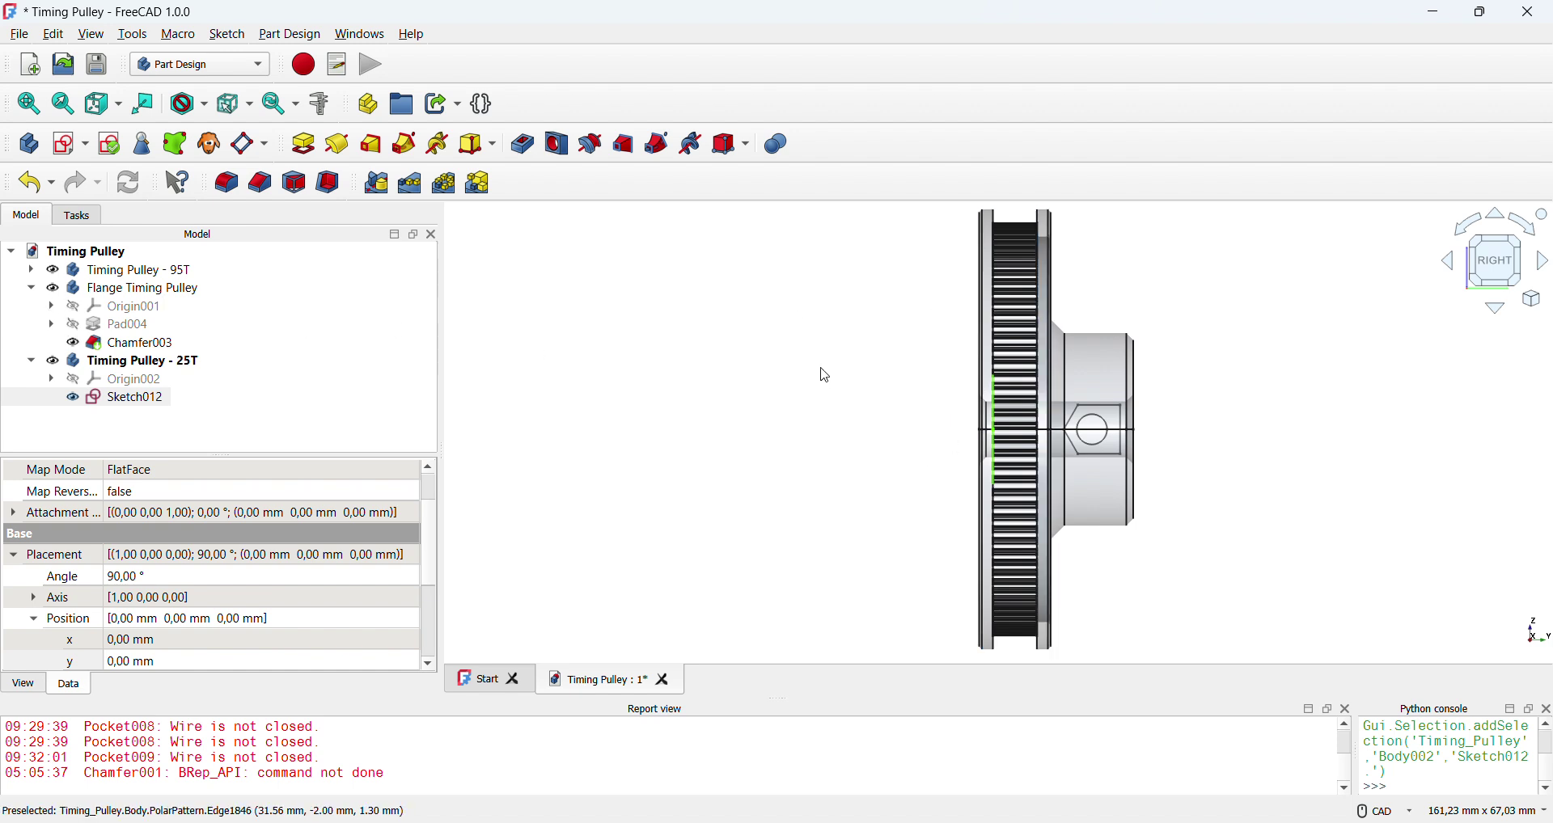
left_click(712, 334)
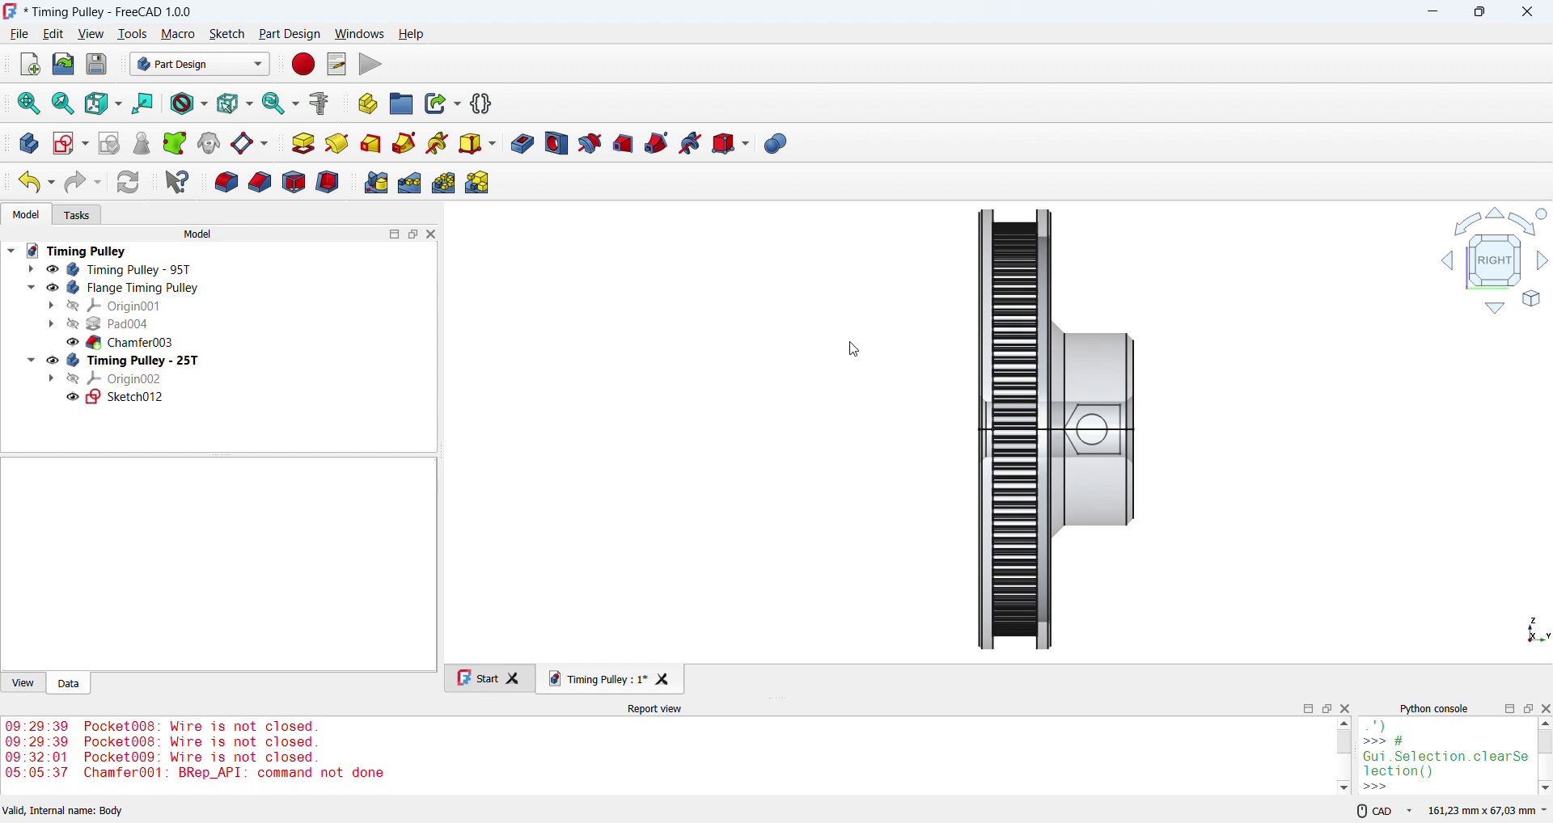
mouse_move(897, 362)
middle_mouse_down()
mouse_move(1040, 382)
mouse_move(1040, 364)
middle_mouse_up()
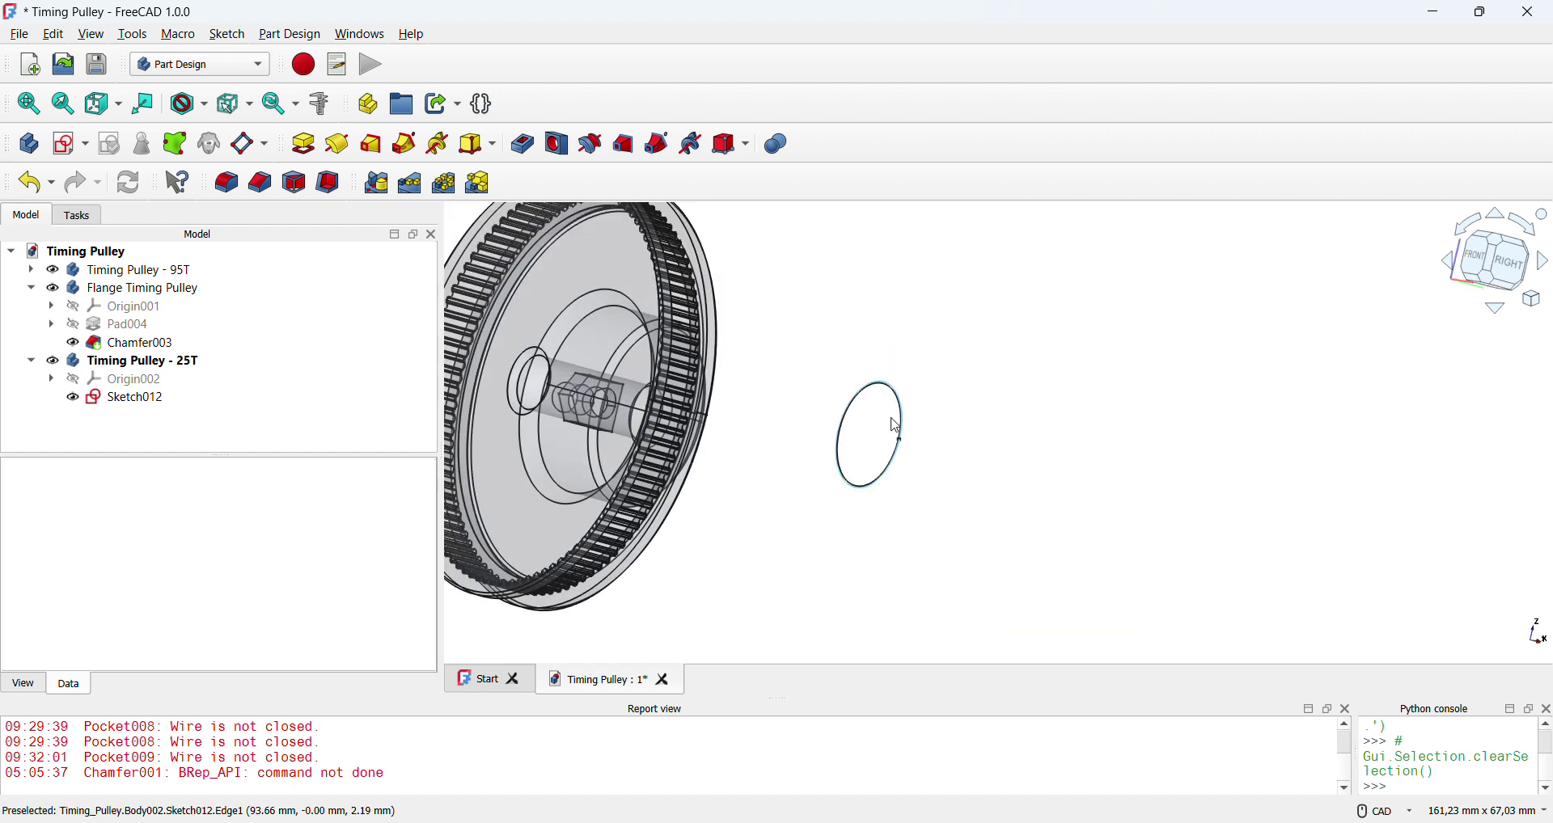
key("3")
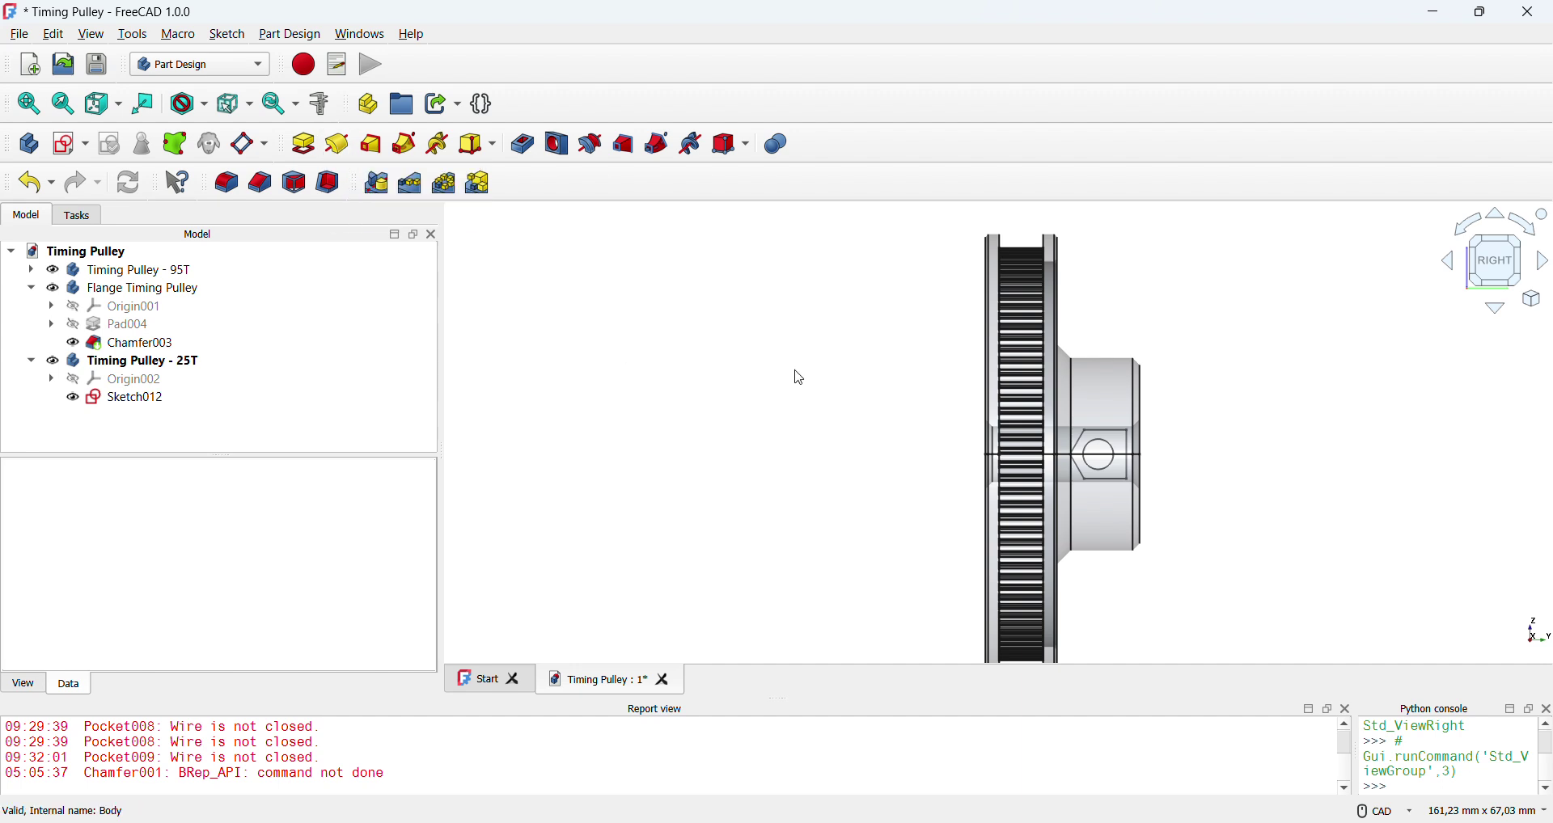
middle_click_drag(612, 331, 788, 372)
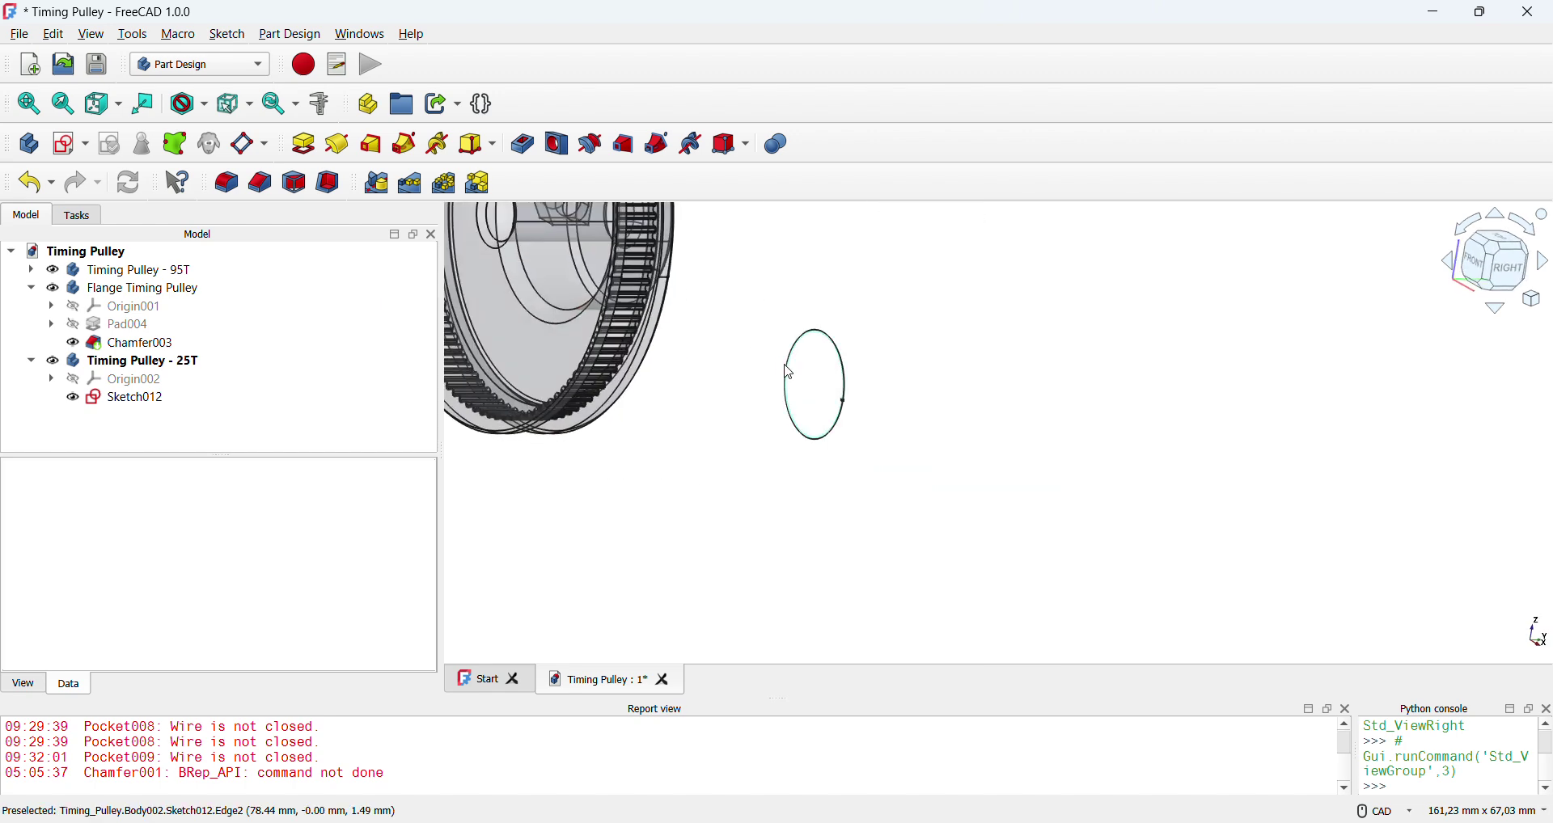
- Create a new sketch on the YZ base plane of the Timing Pulley - 25T body
left_click(70, 144)
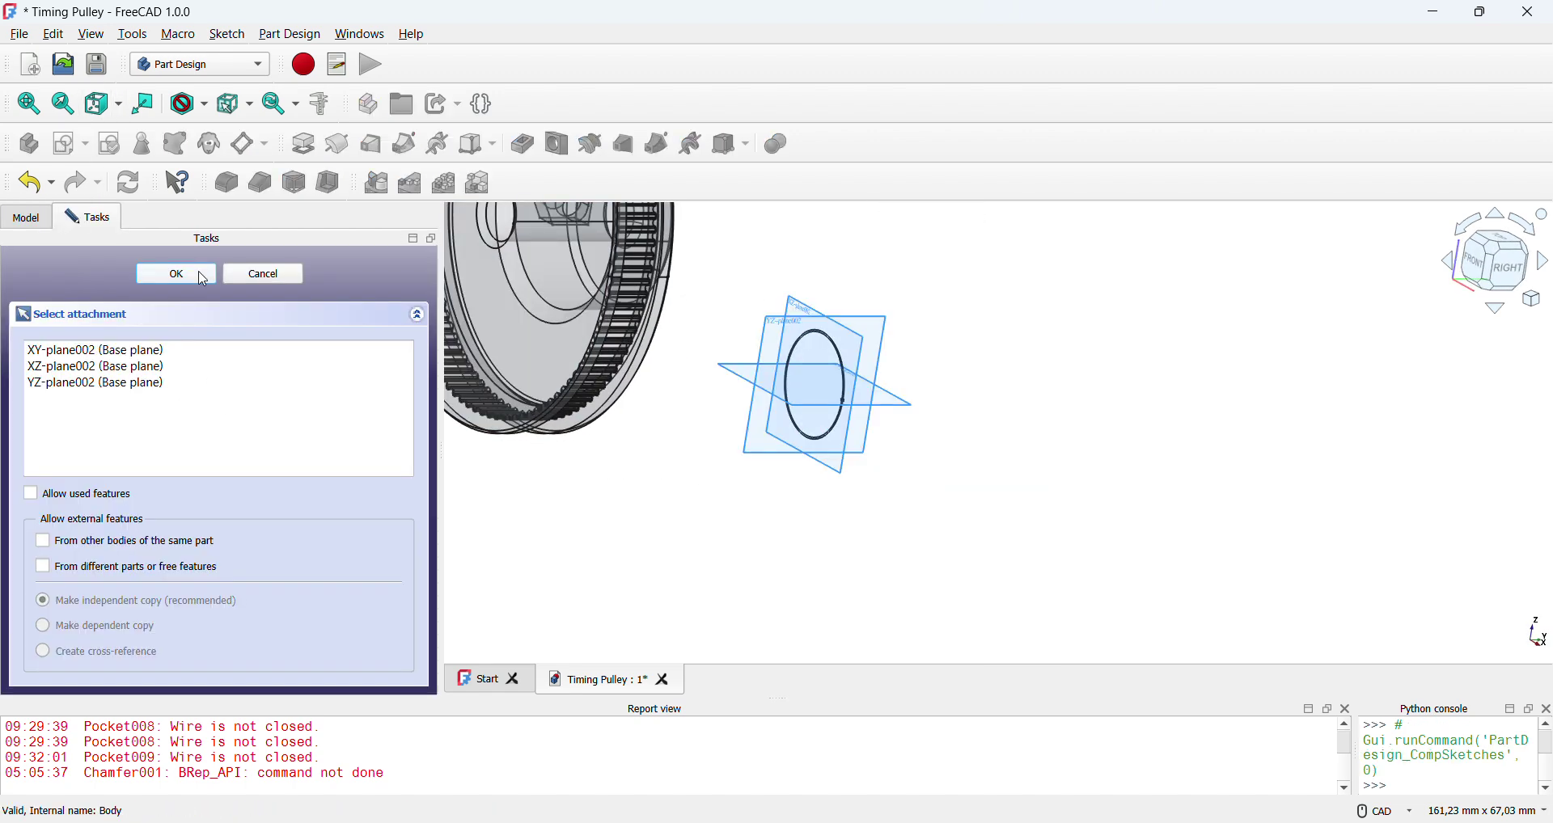
left_click(785, 329)
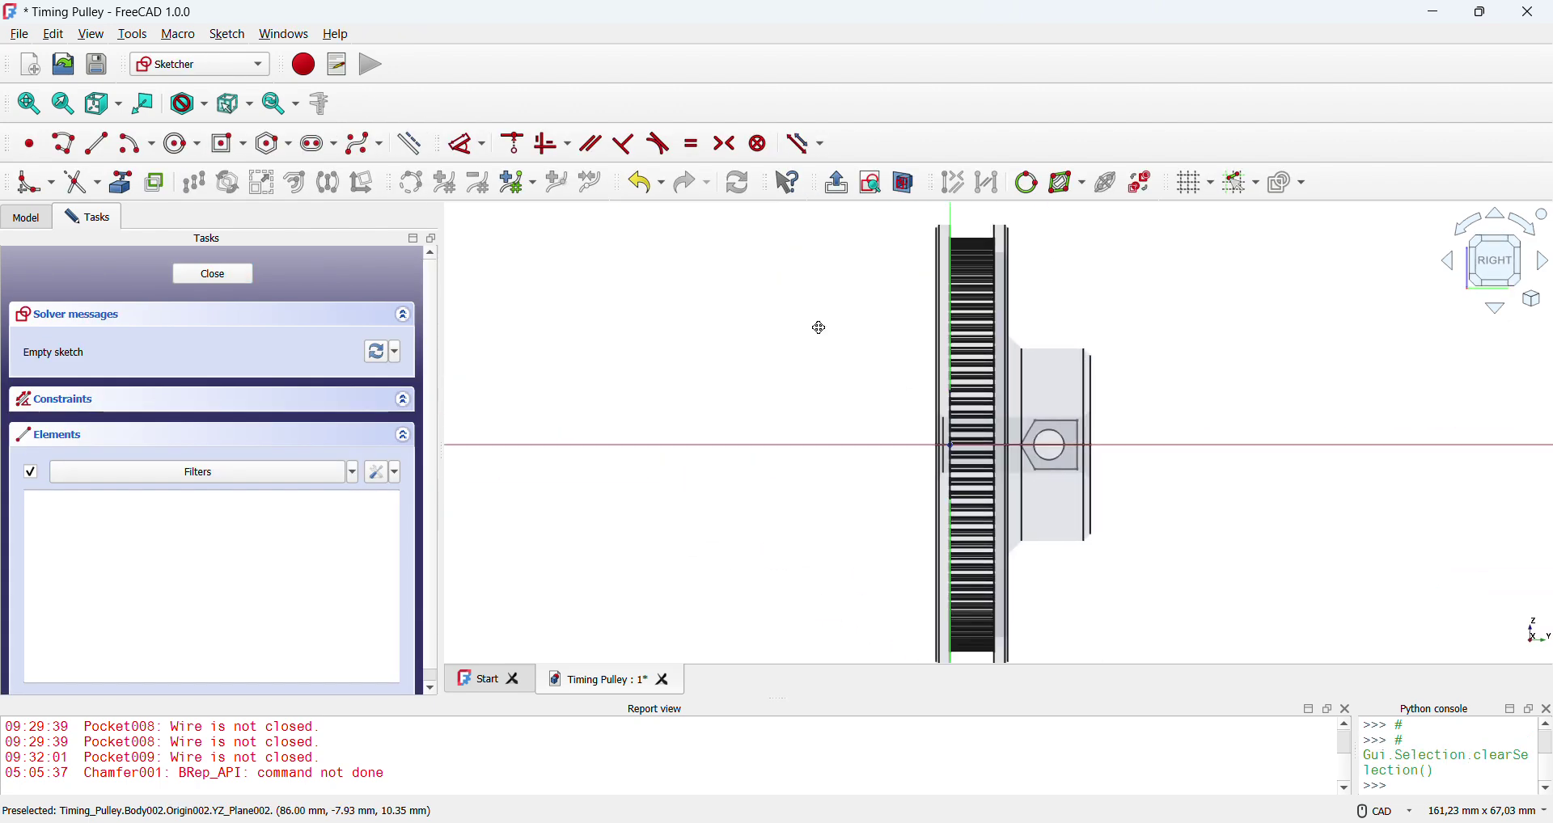
left_click(467, 144)
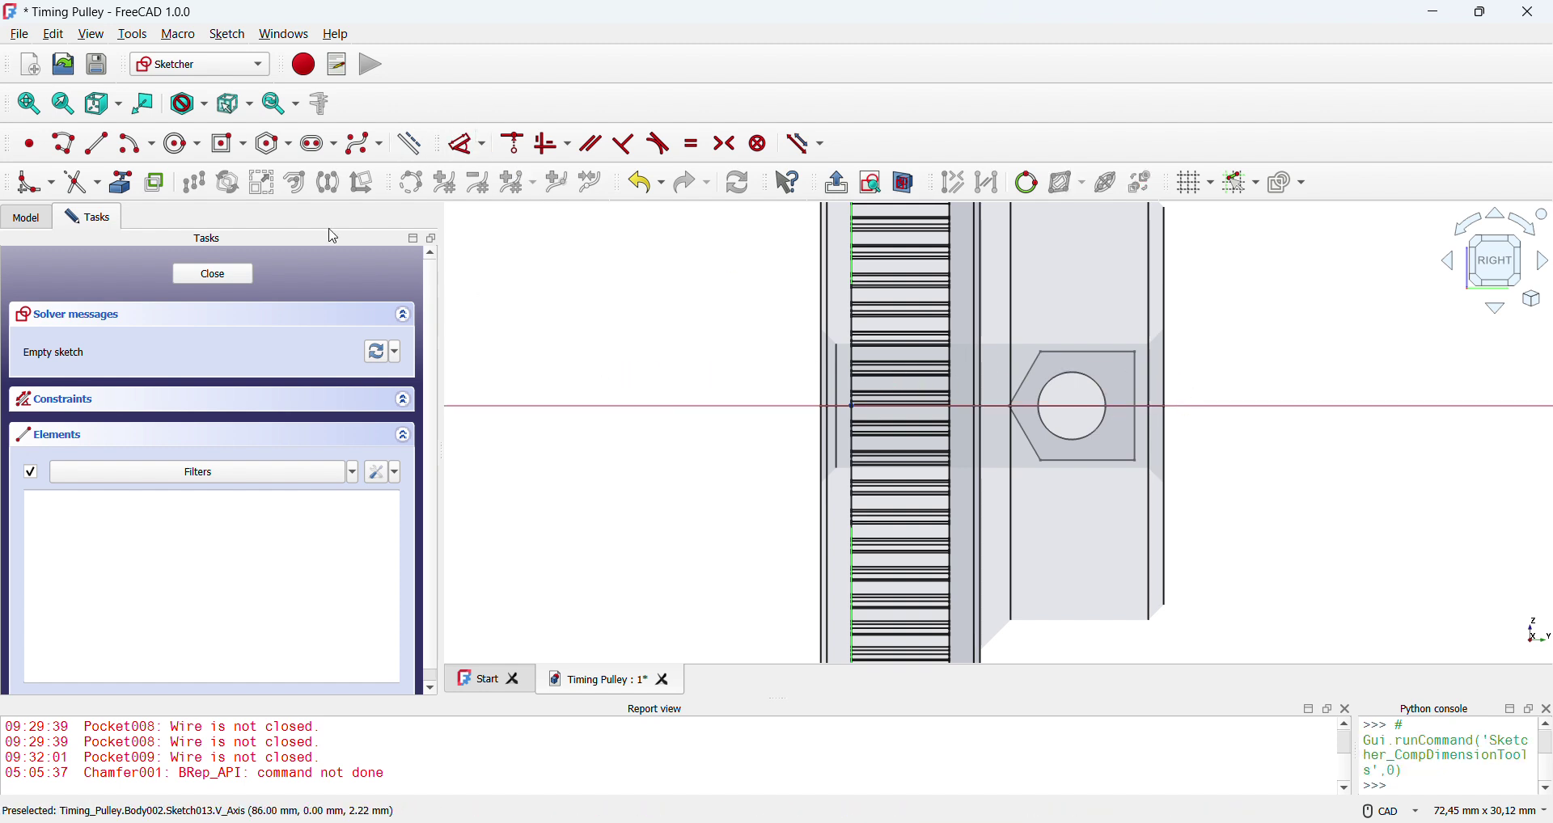
- Draw a closed, stepped ten-line polyline profile about 22 mm long above the horizontal axis, with its first step on the vertical axis
left_click(63, 144)
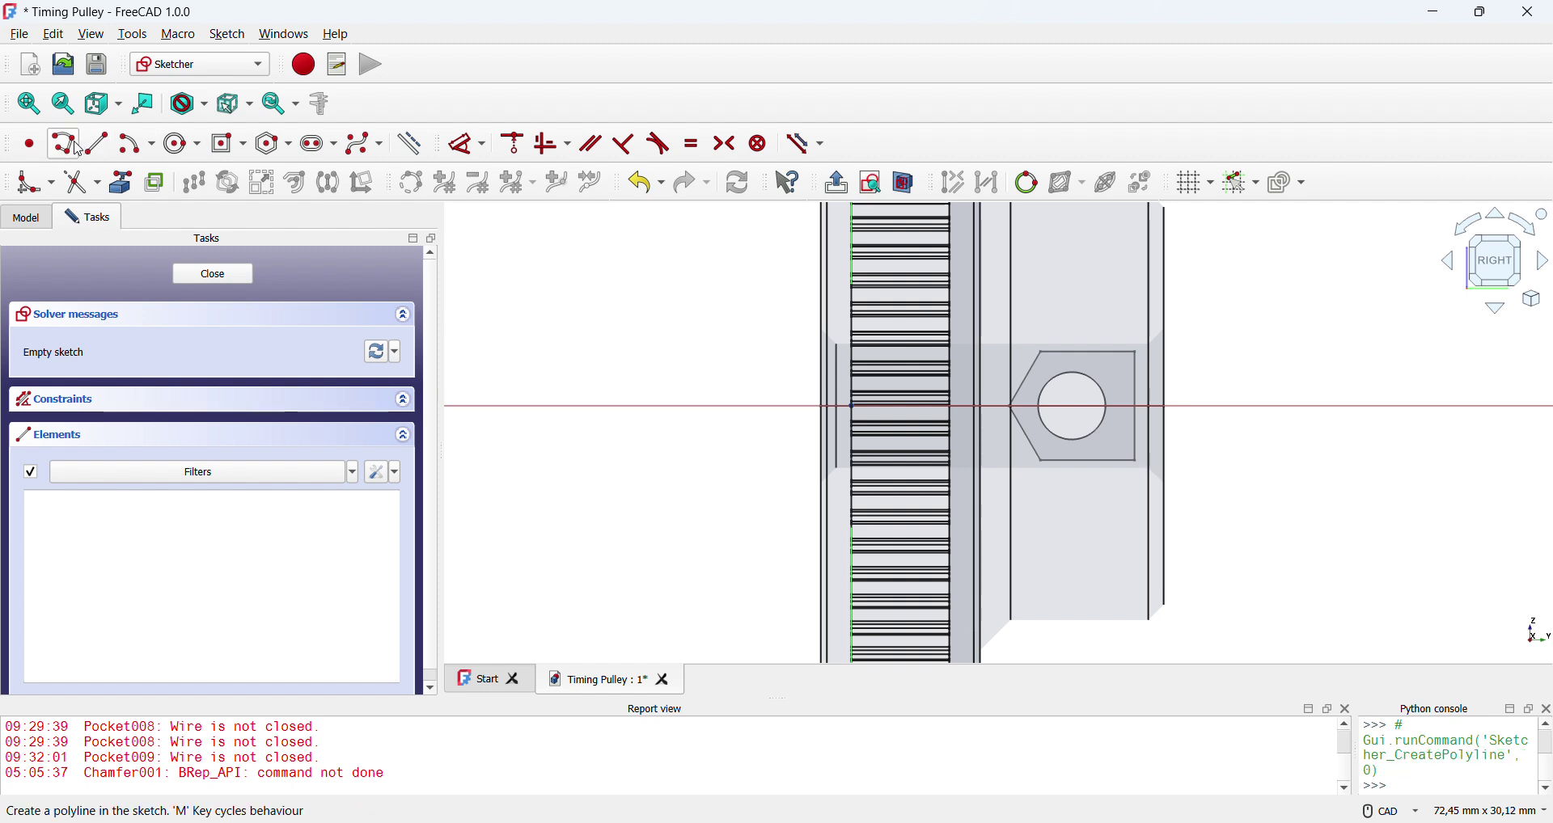
left_click(1165, 375)
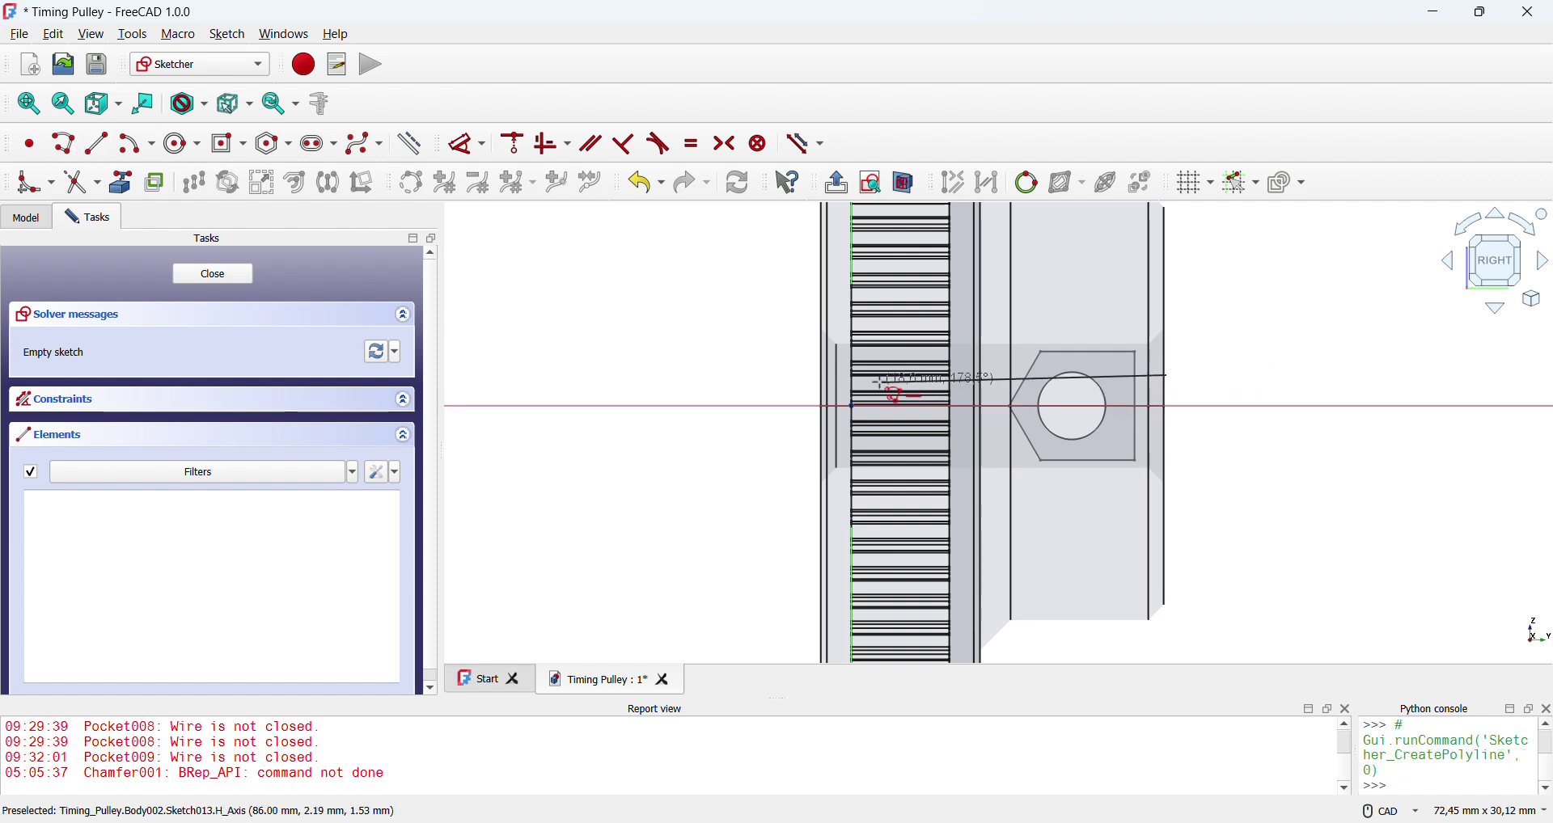
left_click(821, 374)
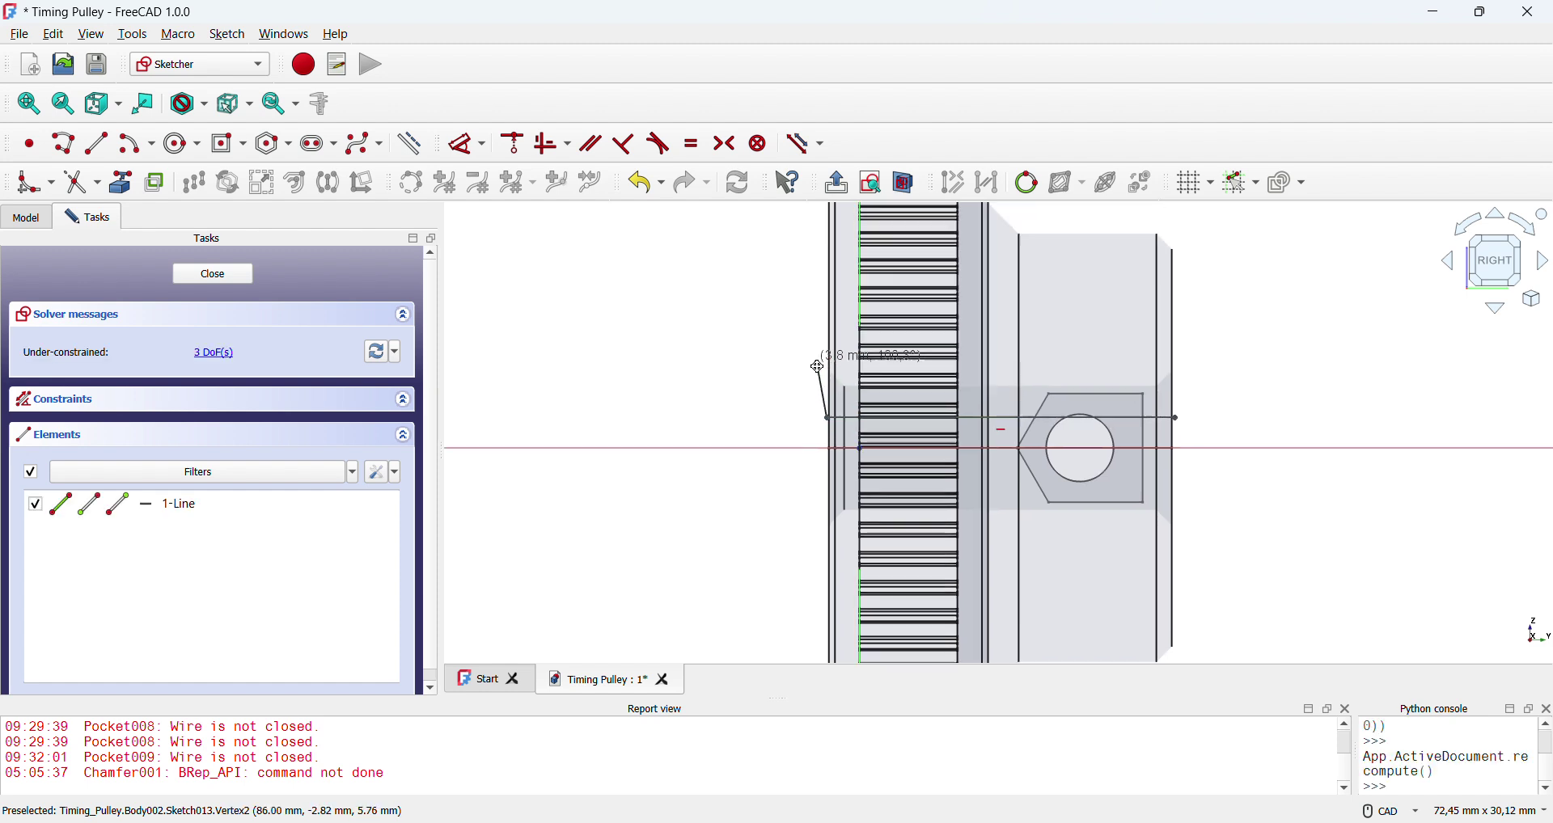
left_click(826, 249)
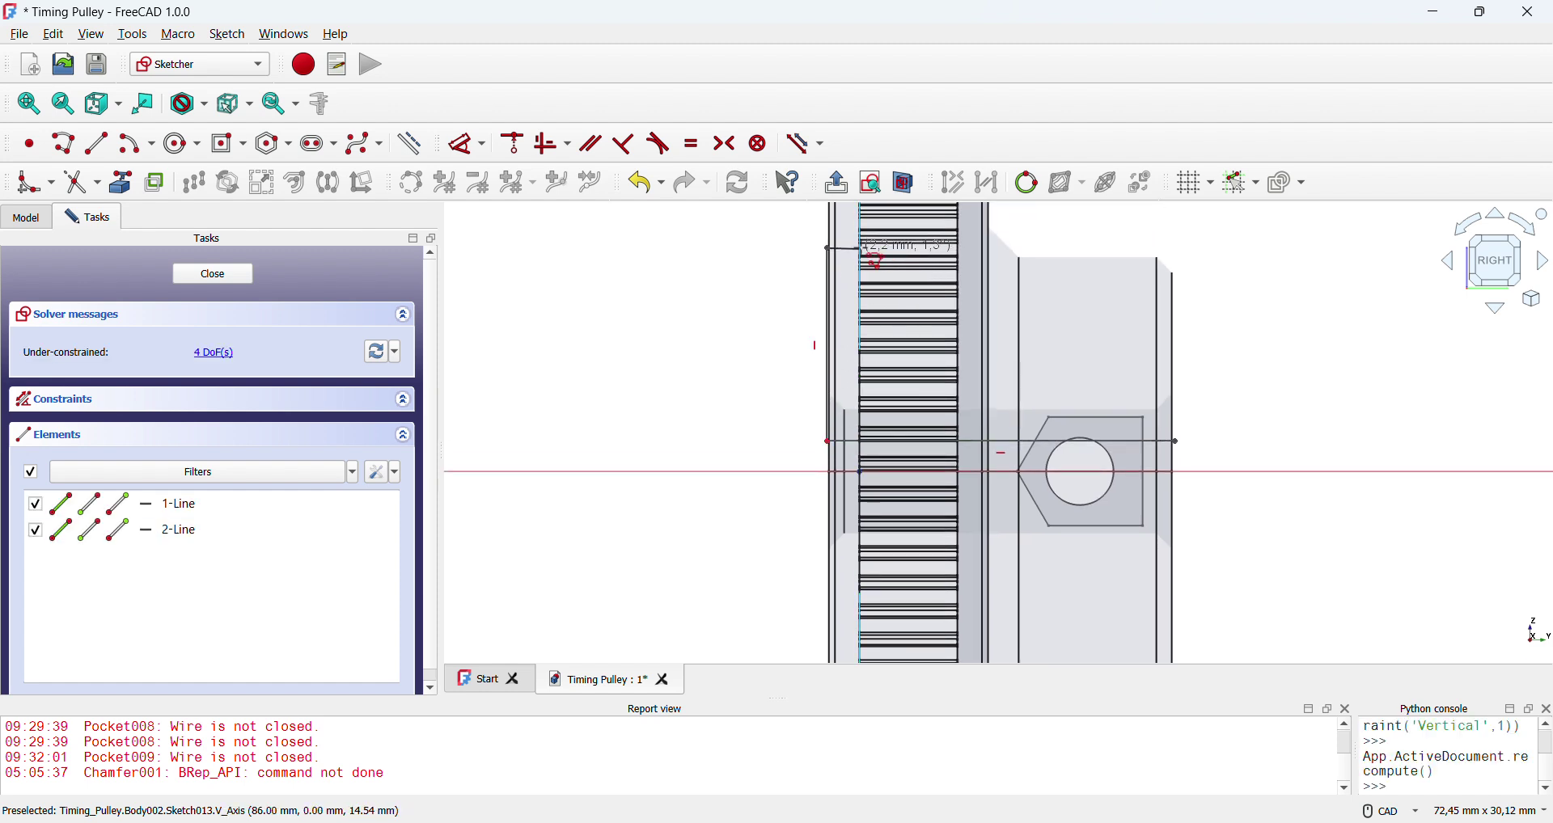
left_click(859, 249)
left_click(859, 296)
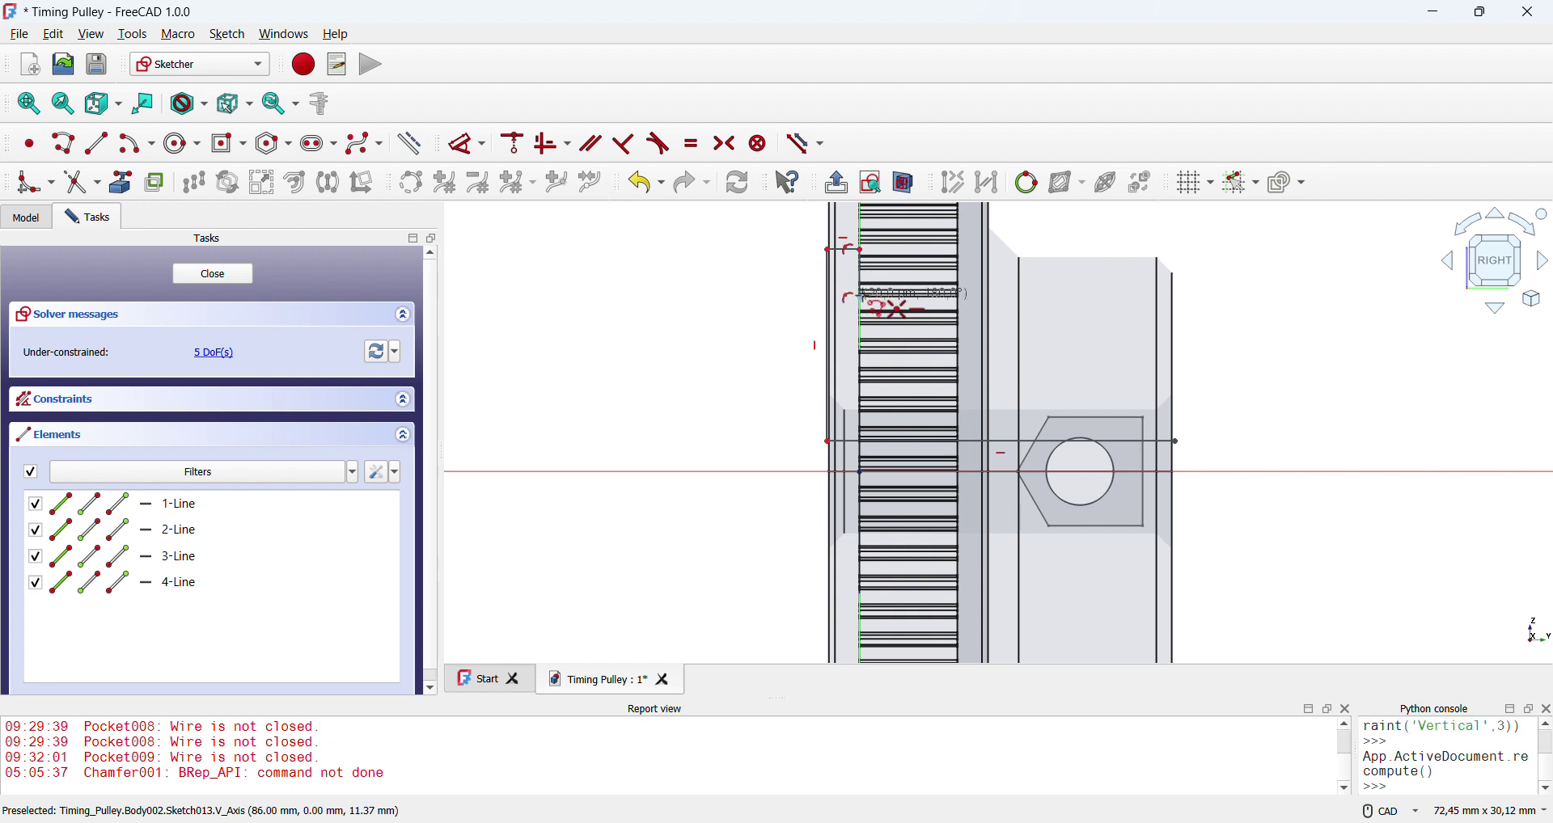
left_click(960, 297)
left_click(962, 327)
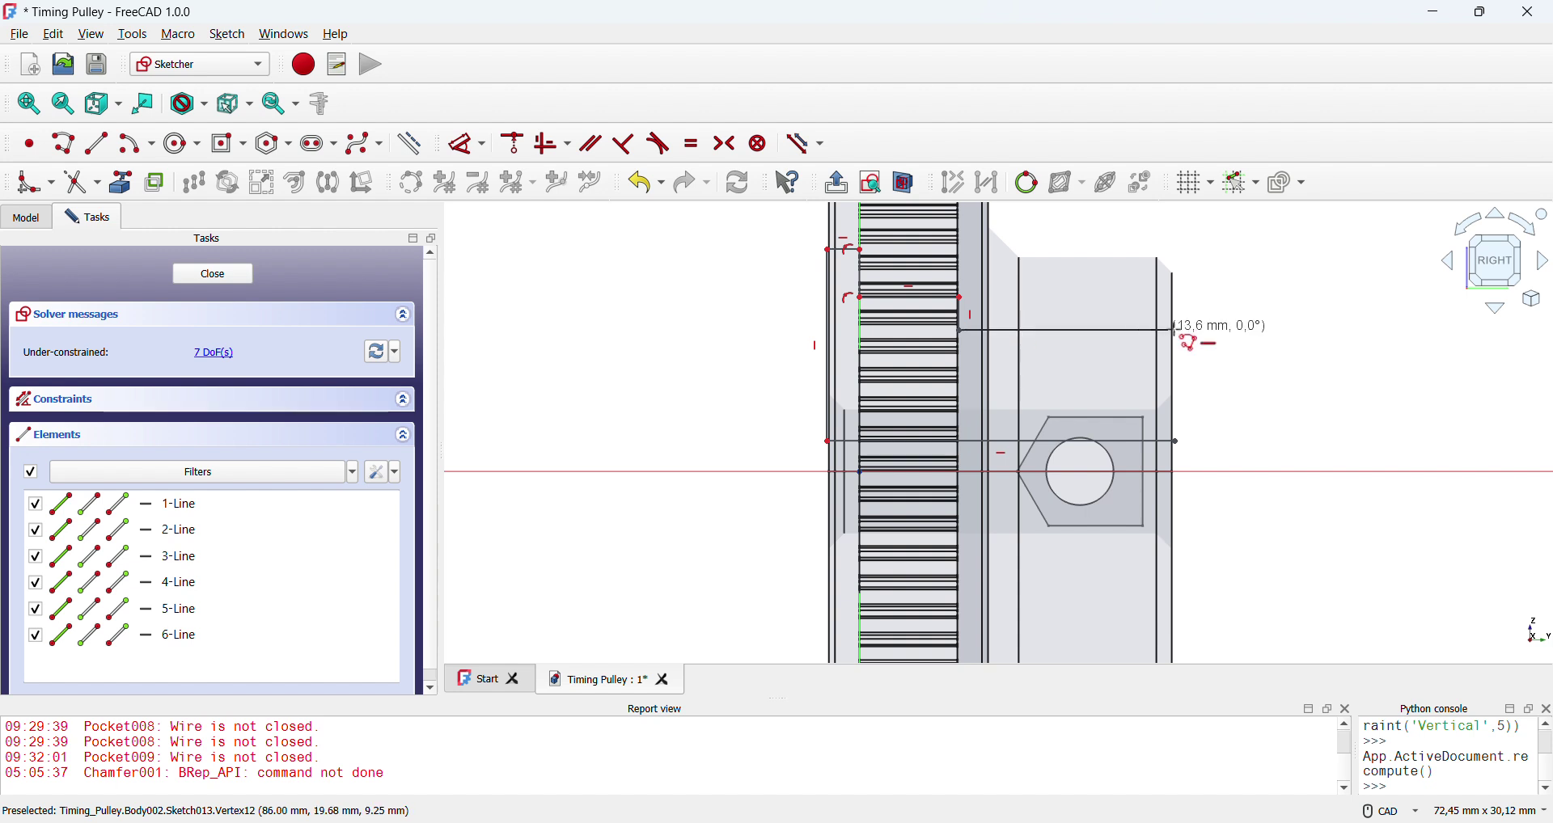
left_click(1002, 331)
left_click(1002, 352)
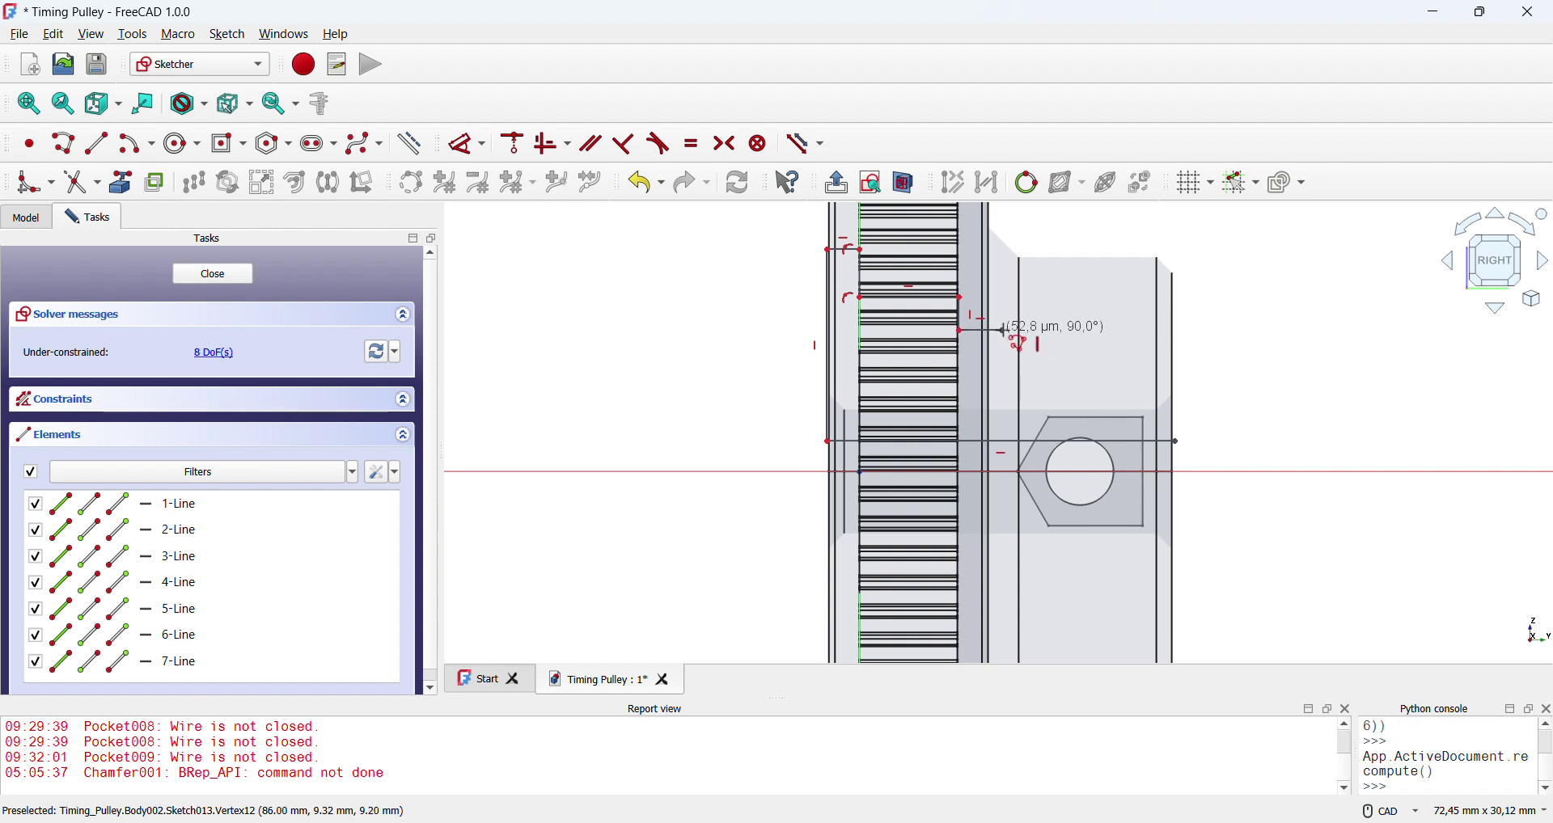
left_click(1174, 352)
left_click(1175, 441)
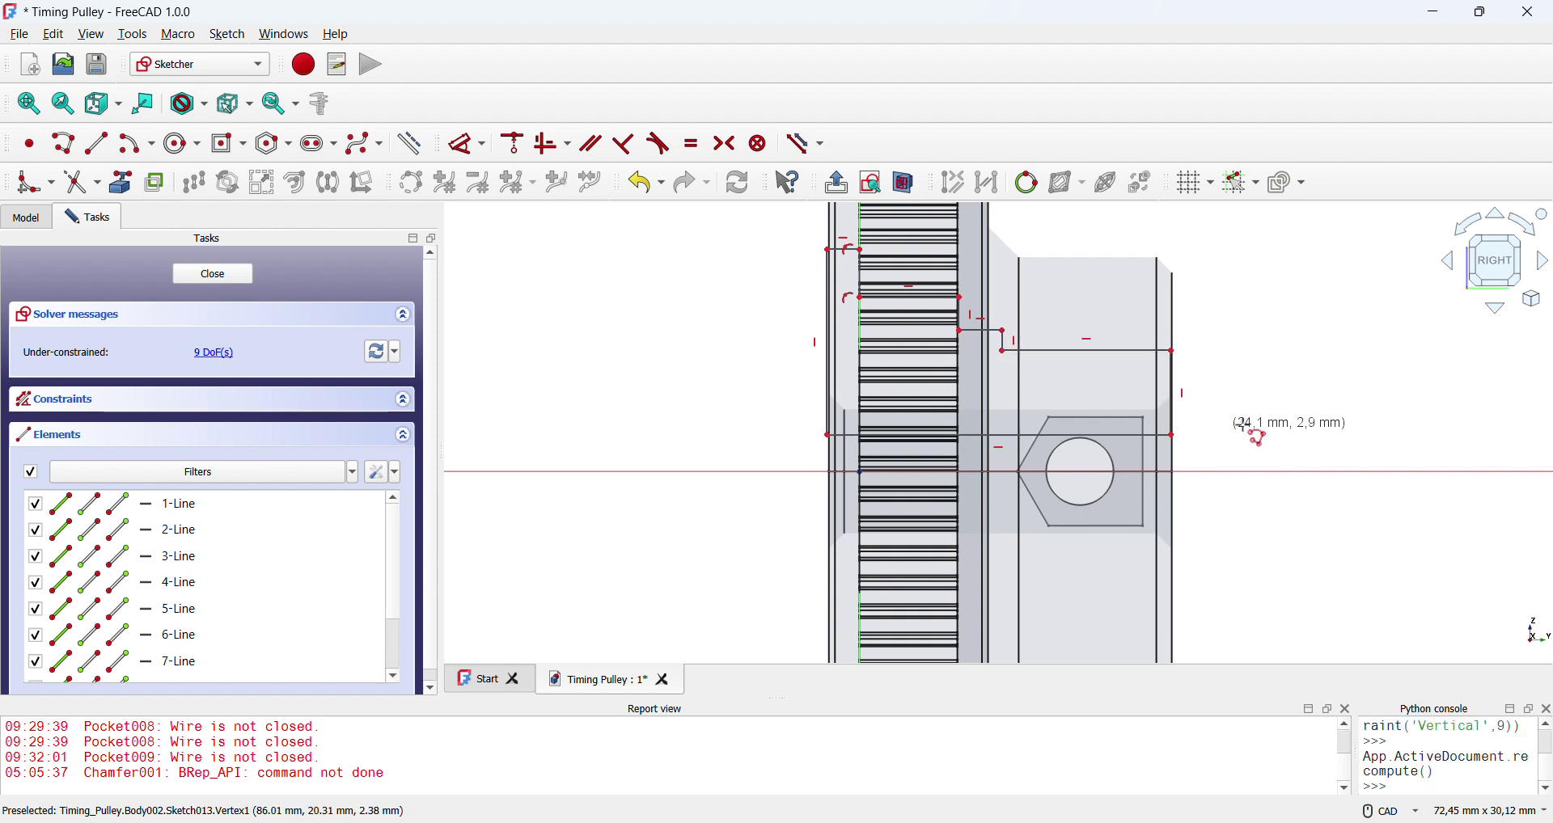
- Hide the Timing Pulley - 95T and Flange Timing Pulley bodies to expose the profile sketch
scroll(1224, 397, "down", 2)
middle_click_drag(1224, 396, 1201, 476)
left_click(25, 219)
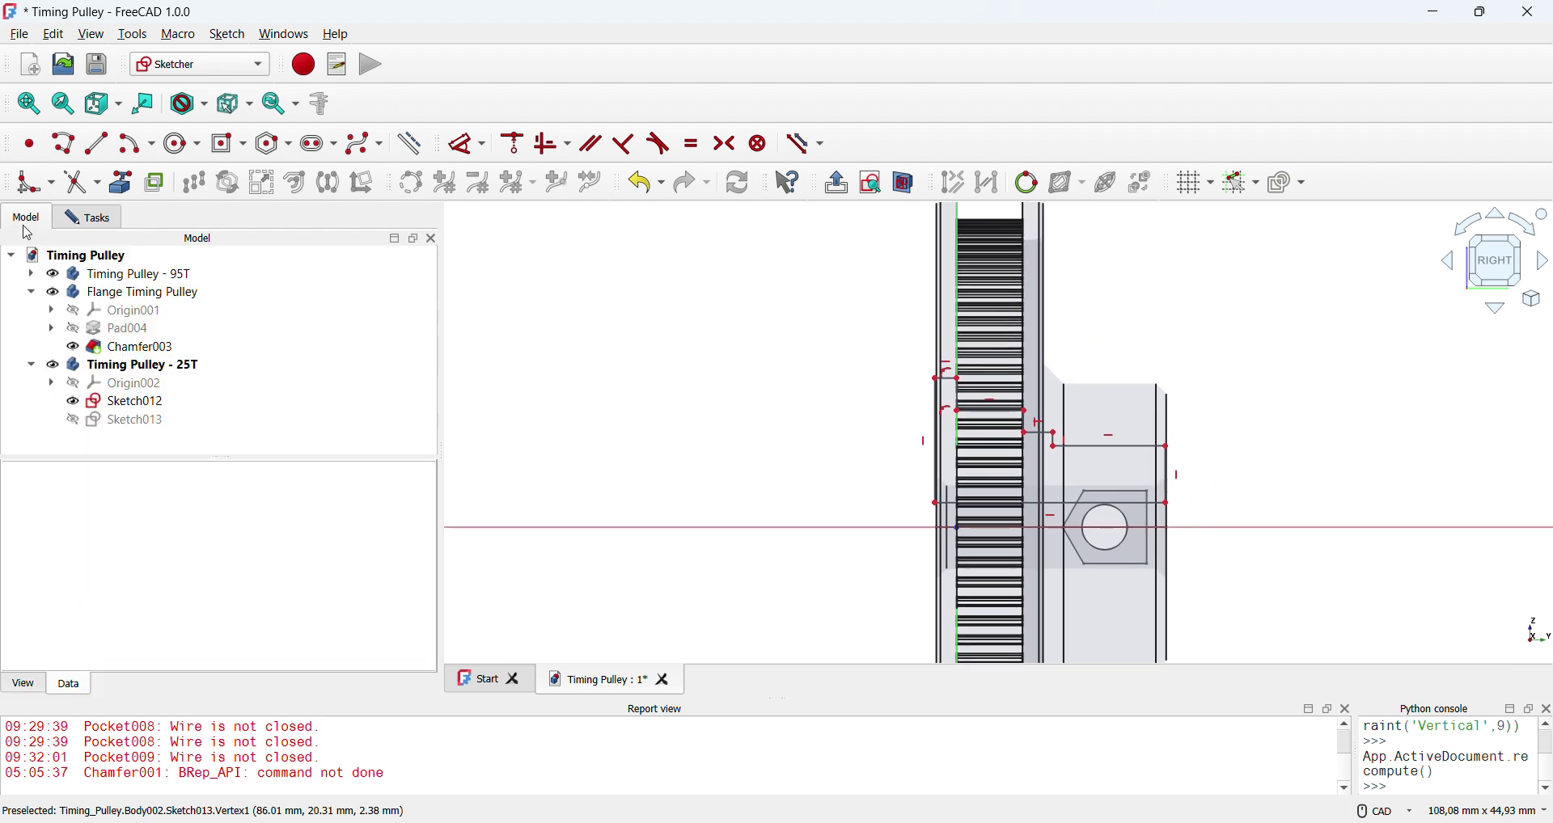
left_click(168, 293)
left_click(52, 274)
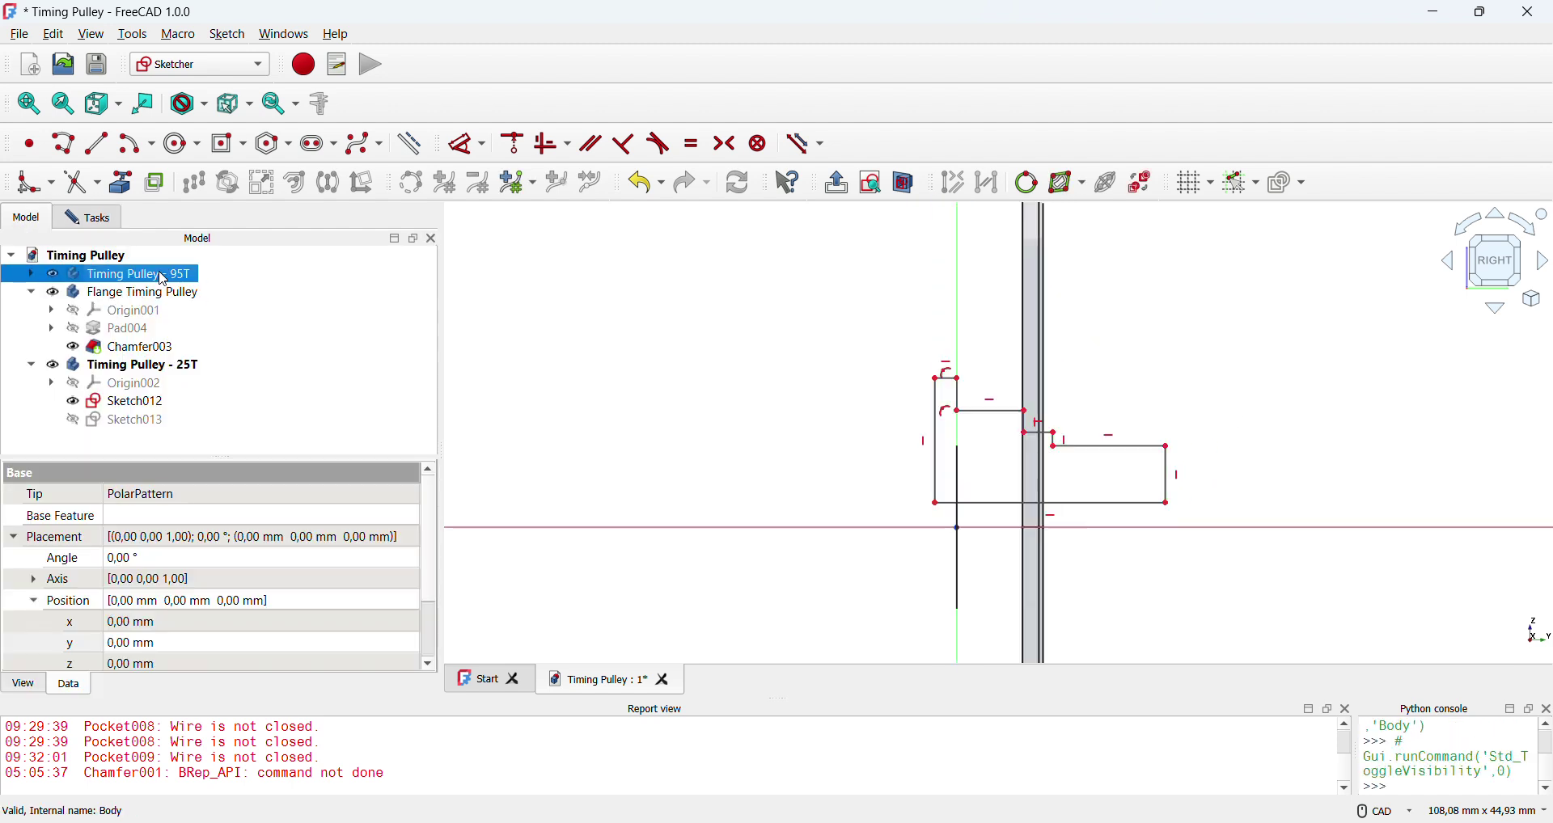
key("space")
scroll(883, 360, "up", 3)
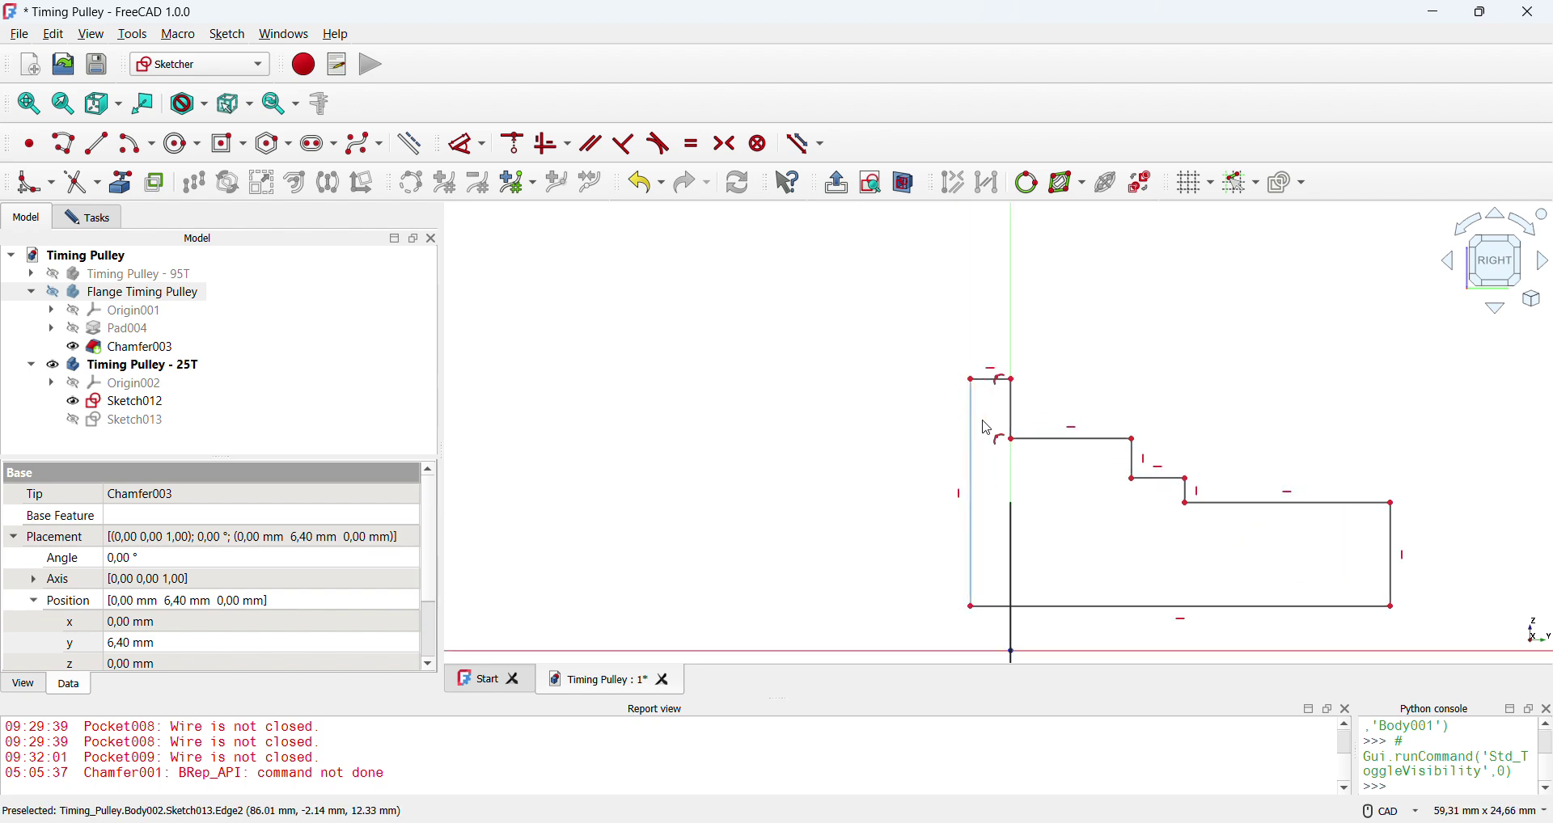
- Constrain the vertical distance from the origin to the end corner of the toothed section's upper line to 15,42/2 mm
left_click(553, 144)
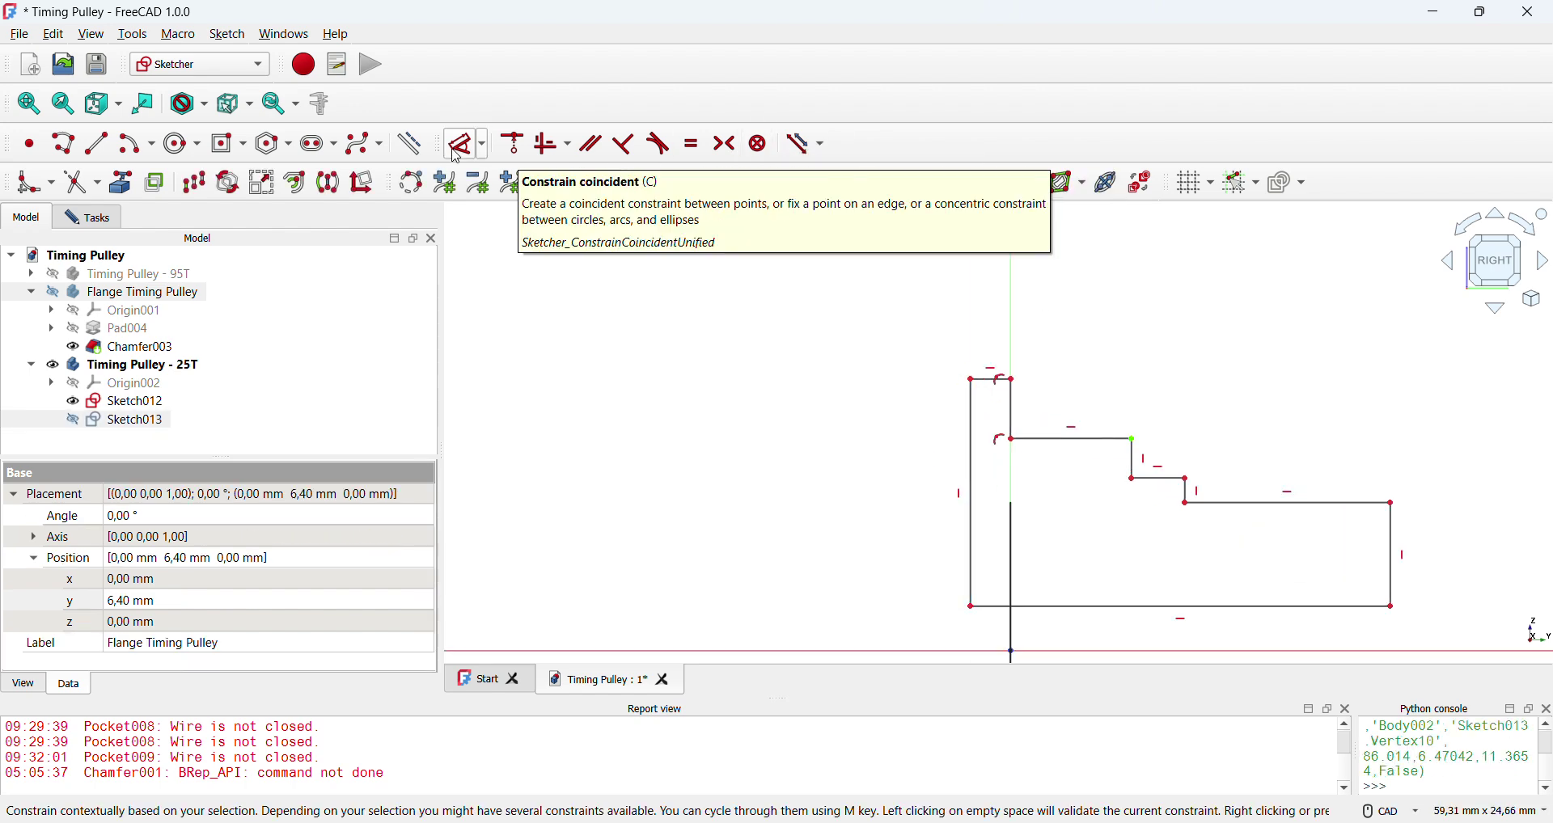
left_click(1135, 439)
left_click(1392, 495)
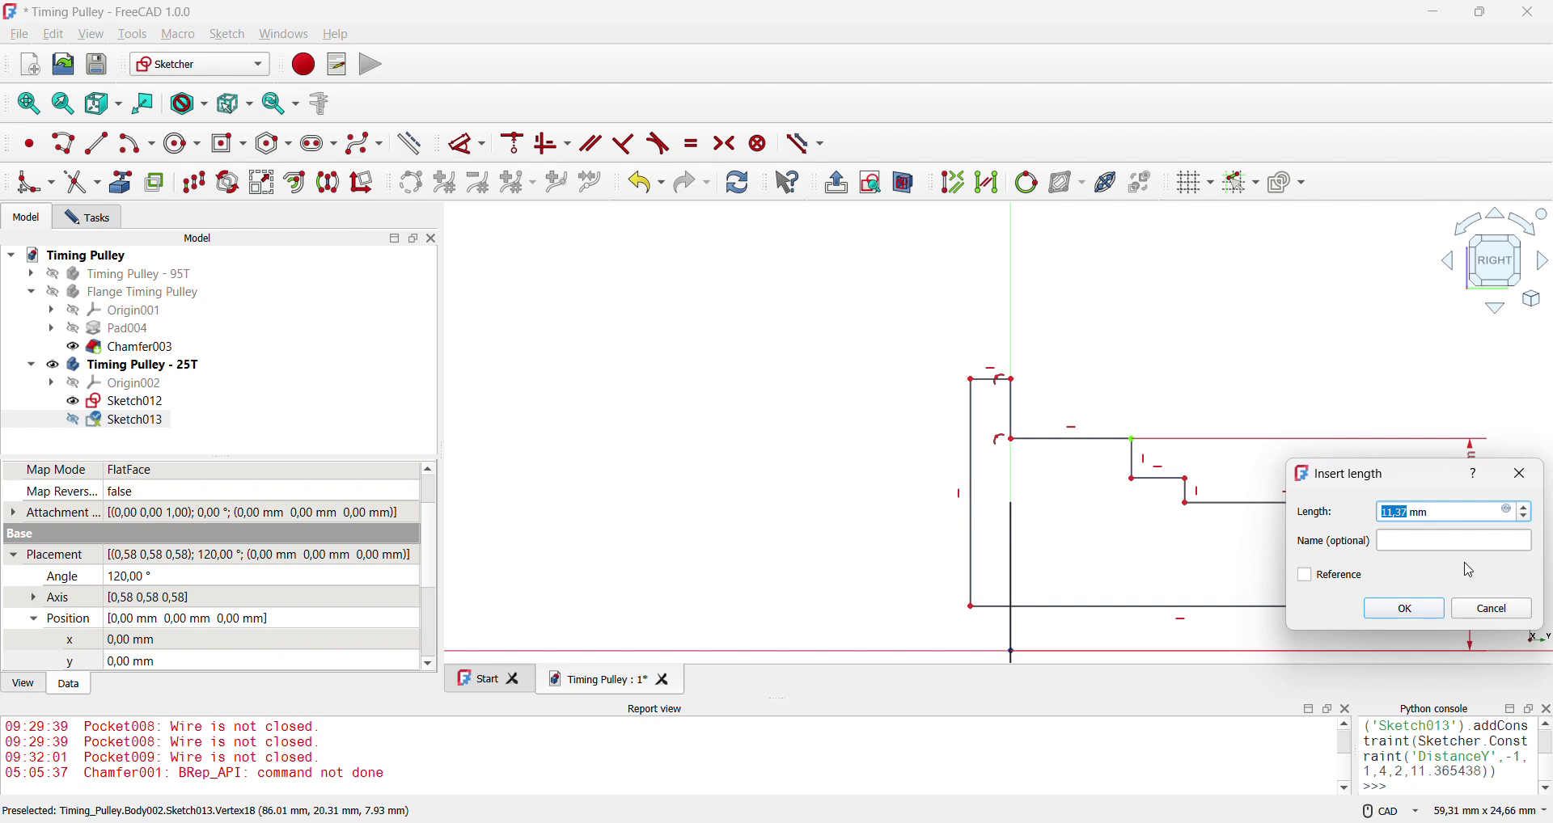
type("15,42")
type("/2")
key("Return")
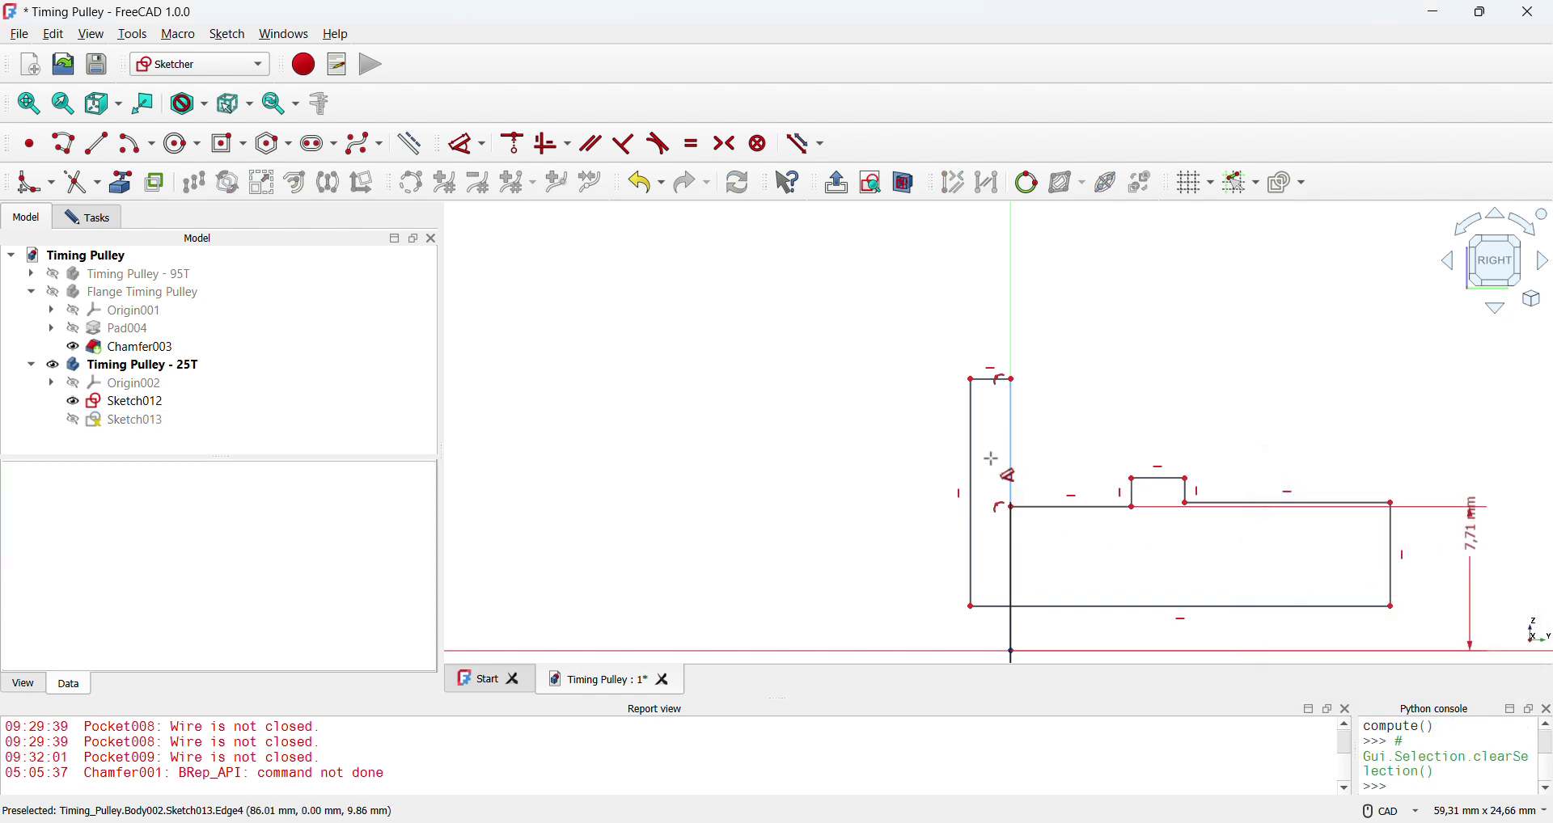
- Set the length of the flange's vertical step on the vertical axis to 2 mm
left_click(1011, 430)
left_click(1081, 349)
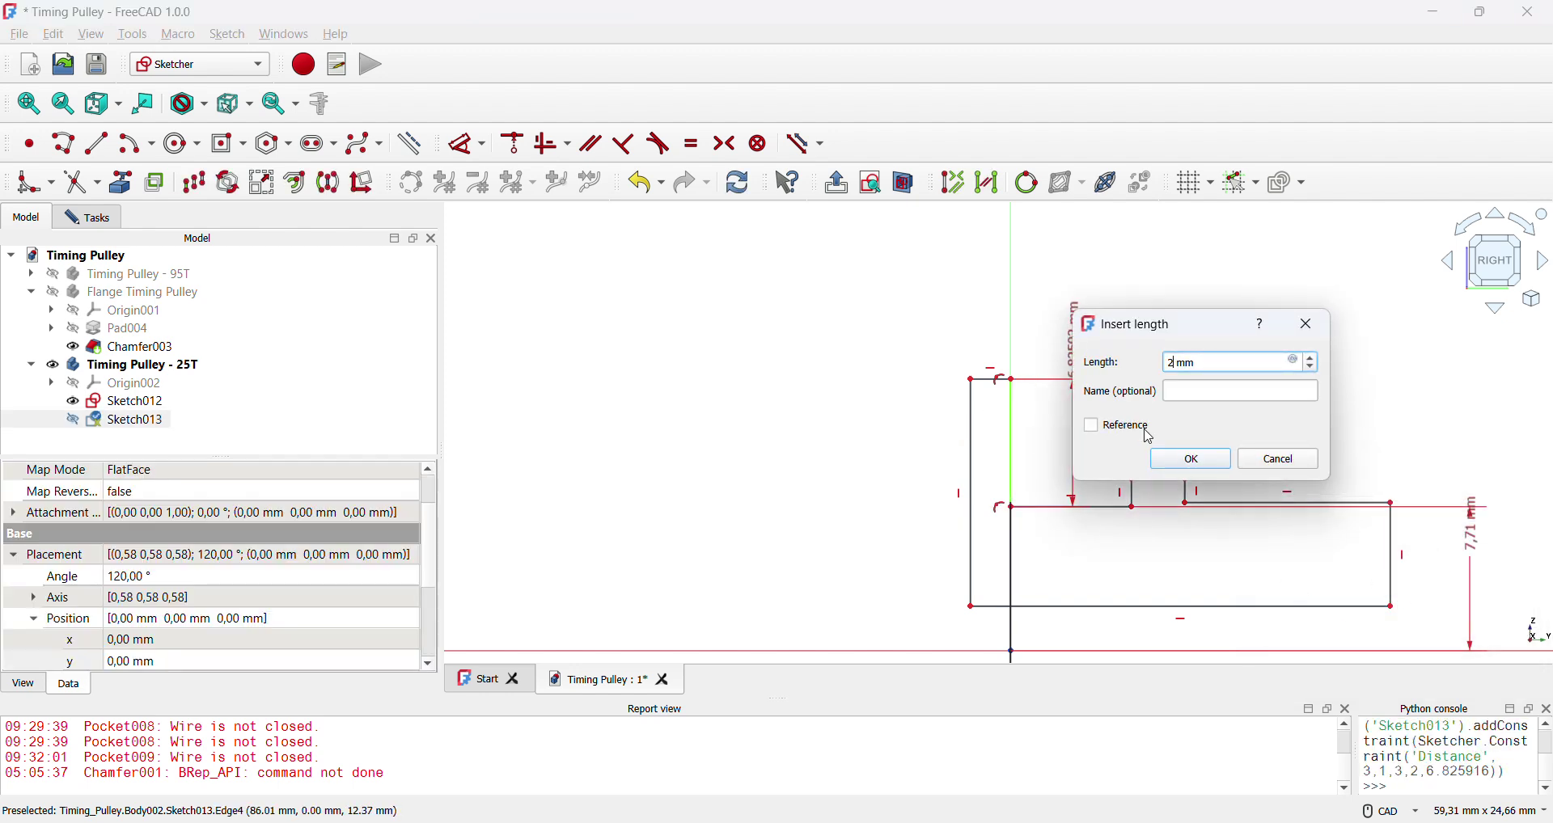
type("2")
left_click(1190, 457)
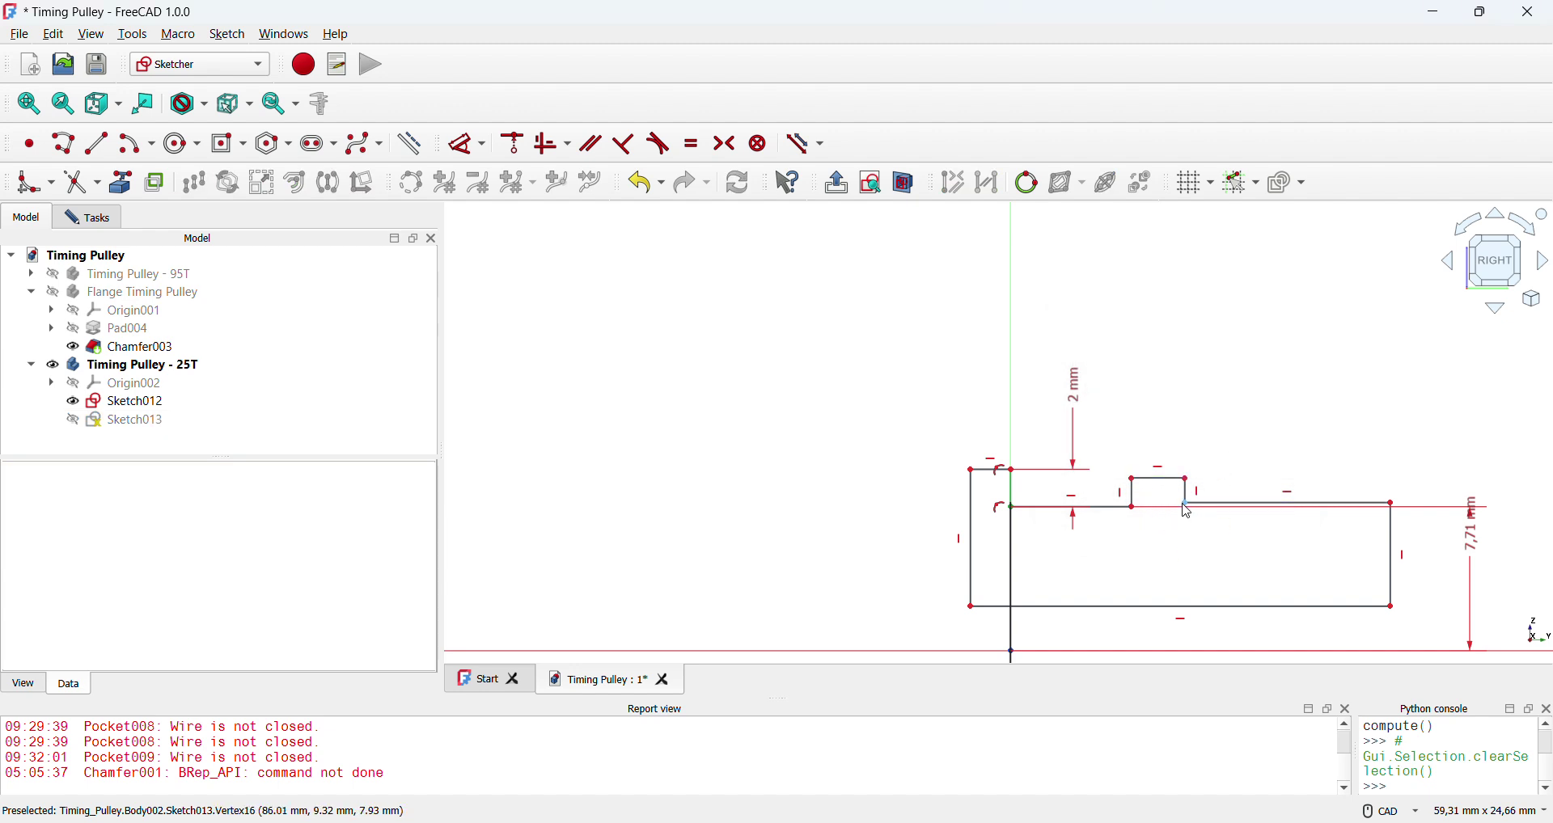
- Move the short middle segment below the toothed section's line to form a groove, and set the groove's depth to 1 mm
left_click_drag(1132, 480, 1133, 529)
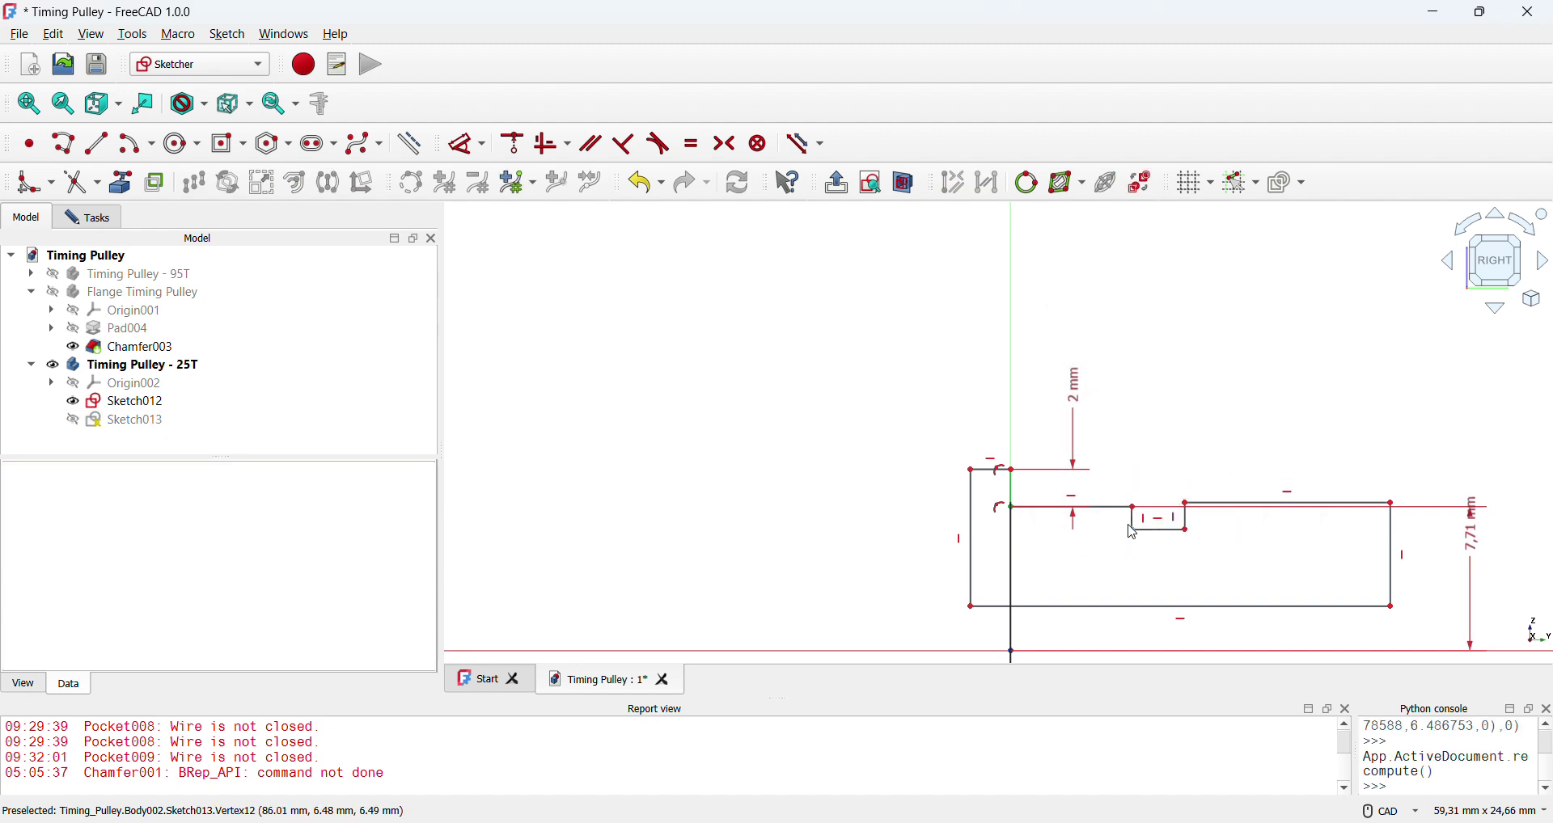
scroll(1140, 526, "up", 5)
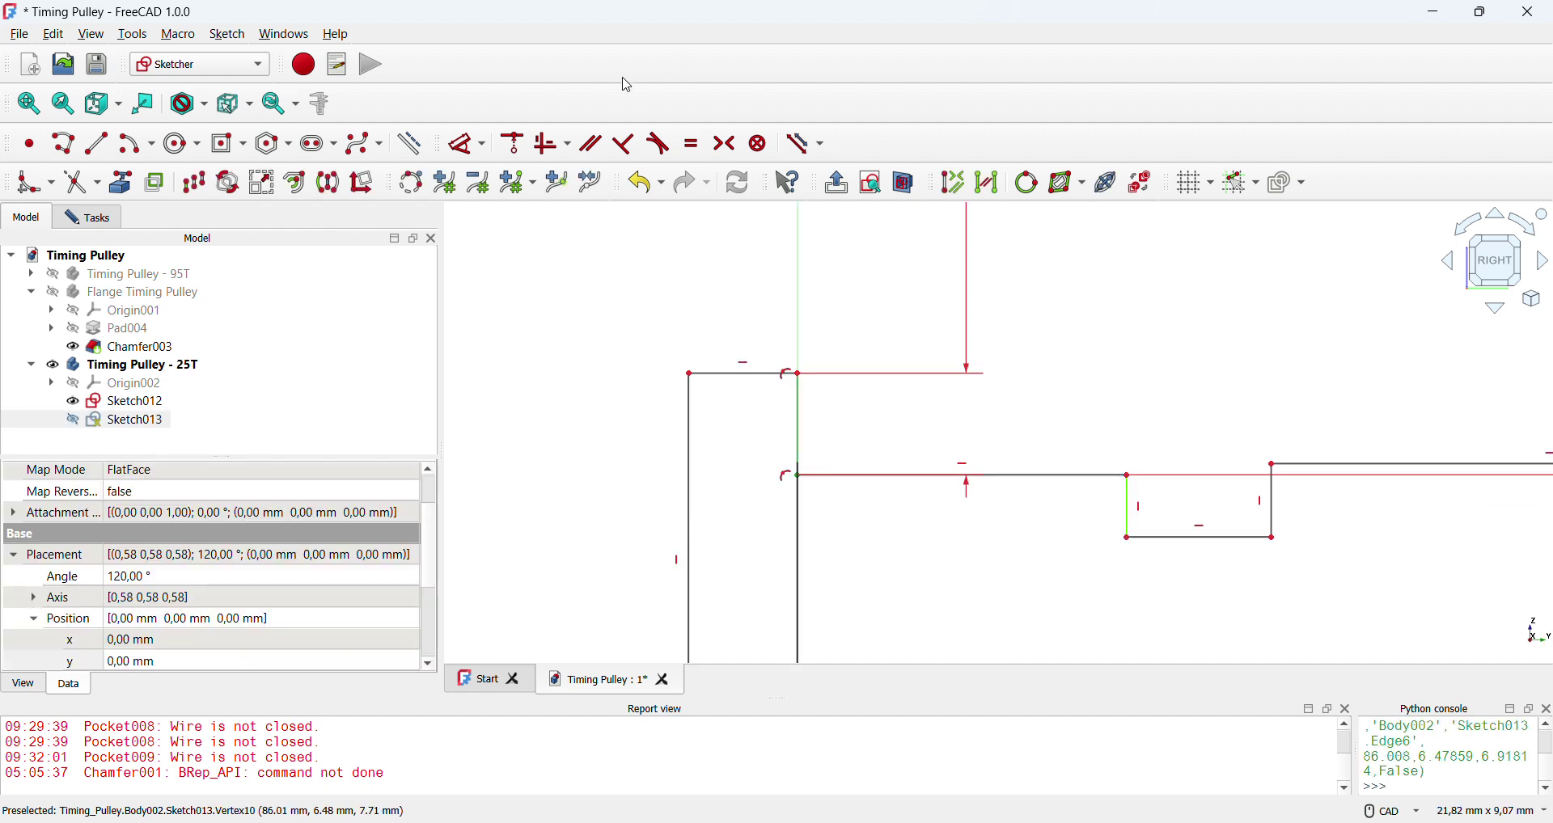
left_click(1128, 506)
left_click(1186, 287)
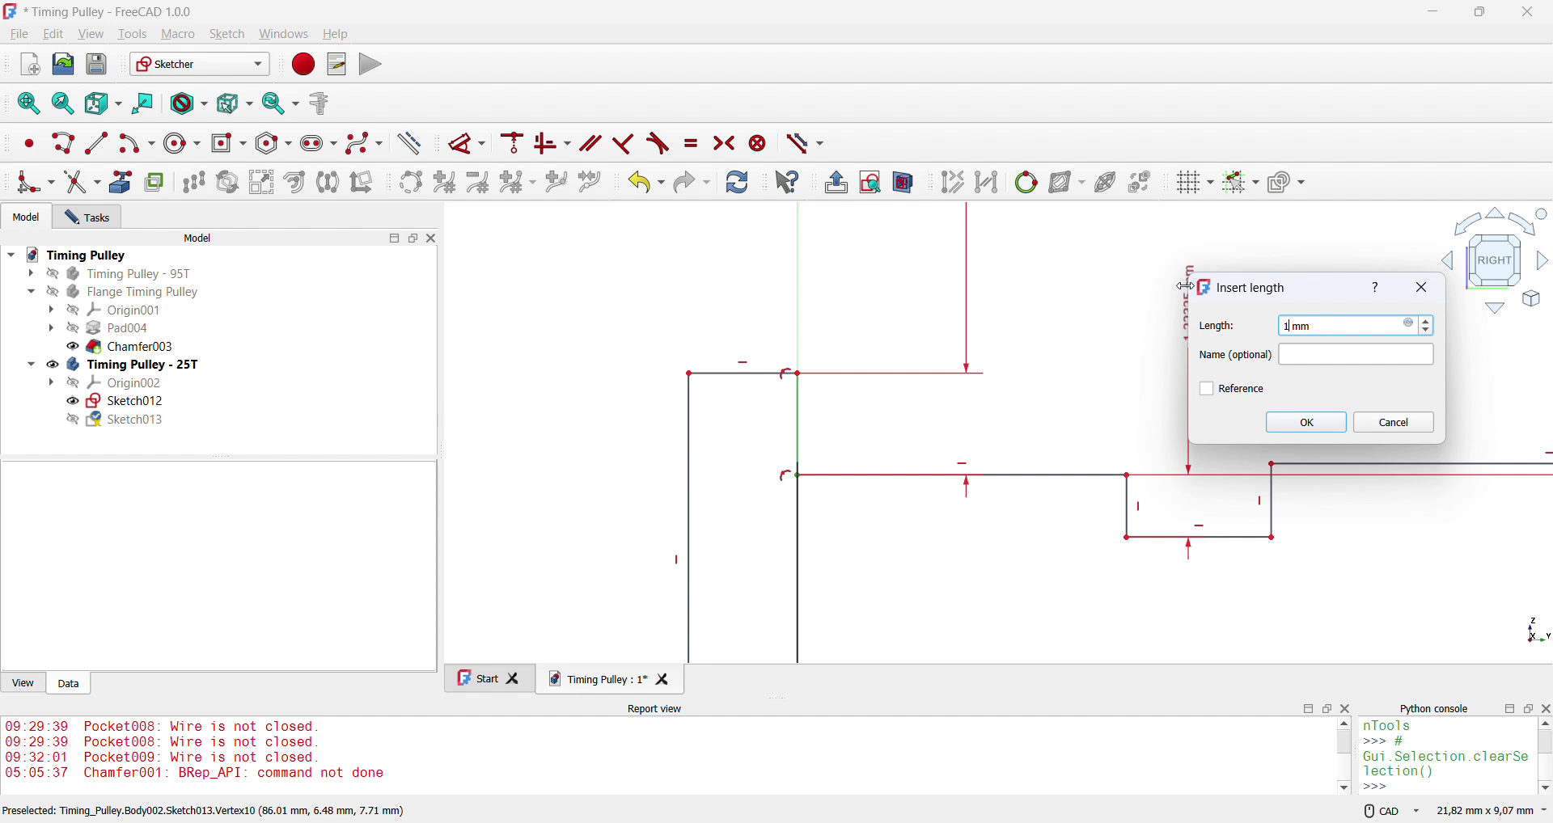
key("Return")
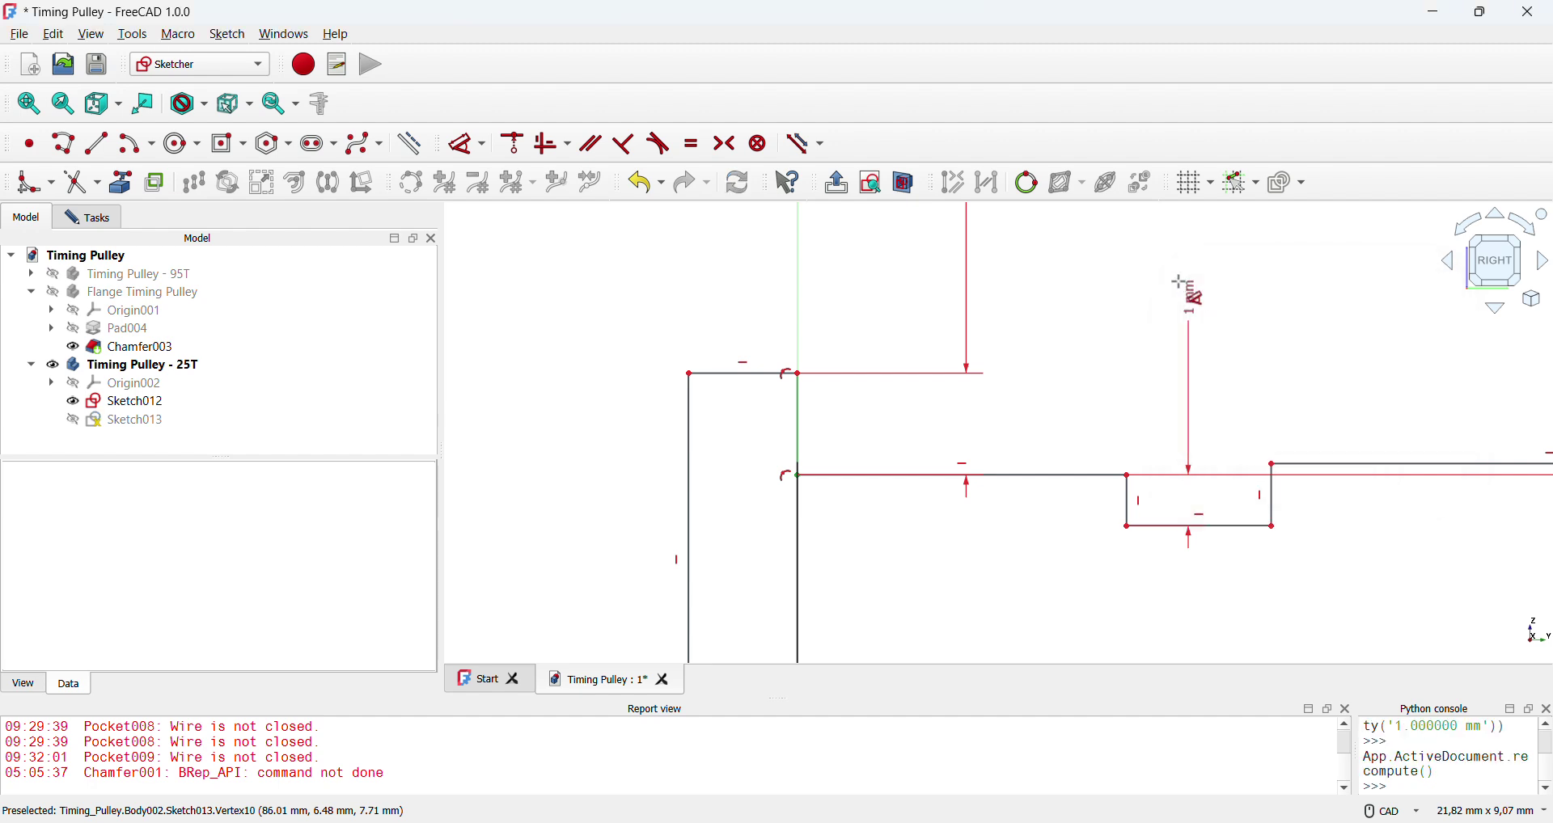
scroll(1186, 283, "down", 3)
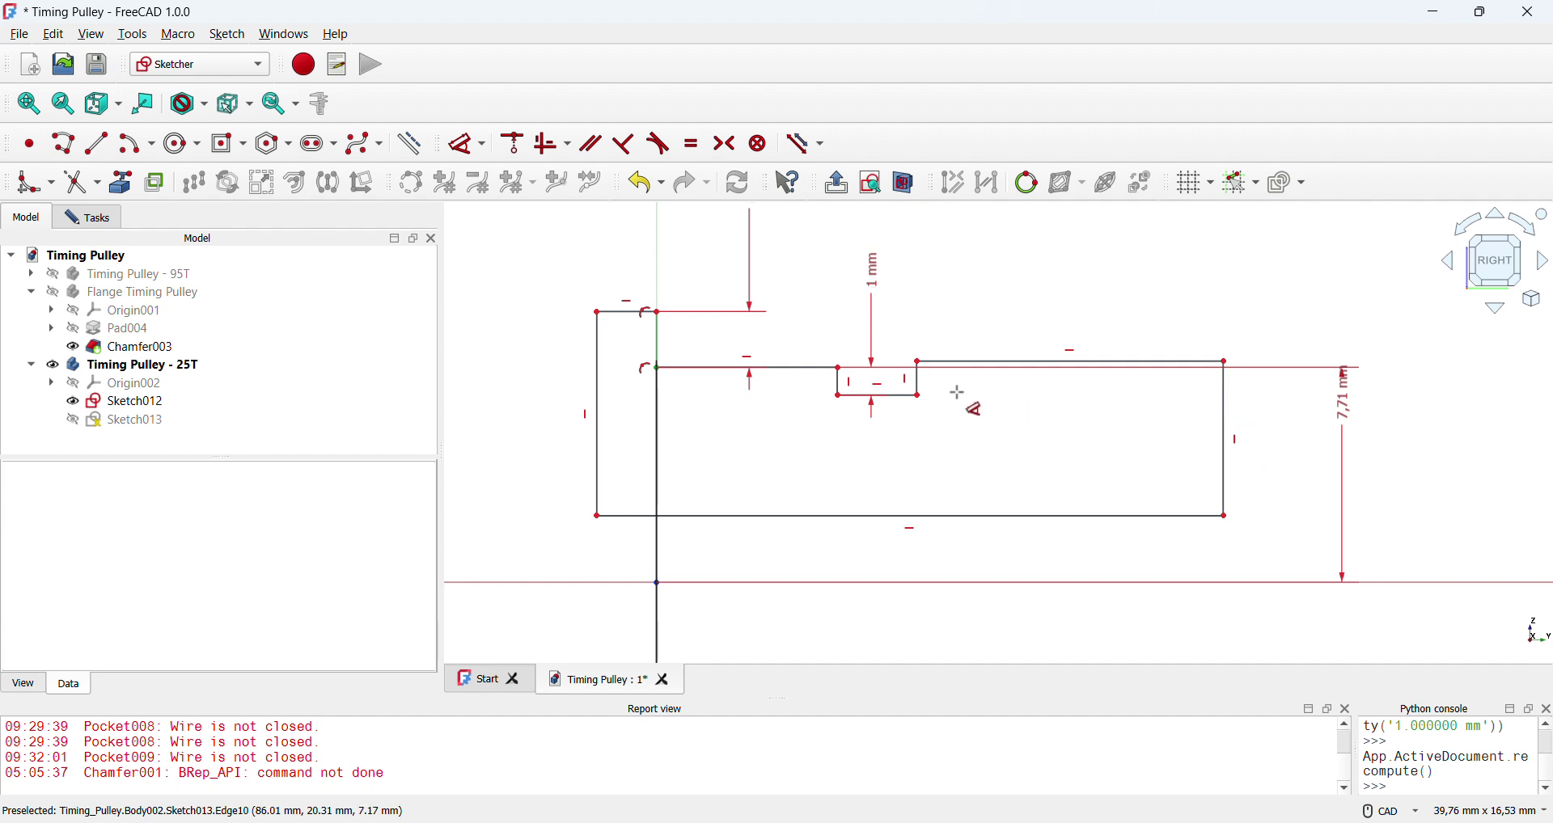
- Constrain the vertical distance from the profile's lower line to the horizontal axis to 2,55 mm
left_click(1215, 516)
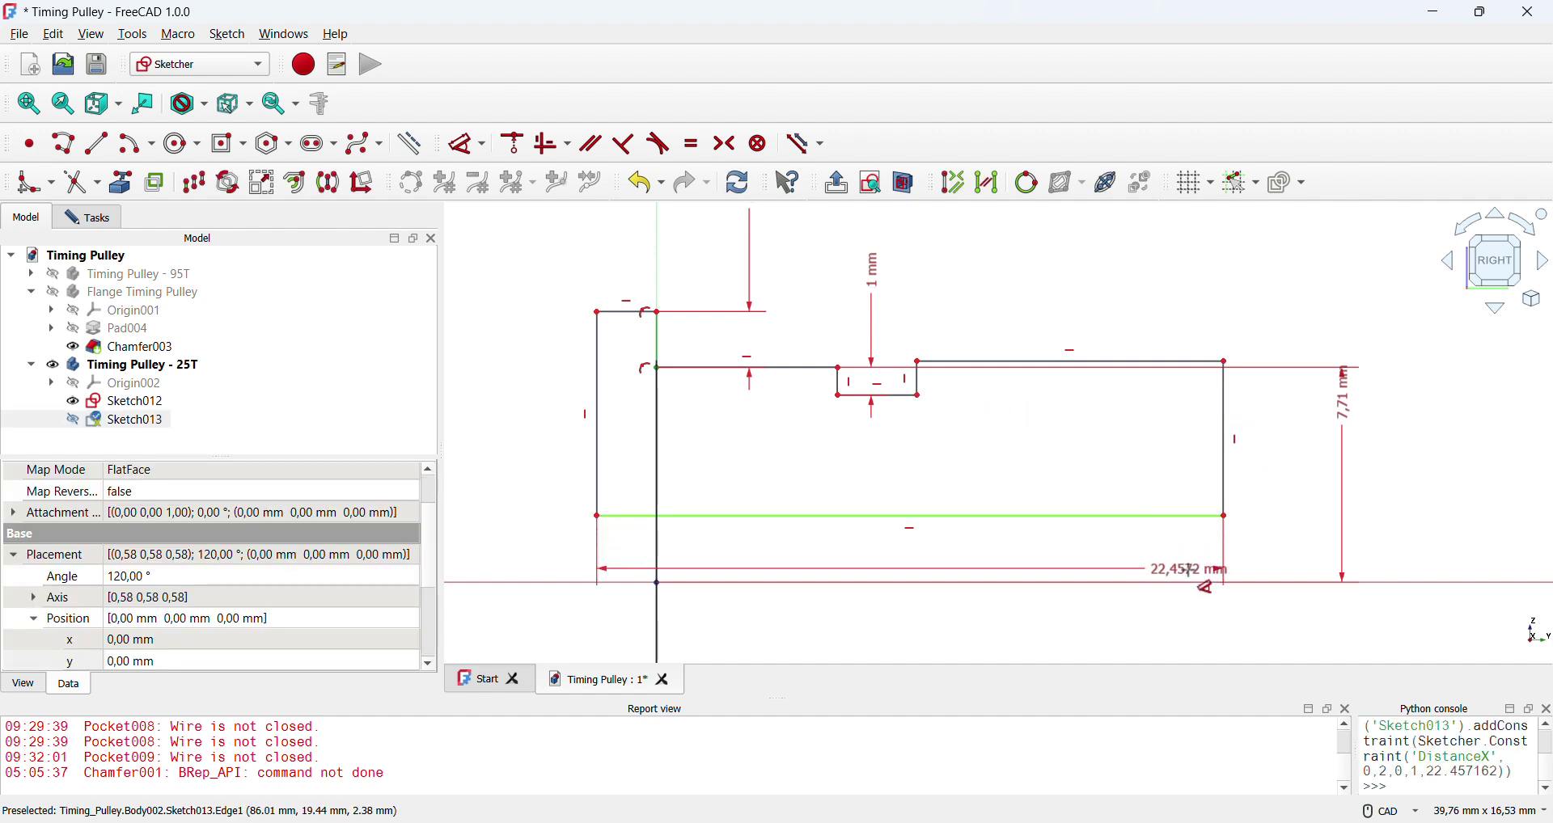
left_click(1211, 575)
left_click(1275, 531)
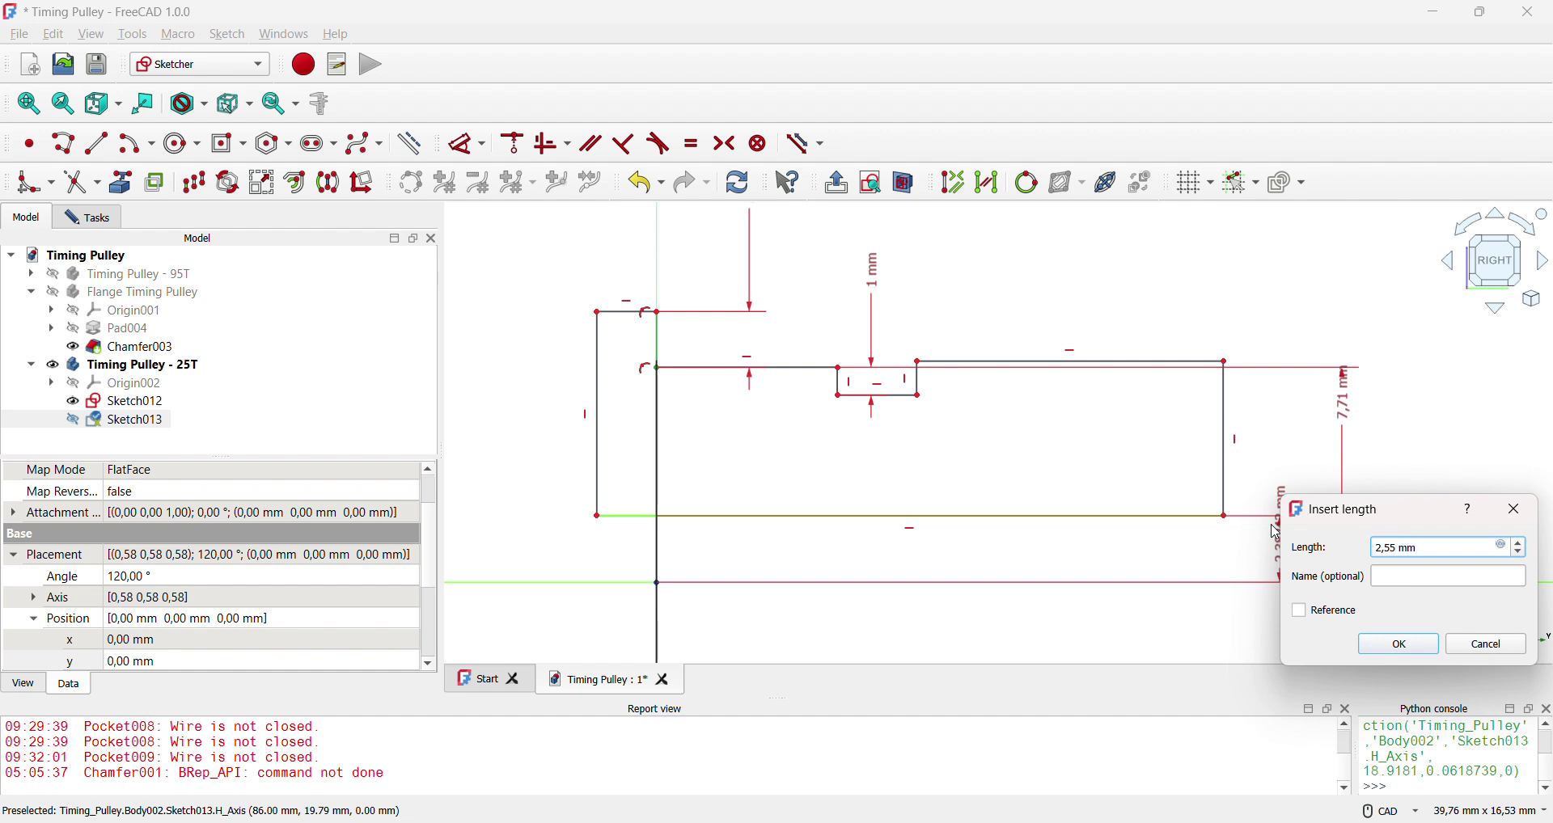
key("Return")
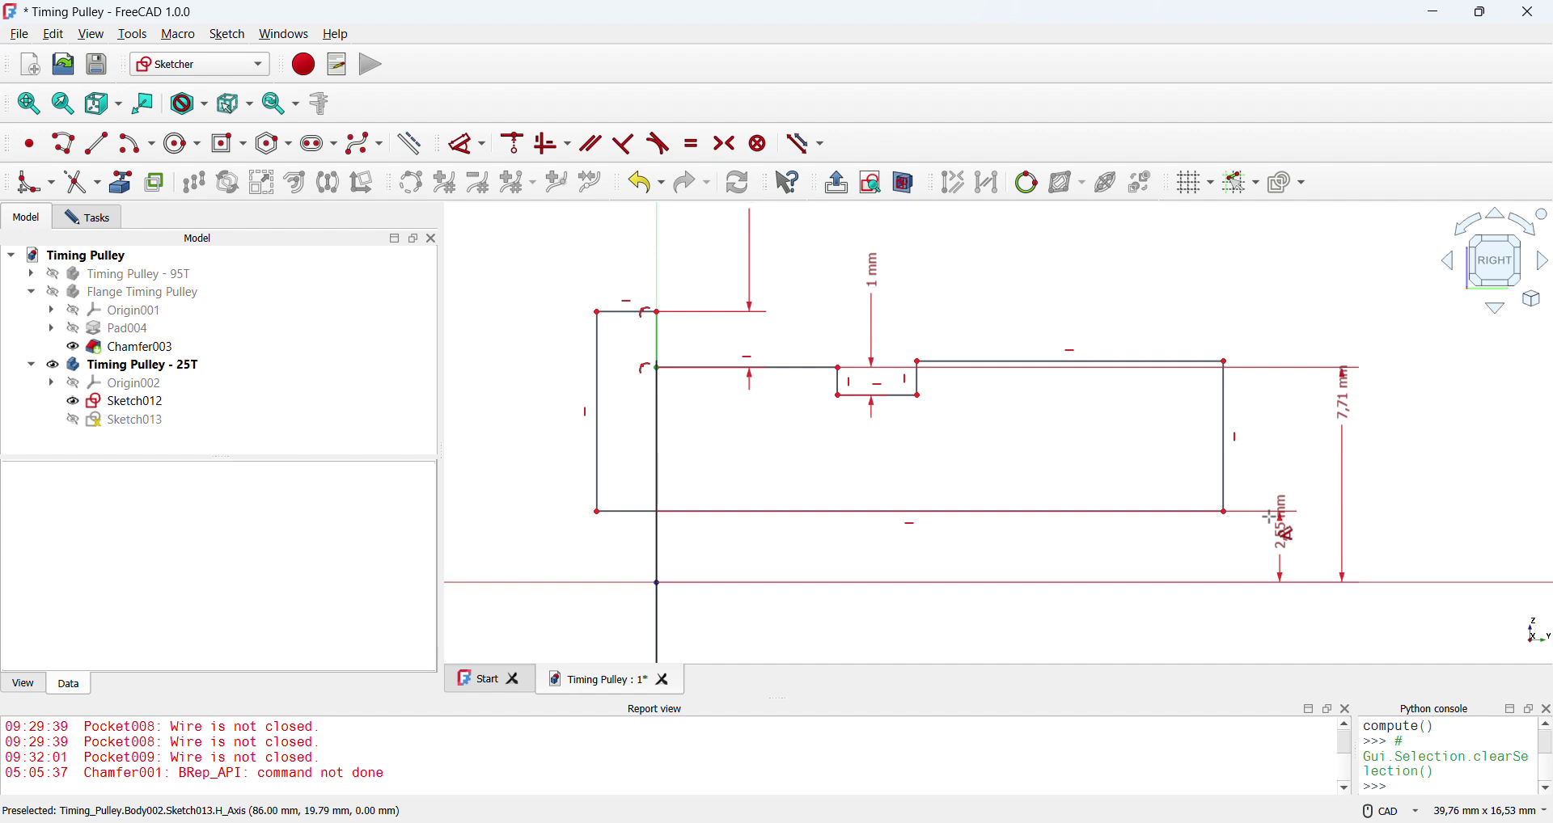
- Lower the hub's upper line below the groove's bottom line, and set the height of the vertical step between them to 0,5 mm
left_click_drag(1223, 361, 1227, 423)
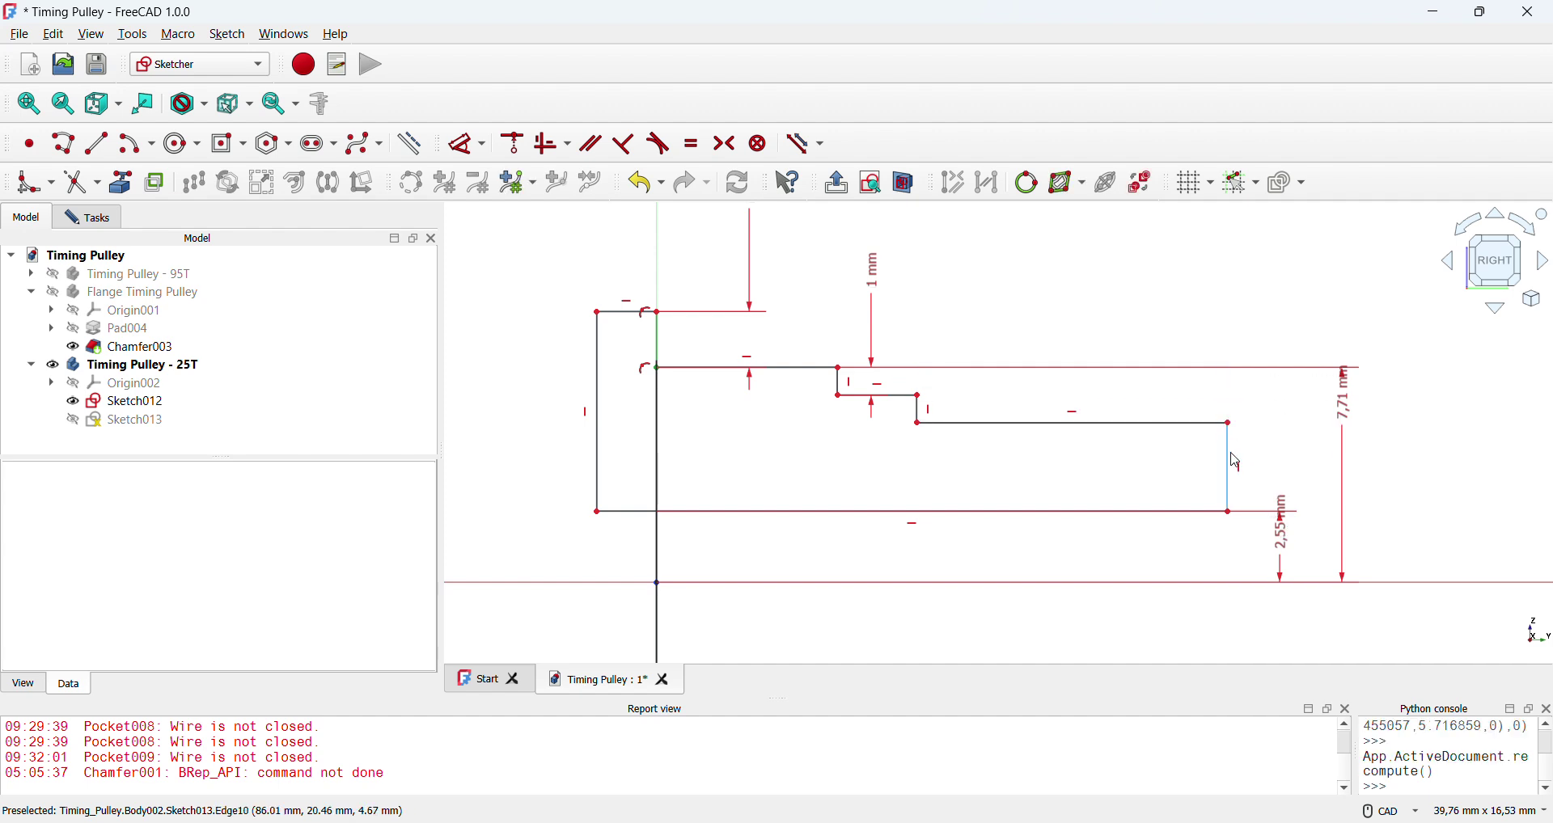
left_click(1228, 456)
left_click(896, 437)
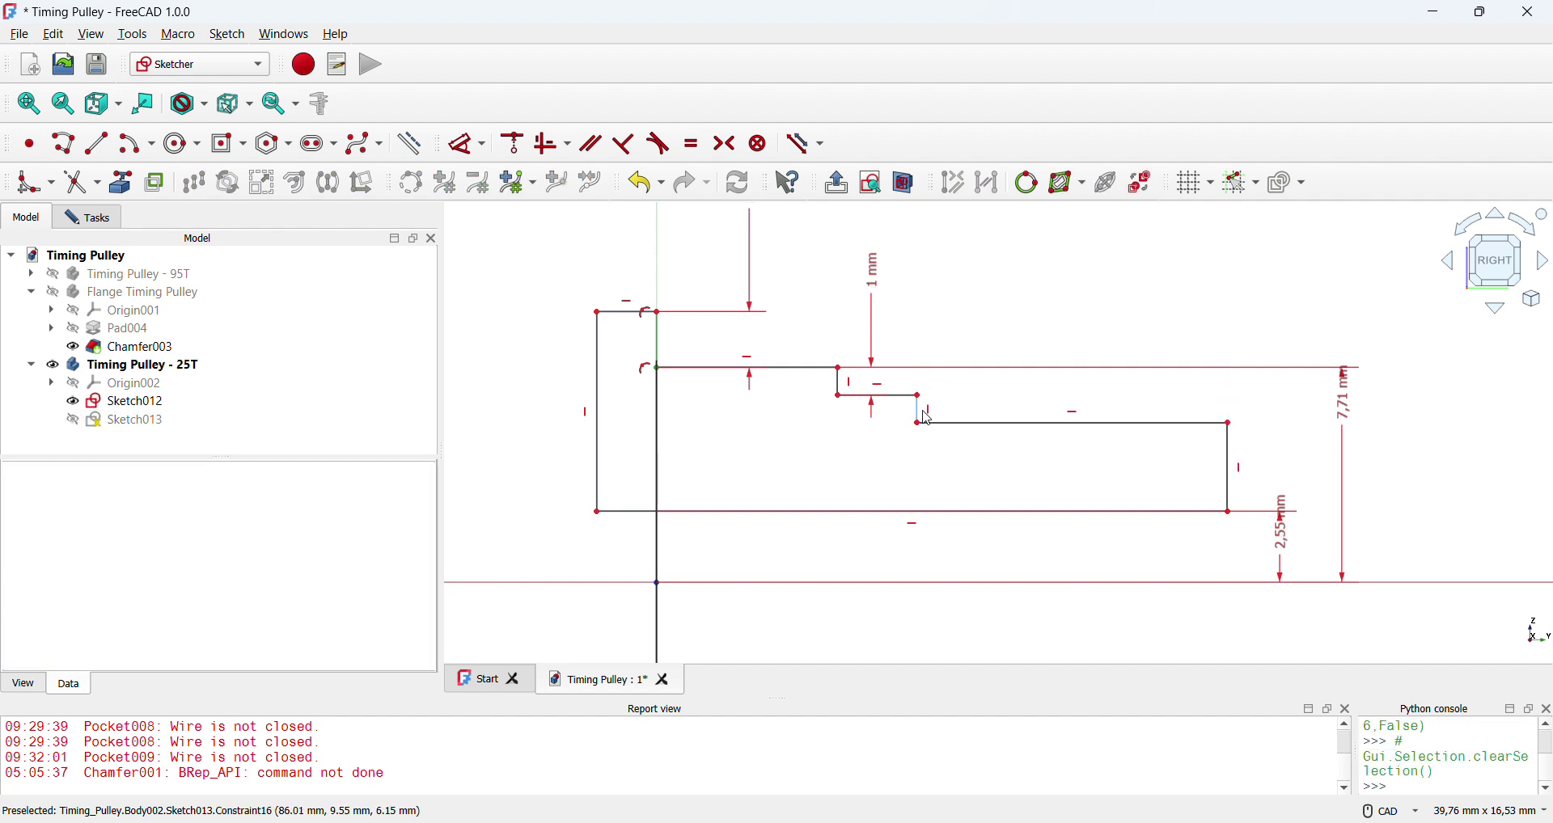
left_click(916, 408)
left_click(462, 145)
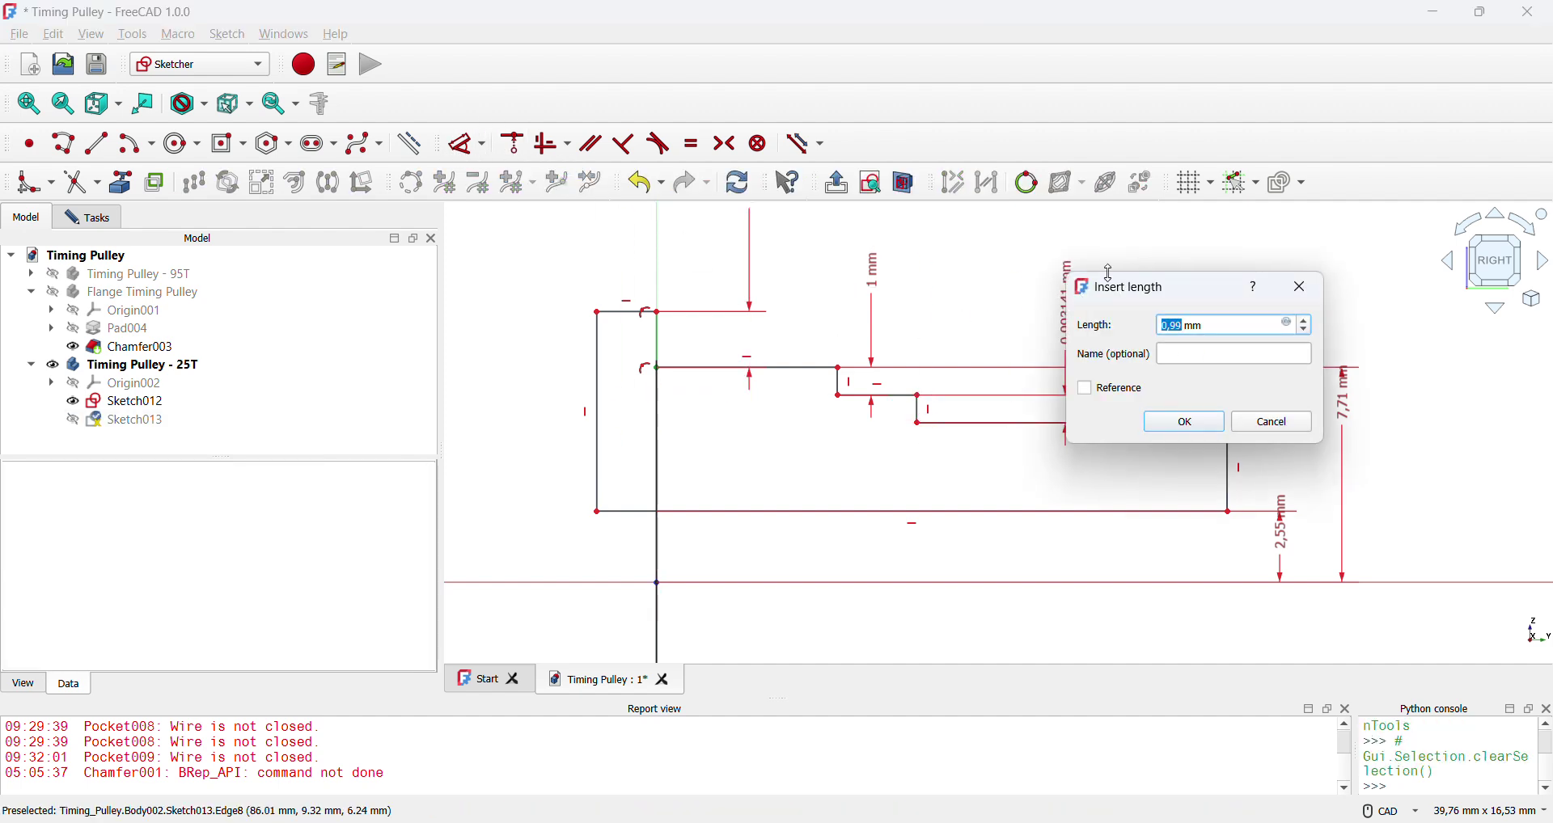
key("Return")
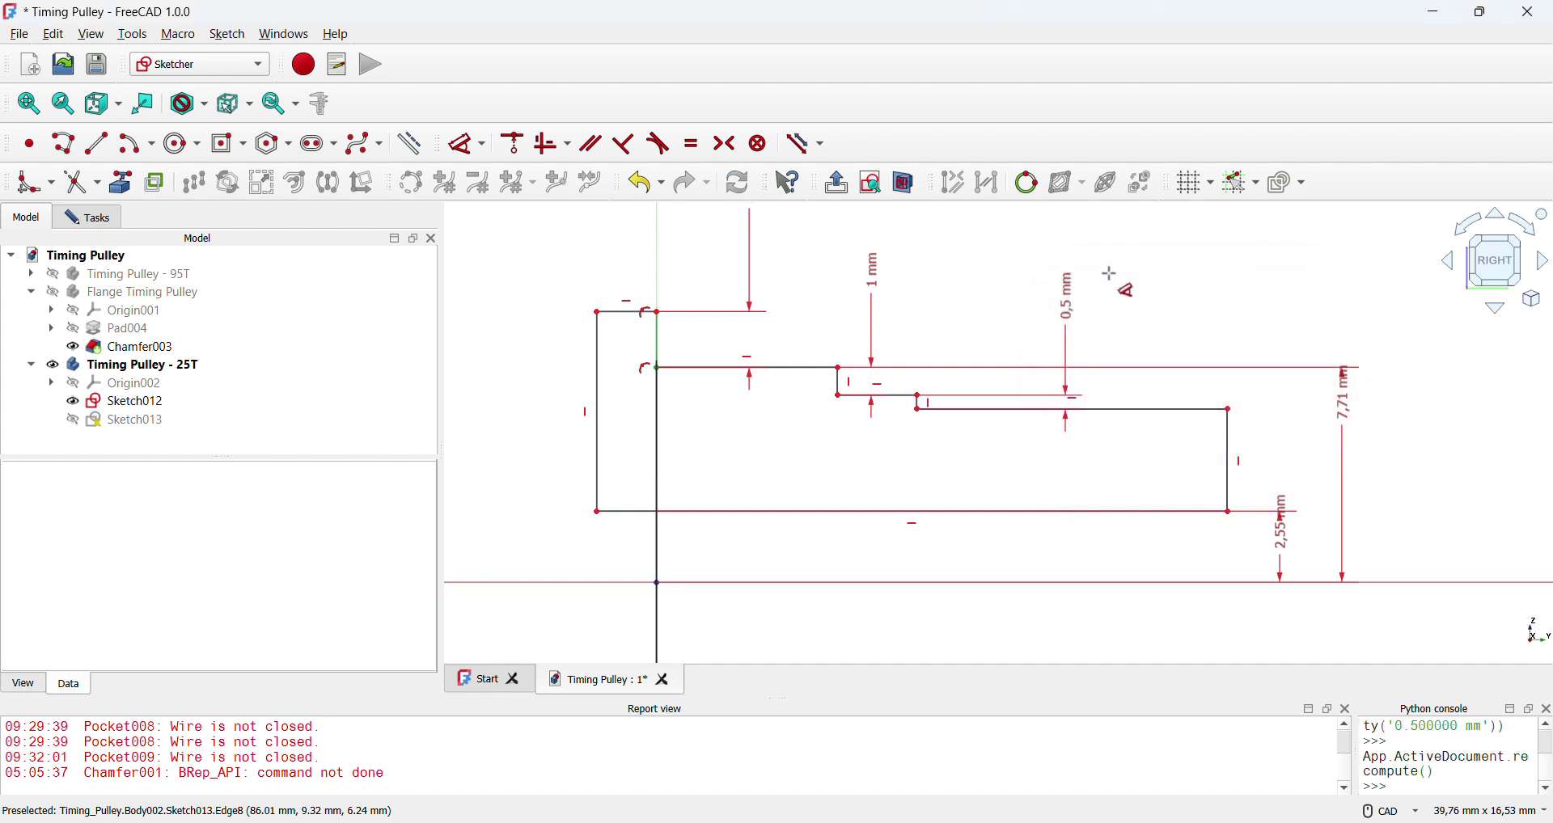
- Shorten the hub by moving its end to about 17,7 mm, and set the flange's width to 2 mm
left_click_drag(1228, 413, 1150, 412)
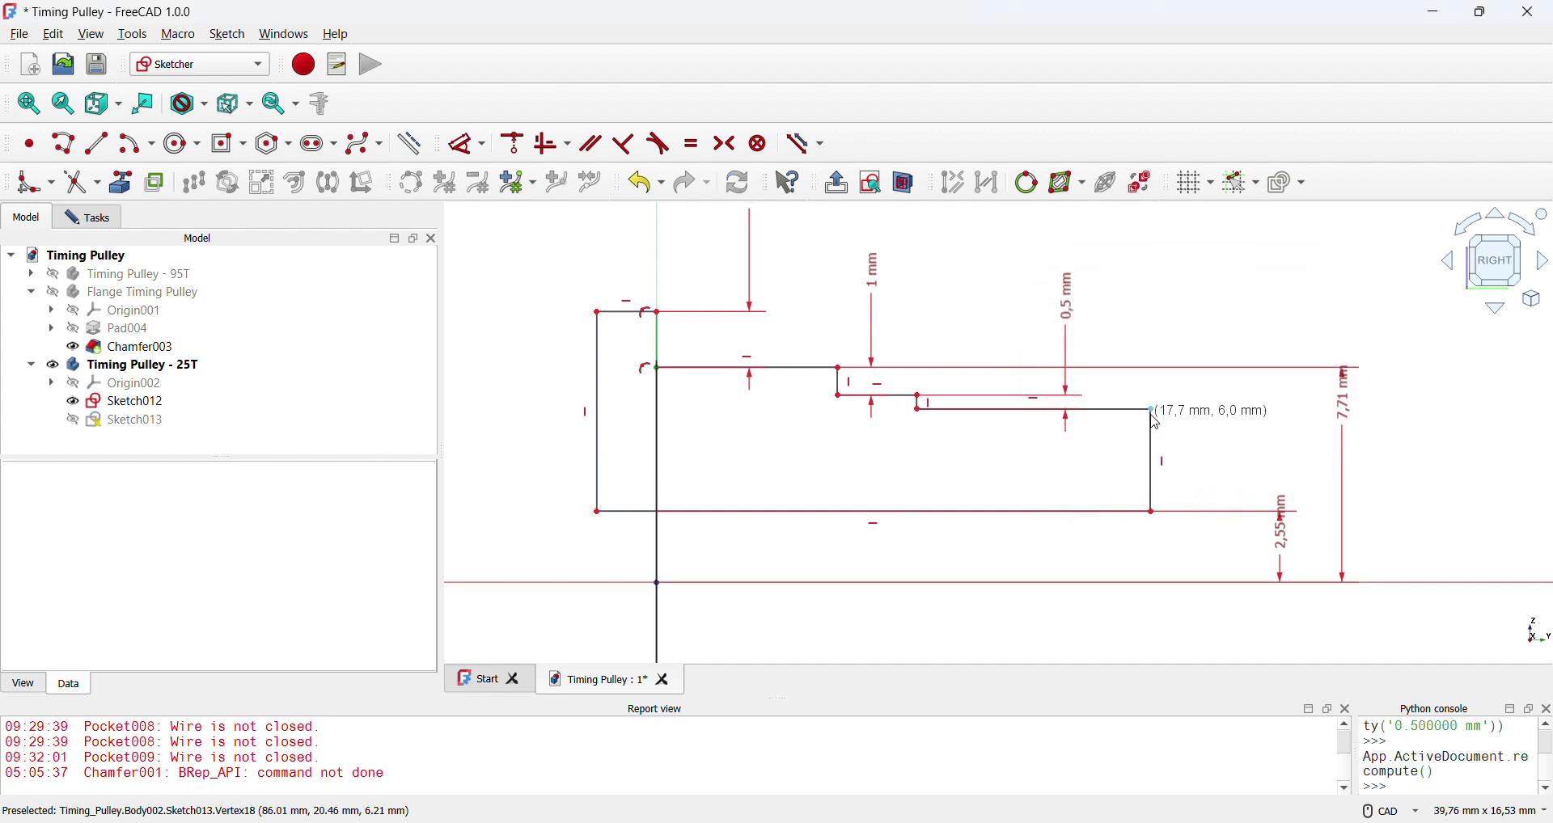
middle_click_drag(990, 431, 1124, 462)
left_click(763, 349)
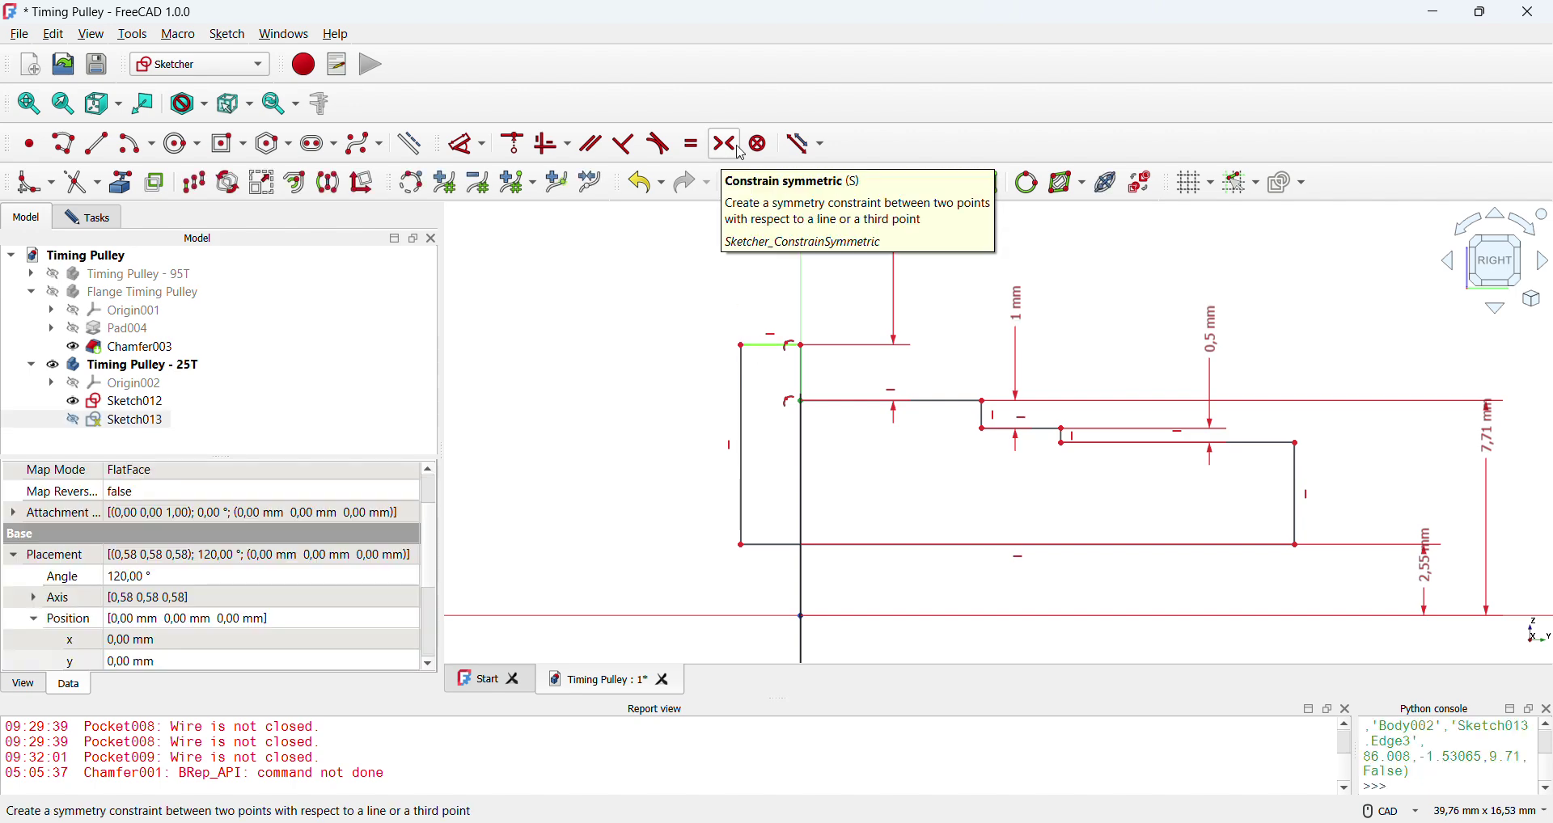
left_click(467, 144)
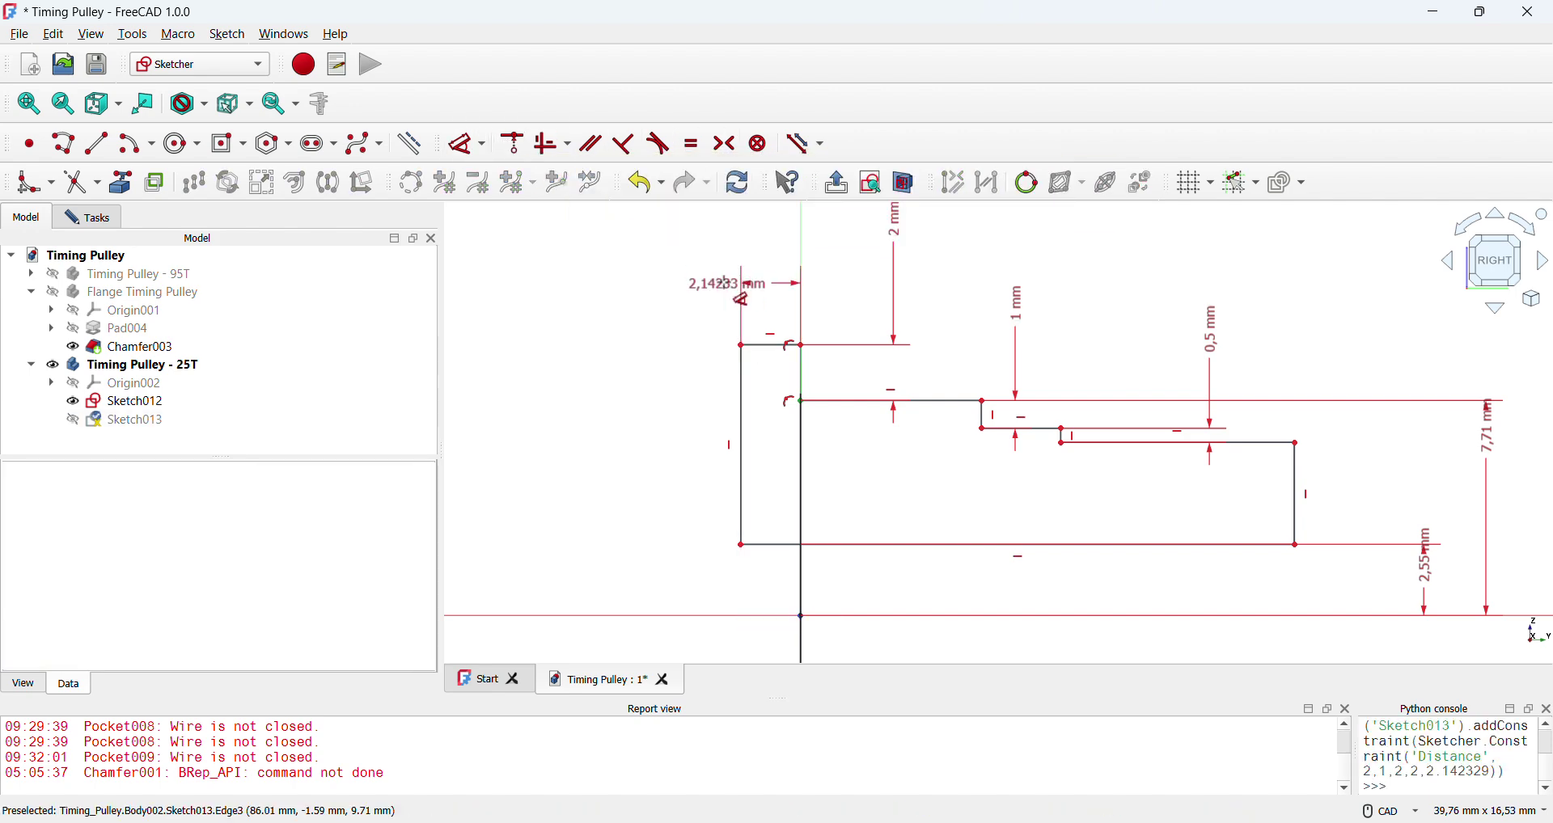
left_click(723, 290)
type("2")
key("Return")
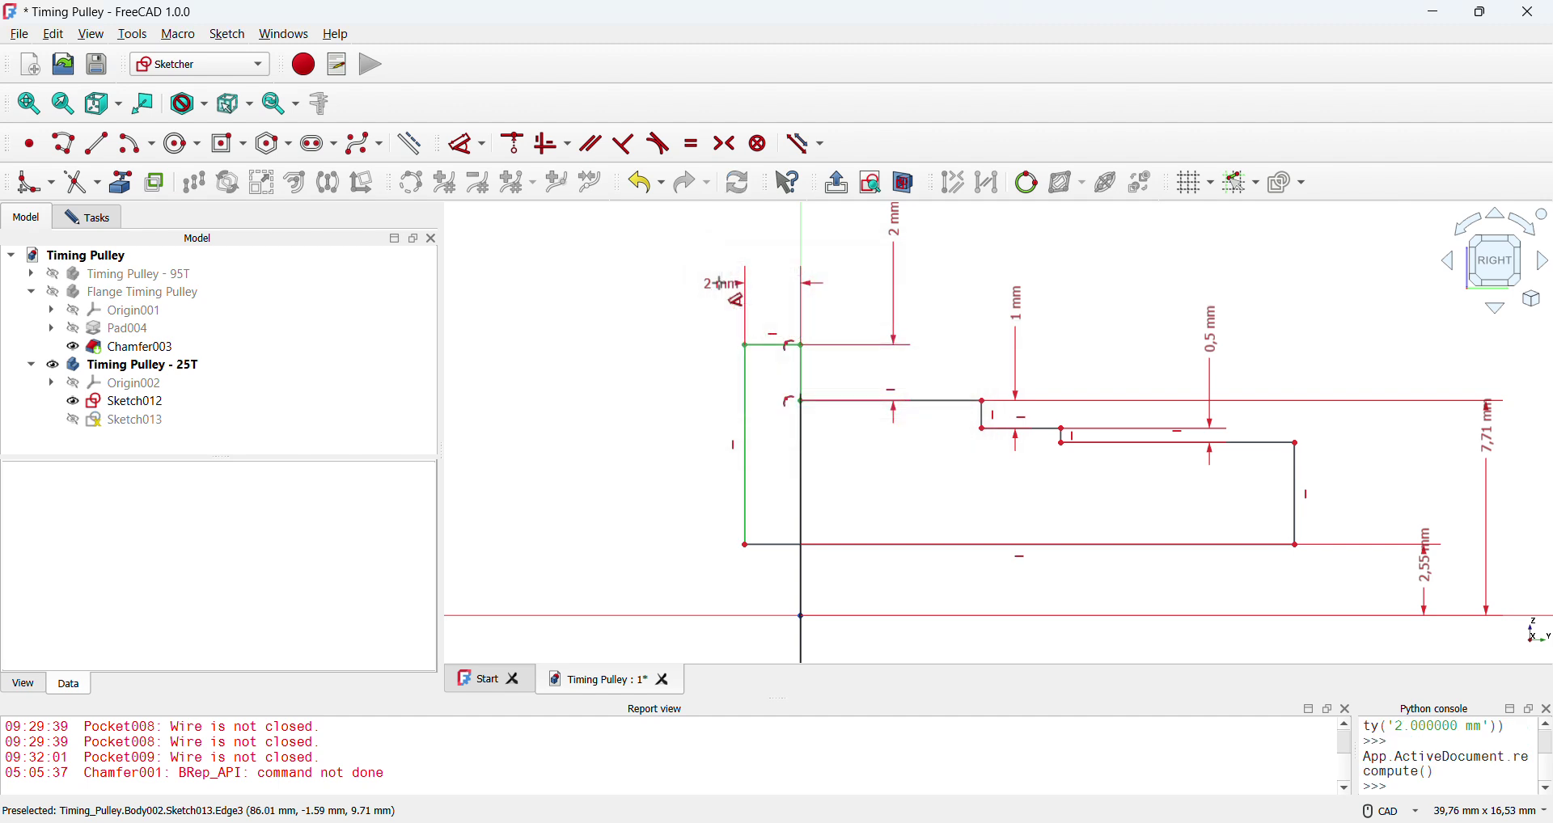
- Set the groove's width to 2 mm and the toothed section's length to 6,4 mm
left_click(1032, 440)
left_click(1051, 269)
type("2")
key("Return")
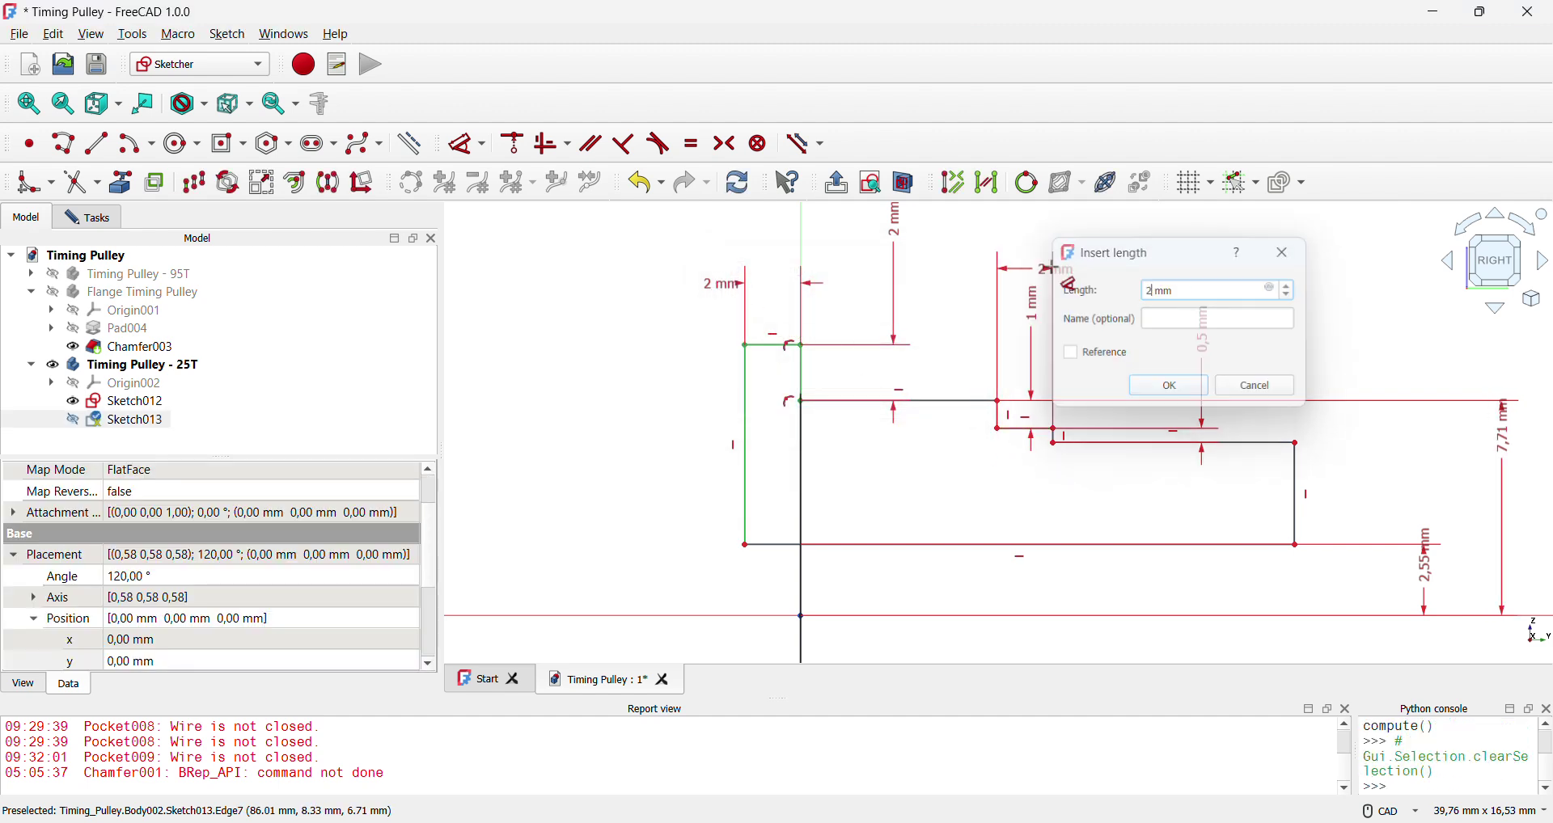
left_click(963, 401)
left_click(929, 247)
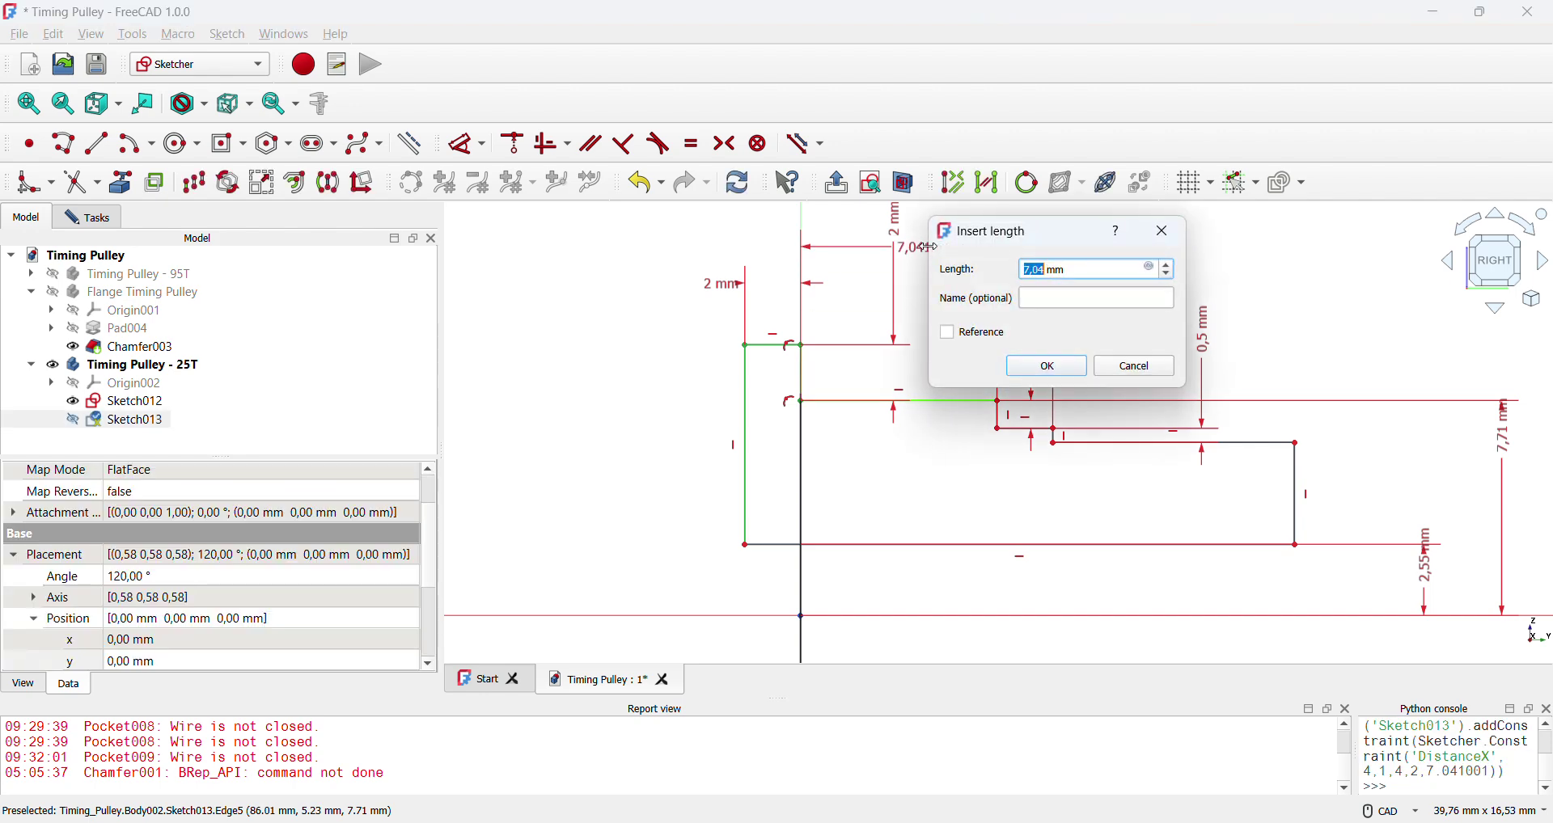
key("Return")
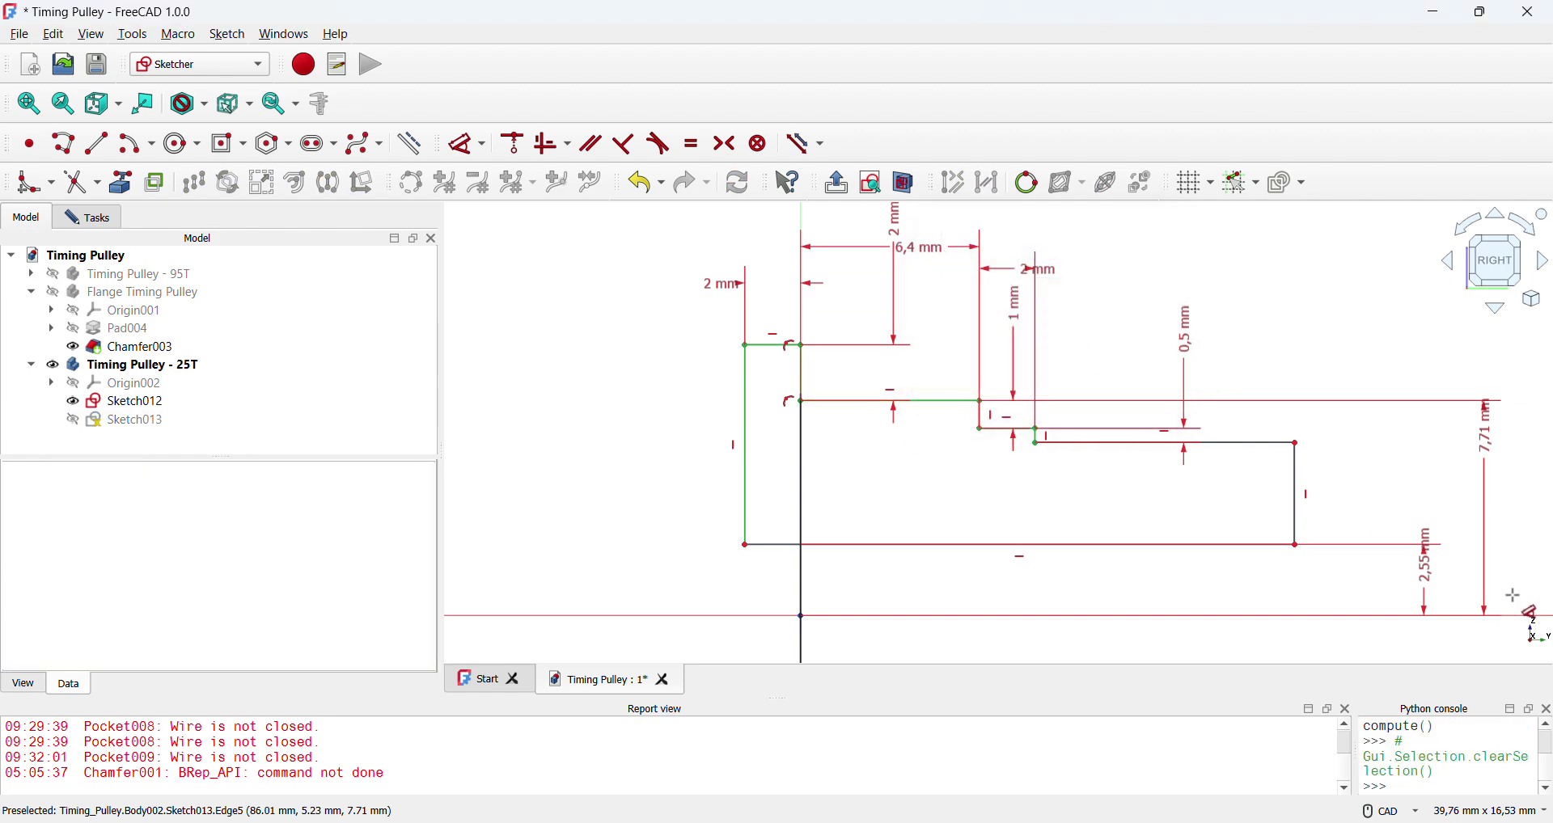
- Set the overall length of the profile's lower line to 20 mm
left_click(1254, 545)
left_click(1045, 645)
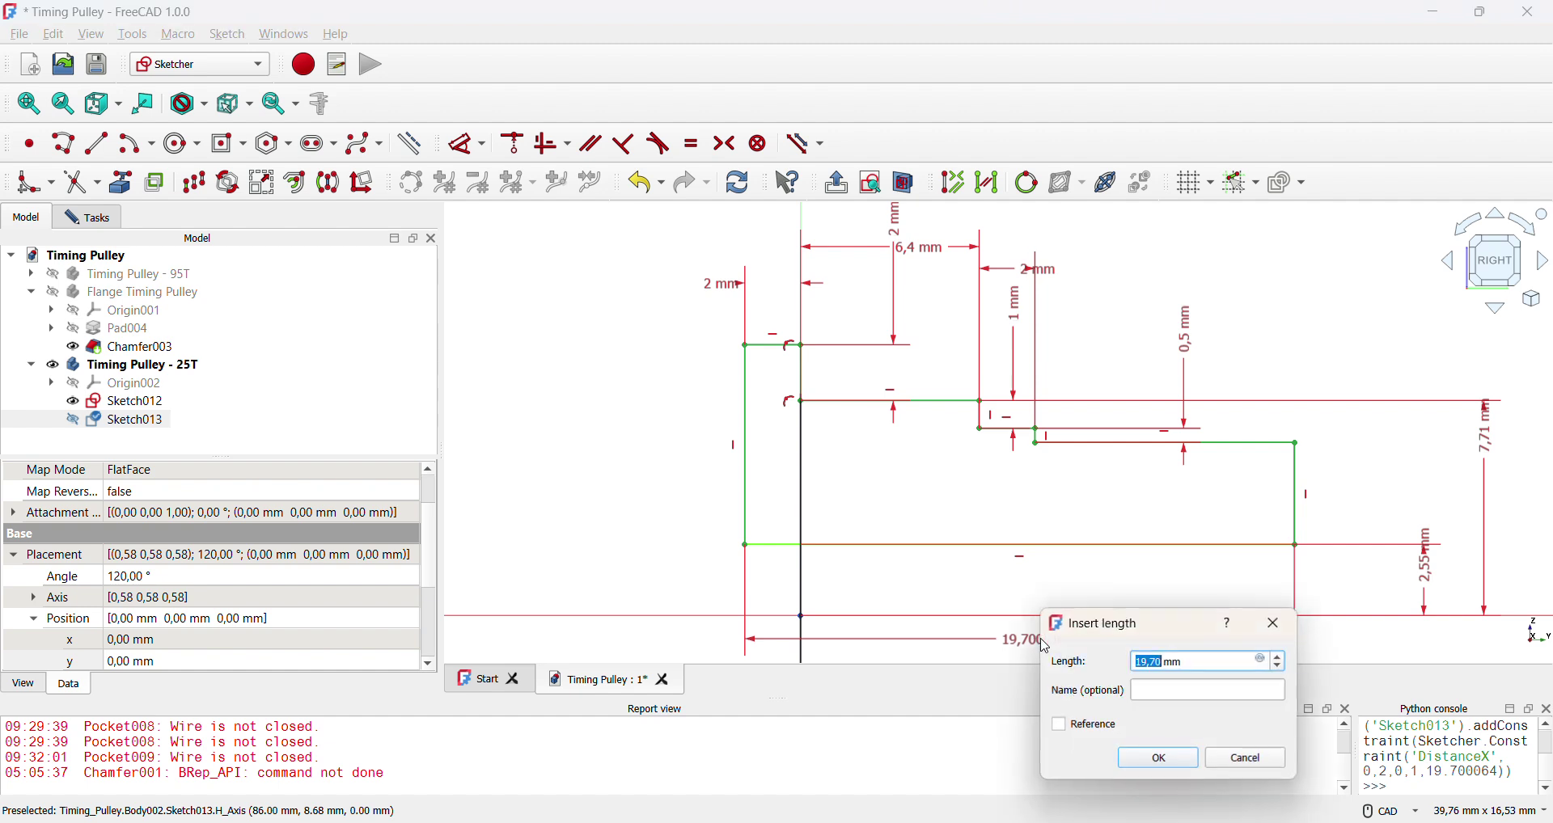
type("20")
key("Return")
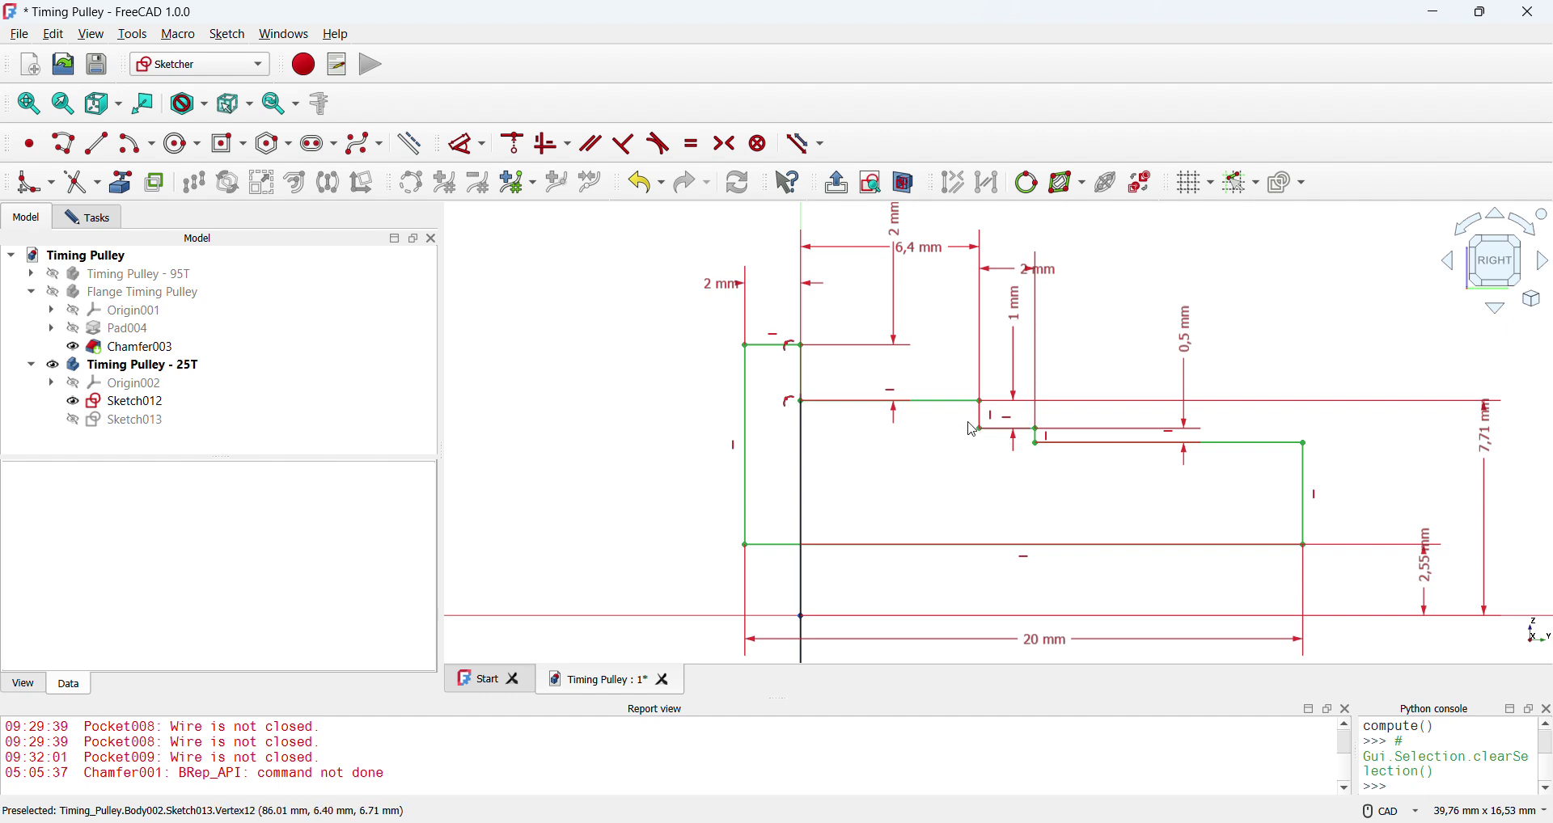
- Test the profile's lower line and stepped corner for remaining freedom of movement, and close the sketch
middle_click_drag(858, 406, 858, 439)
scroll(858, 439, "down", 2)
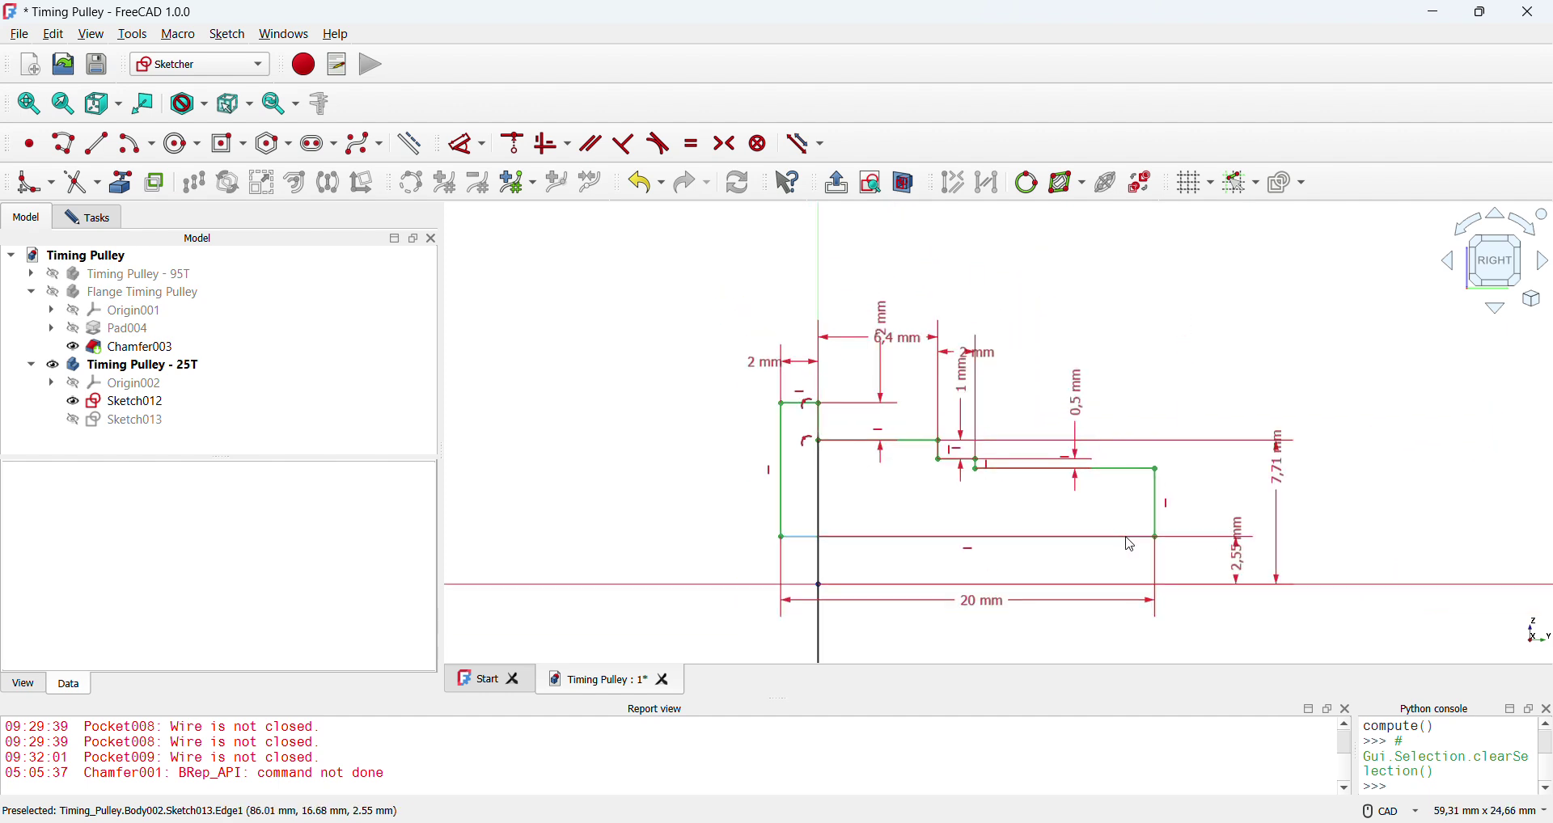
left_click_drag(1121, 536, 1111, 560)
left_click_drag(975, 467, 987, 476)
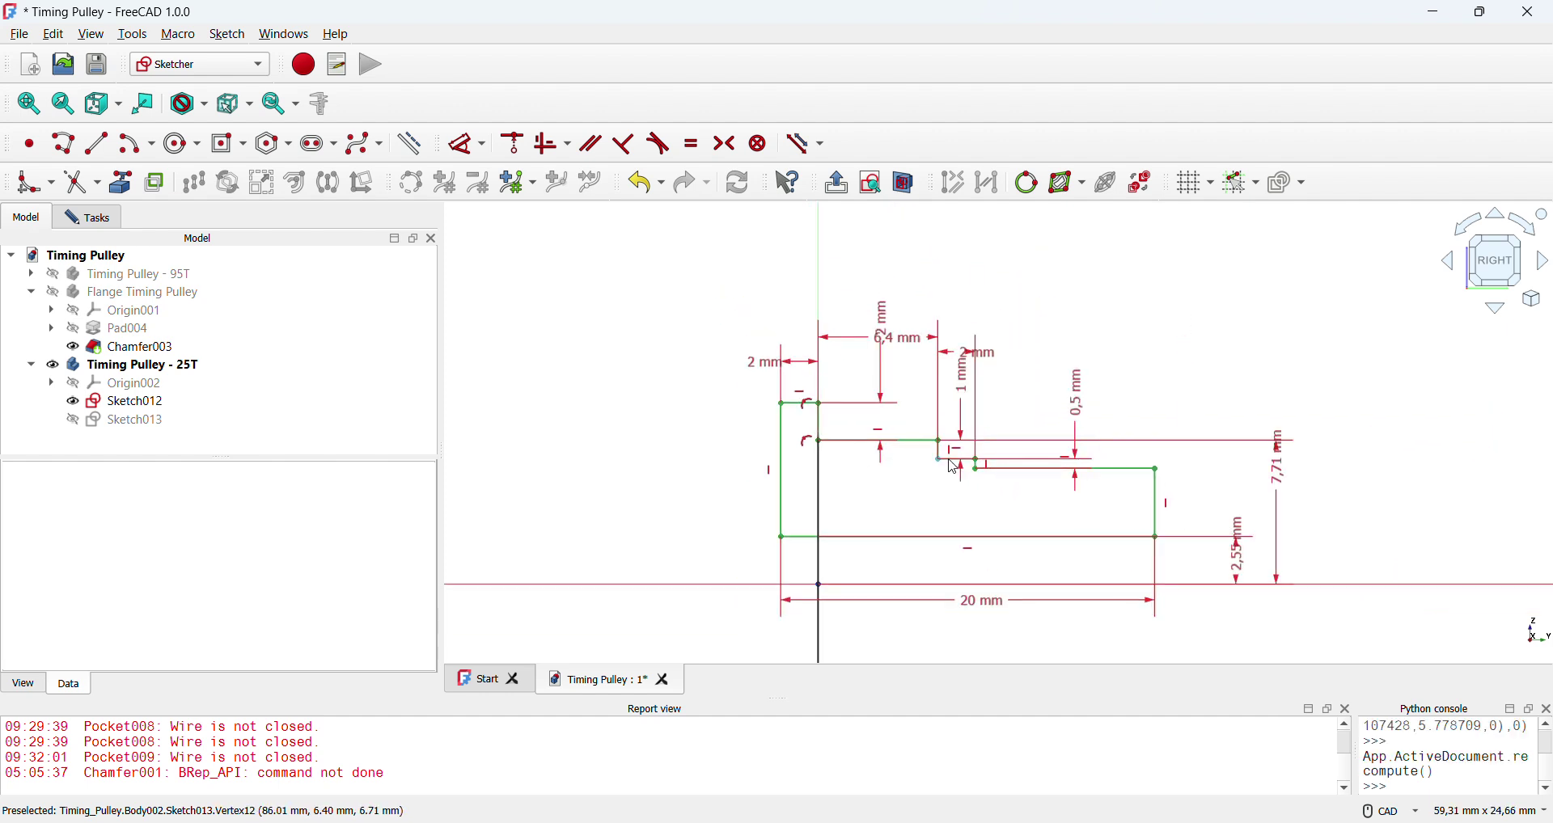
scroll(908, 513, "down", 1)
middle_click_drag(908, 513, 915, 458)
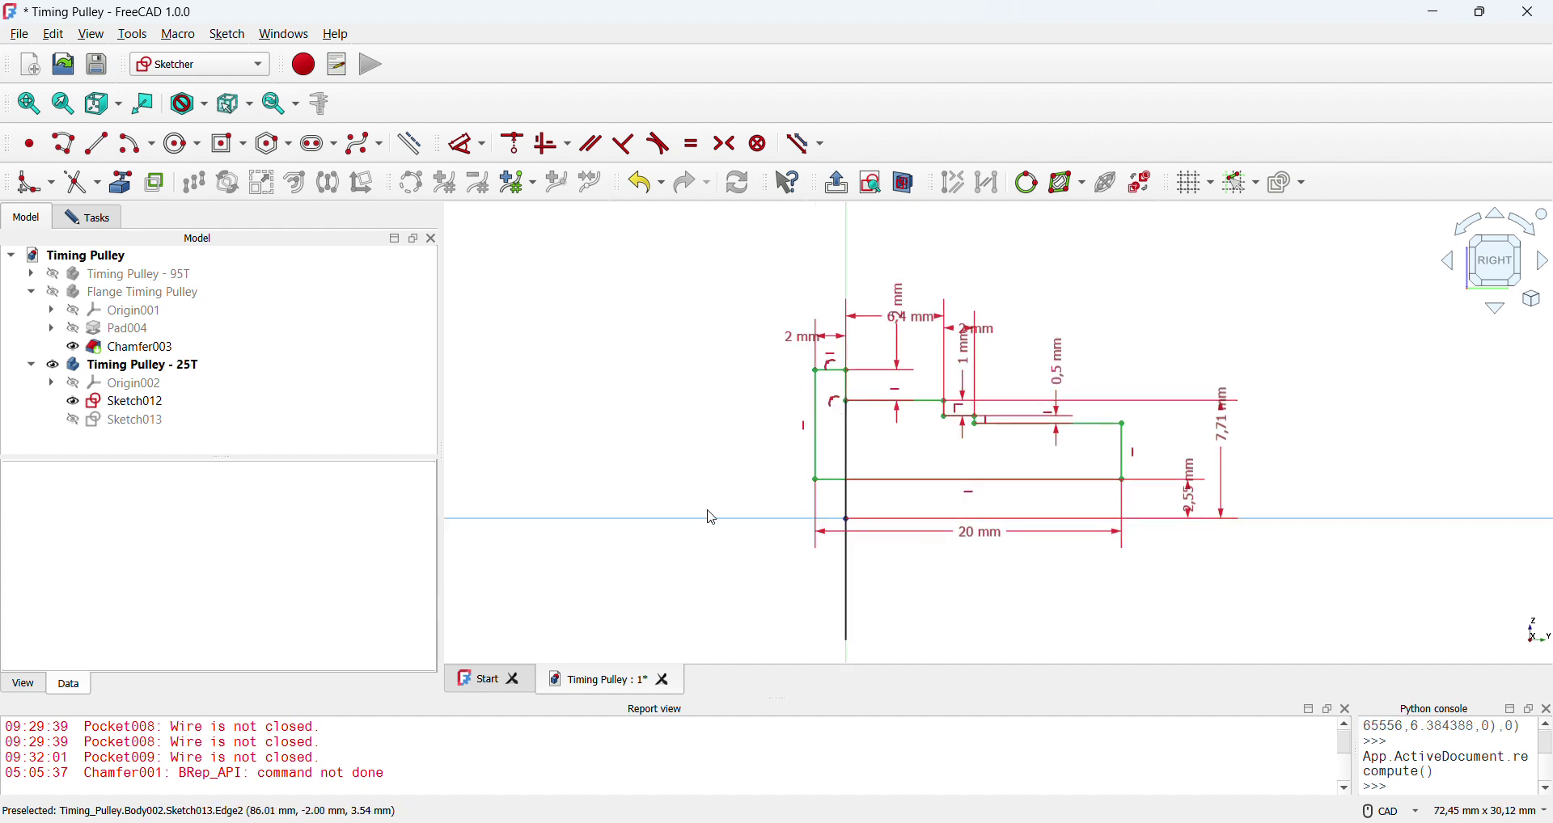
middle_click_drag(786, 347, 794, 257)
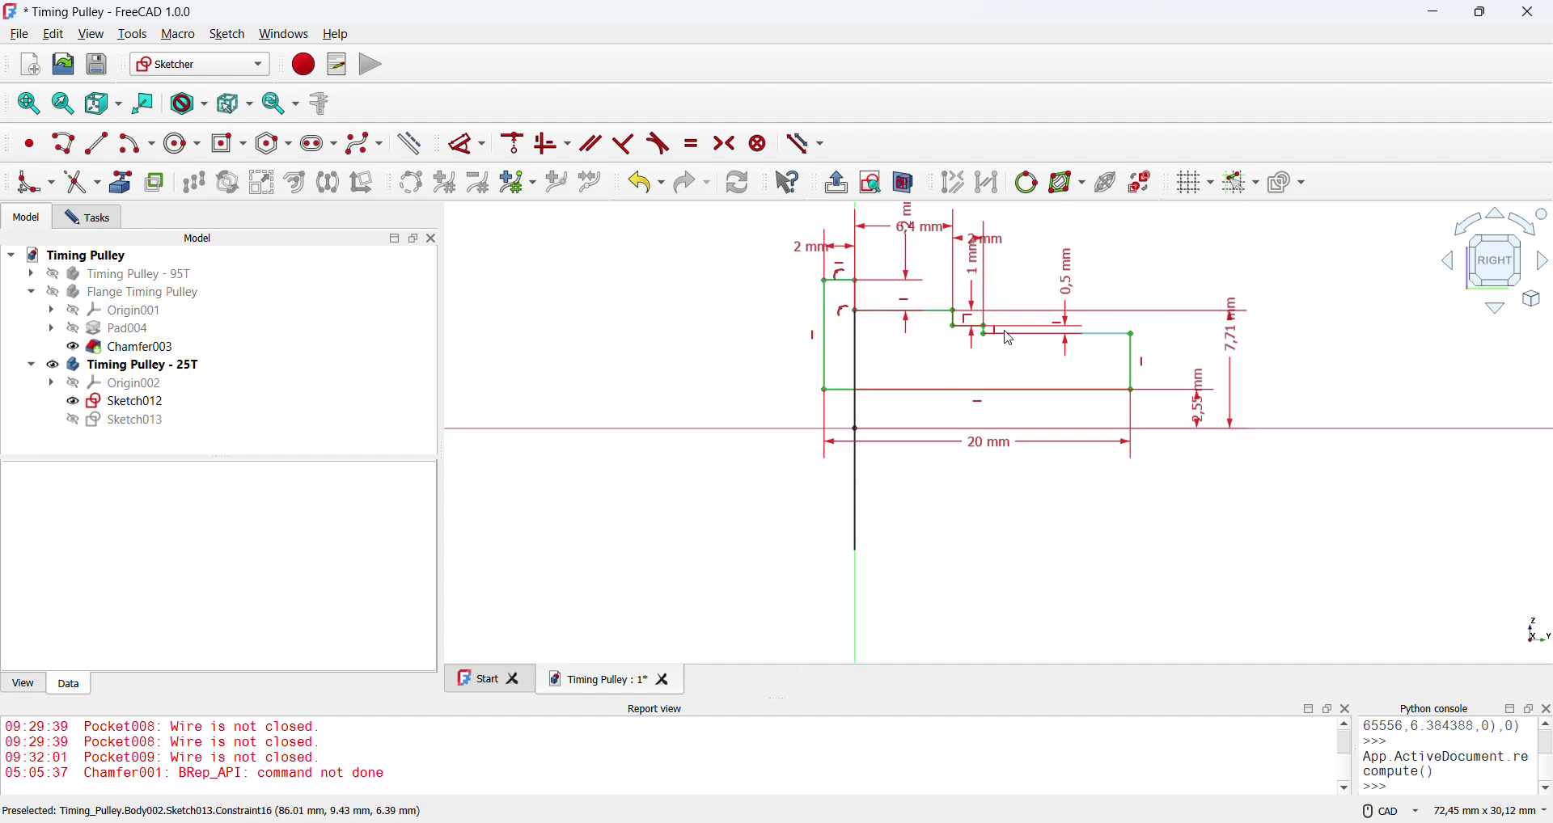
middle_click_drag(967, 380, 969, 422)
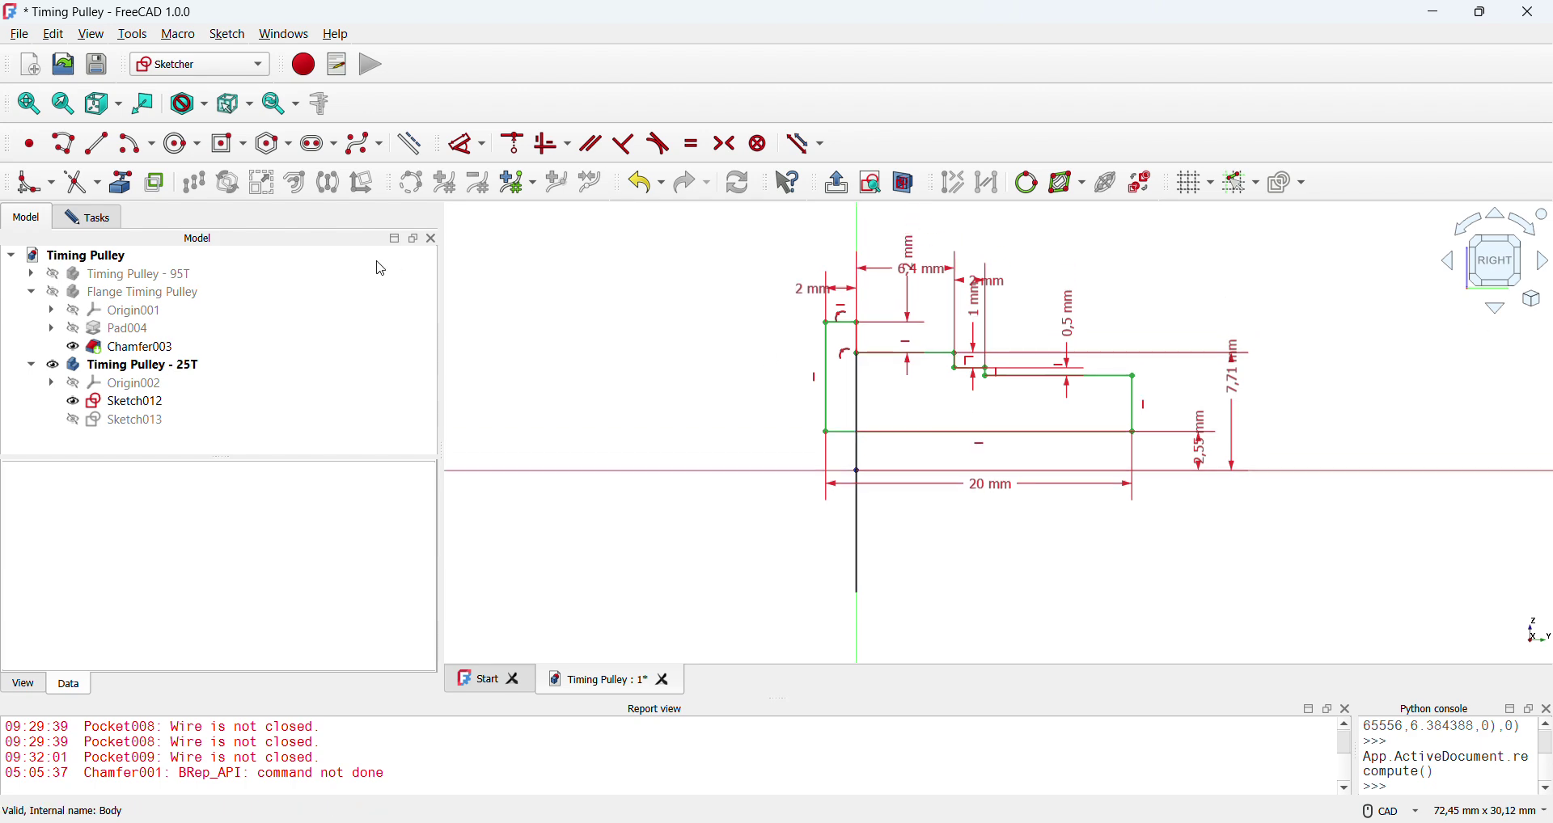
left_click(89, 217)
left_click(219, 270)
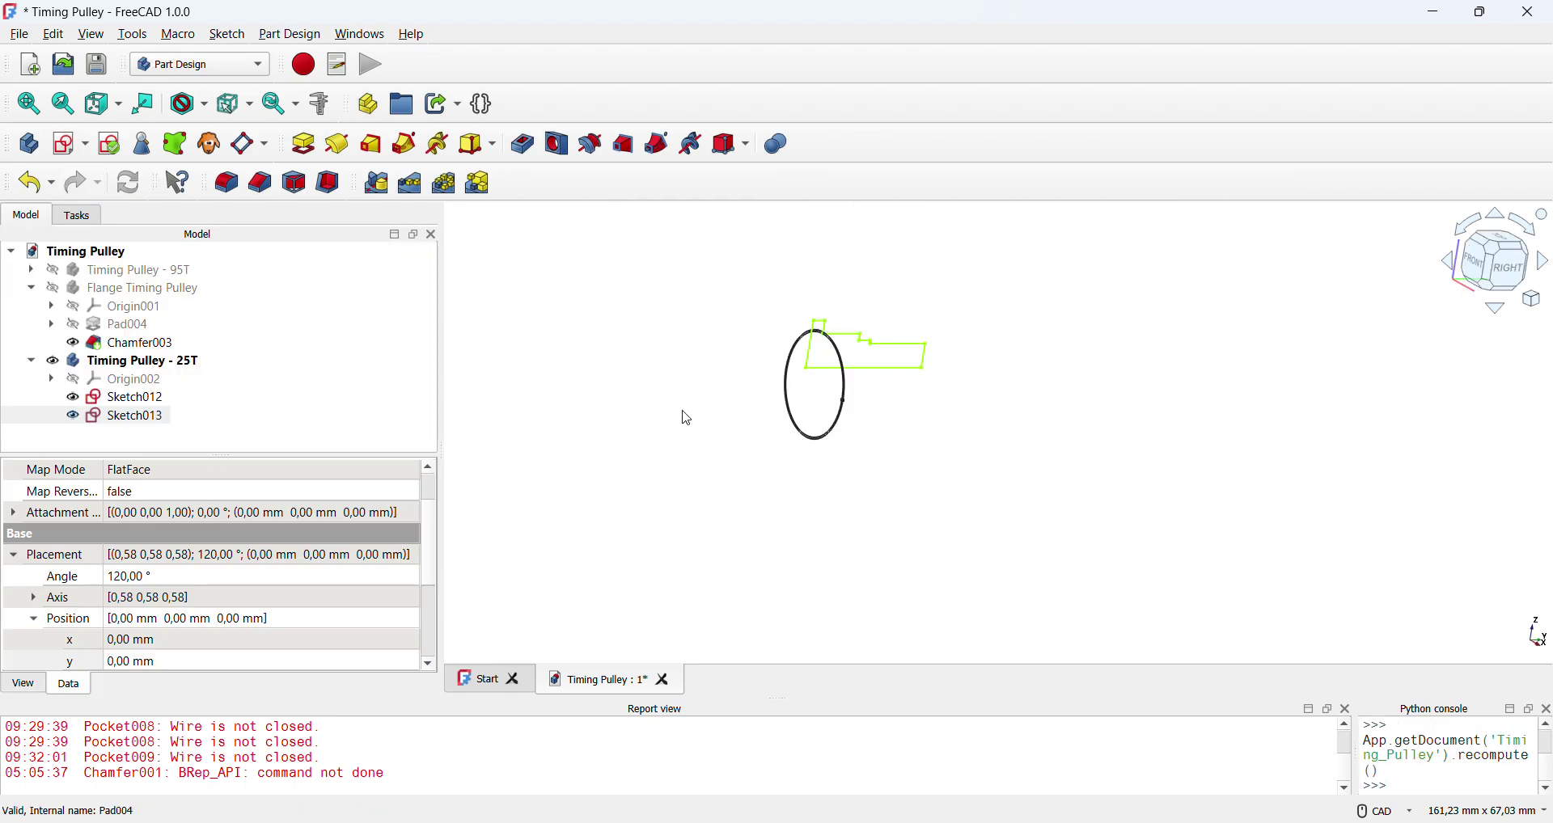
middle_click_drag(730, 412, 743, 444)
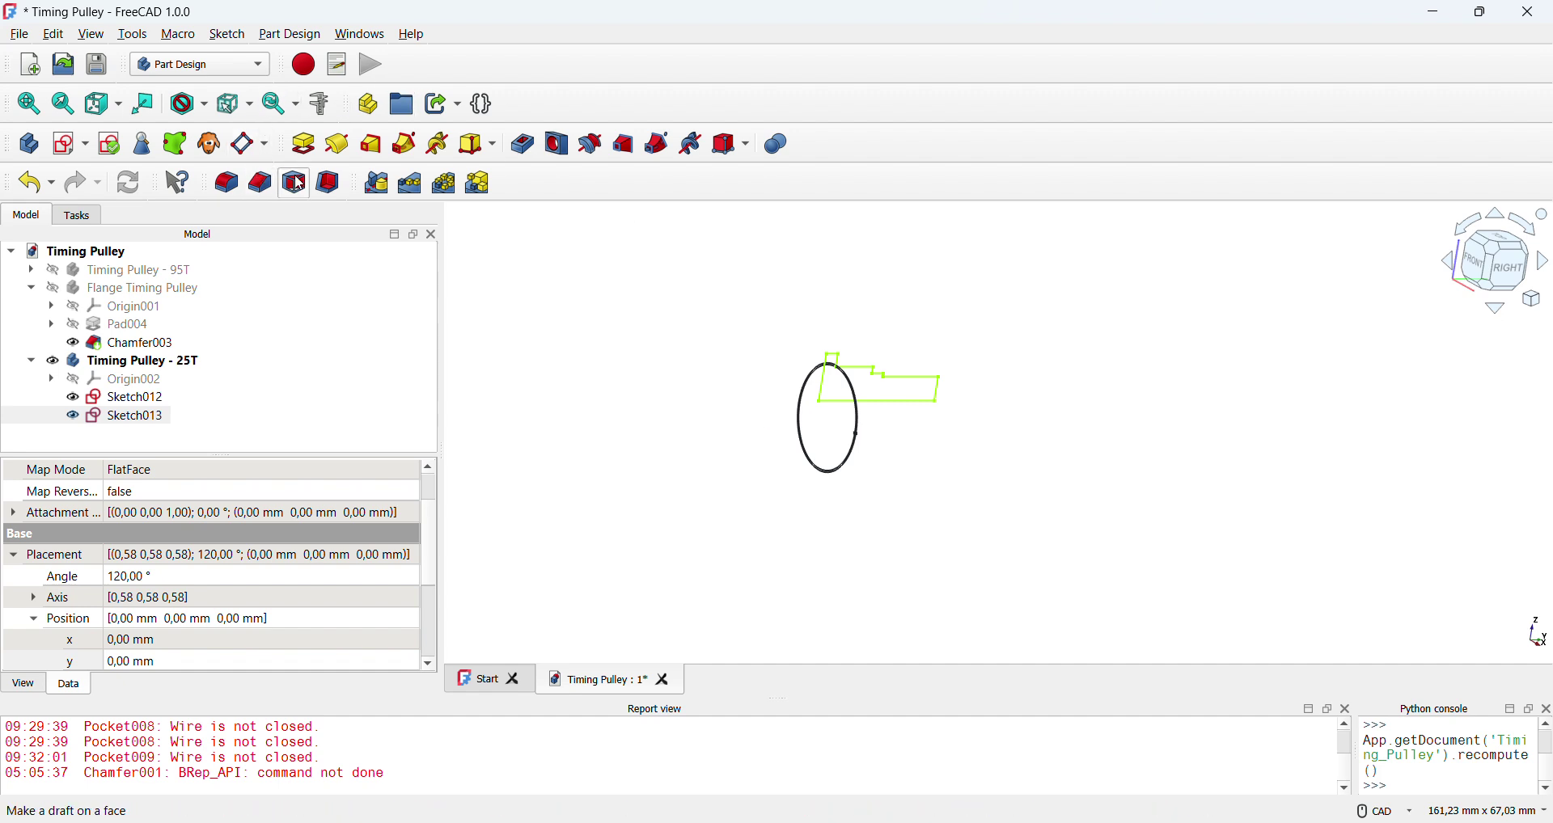
left_click(337, 144)
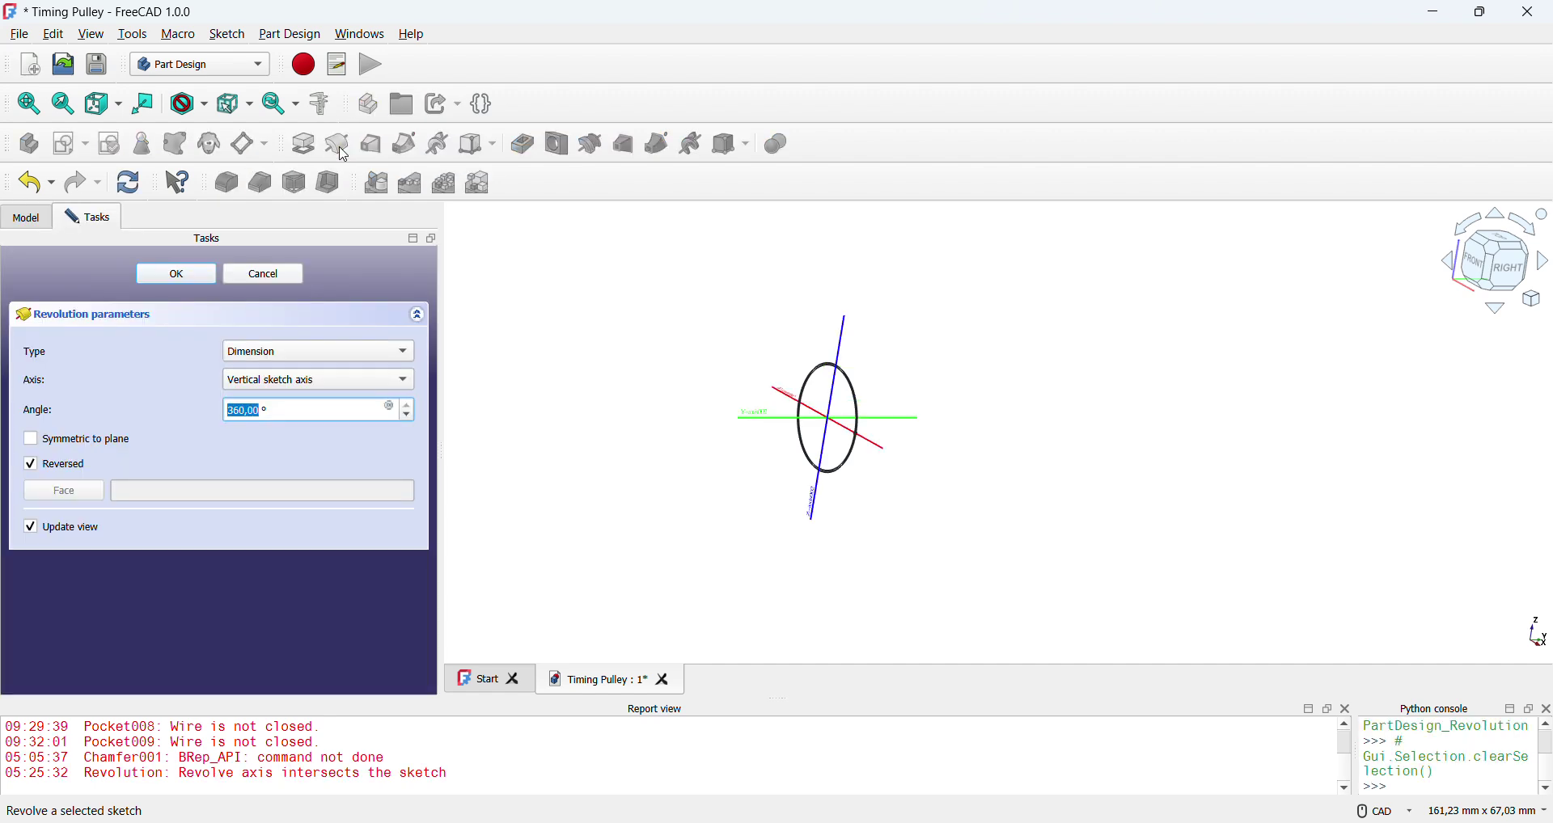
left_click(372, 385)
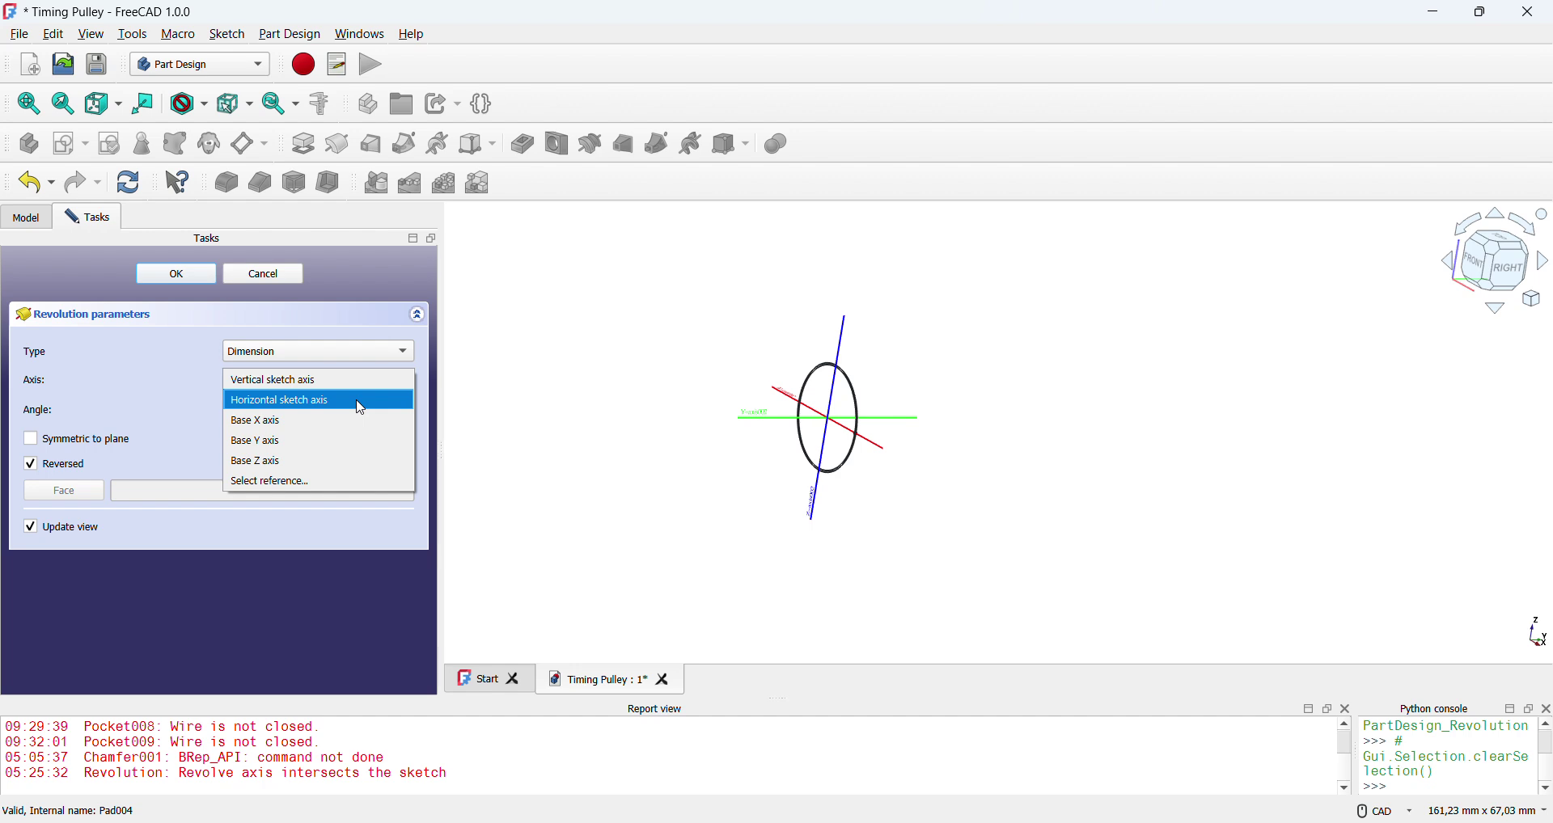
left_click(614, 353)
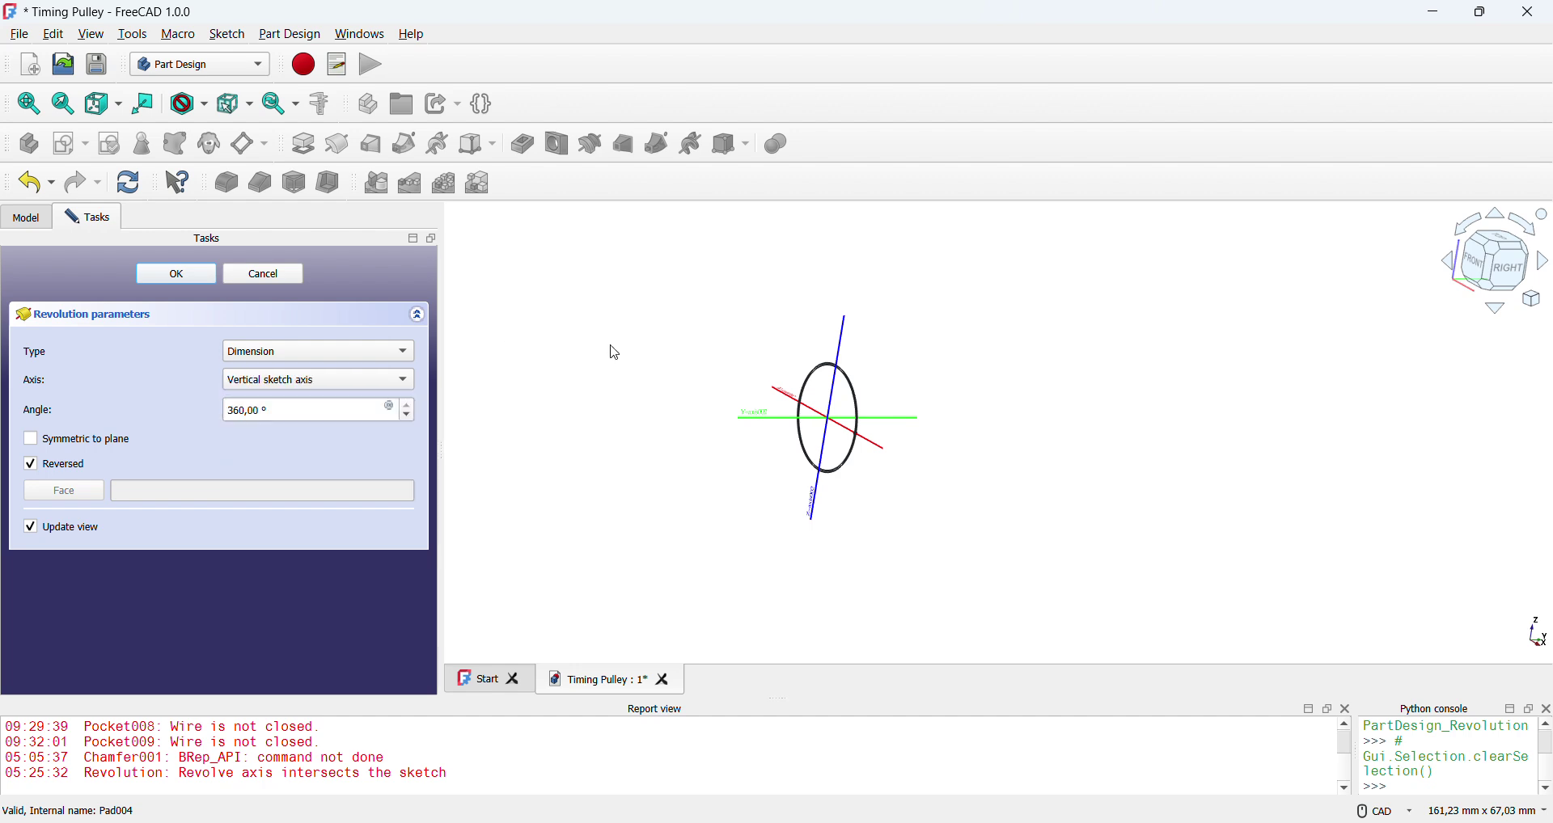
left_click(242, 274)
double_click(133, 413)
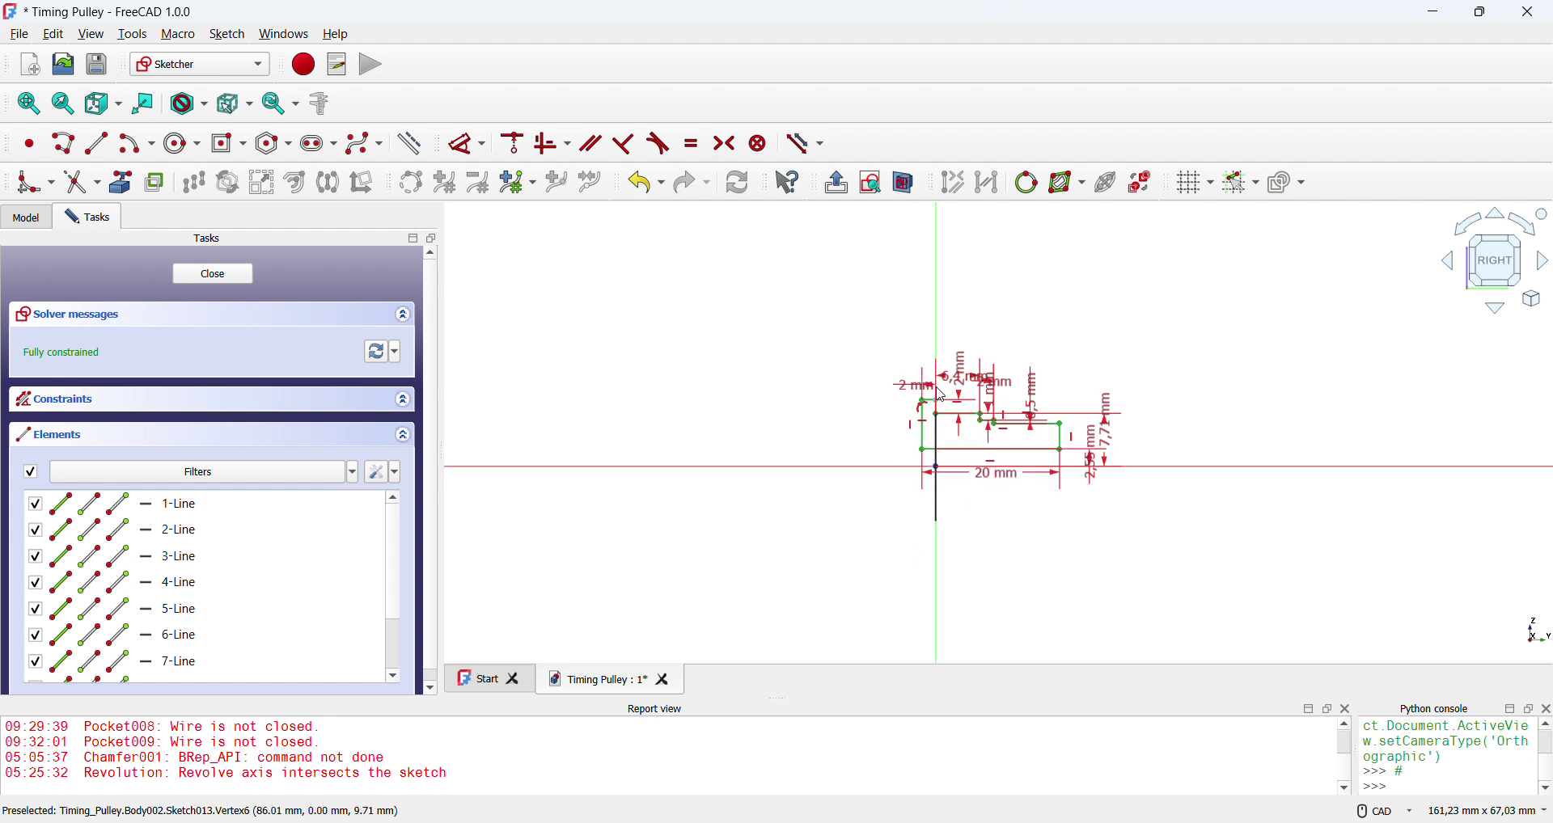
left_click(211, 276)
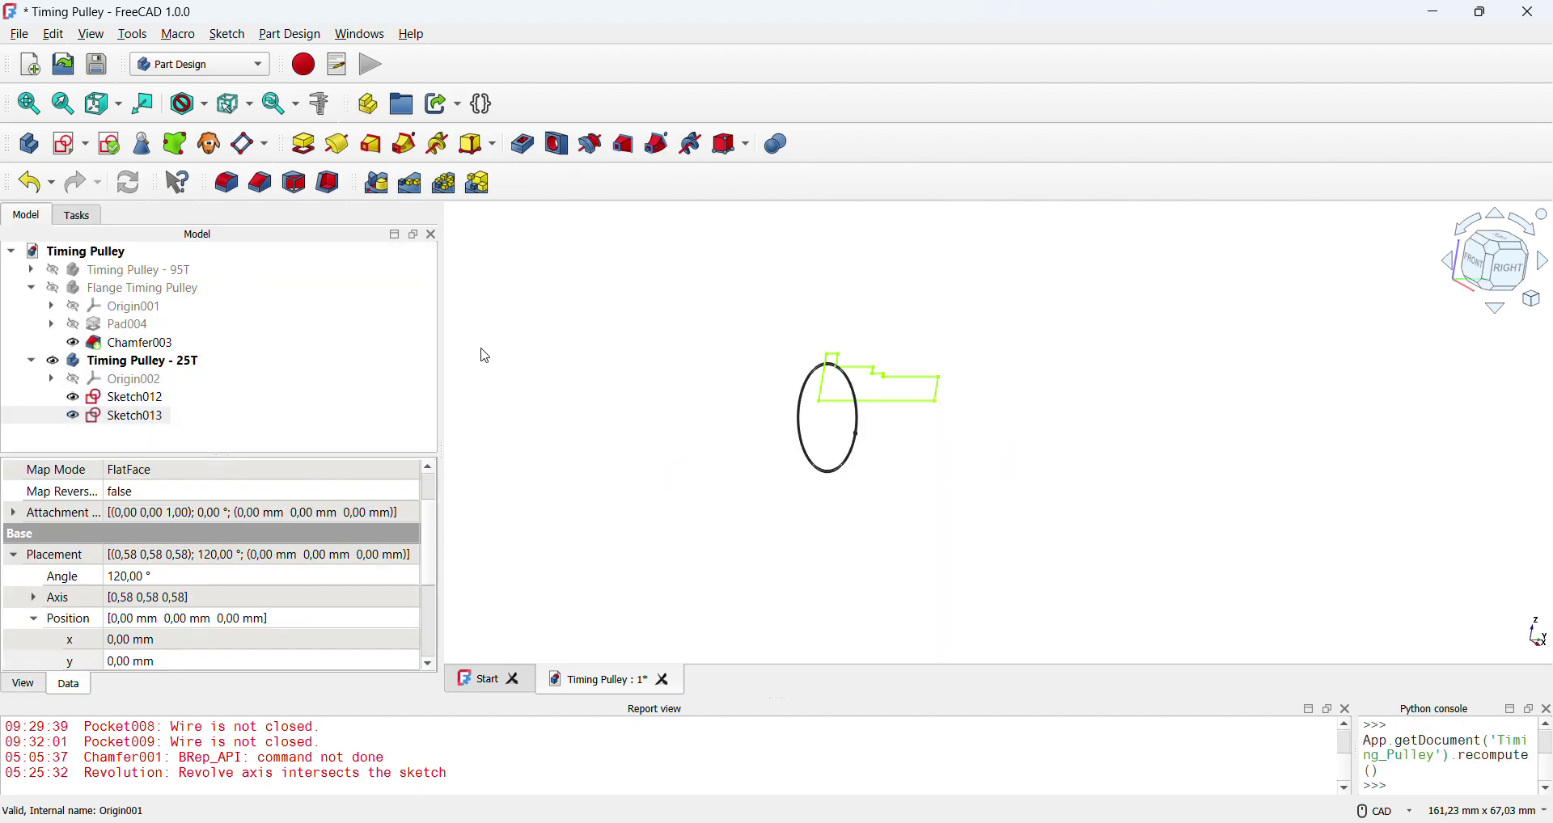
- Revolve the stepped profile sketch 360° about the horizontal sketch axis
left_click(130, 397)
left_click(127, 416)
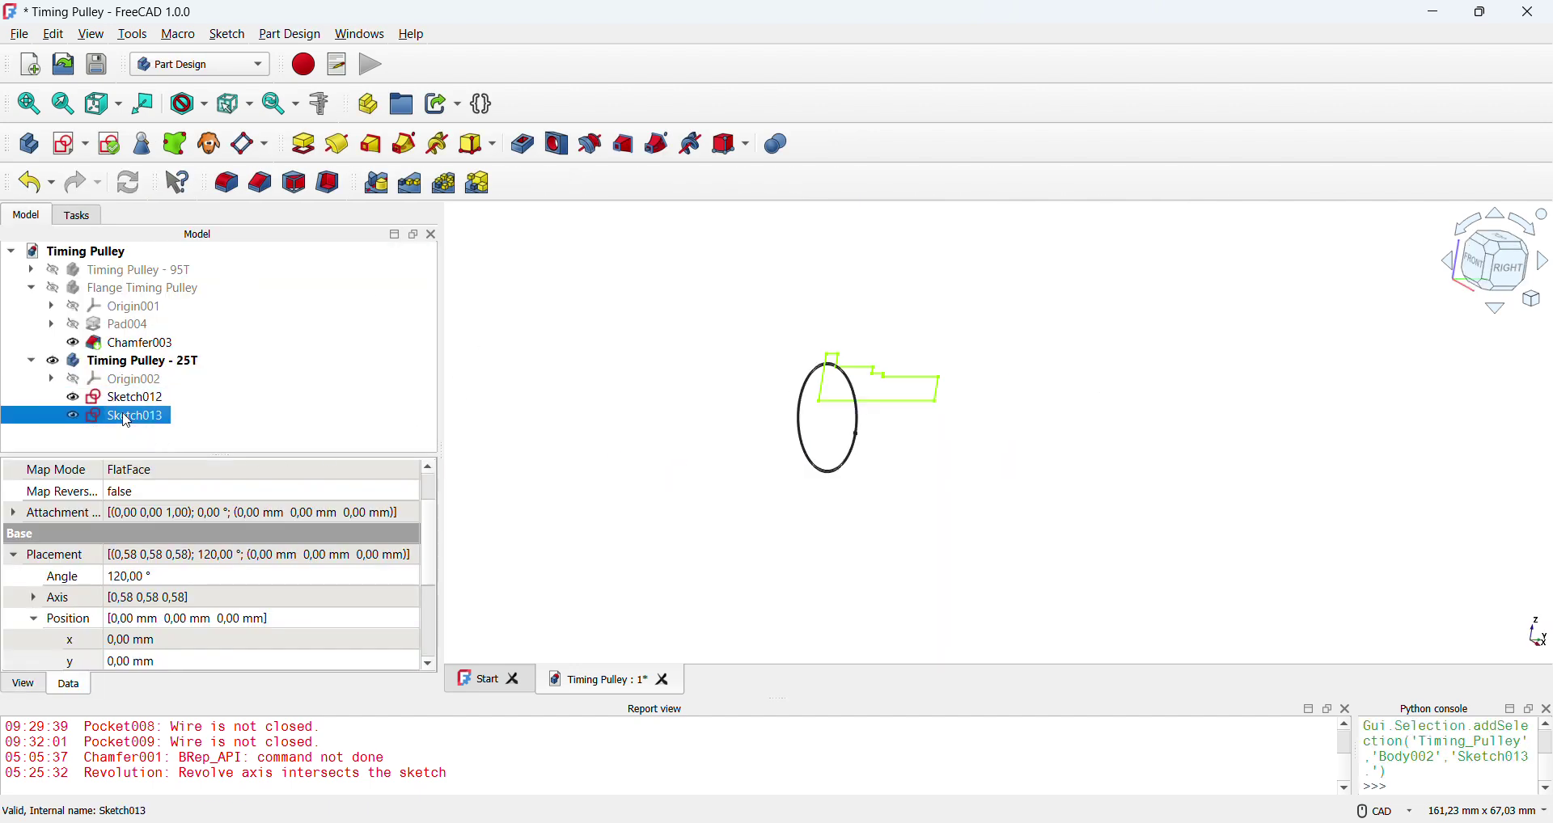
left_click(337, 145)
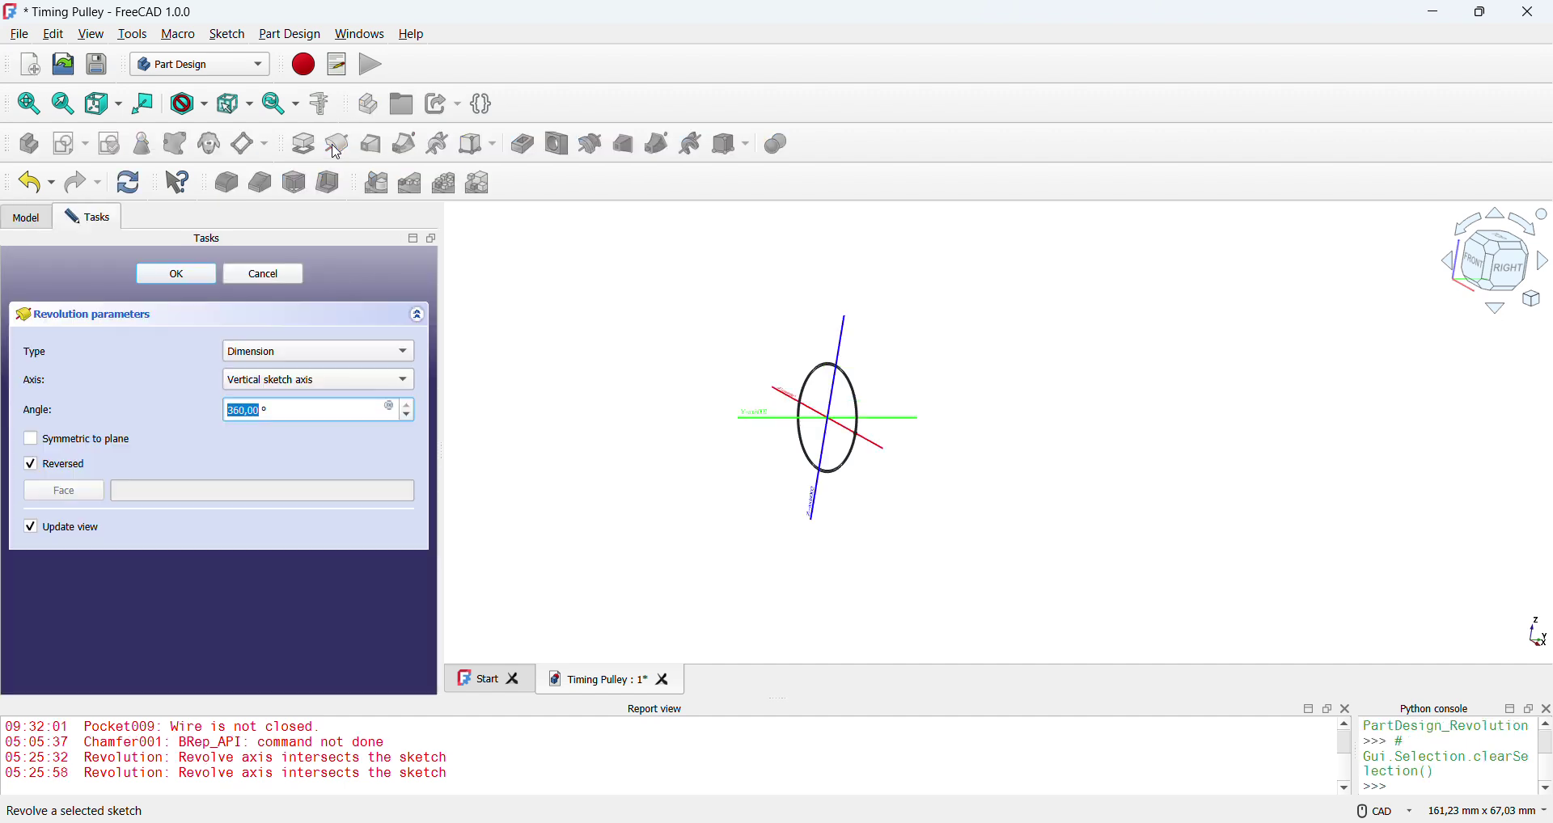
left_click(358, 387)
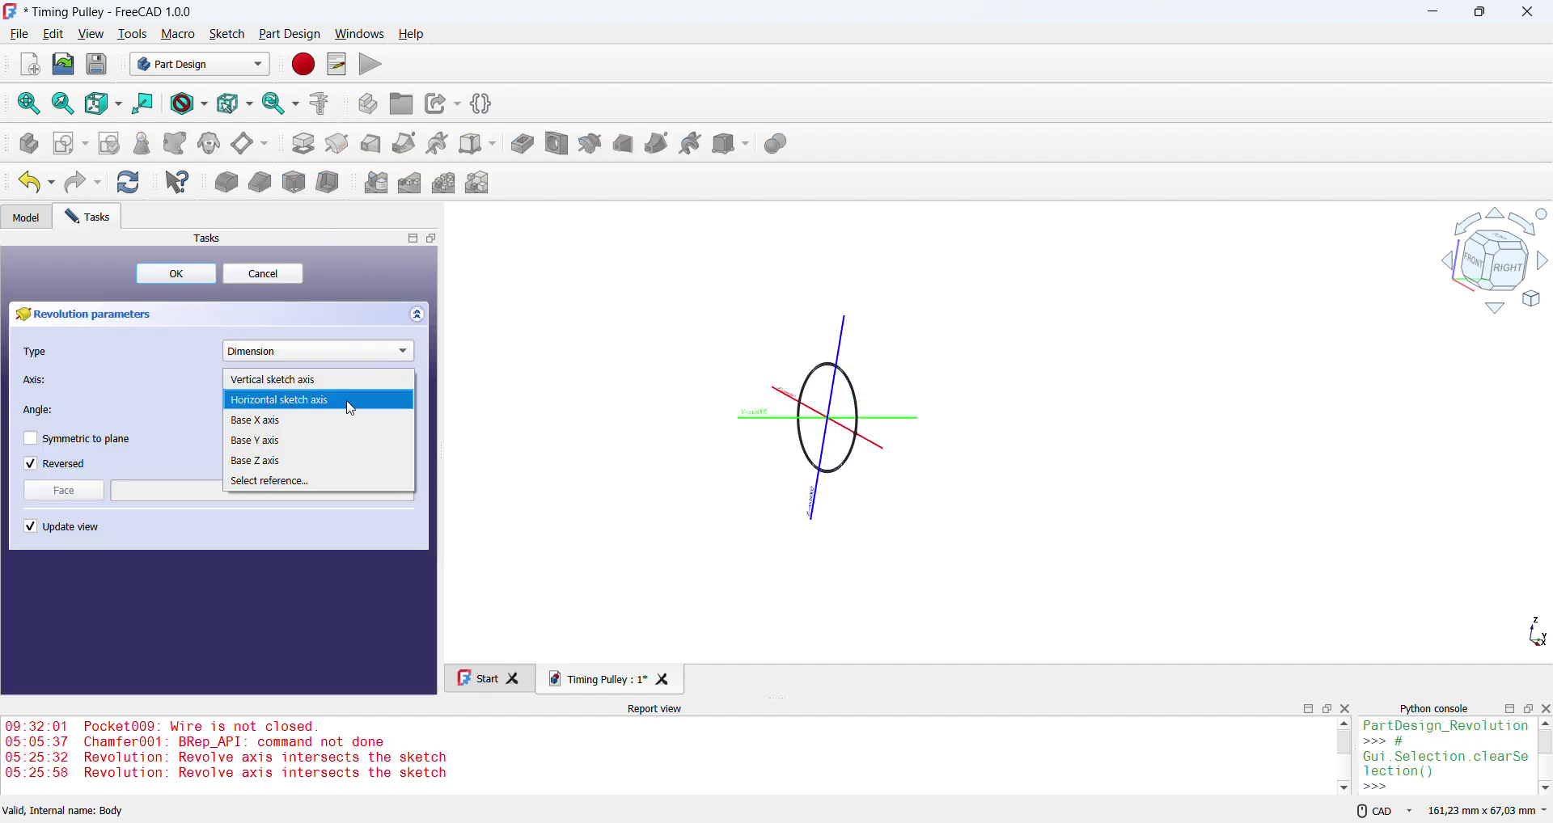
left_click(350, 402)
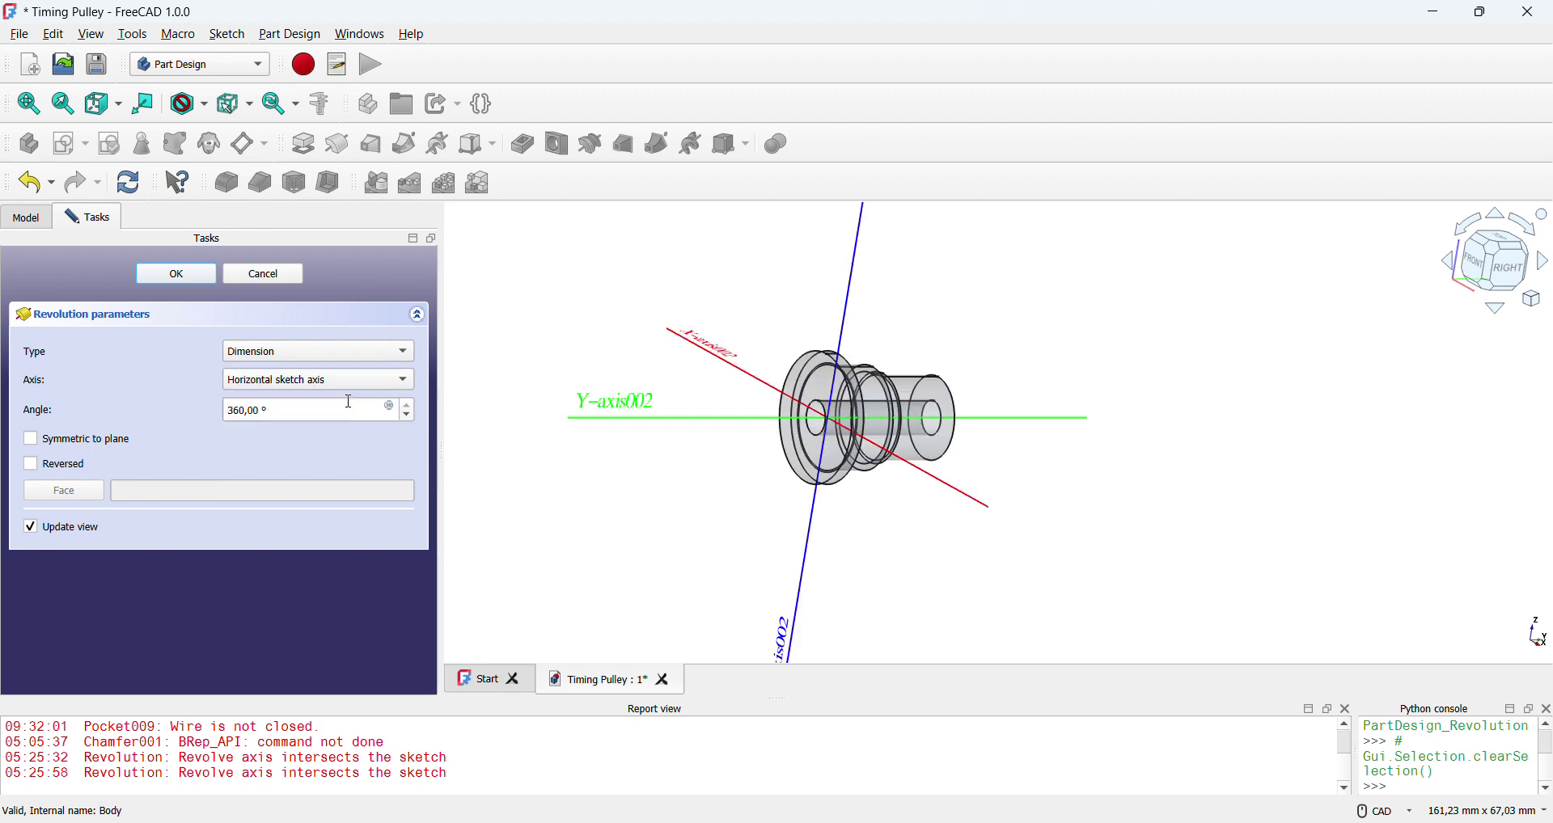
left_click(187, 276)
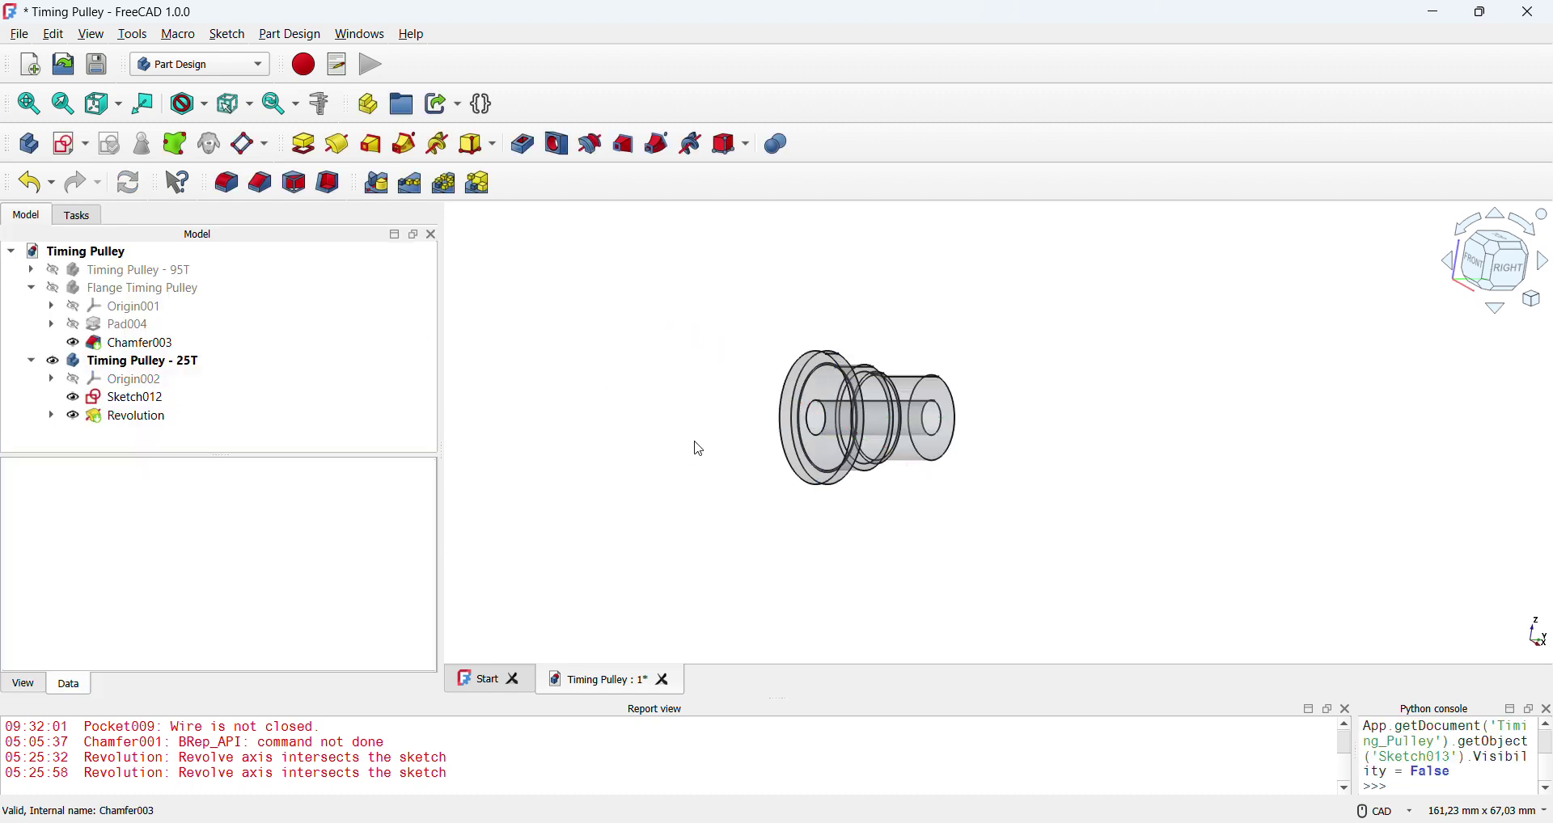
- Chamfer the edges of the flange's outer end face on the revolved body by 0,4 mm
scroll(891, 399, "up", 4)
middle_click_drag(793, 410, 655, 430)
scroll(768, 367, "up", 4)
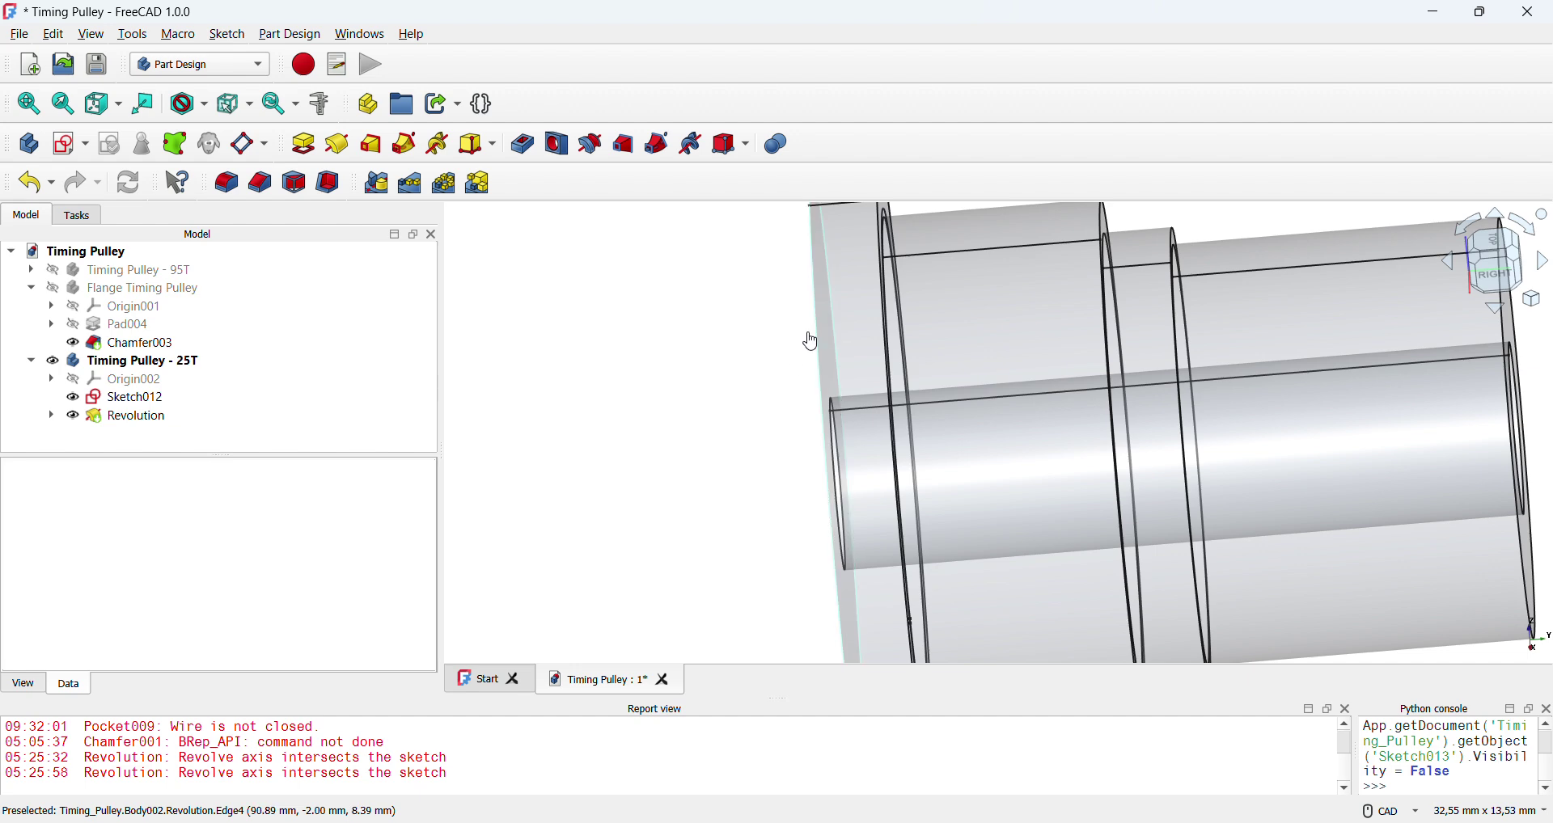
left_click(810, 335)
left_click(702, 416)
middle_click_drag(702, 416, 807, 432)
left_click(779, 402)
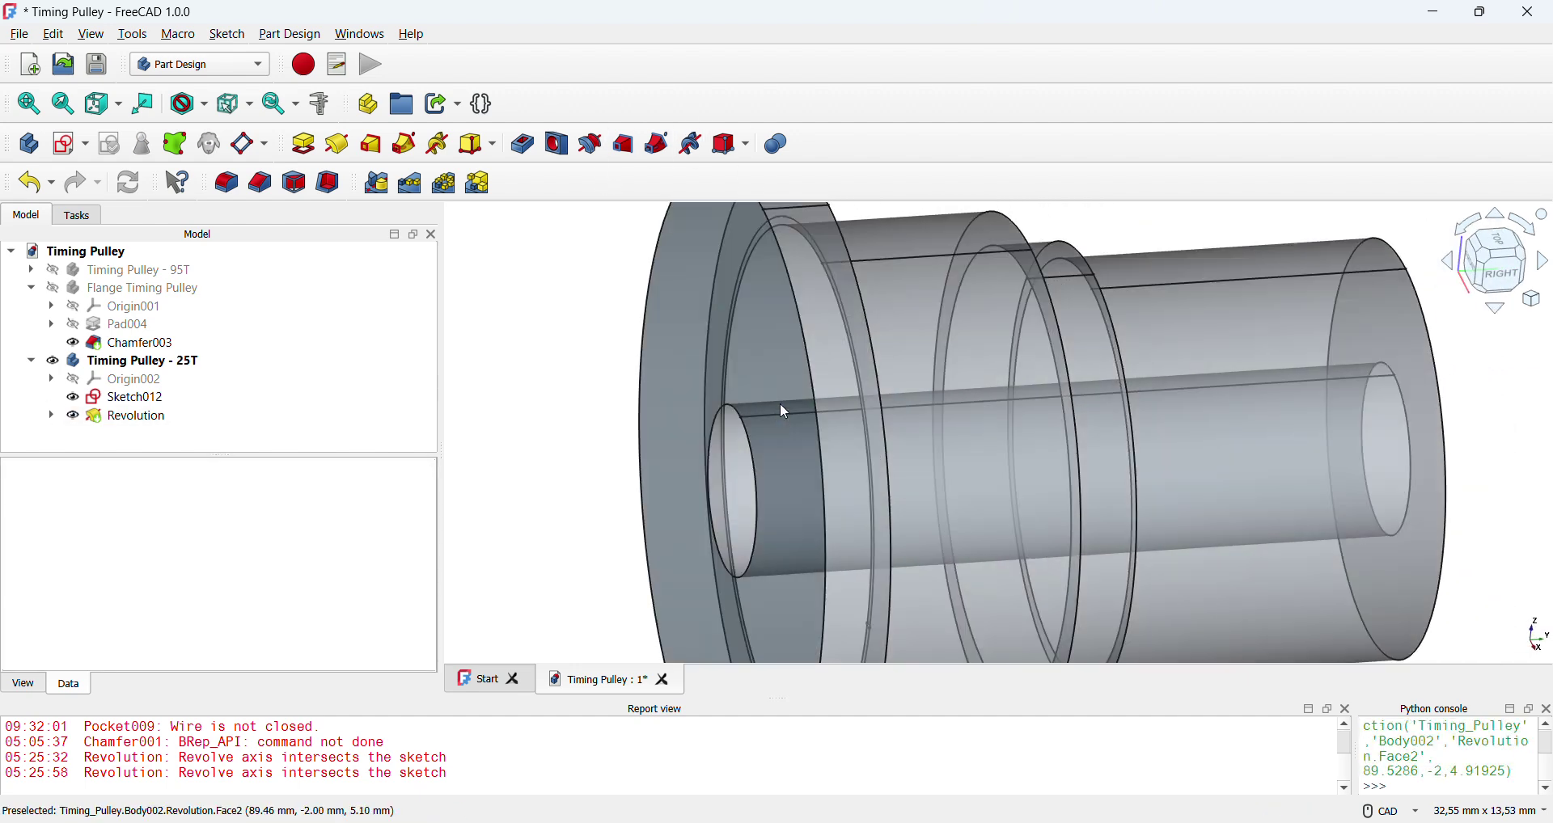
left_click(260, 183)
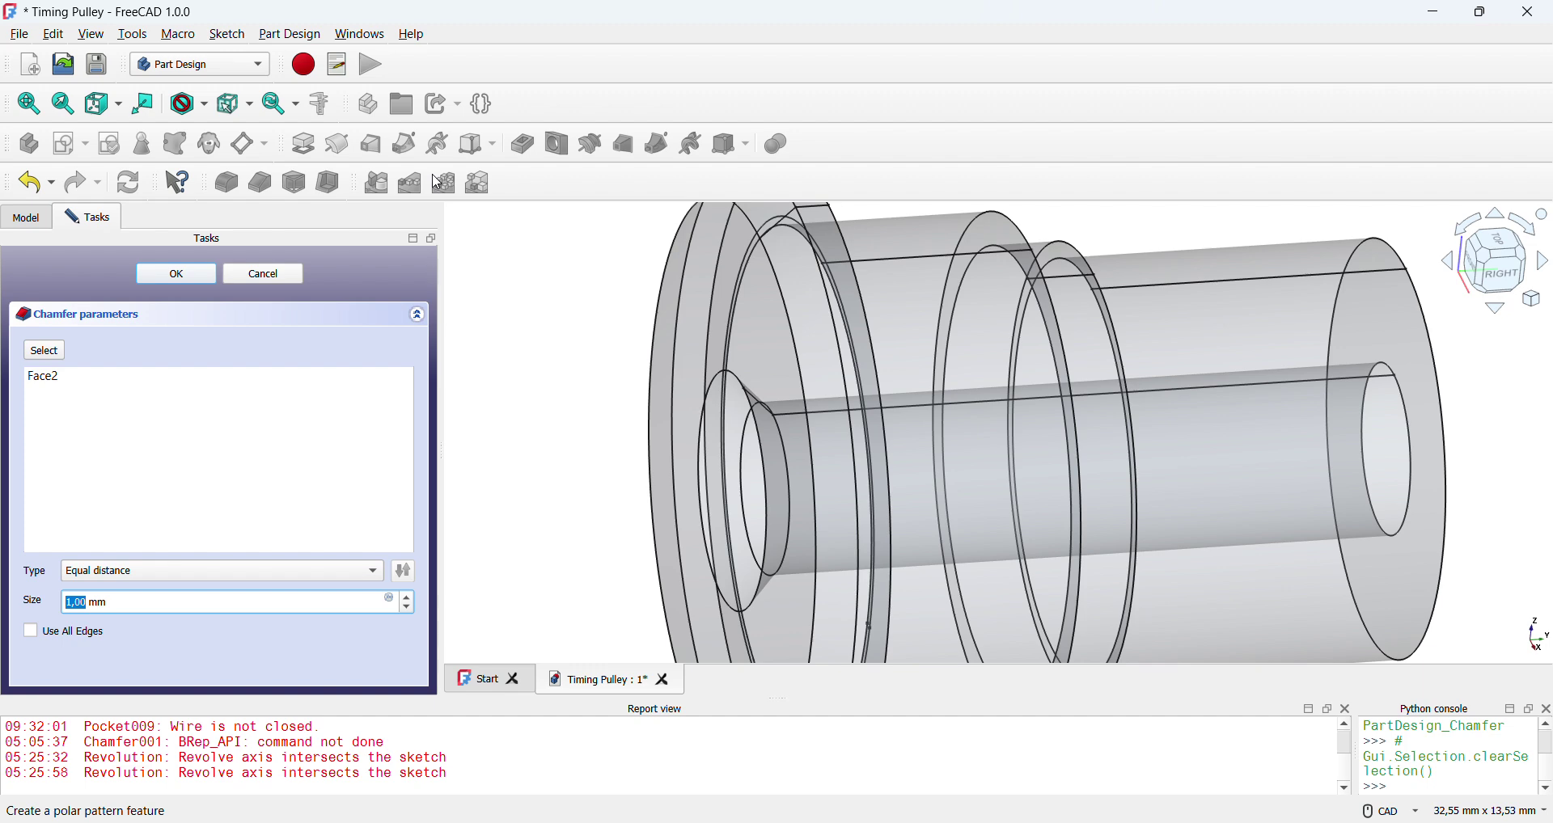
key("Return")
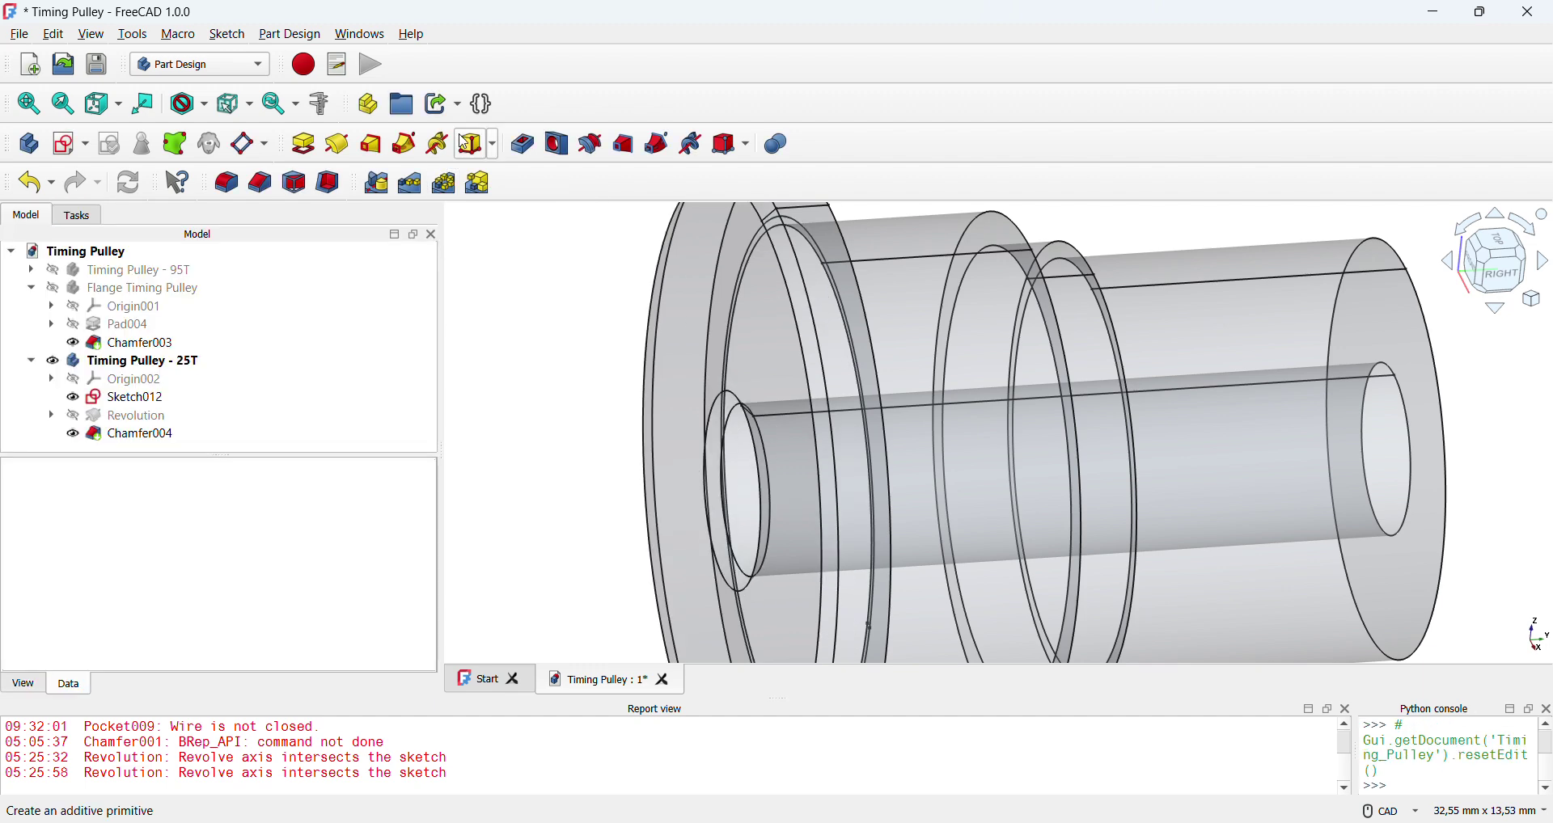
- Chamfer the outer edge of the hub's free end by 1 mm
scroll(1161, 241, "down", 3)
middle_click_drag(1161, 239, 1038, 257)
right_click(1057, 343)
left_click(988, 576)
middle_click_drag(1125, 404, 1132, 364)
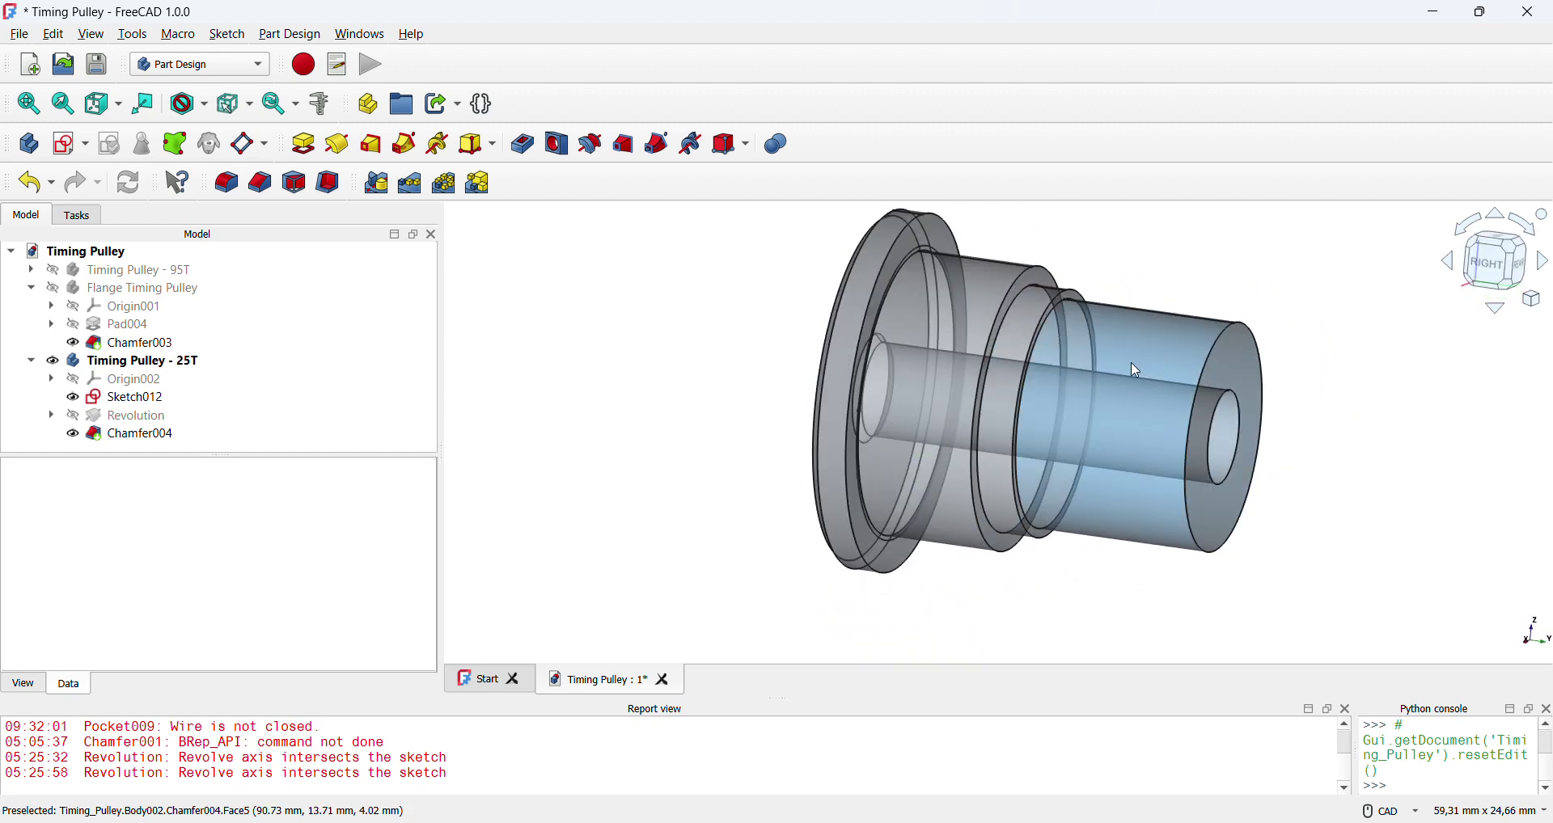
left_click(1170, 405)
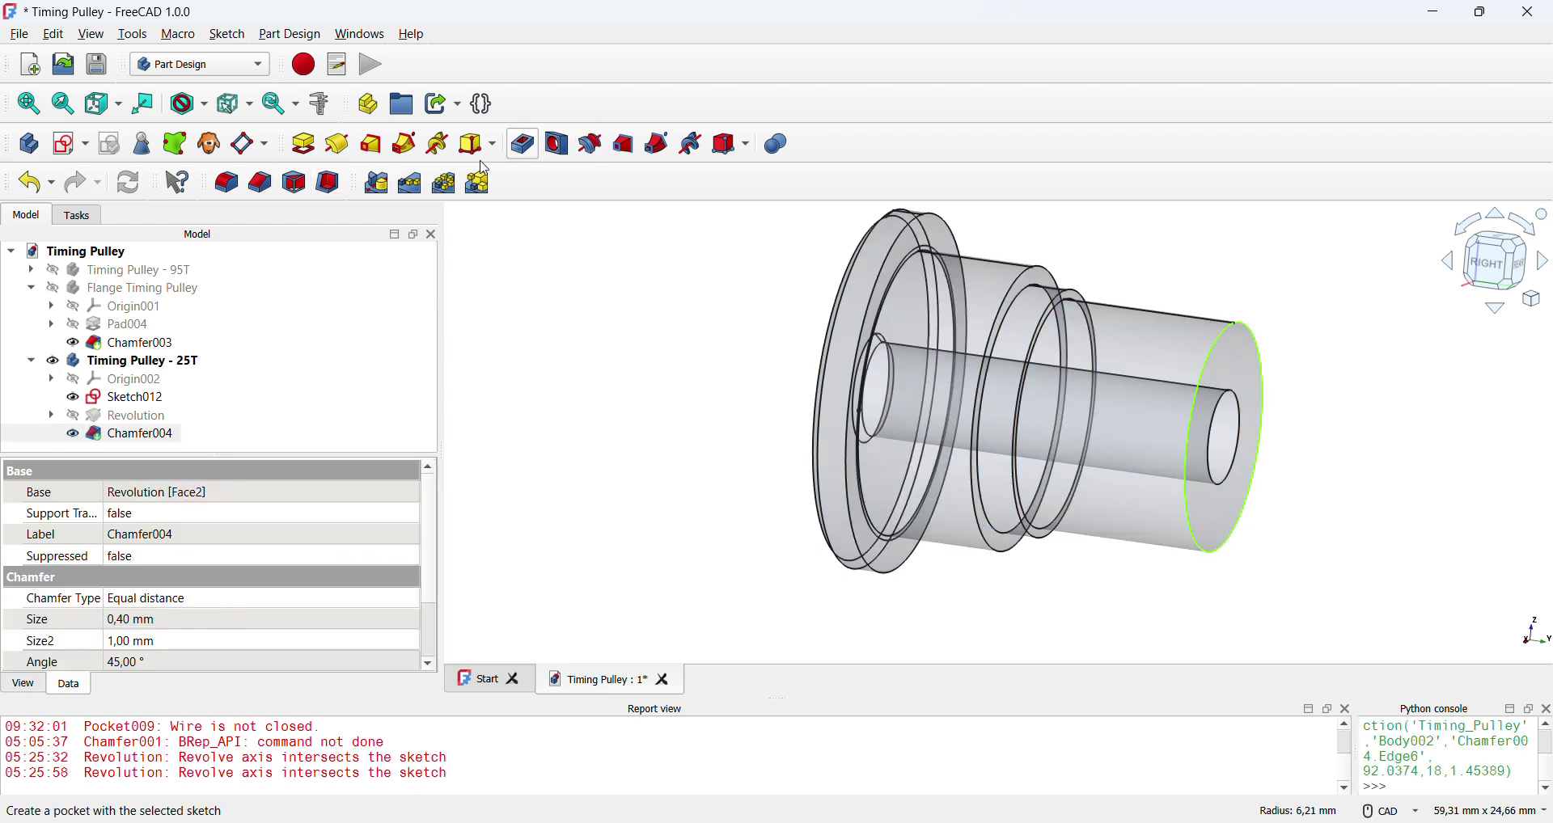
left_click(270, 188)
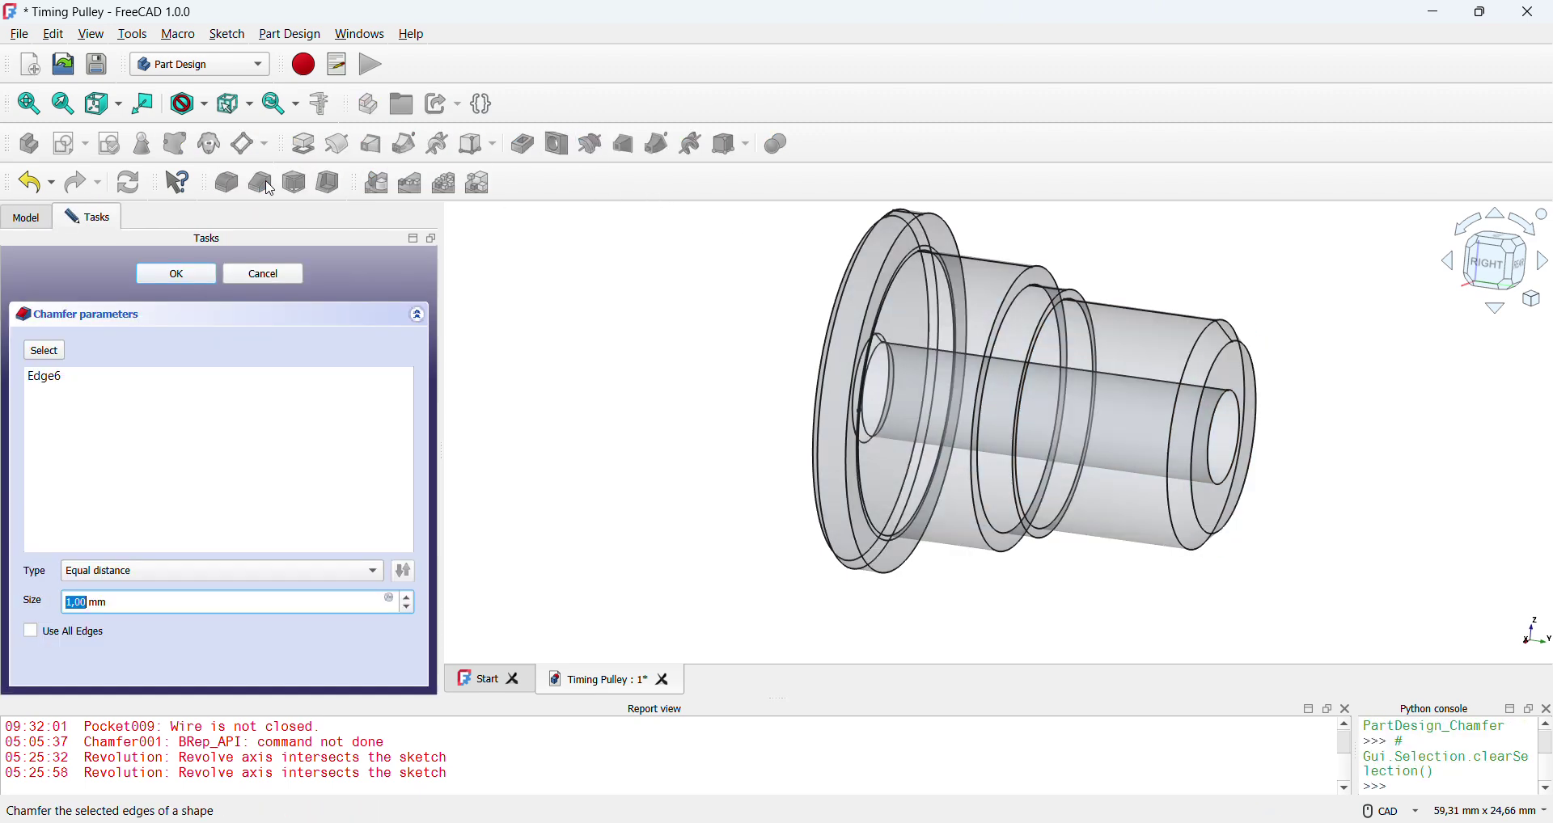
left_click(176, 274)
scroll(898, 411, "up", 3)
middle_click_drag(888, 386, 954, 405)
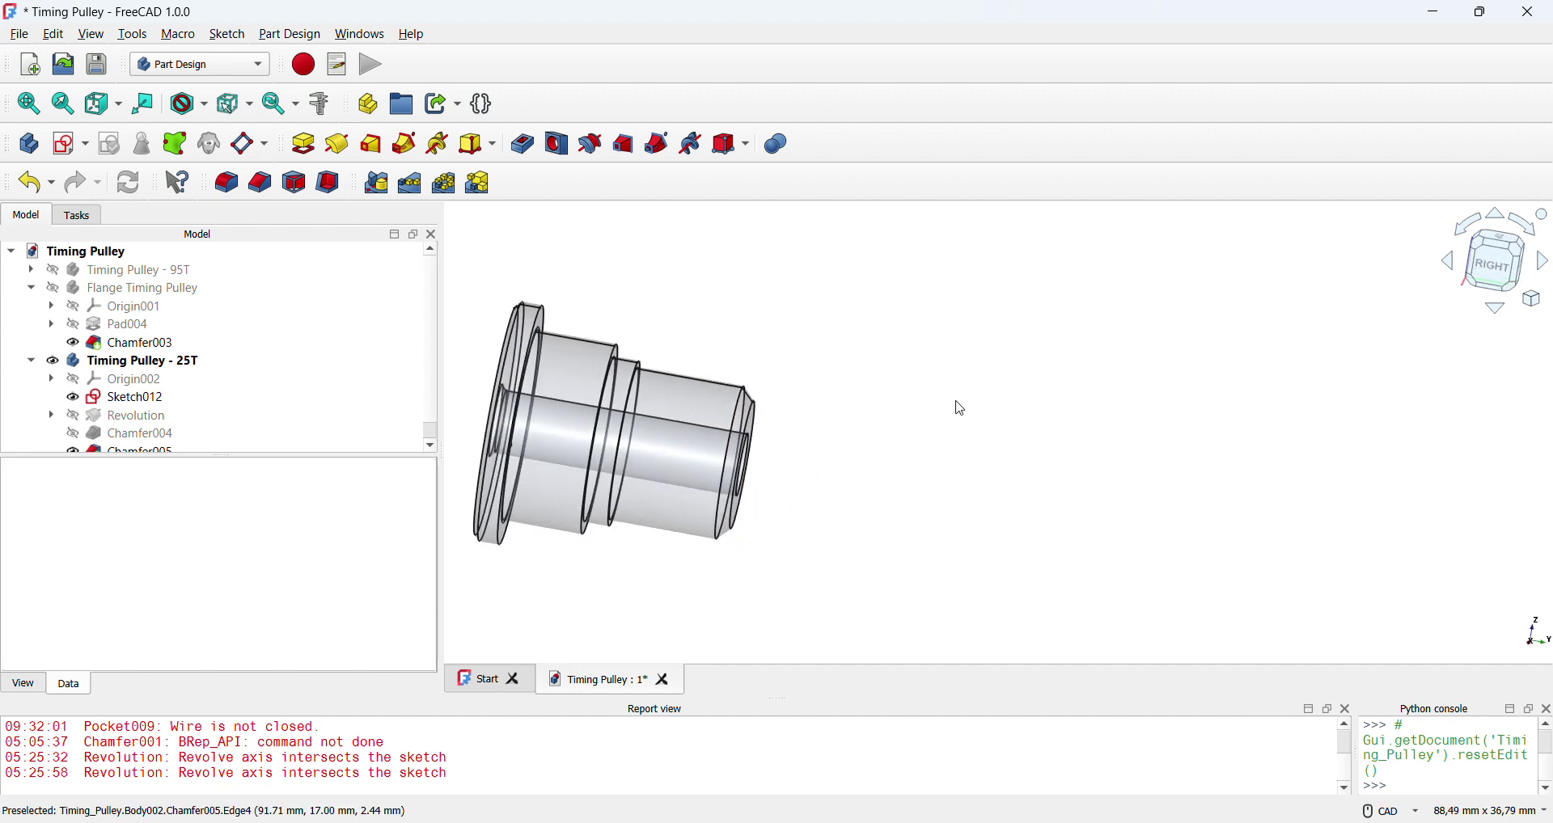
- Collapse the Flange Timing Pulley body, and expand and show the Timing Pulley - 95T body
scroll(983, 444, "down", 4)
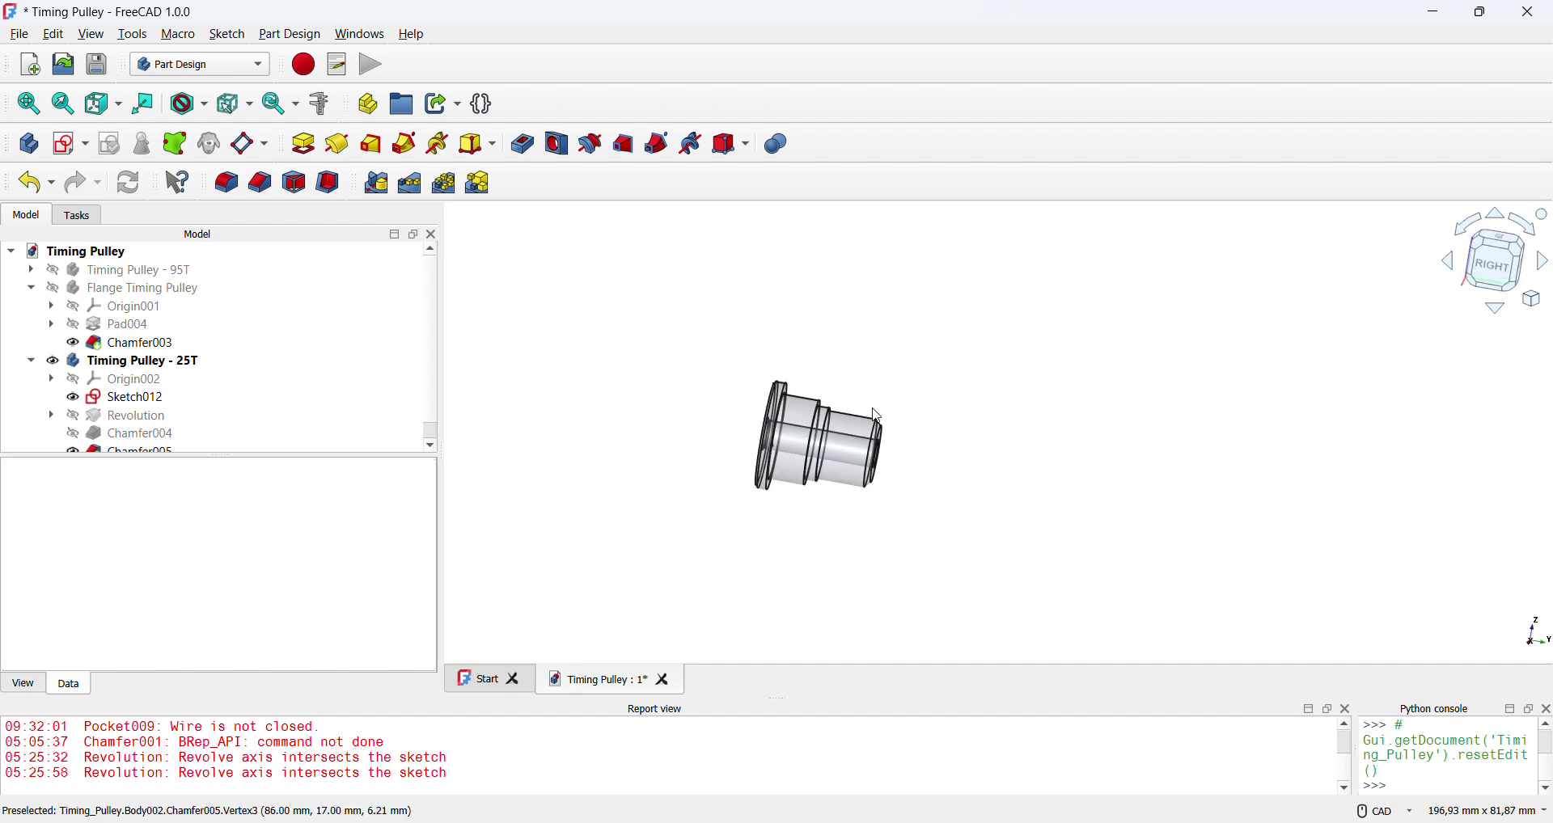
left_click(32, 290)
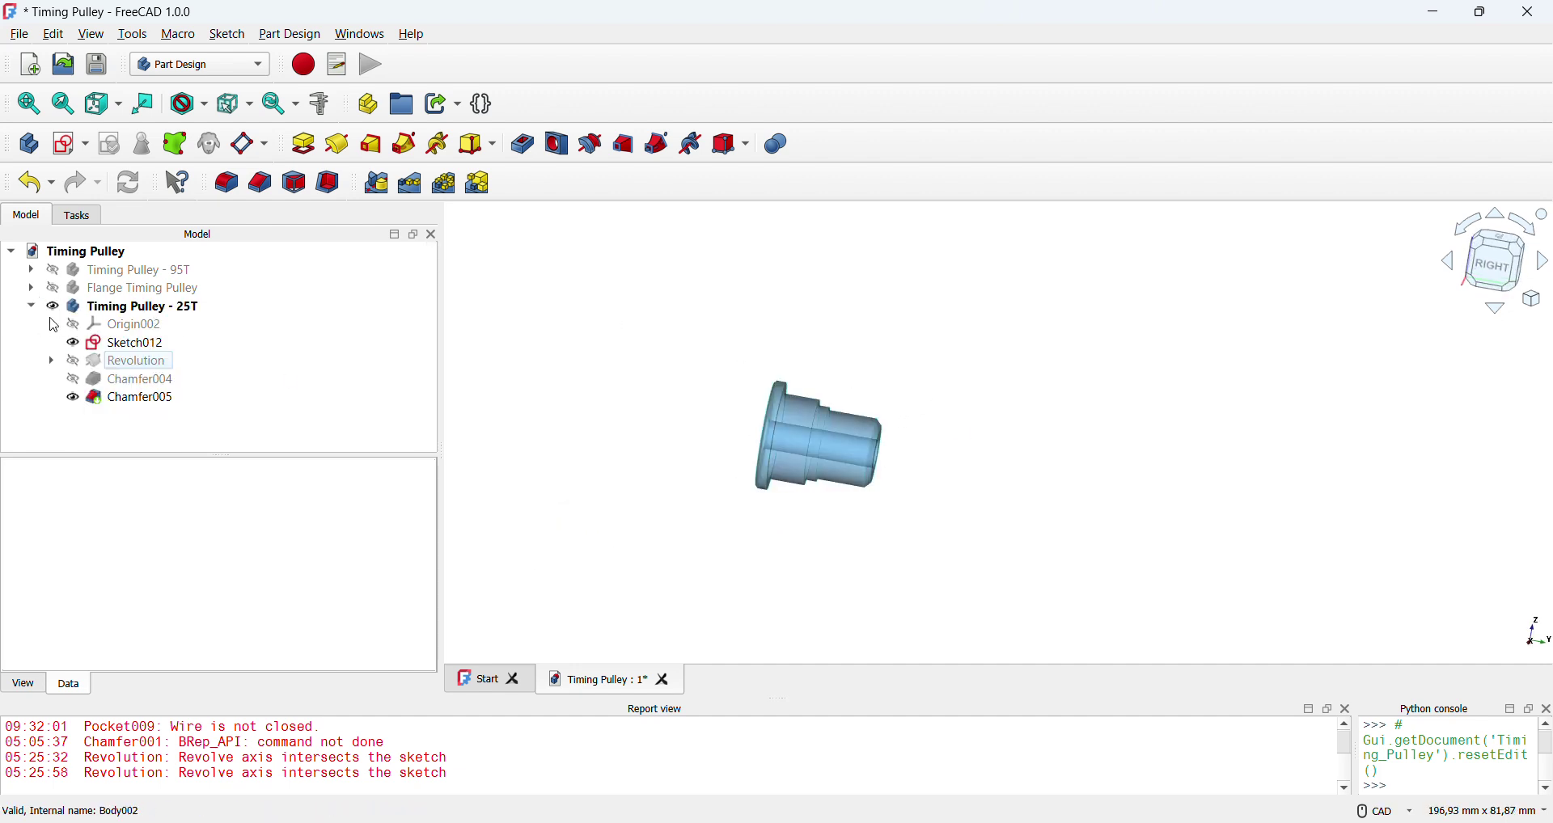
left_click(31, 269)
left_click(105, 270)
key("space")
scroll(139, 371, "down", 3)
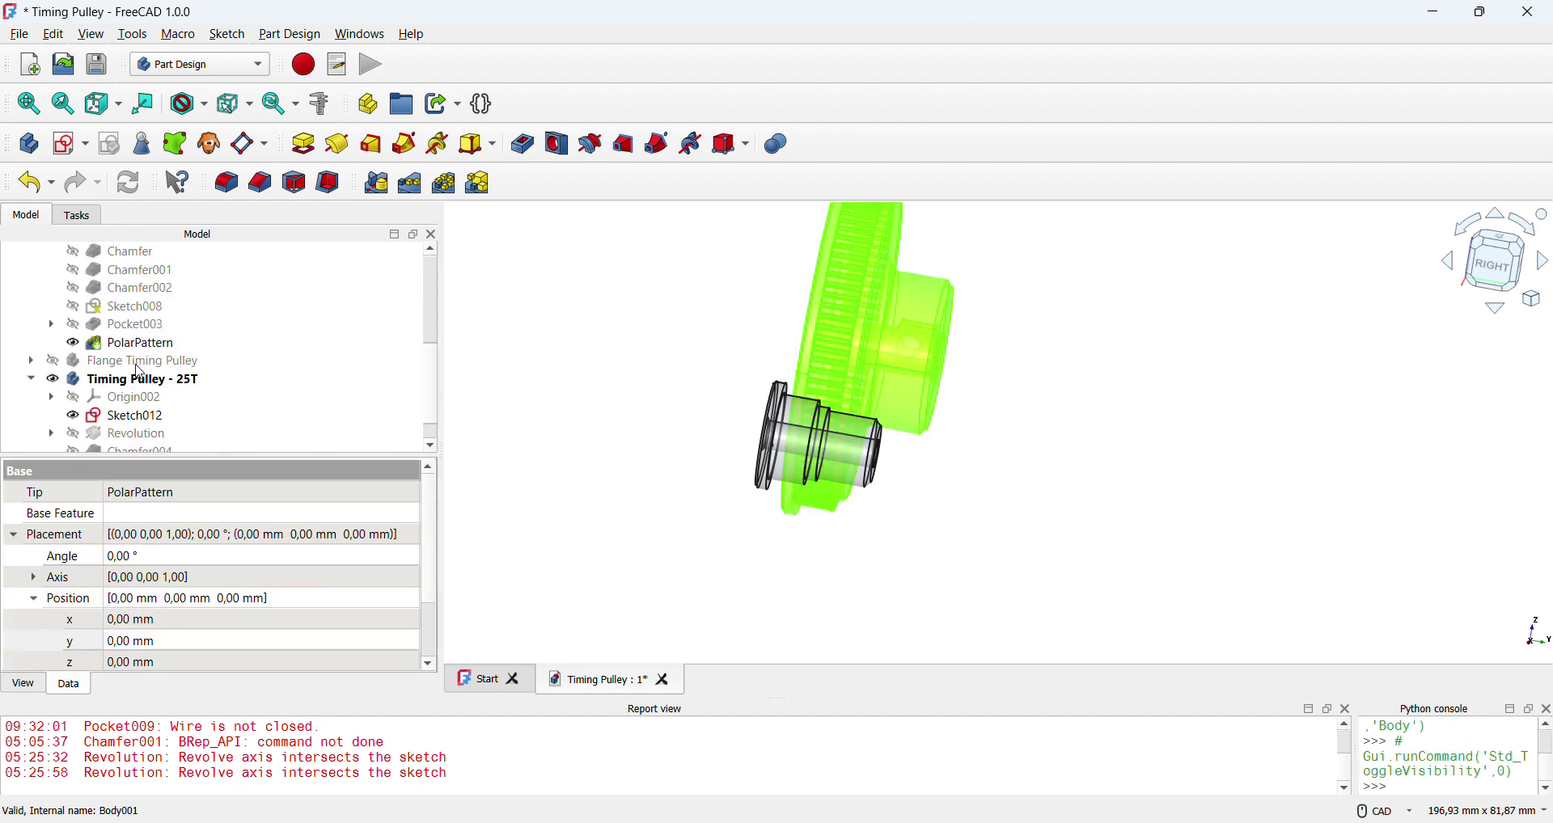
- Copy Sketch009 from under Pocket003 of the 95T pulley with its dependencies, and paste it into the document
scroll(139, 372, "up", 2)
scroll(142, 373, "down", 1)
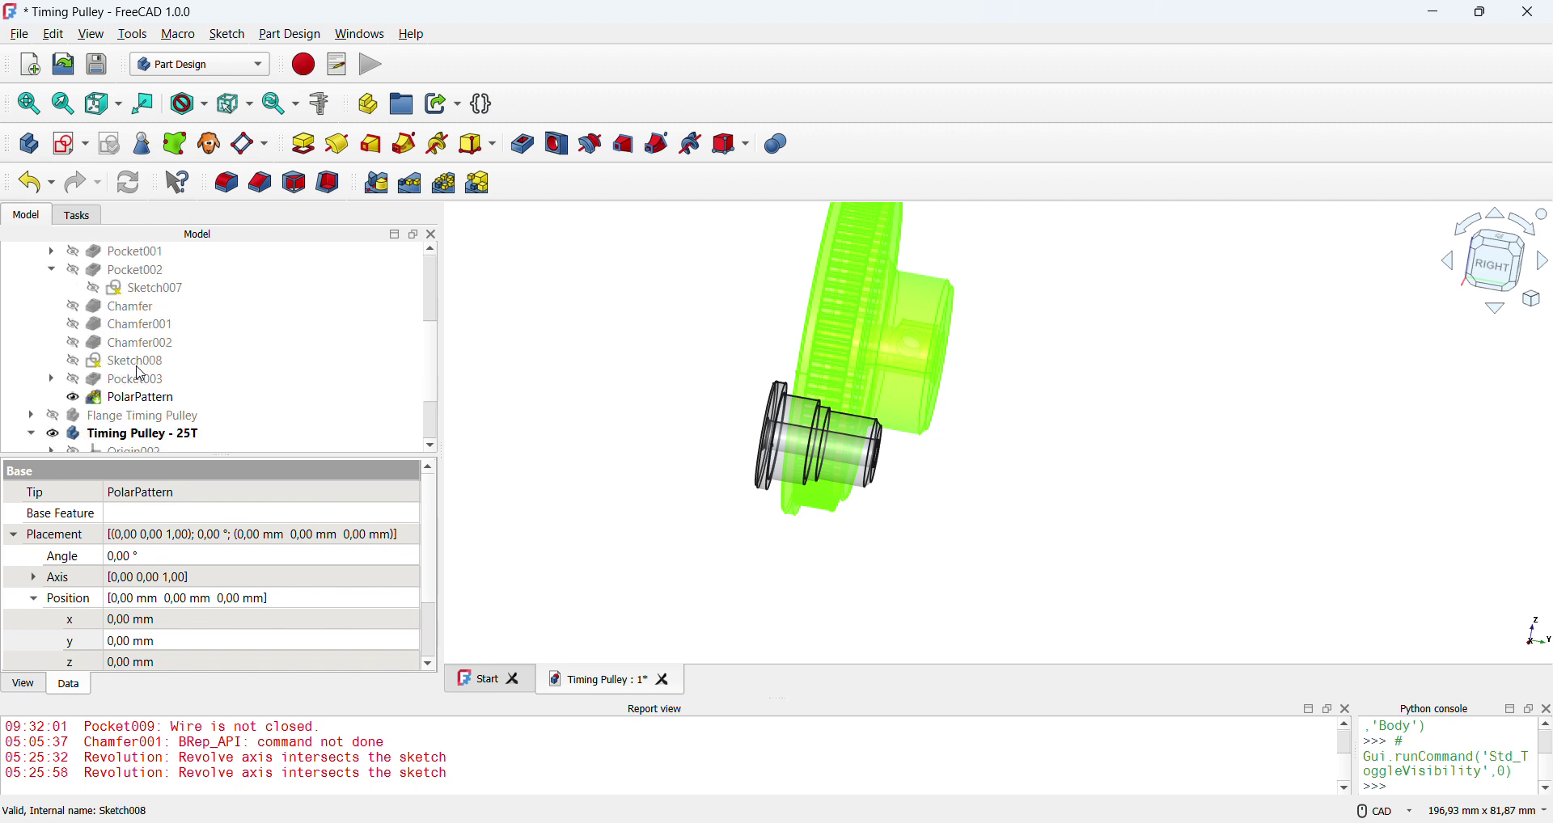
left_click(51, 378)
left_click(162, 398)
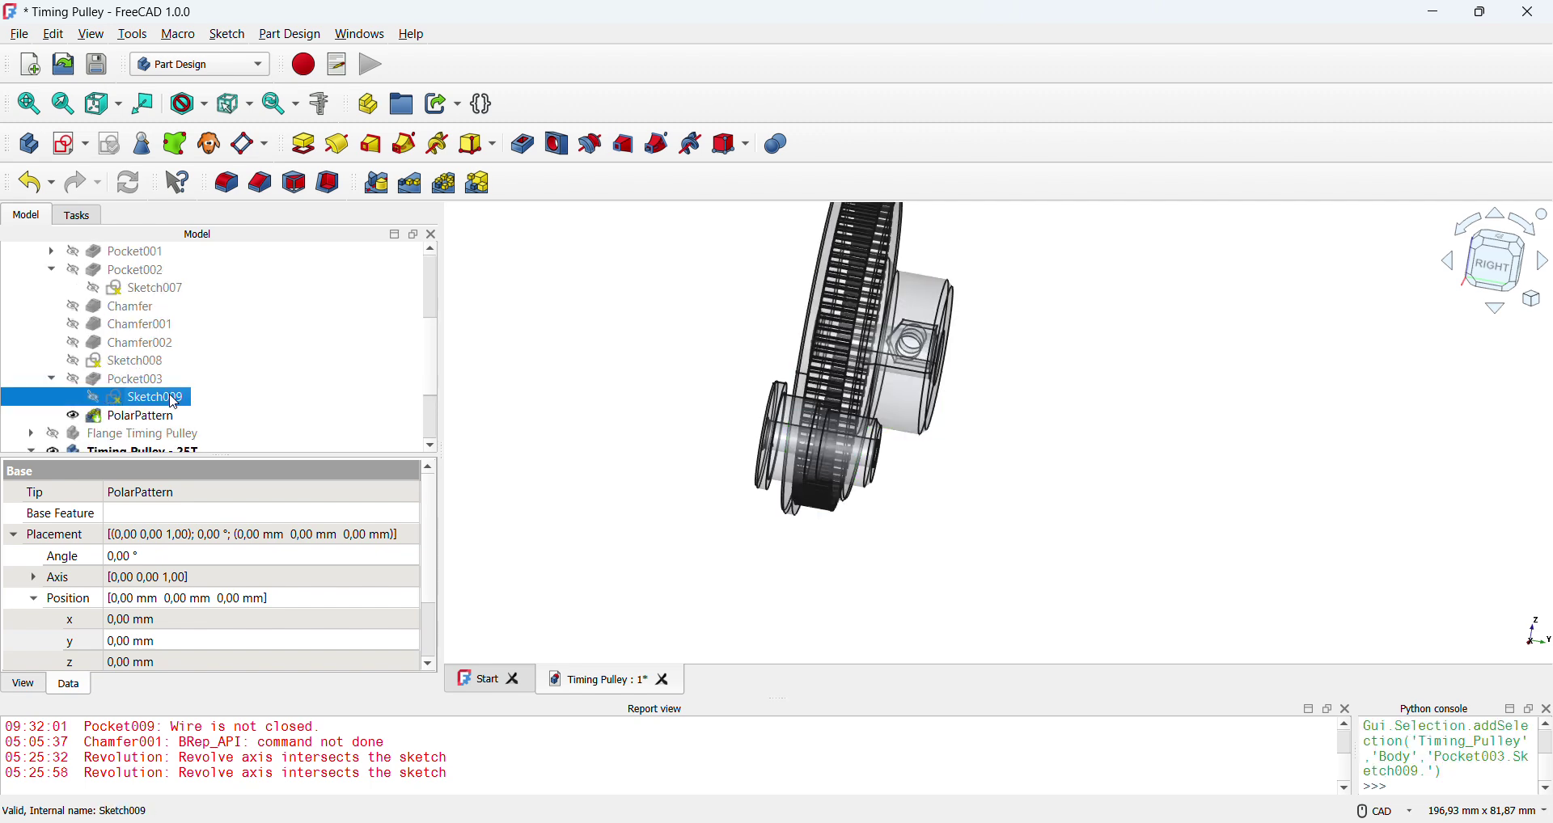
key("ctrl+c")
left_click(1037, 593)
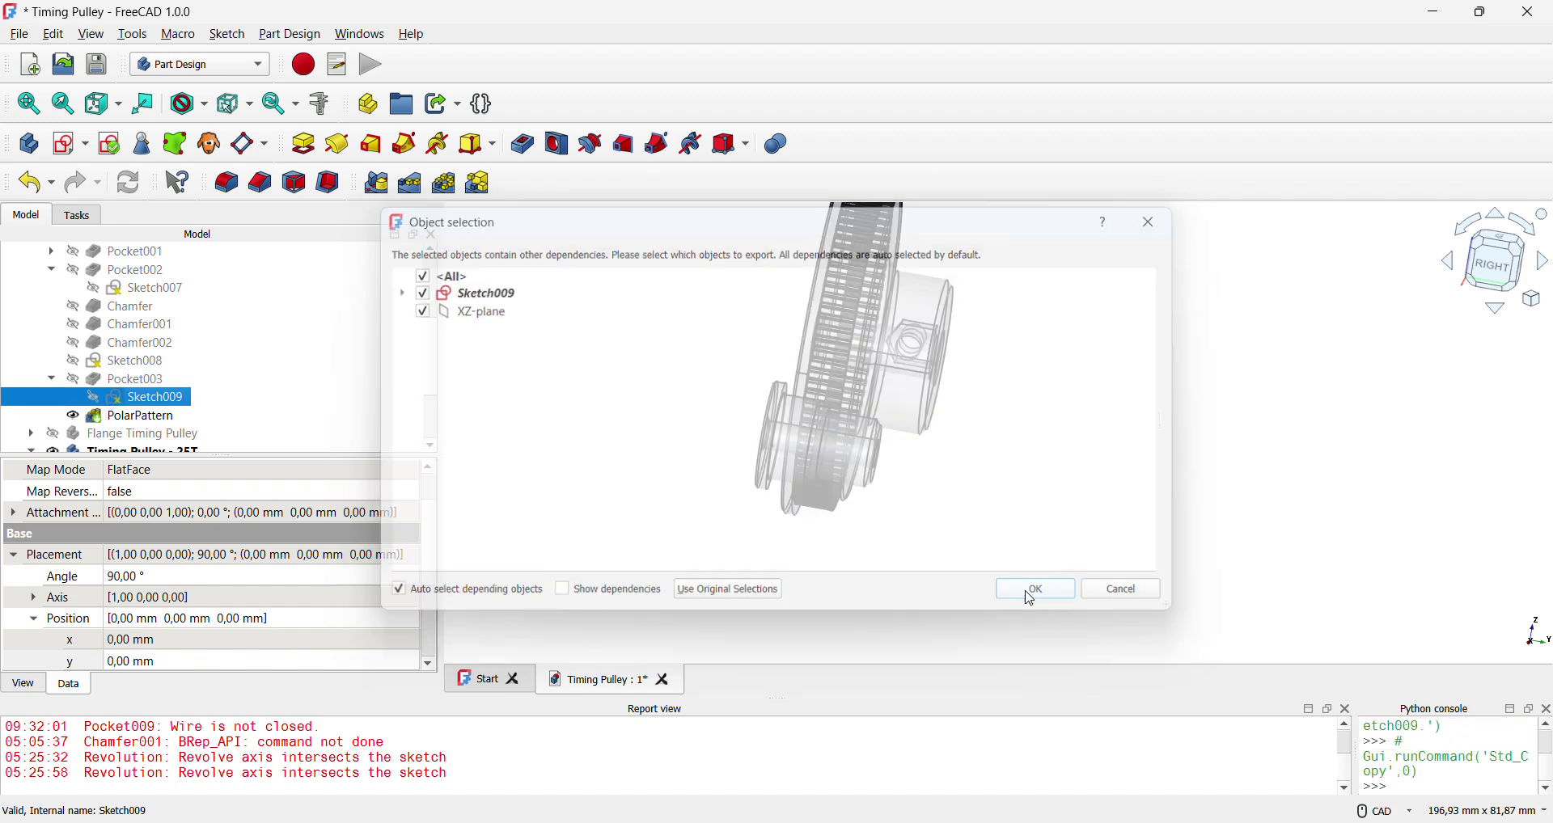
left_click(526, 383)
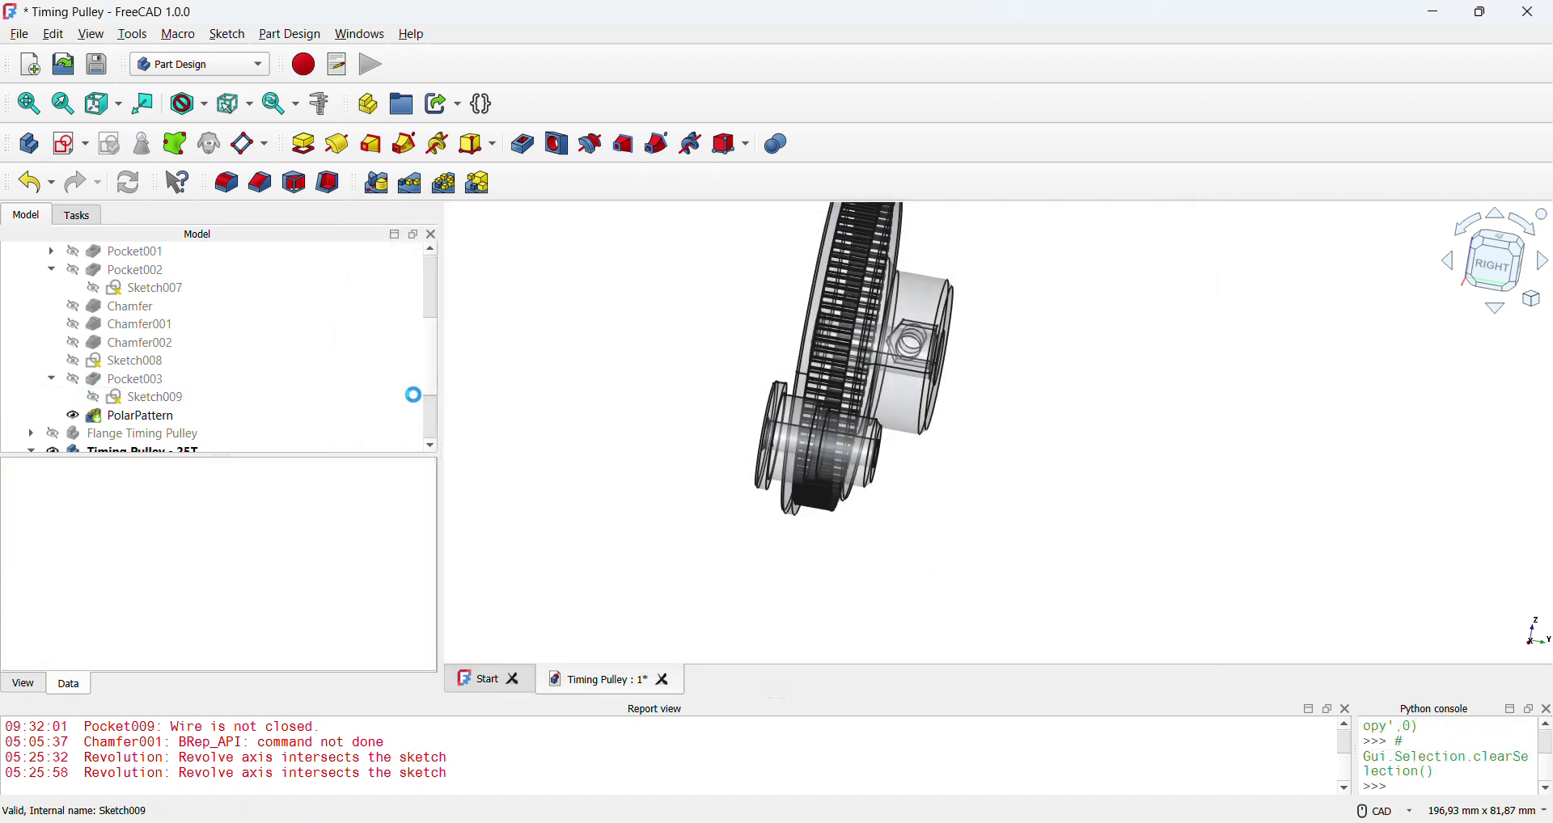
key("ctrl+v")
- Move the pasted tooth sketch into the Timing Pulley - 25T body and hide the copied XZ plane
left_click(122, 417)
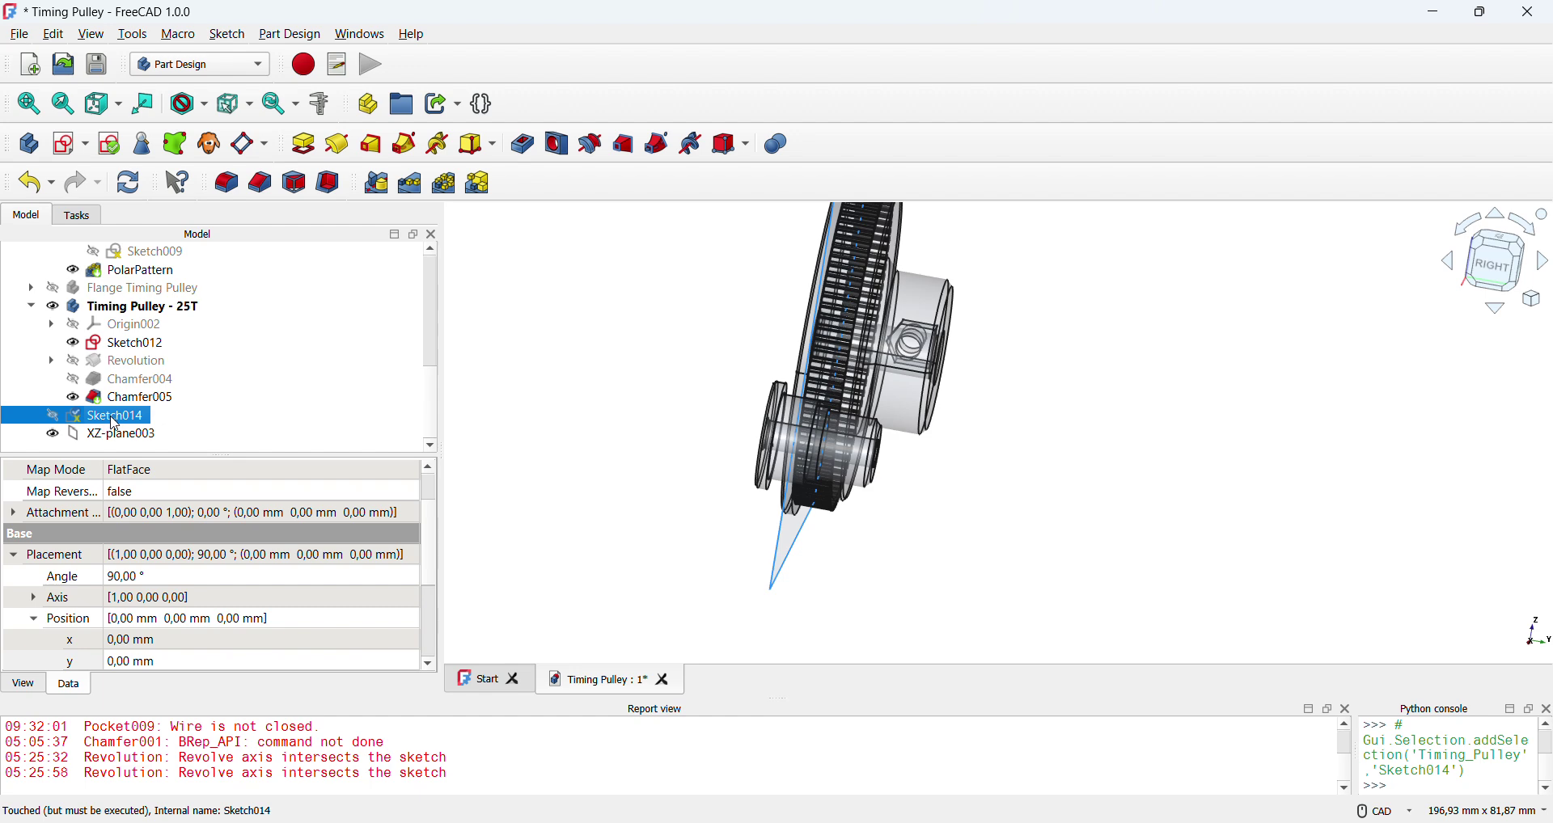
left_click(140, 440)
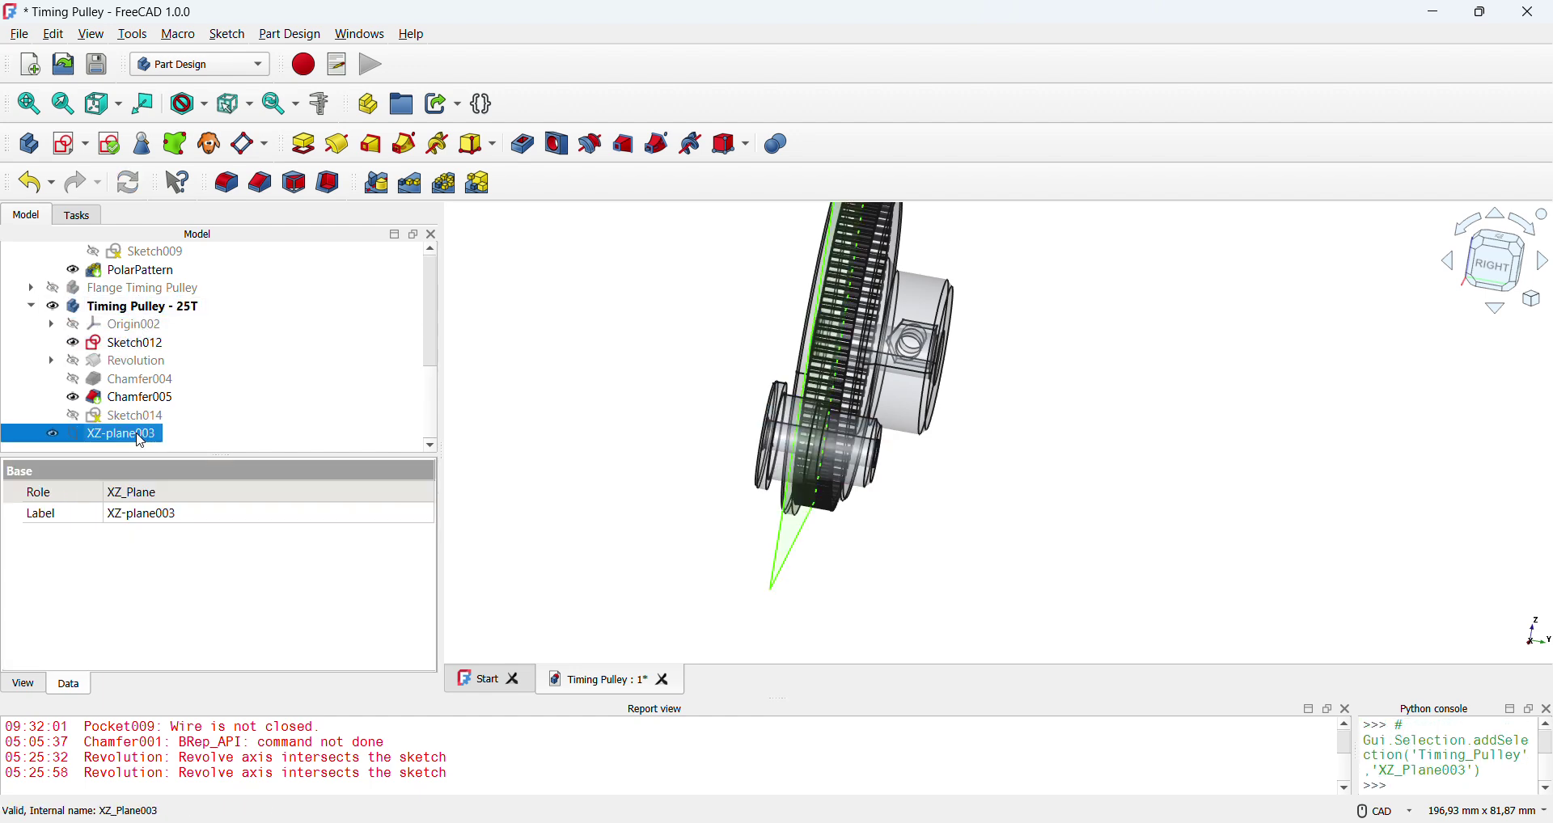
key("space")
left_click(529, 373)
left_click(153, 417)
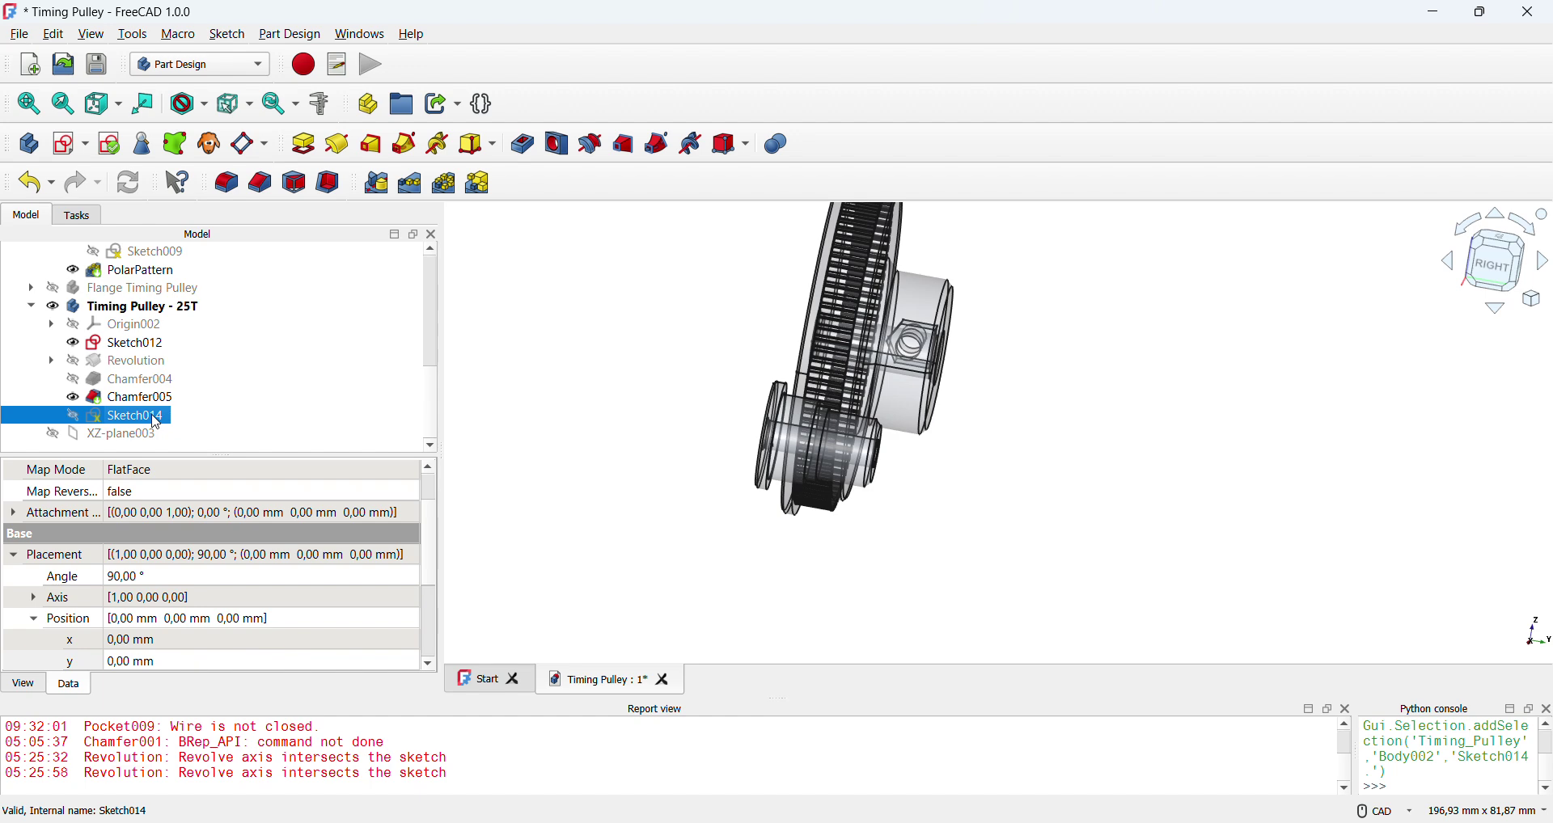
left_click(648, 398)
- Show the pasted tooth sketch in the front view
key("1")
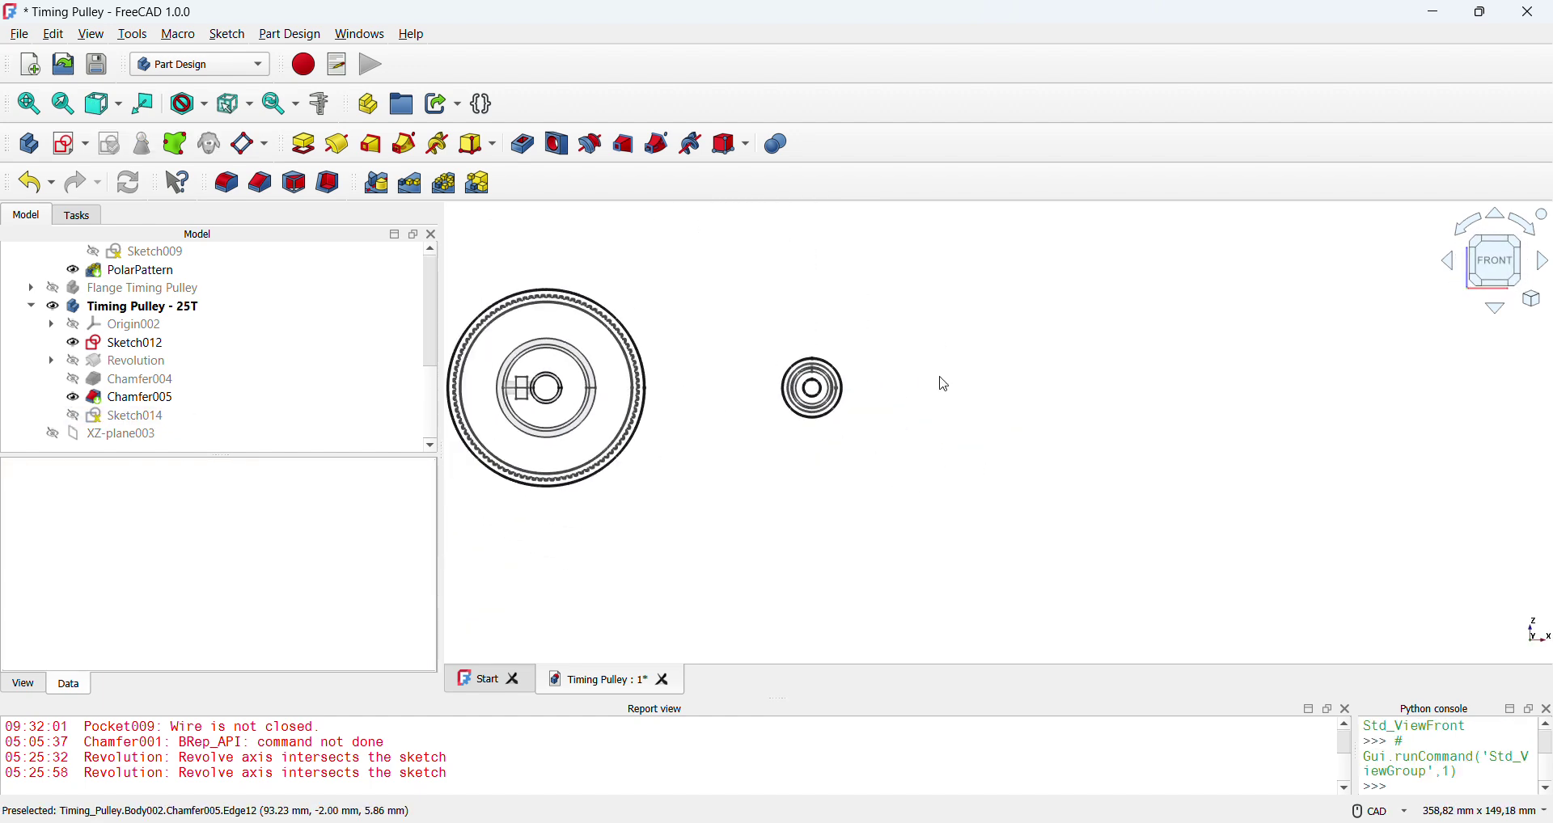
left_click(142, 417)
key("space")
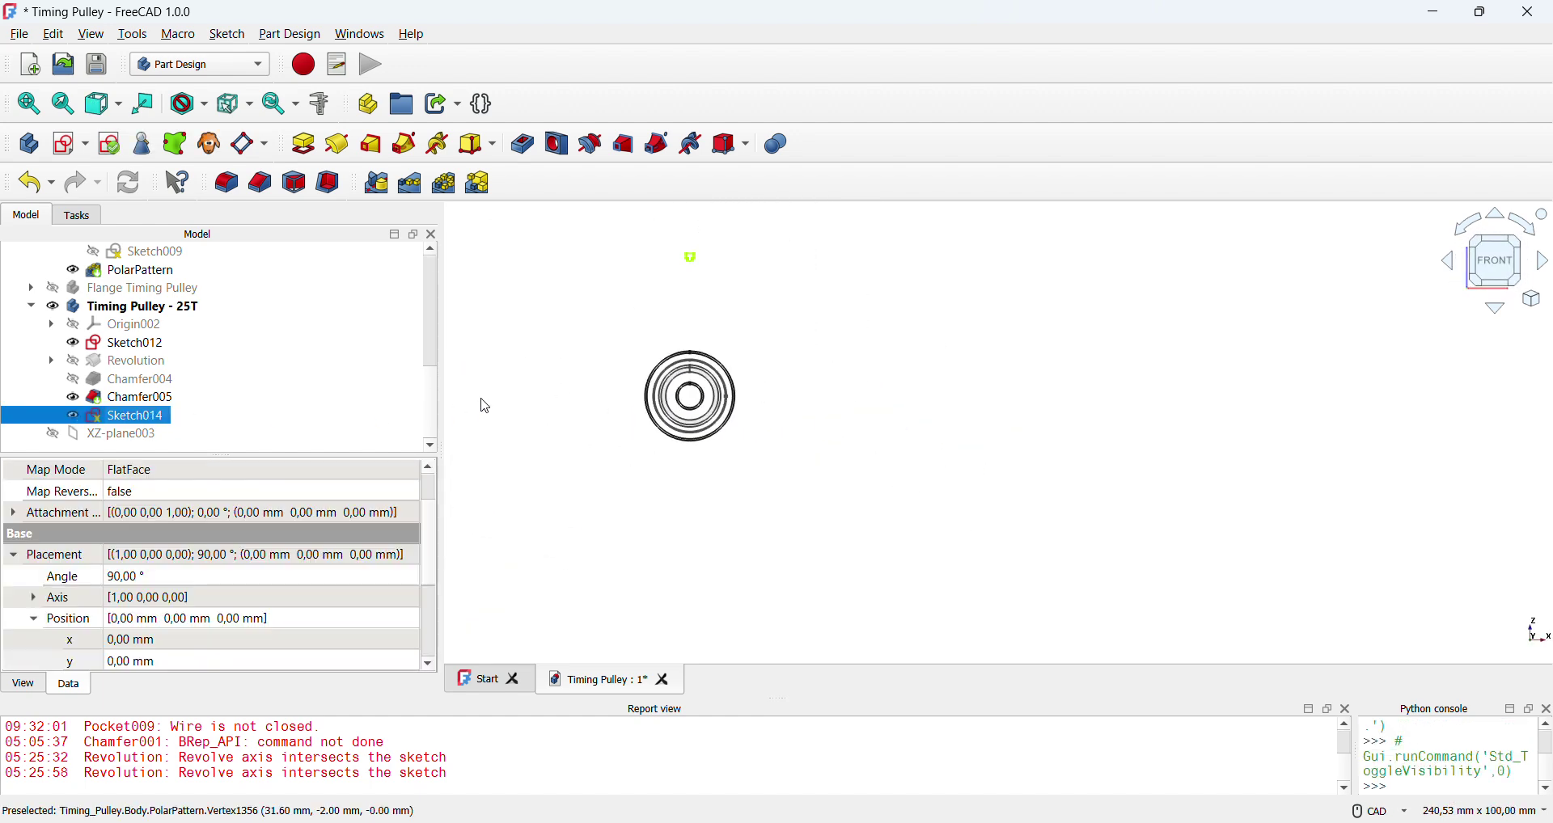
left_click(638, 315)
- Check the GT2 tooth drawing in the browser, and examine the tooth sketch's position relative to the 25T pulley in FreeCAD
key("alt+Tab")
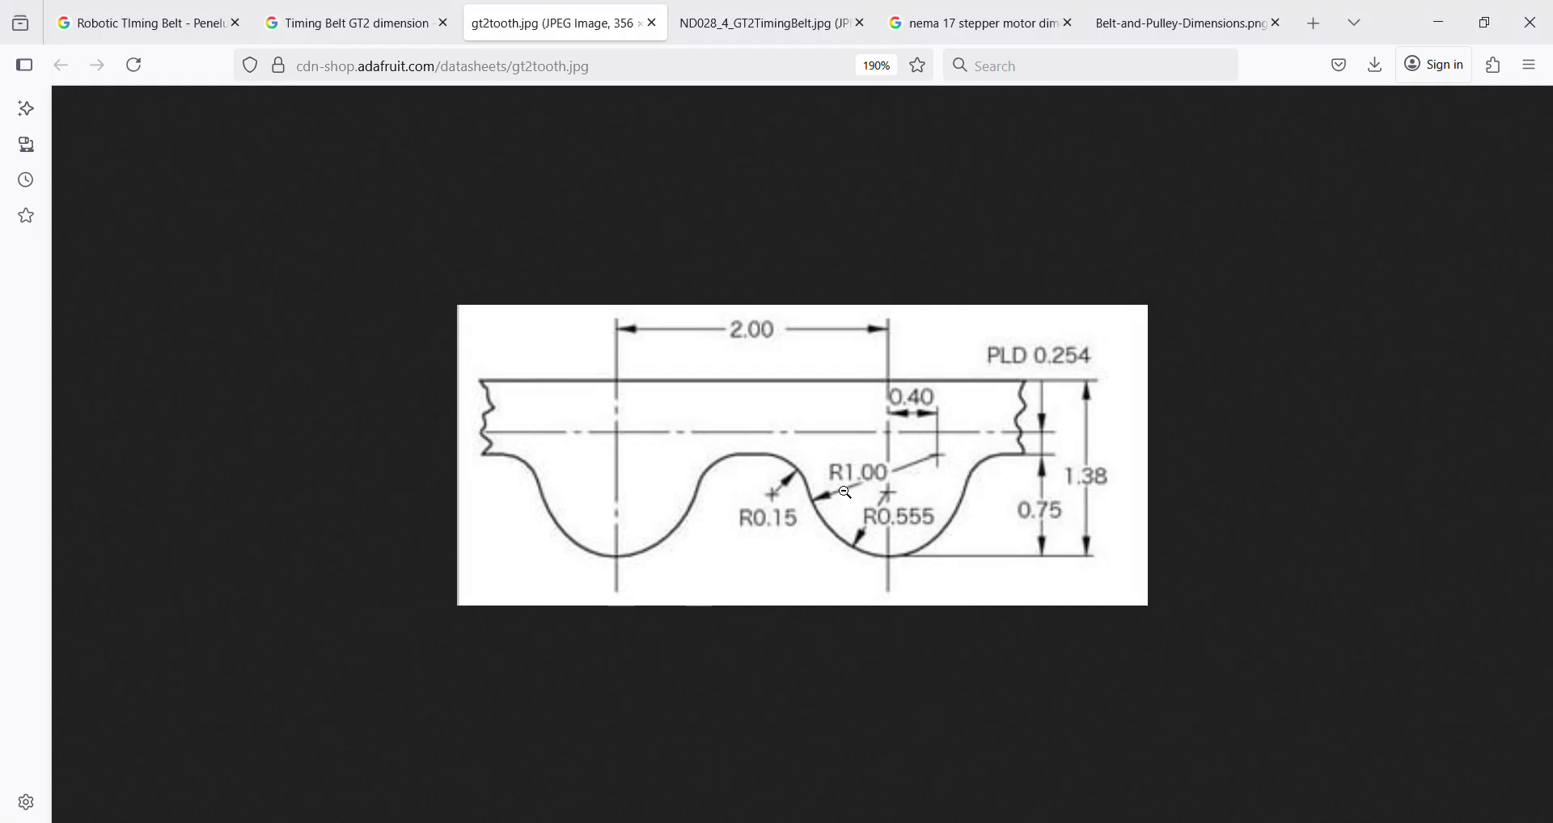
key("alt+Tab")
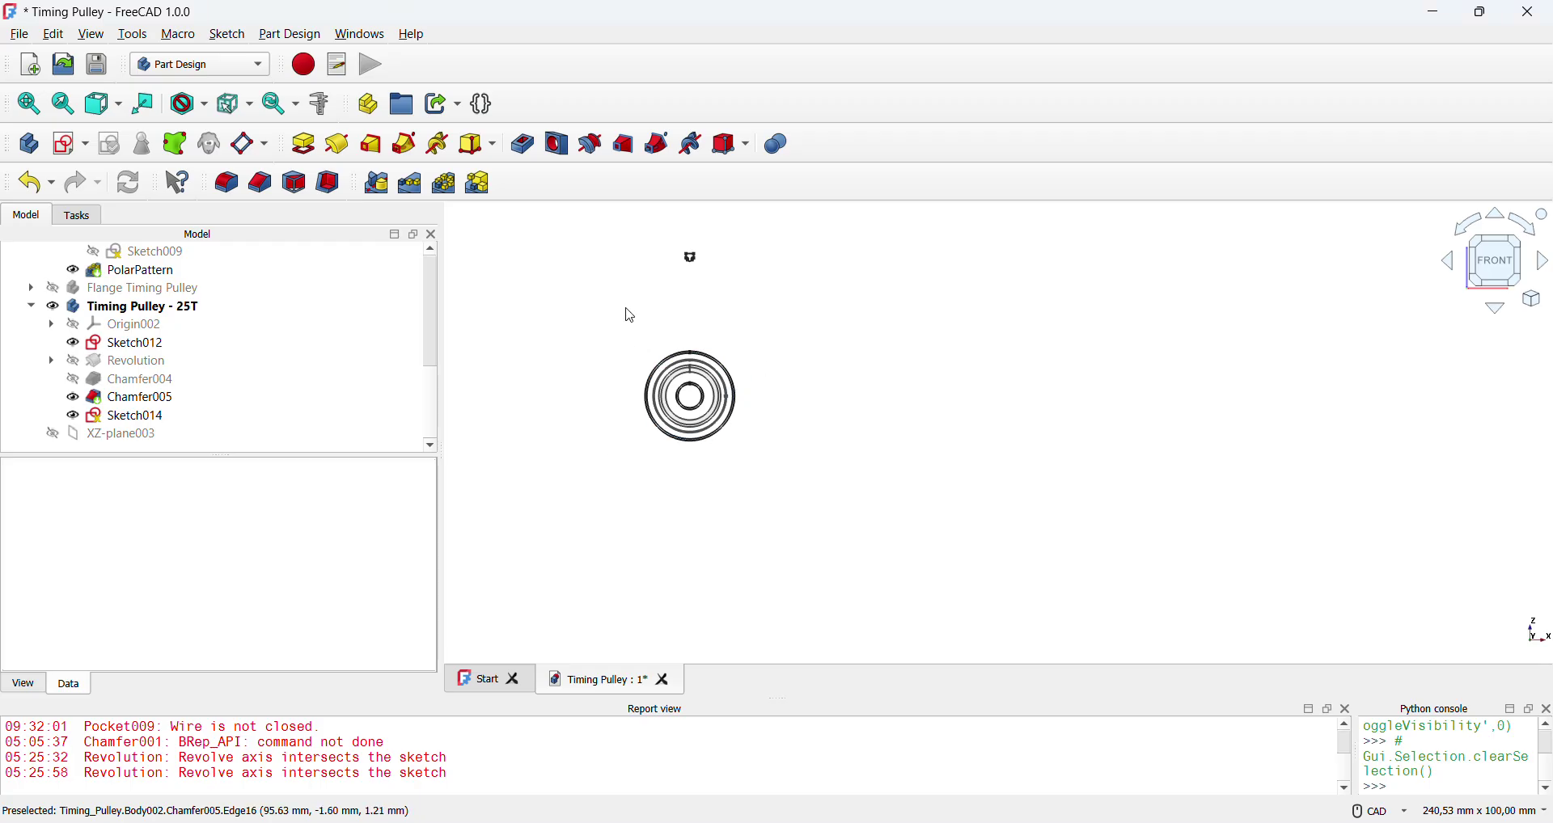
scroll(627, 309, "up", 4)
scroll(751, 356, "down", 1)
middle_click_drag(755, 305, 742, 228)
scroll(756, 364, "up", 3)
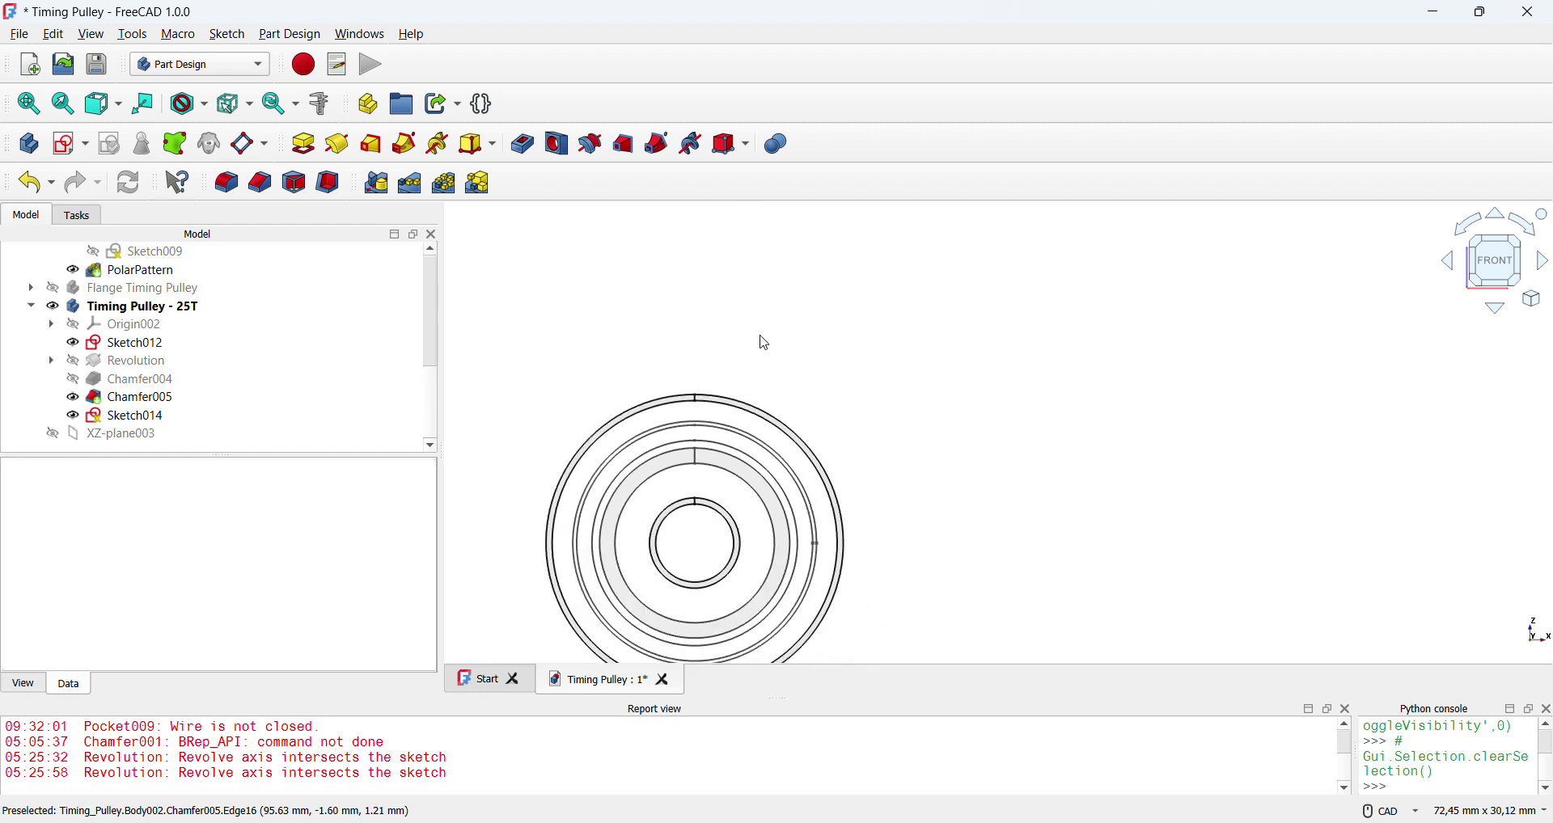
key("2")
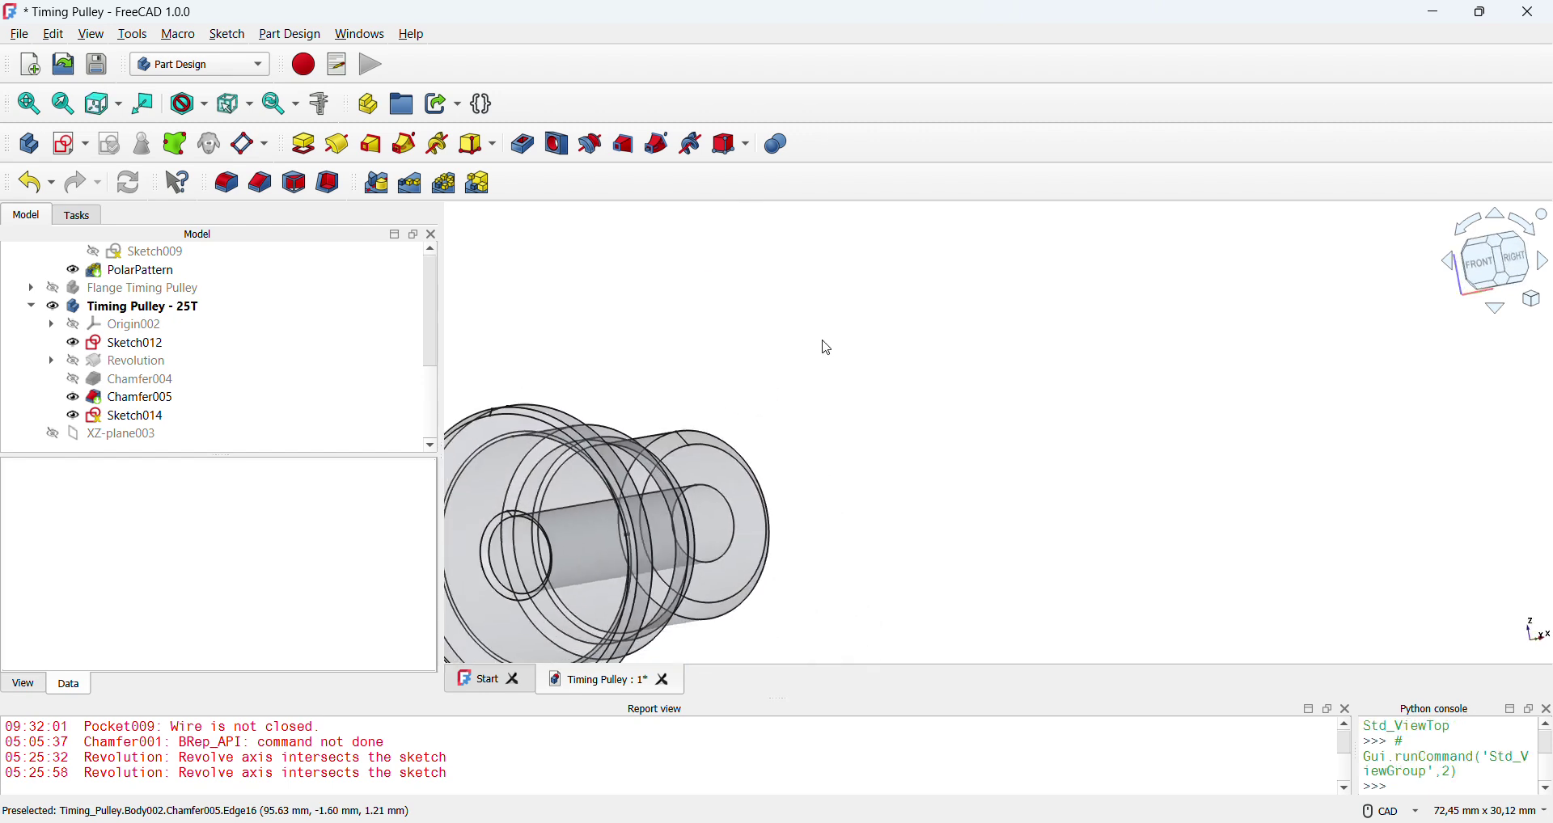
key("1")
scroll(922, 409, "up", 3)
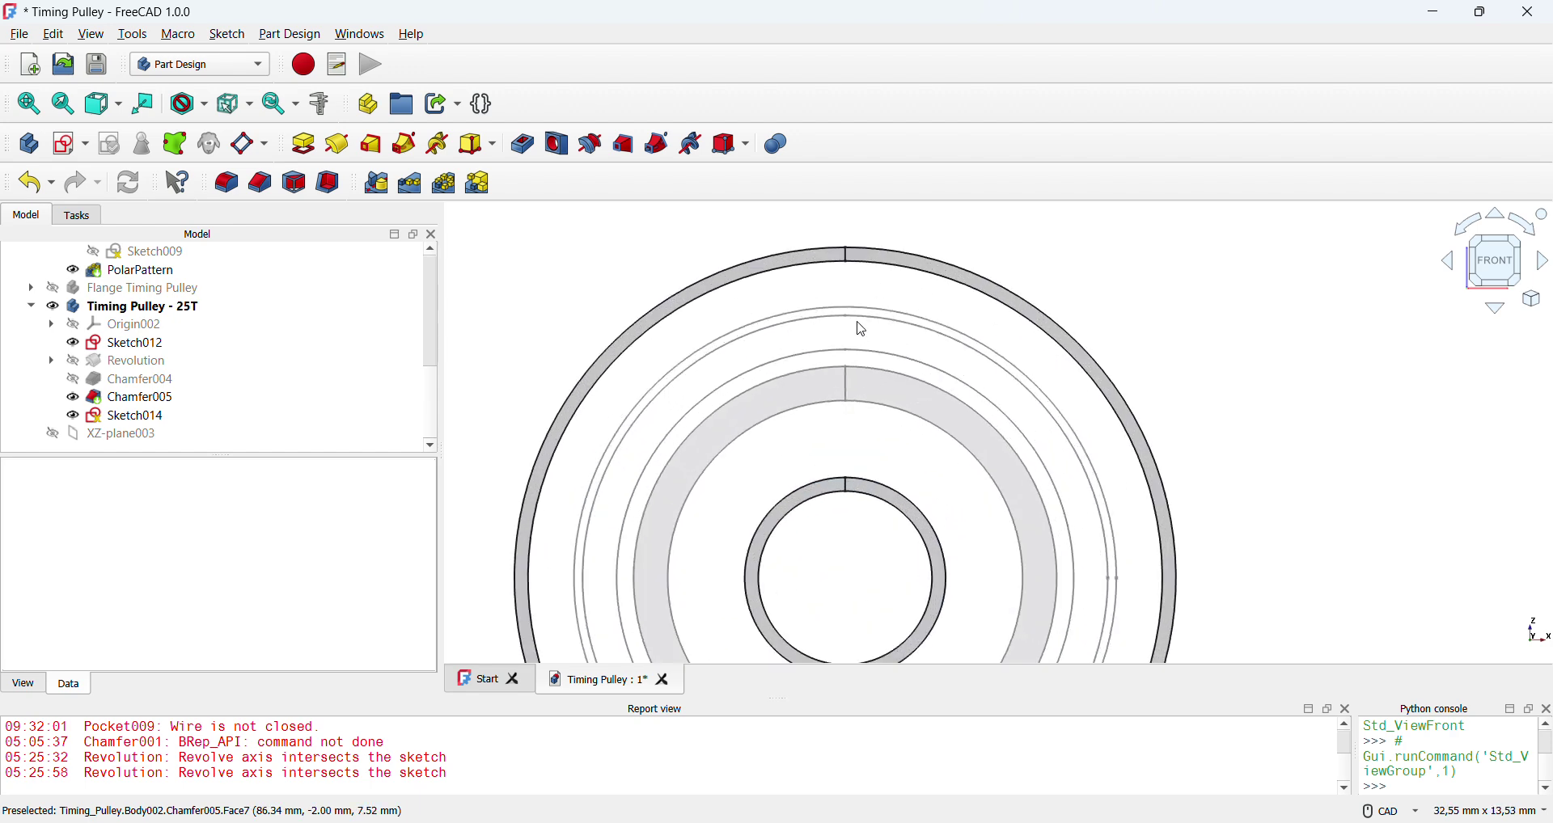
scroll(857, 330, "down", 5)
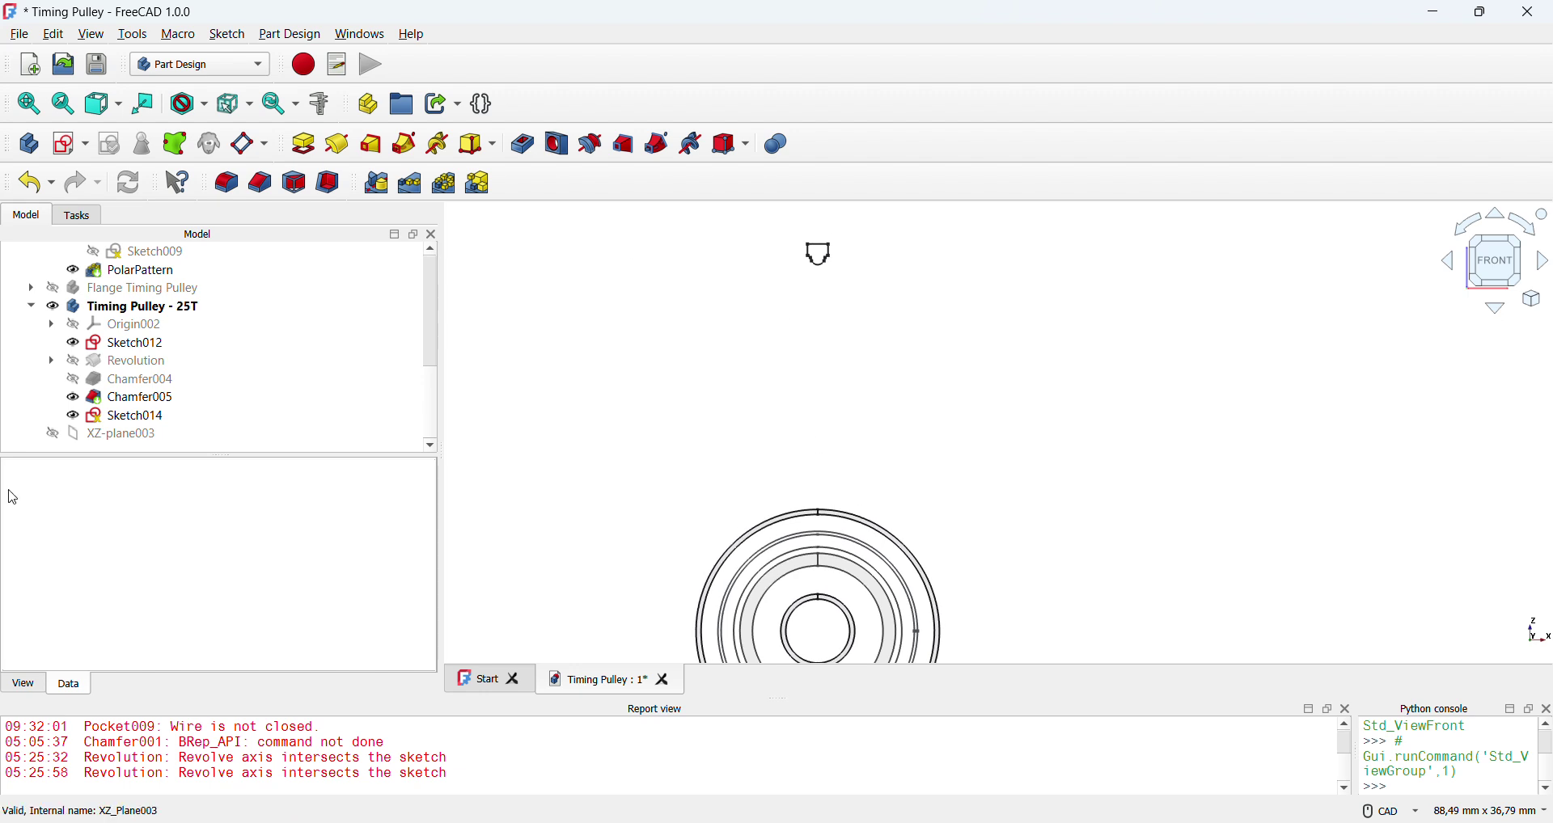
- Delete the copied XZ plane and select the pasted tooth sketch to check its placement
left_click(119, 436)
key("Delete")
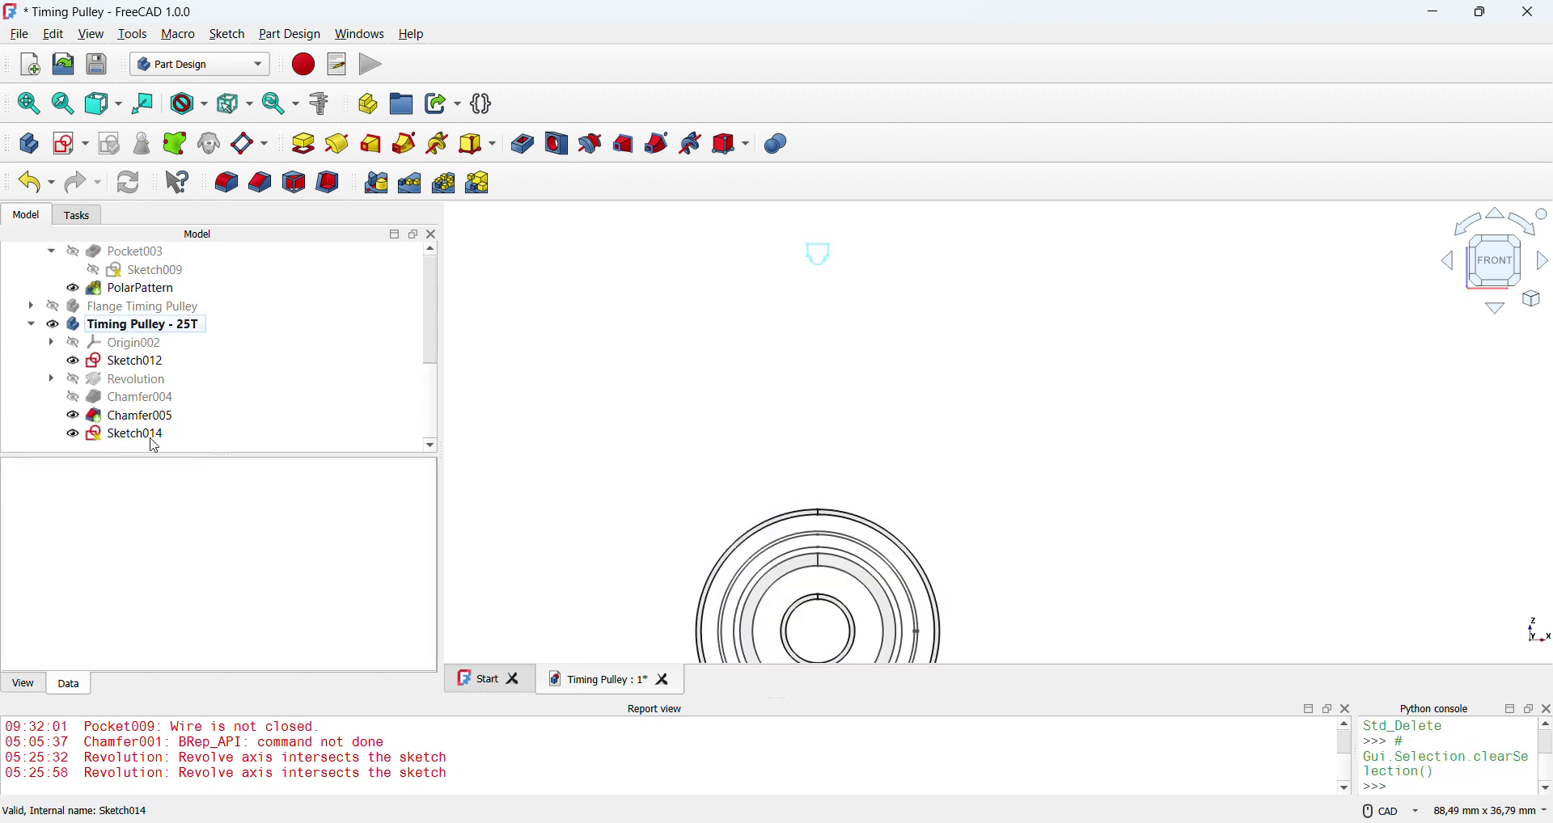
left_click(146, 437)
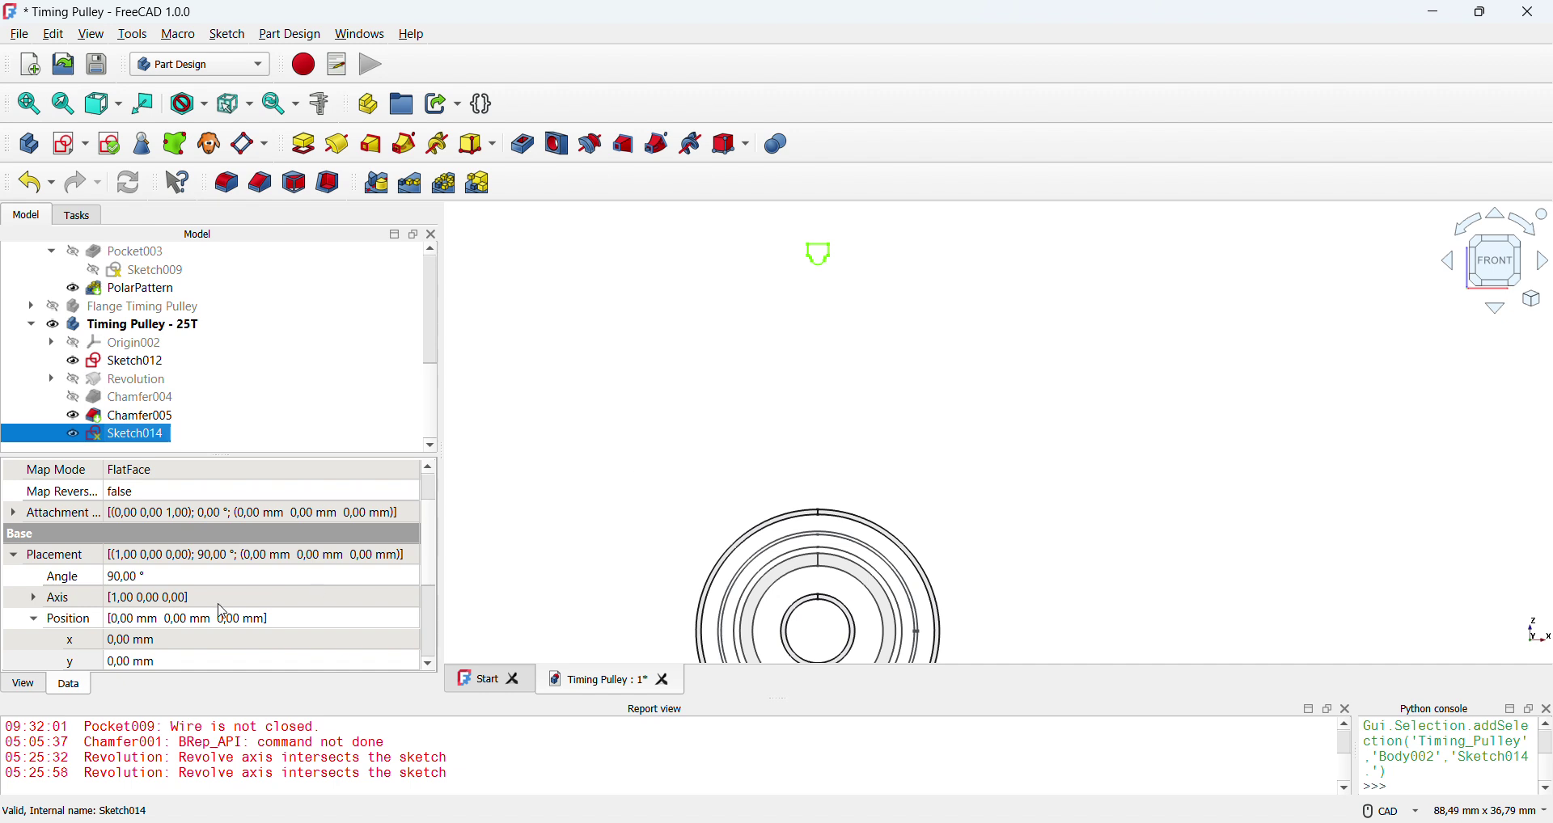
left_click(747, 401)
- Examine the tooth sketch's shoulder edge and the 25T pulley's rim circles in the front view
scroll(768, 494, "up", 4)
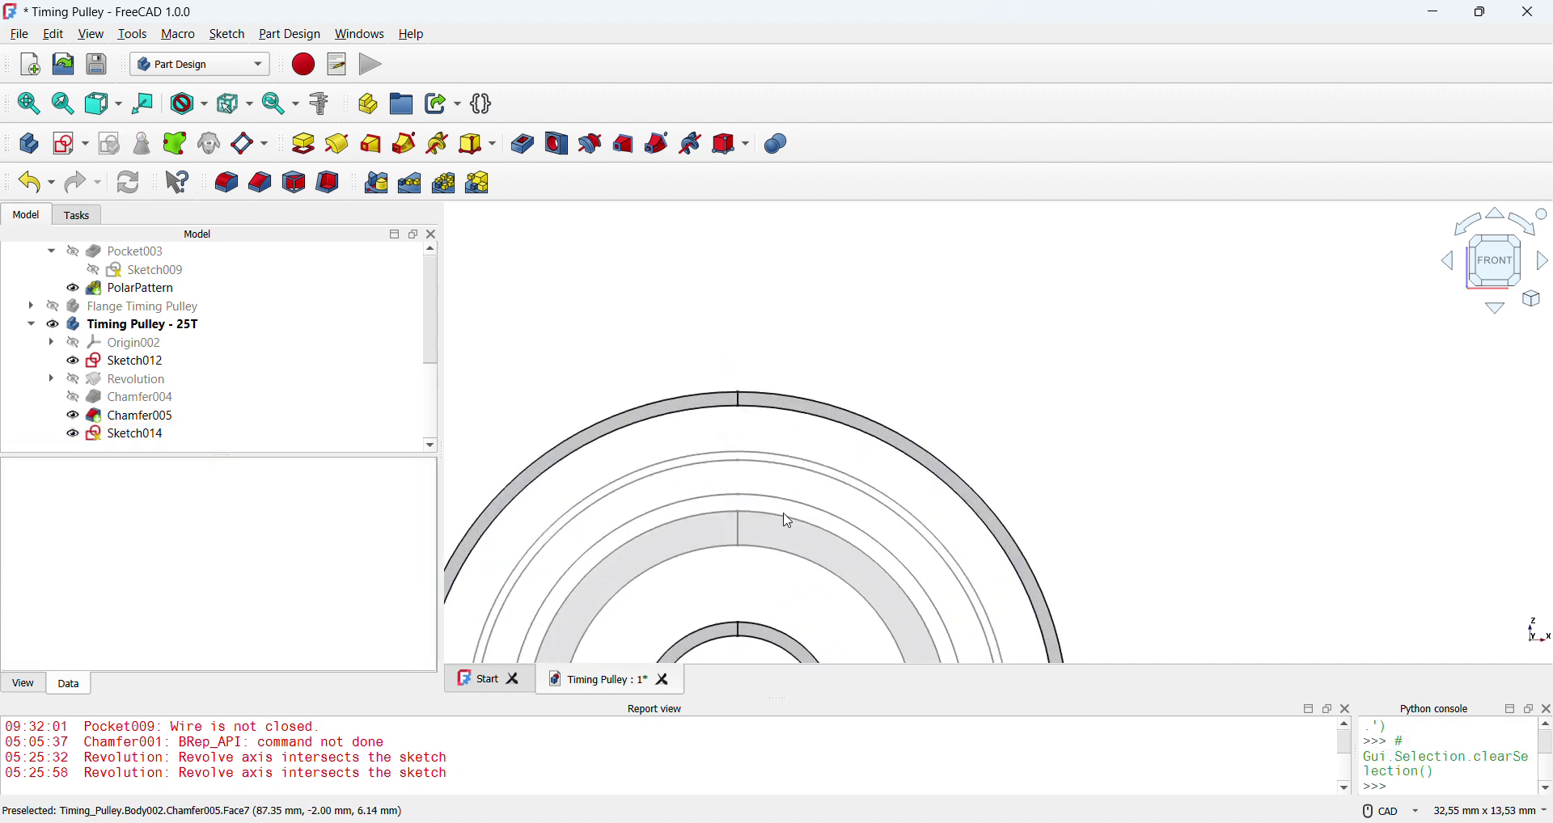
scroll(757, 471, "up", 10)
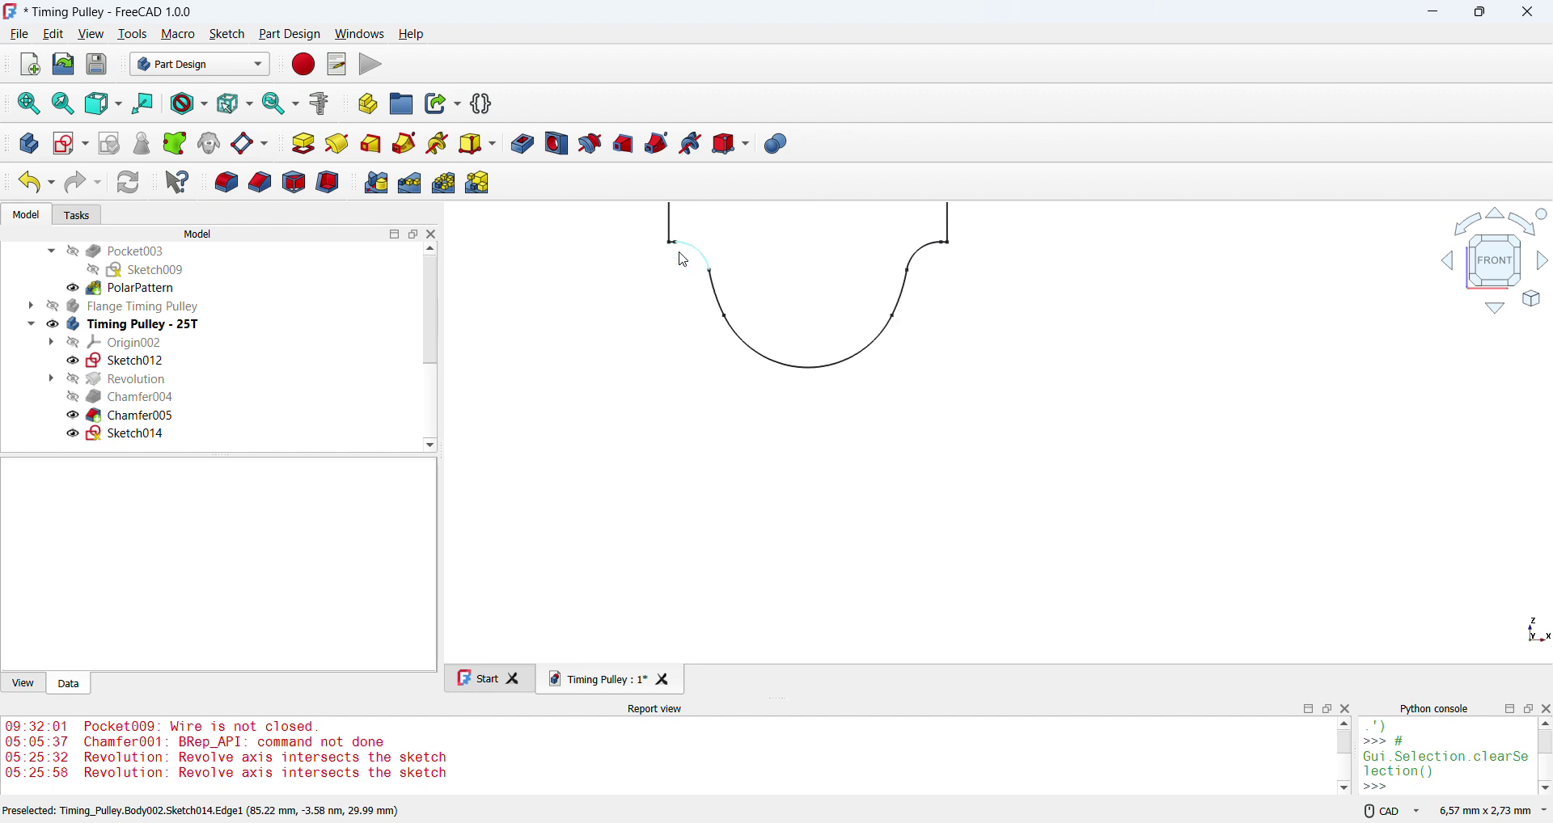
scroll(669, 245, "up", 6)
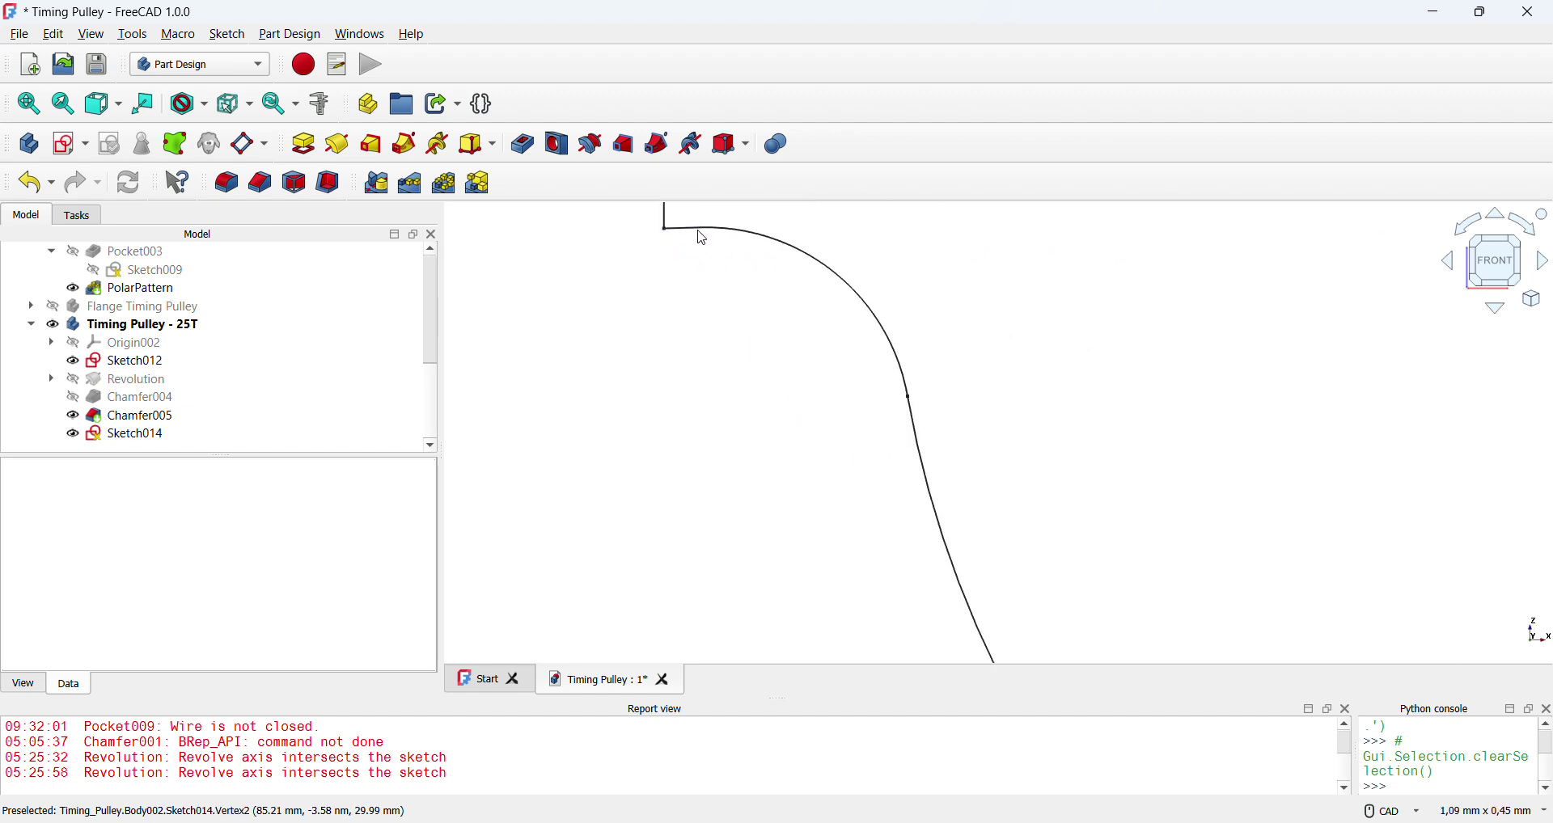
scroll(702, 239, "down", 16)
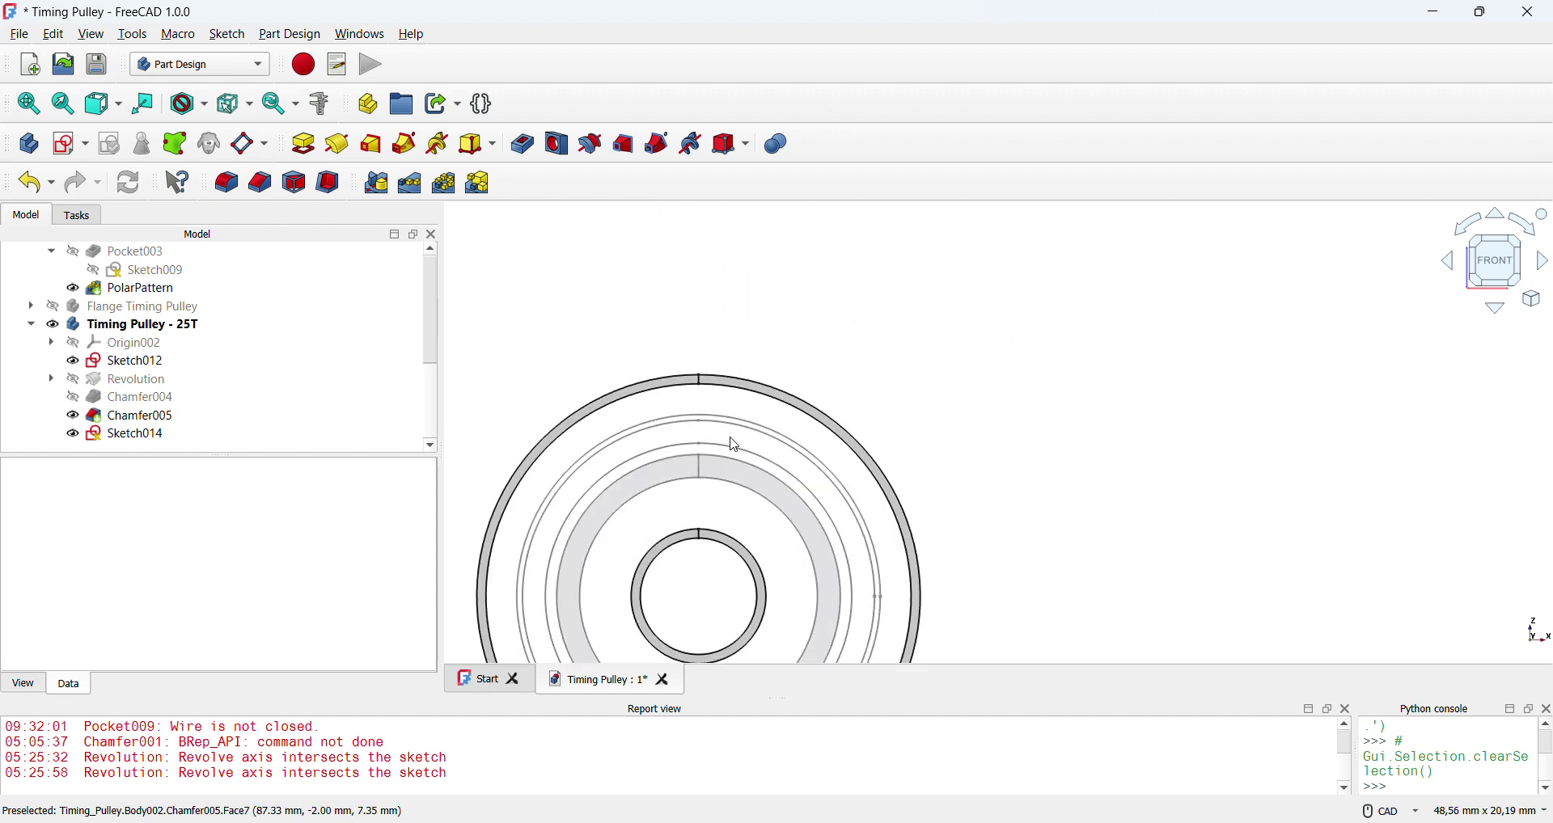
scroll(735, 445, "up", 7)
scroll(609, 370, "down", 1)
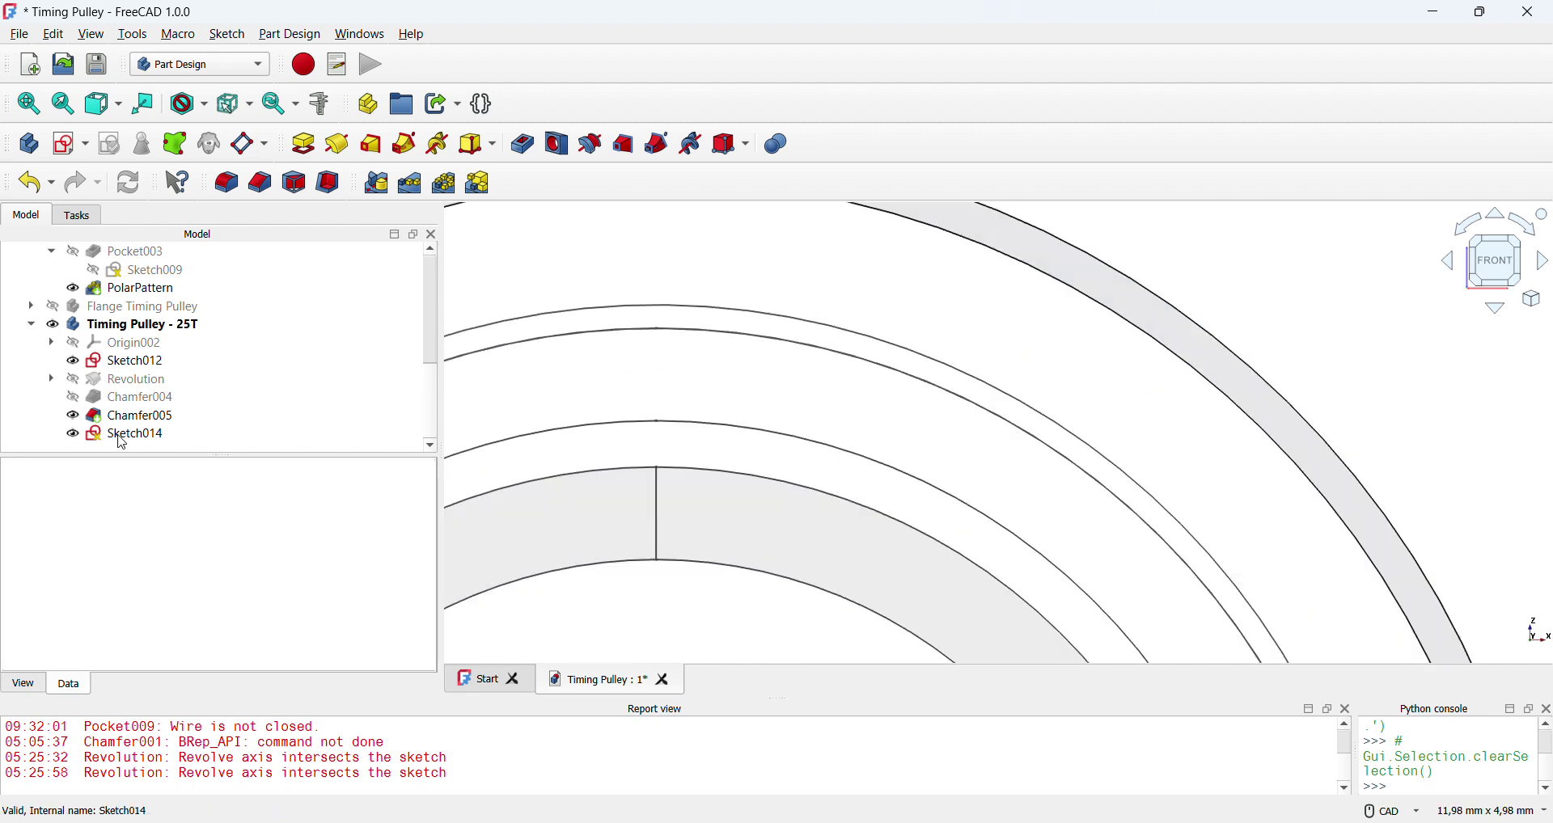
- Expand the pasted tooth sketch's attachment offset and set its Y position to -23 mm
left_click(121, 434)
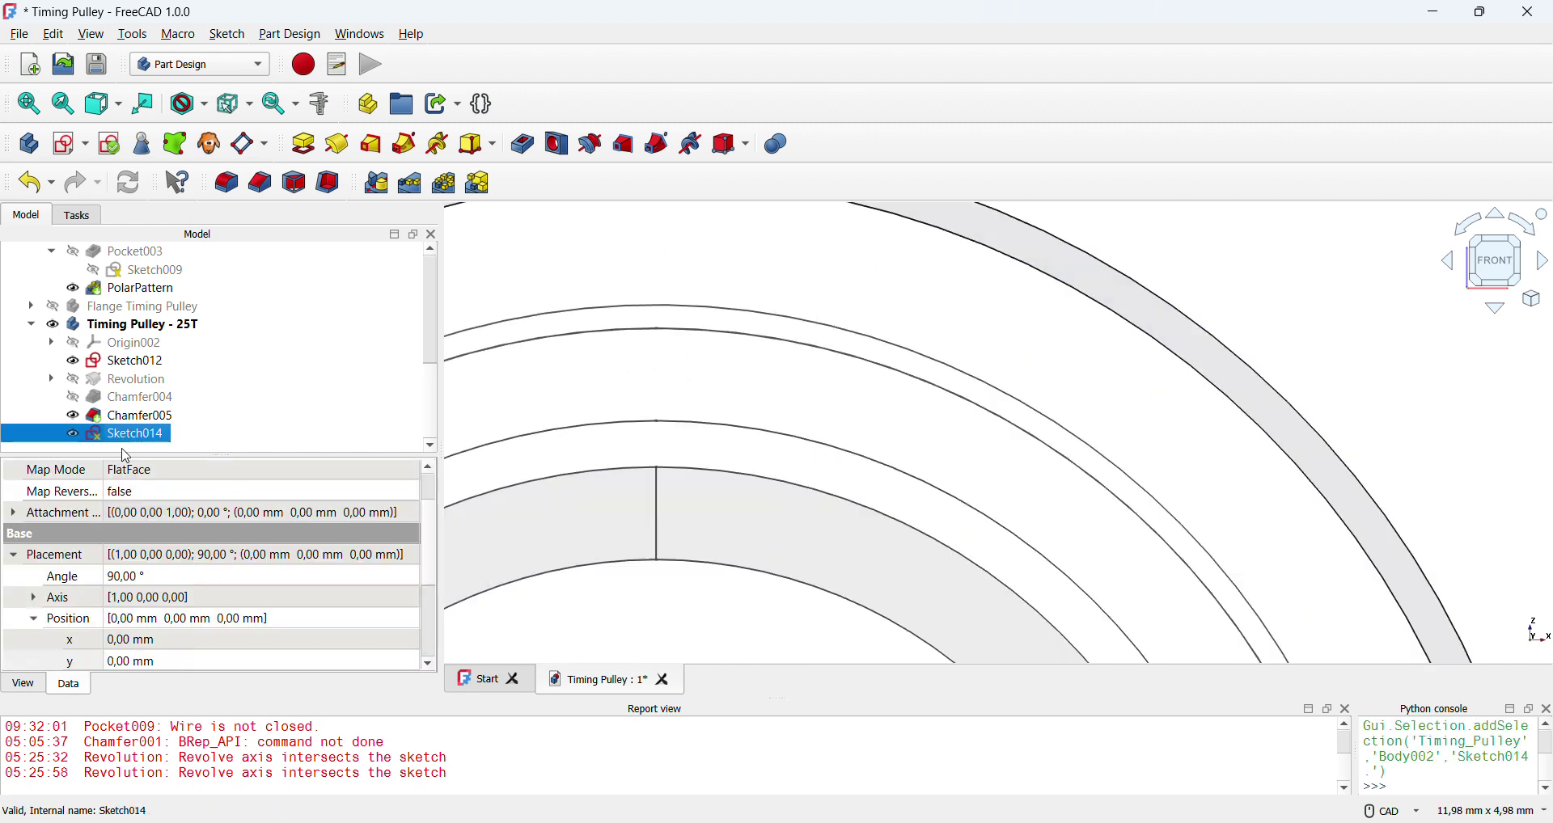
left_click(13, 515)
left_click(39, 579)
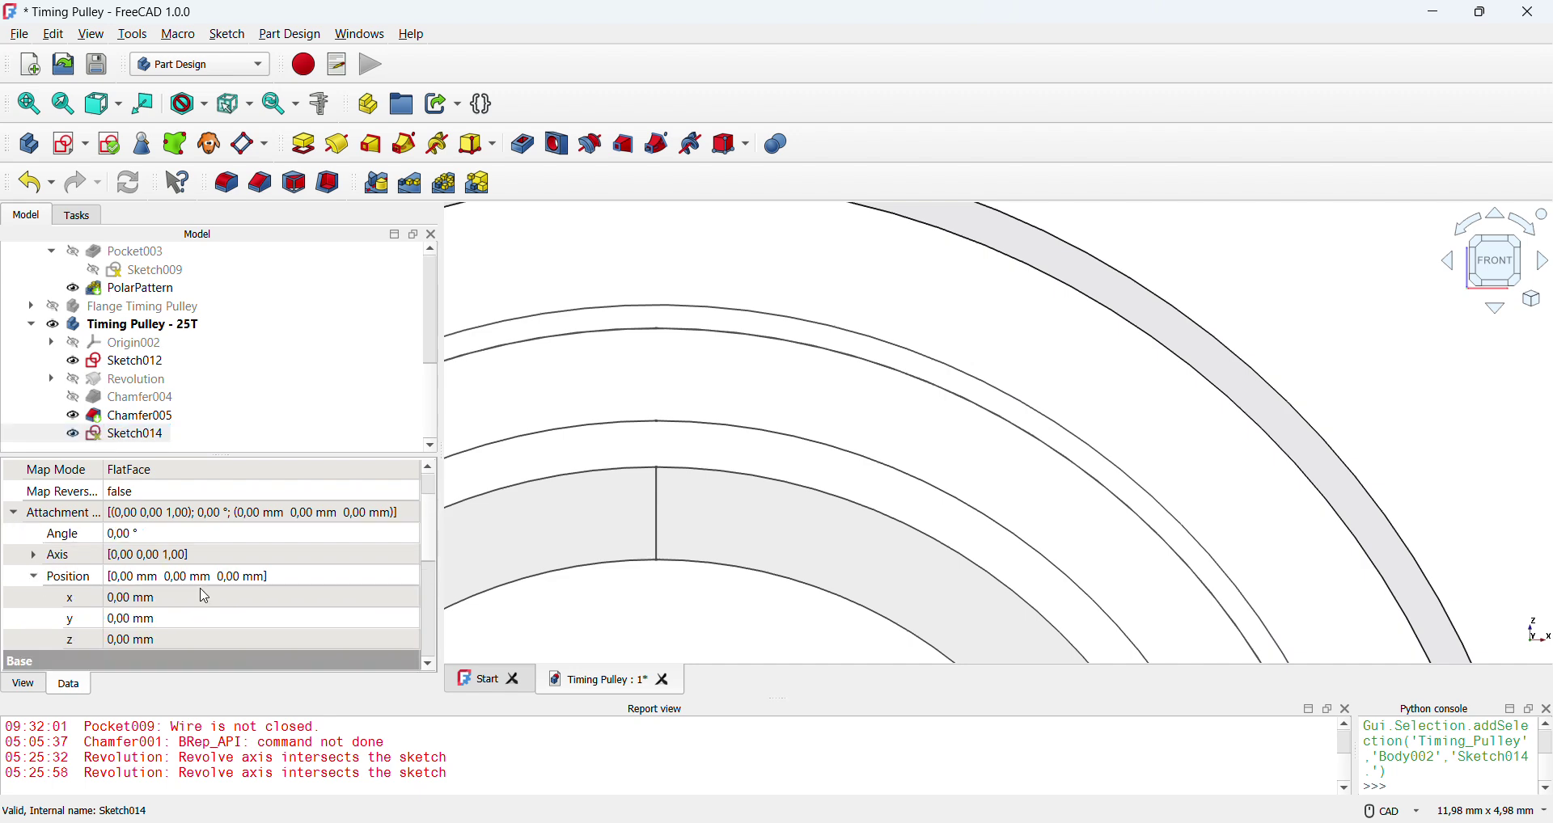
scroll(202, 596, "down", 1)
left_click(202, 580)
scroll(663, 388, "down", 7)
middle_click_drag(672, 394, 688, 638)
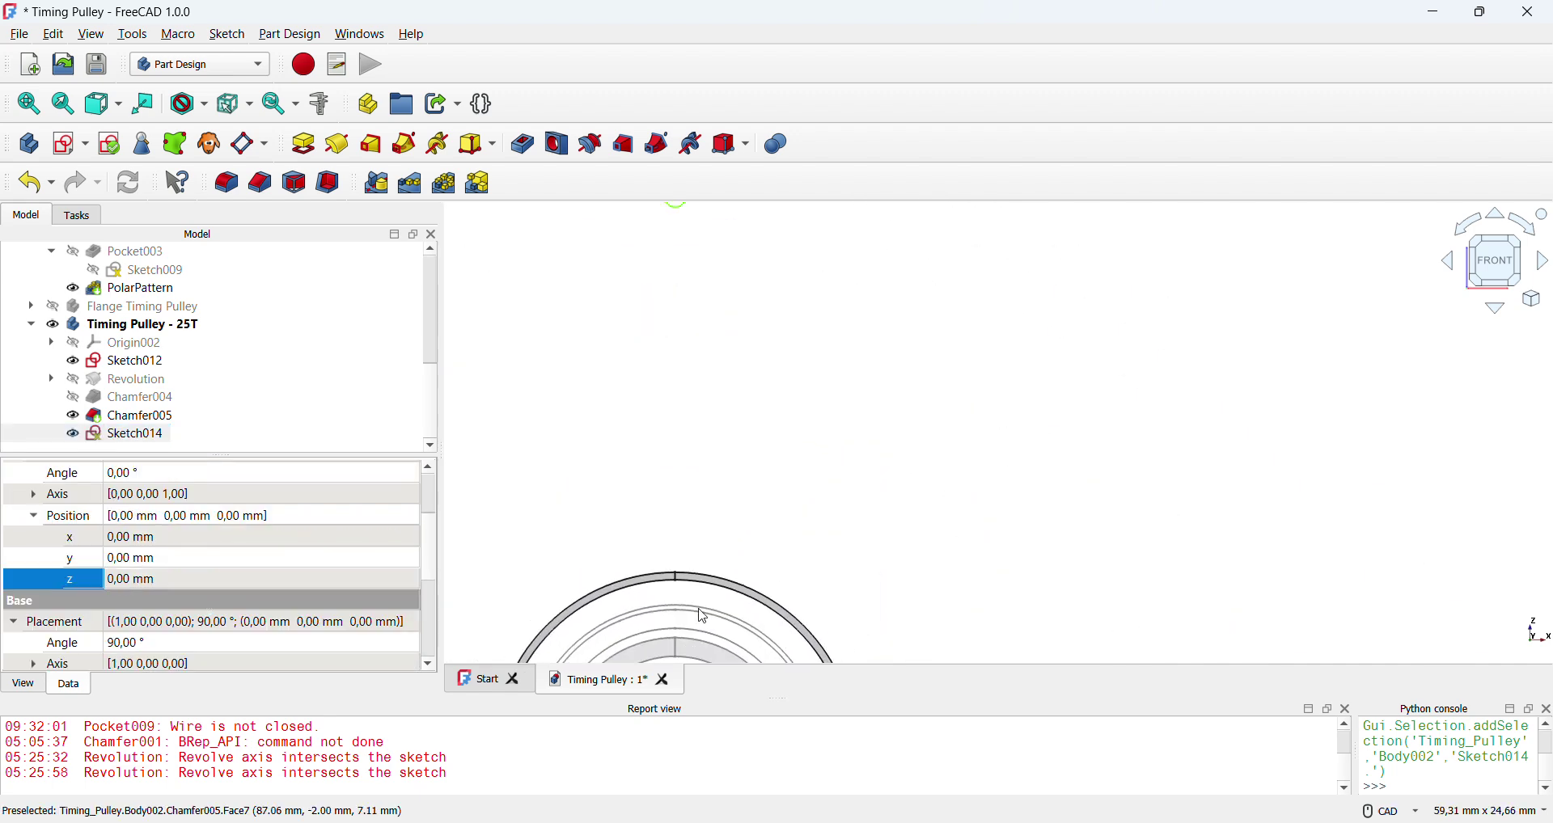
scroll(718, 405, "down", 2)
middle_click_drag(717, 405, 709, 349)
middle_click_drag(656, 414, 640, 320)
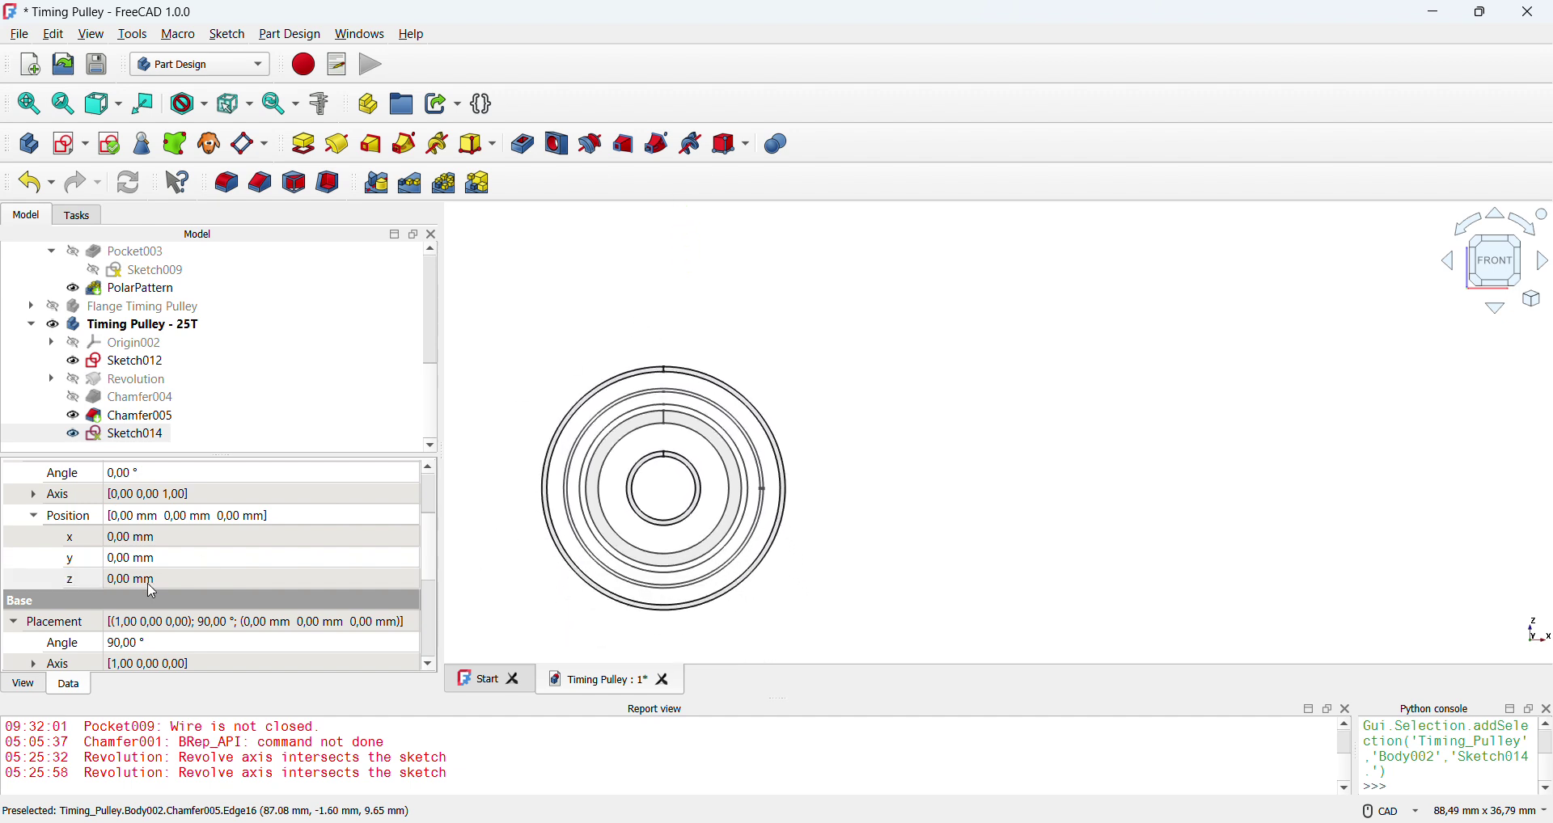
left_click(195, 556)
scroll(194, 556, "down", 3)
scroll(195, 557, "down", 6)
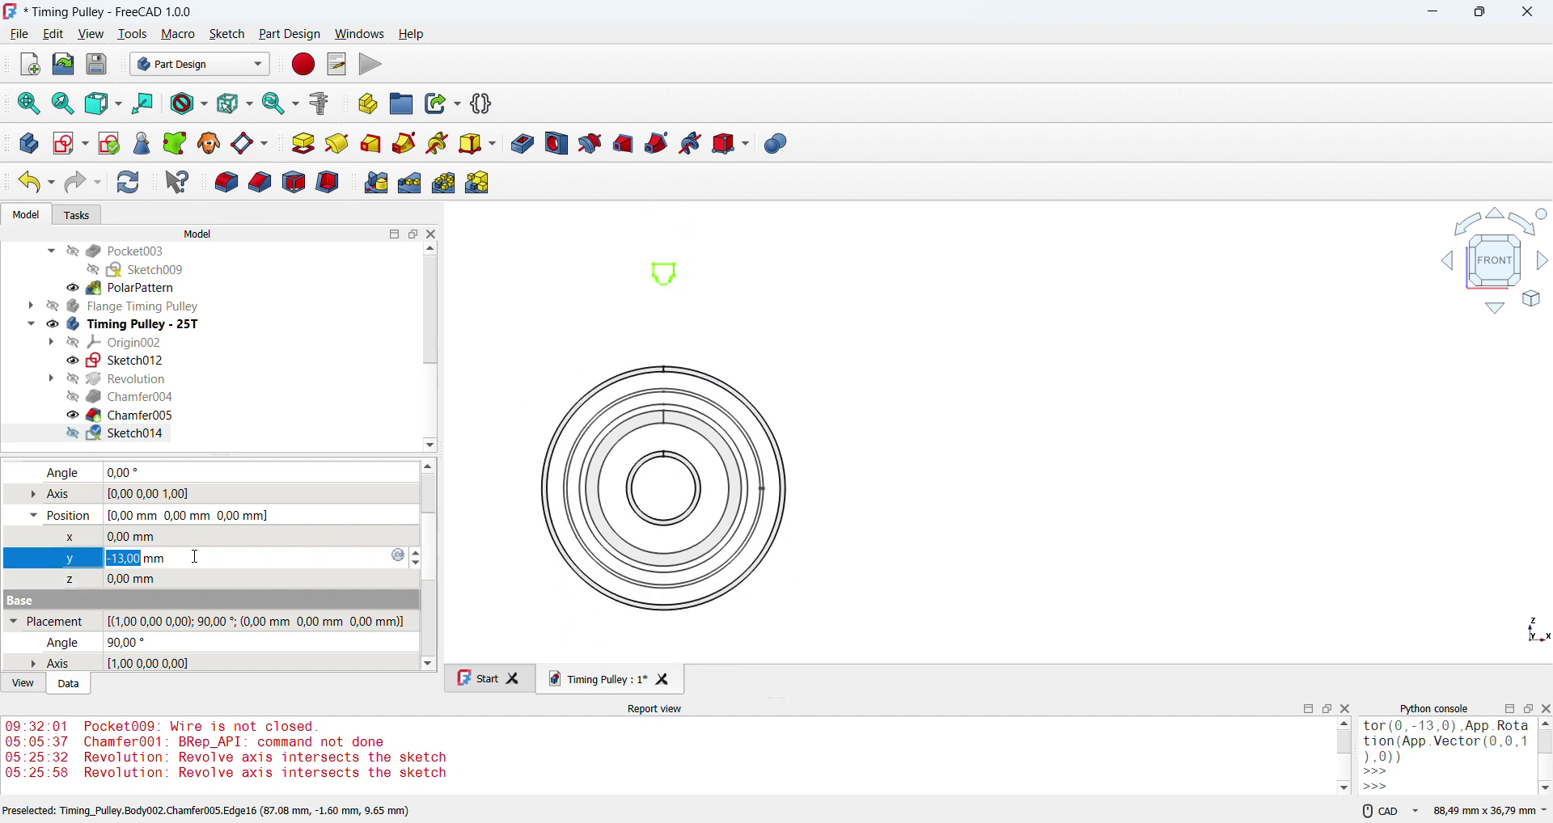
key("Return")
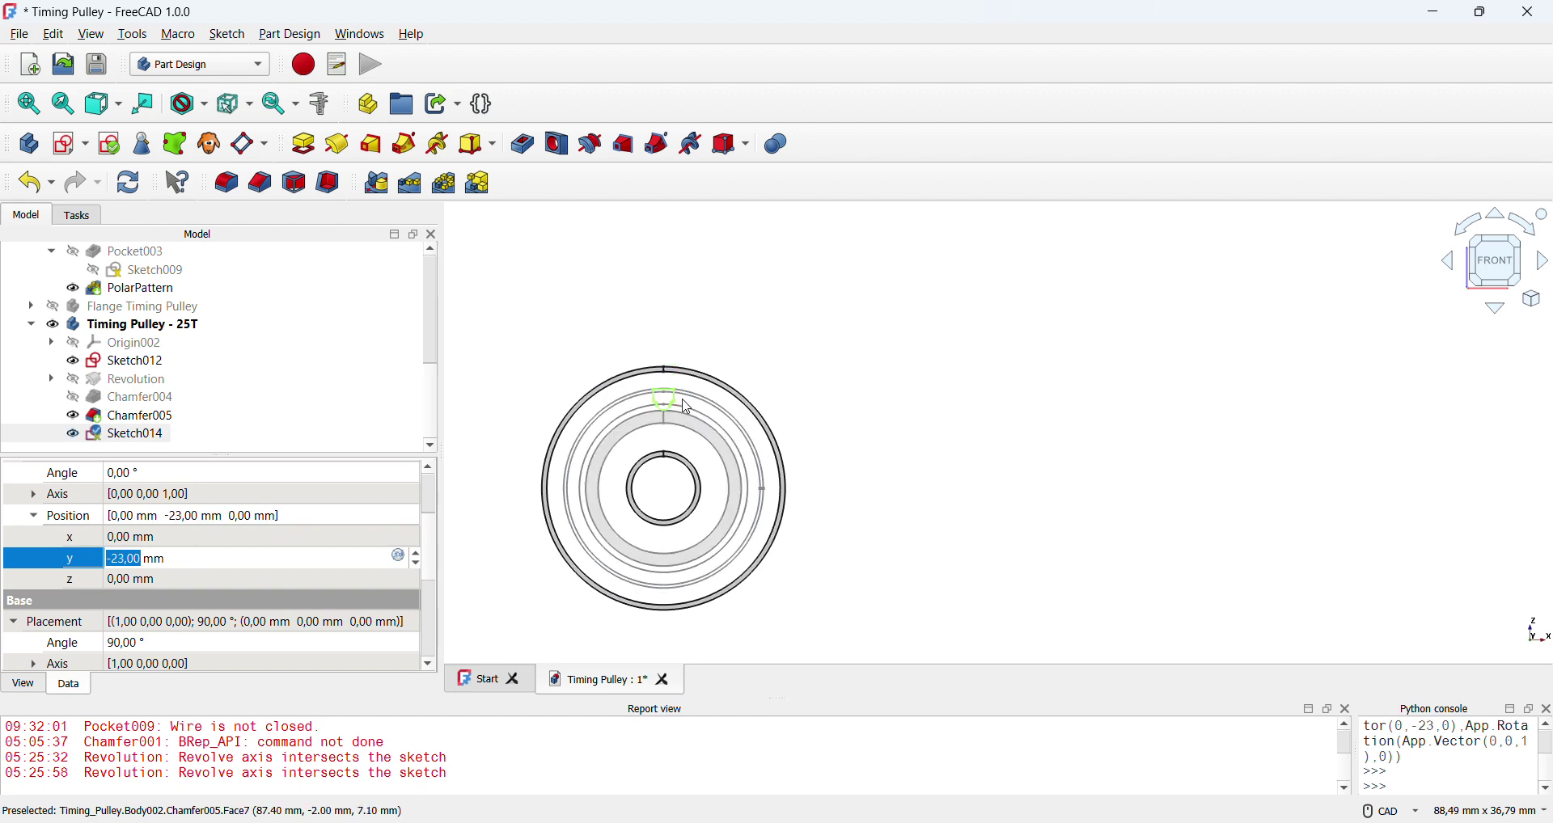
scroll(662, 380, "up", 10)
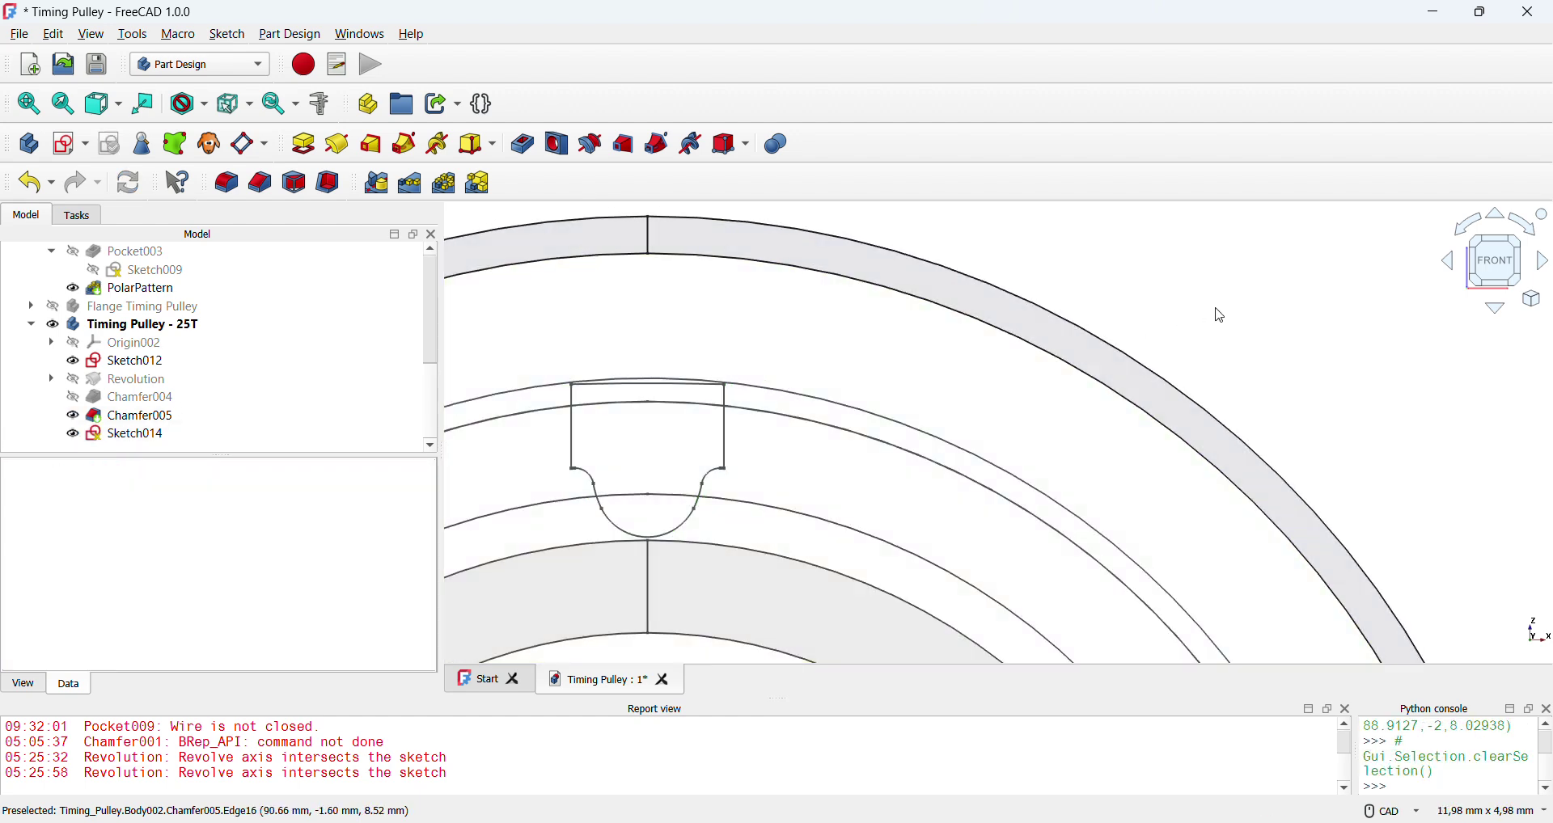
- Set the tooth sketch's attachment offset in Y to -22.3 mm, bringing its shoulders near the pulley's toothed rim
middle_click_drag(1140, 378, 1015, 396)
key("1")
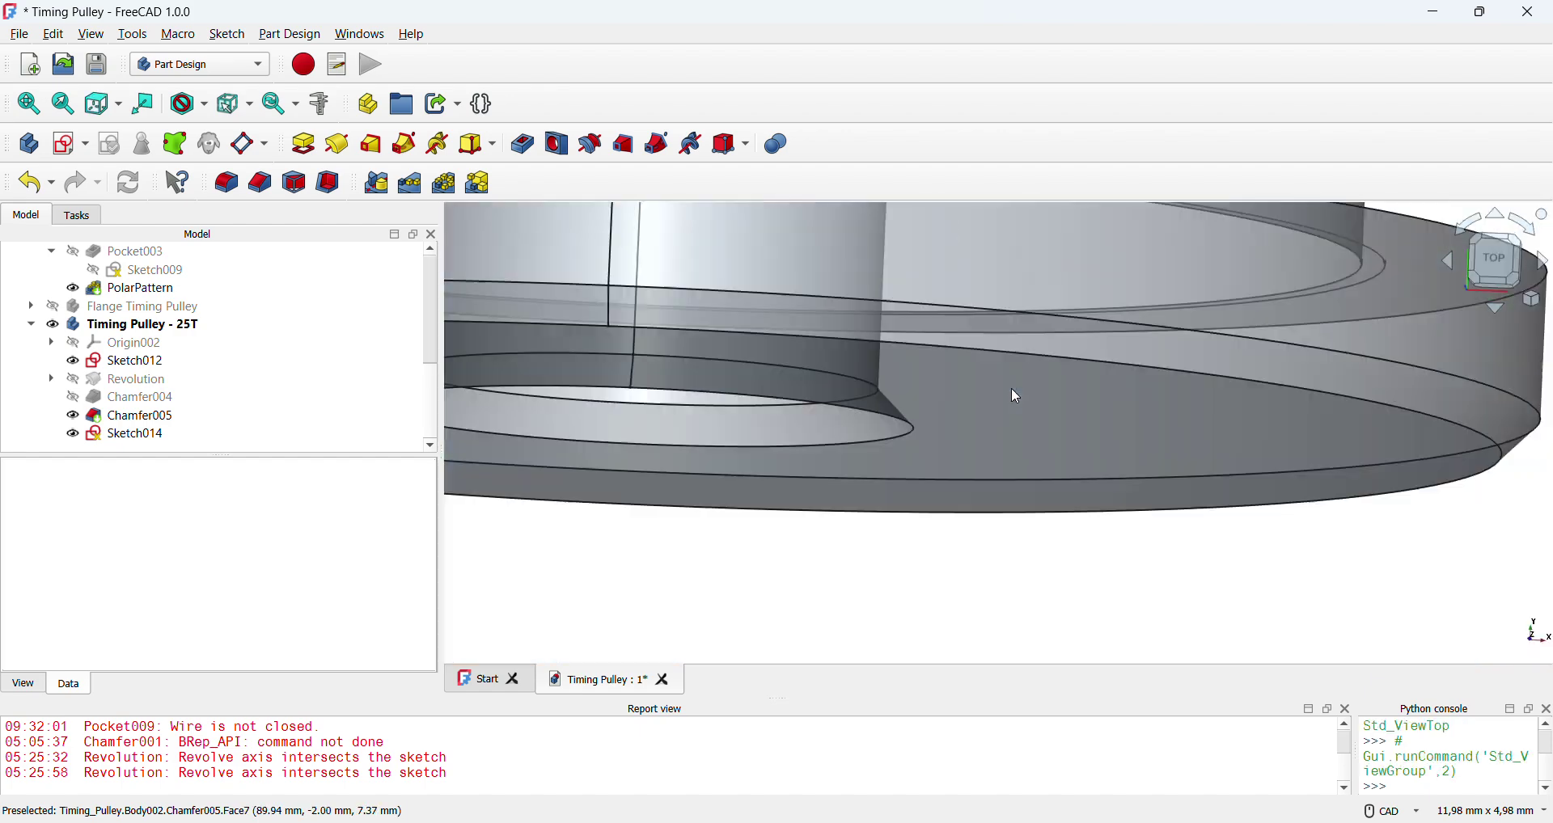
scroll(818, 375, "up", 5)
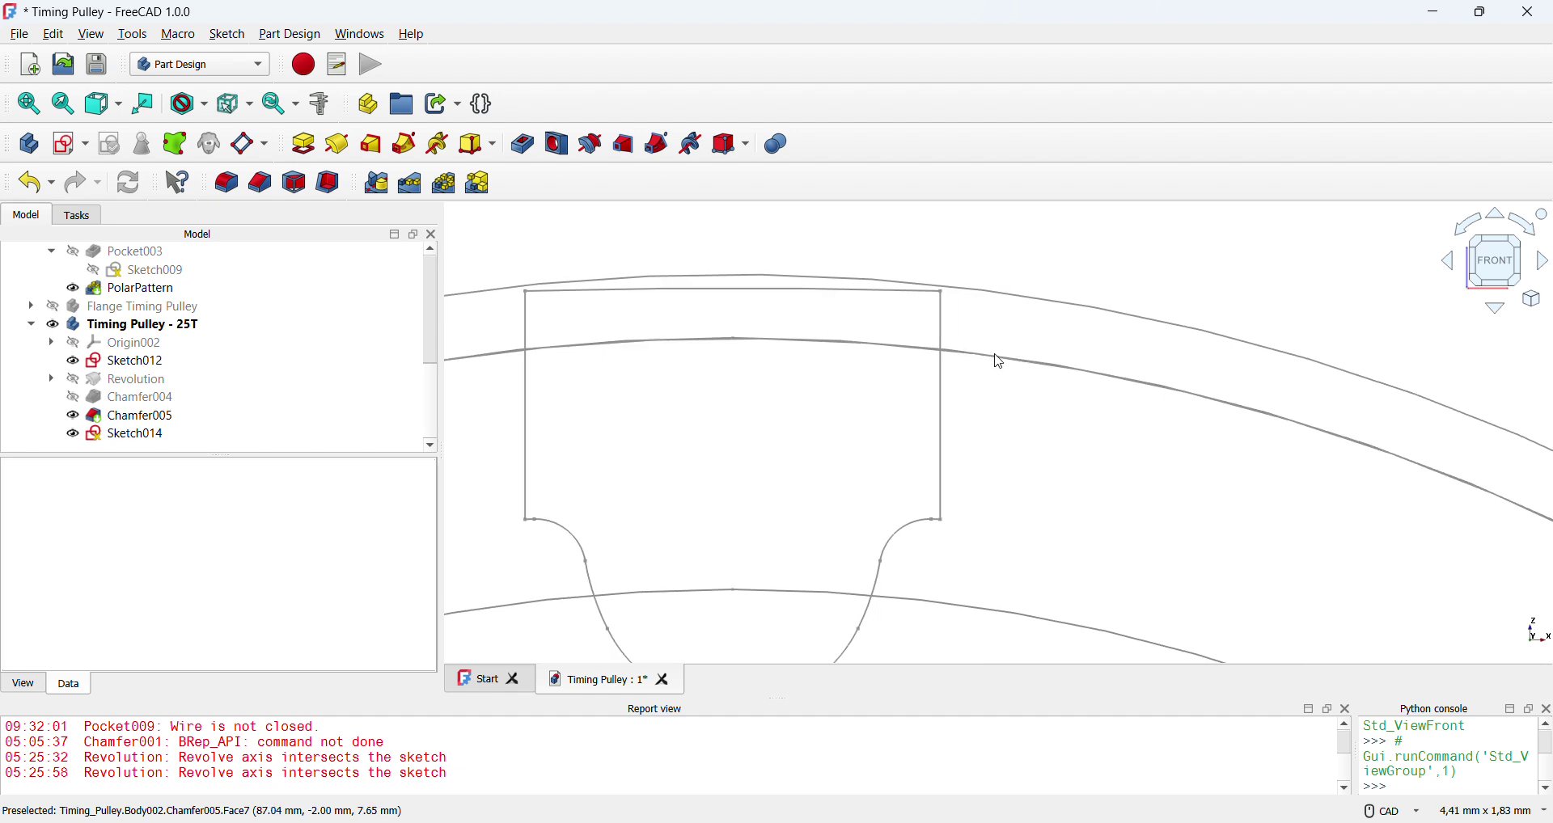
left_click(146, 436)
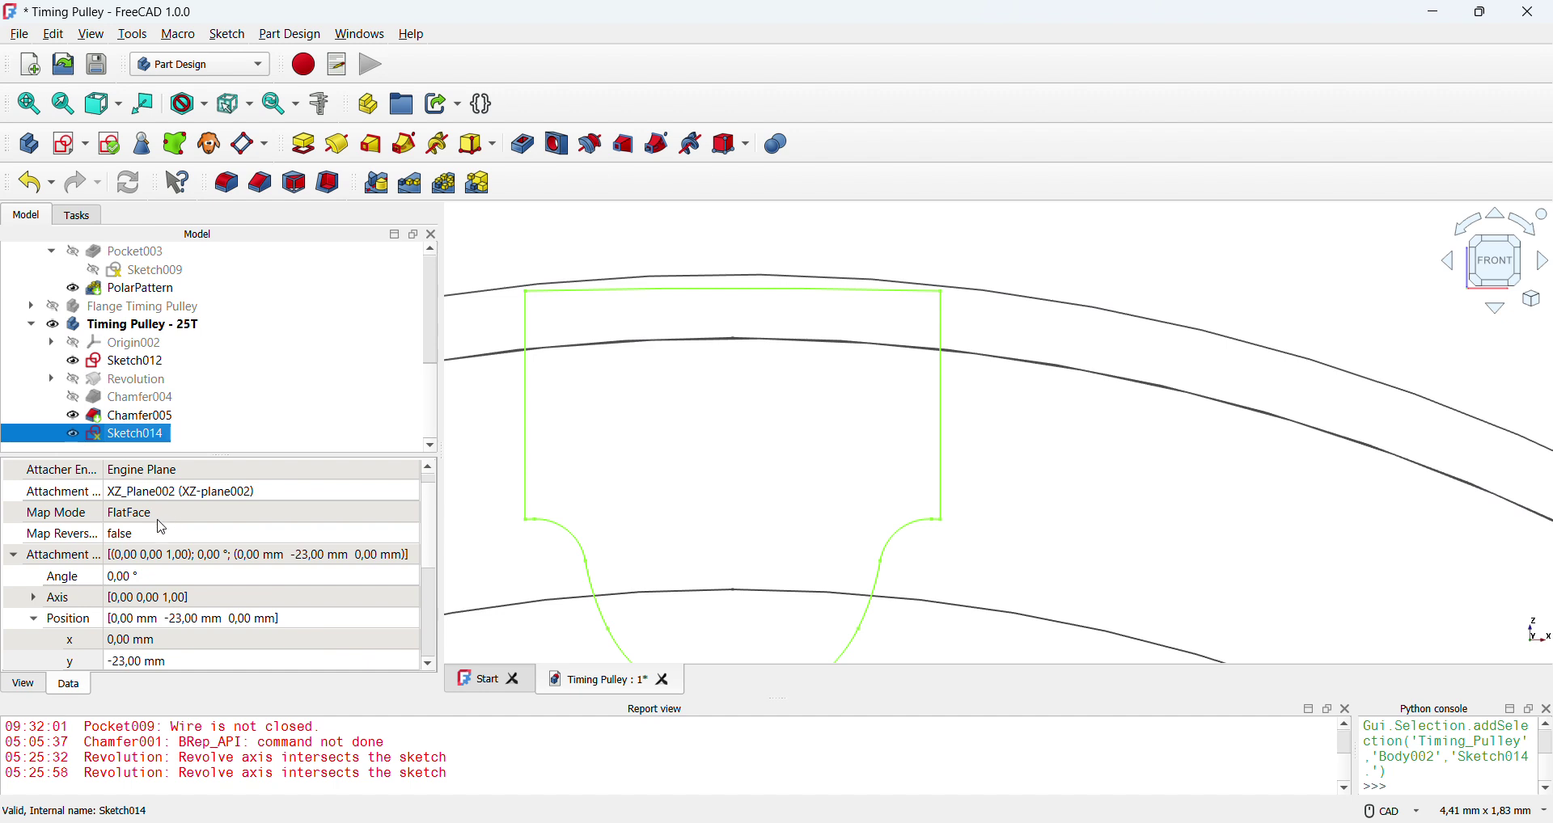
left_click(178, 663)
scroll(180, 661, "up", 1)
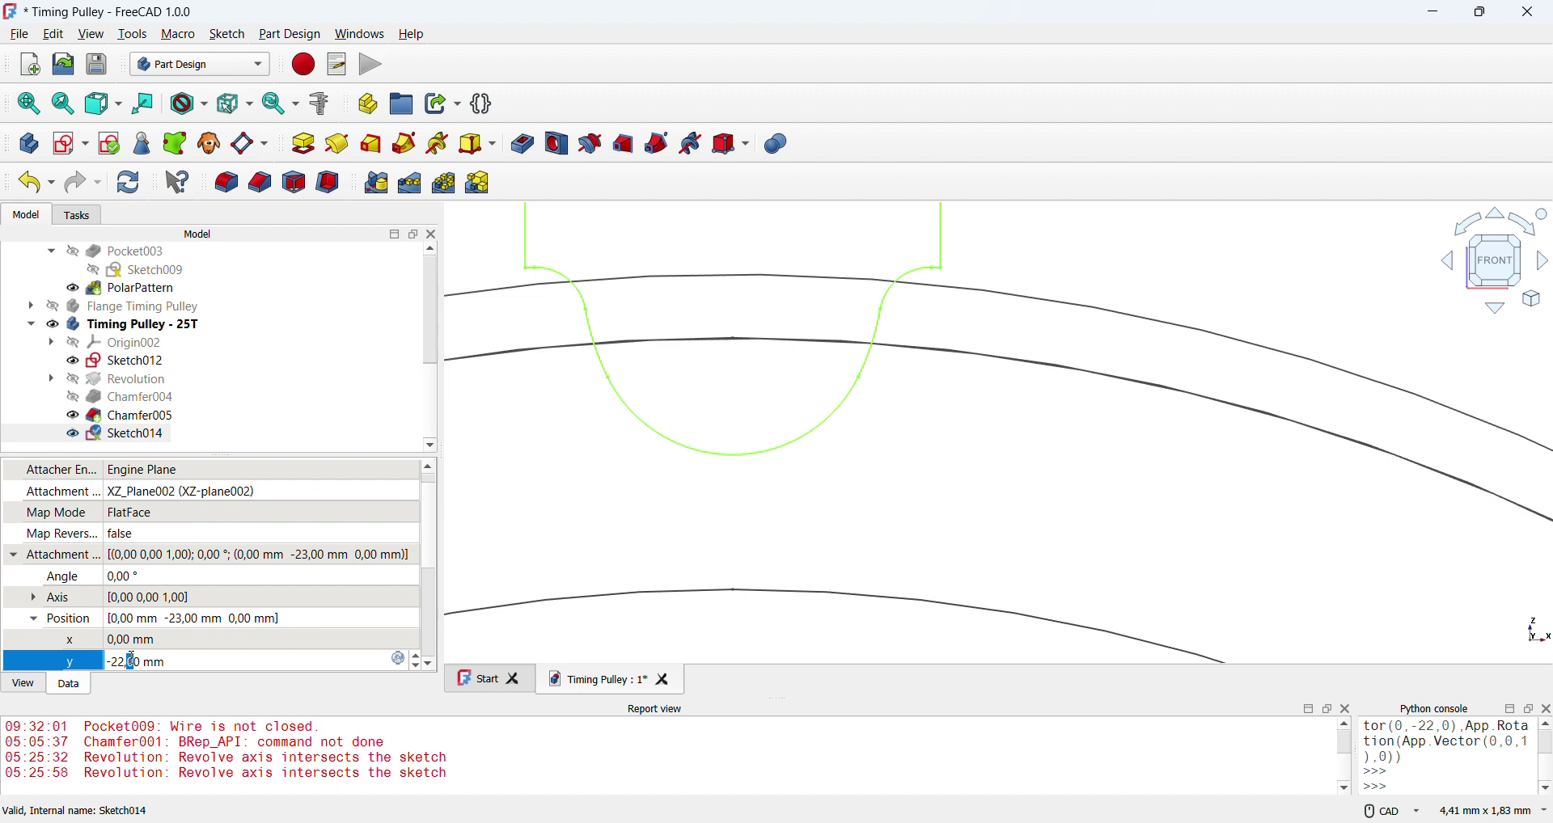
type("4")
key("BackSpace")
type("3")
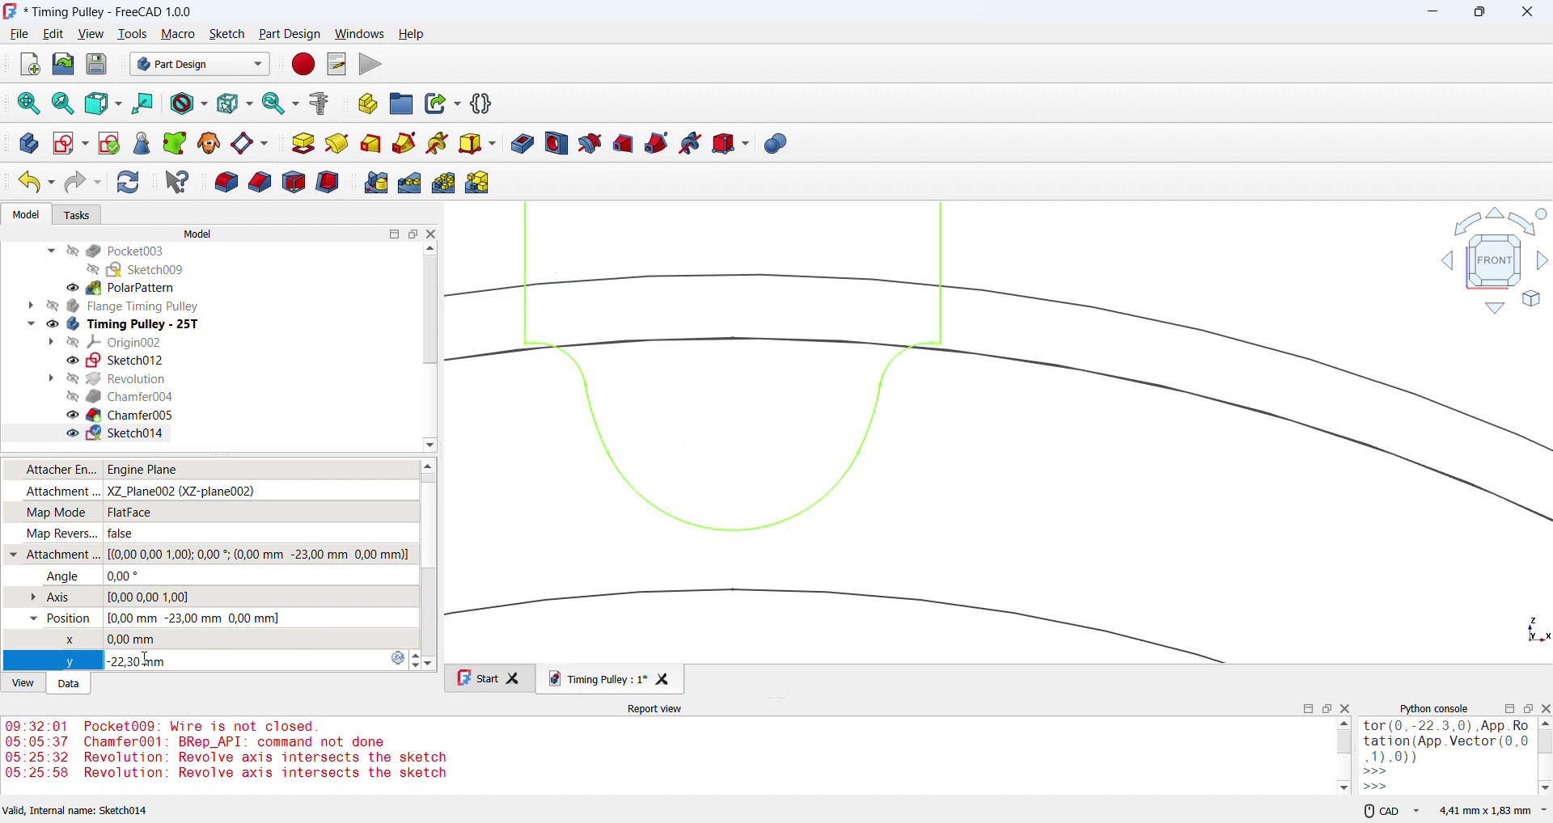
- Refine the tooth sketch's Y attachment offset to -22.33 mm
type("5")
key("BackSpace")
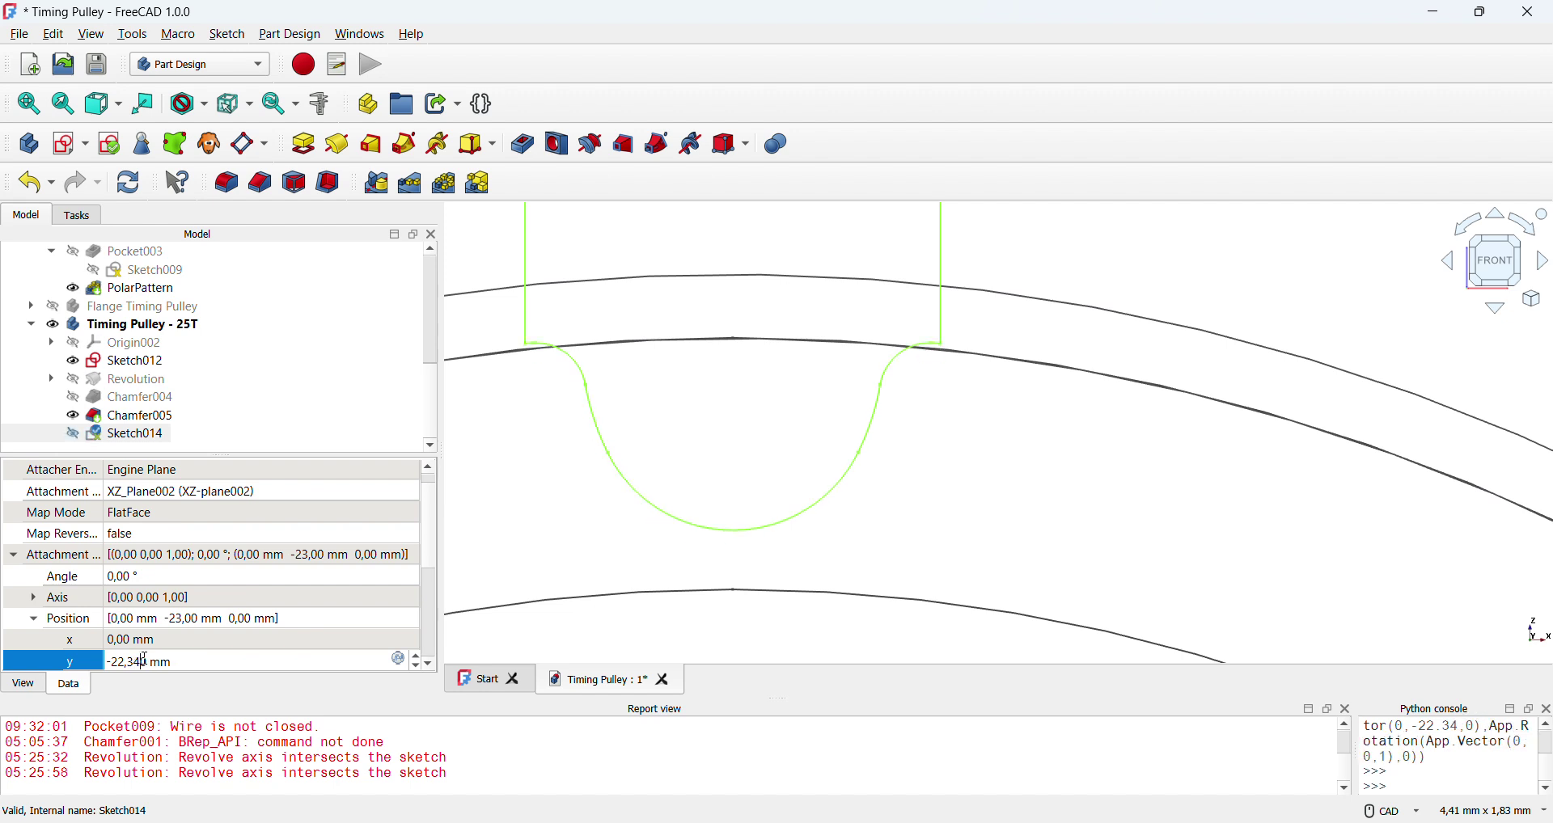
type("3")
key("BackSpace")
type("2")
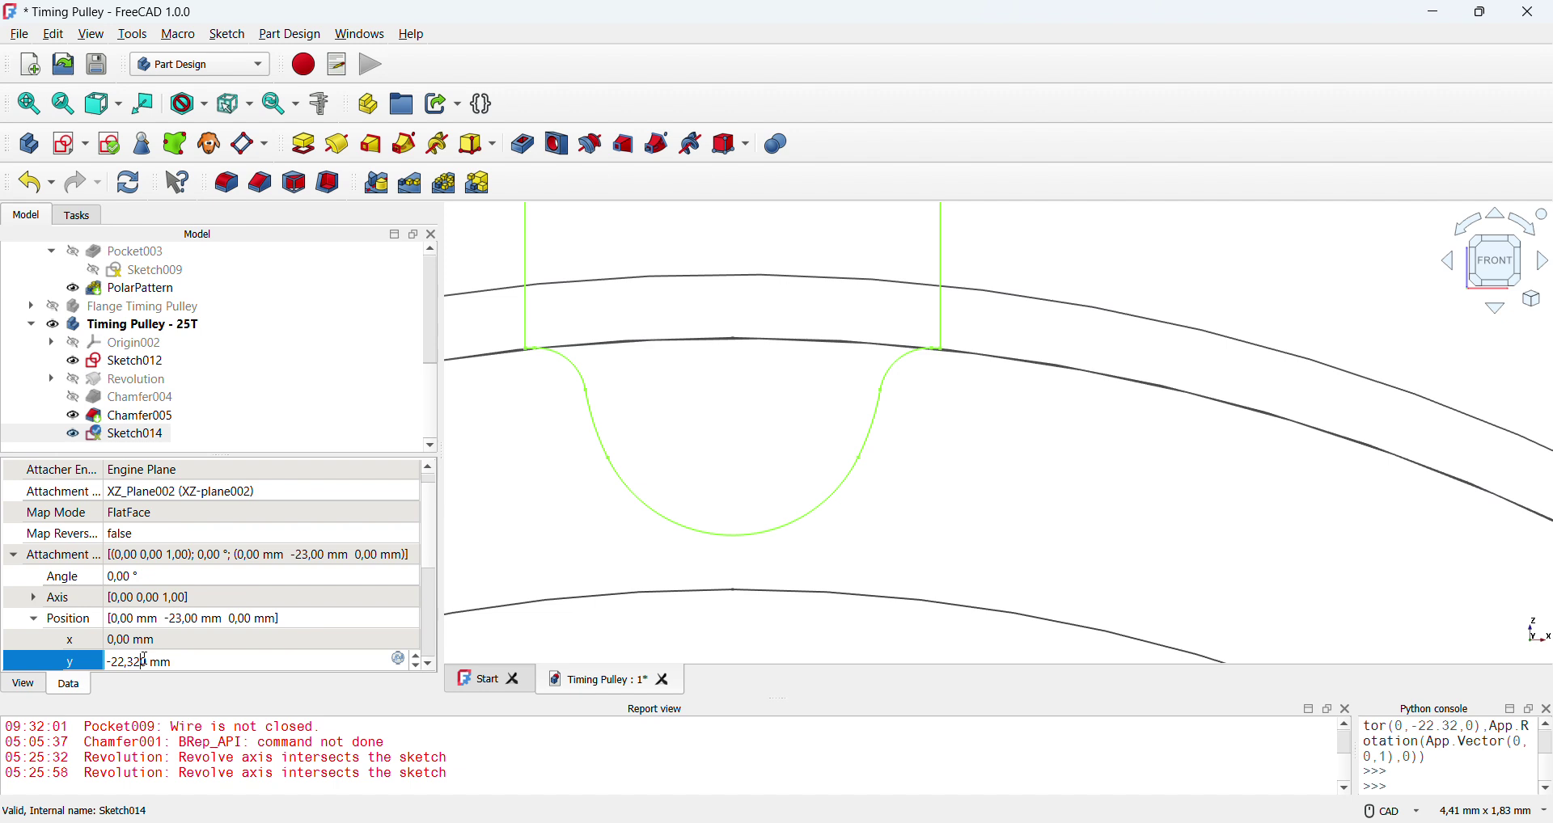
key("BackSpace")
type("3")
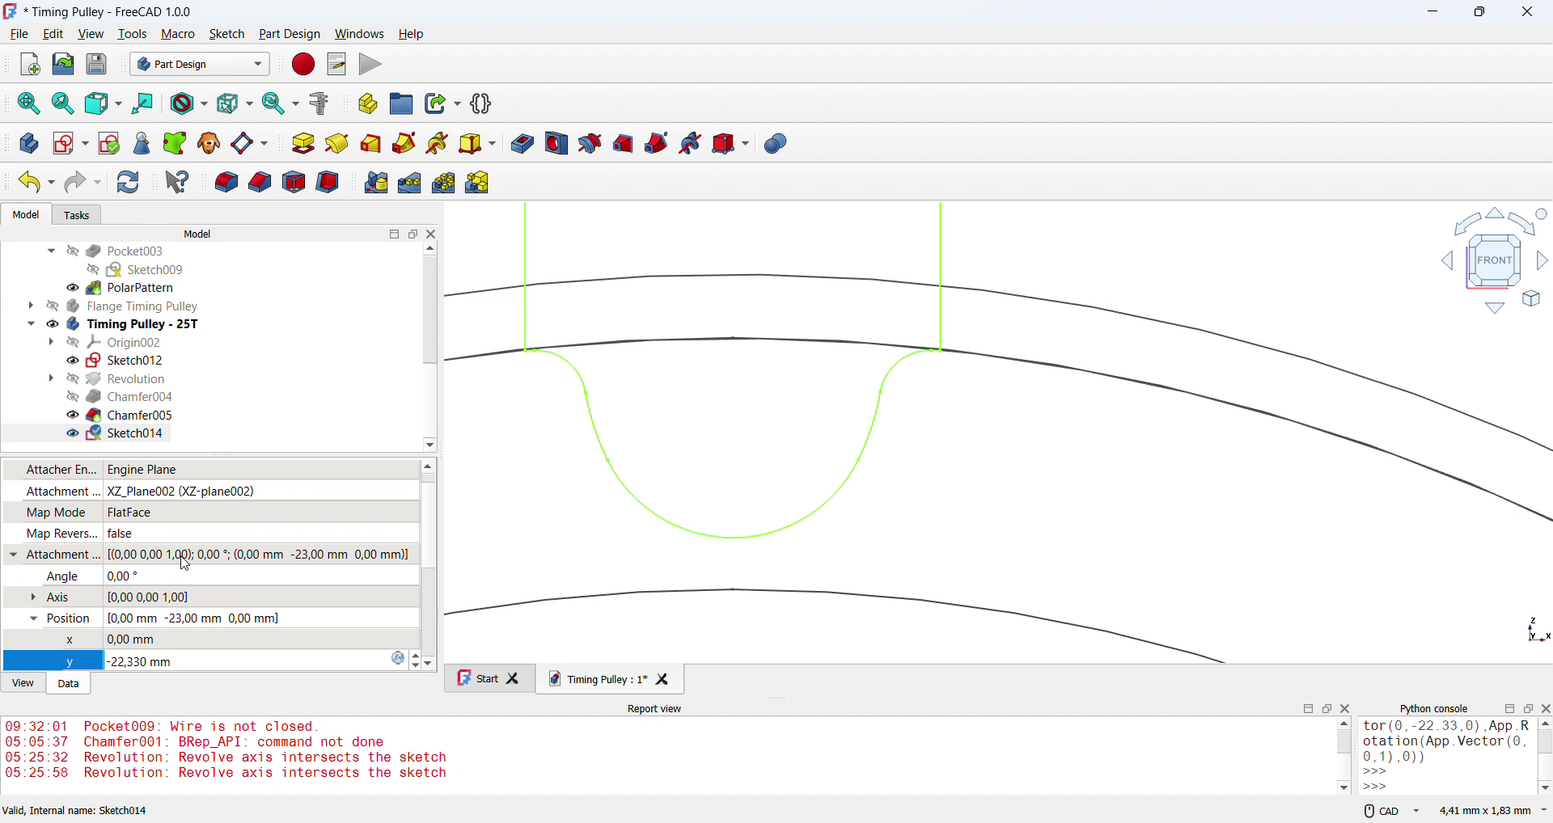
- Fine-tune the tooth sketch's Y attachment offset to -22.326 mm so its shoulder corners lie on the rim circle
scroll(1029, 329, "up", 5)
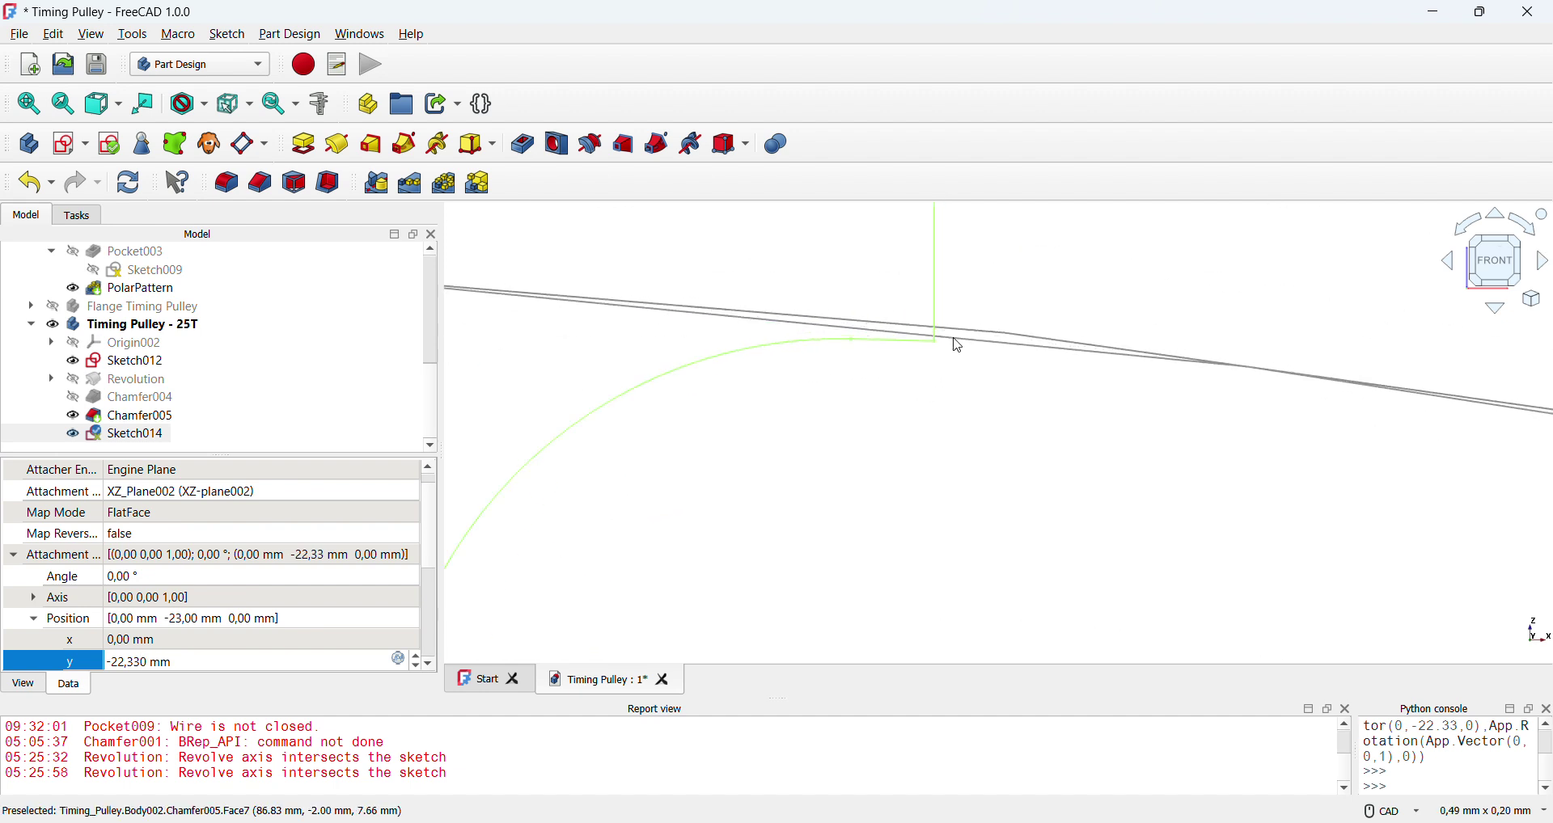
scroll(958, 345, "up", 3)
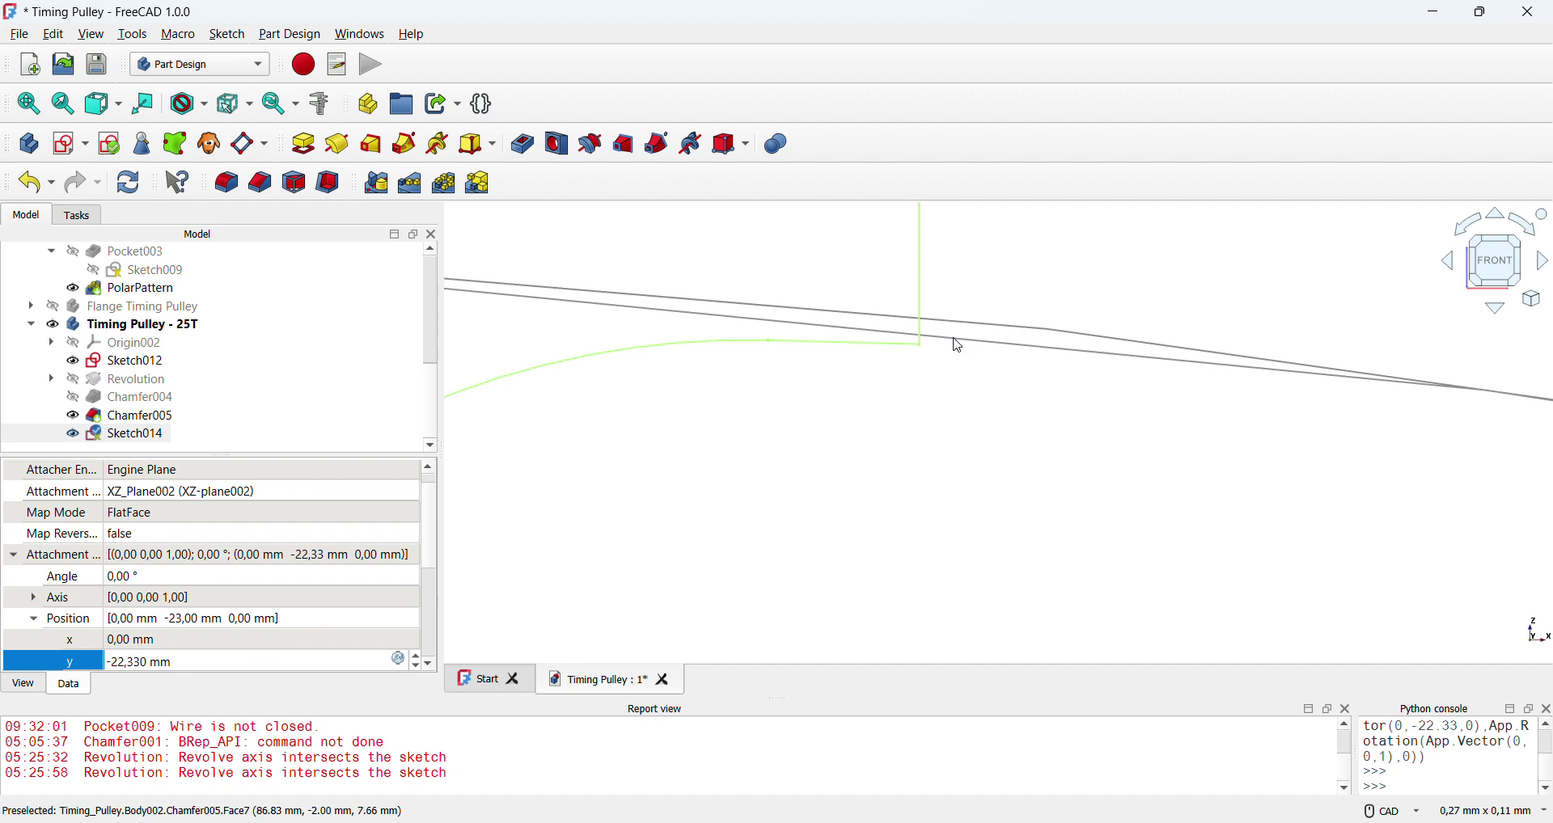
key("BackSpace")
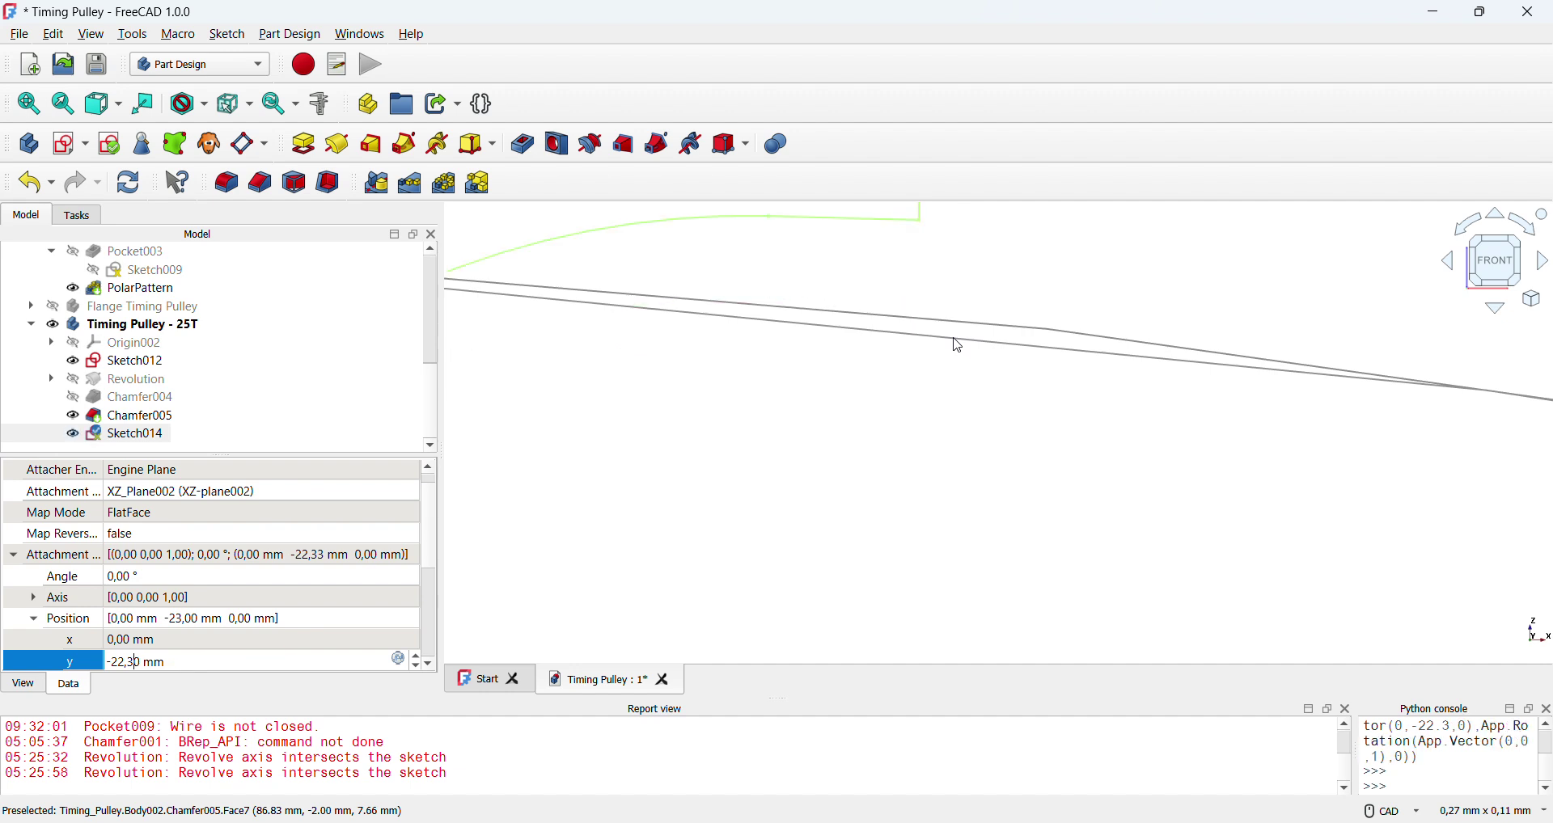
type("25")
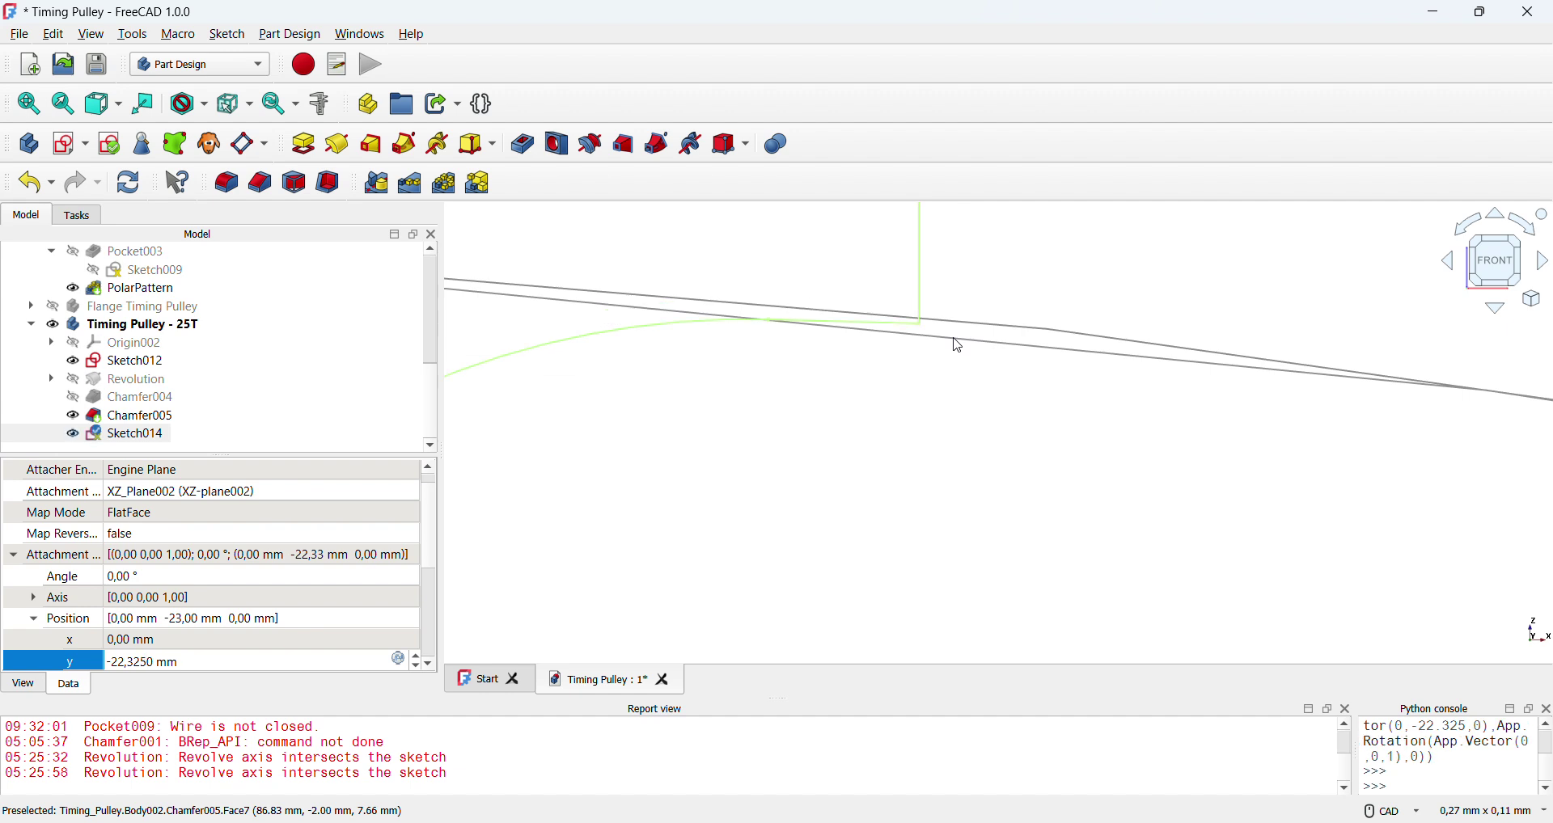
key("BackSpace")
type("6")
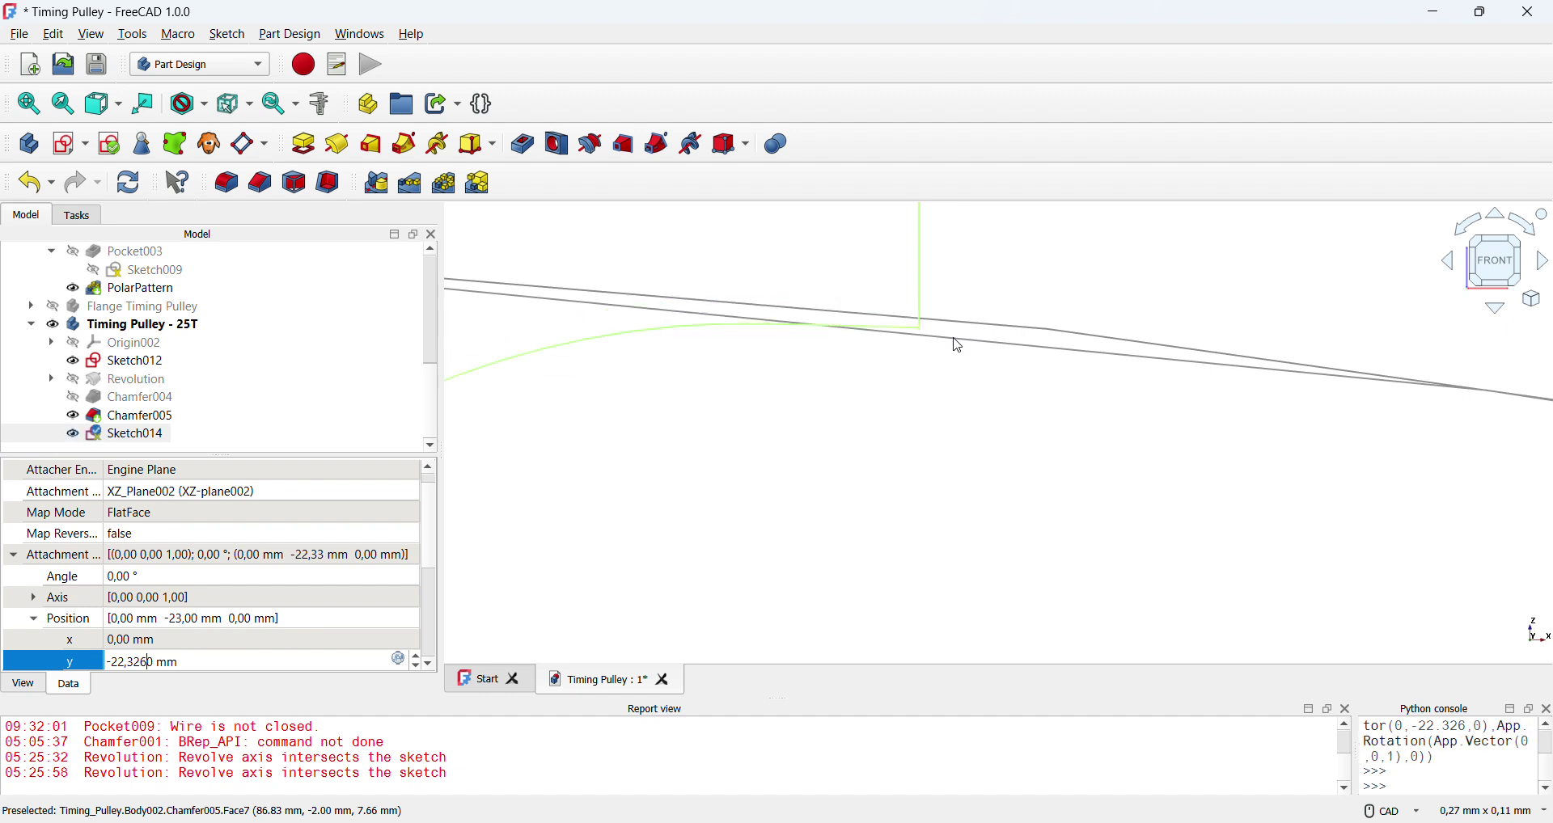
key("Return")
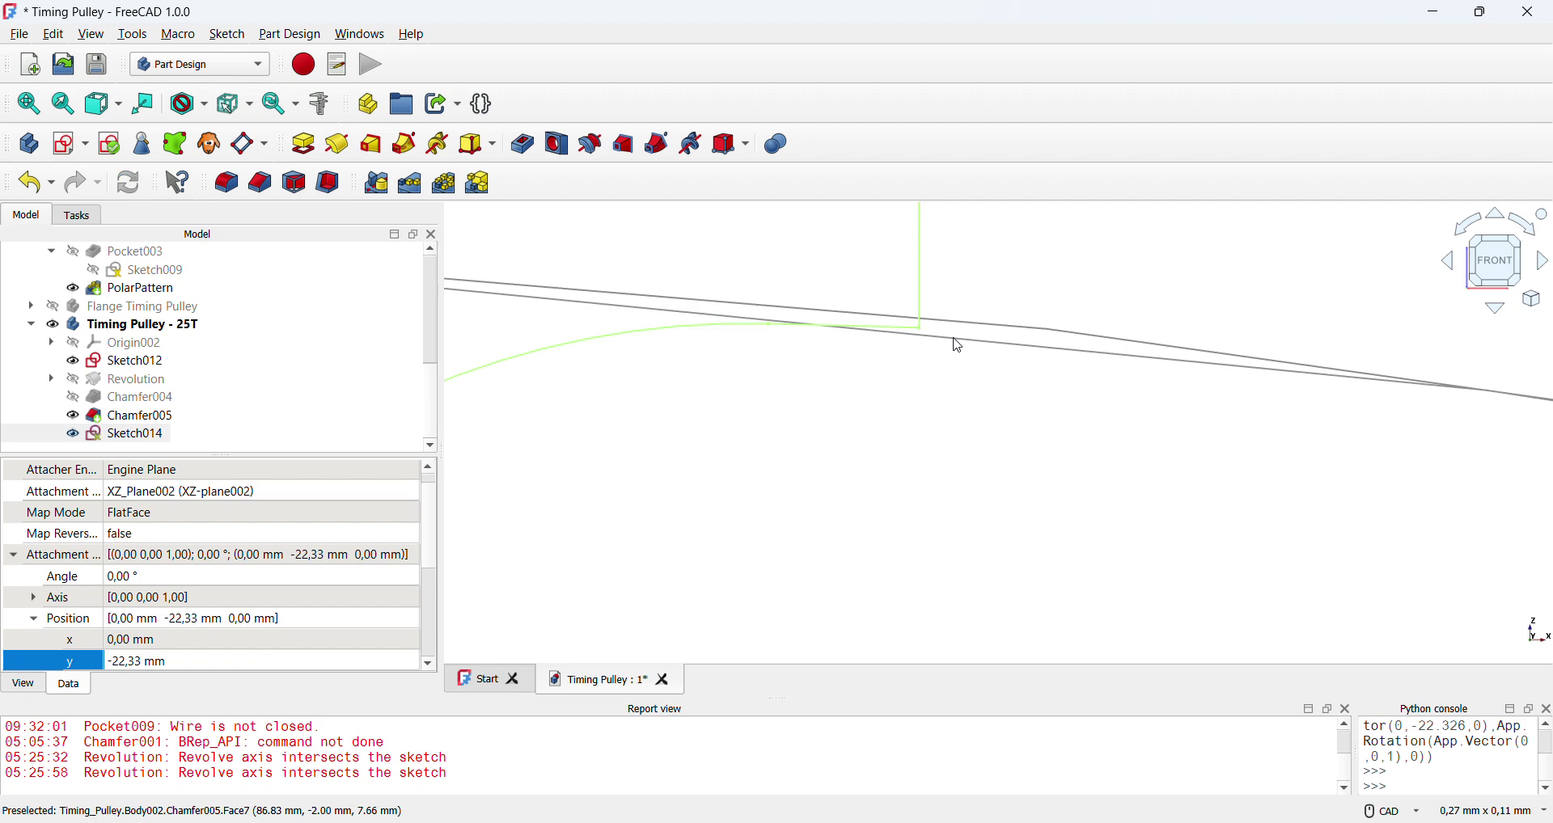
- Cut the tooth profile into the 25T pulley with a Pocket 8 mm long
scroll(967, 380, "down", 6)
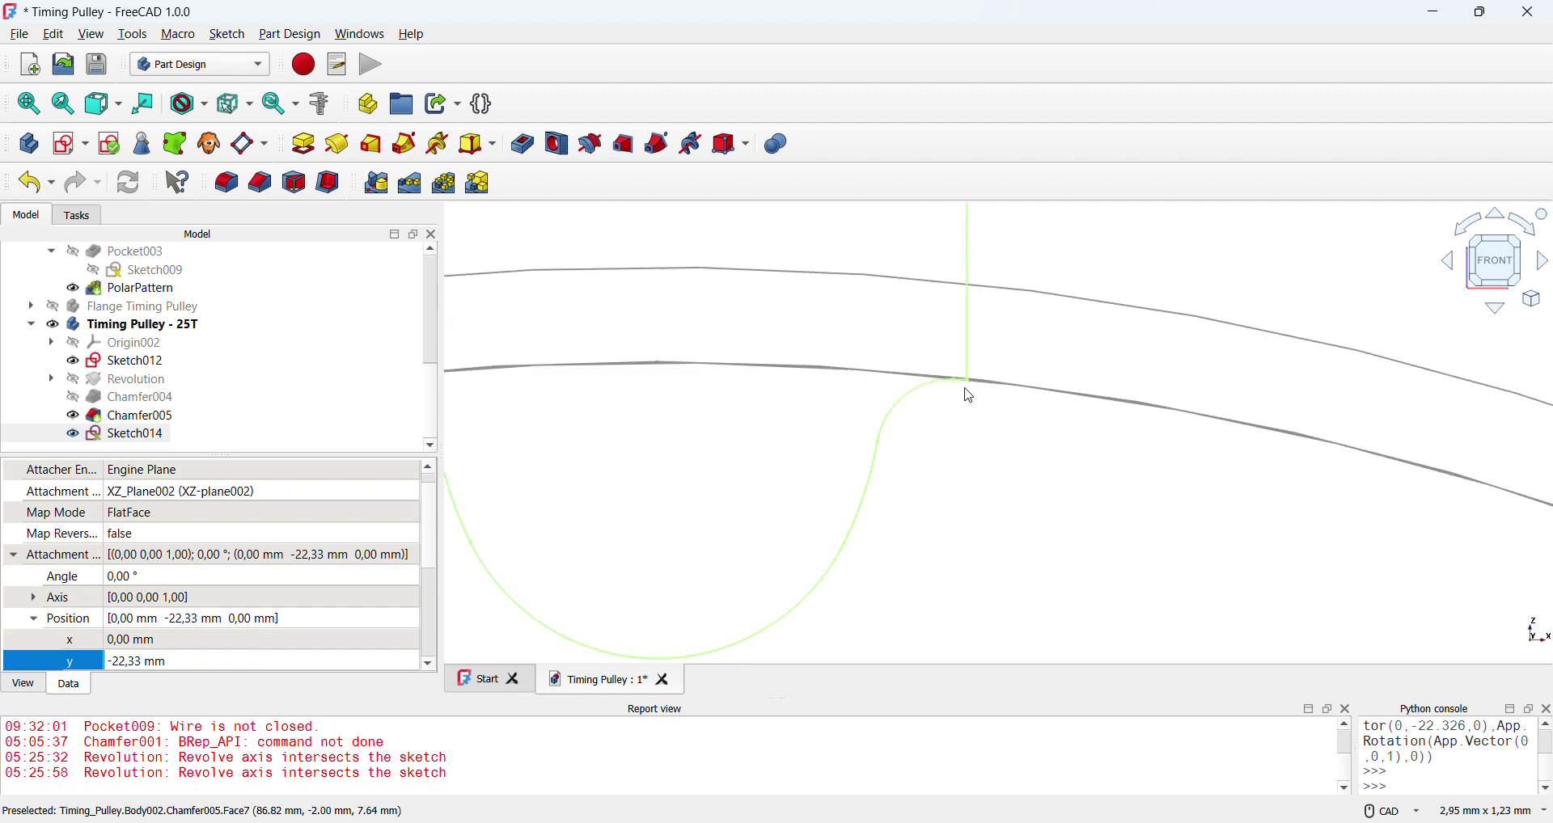
scroll(974, 394, "down", 3)
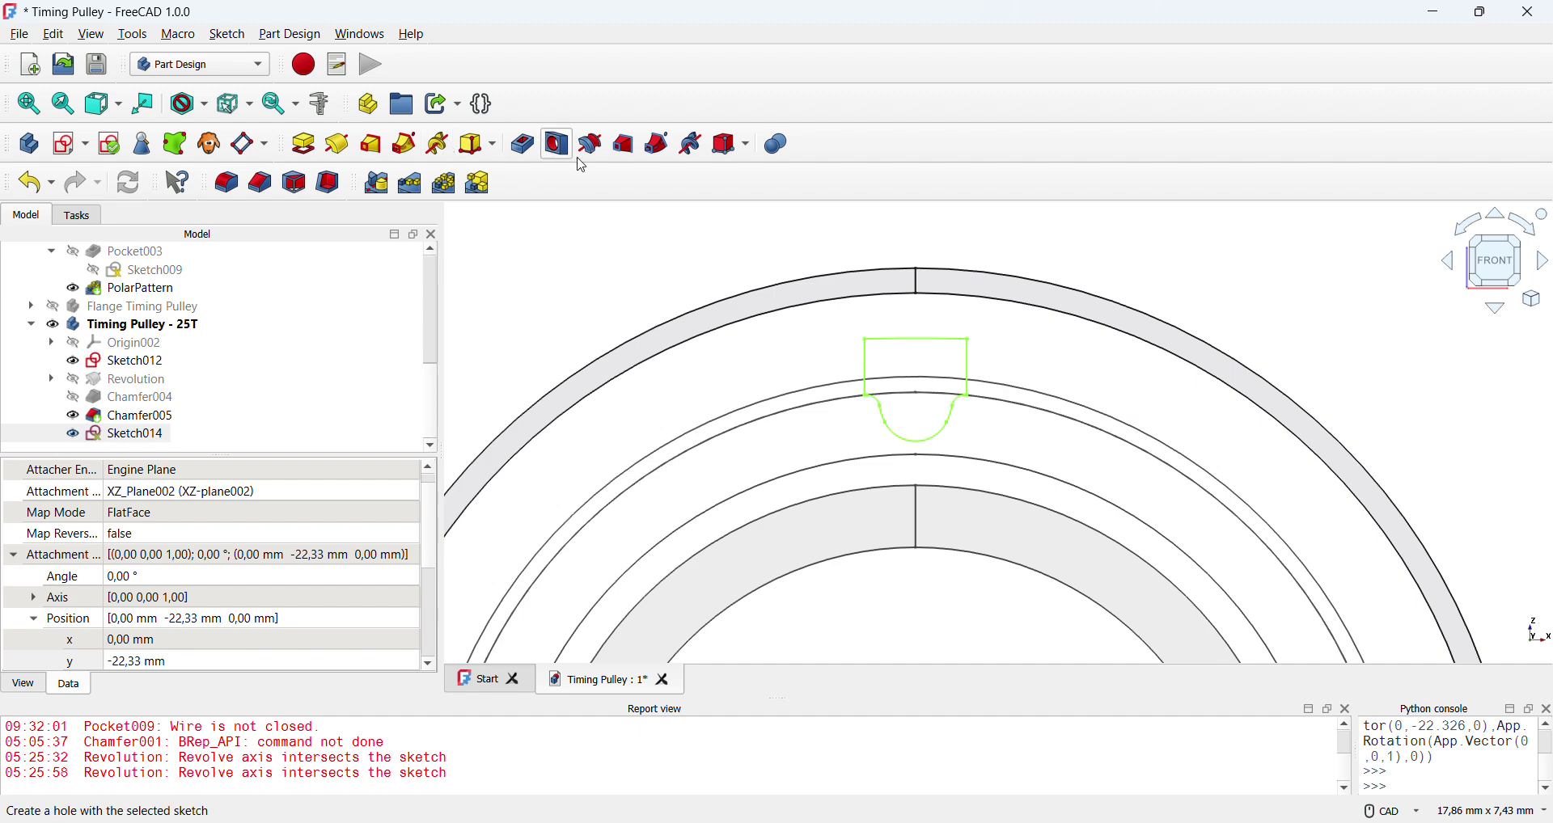
key("3")
key("1")
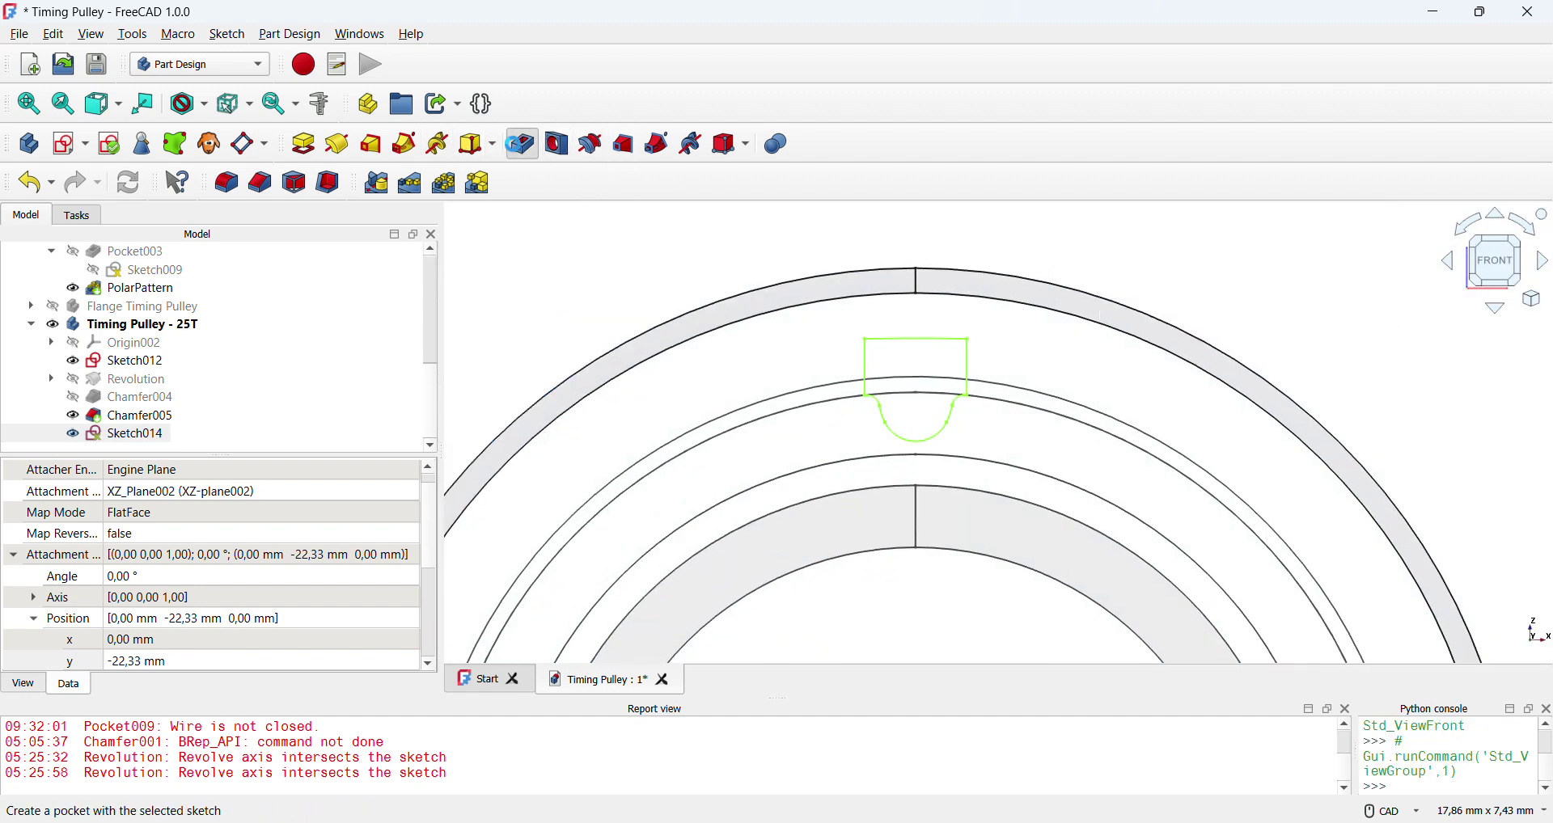
left_click(521, 144)
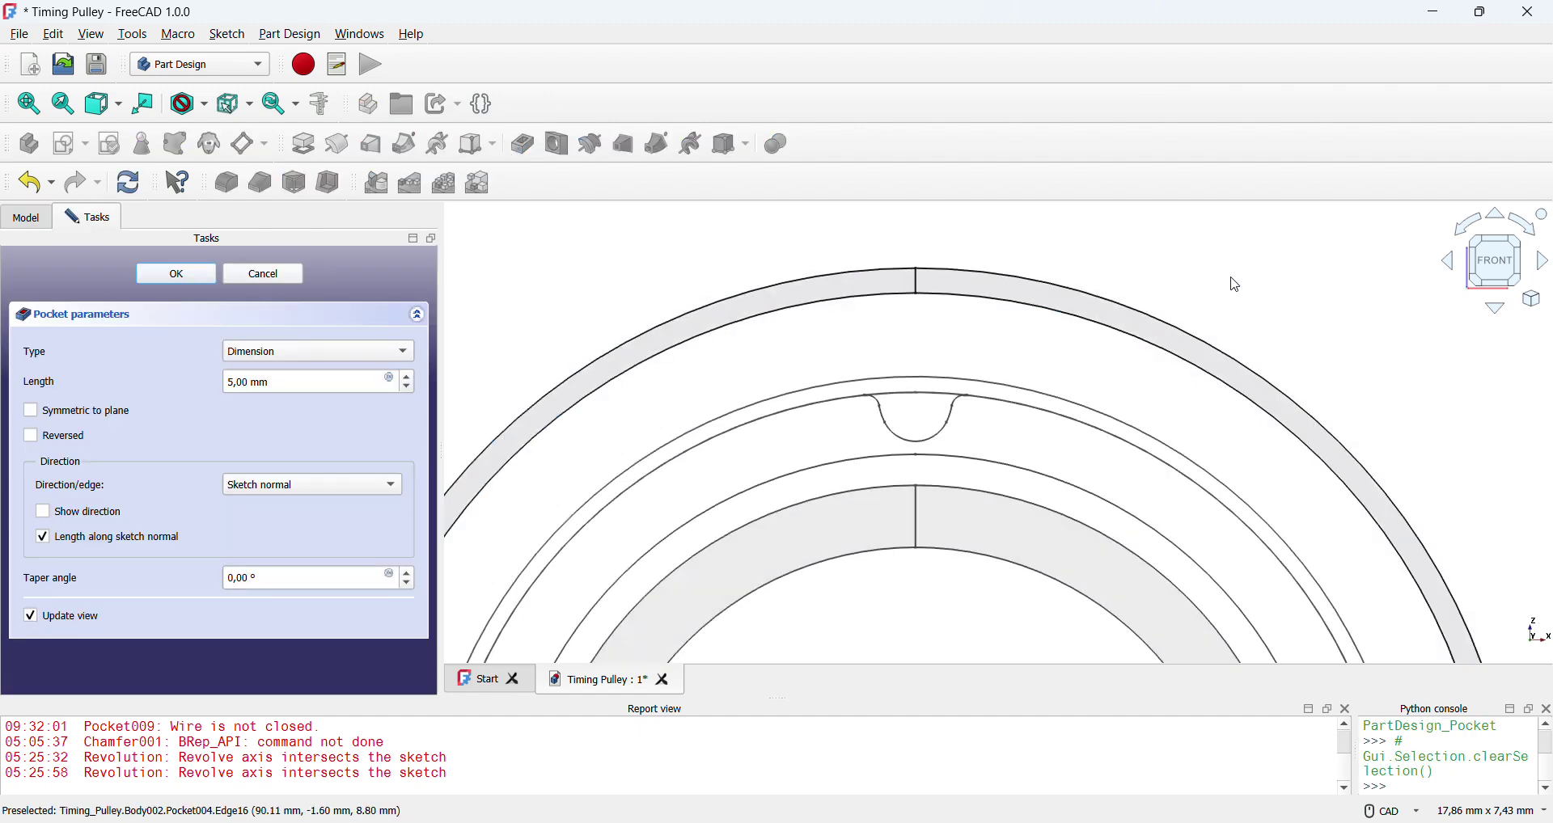
key("3")
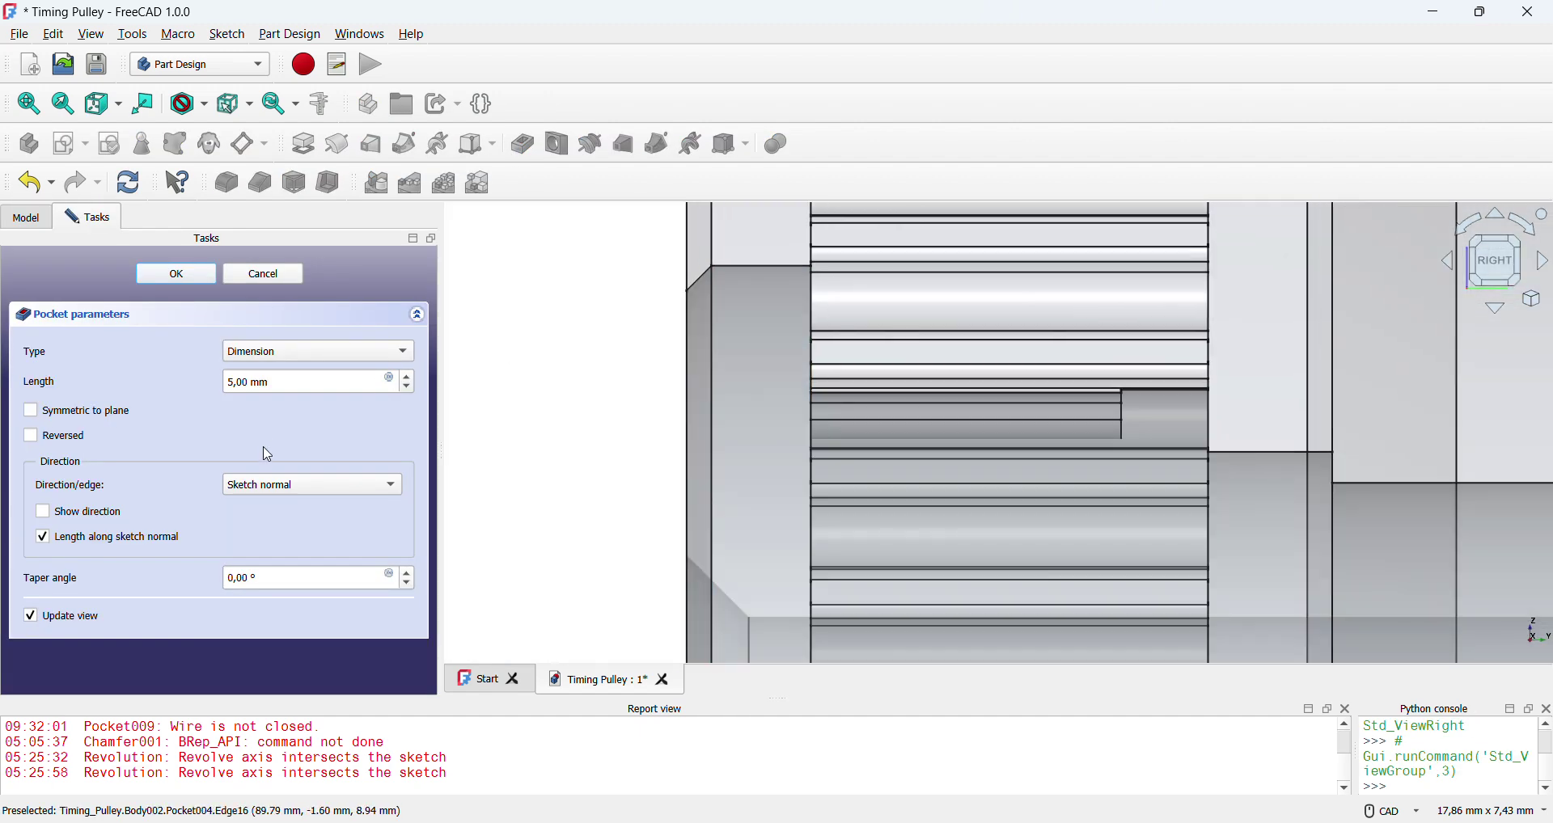
scroll(315, 385, "up", 2)
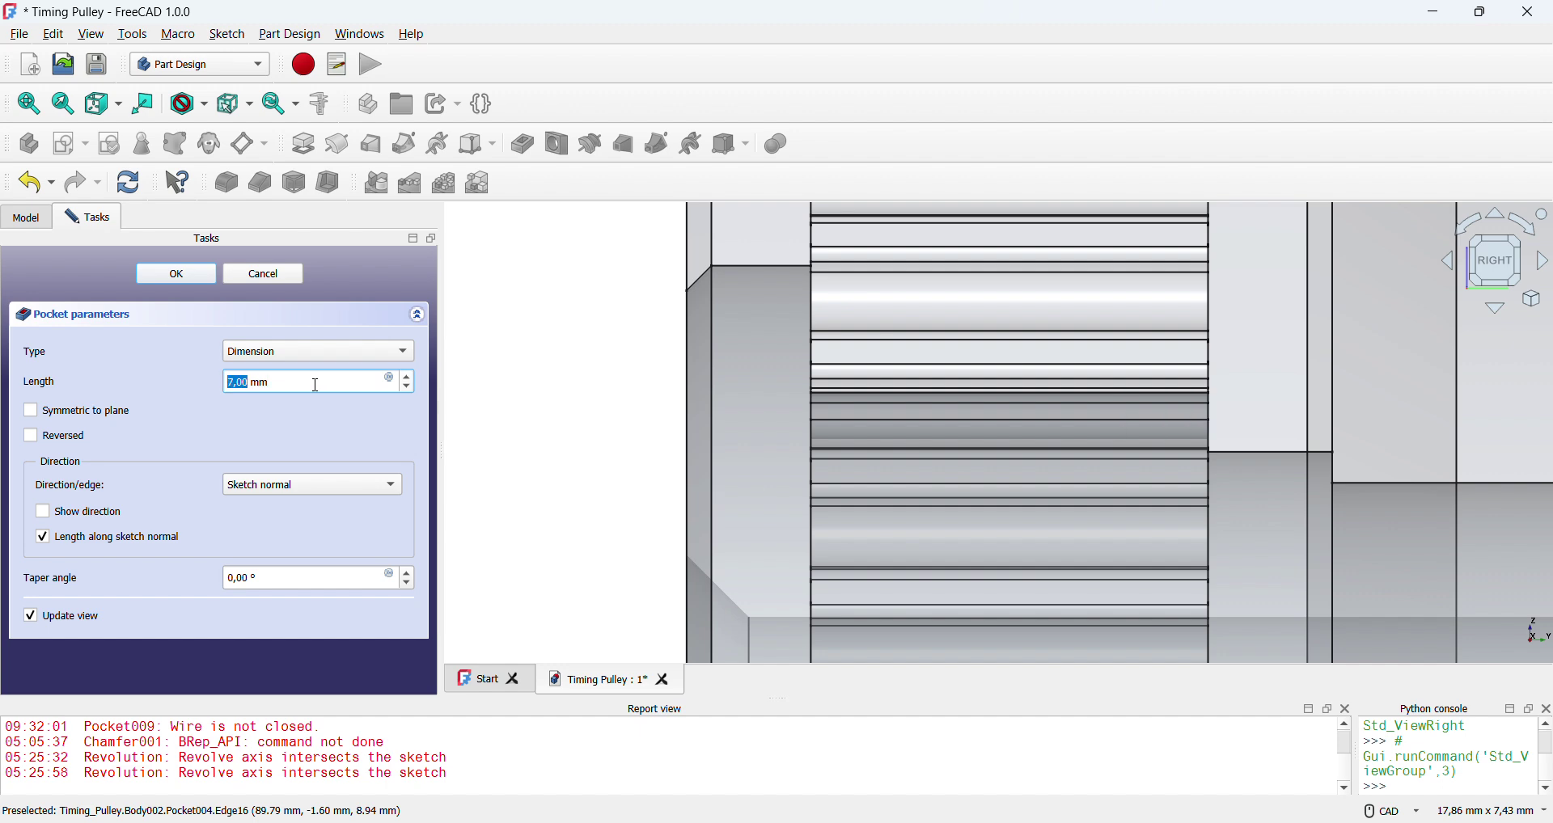
left_click(176, 273)
- Start a polar pattern of the new tooth pocket, keeping the normal sketch axis as its axis
middle_click_drag(1012, 384, 1093, 377)
scroll(1085, 402, "down", 2)
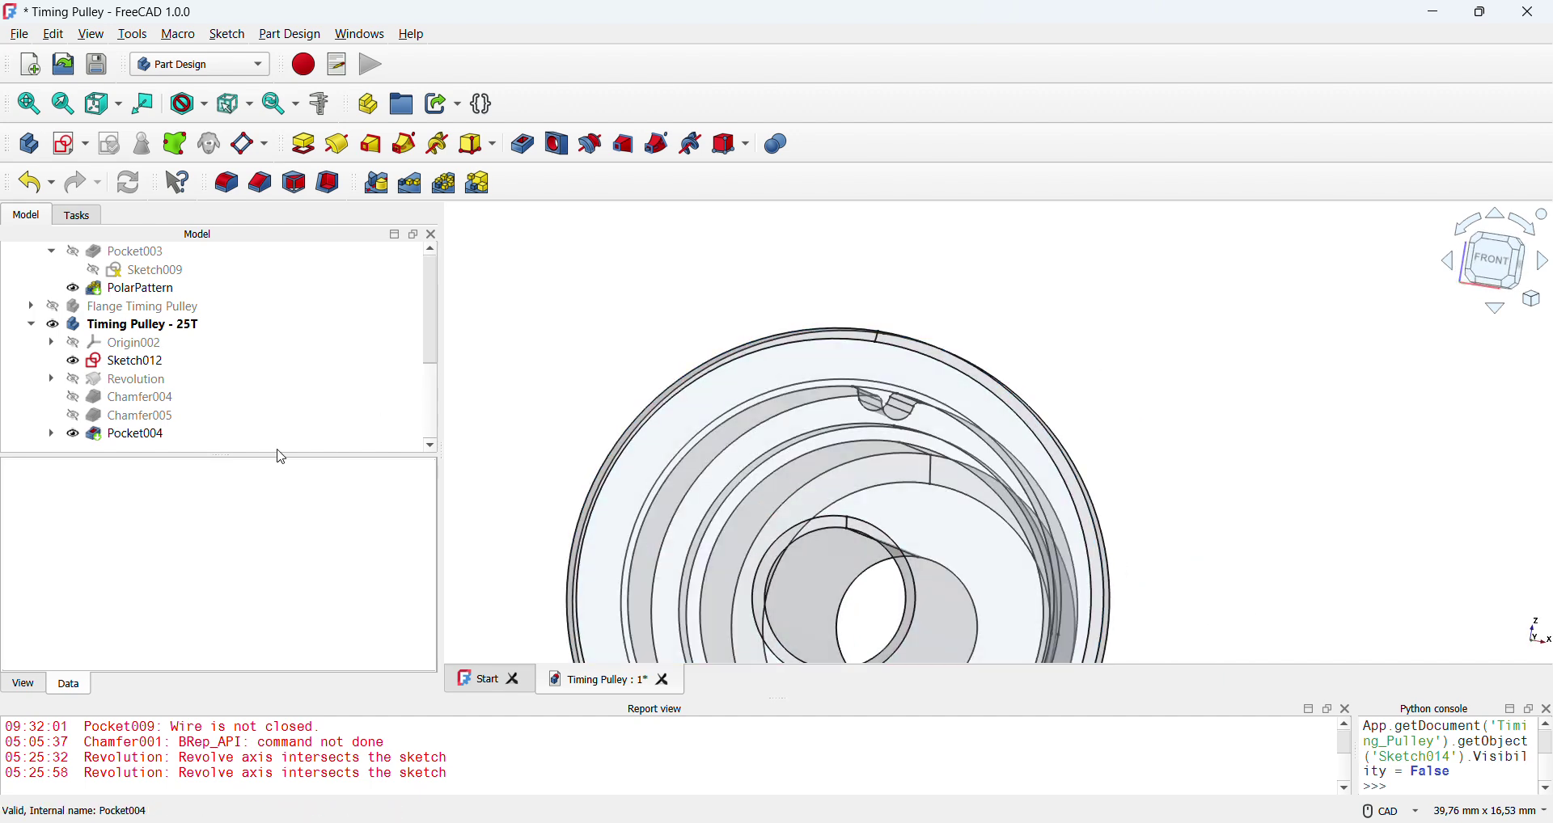
left_click(121, 438)
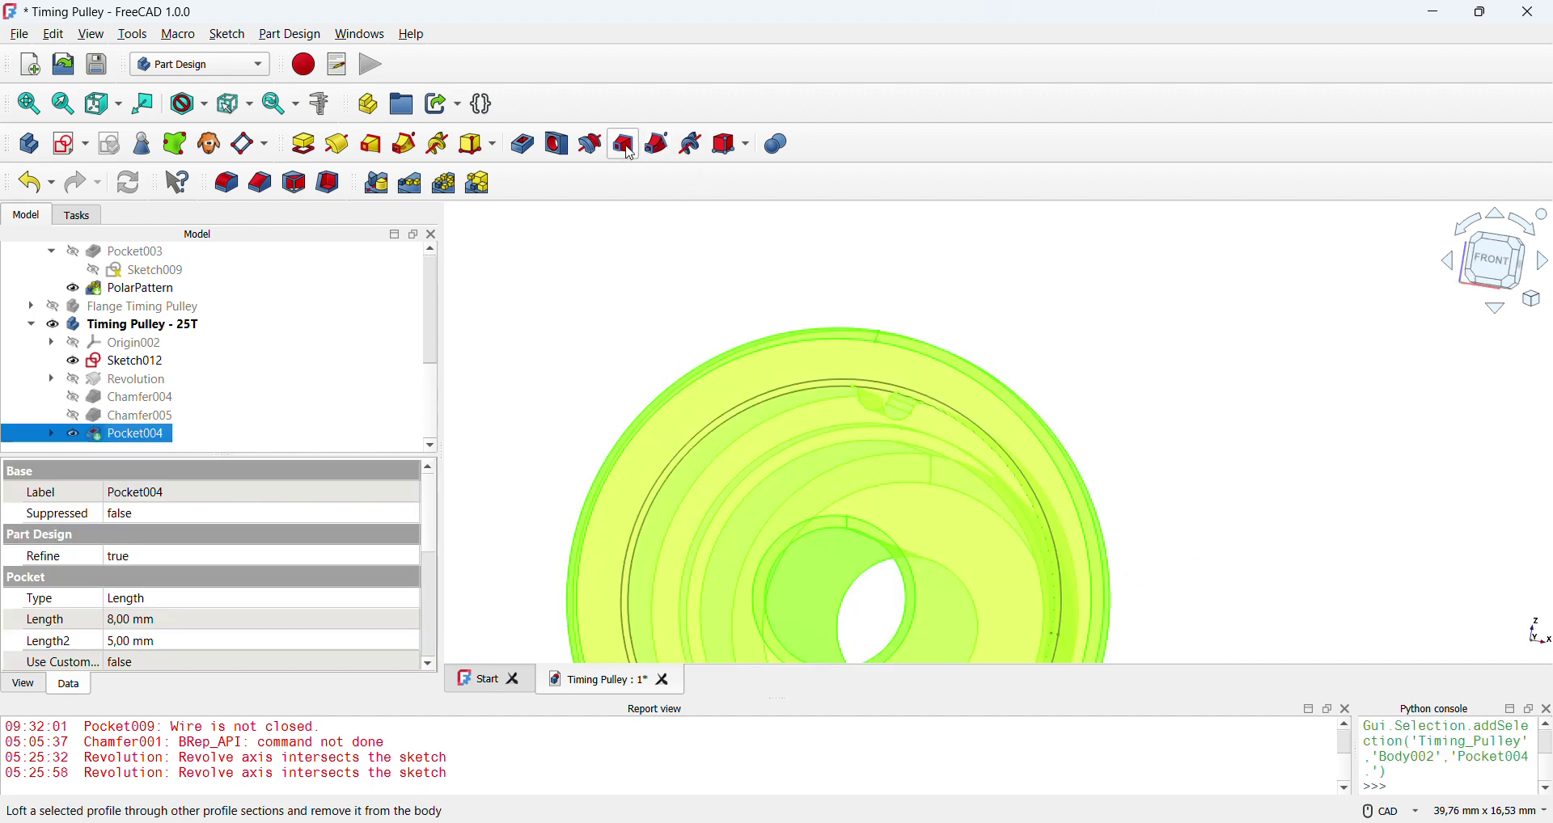
left_click(443, 183)
scroll(712, 257, "down", 3)
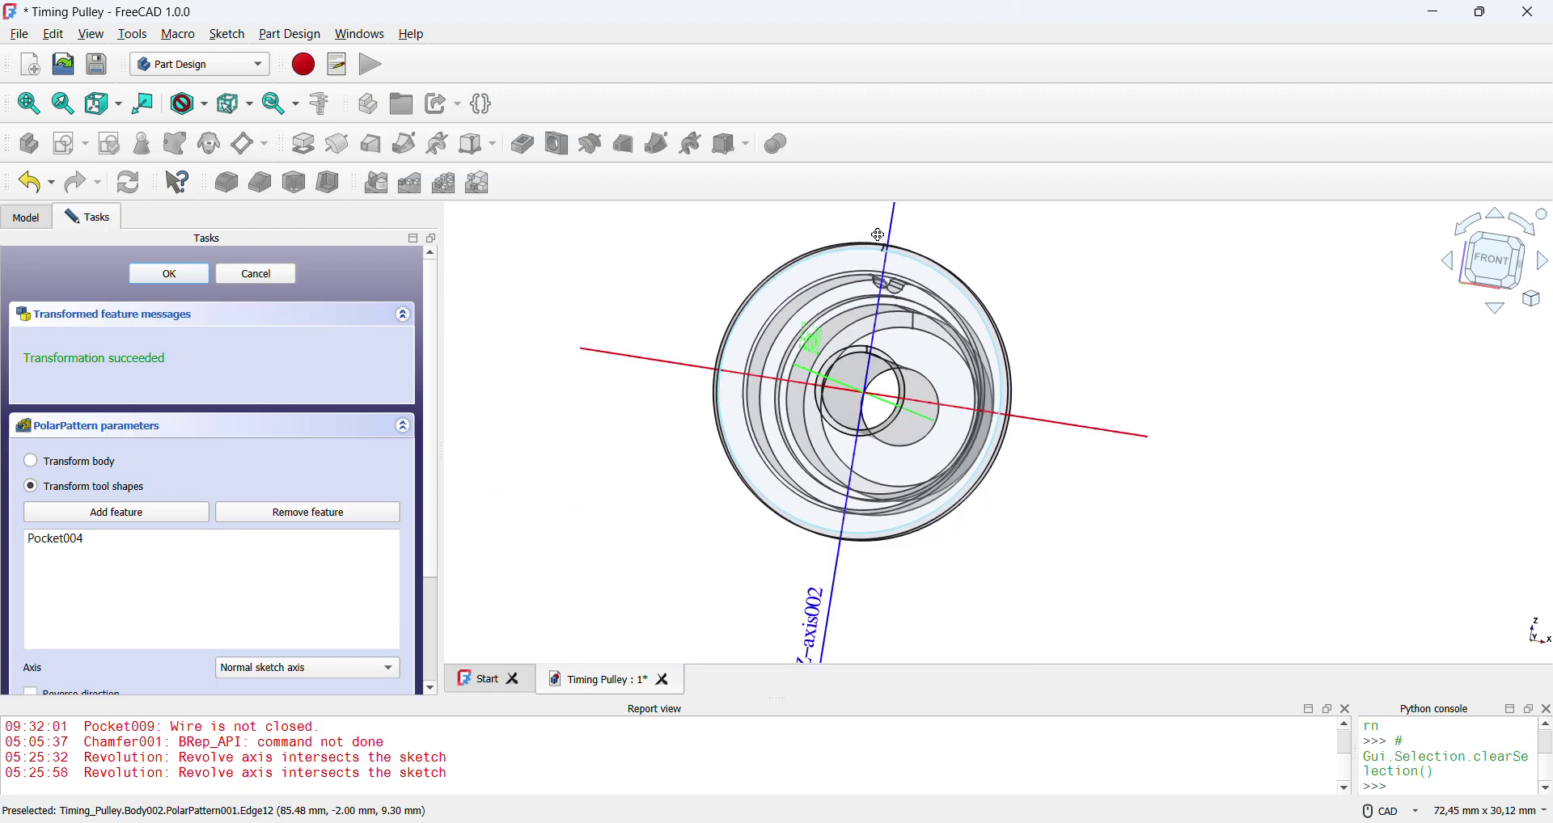
left_click(371, 676)
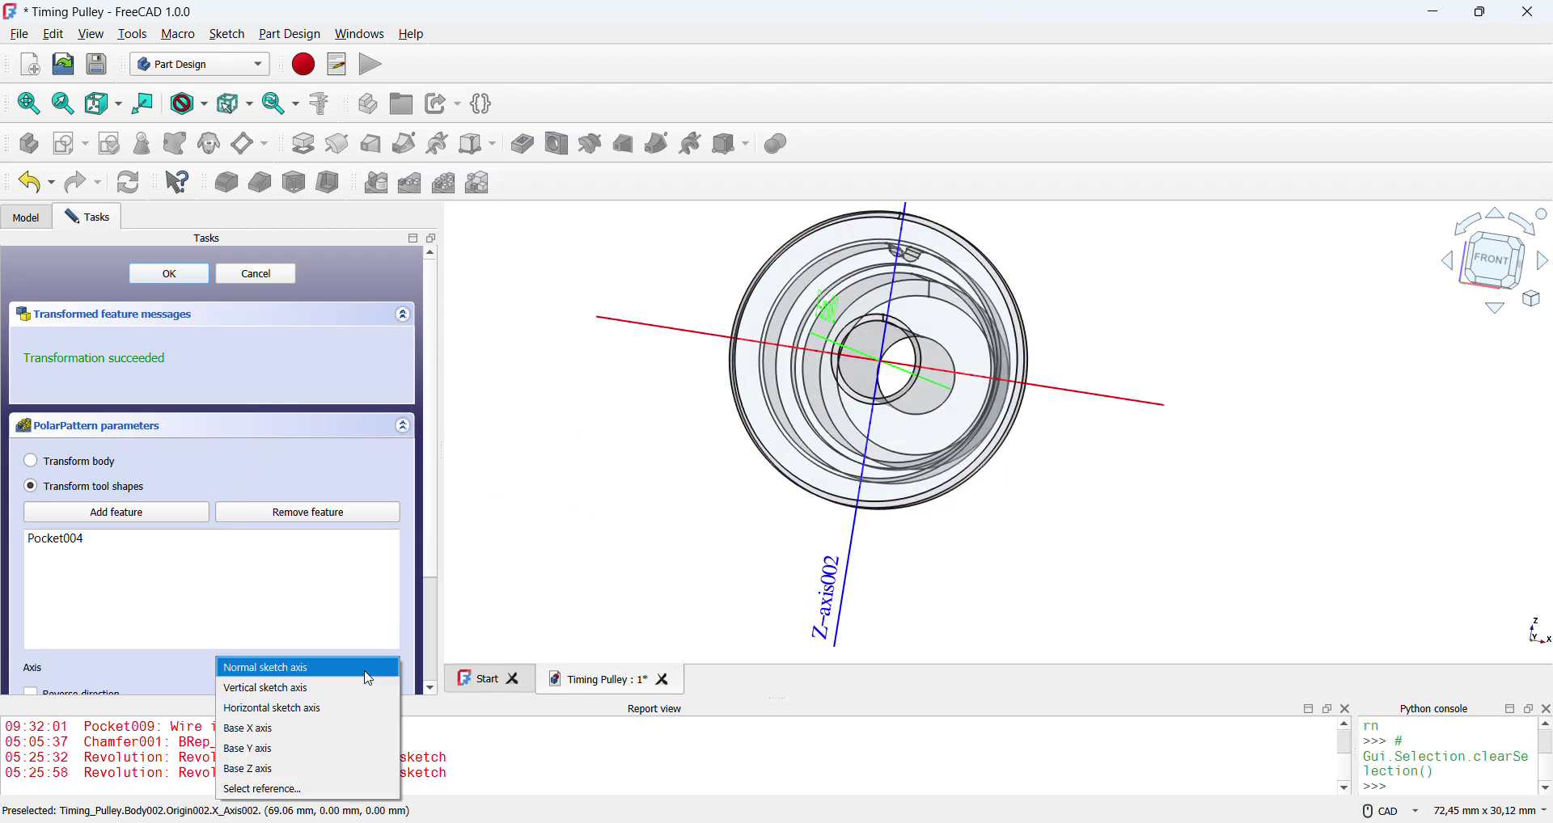
left_click(370, 676)
mouse_move(896, 390)
middle_mouse_down()
mouse_move(904, 403)
mouse_move(680, 414)
middle_mouse_up()
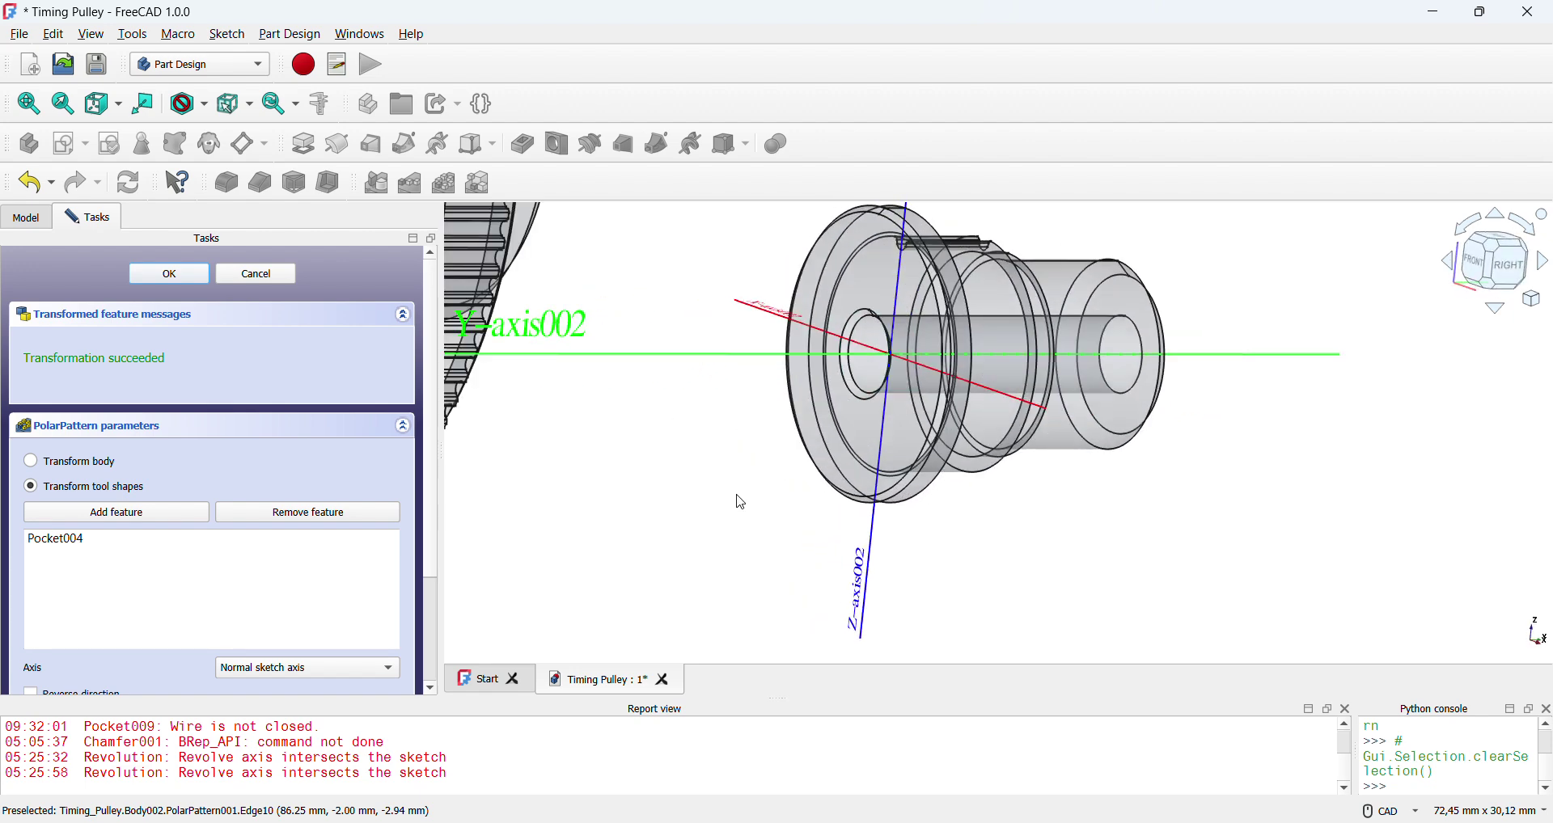
scroll(189, 652, "down", 3)
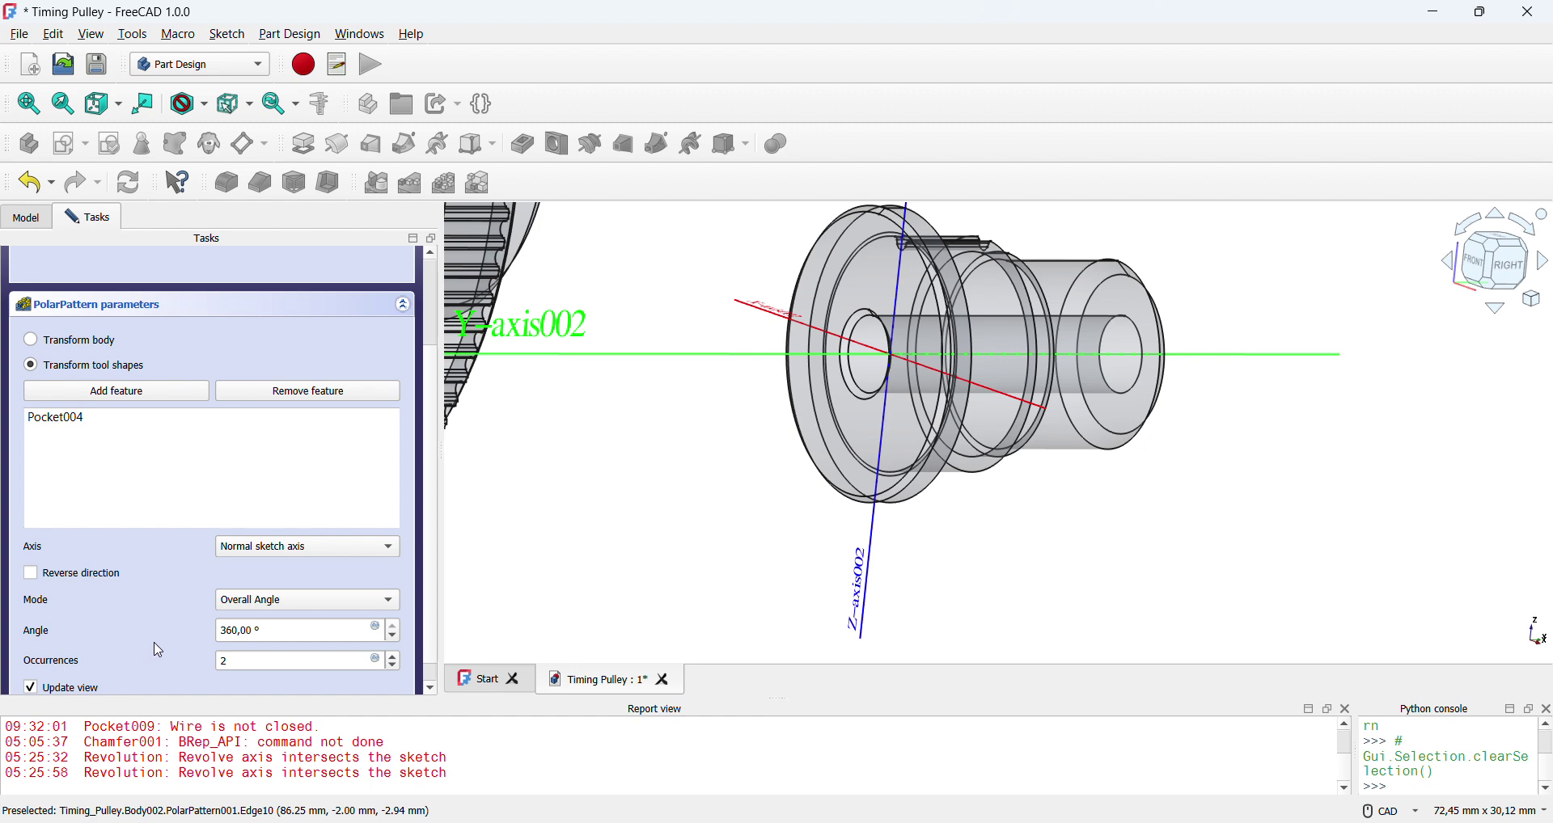
scroll(717, 400, "down", 8)
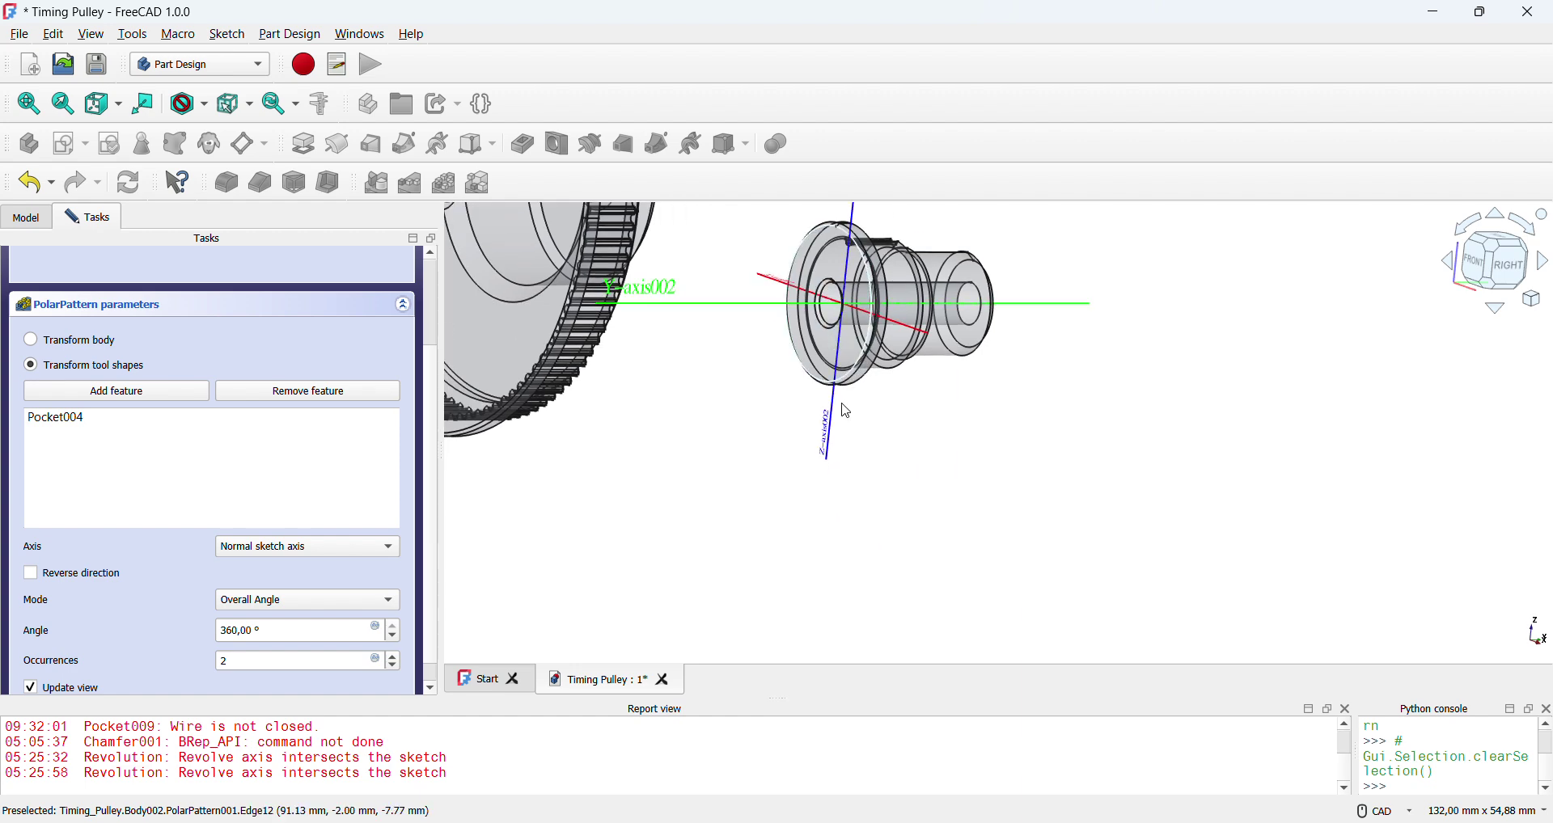
middle_click_drag(715, 398, 718, 474)
scroll(688, 340, "up", 3)
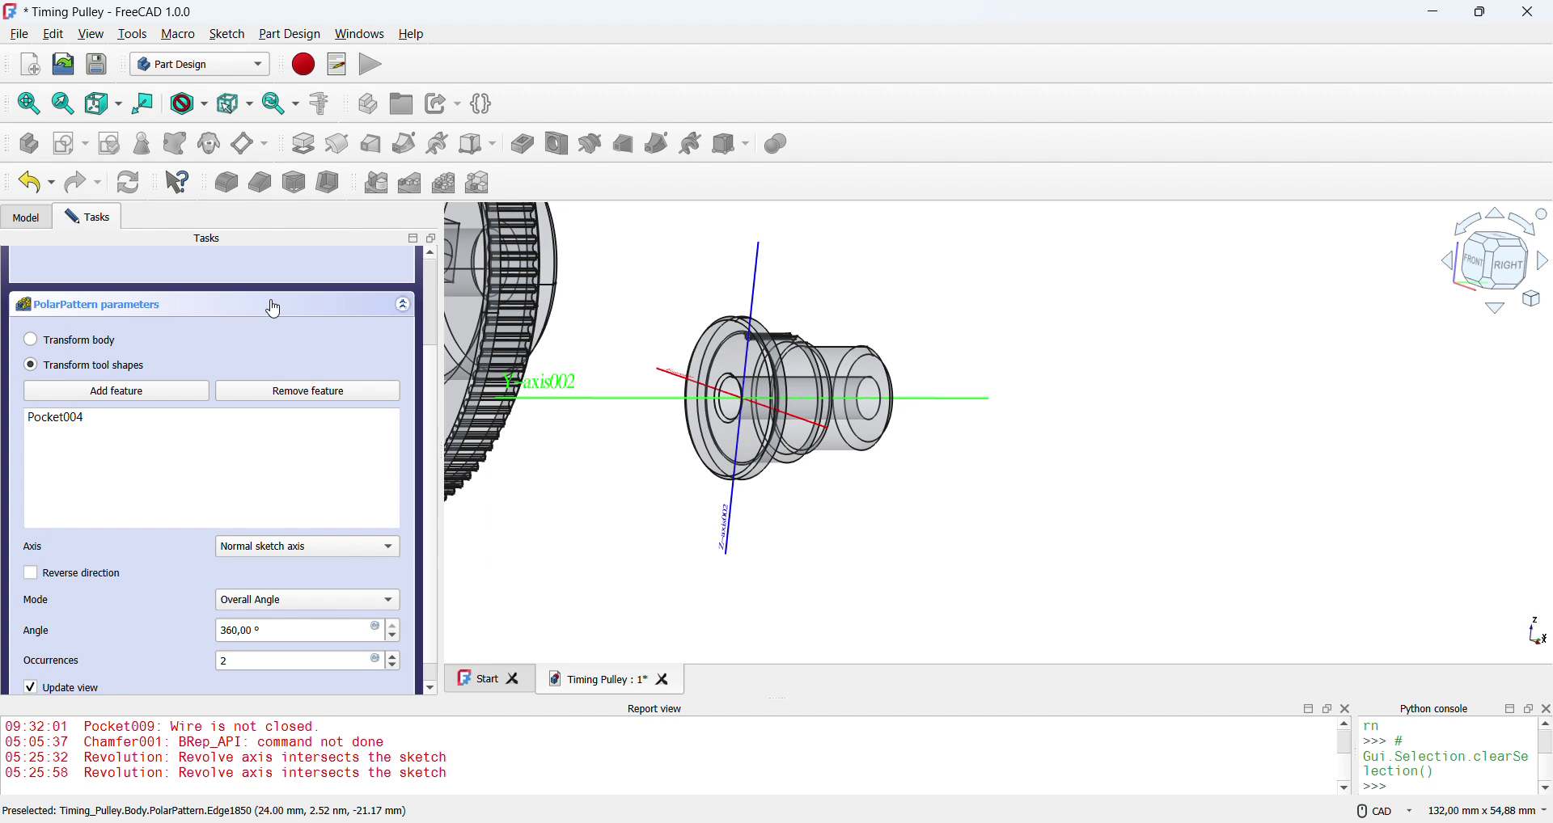
scroll(257, 331, "up", 3)
left_click(253, 273)
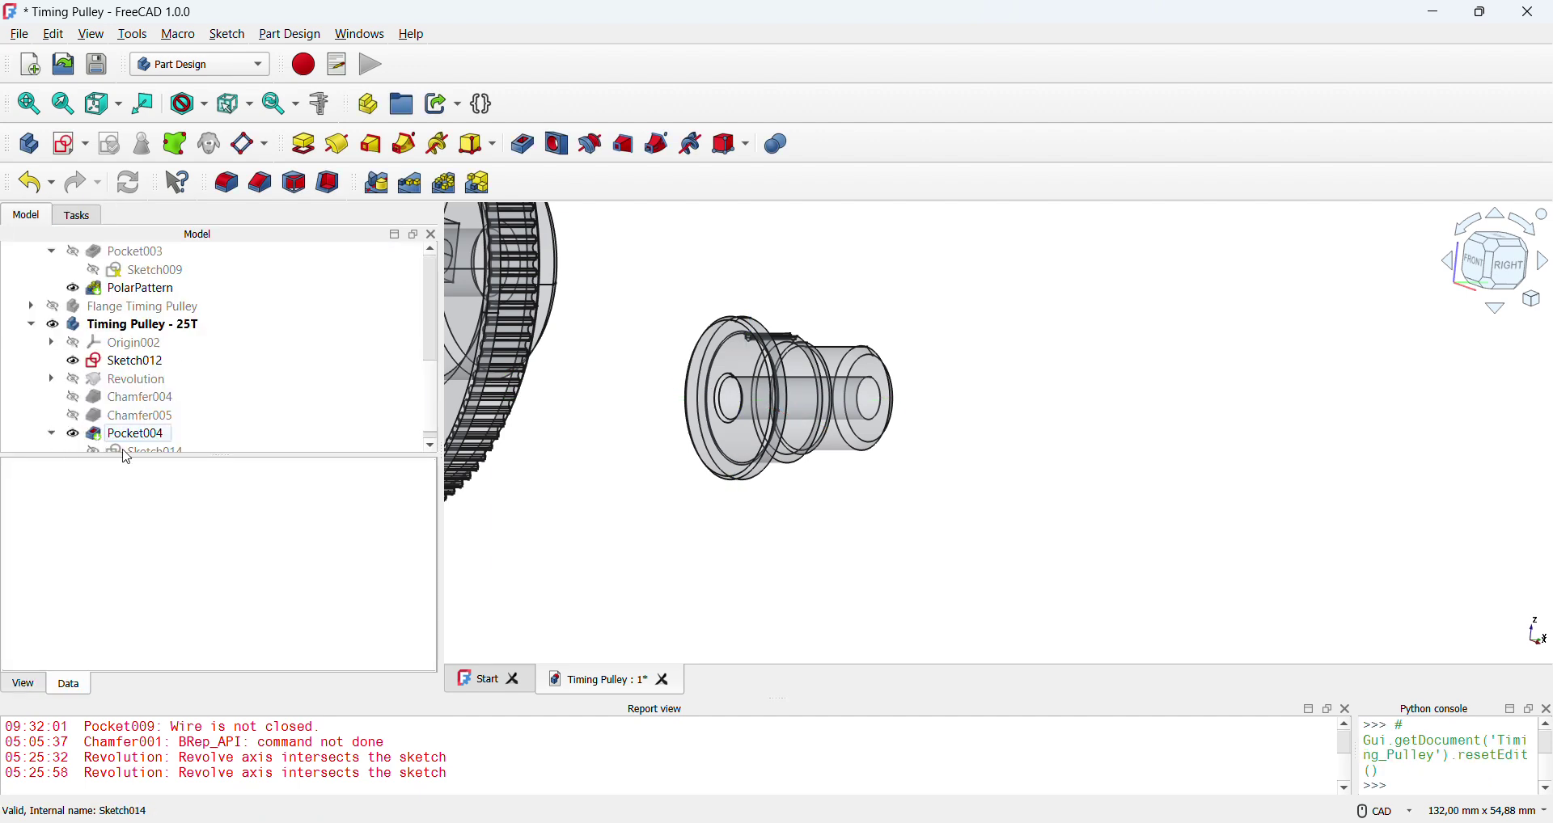
- Open Sketch014 of Pocket004, examine its tooth profile and the reference circles around it, and close the sketch unchanged
double_click(124, 450)
scroll(862, 321, "up", 5)
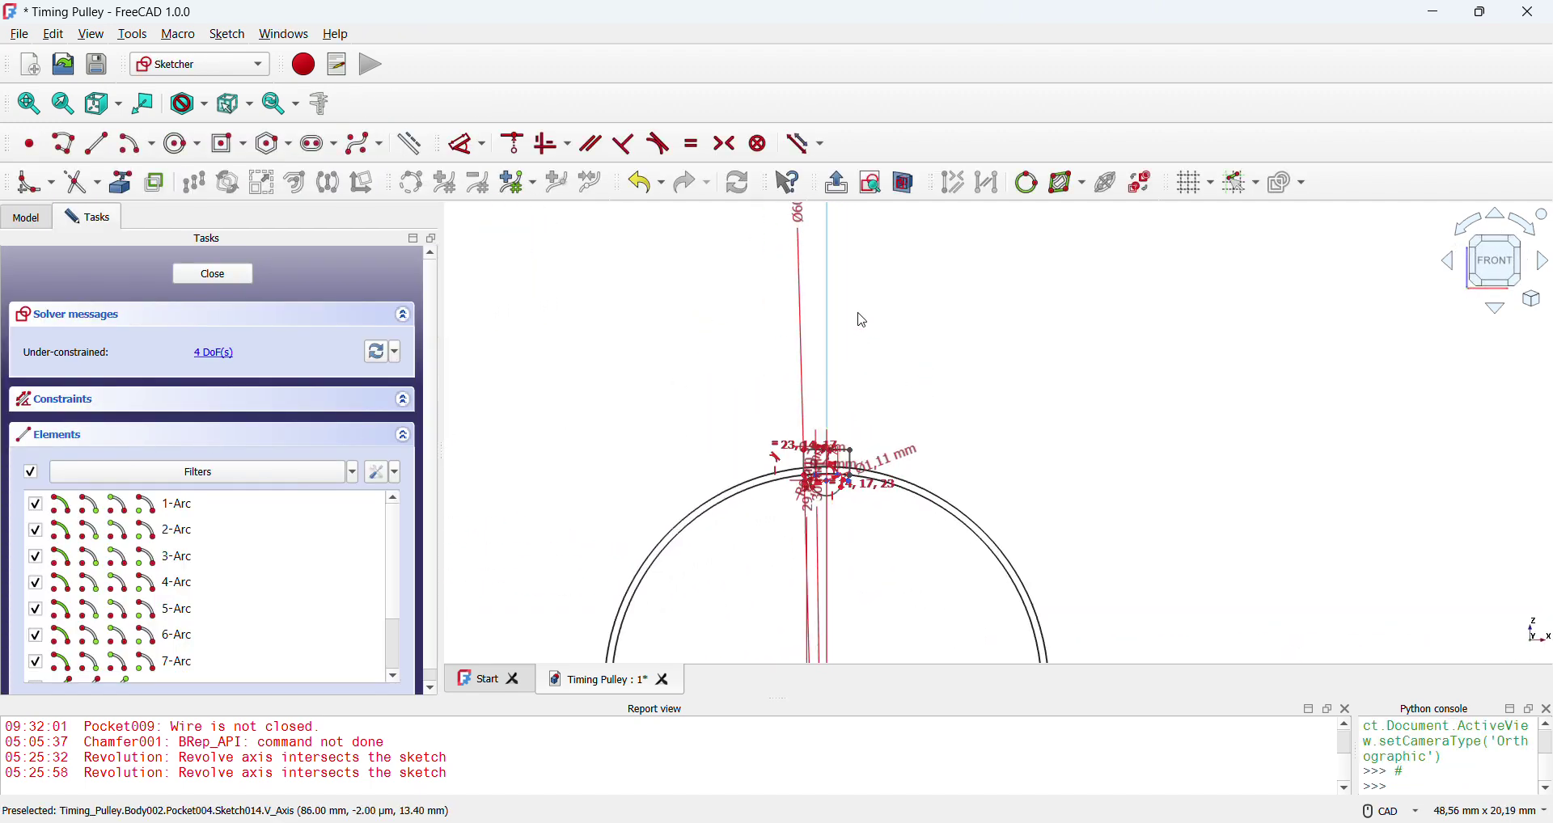
scroll(845, 329, "down", 5)
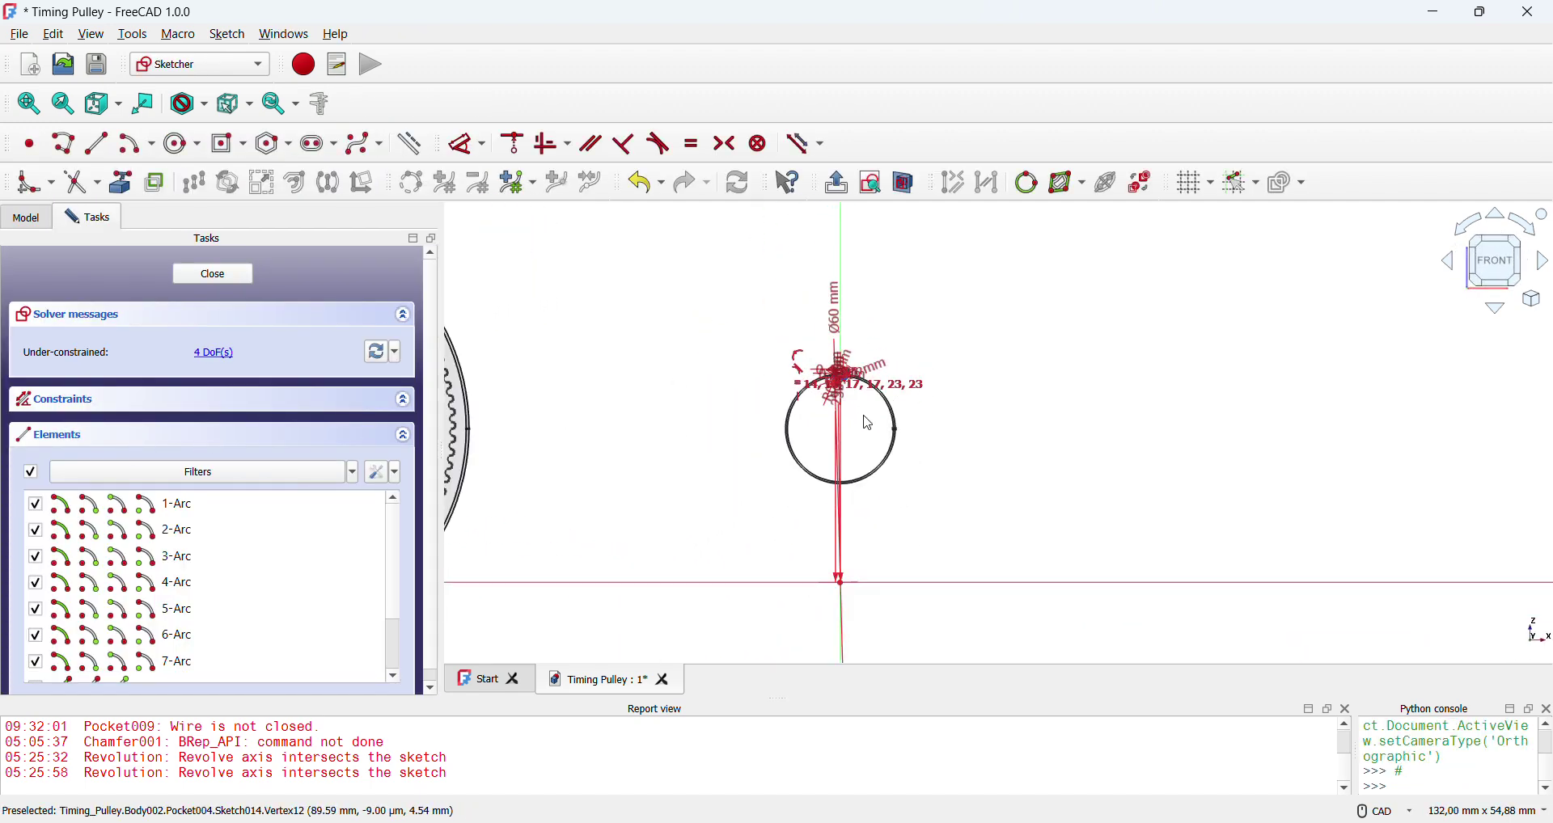
scroll(818, 472, "up", 1)
scroll(818, 471, "up", 2)
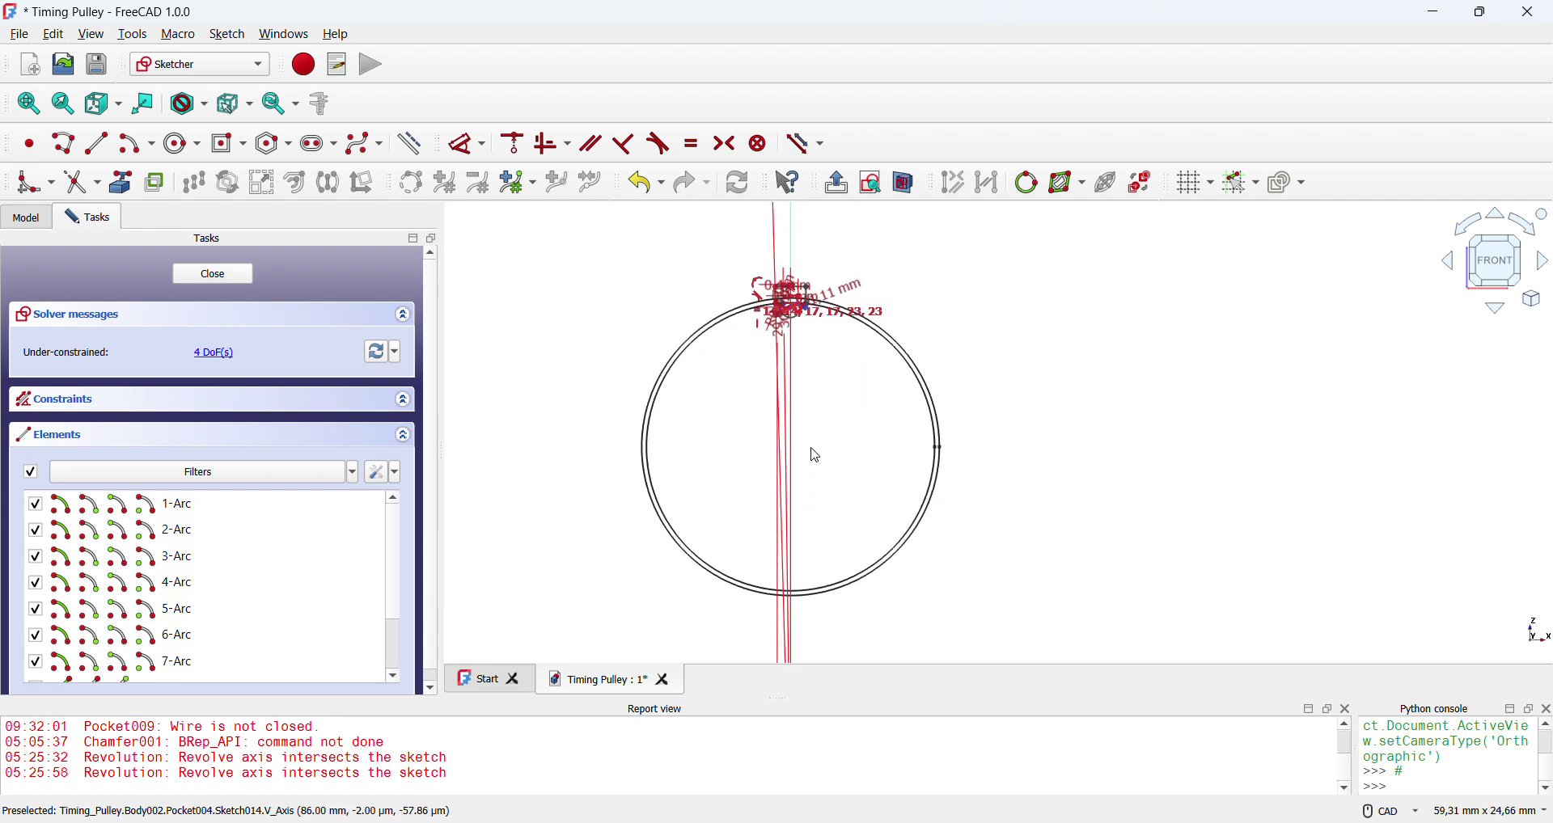
left_click(214, 275)
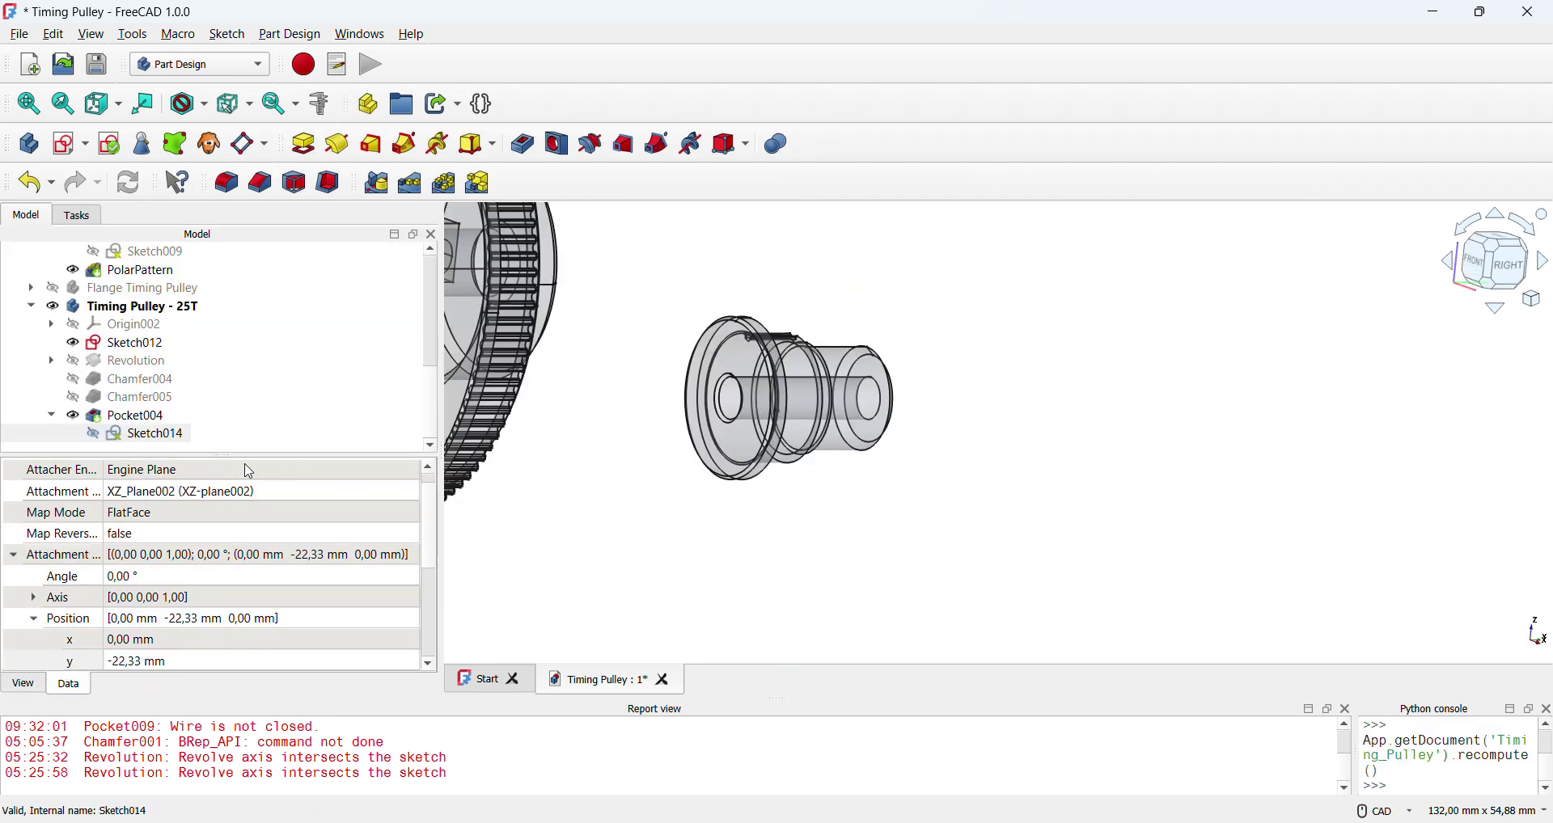
- Start a polar pattern of Pocket004 and set the 25T pulley body's base Y axis as the rotation axis
left_click(130, 416)
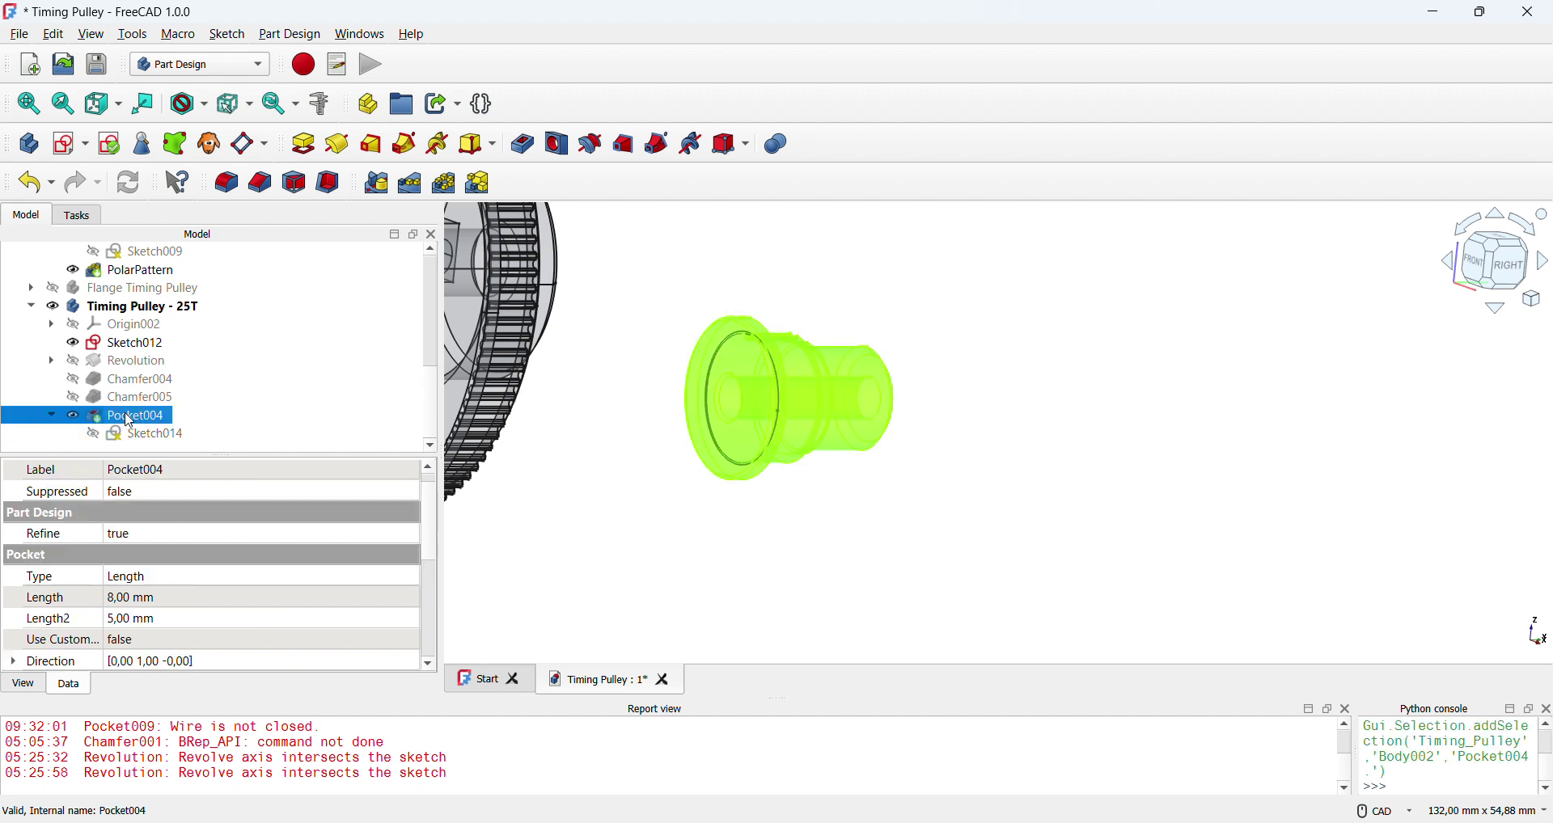
left_click(444, 183)
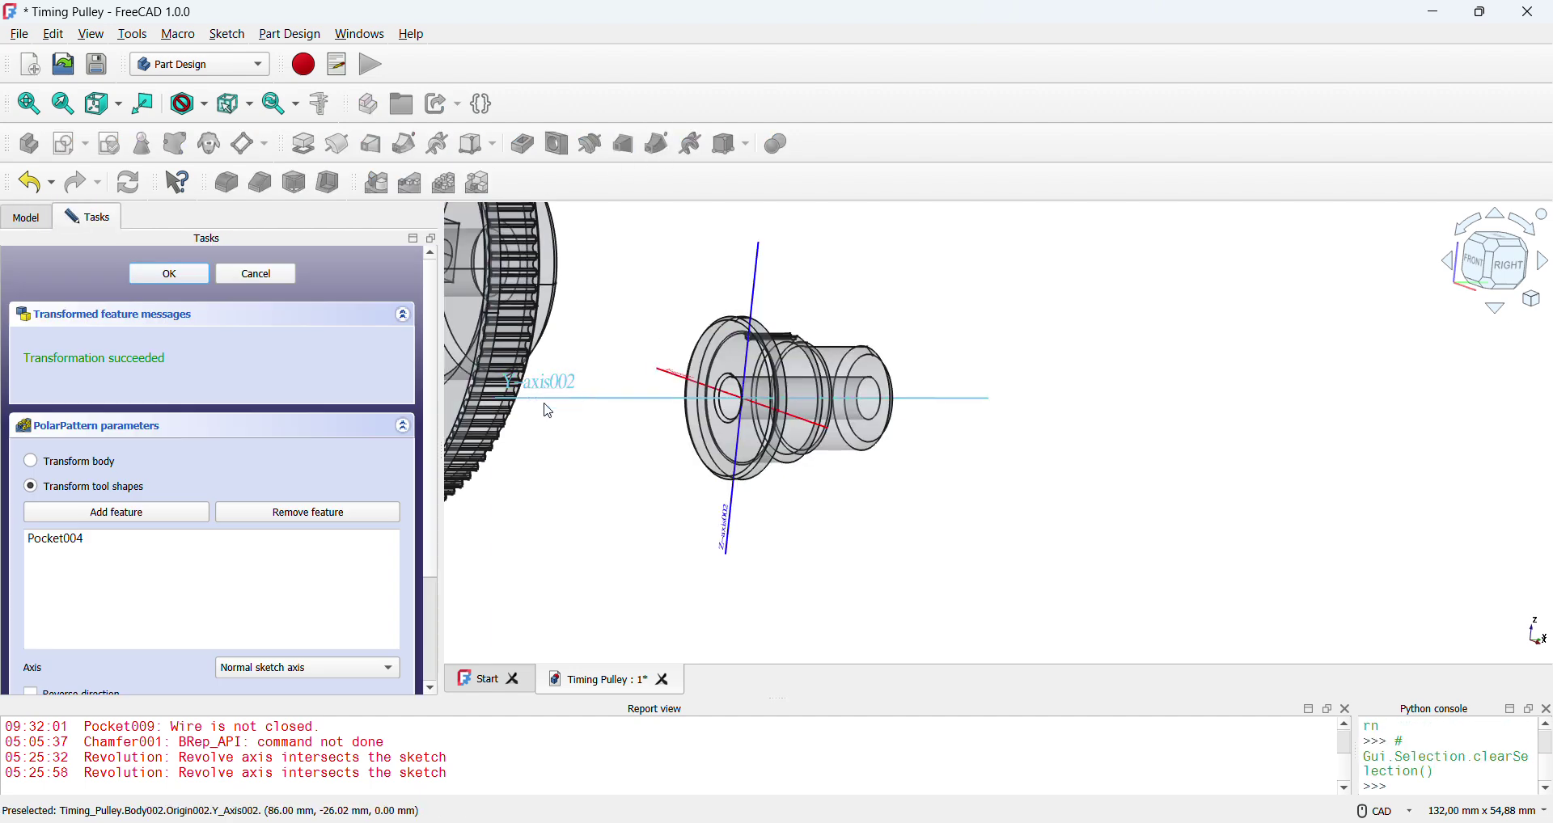
left_click(325, 671)
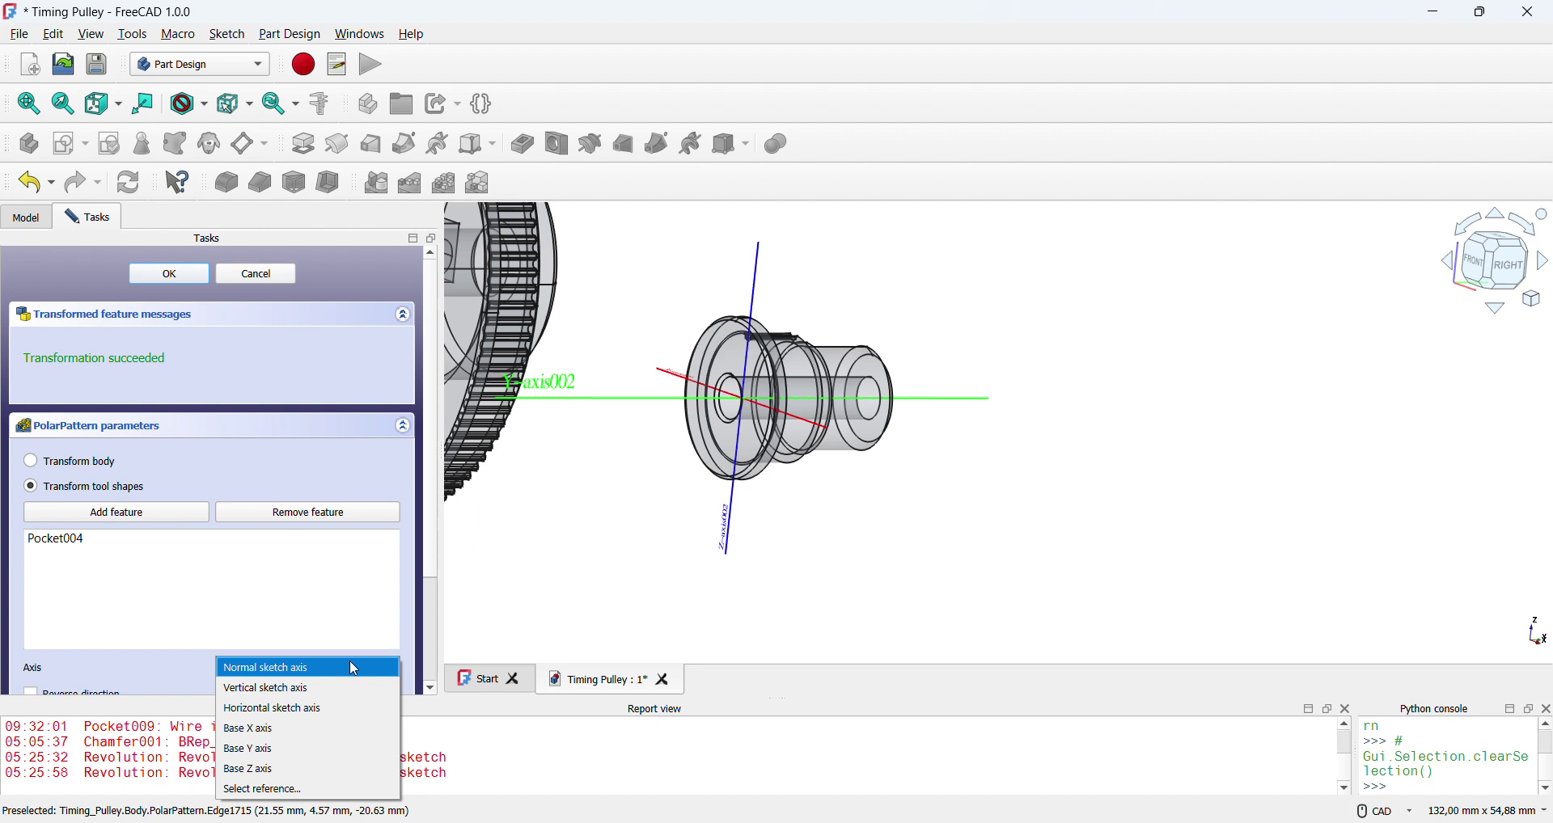
left_click(278, 790)
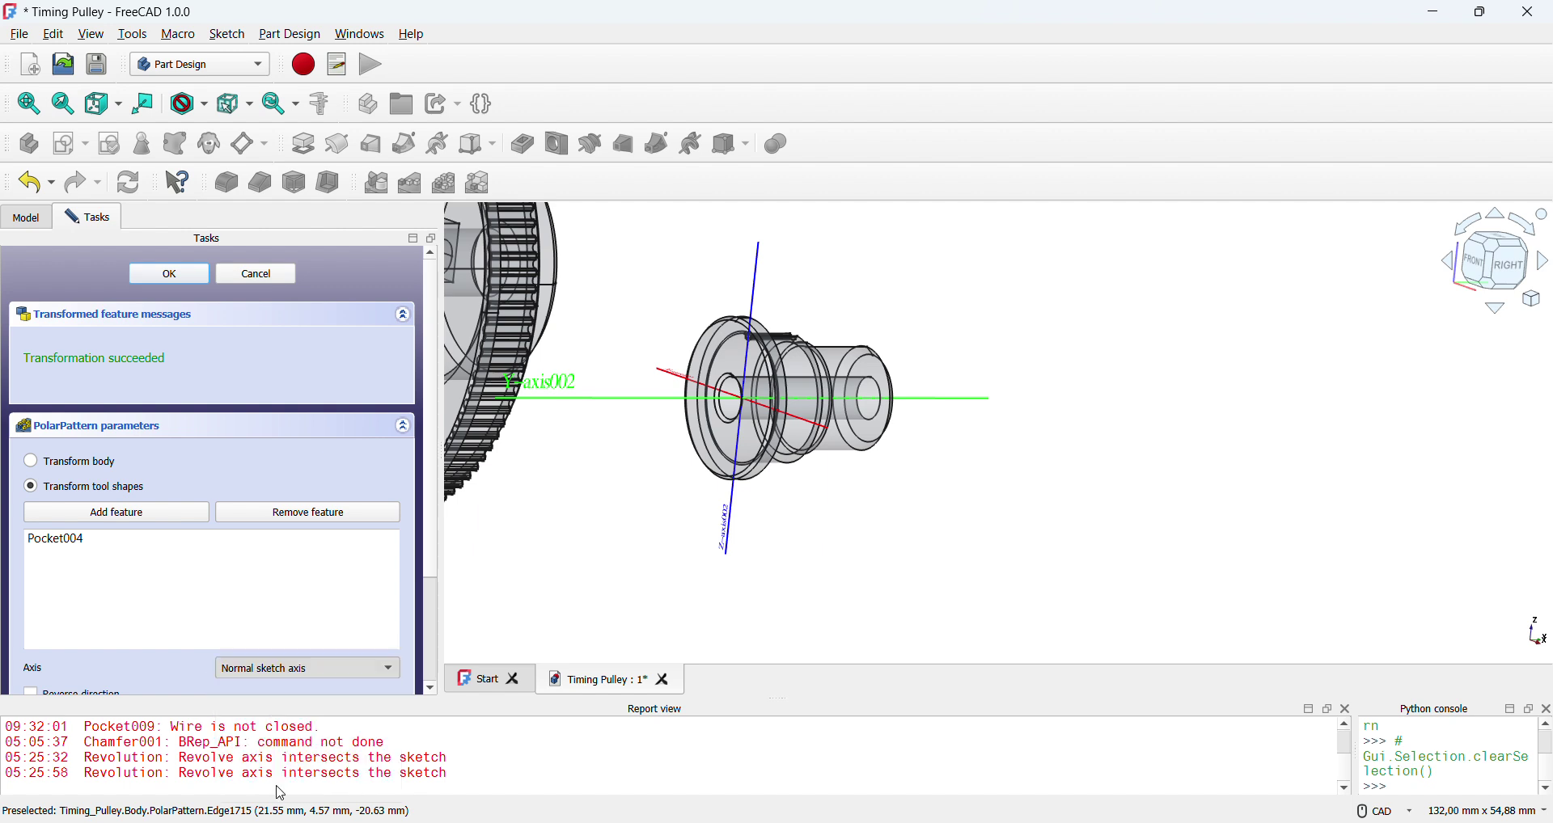
left_click(572, 409)
key("1")
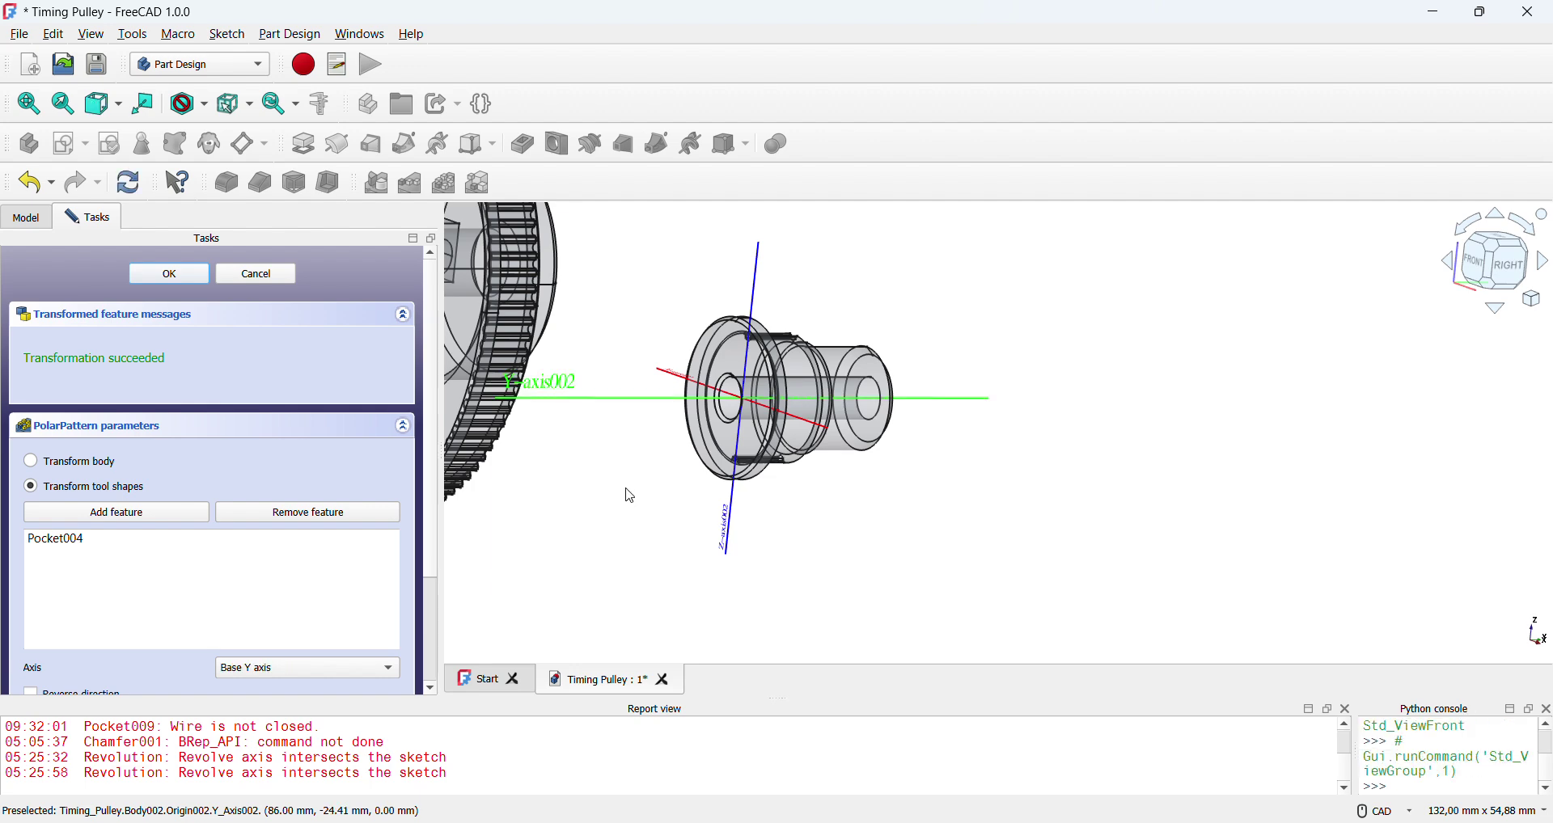
scroll(773, 507, "down", 3)
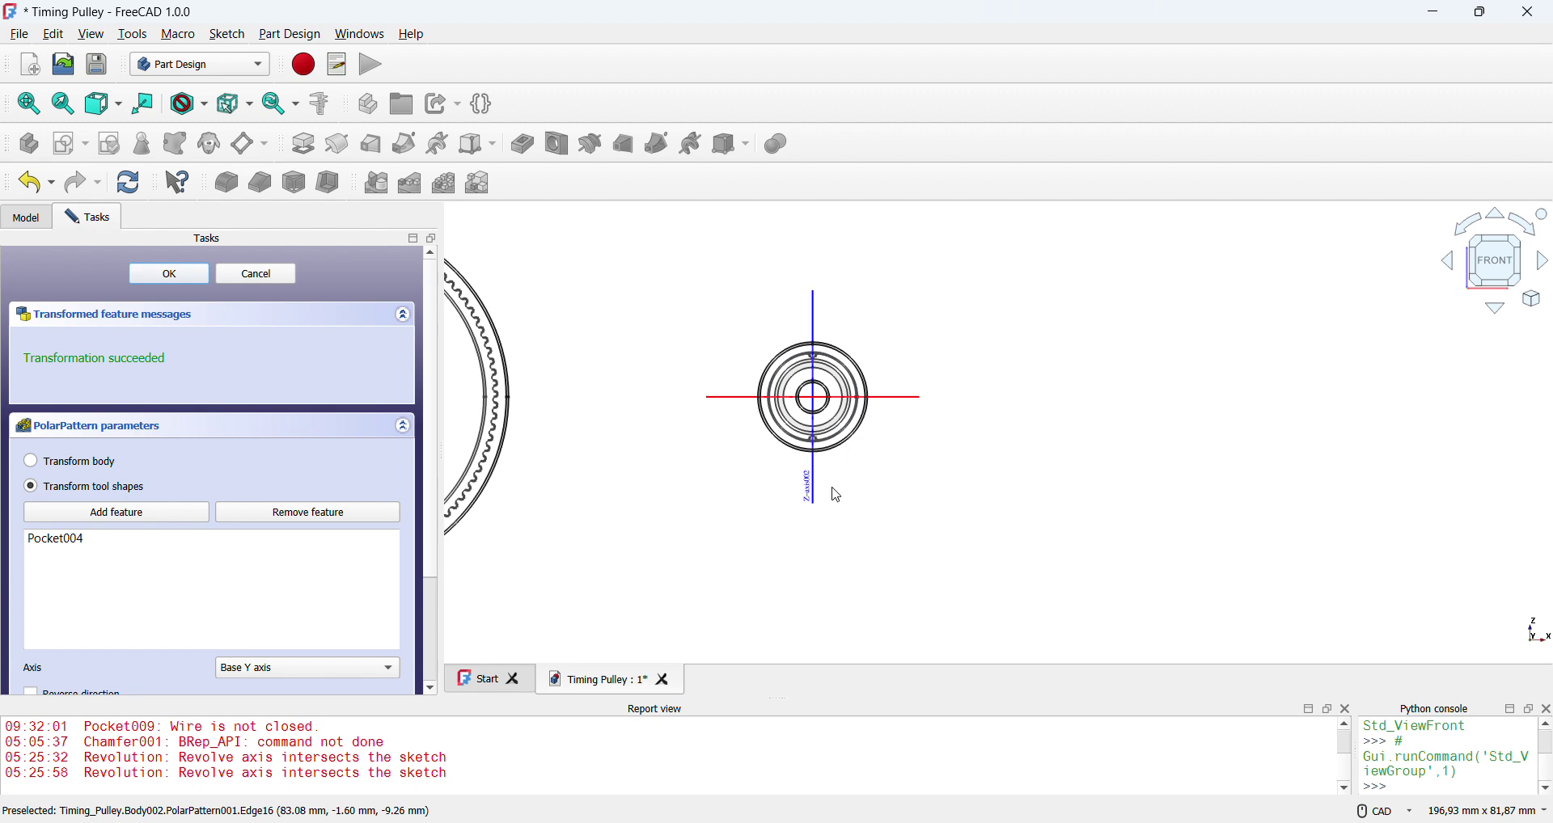
scroll(837, 495, "up", 5)
key("3")
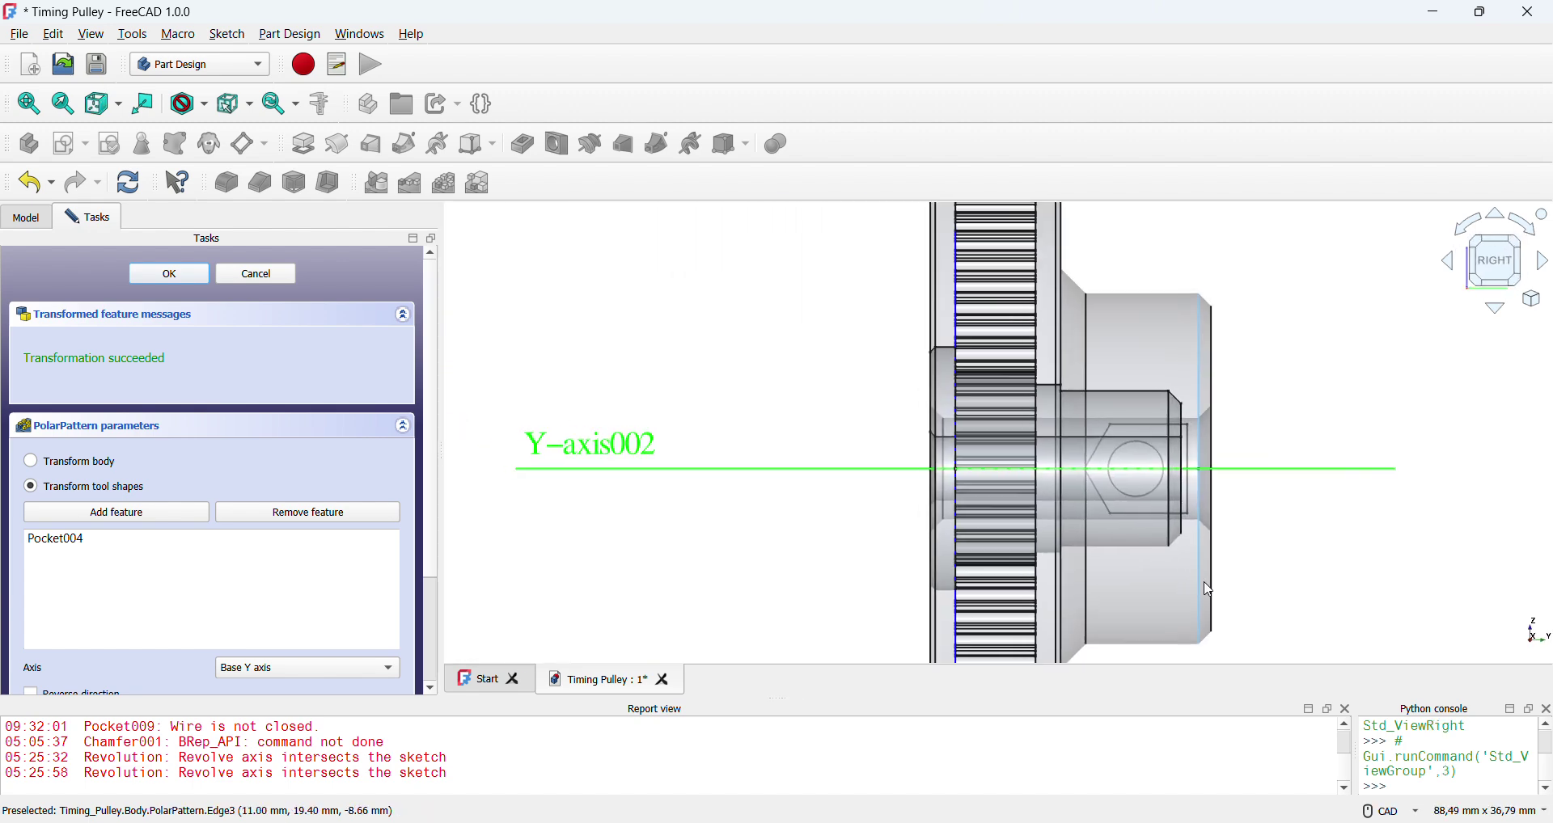
middle_click_drag(1066, 416, 1322, 412)
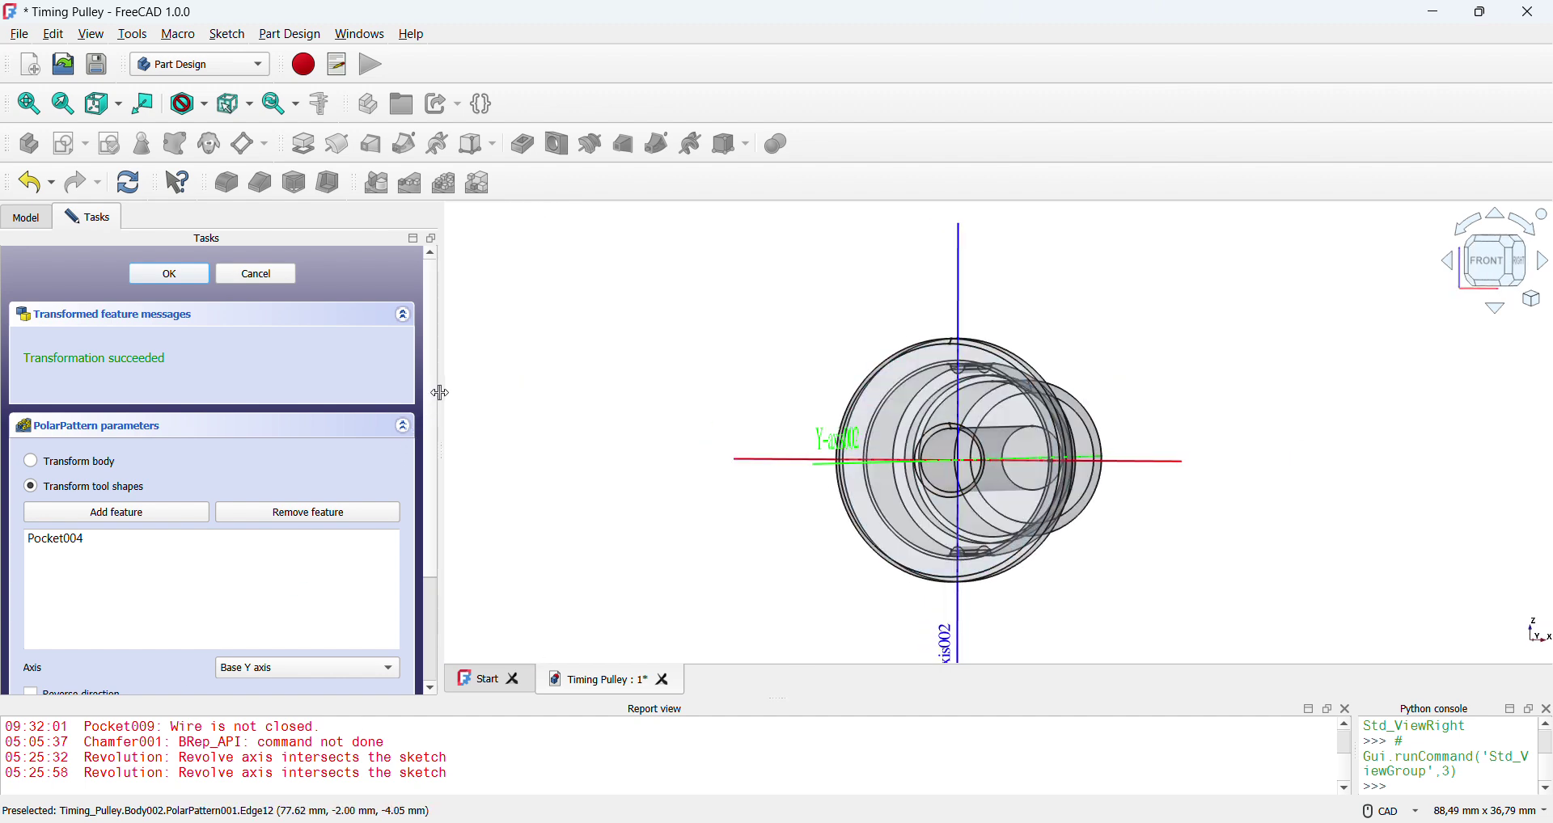
- Set the tooth pocket's polar pattern to 25 occurrences and finish the pattern
left_click_drag(436, 403, 437, 591)
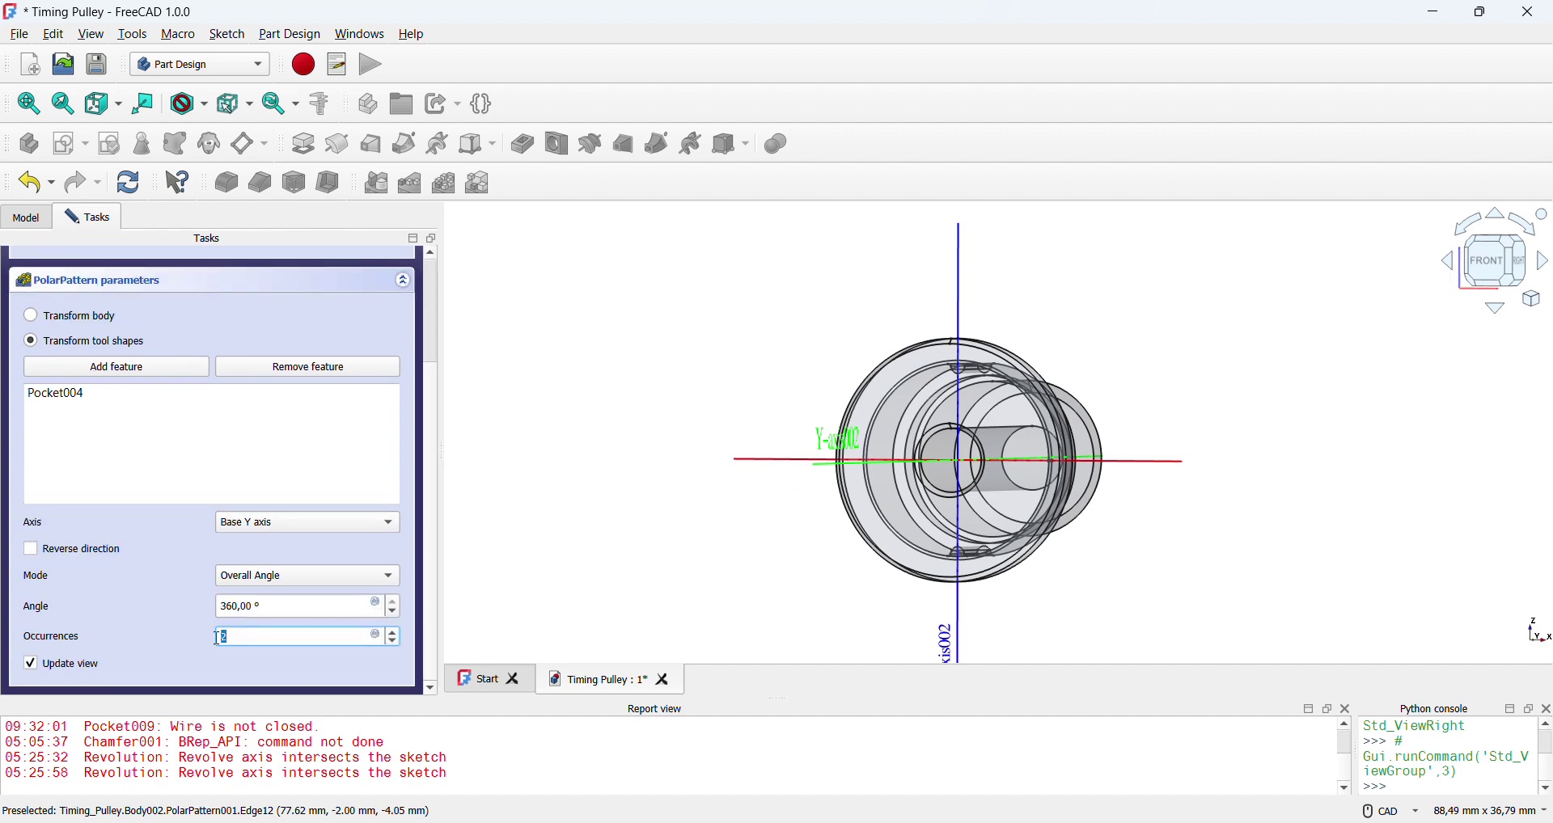
type("5")
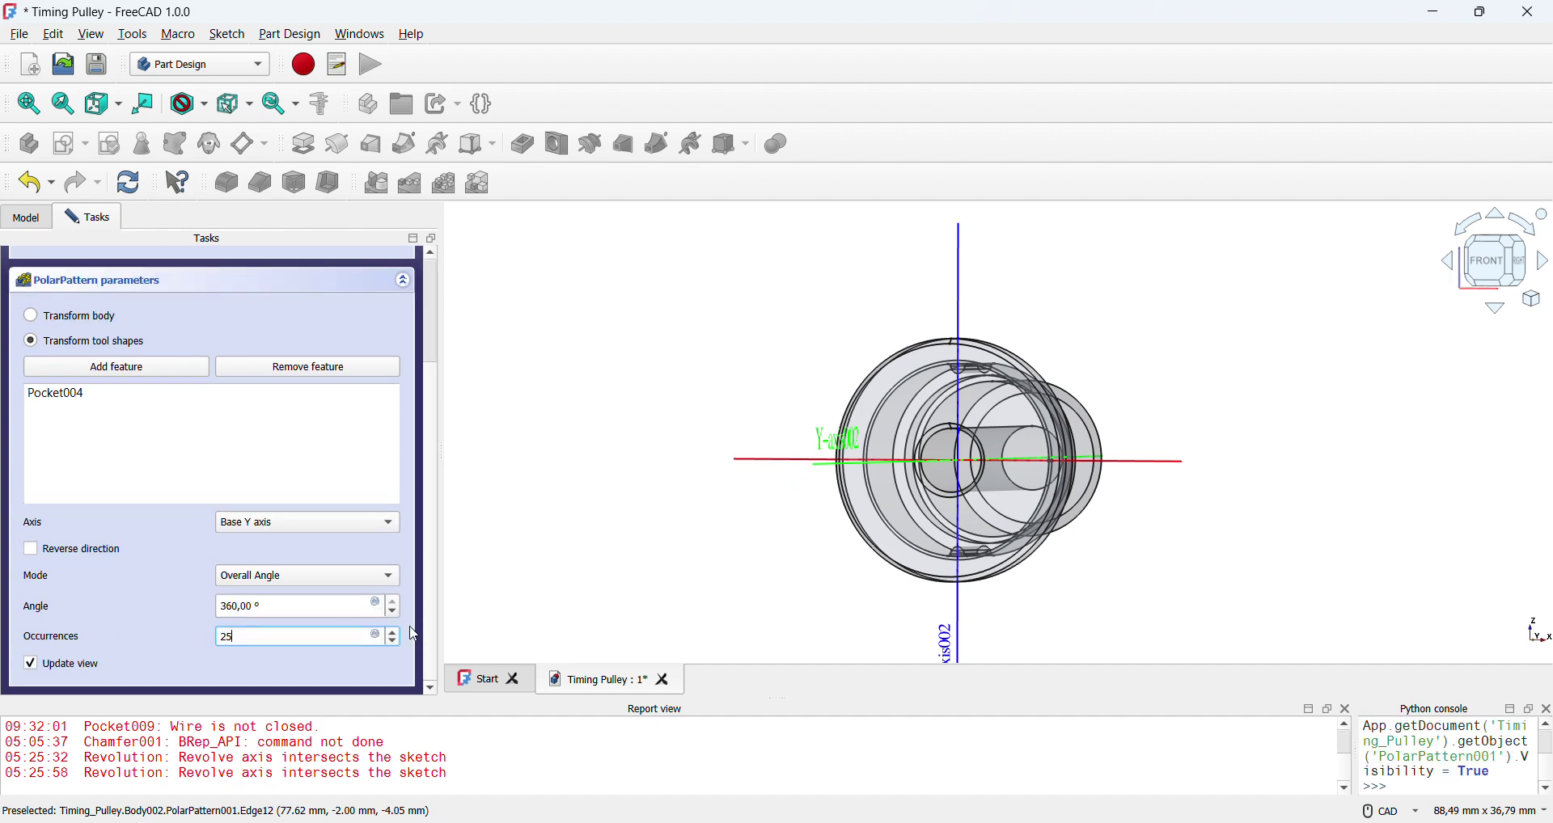
scroll(900, 395, "up", 4)
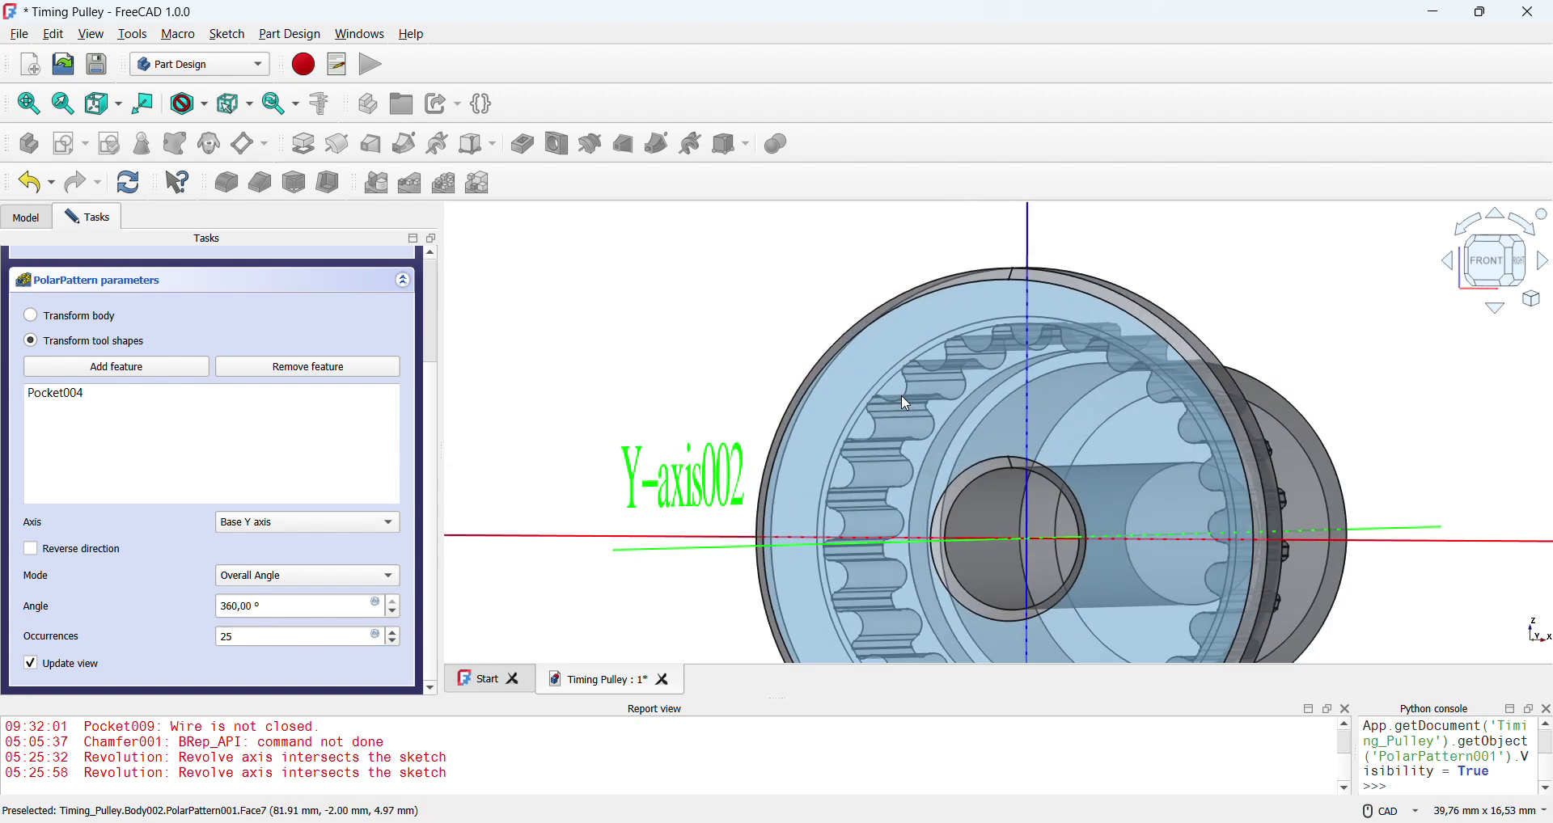
middle_click_drag(915, 339, 754, 412)
scroll(1000, 353, "up", 8)
scroll(967, 336, "down", 8)
scroll(228, 311, "up", 3)
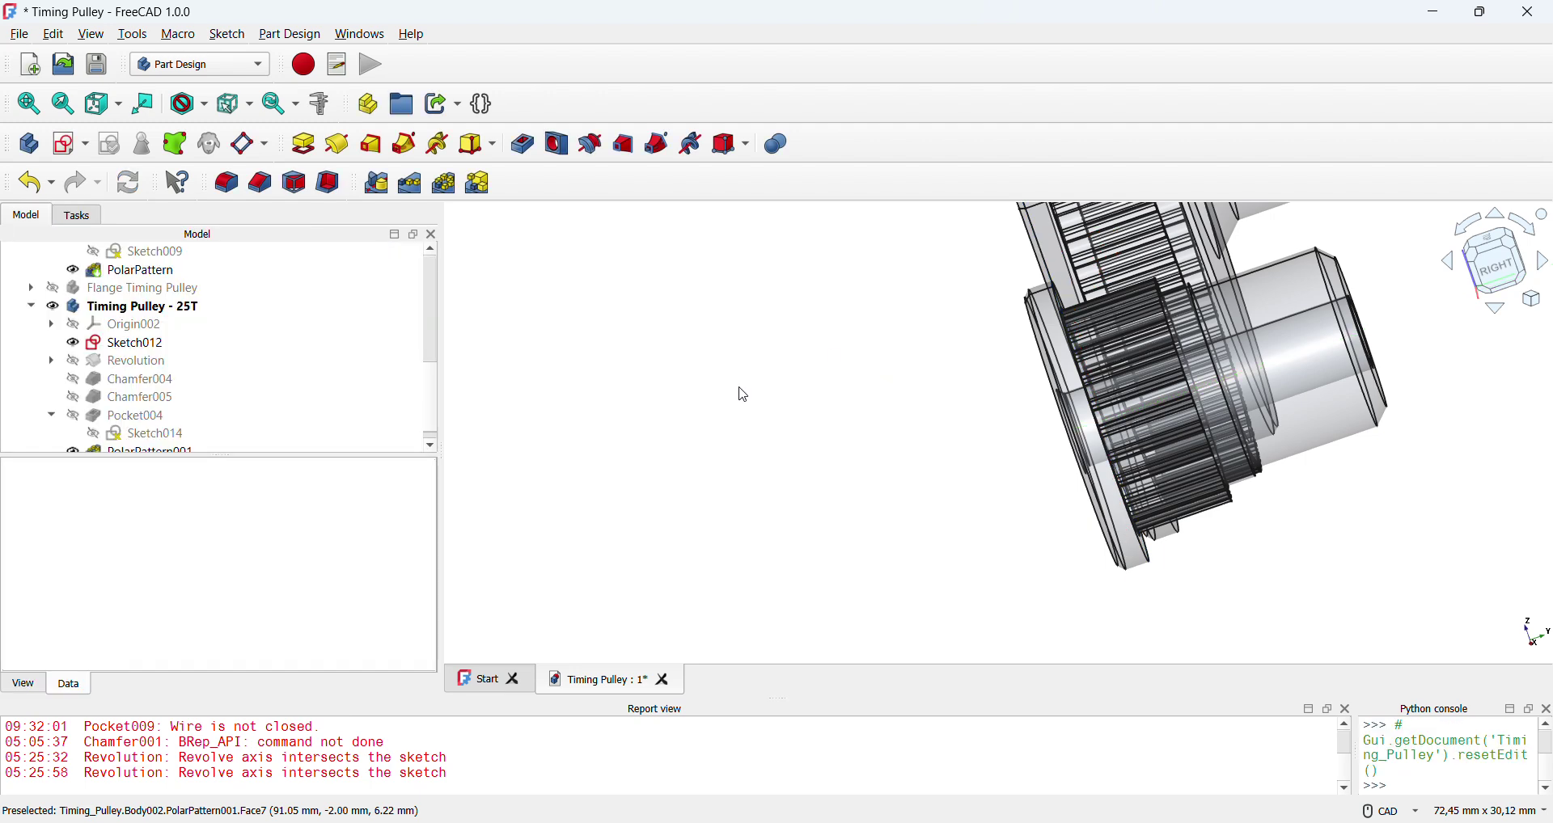
middle_click_drag(952, 419, 1247, 408)
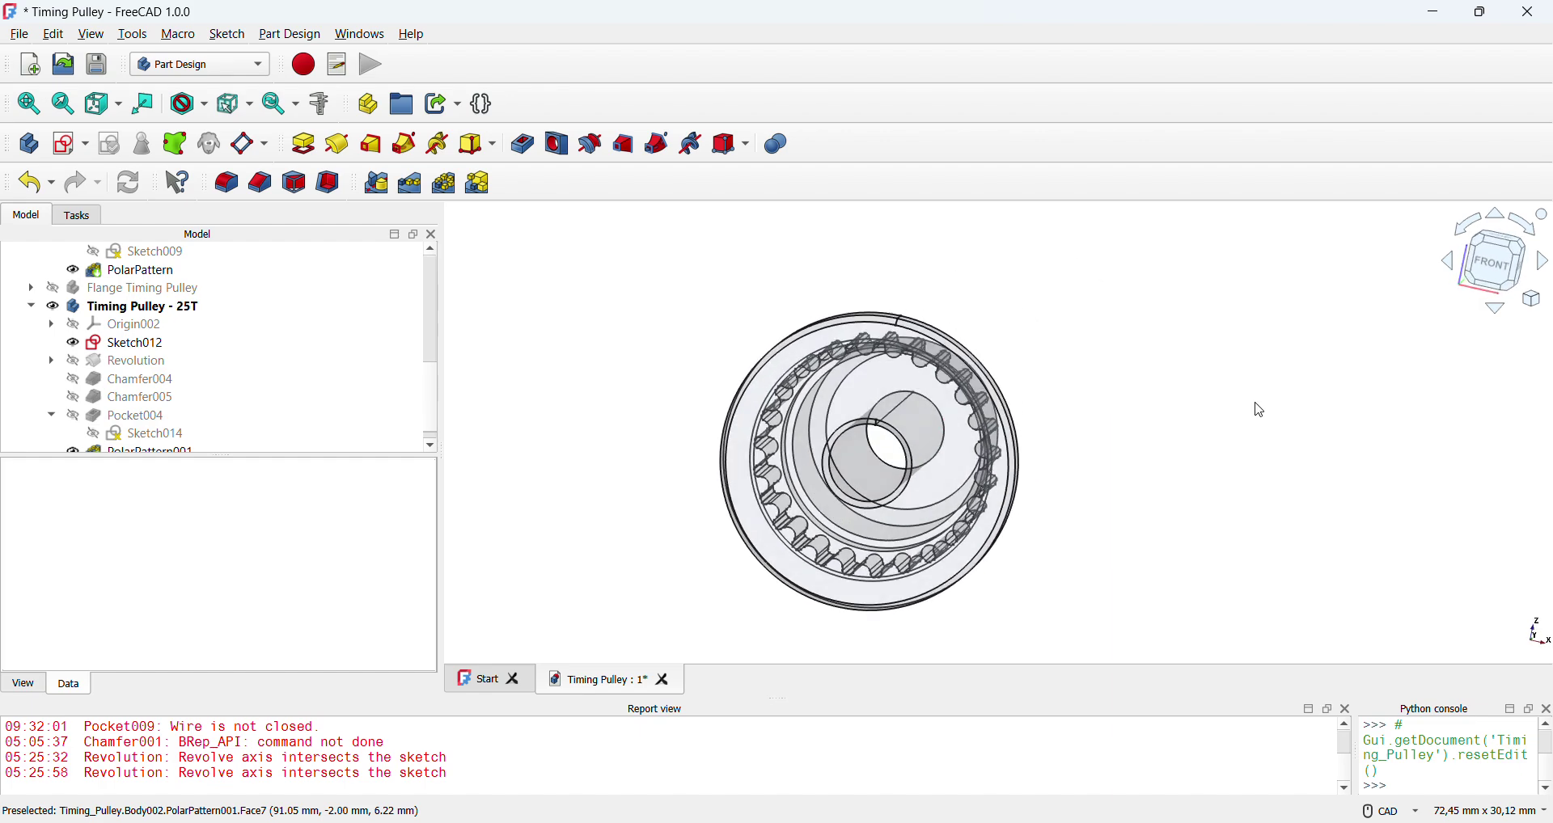
key("2")
key("3")
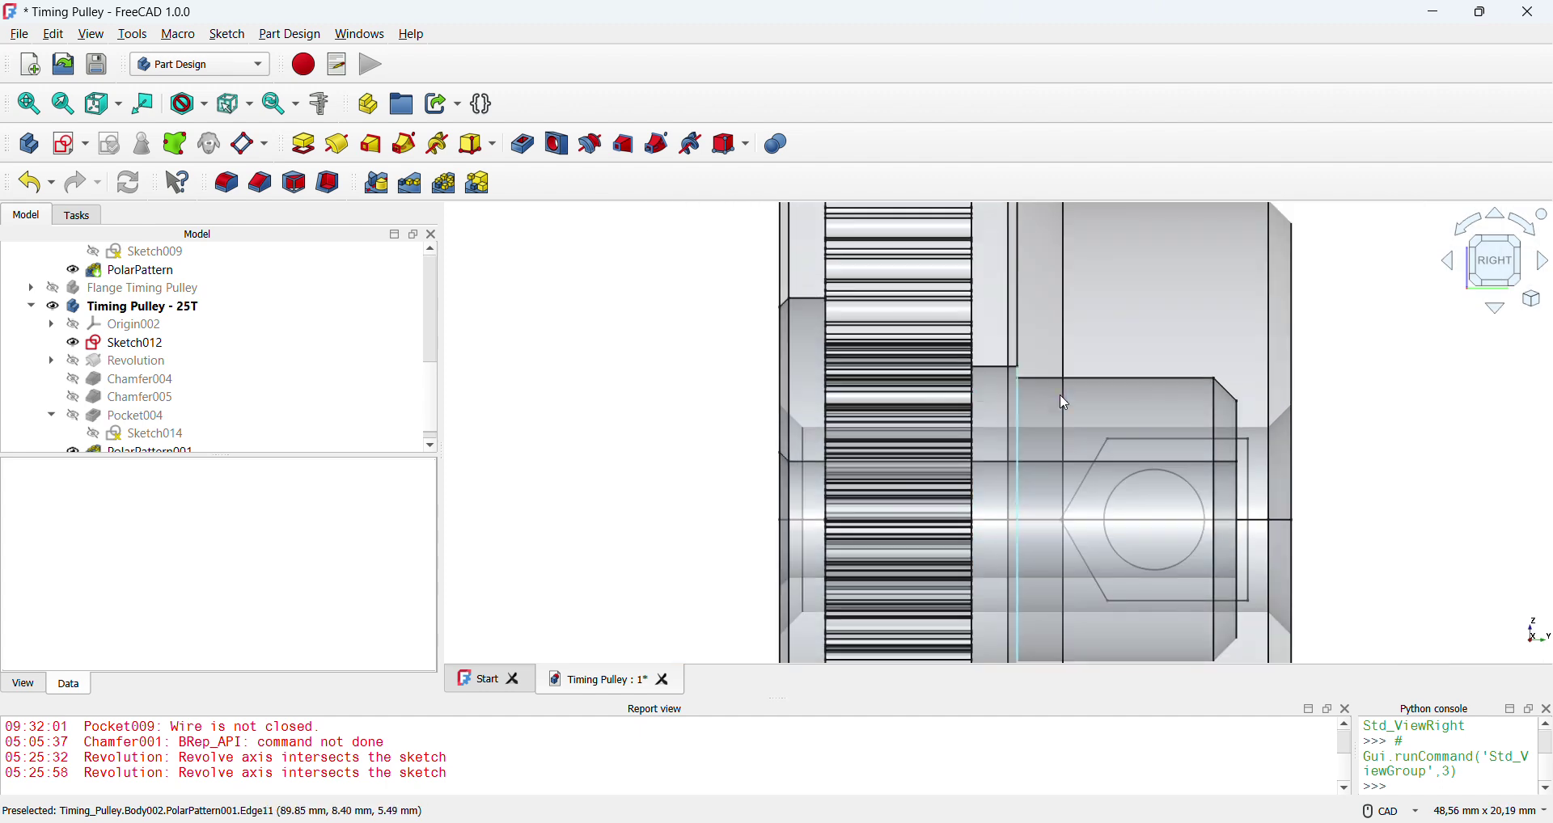
- Duplicate the Flange Timing Pulley body with its dependencies within the same document
scroll(1064, 398, "down", 2)
left_click(31, 305)
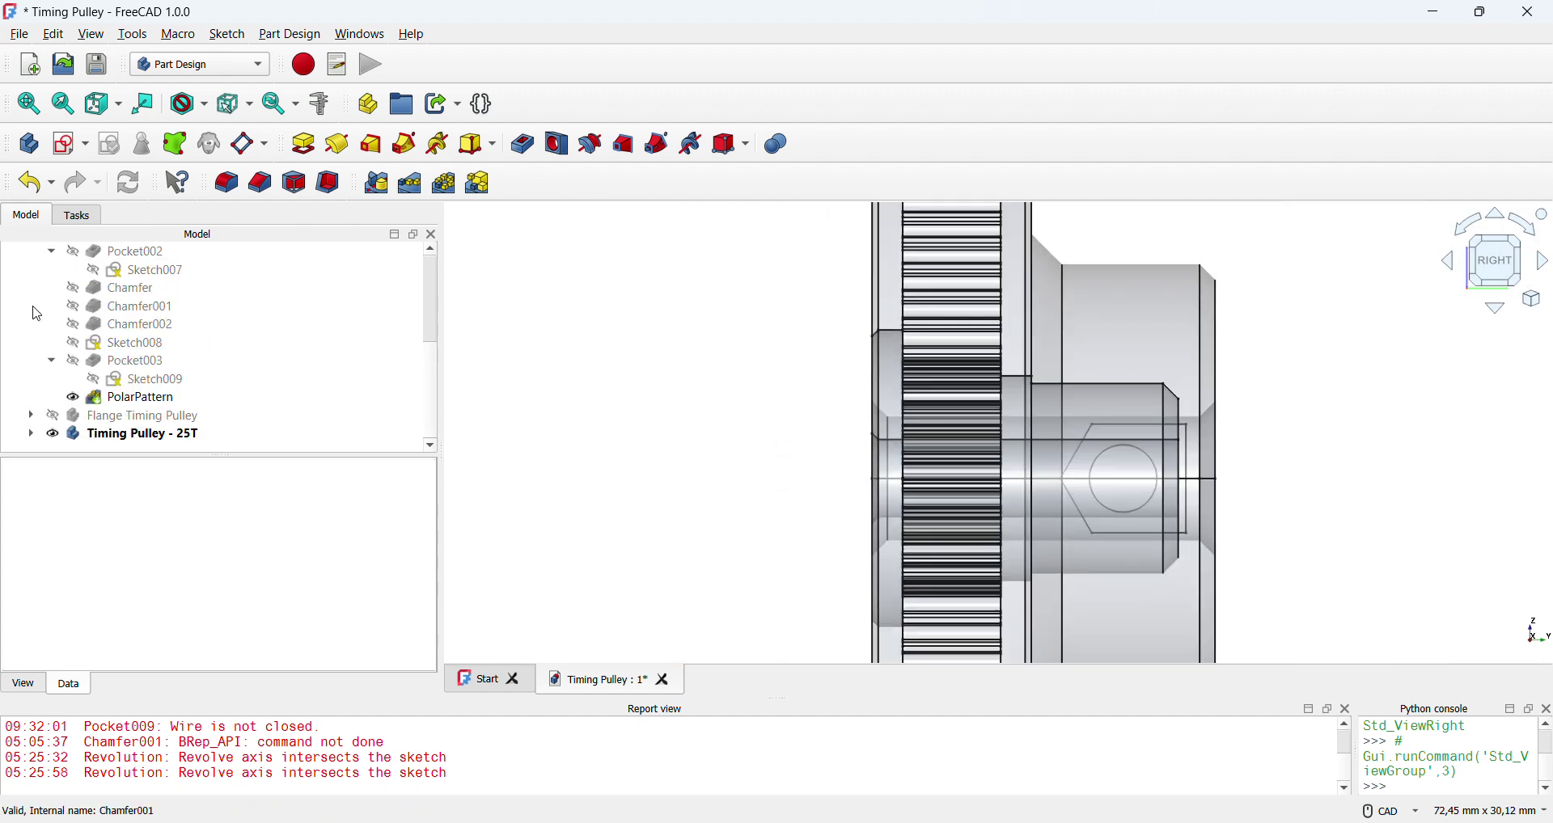
left_click(151, 420)
key("ctrl+c")
left_click(1035, 593)
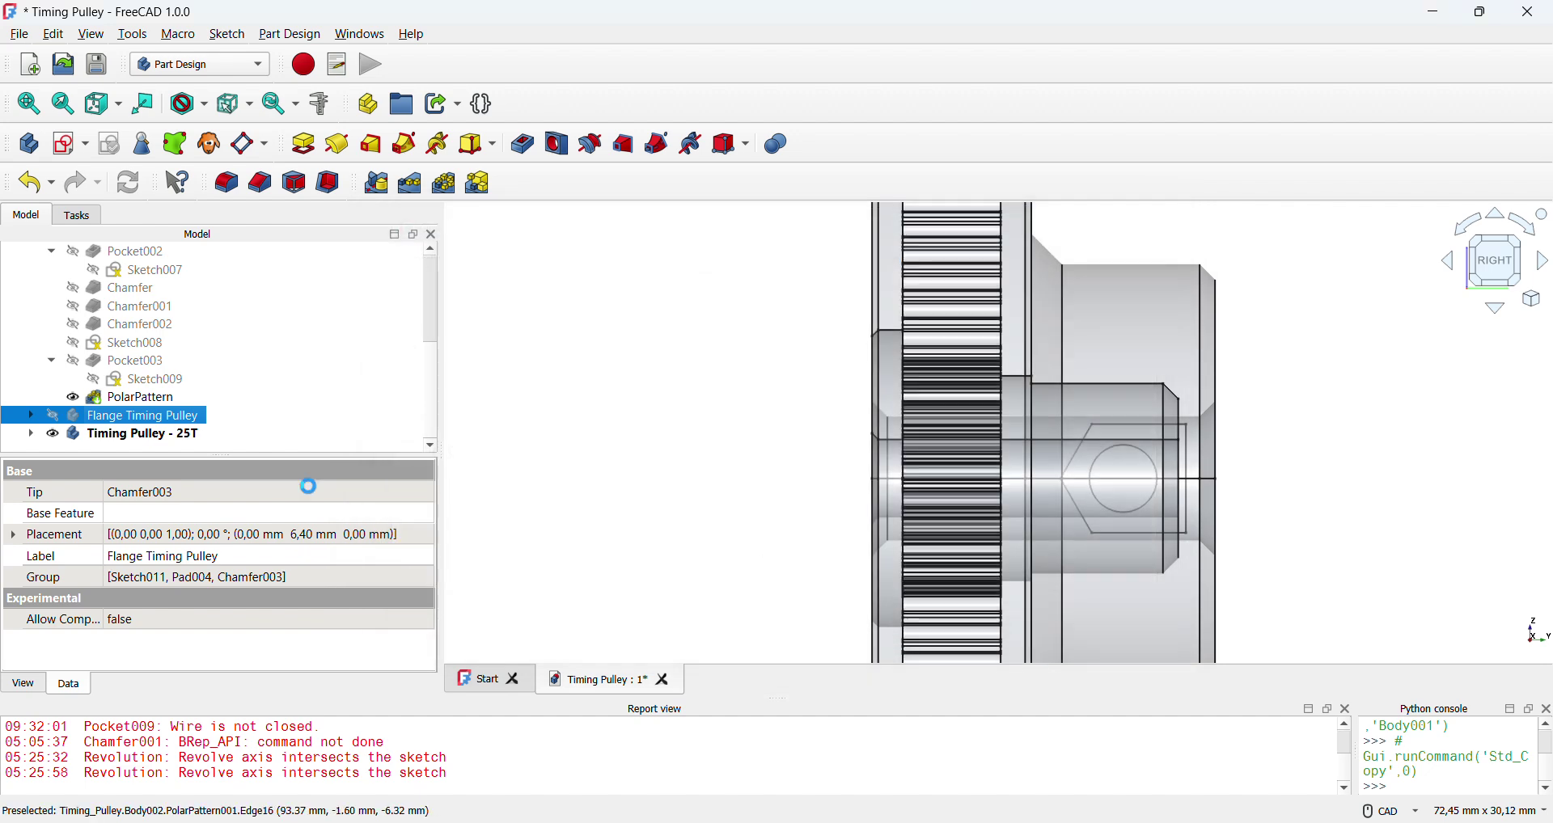
left_click(172, 436)
key("ctrl+v")
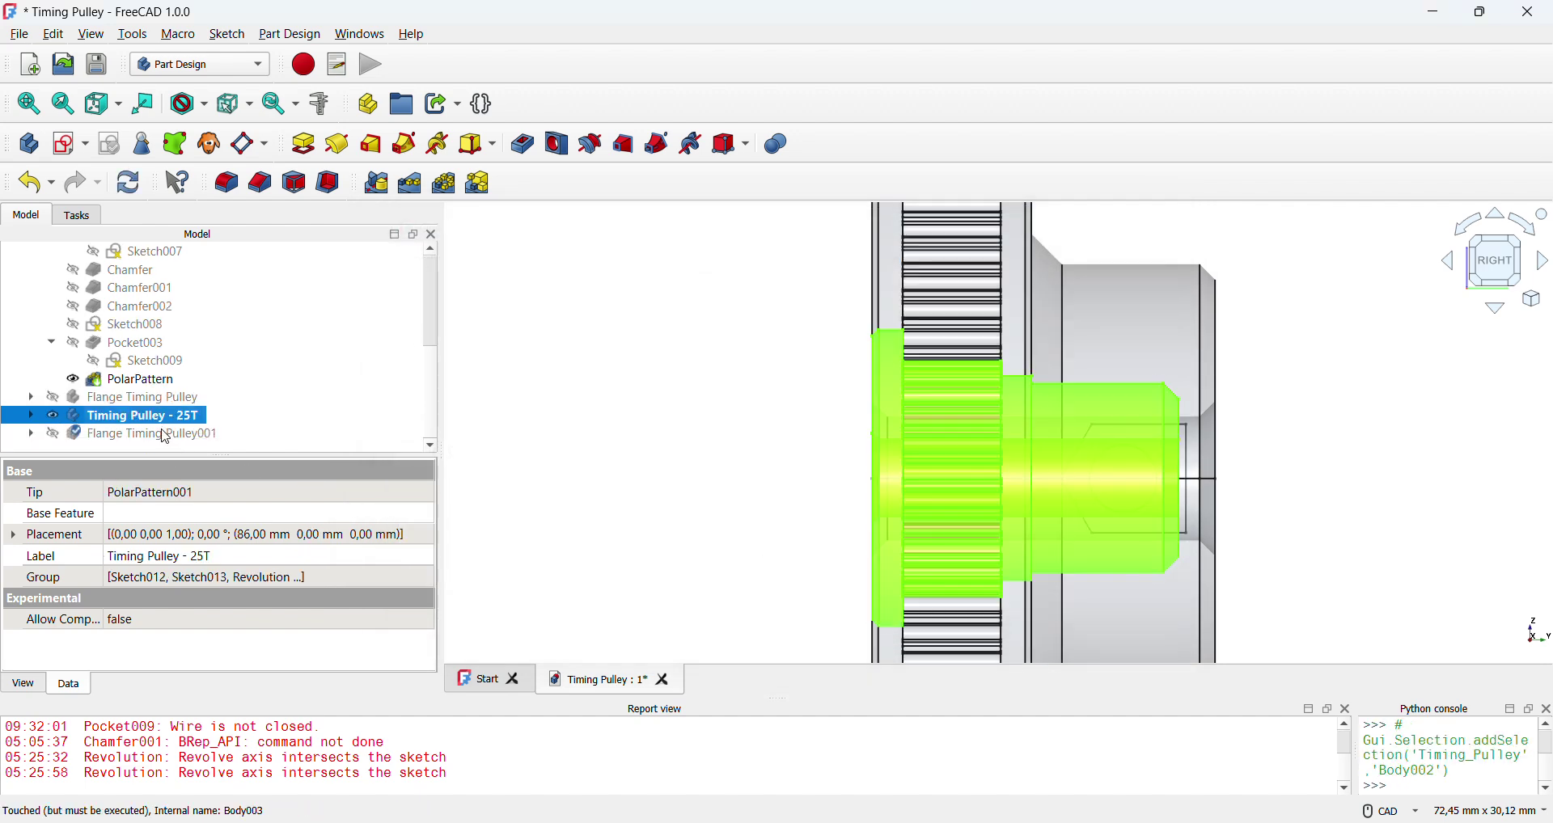
- Make the copied flange body visible and rename it as "Flange Timing Pulley - 25T"
left_click(165, 437)
key("space")
left_click(36, 437)
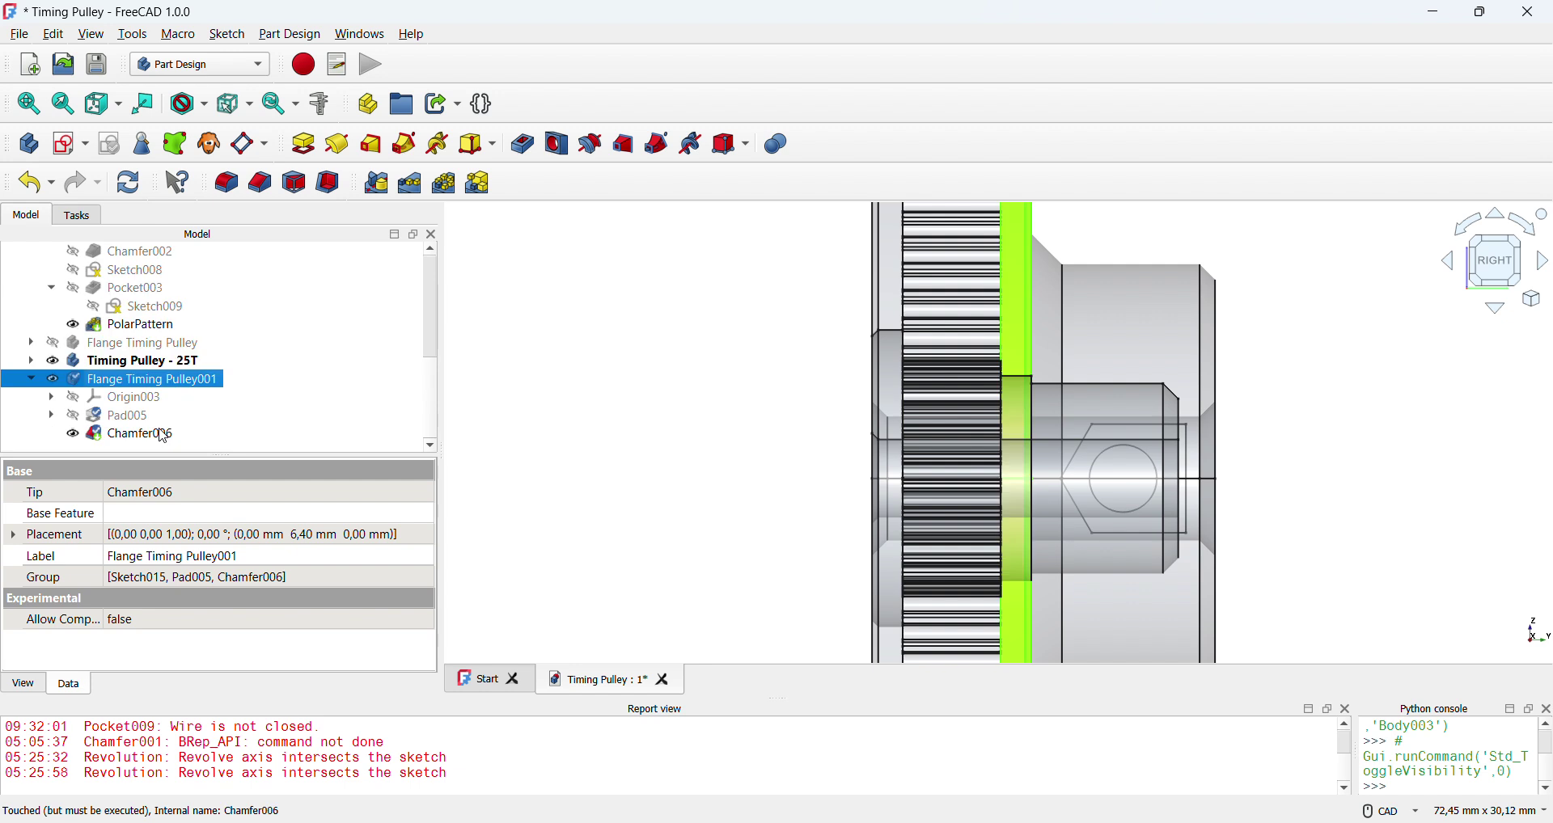
left_click(154, 382)
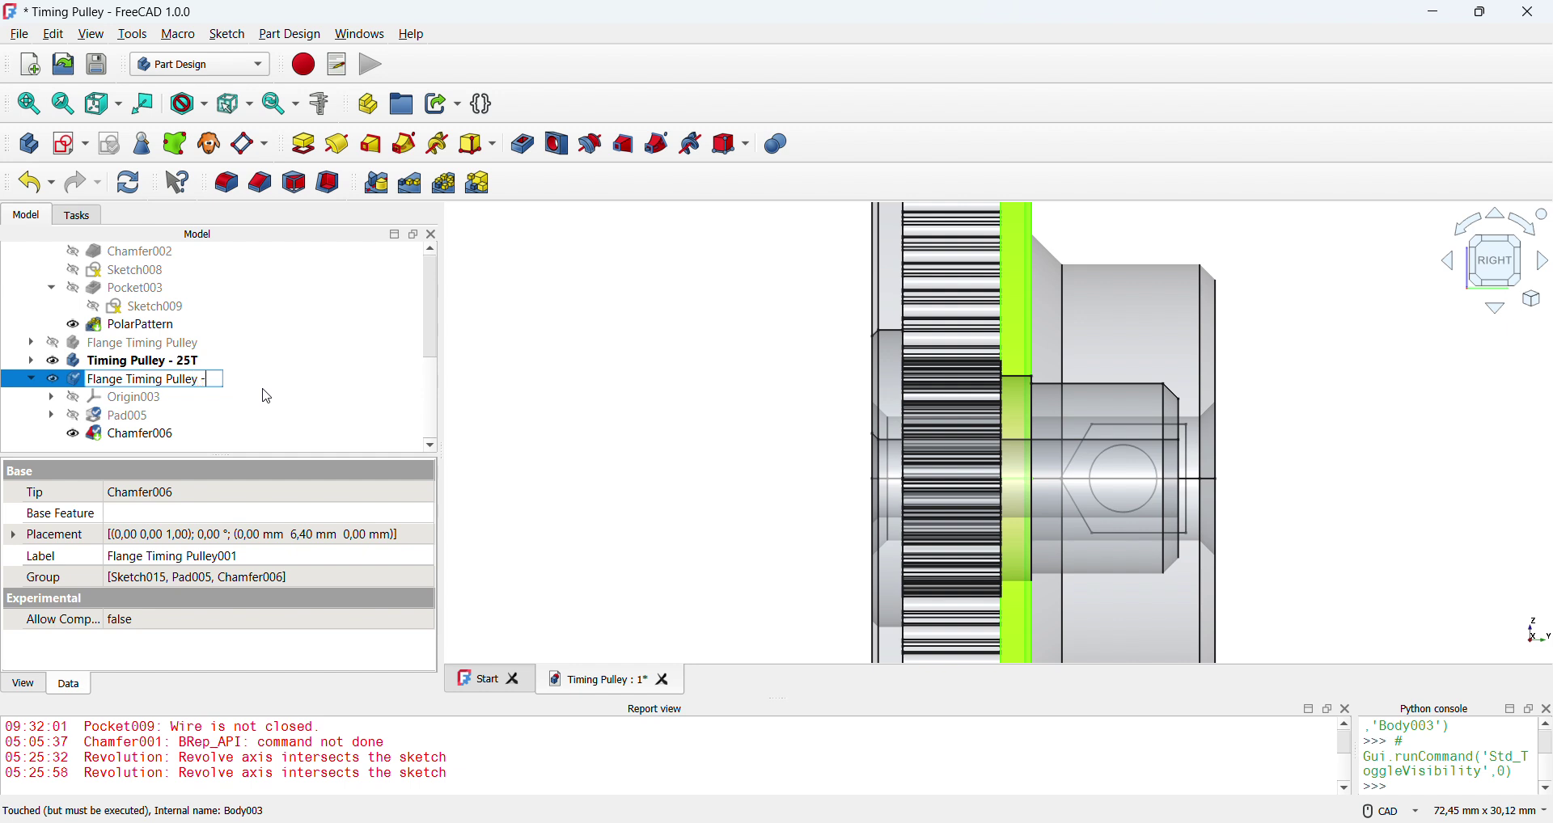
key("Return")
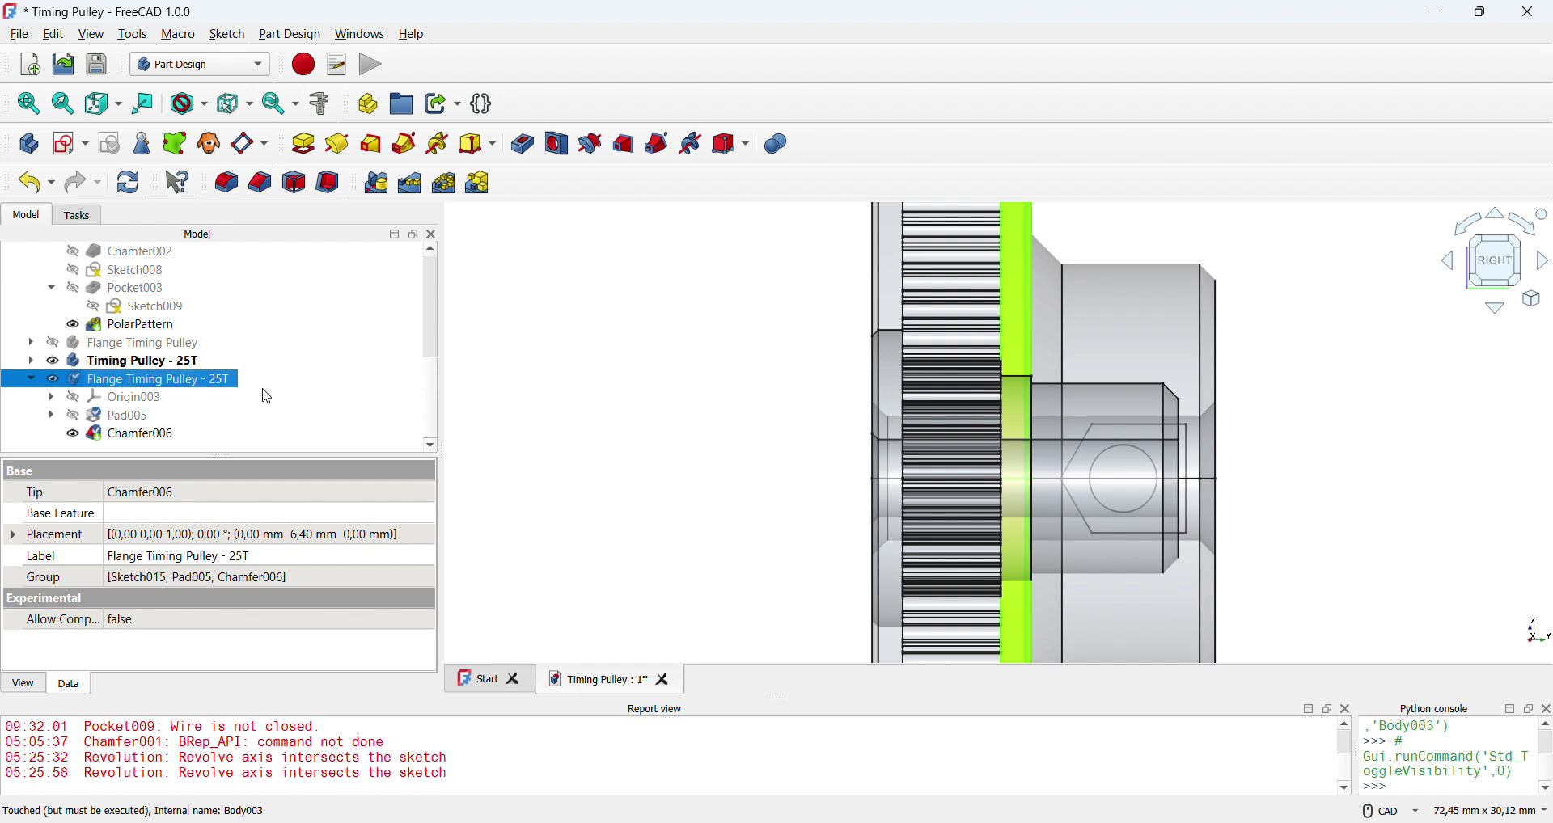
- Rename the original flange body as "Flange Timing Pulley - 95T"
left_click(192, 346)
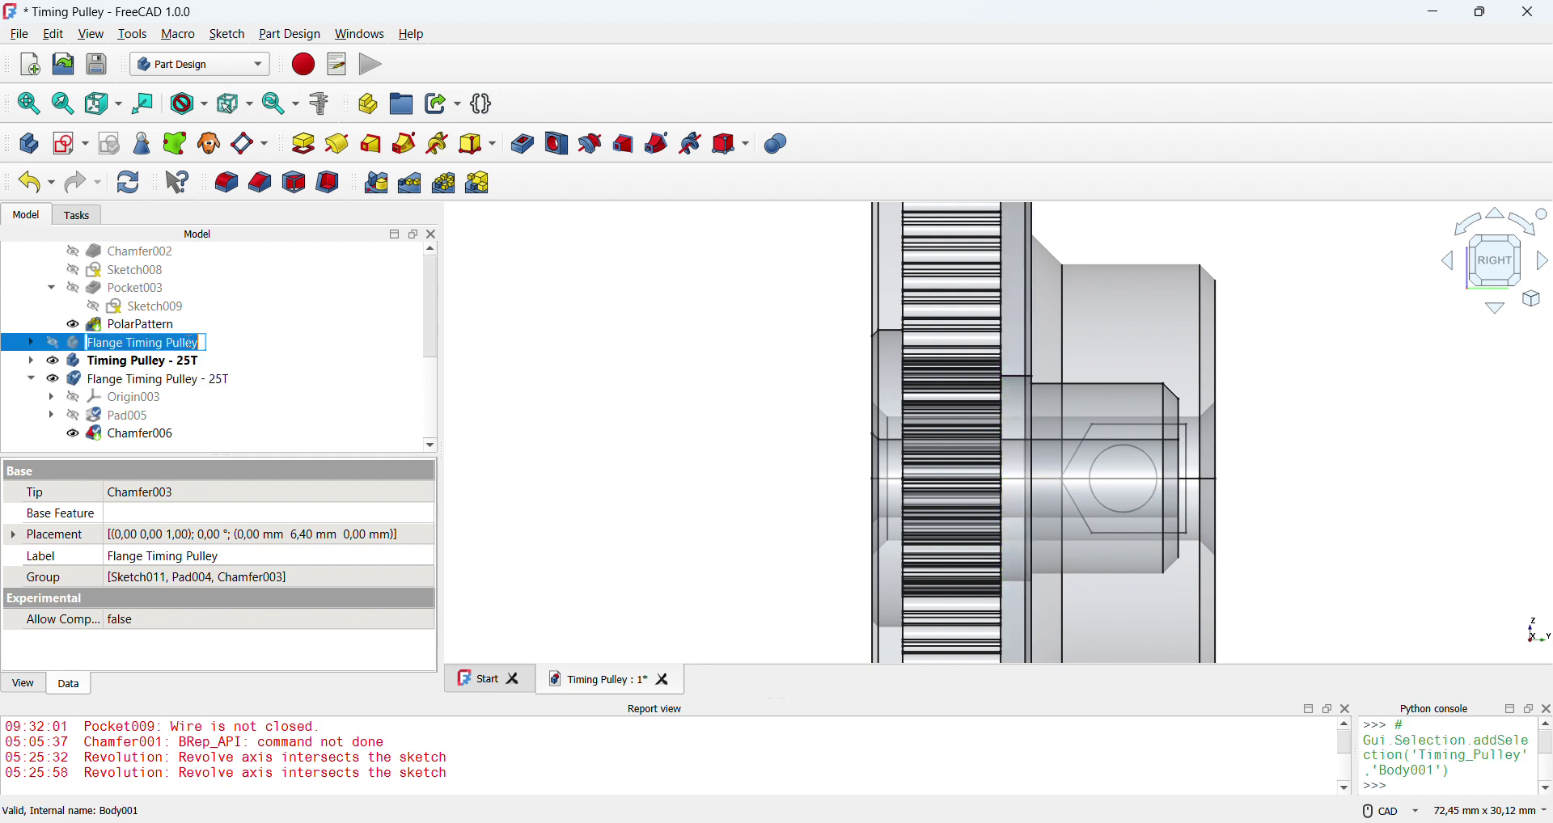
left_click(200, 350)
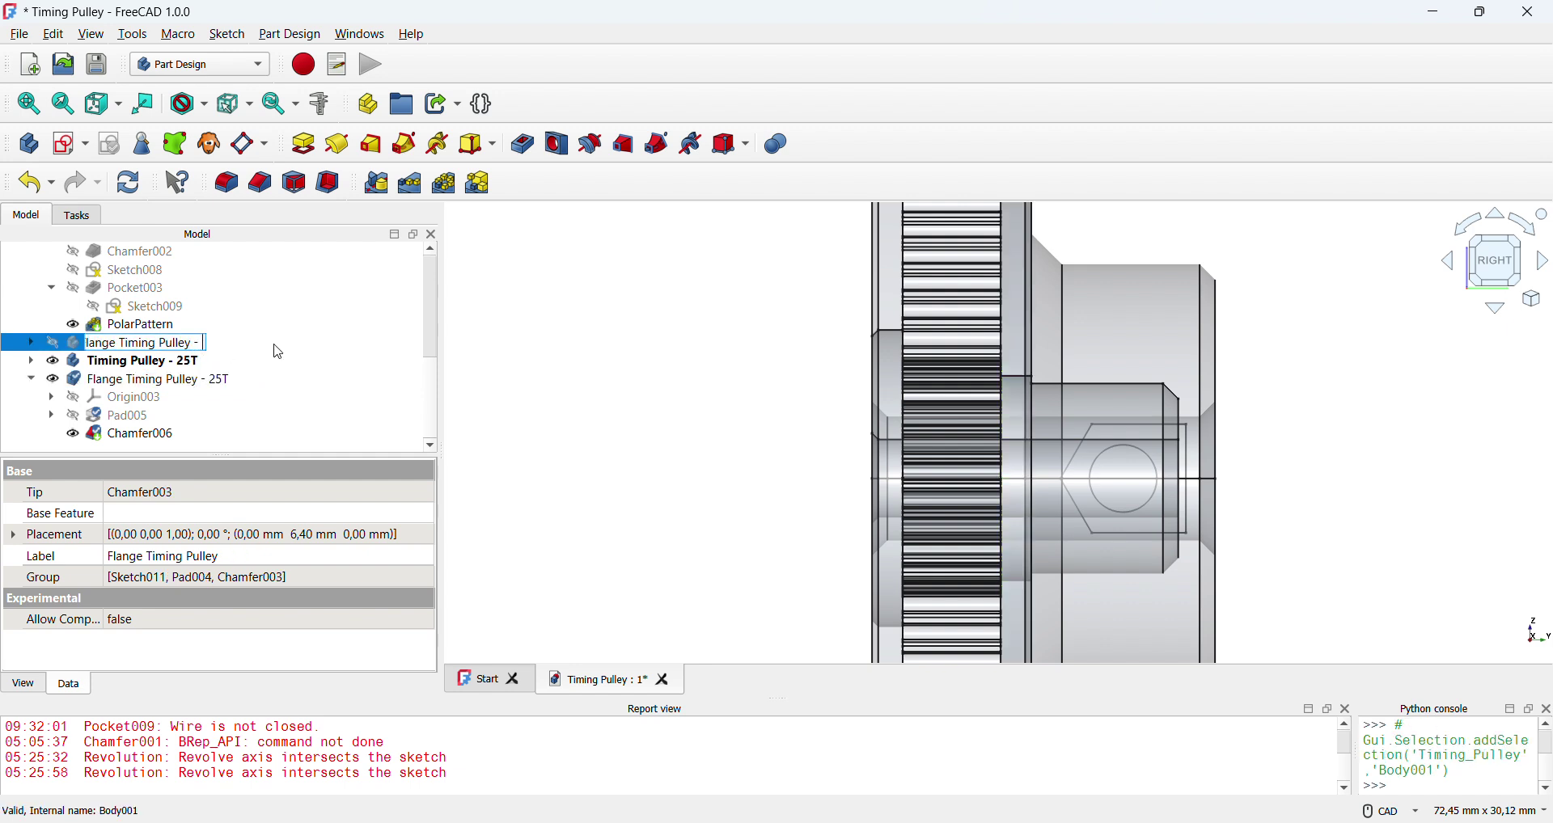
type("- 95T")
key("Return")
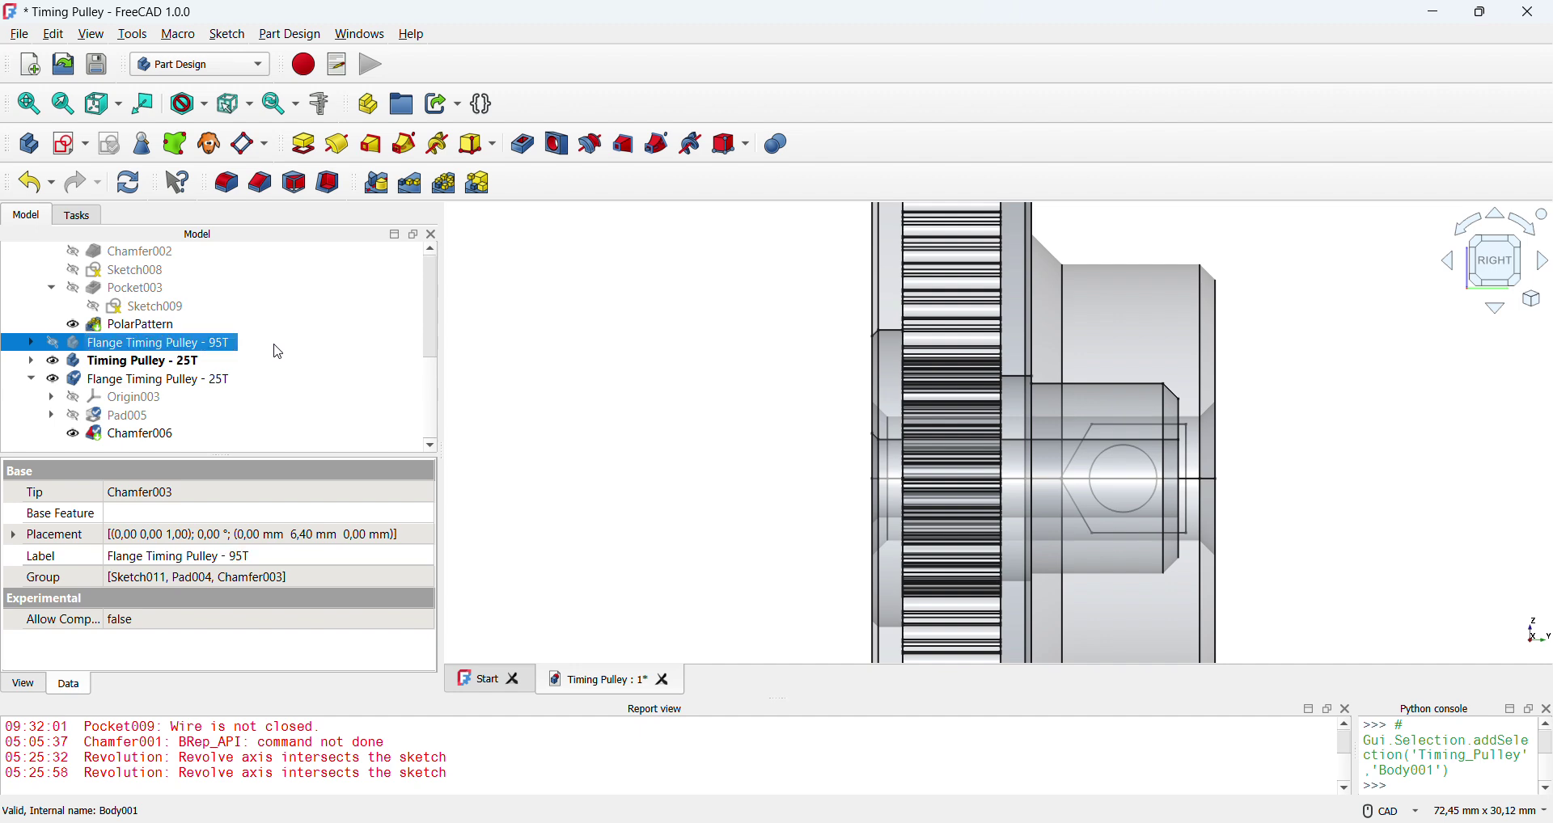
- Activate the Flange Timing Pulley - 25T body and move it 86 mm along the X axis onto the small pulley
left_click(166, 380)
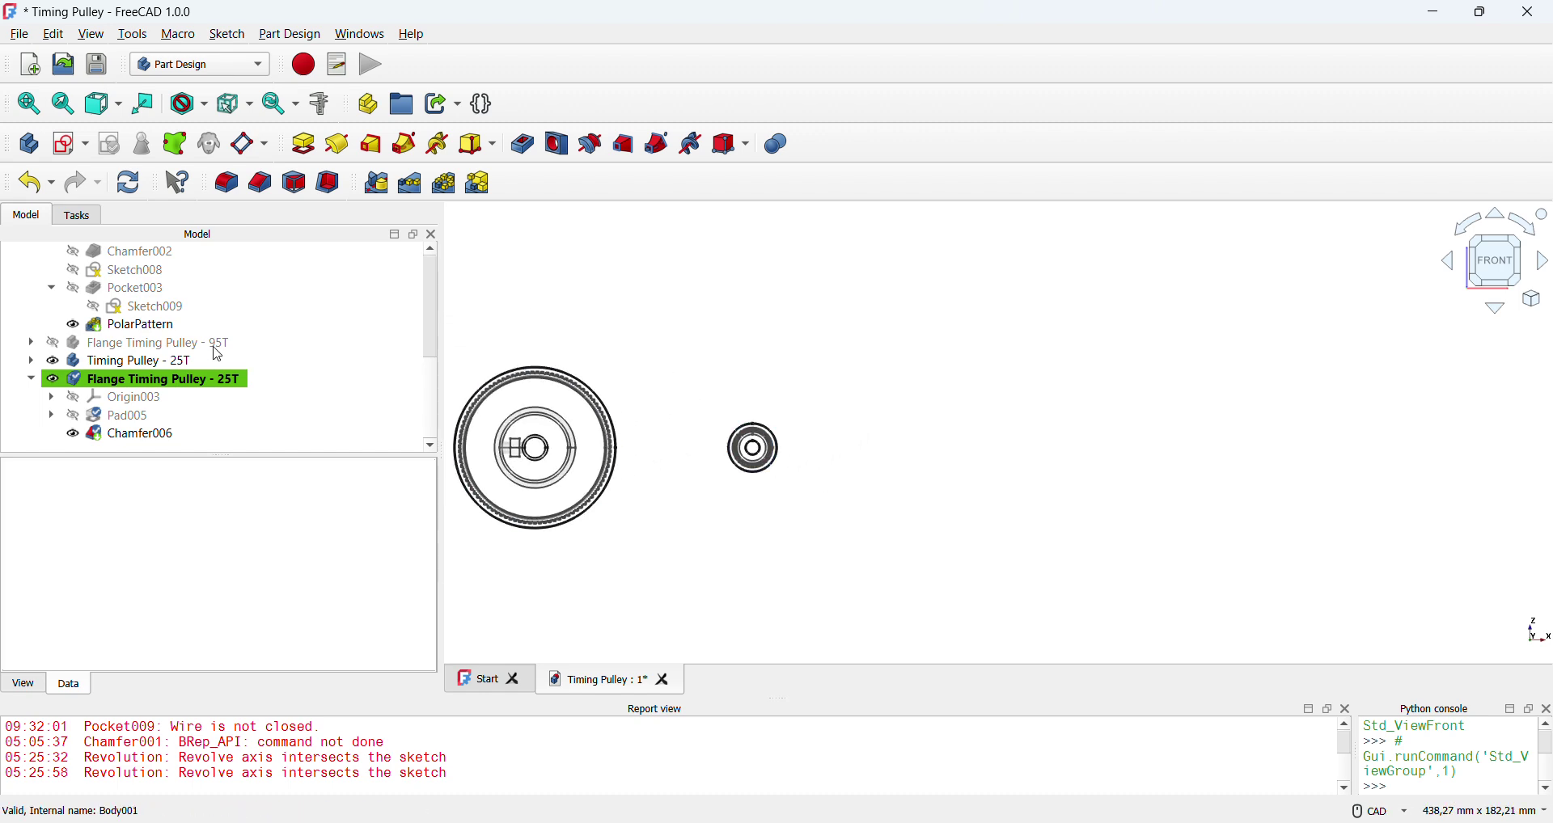
right_click(205, 380)
left_click(258, 38)
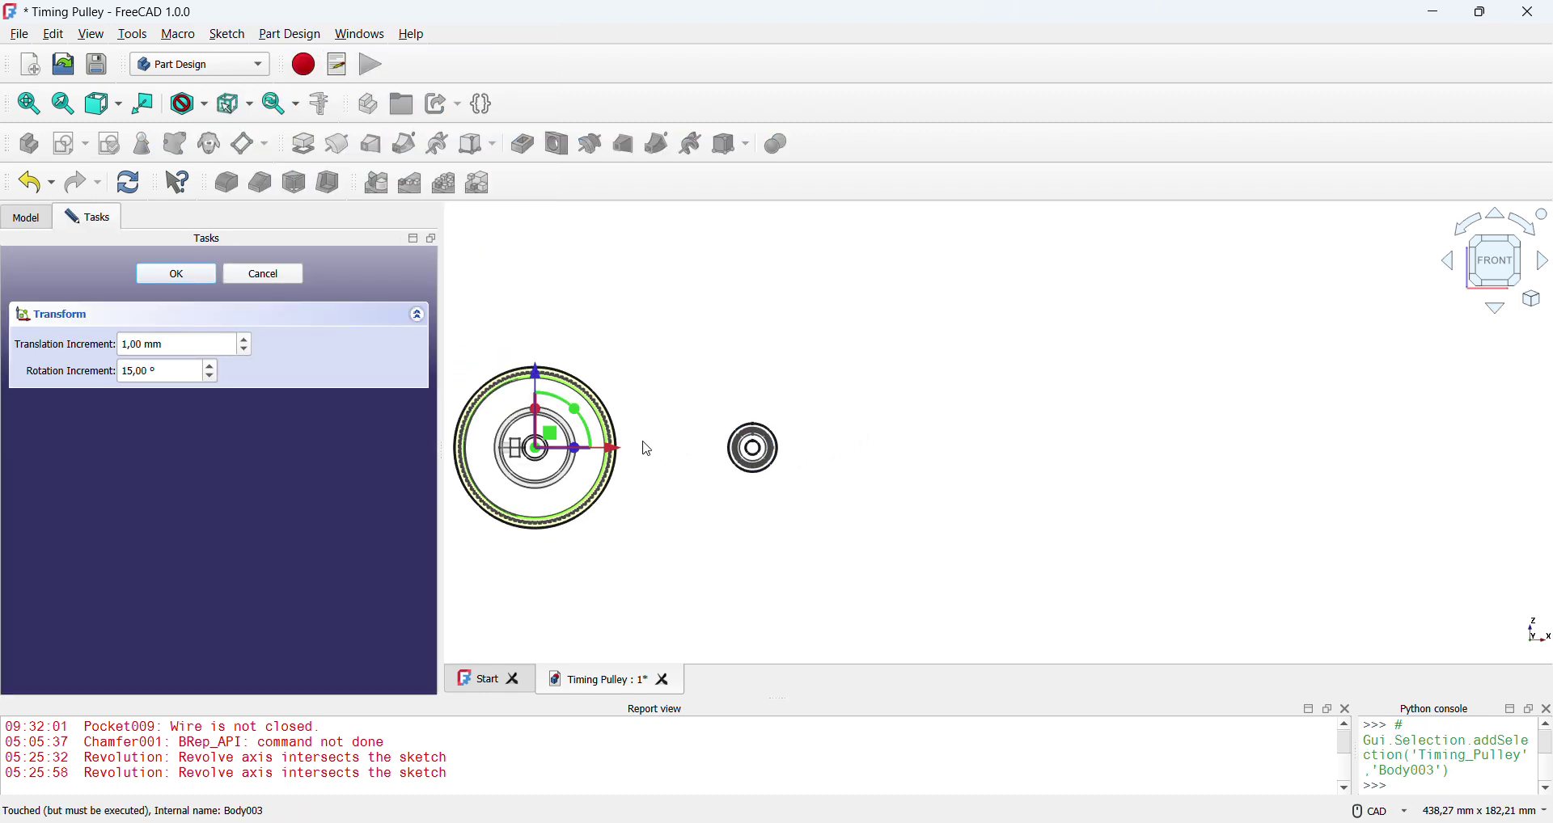
left_click_drag(611, 457, 828, 469)
left_click(174, 275)
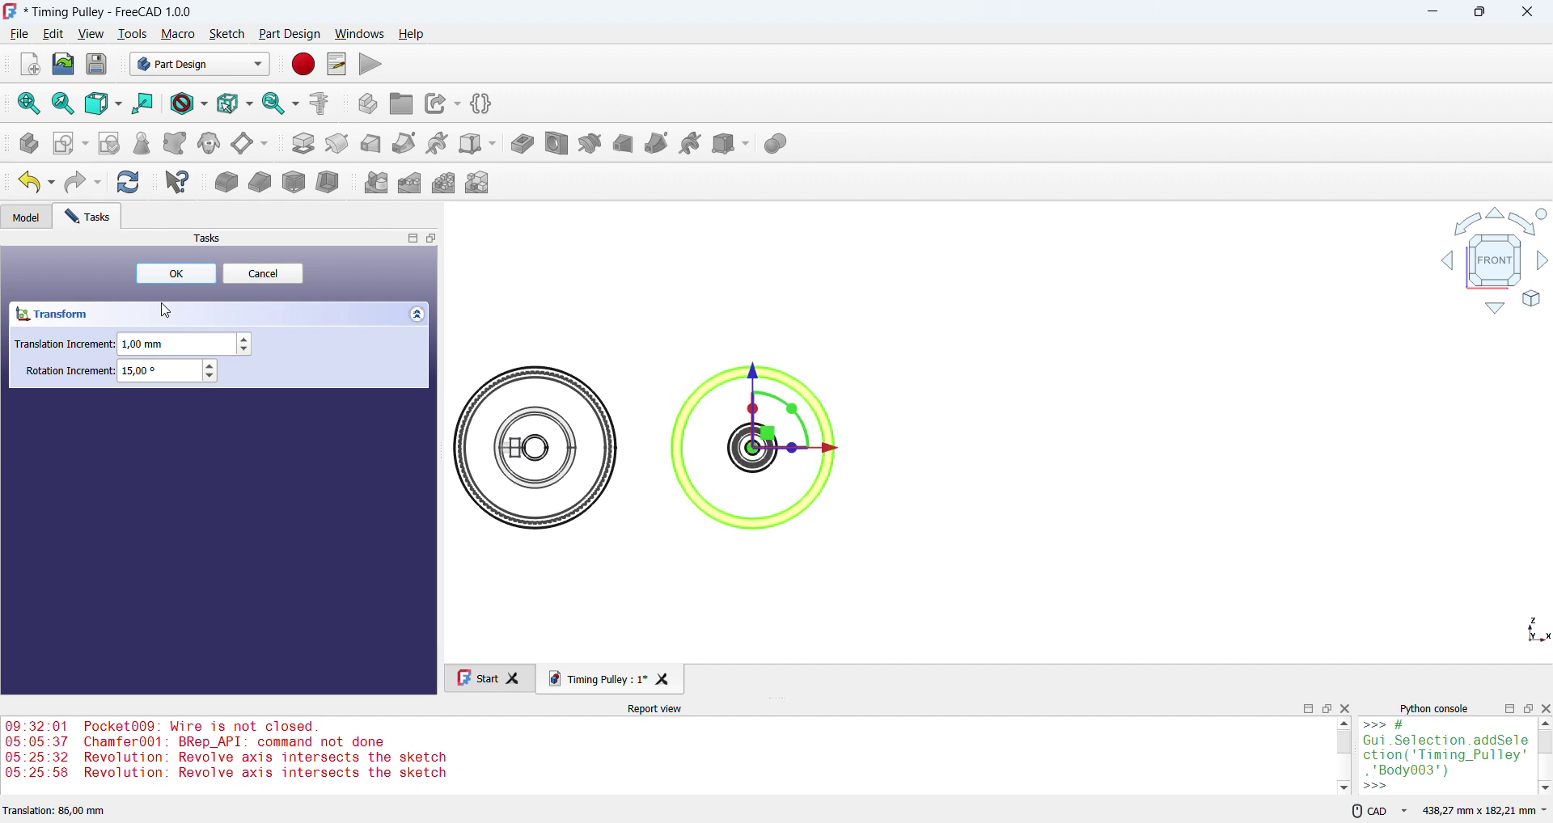
- Set the X position of the Timing Pulley - 25T body to 85 mm in its placement
left_click(136, 367)
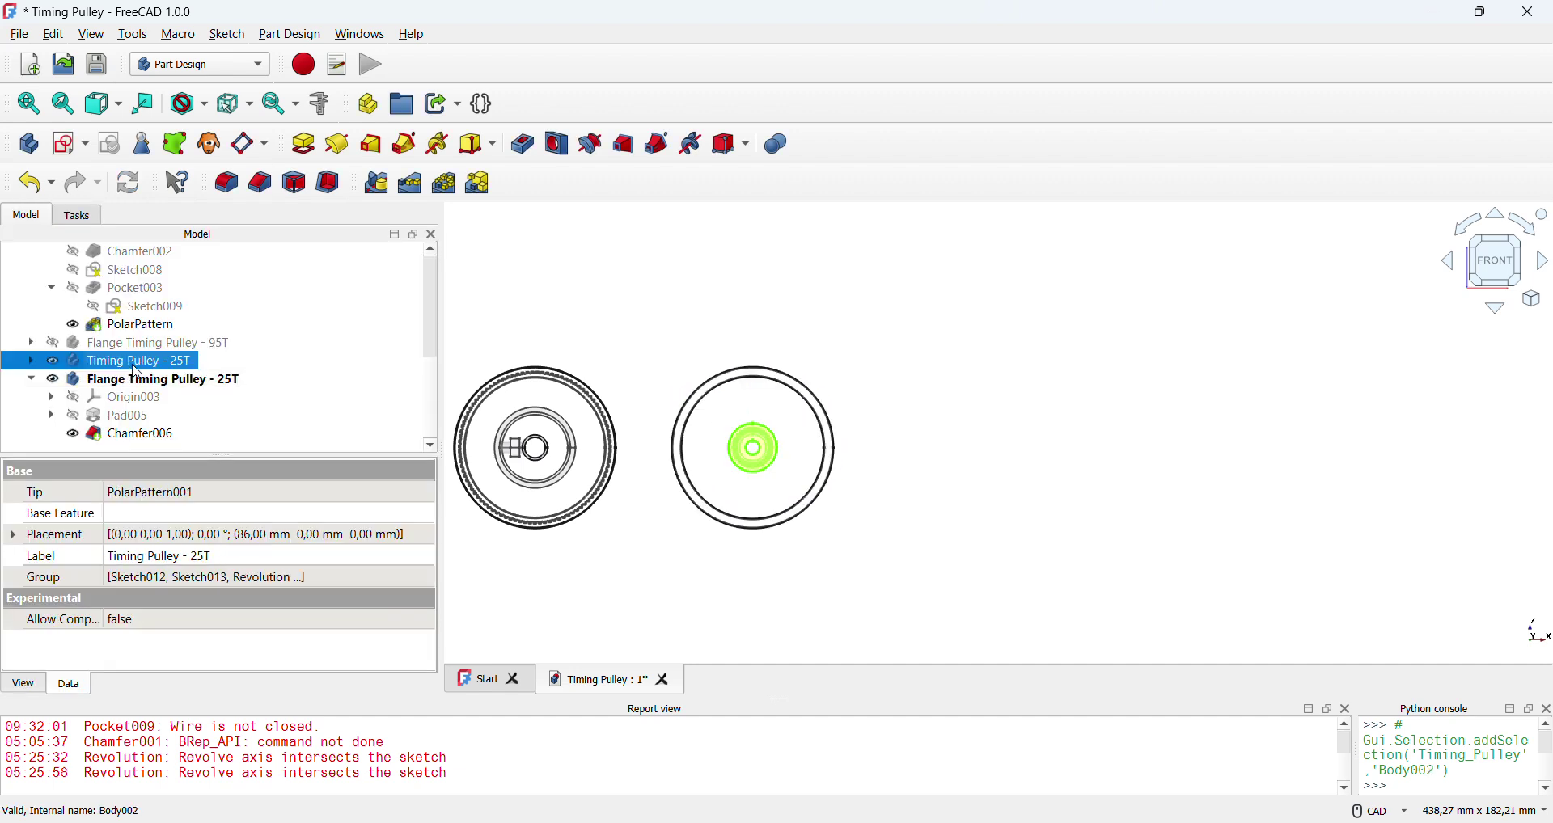
left_click(12, 536)
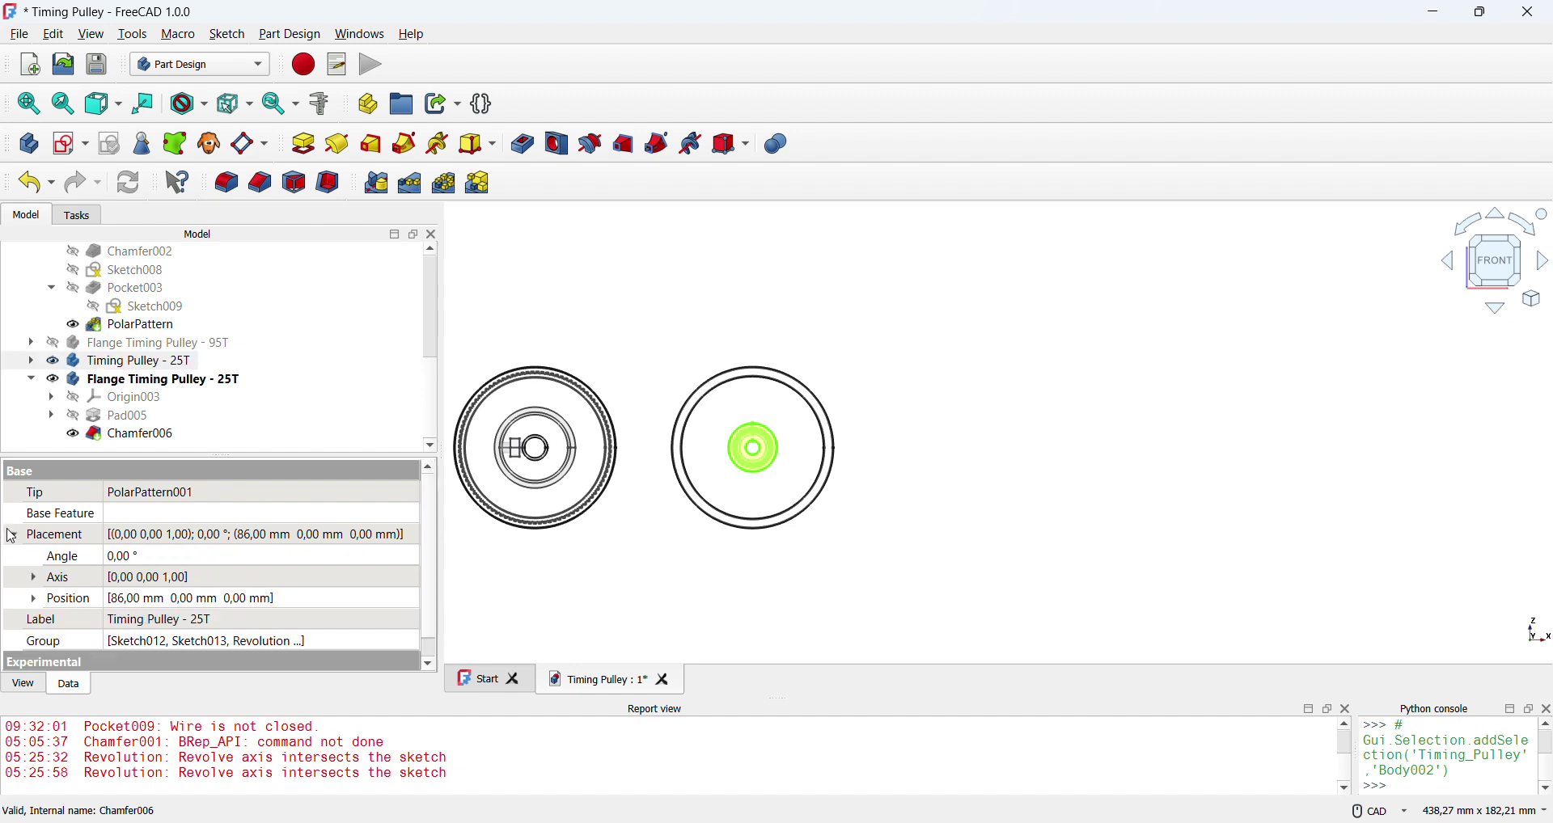
left_click(35, 599)
left_click(204, 620)
scroll(212, 620, "down", 1)
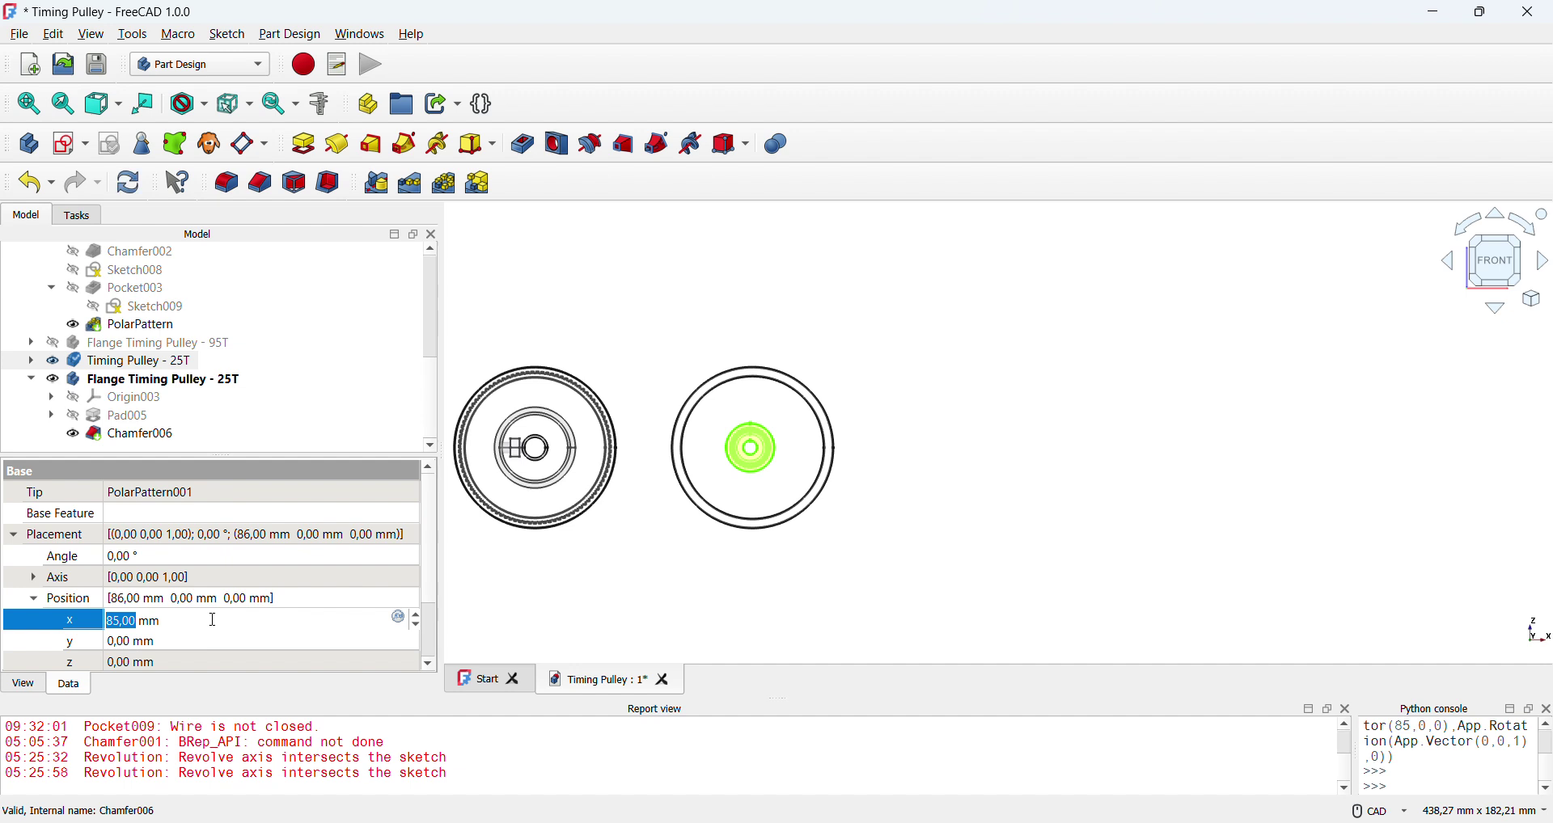
- Set the X position of the Flange Timing Pulley - 25T body to 85 mm
left_click(162, 437)
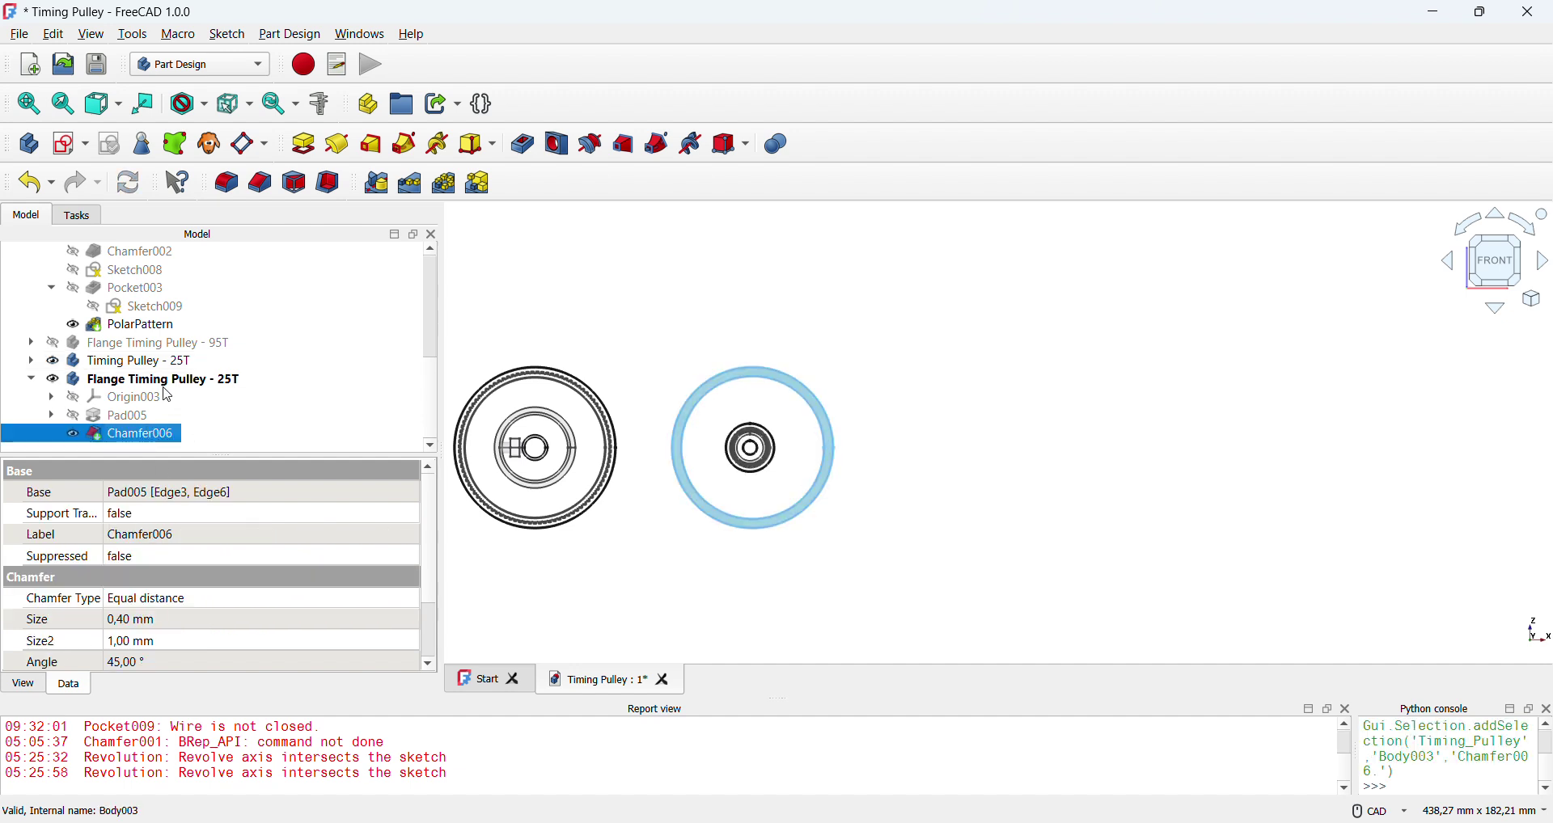
left_click(166, 380)
left_click(206, 622)
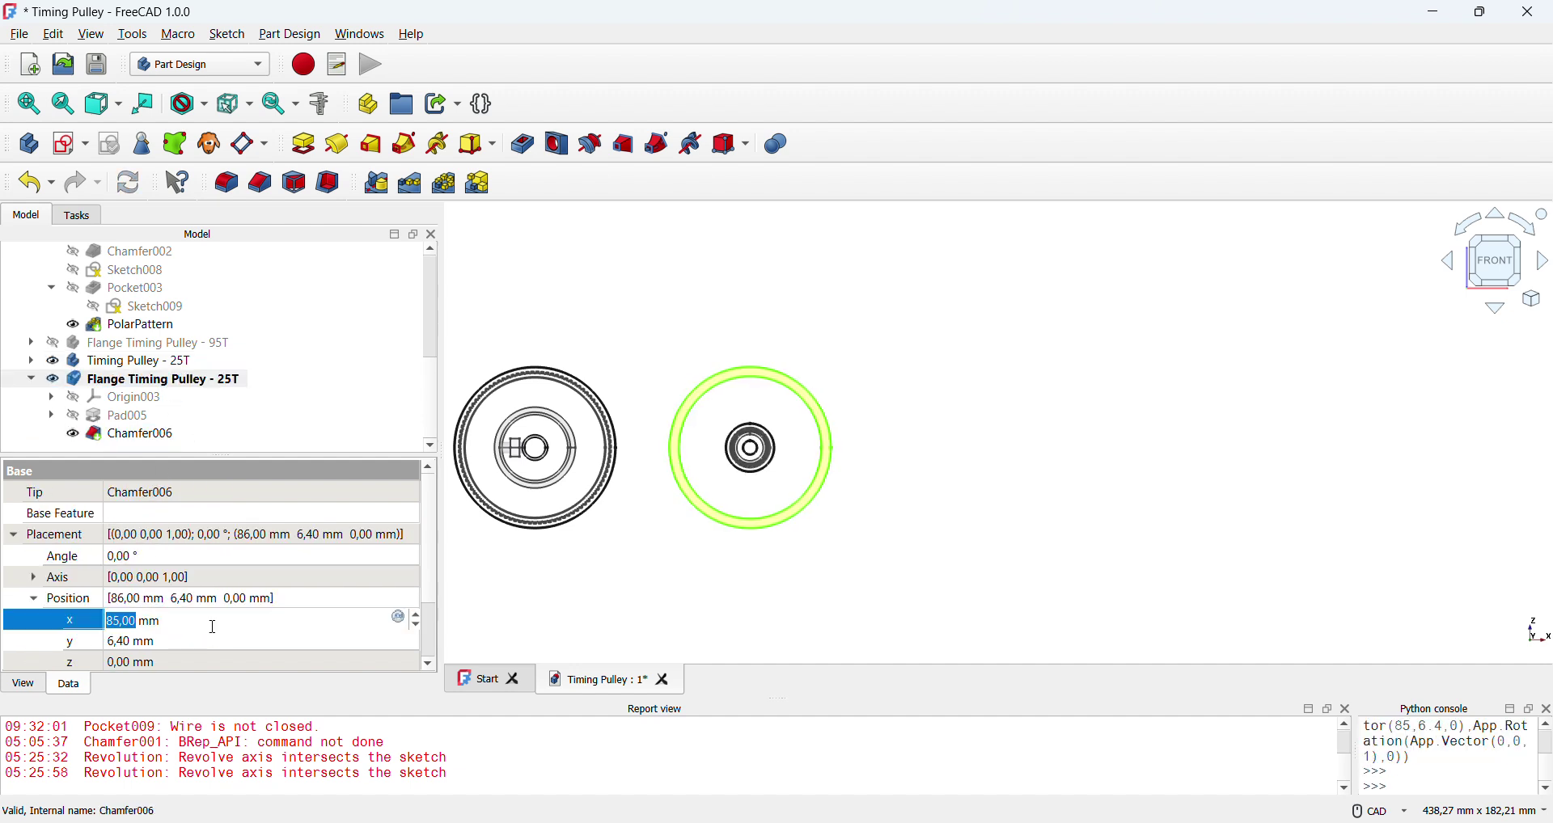
left_click(588, 599)
- Open the sketch of the 25T flange's pad for editing and turn the inner circle's diameter constraint into a reference
scroll(824, 494, "up", 5)
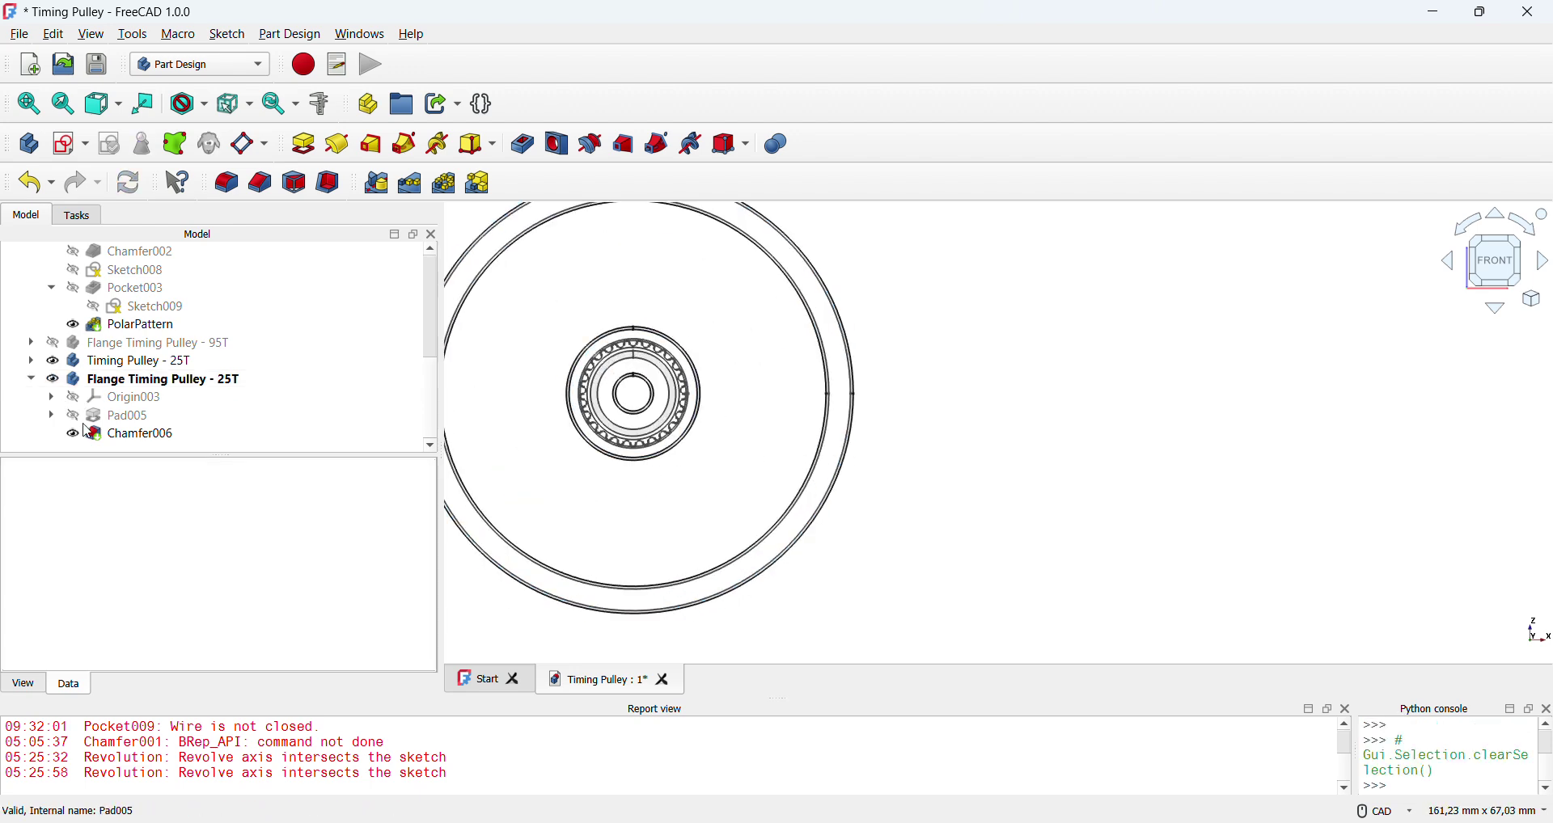
left_click(51, 416)
double_click(133, 434)
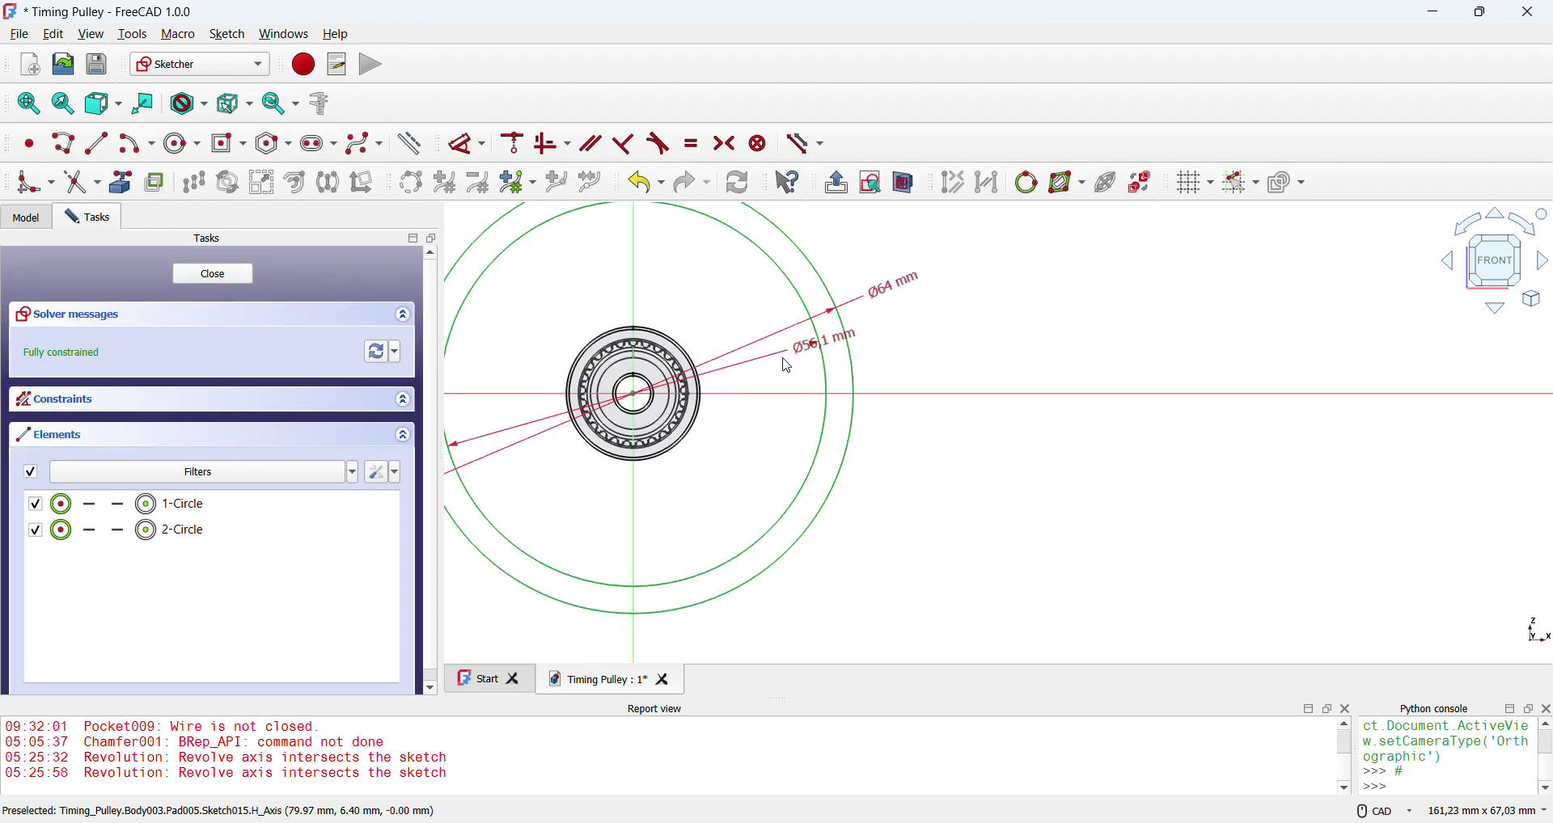
scroll(839, 388, "up", 3)
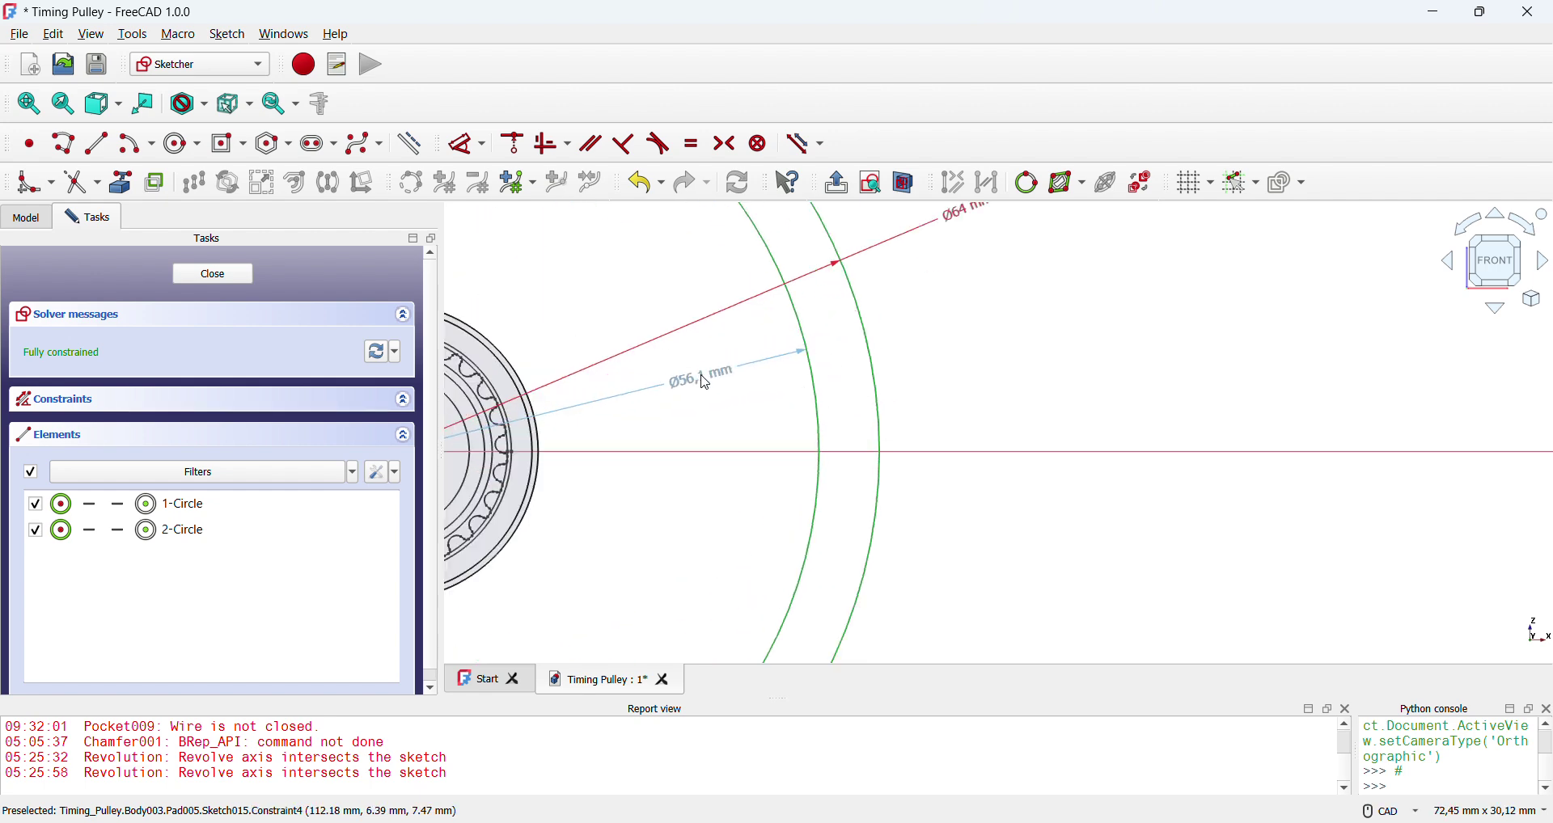
scroll(705, 383, "down", 3)
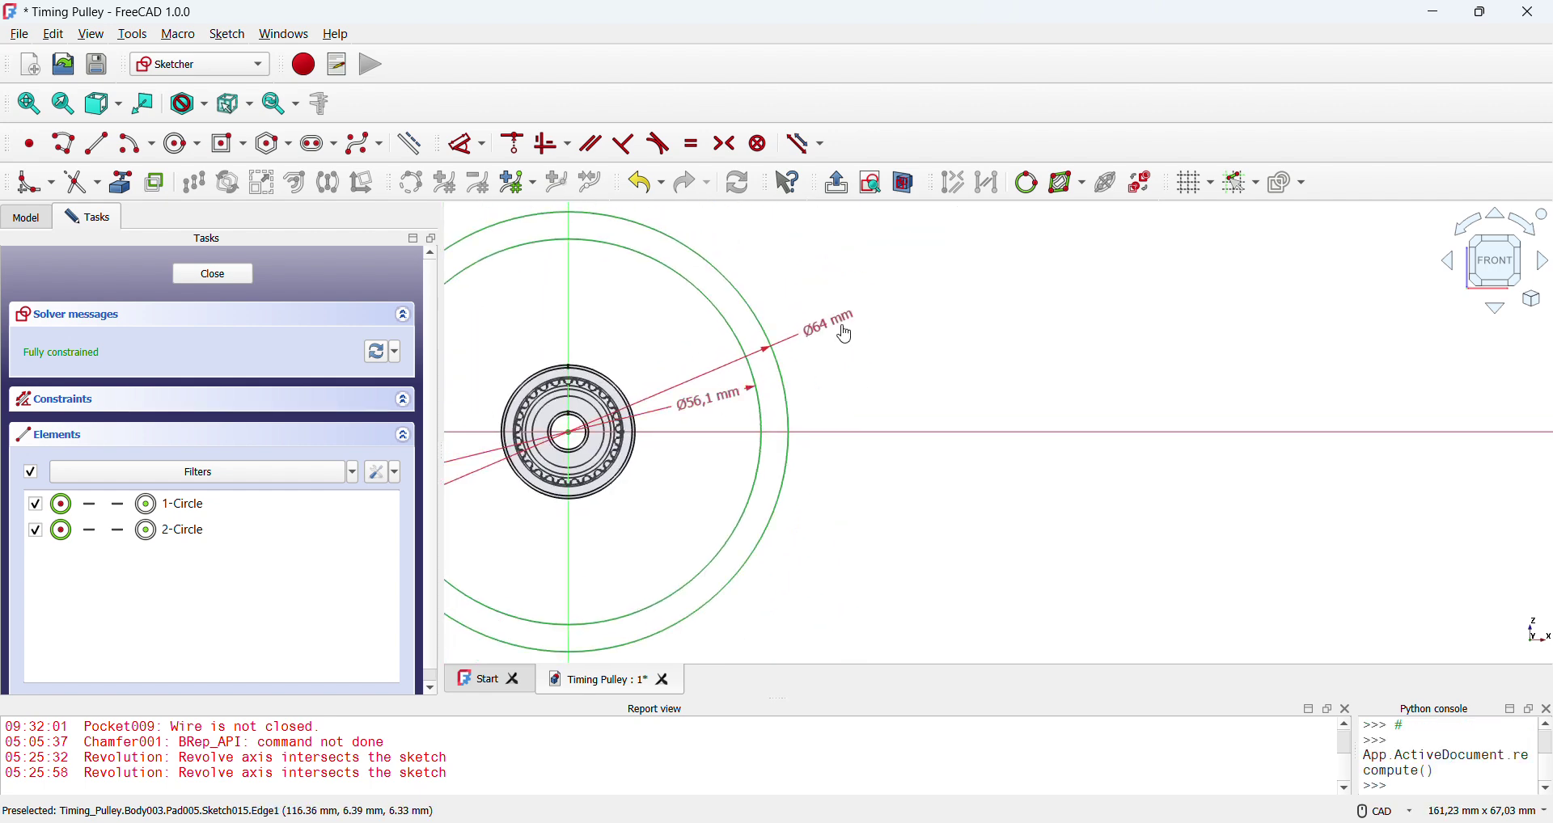
left_click(699, 405)
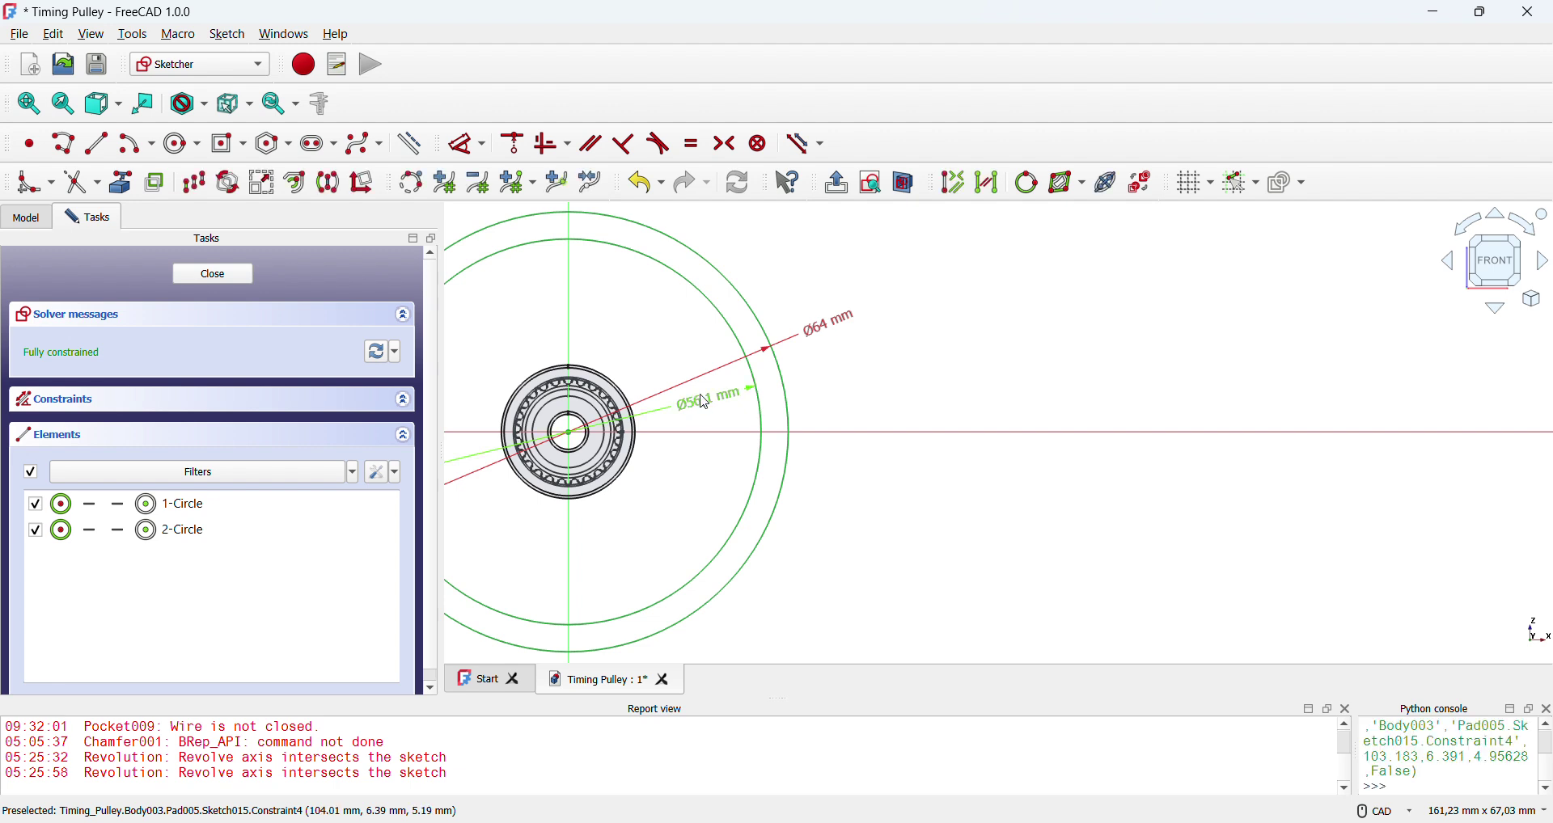
left_click(800, 149)
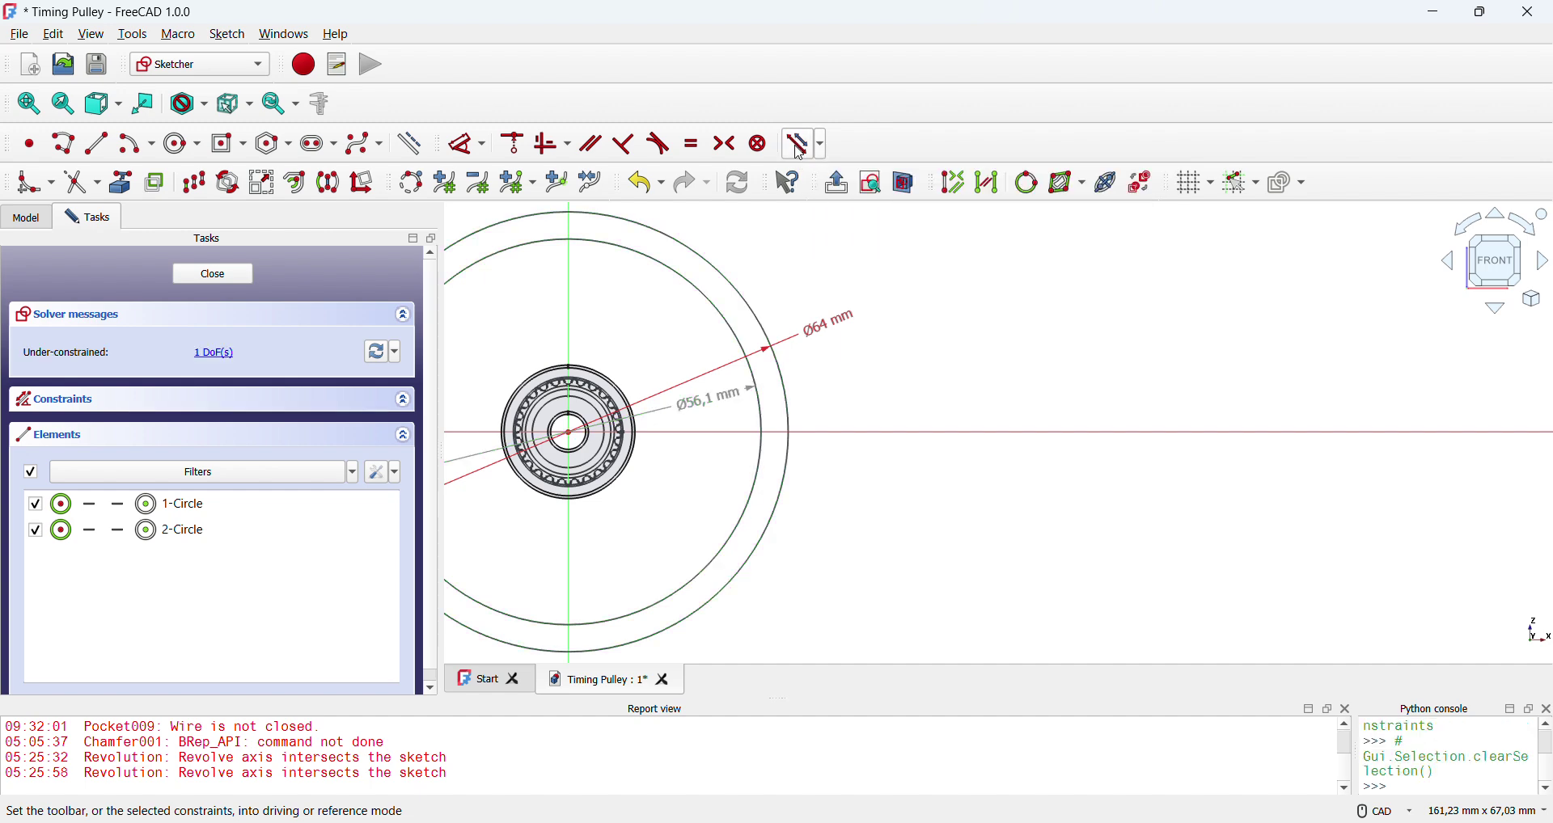
- Shrink the inner circle onto the small pulley's edge just inside the teeth and set its driving diameter to 13.52 mm
scroll(721, 437, "up", 6)
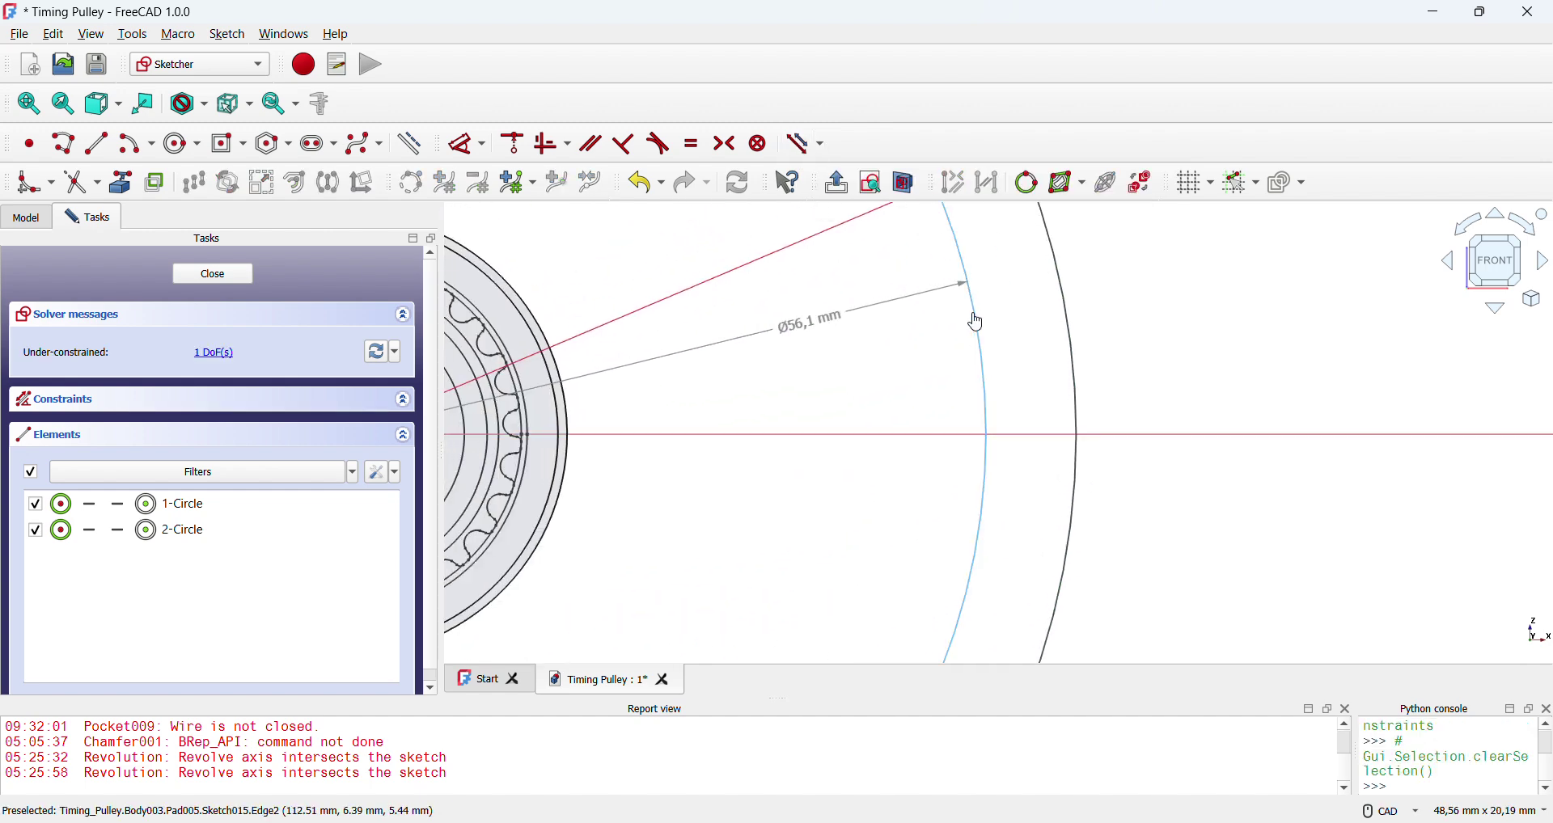
mouse_move(972, 318)
left_mouse_down()
mouse_move(615, 389)
mouse_move(590, 409)
left_mouse_up()
middle_click_drag(591, 409, 951, 394)
scroll(954, 400, "up", 4)
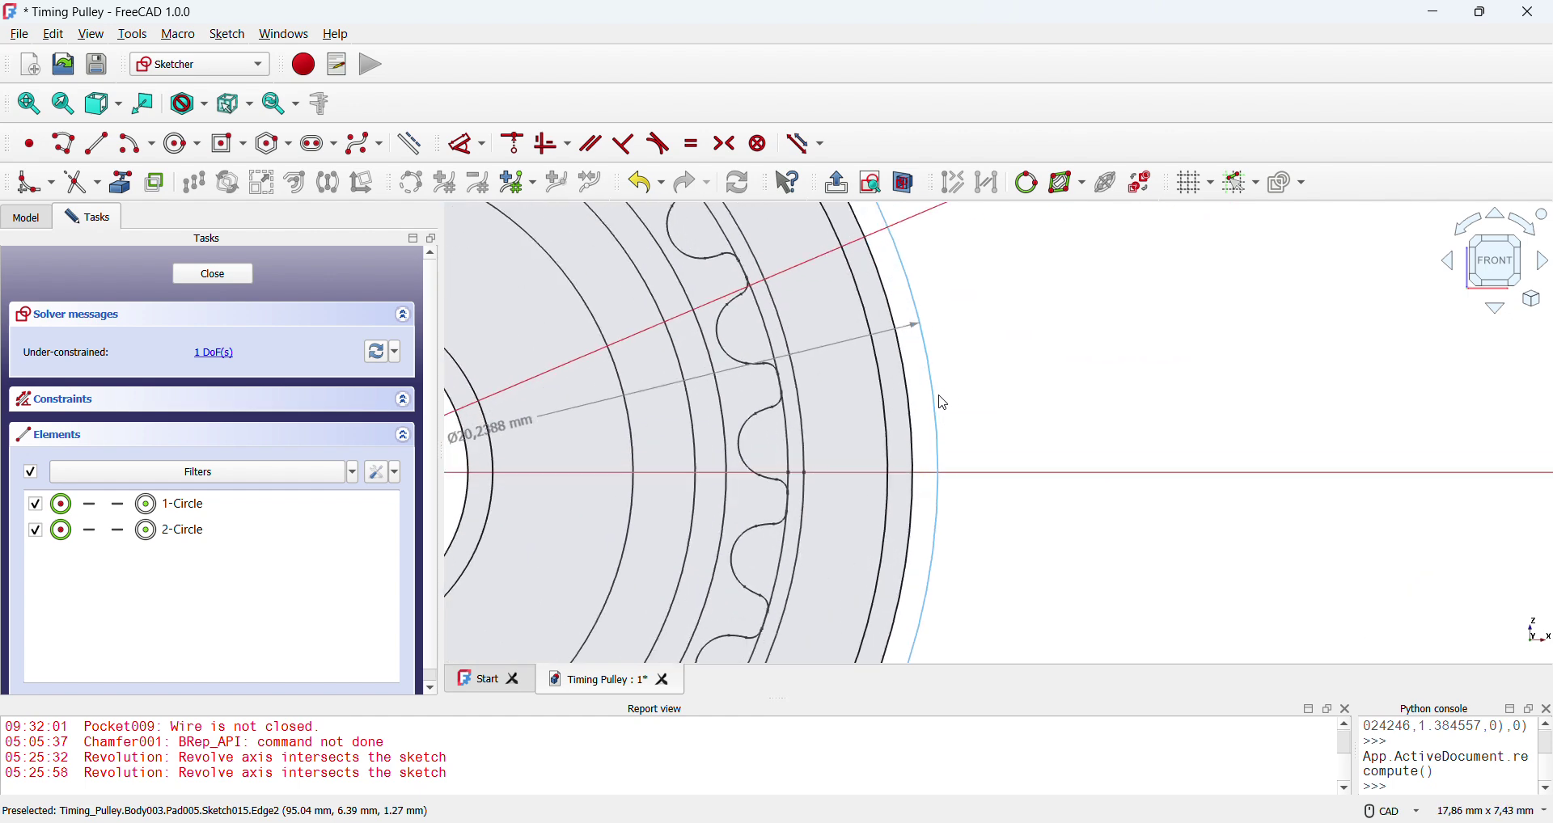
left_click_drag(938, 395, 727, 408)
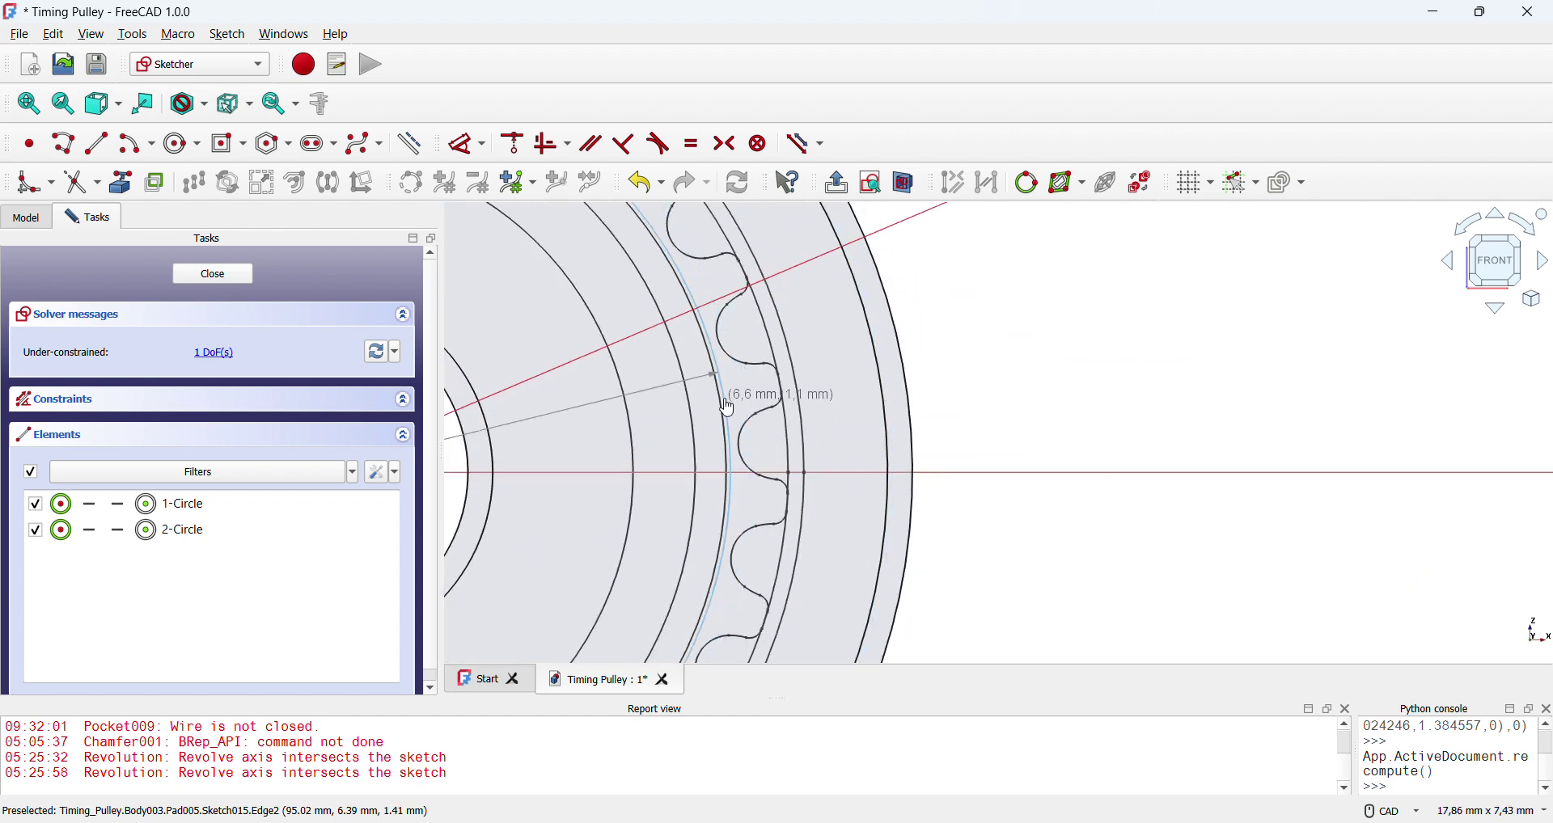
middle_click_drag(723, 397, 1040, 393)
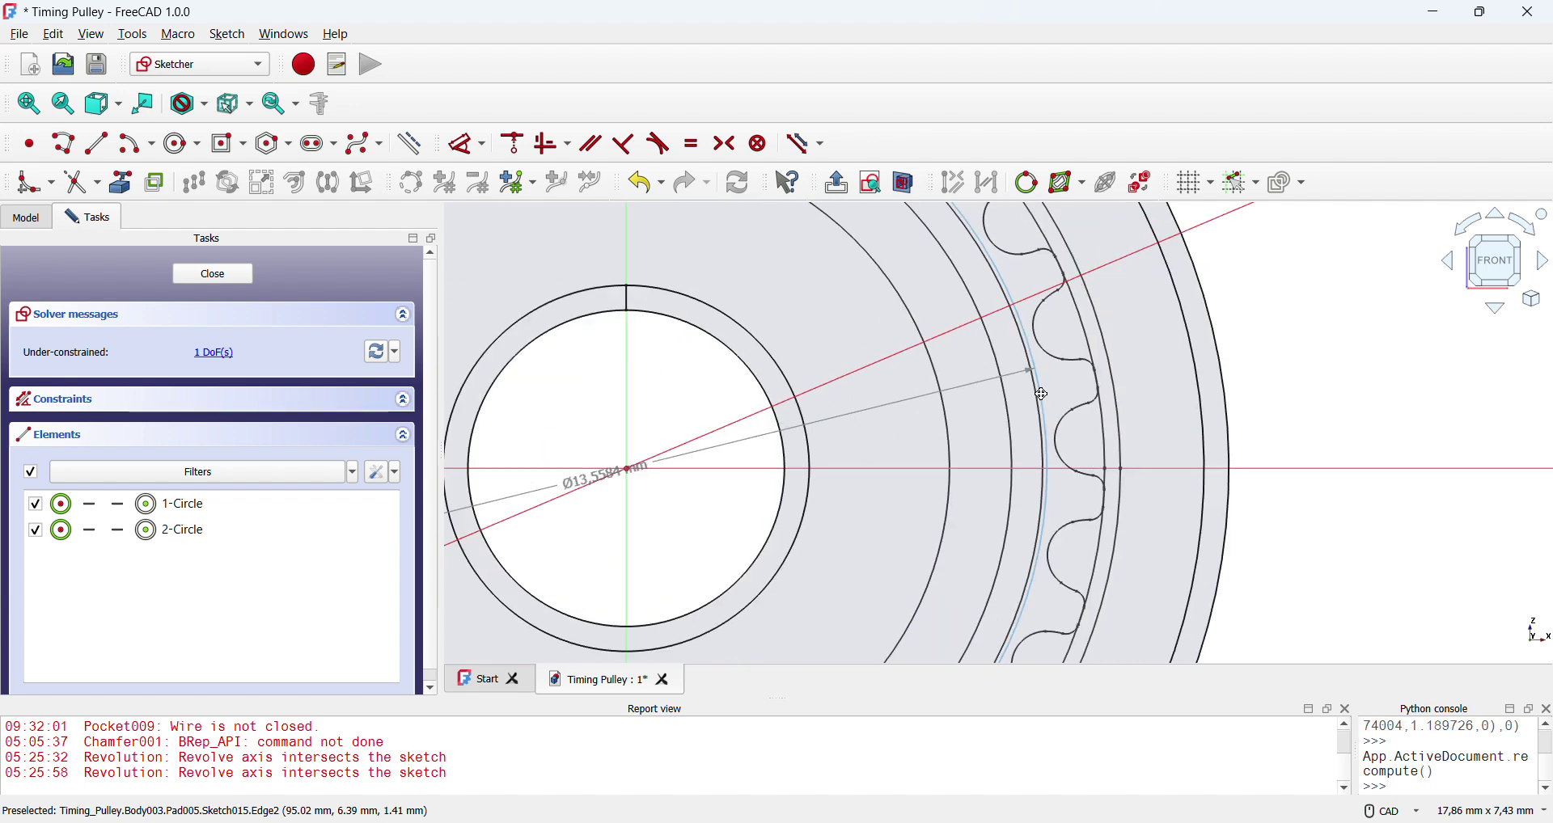
scroll(925, 404, "up", 7)
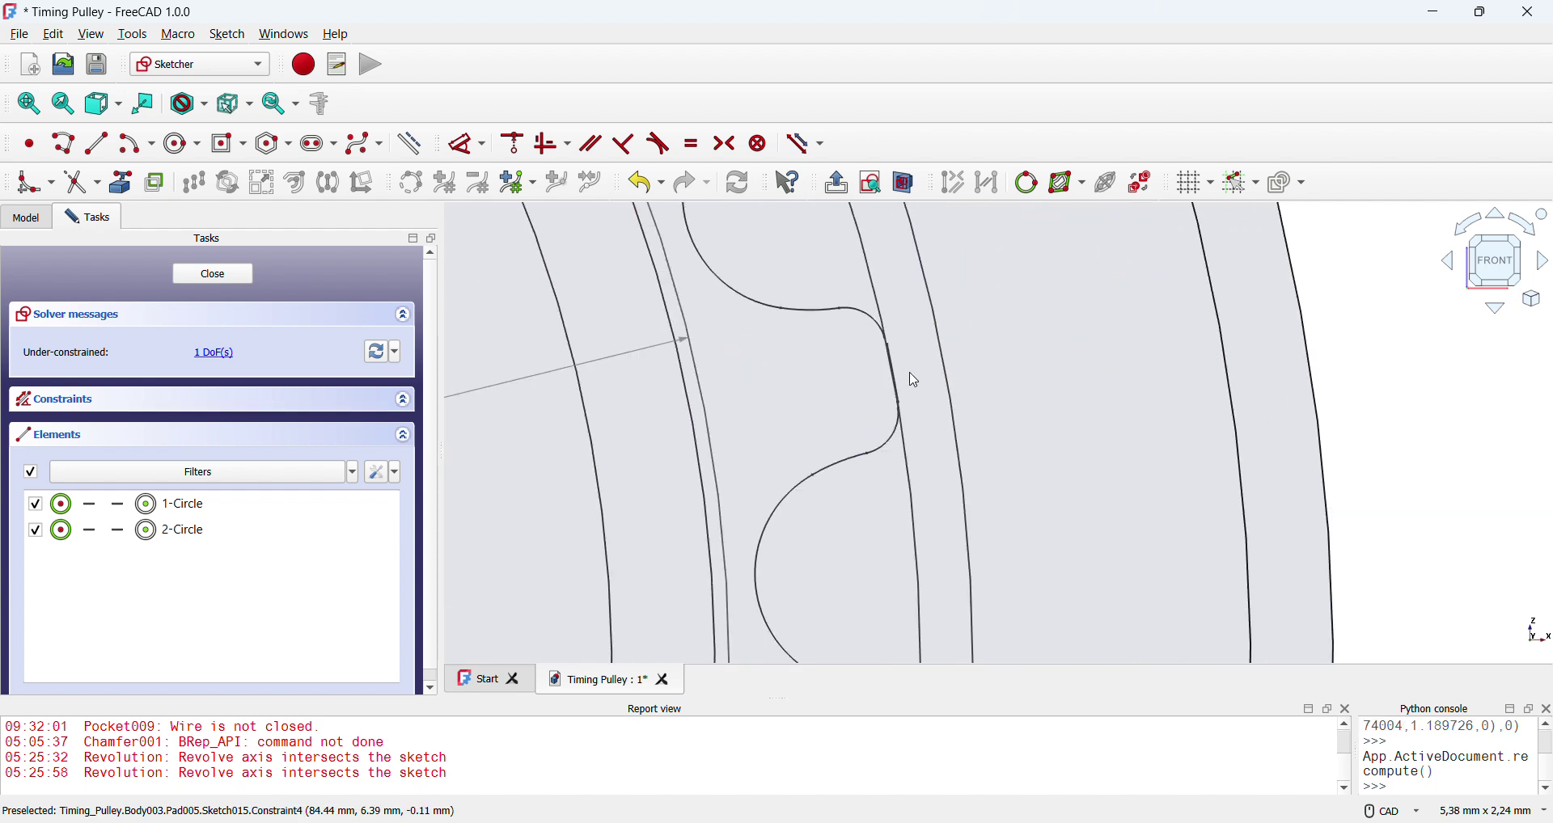
scroll(714, 395, "up", 1)
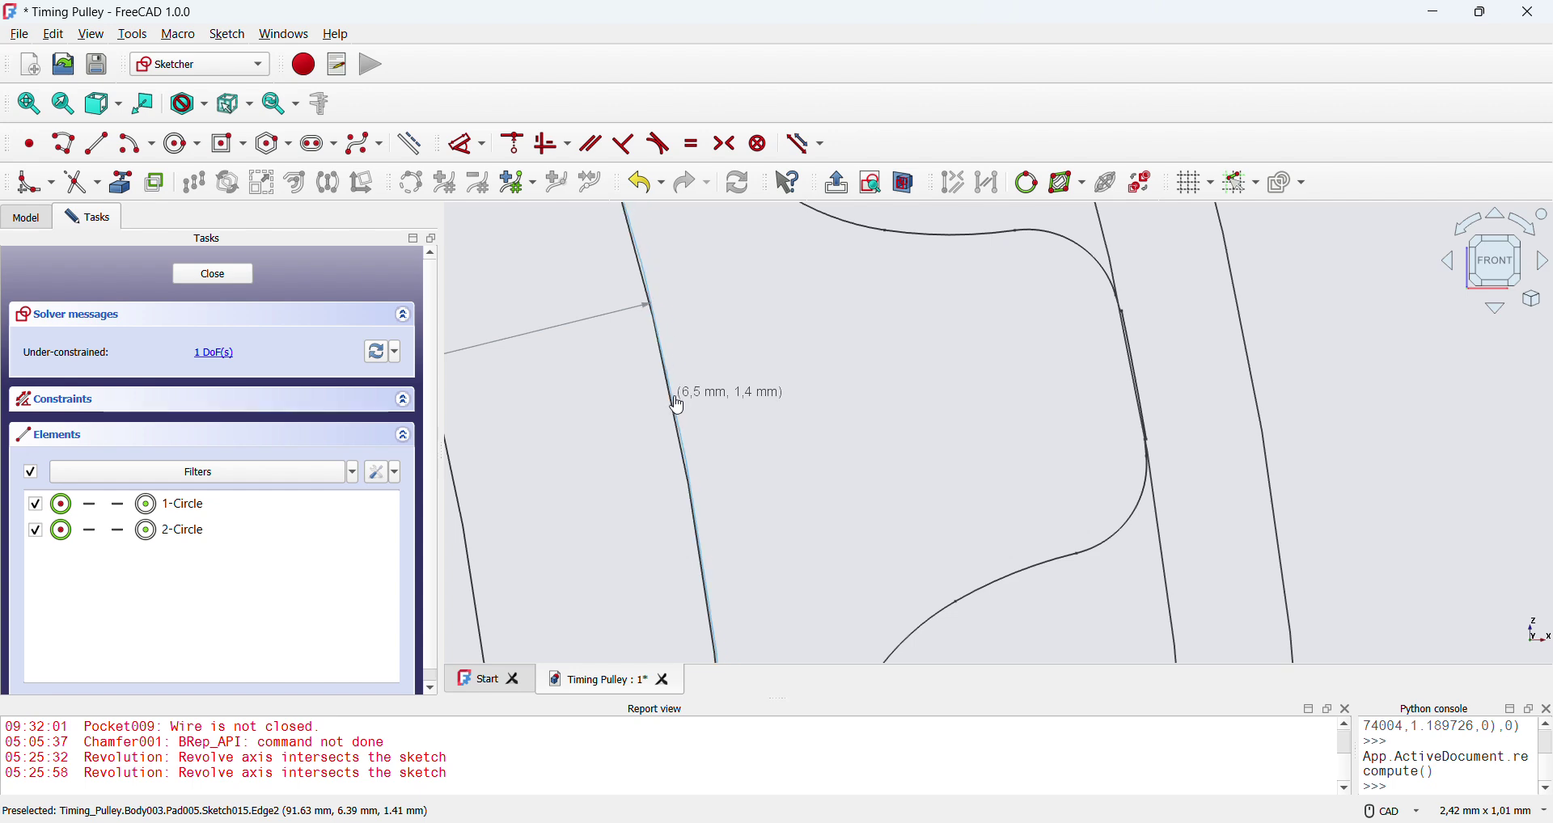
scroll(572, 405, "down", 8)
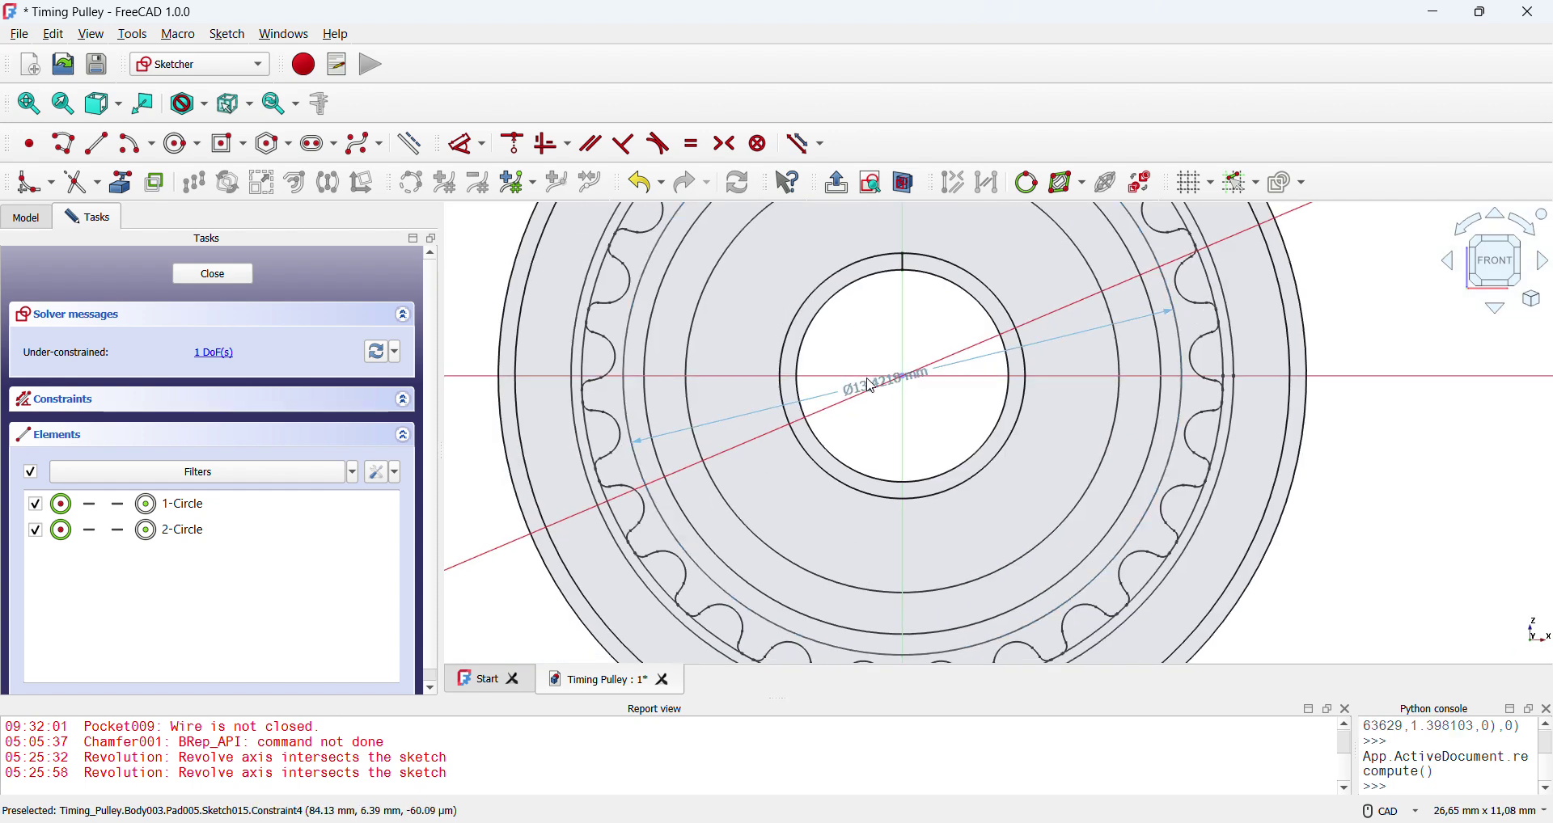
left_click(851, 386)
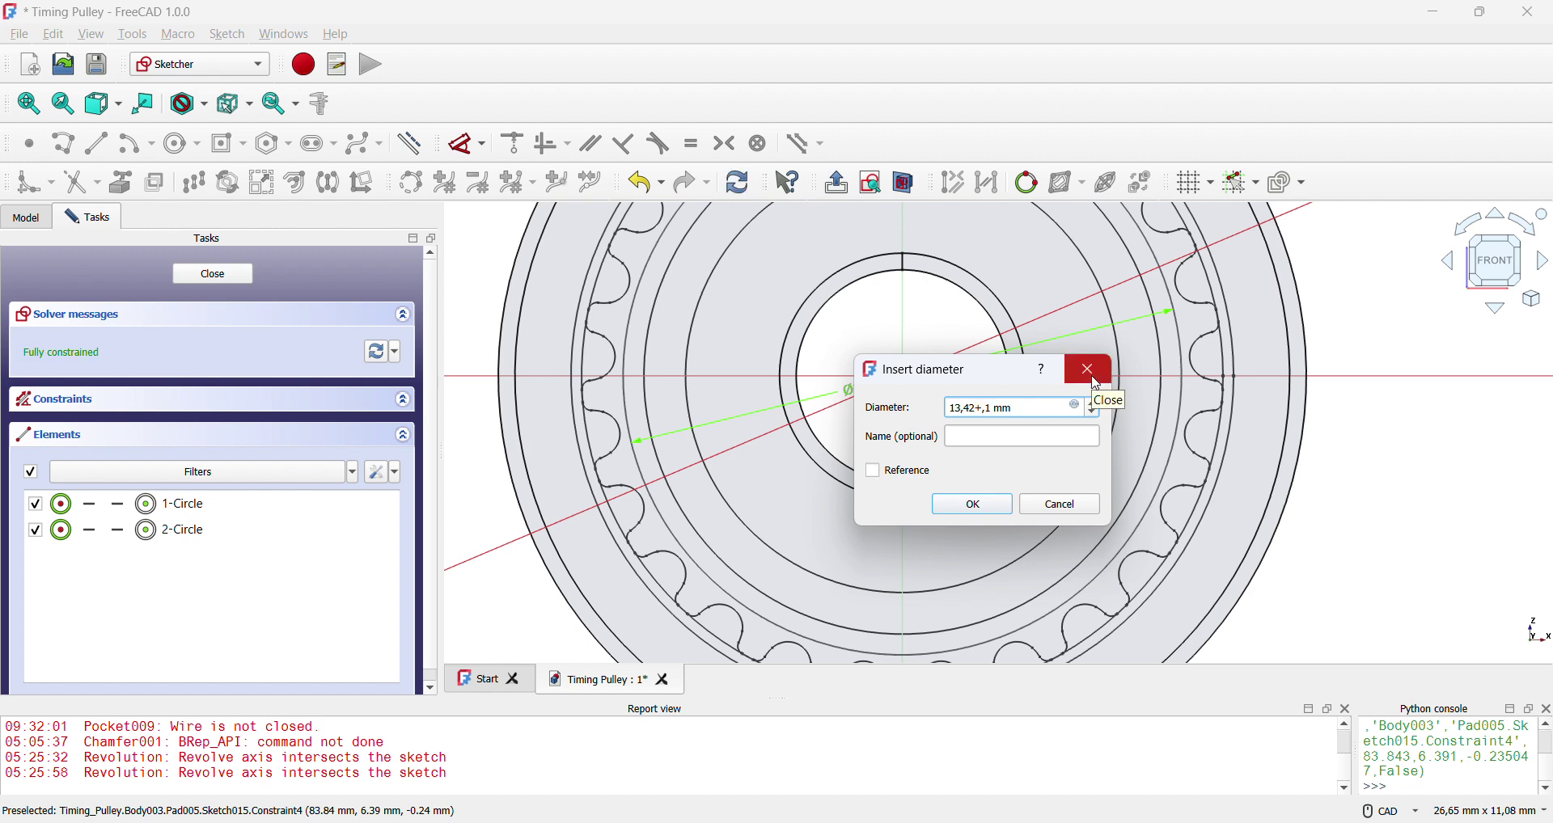
left_click(1096, 382)
- Delete the outer circle's diameter constraint and shrink that circle onto the outer rim of the small pulley
scroll(817, 565, "down", 3)
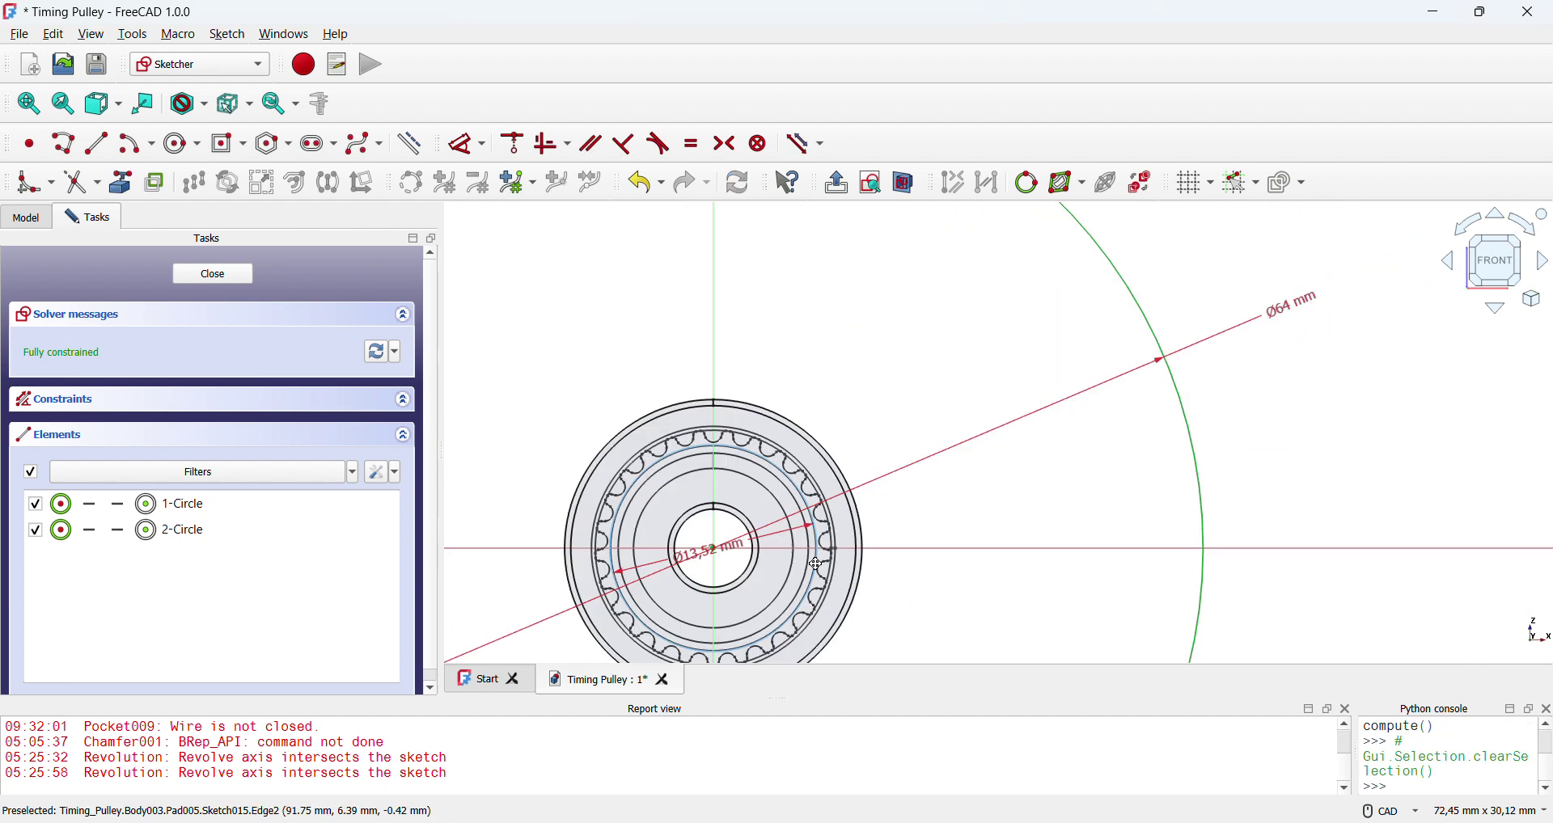
left_click(1143, 344)
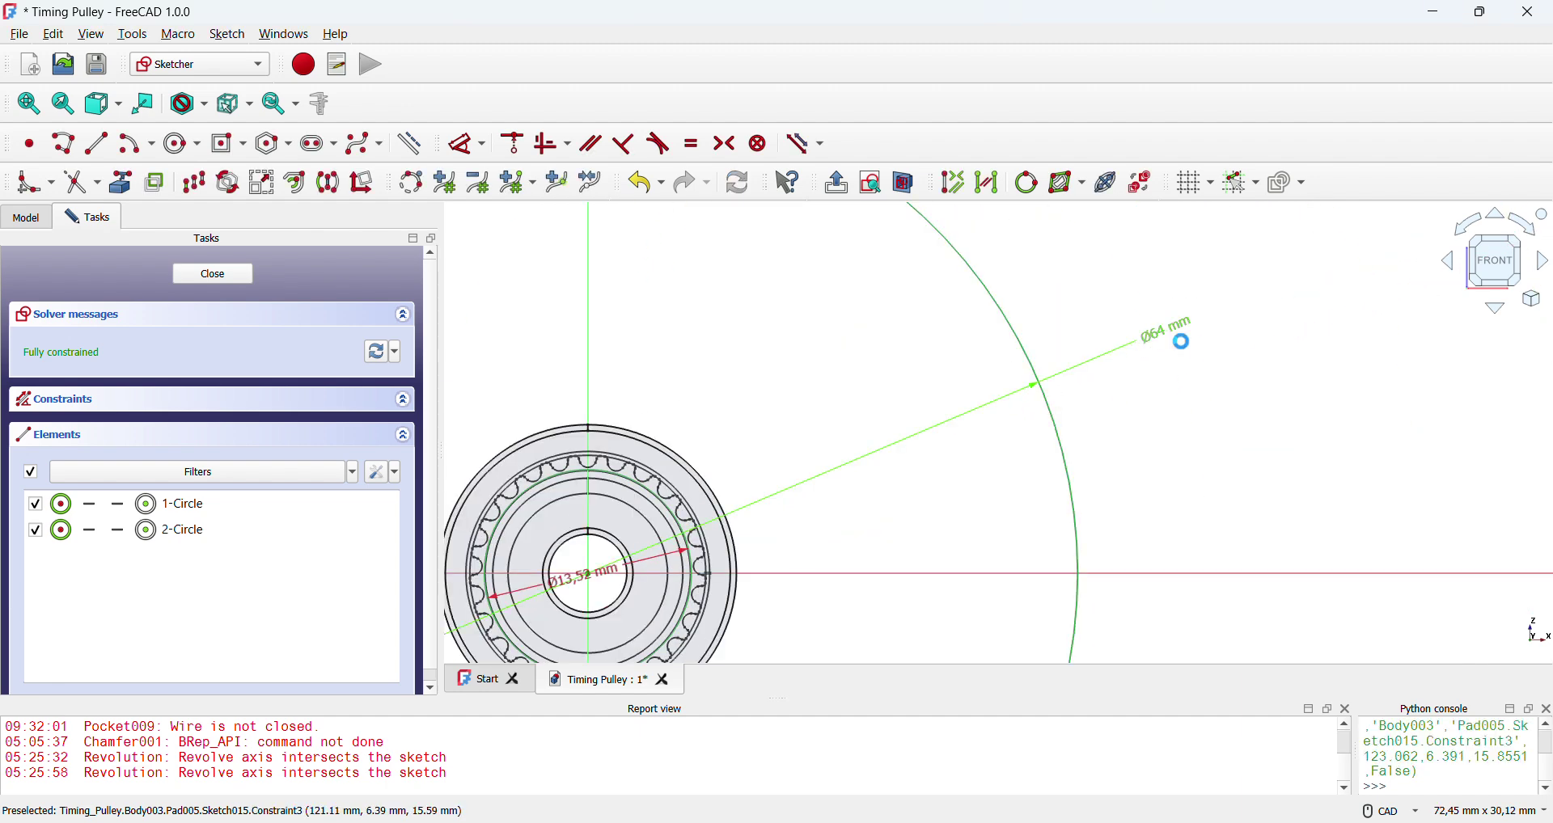
key("Delete")
left_click_drag(1029, 350, 687, 457)
middle_click_drag(688, 458, 929, 288)
scroll(929, 288, "up", 8)
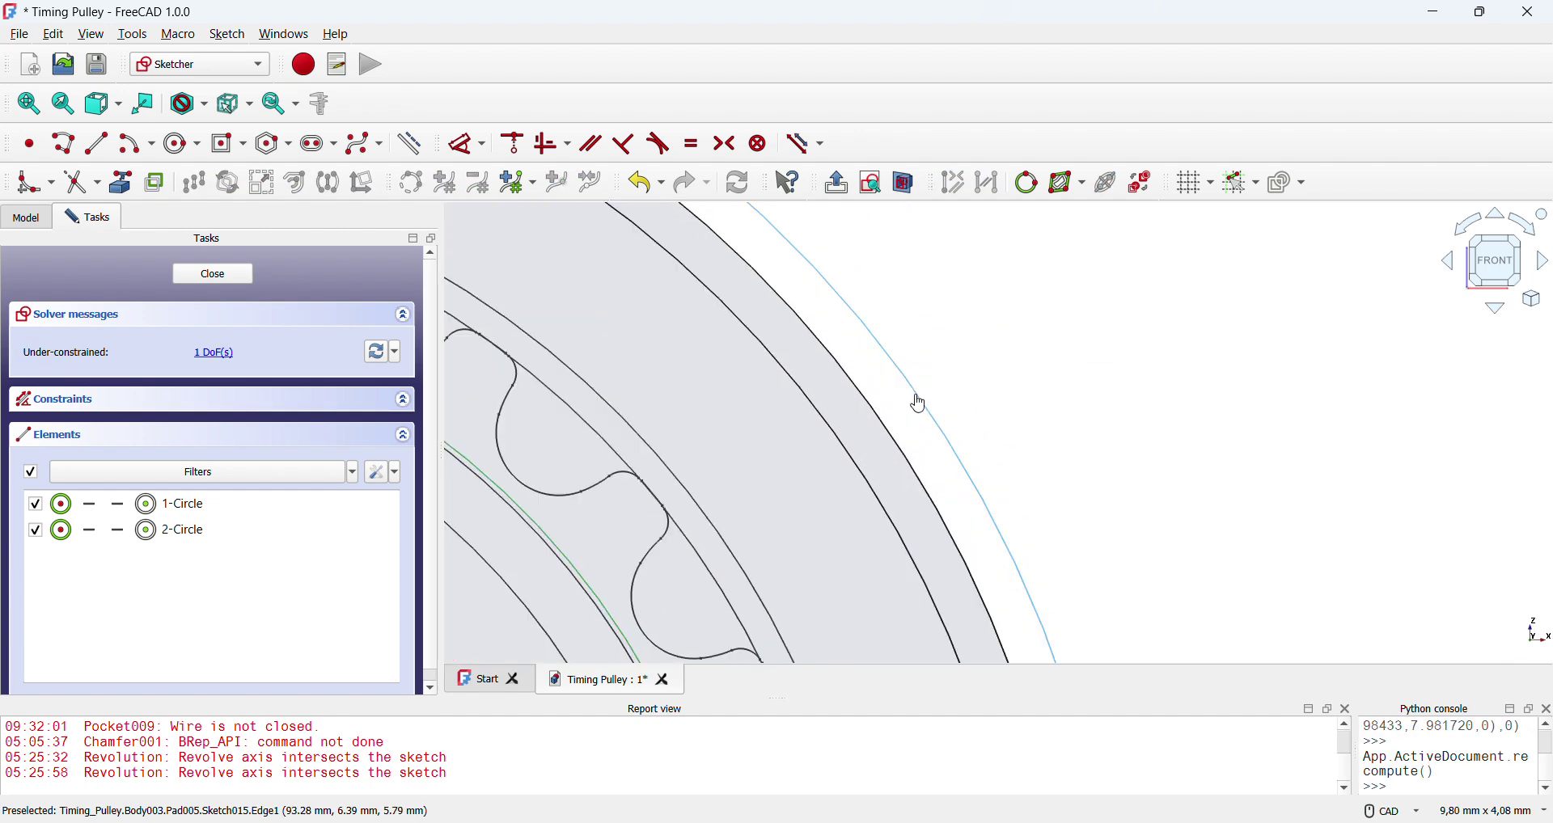
left_click_drag(900, 414, 885, 422)
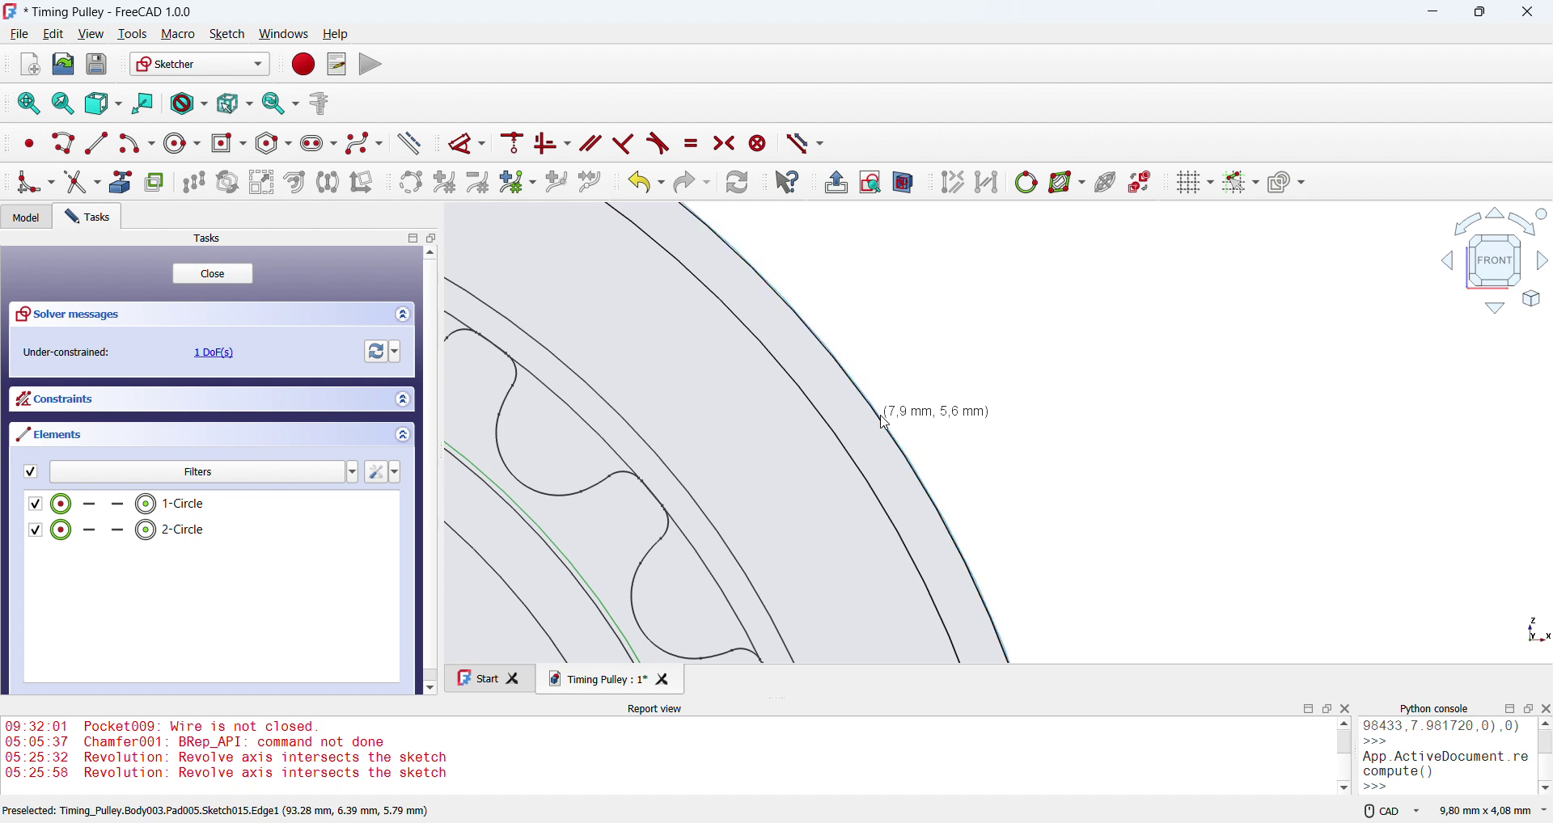
- Constrain the outer circle's diameter to 19.42 mm and close the flange sketch
left_click(886, 424)
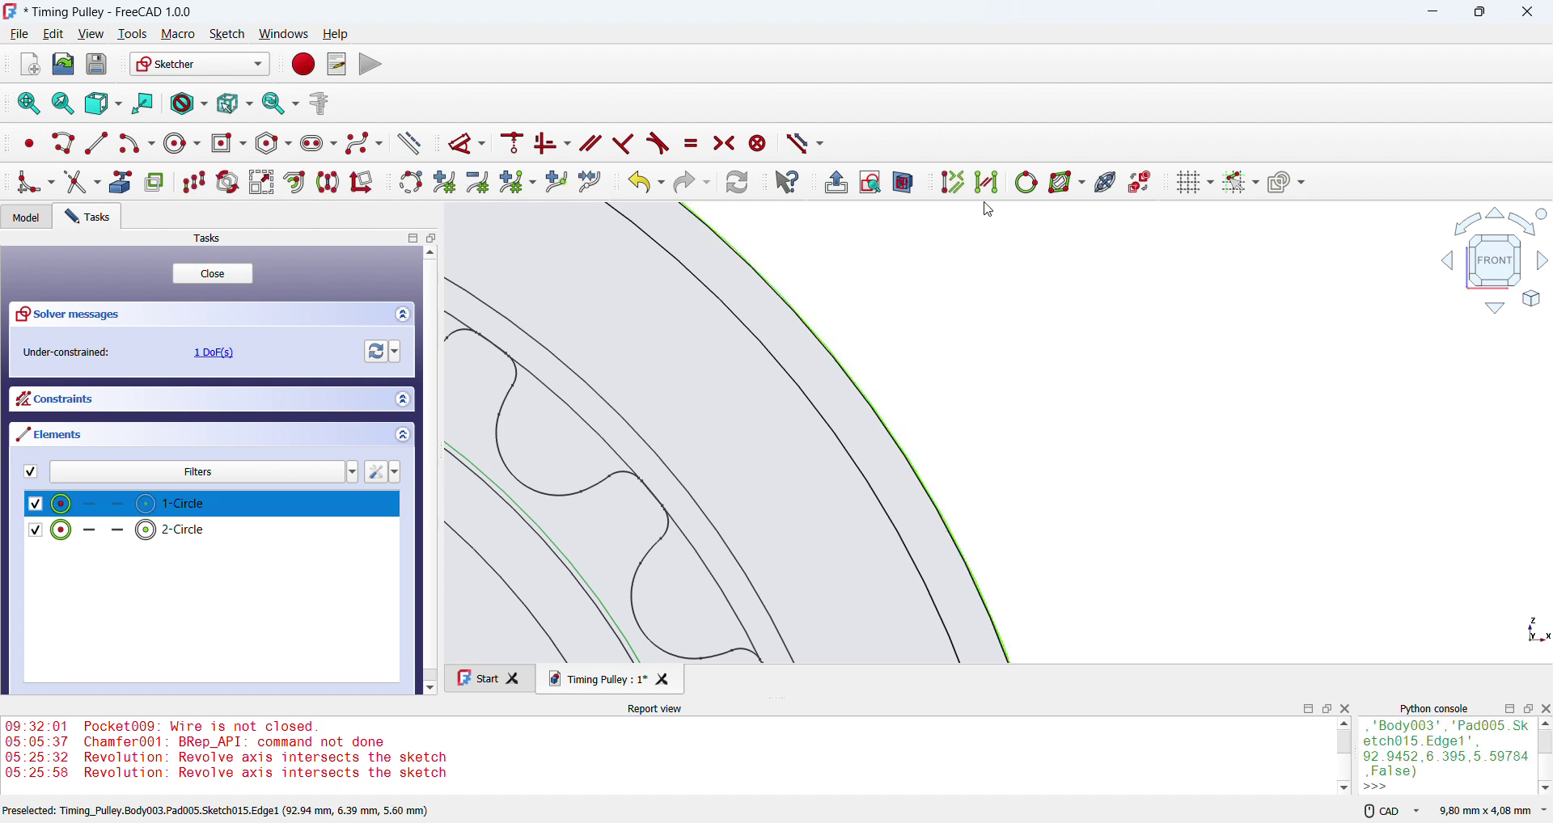
left_click(468, 144)
left_click(1064, 351)
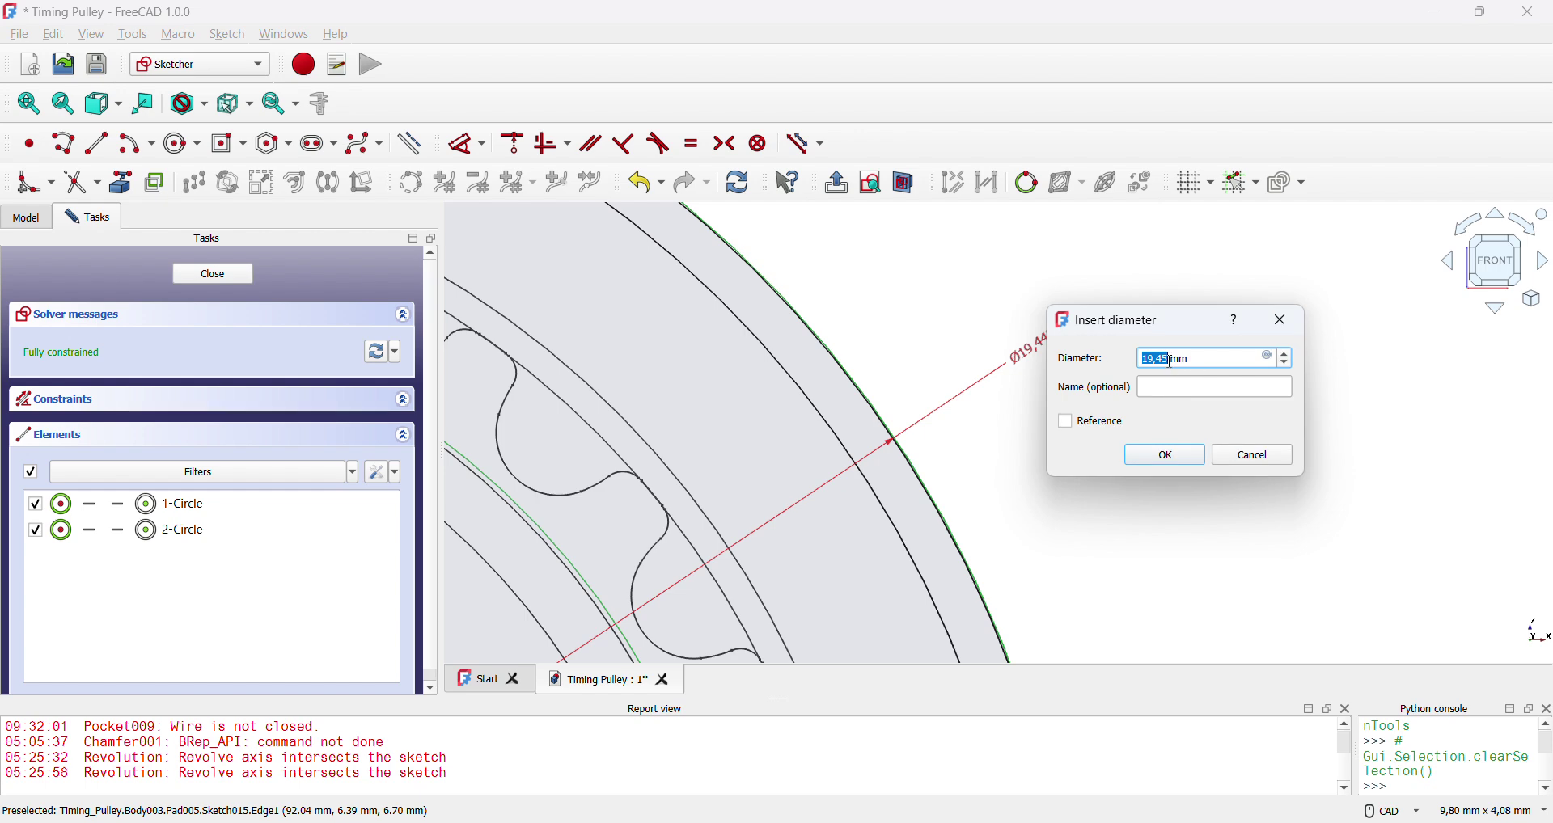
left_click(1166, 455)
scroll(1060, 465, "down", 3)
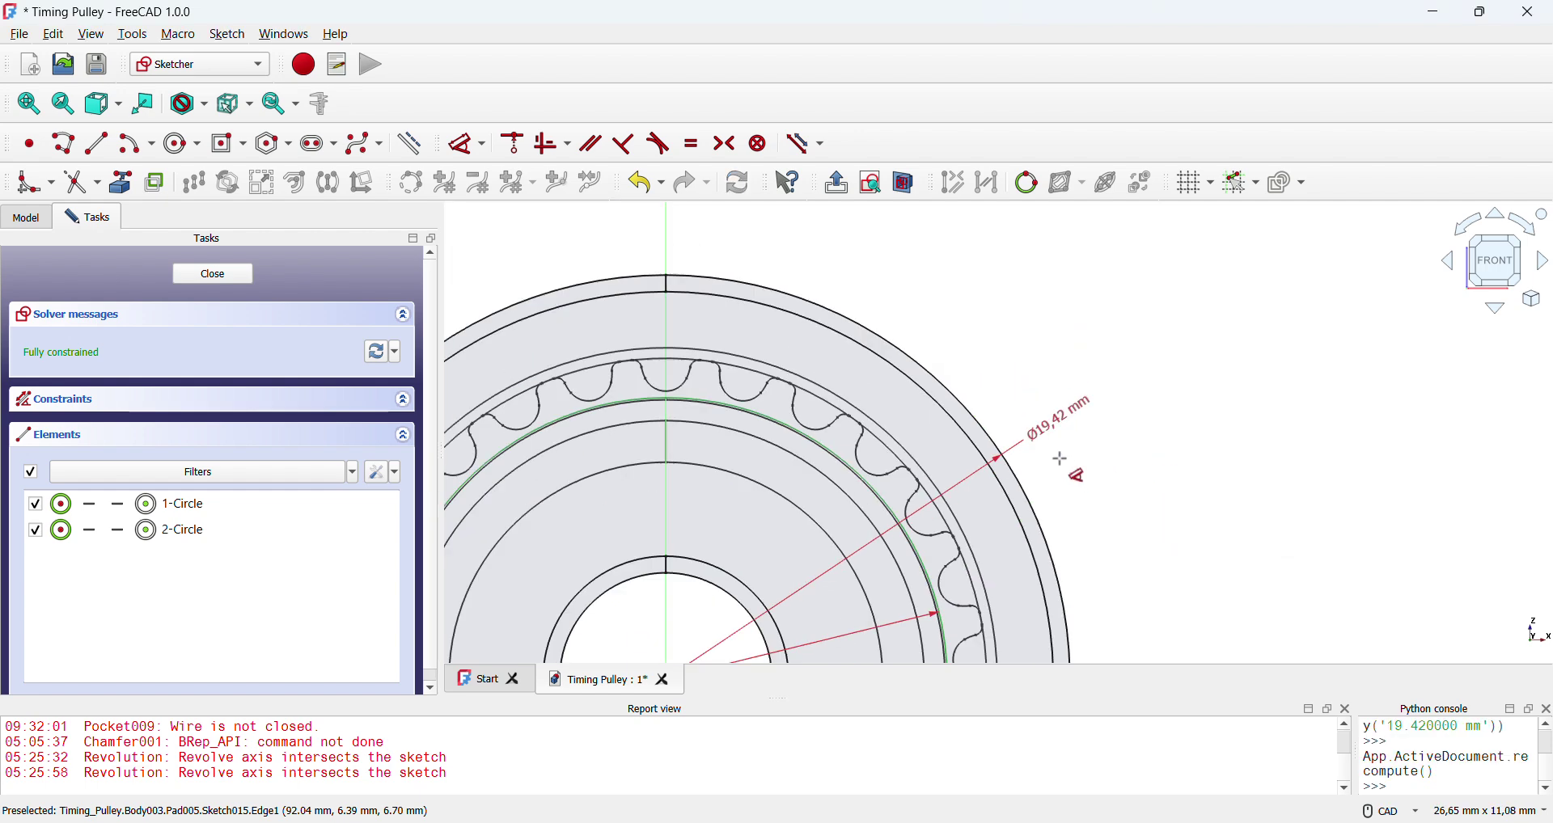
left_click(233, 282)
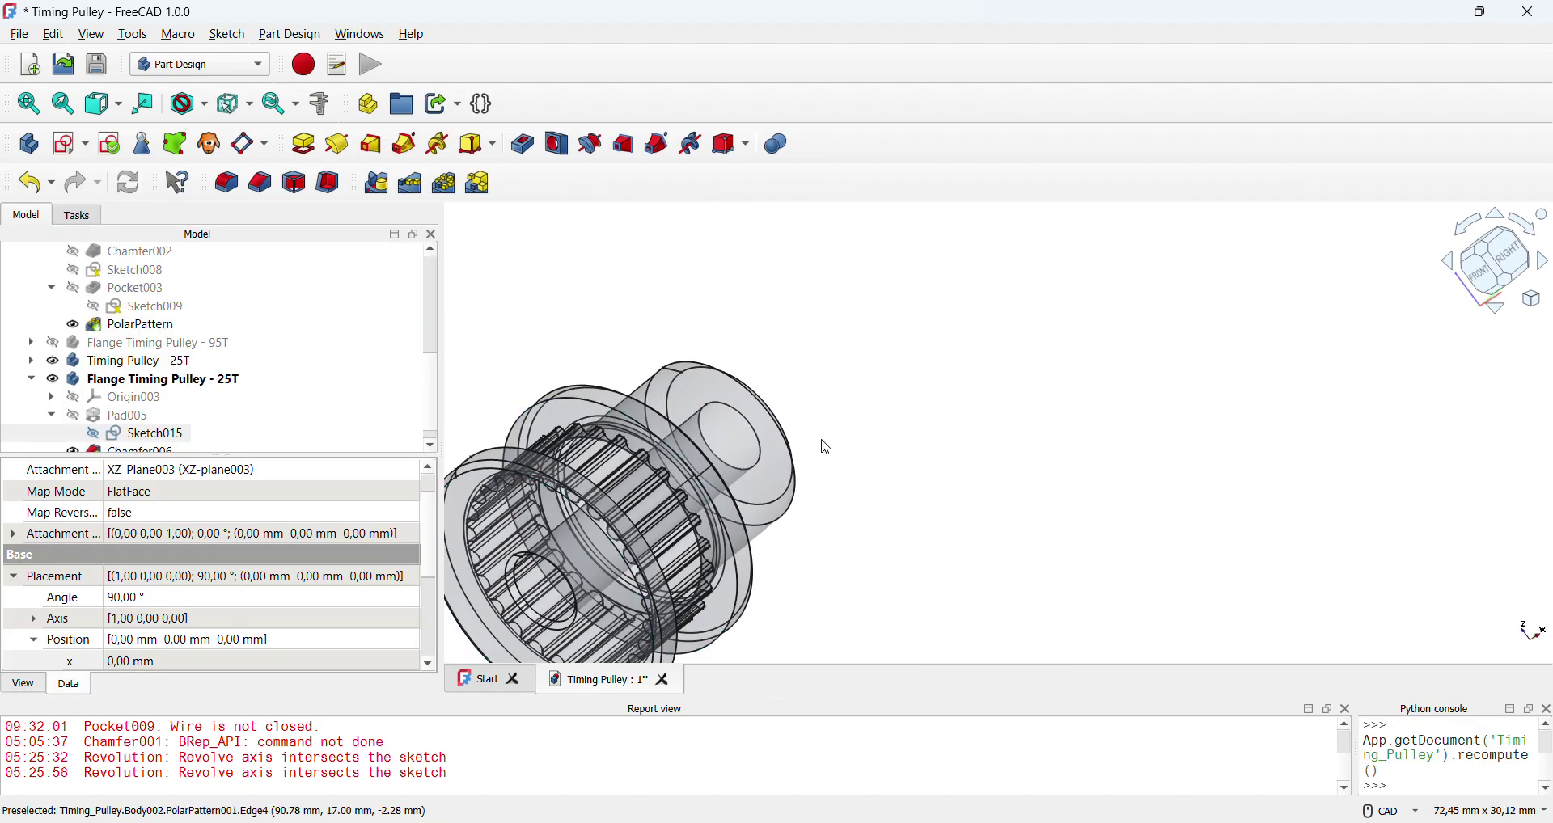
- Start a new sketch on the XY plane of the Flange Timing Pulley - 25T body
middle_click_drag(805, 440, 704, 441)
scroll(828, 414, "up", 4)
mouse_move(839, 415)
middle_mouse_down()
mouse_move(717, 430)
mouse_move(711, 408)
mouse_move(808, 413)
mouse_move(758, 430)
mouse_move(866, 421)
mouse_move(1074, 443)
mouse_move(1089, 415)
middle_mouse_up()
scroll(1088, 415, "down", 6)
left_click(681, 402)
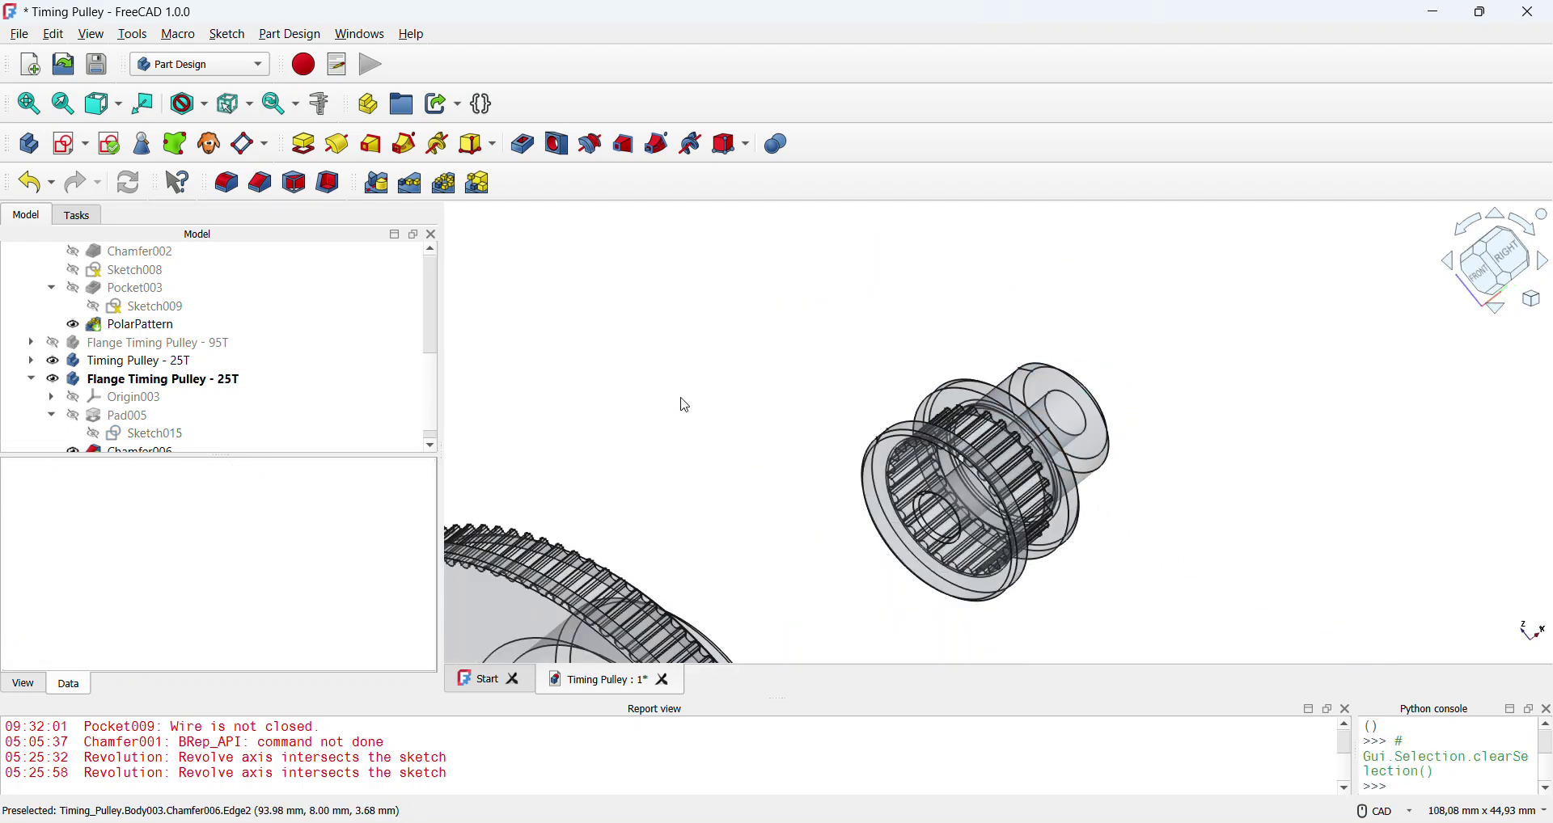
key("2")
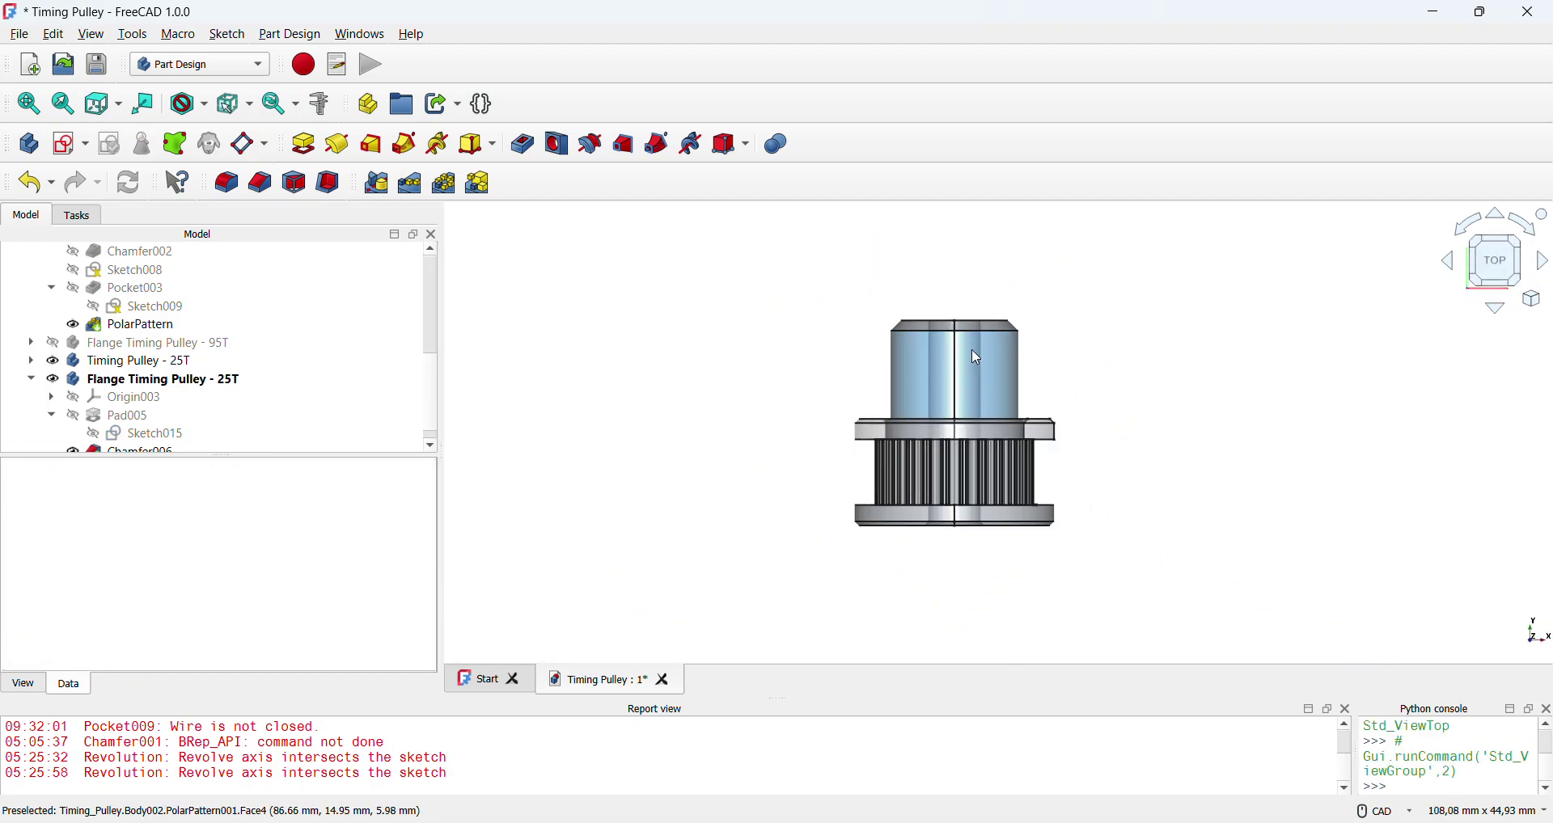
scroll(972, 353, "up", 5)
mouse_move(1102, 356)
middle_mouse_down()
mouse_move(1021, 447)
mouse_move(1120, 346)
middle_mouse_up()
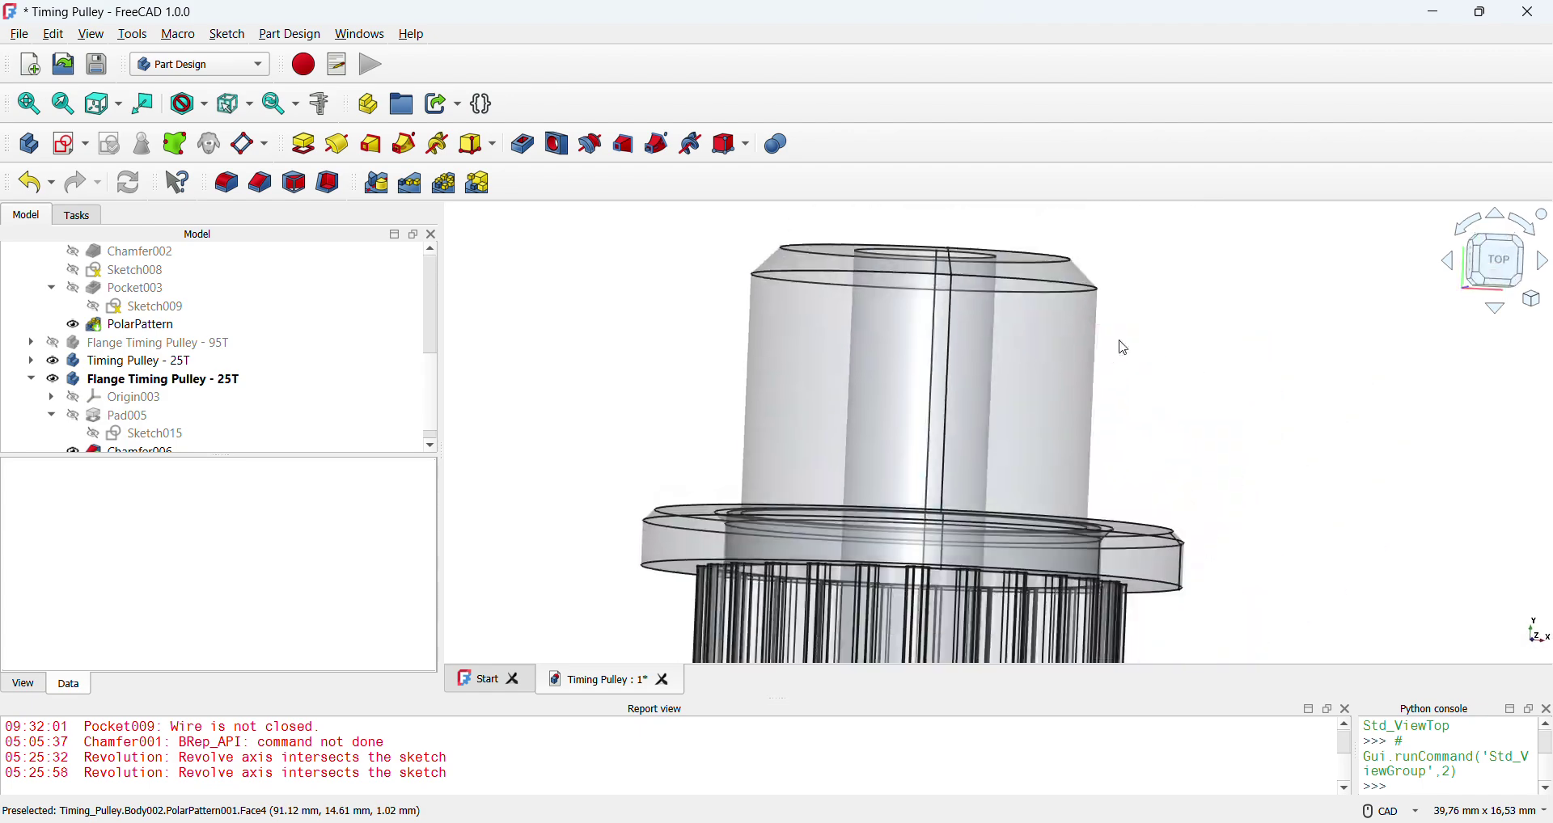
left_click(71, 144)
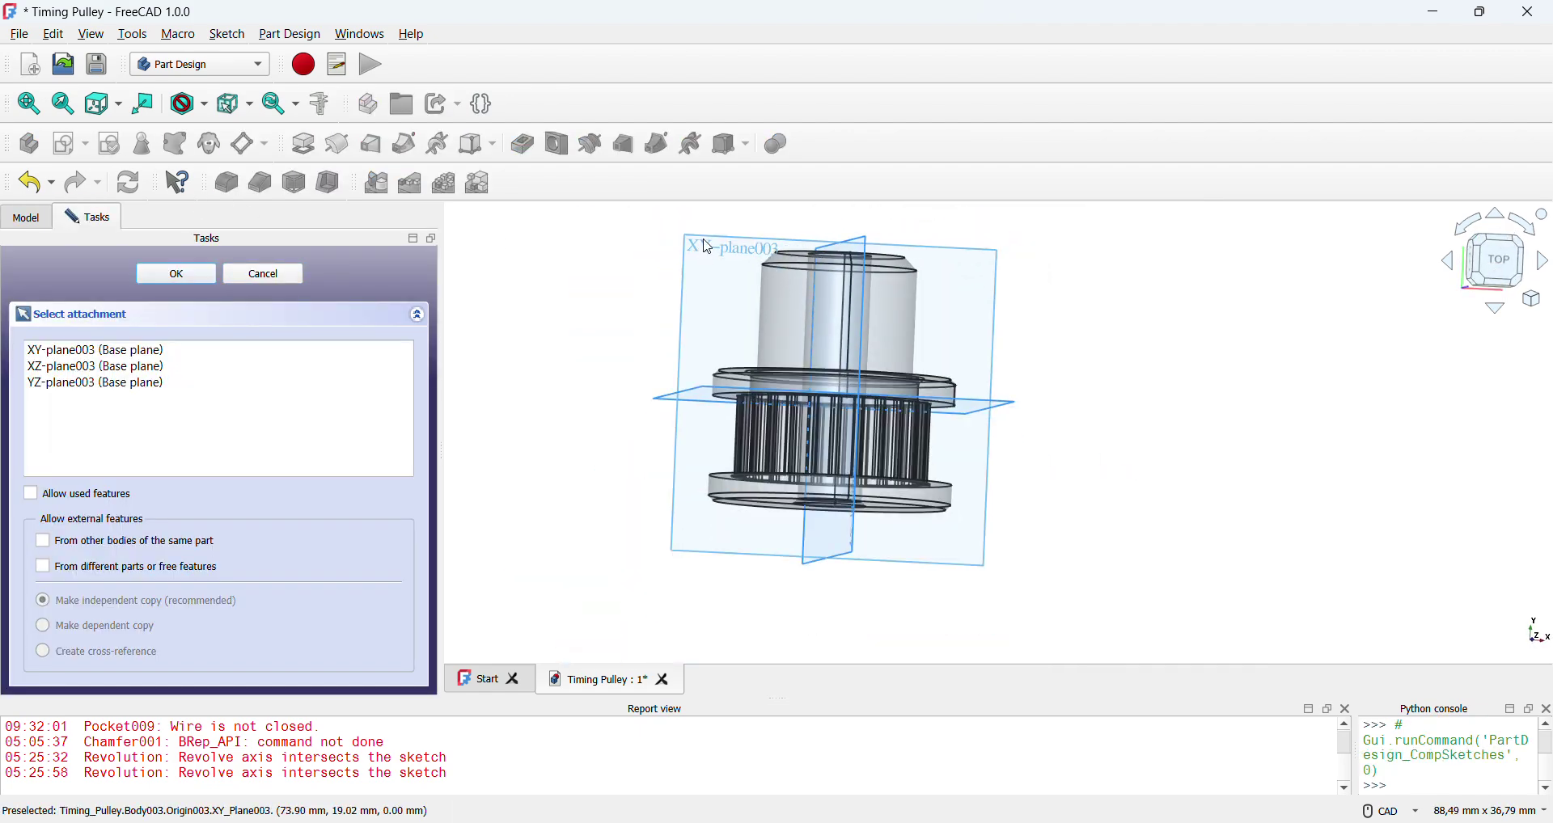
left_click(708, 247)
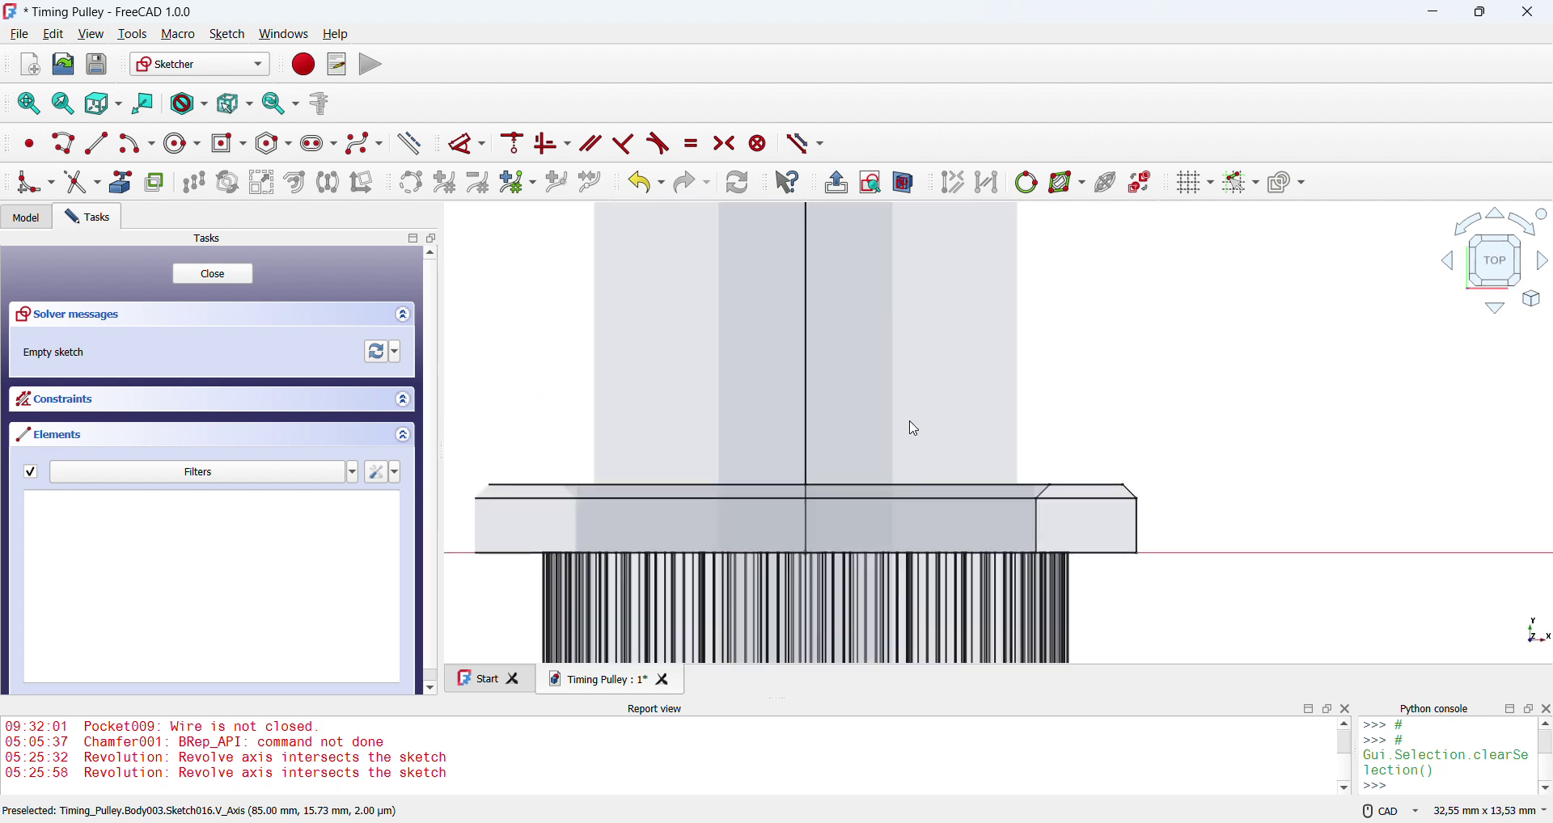
- Sketch a circle centred on the vertical axis near the middle of the pulley's hub
mouse_move(867, 822)
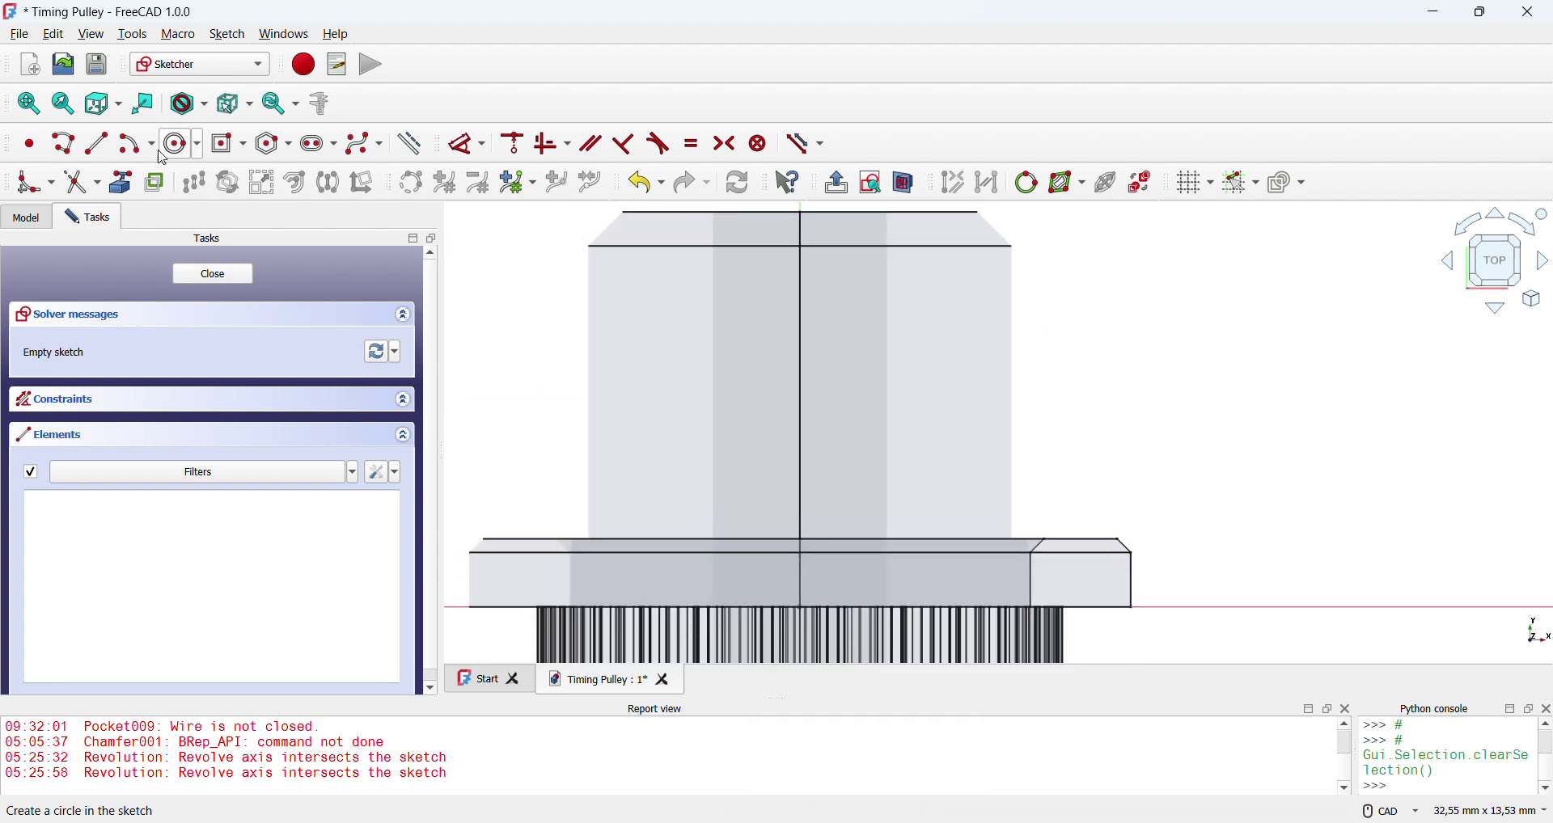
left_click(182, 143)
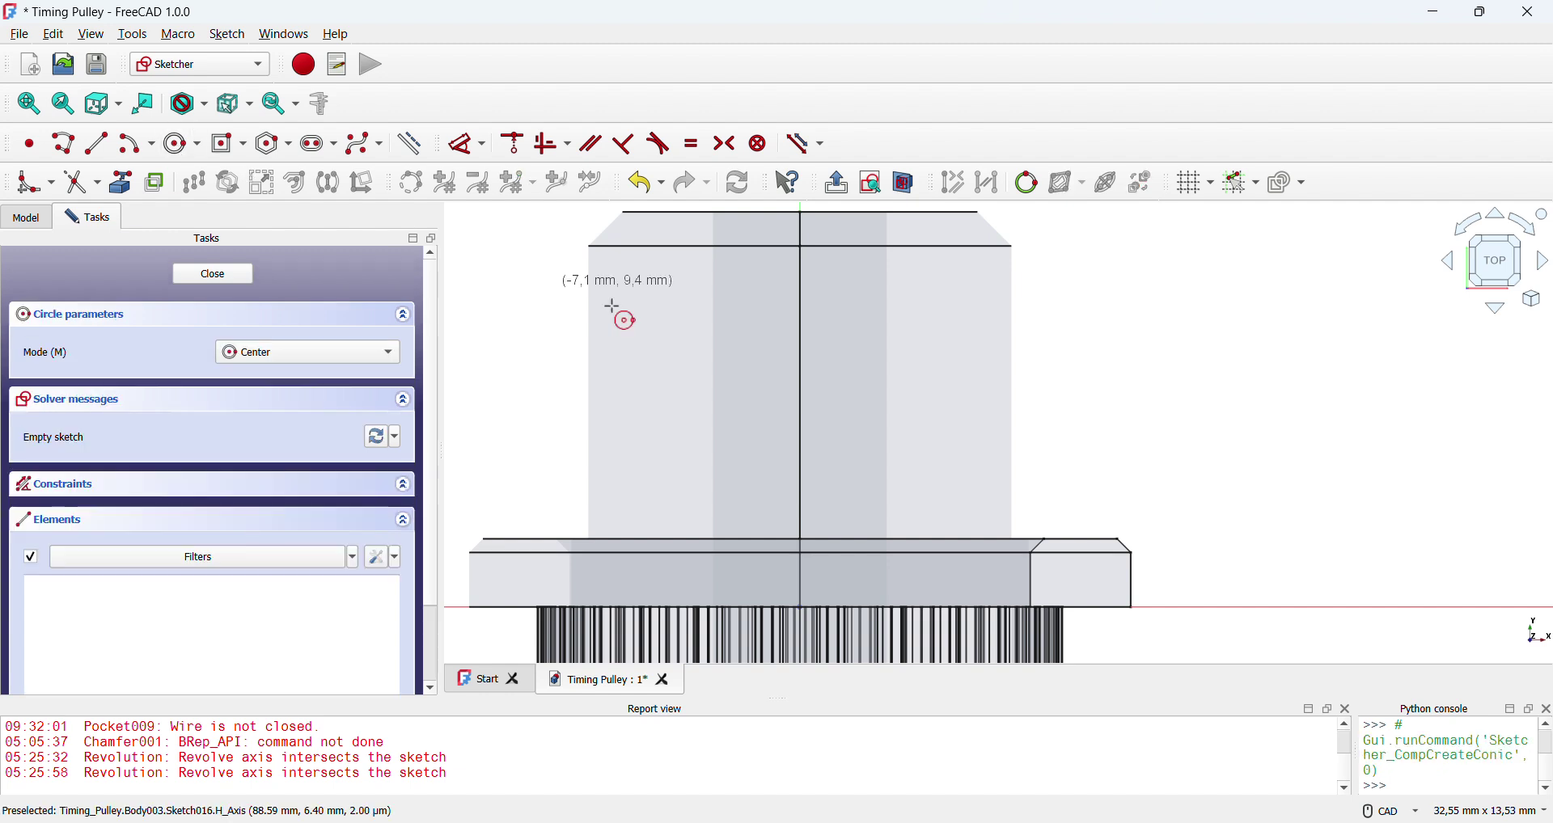
left_click(799, 389)
left_click(811, 323)
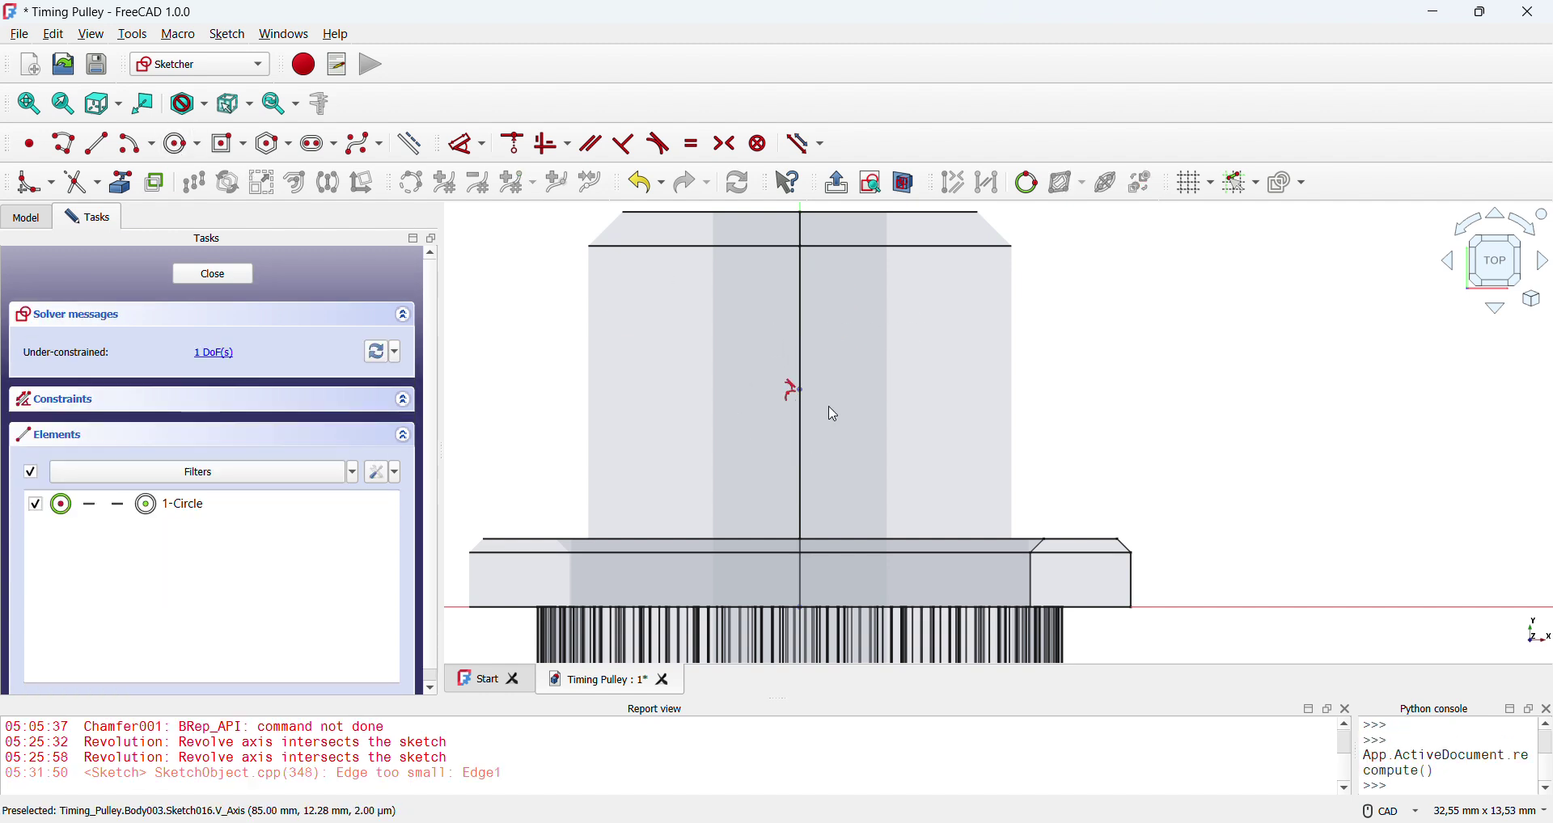
- Undo the last sketch change and delete the circle from the hub hole sketch
key("ctrl+z")
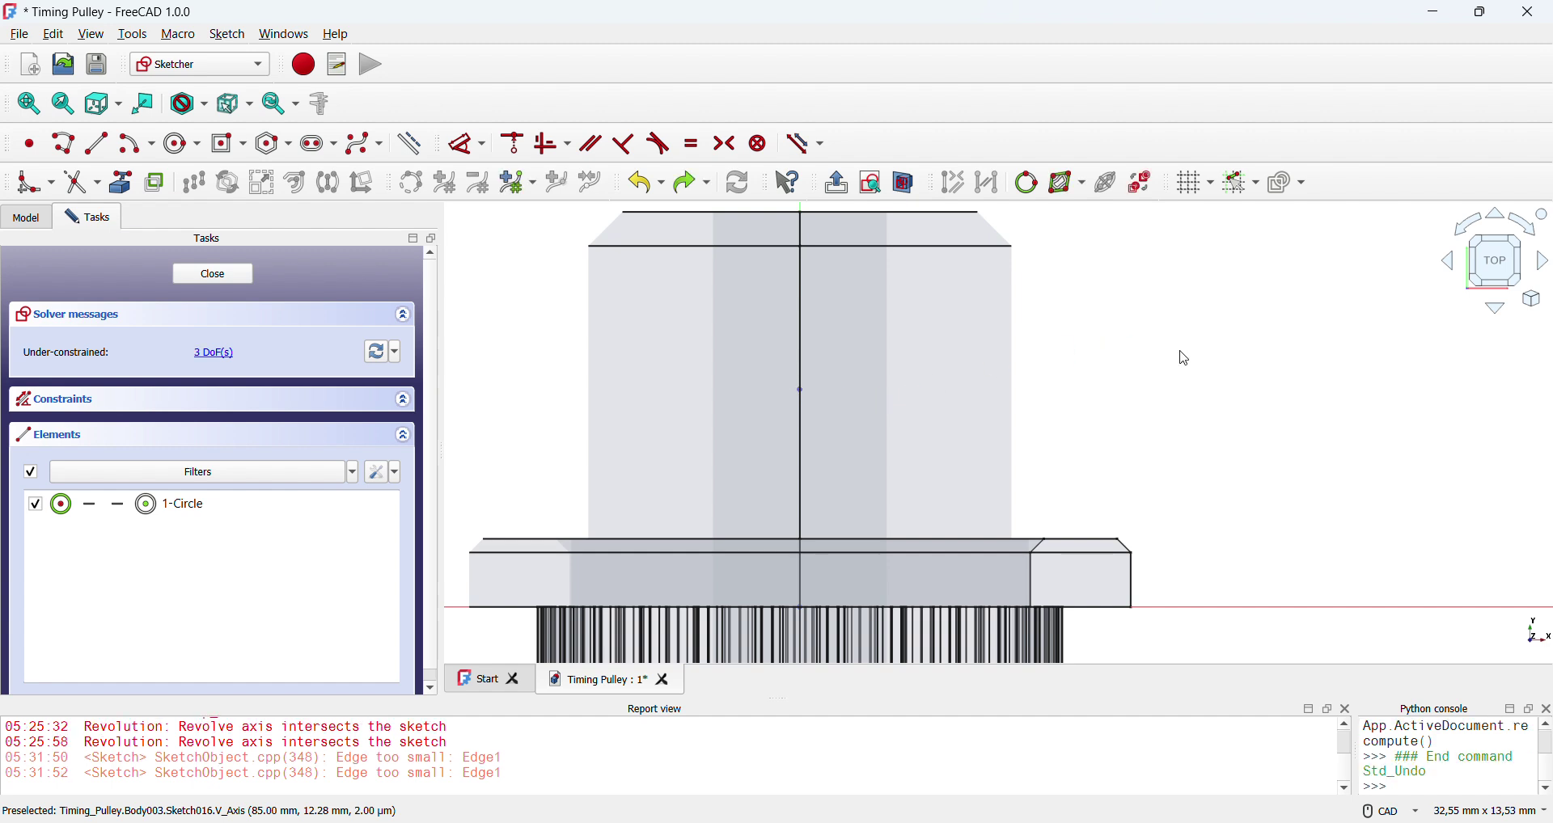
left_click_drag(654, 300, 969, 526)
key("Delete")
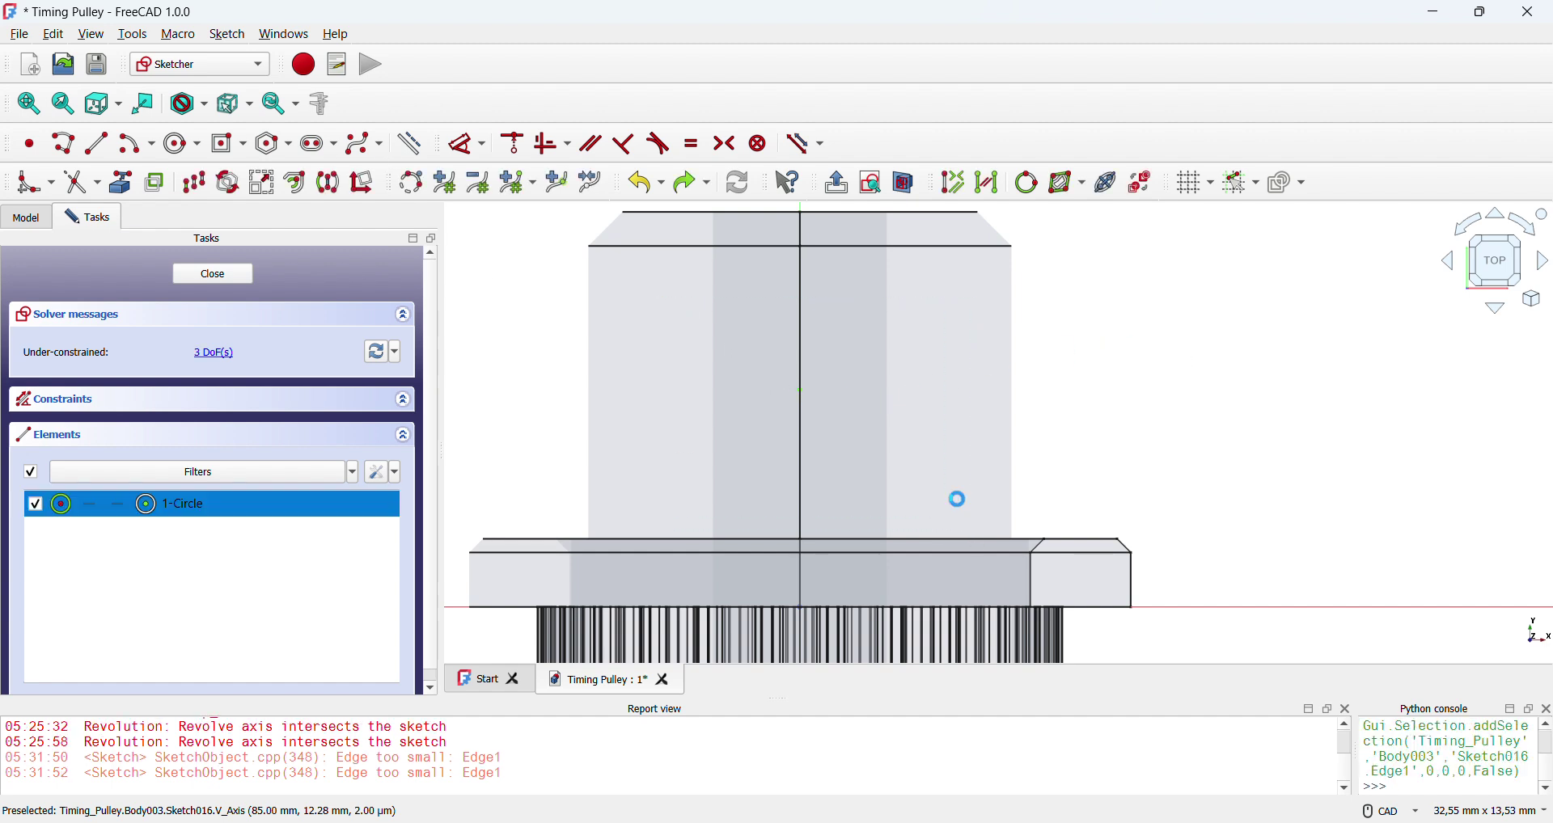
- Draw a new circle centred on the vertical axis of the hub and constrain its diameter to 5 mm
left_click(179, 145)
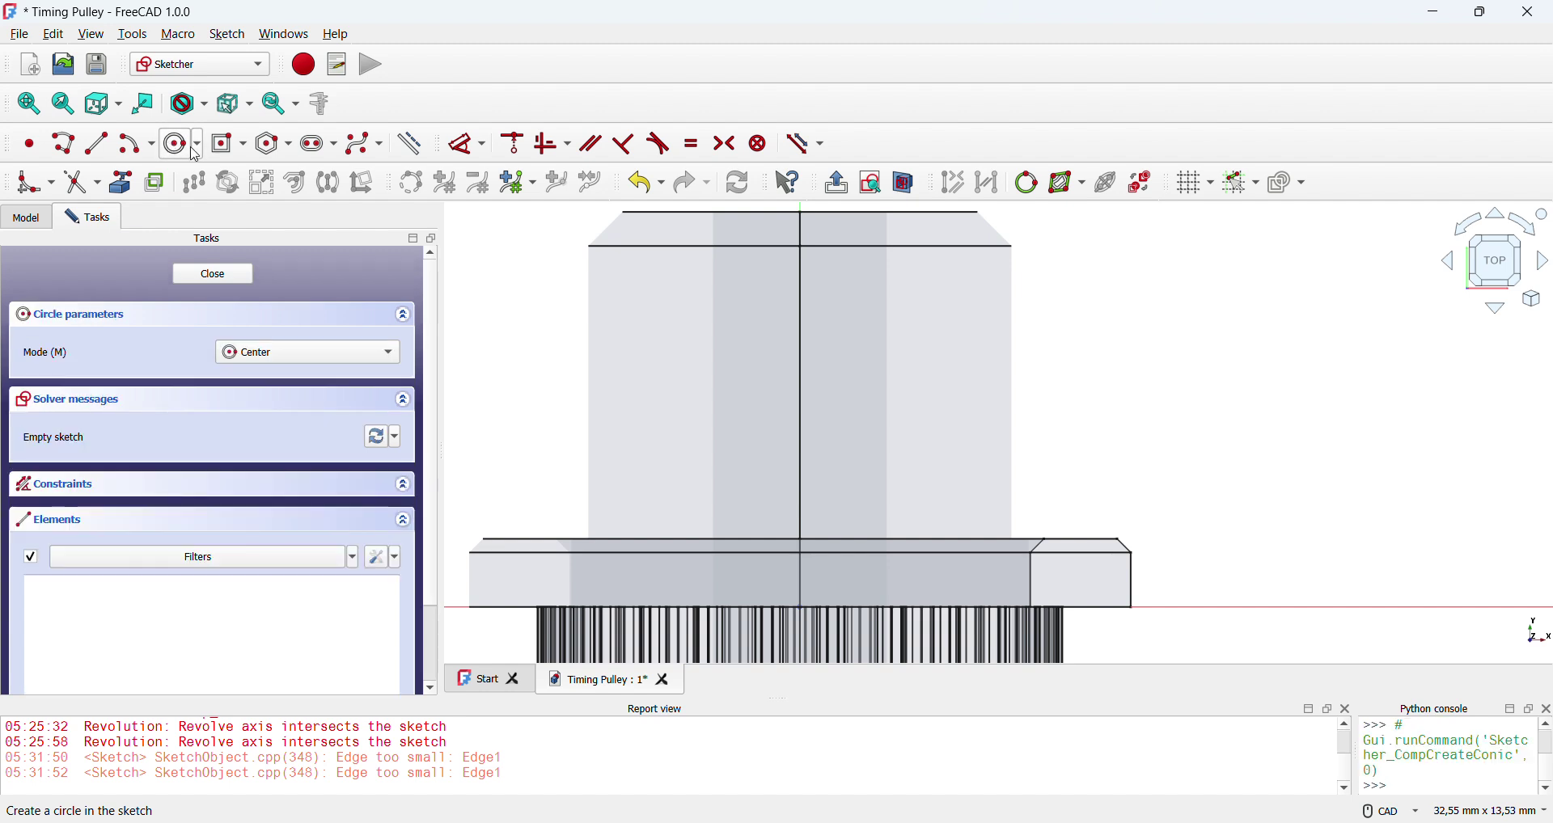
left_click(800, 406)
left_click(896, 366)
left_click(898, 376)
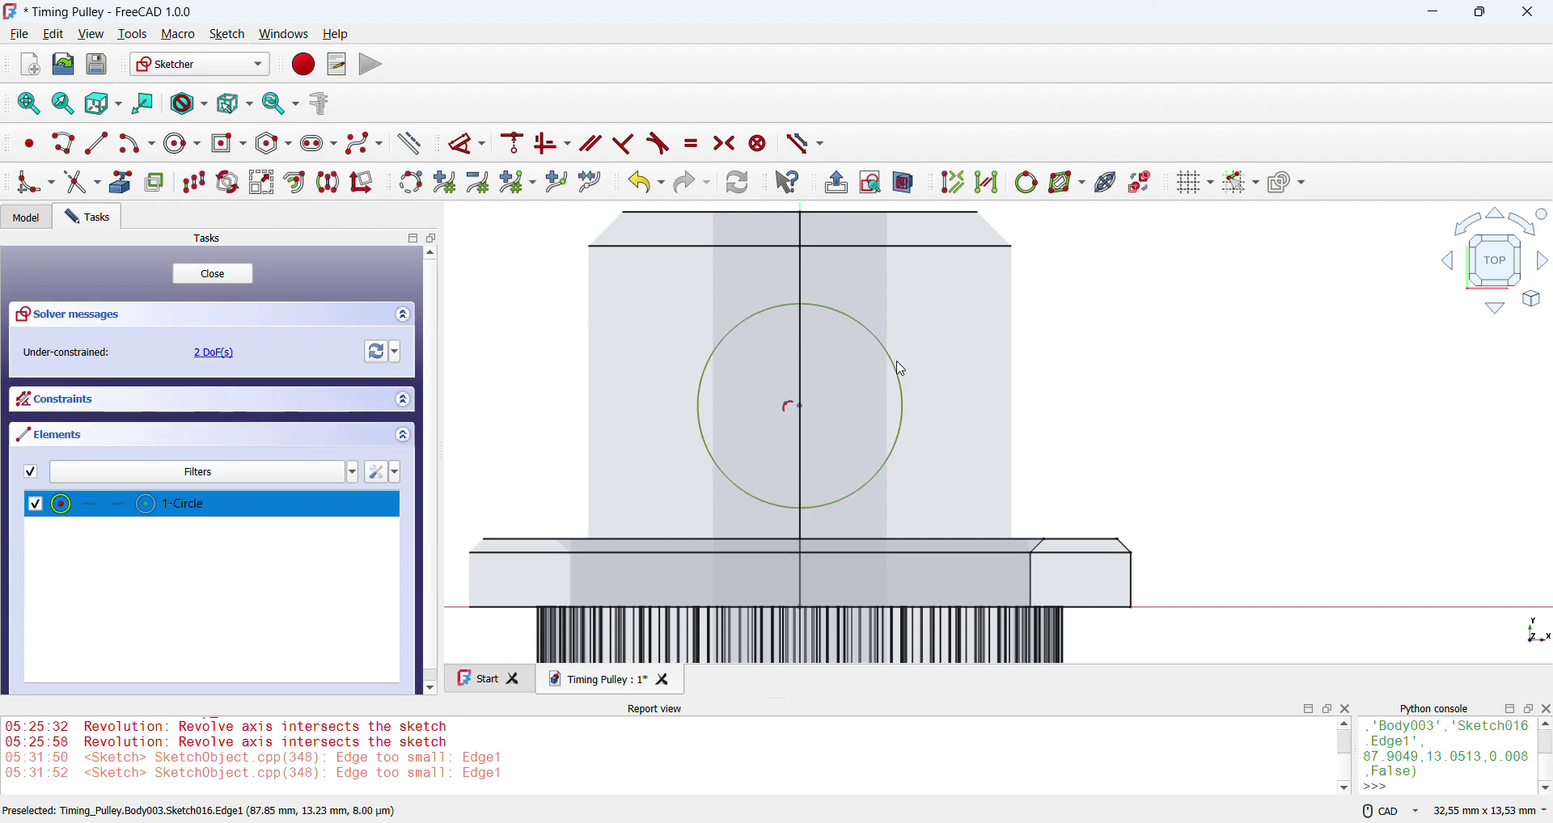
left_click(467, 144)
left_click(1015, 357)
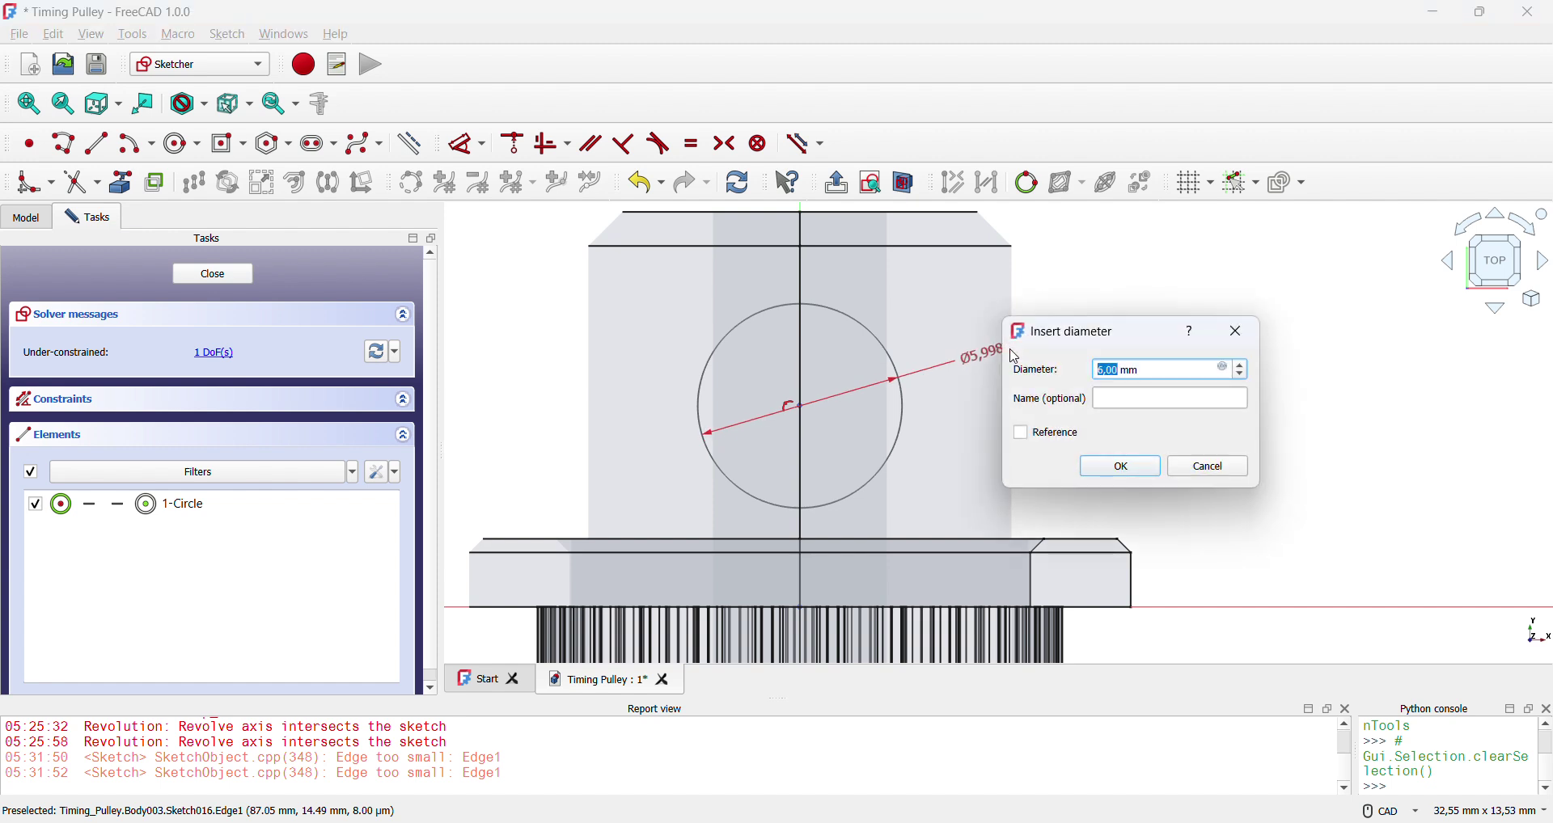
key("Return")
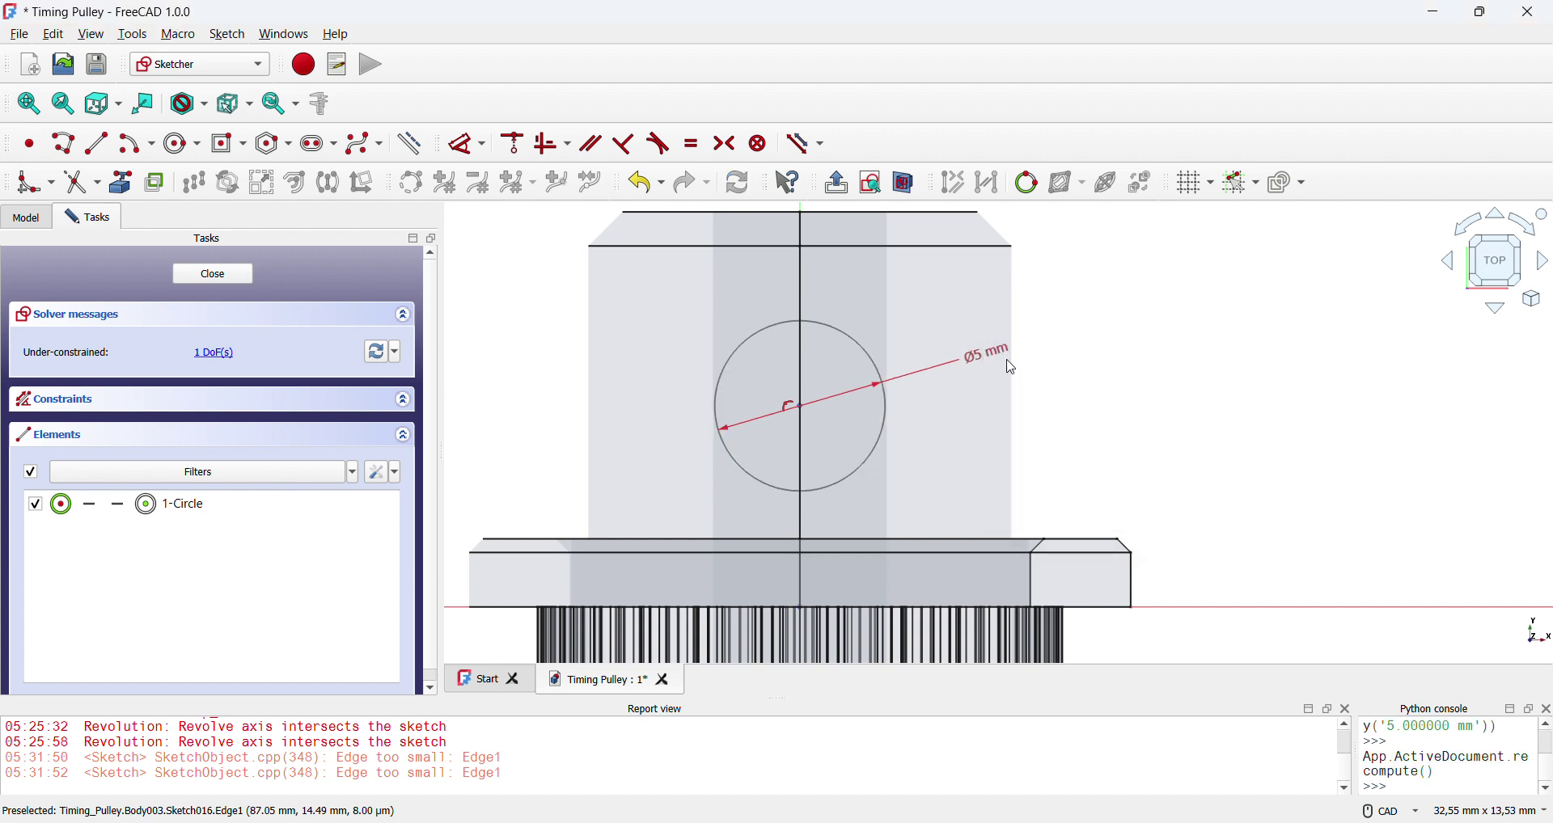
- Constrain the circle's centre to 7 mm above the horizontal axis and close the sketch
left_click(799, 407)
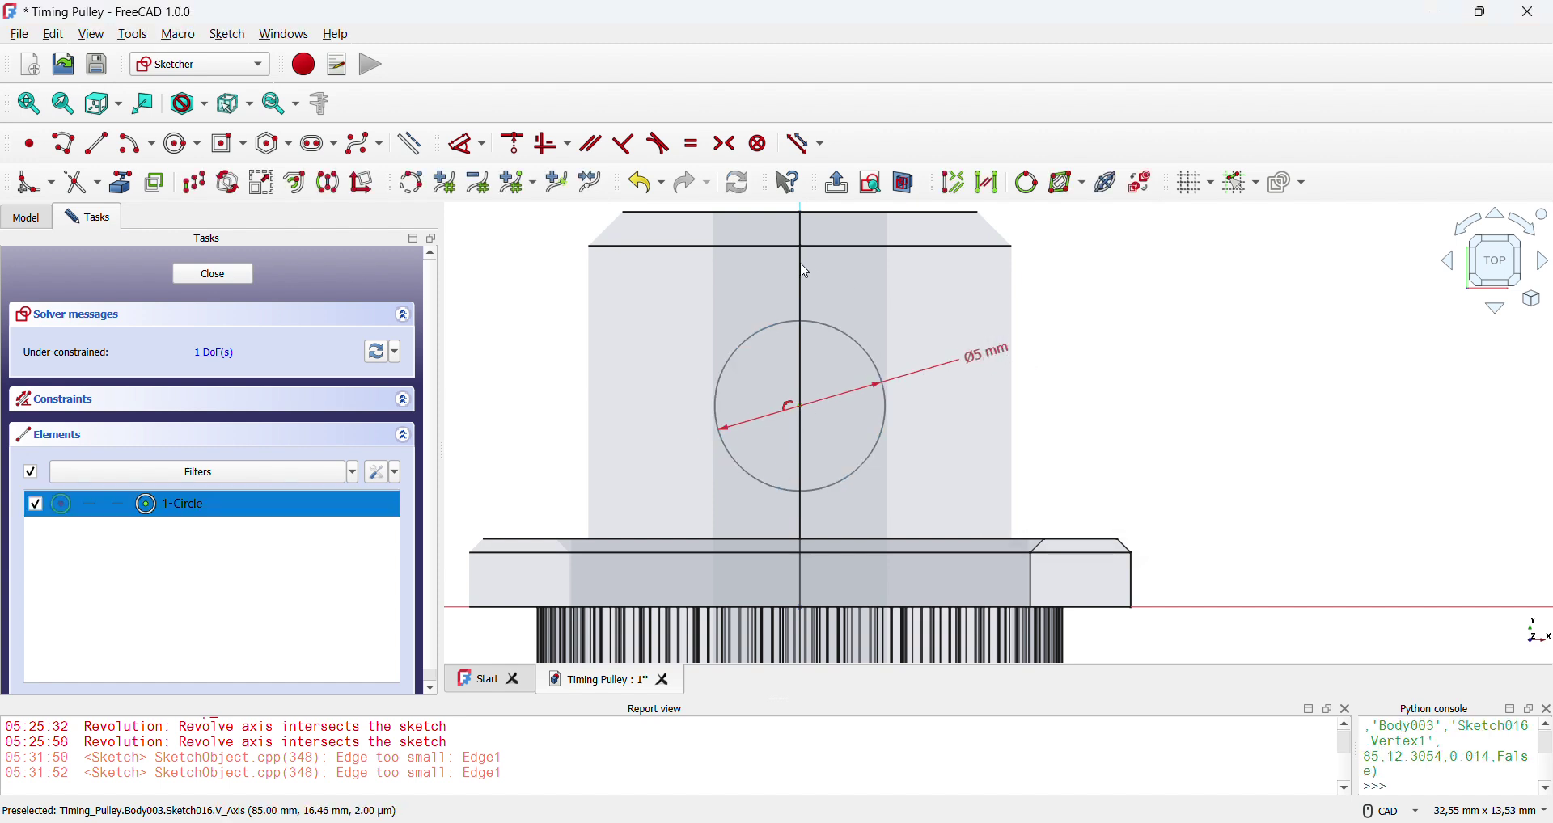
left_click(477, 152)
left_click(1033, 437)
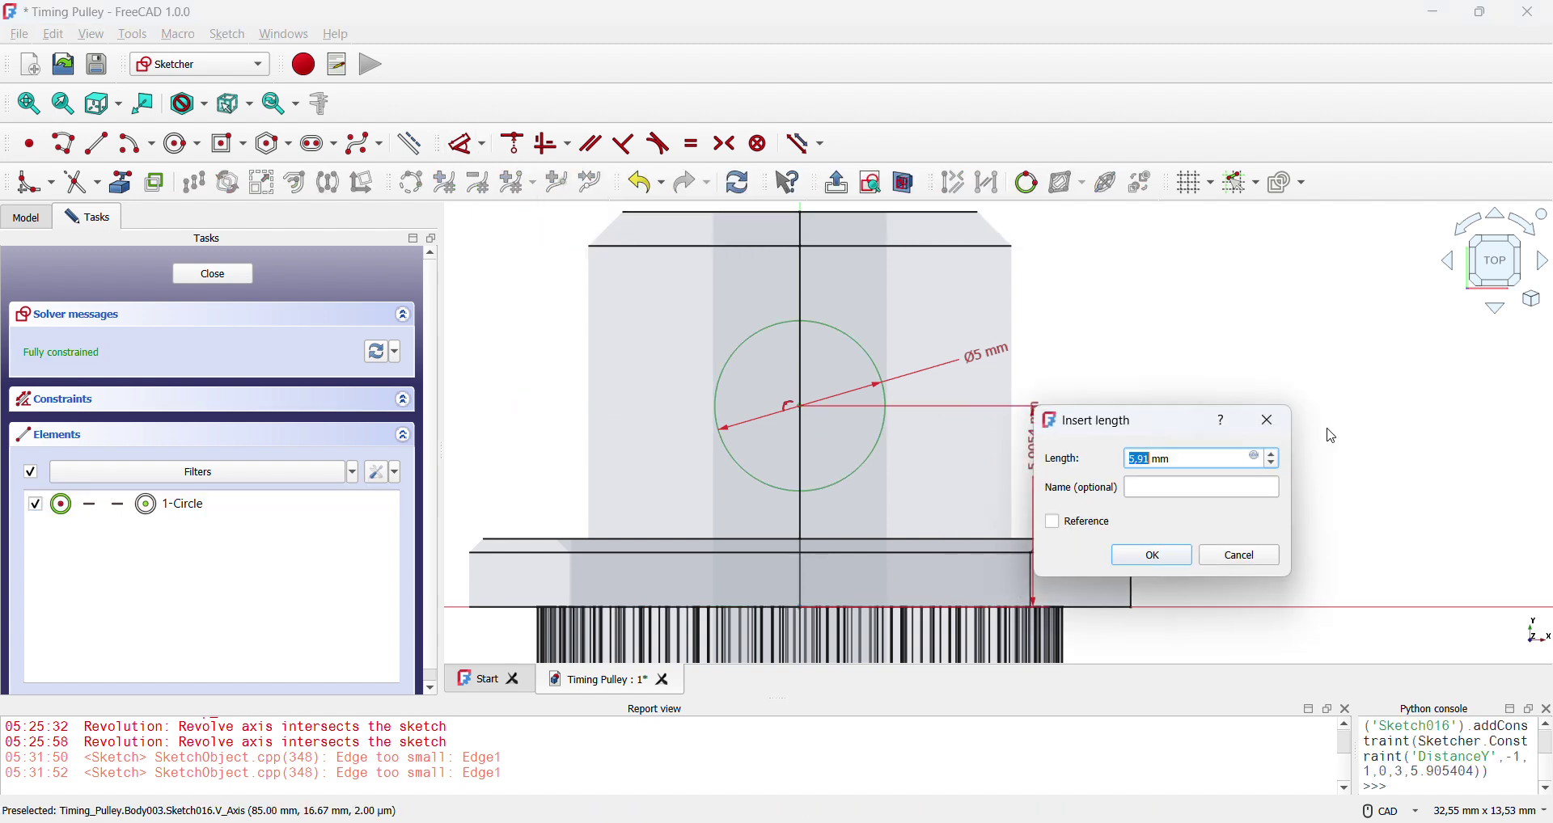
type("6")
key("Return")
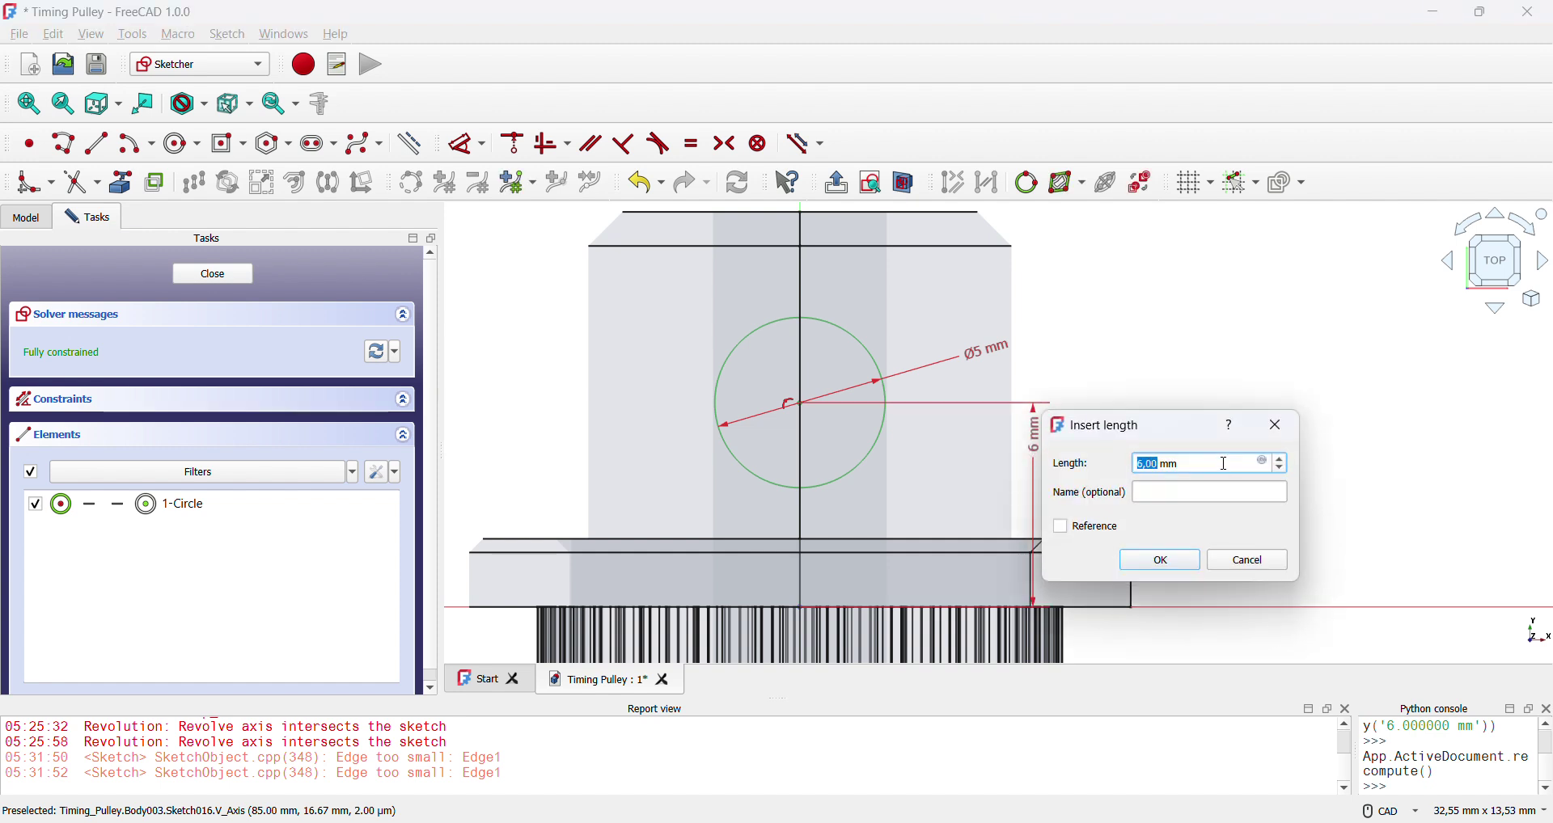
left_click(1162, 561)
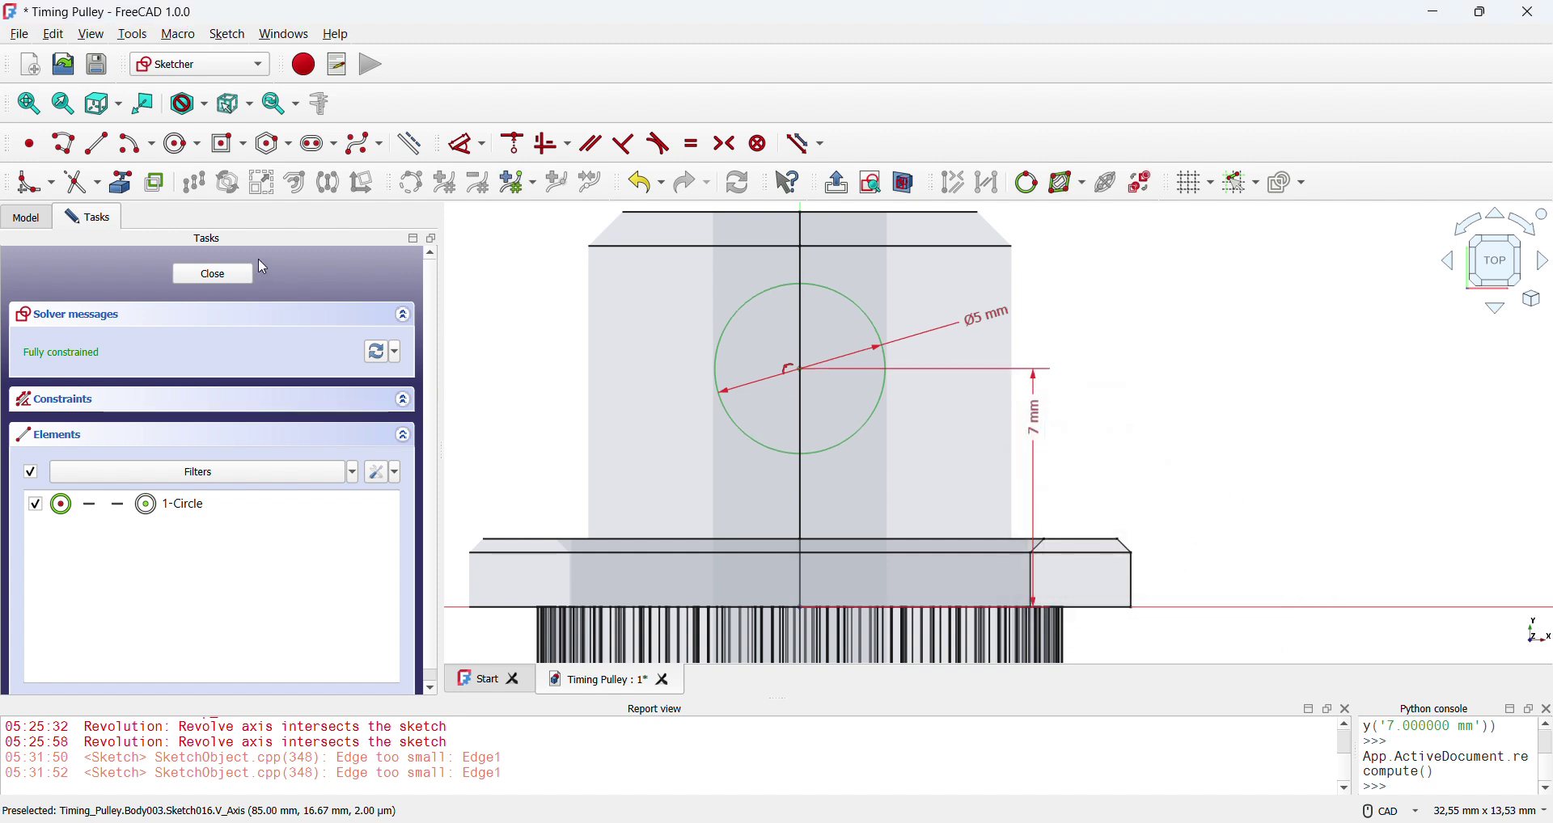
left_click(241, 274)
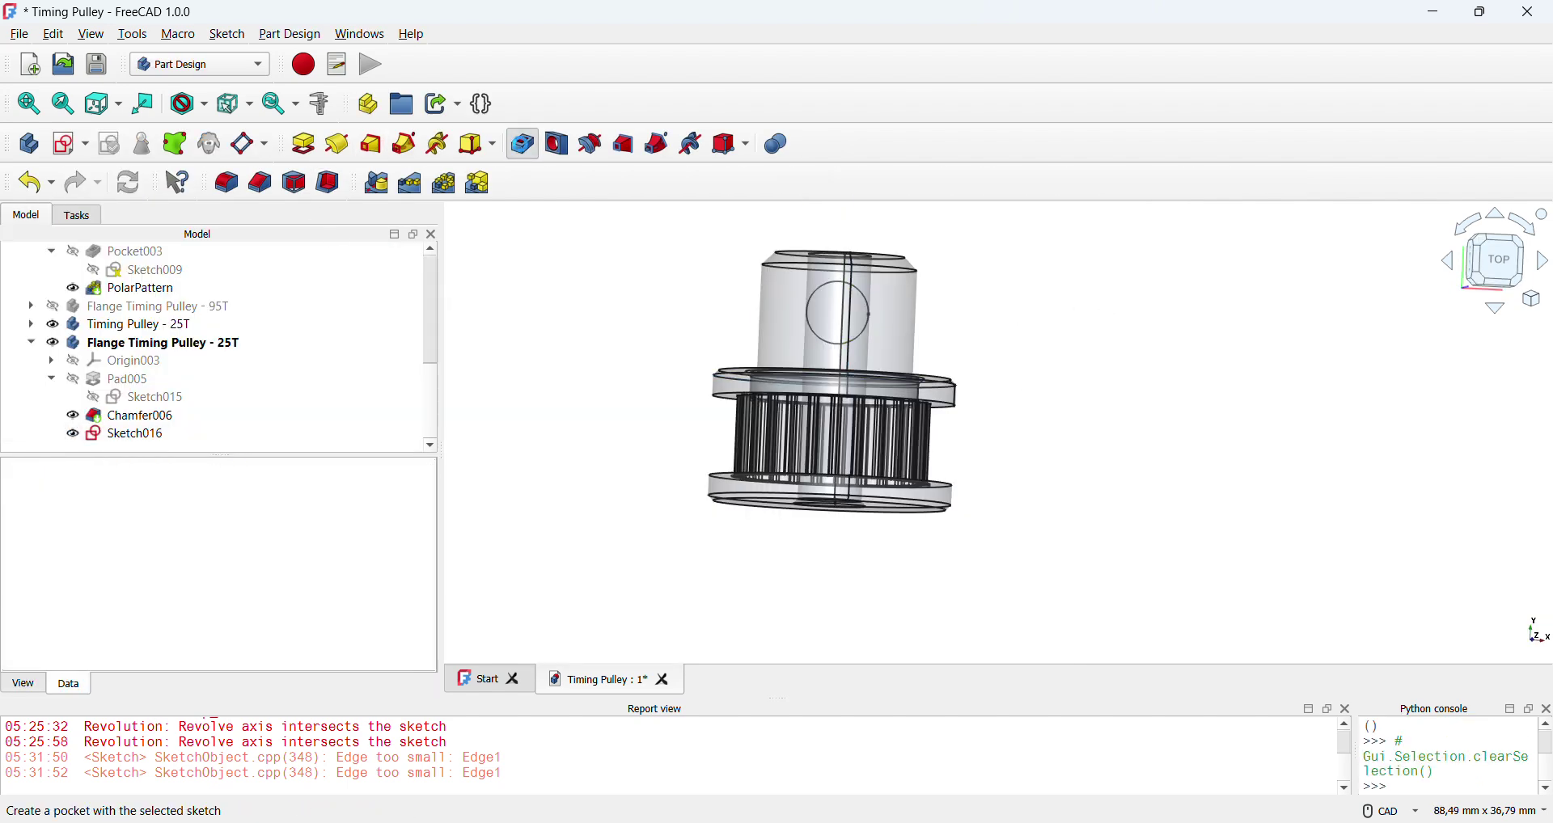
- Try to cut a through-all pocket from the 5 mm circle in the Flange Timing Pulley - 25T body
left_click(522, 144)
middle_click_drag(1012, 317, 978, 386)
left_click(290, 351)
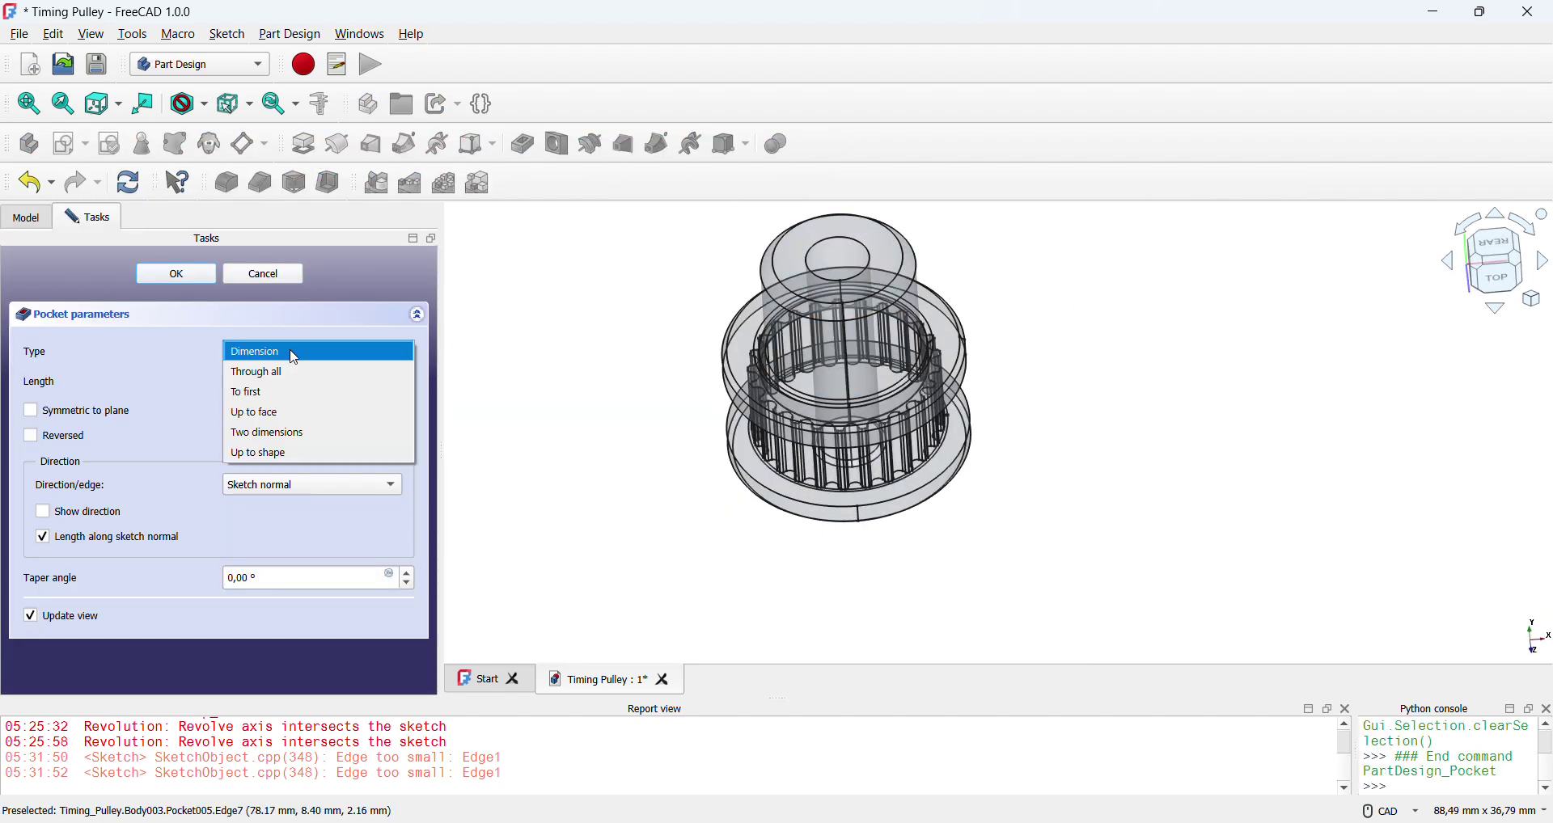
left_click(291, 372)
middle_click_drag(704, 371, 908, 412)
left_click(263, 275)
- Delete the hub hole sketch from the Flange Timing Pulley - 25T body
scroll(884, 388, "up", 5)
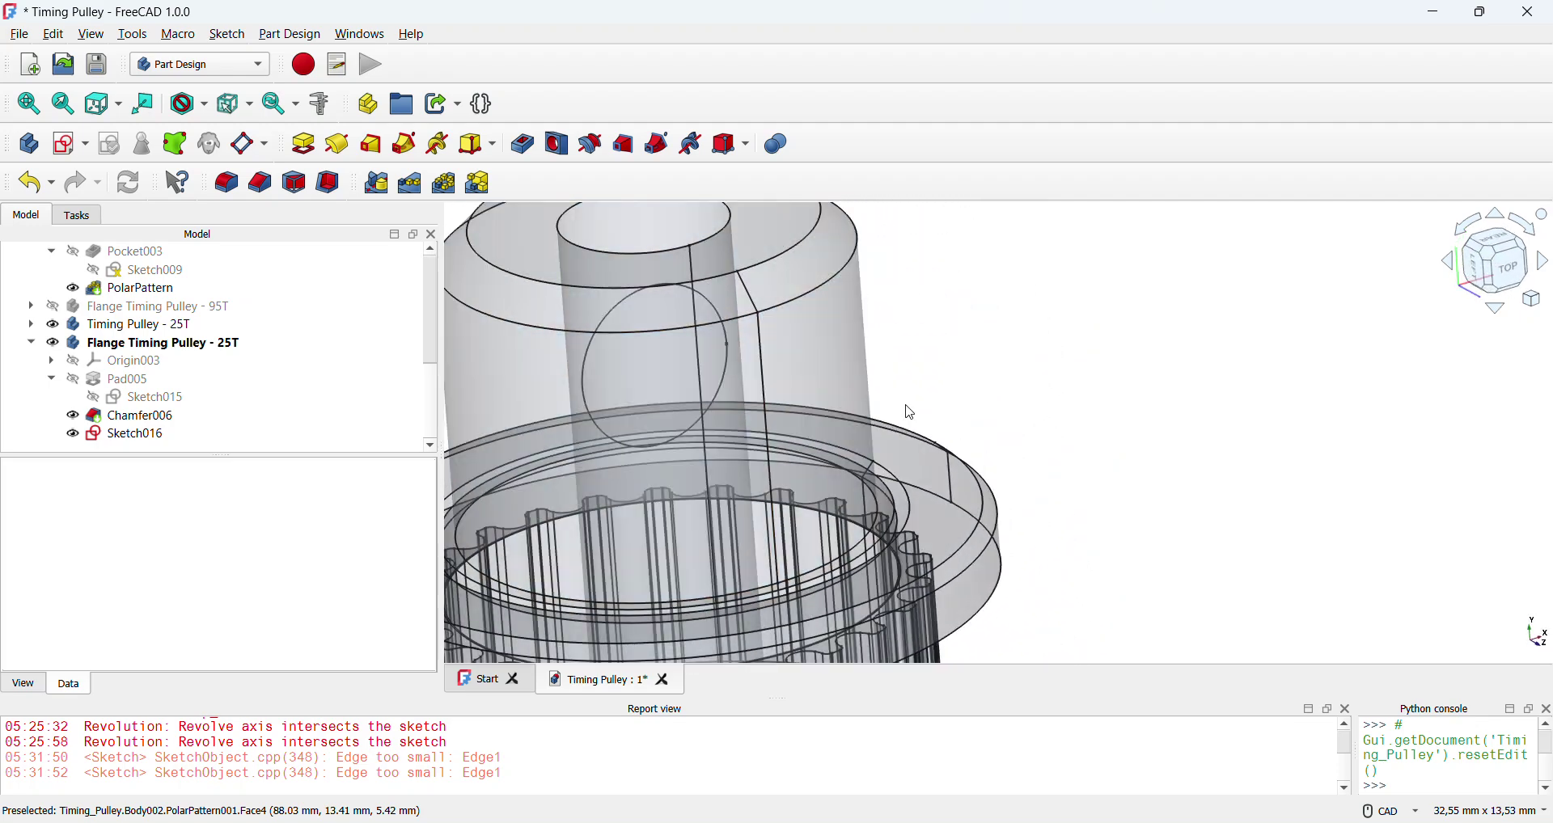
left_click(203, 433)
key("Delete")
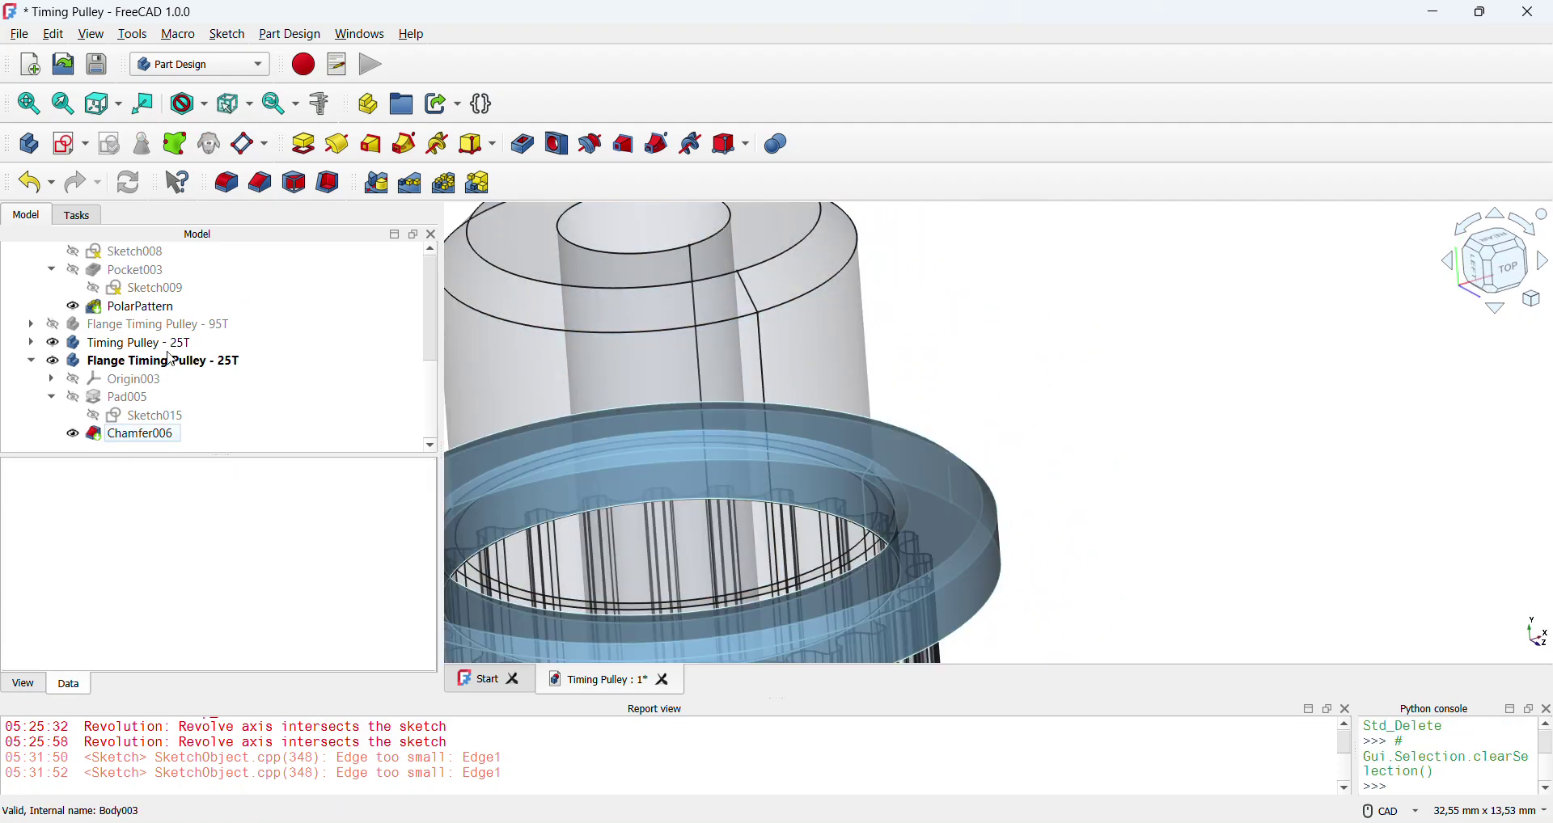
- Activate the Timing Pulley - 25T body and start a new sketch on its XY plane
double_click(162, 342)
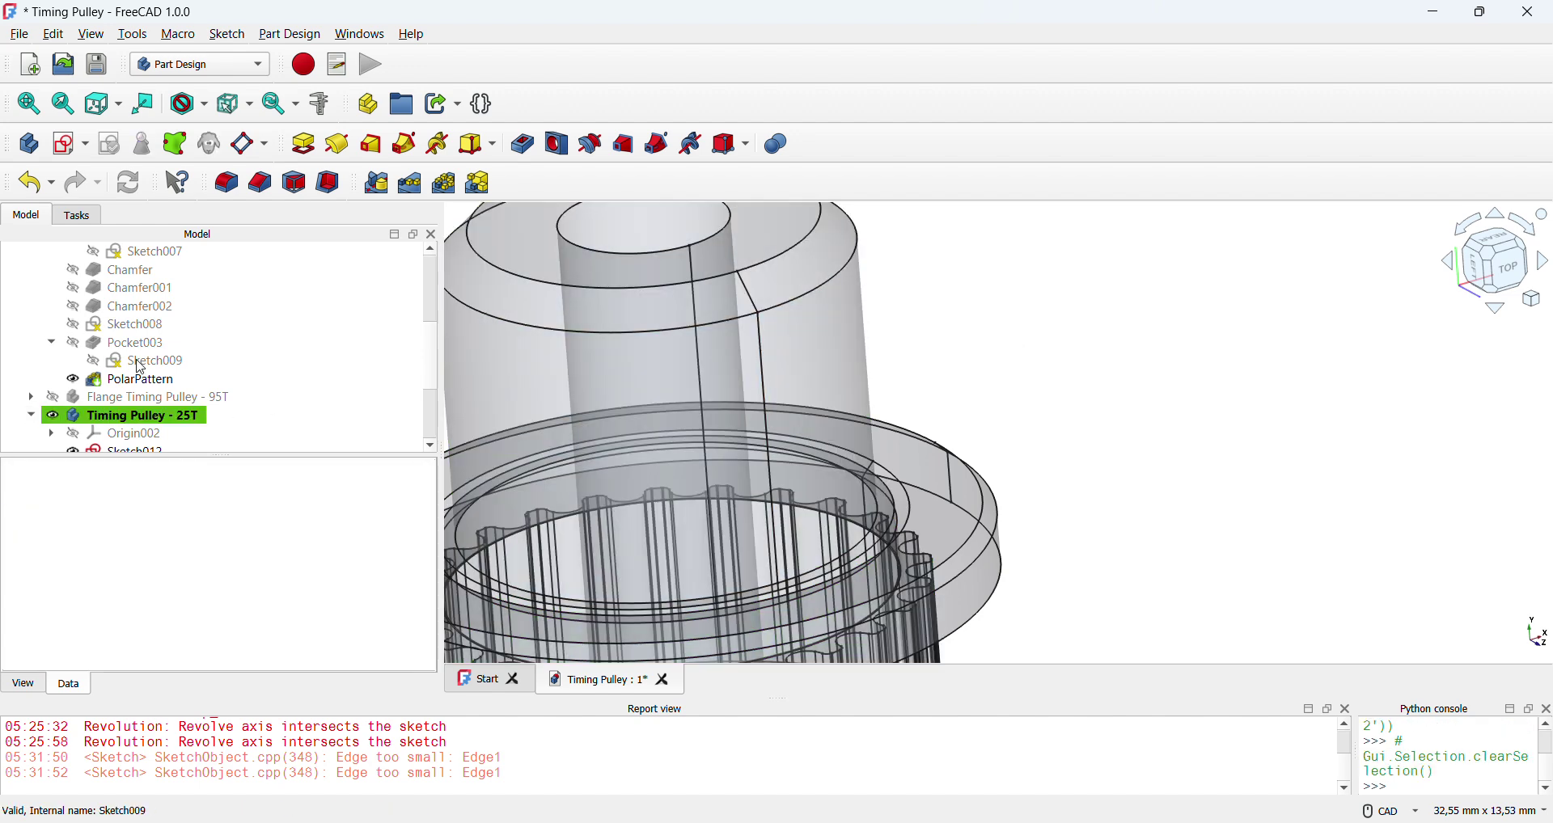
left_click(71, 144)
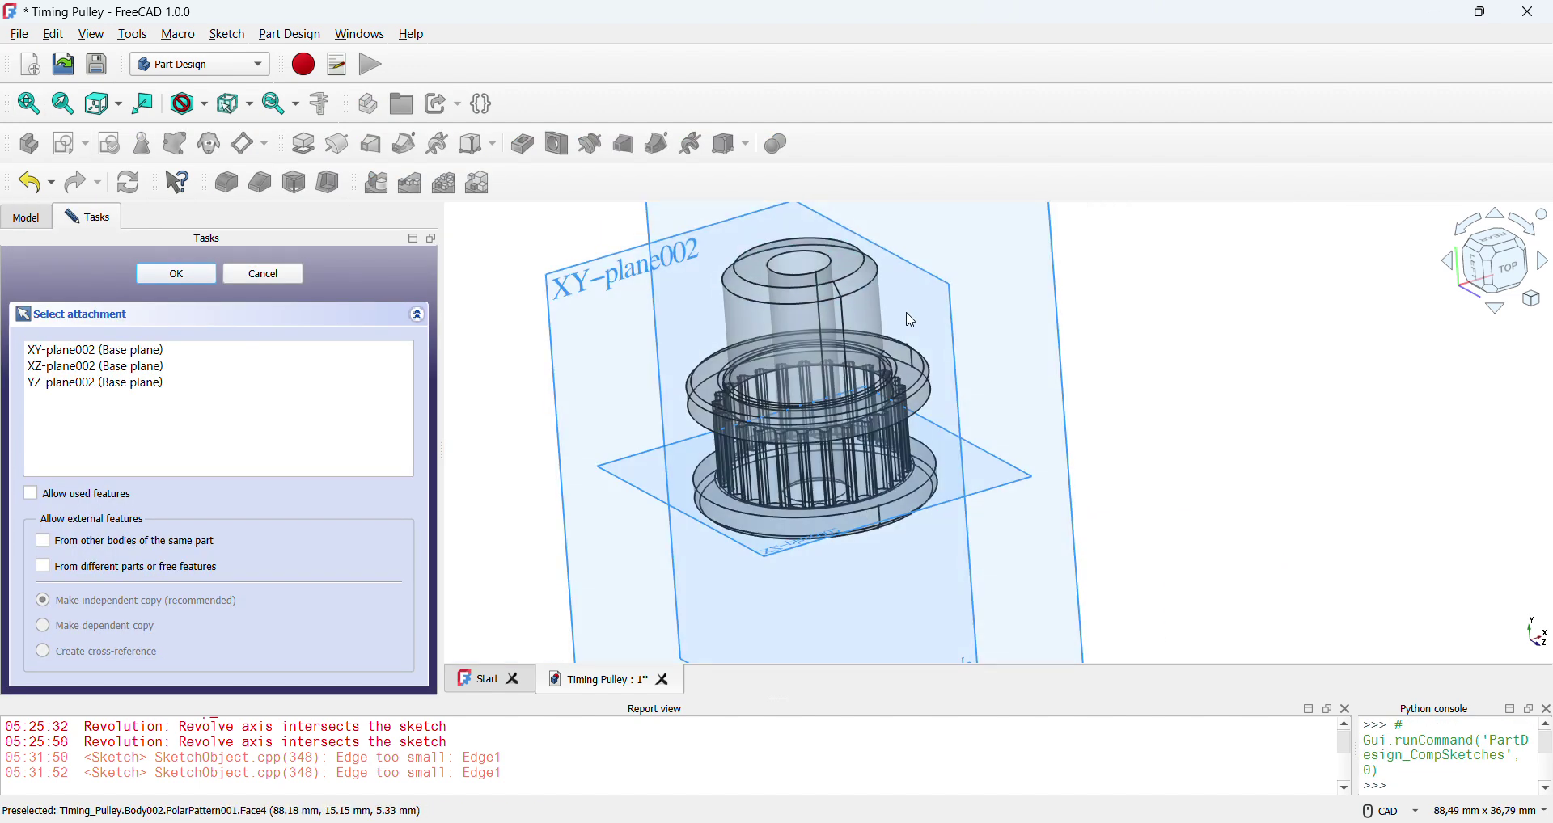
middle_click_drag(749, 289, 662, 278)
left_click(660, 269)
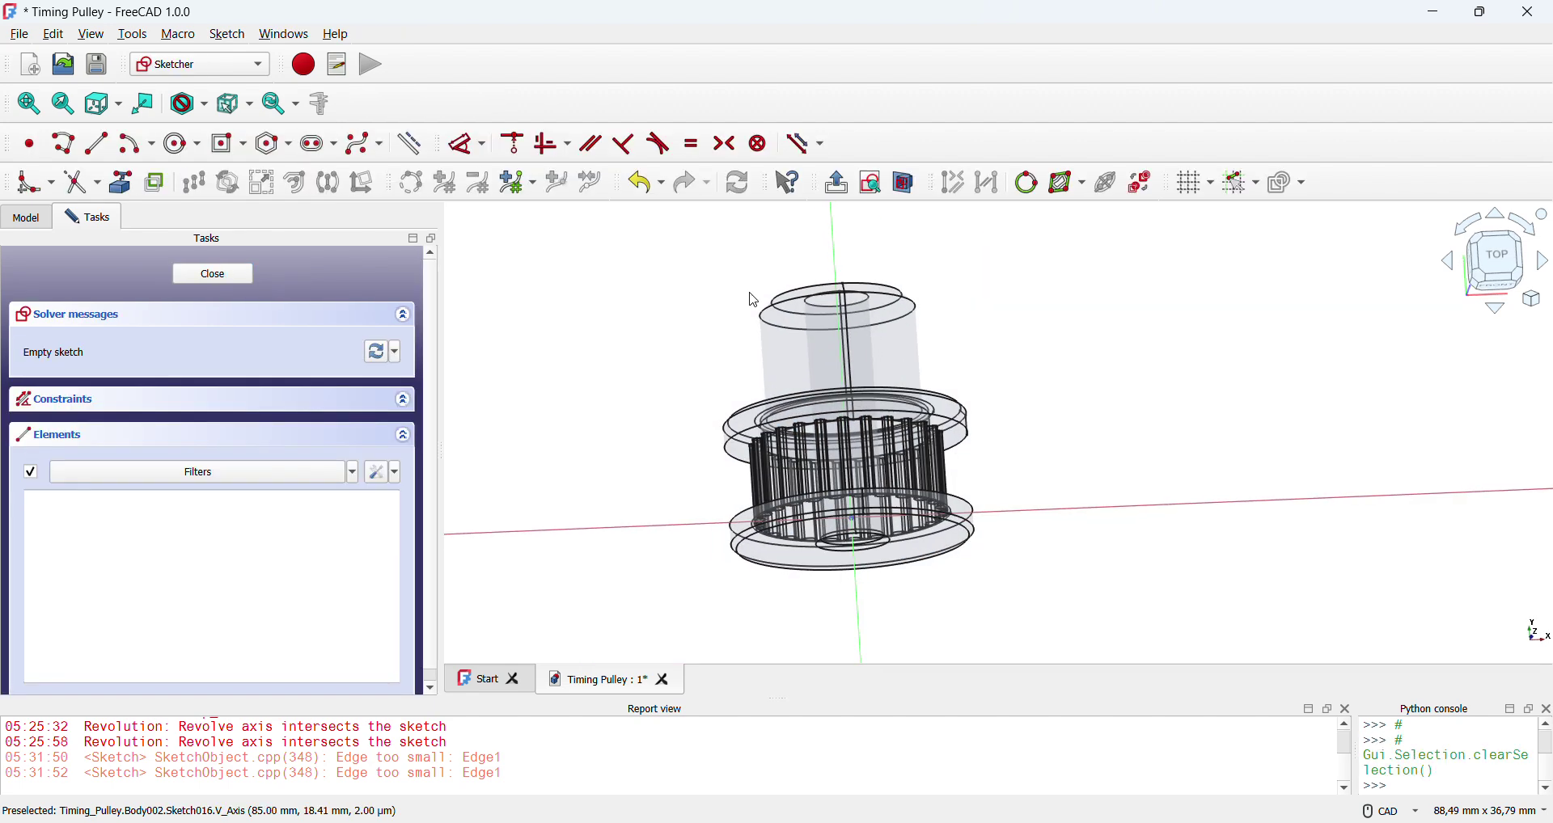
- Sketch a 5 mm diameter circle centred on the vertical axis near the middle of the hub
left_click(182, 143)
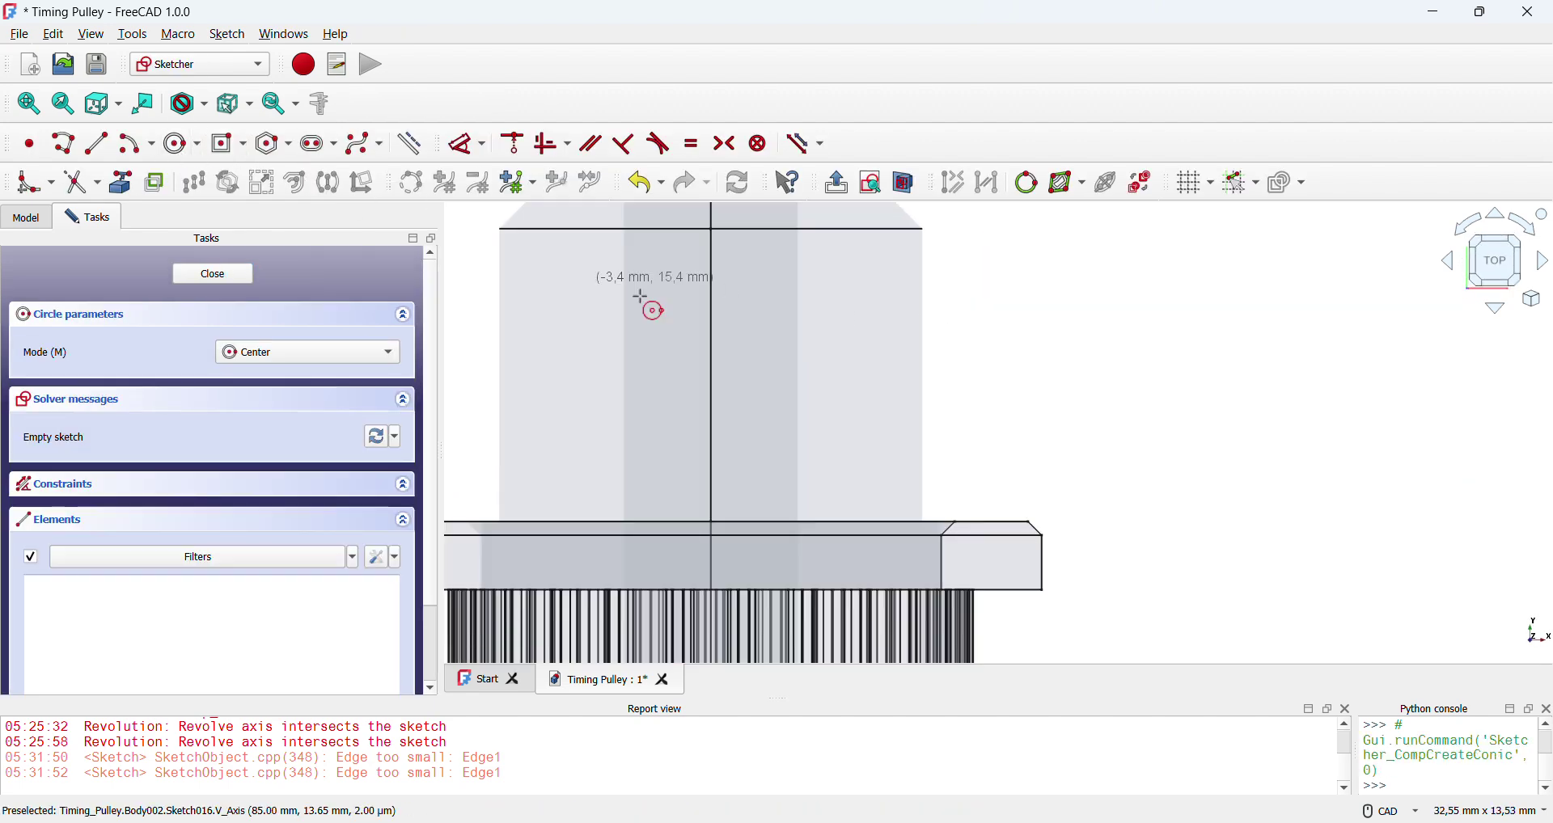
left_click(712, 368)
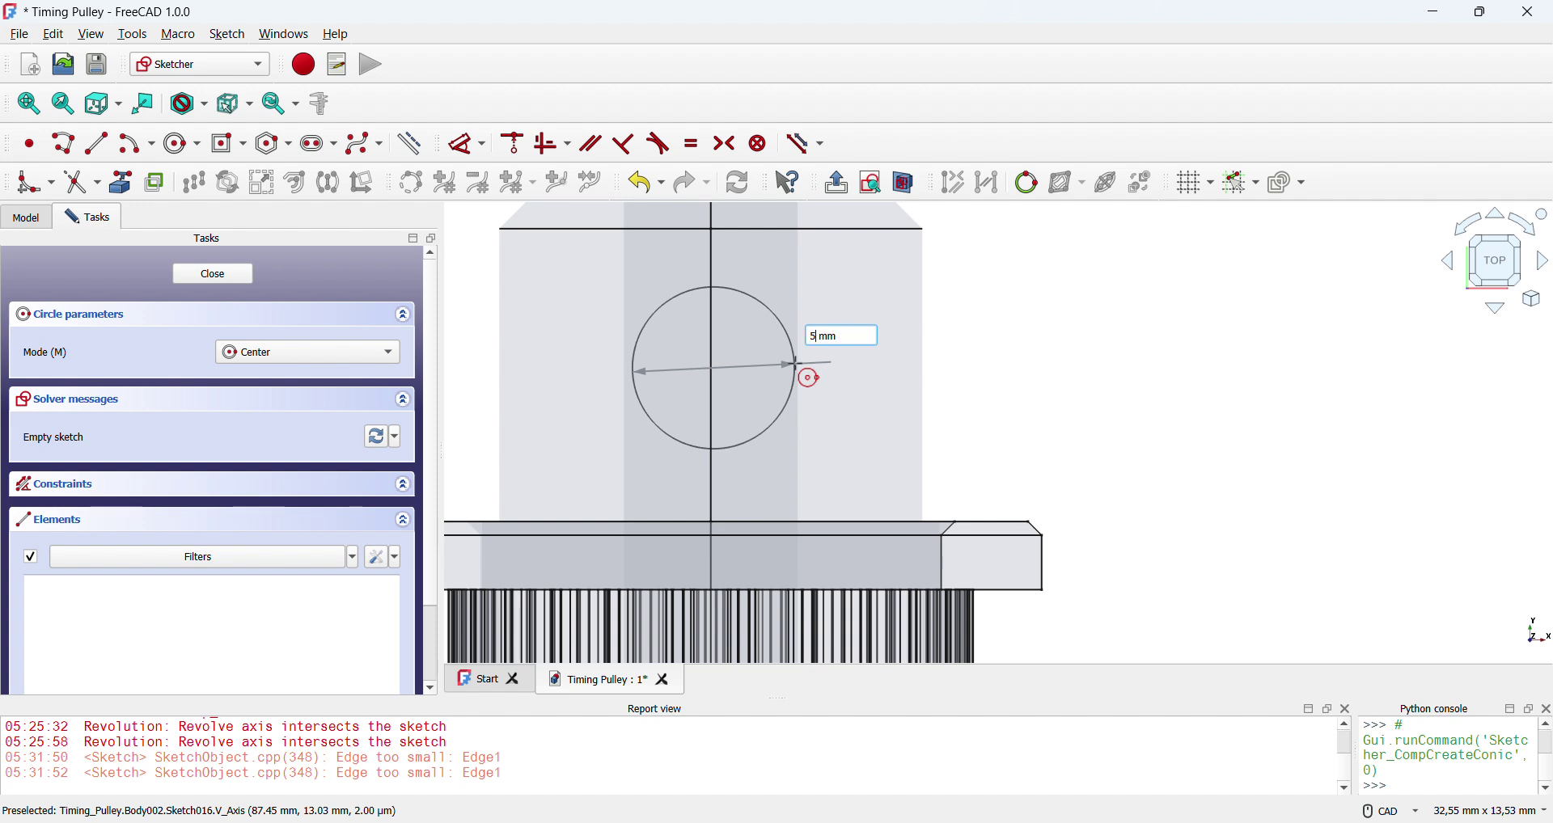
type("5")
key("Return")
key("Escape")
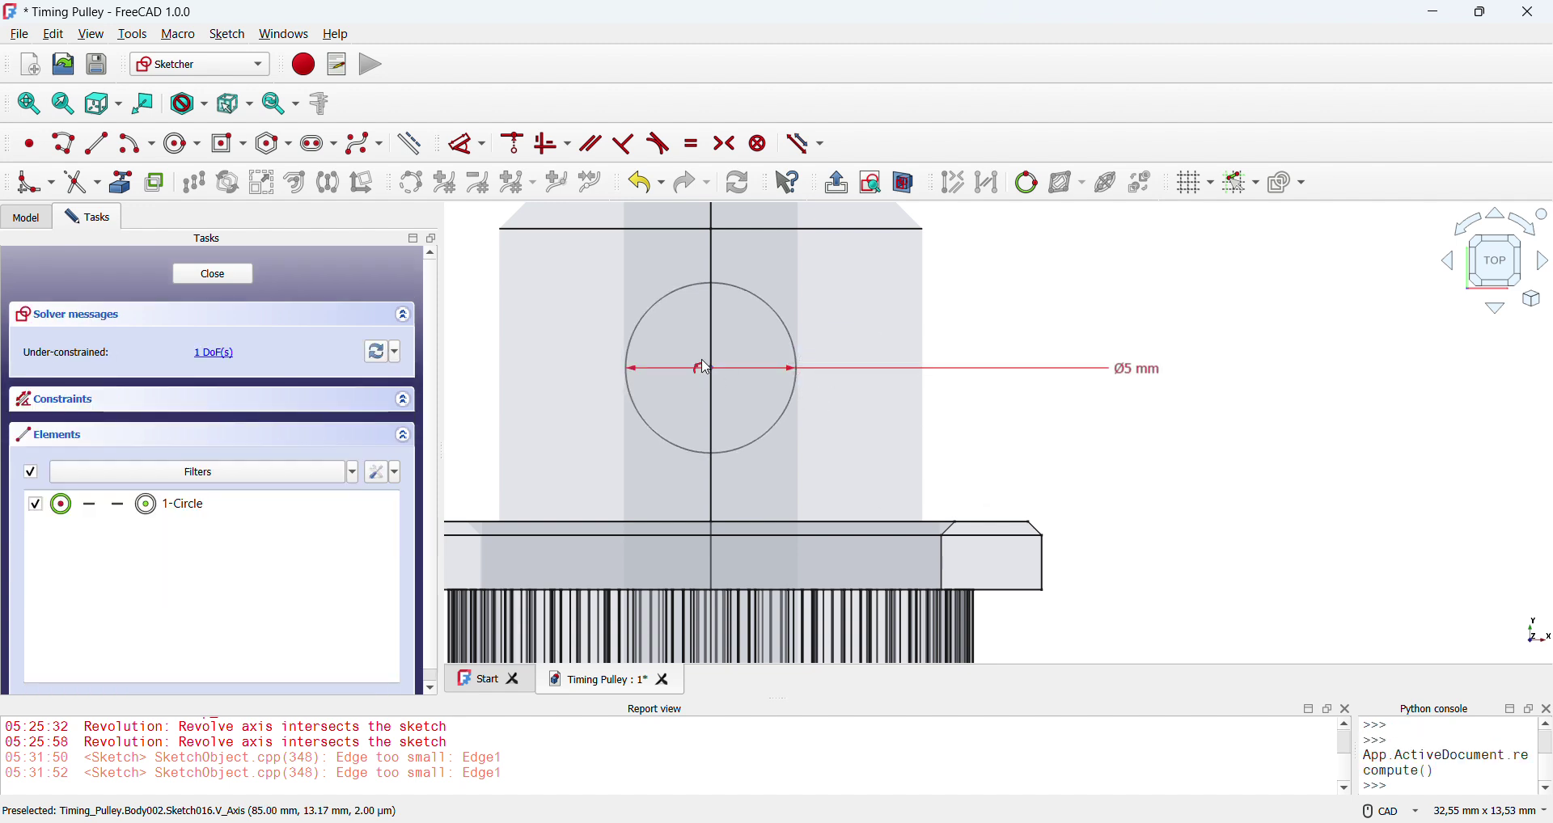
- Constrain the vertical distance from the origin to the circle's centre and close the sketch
left_click(702, 368)
left_click(462, 144)
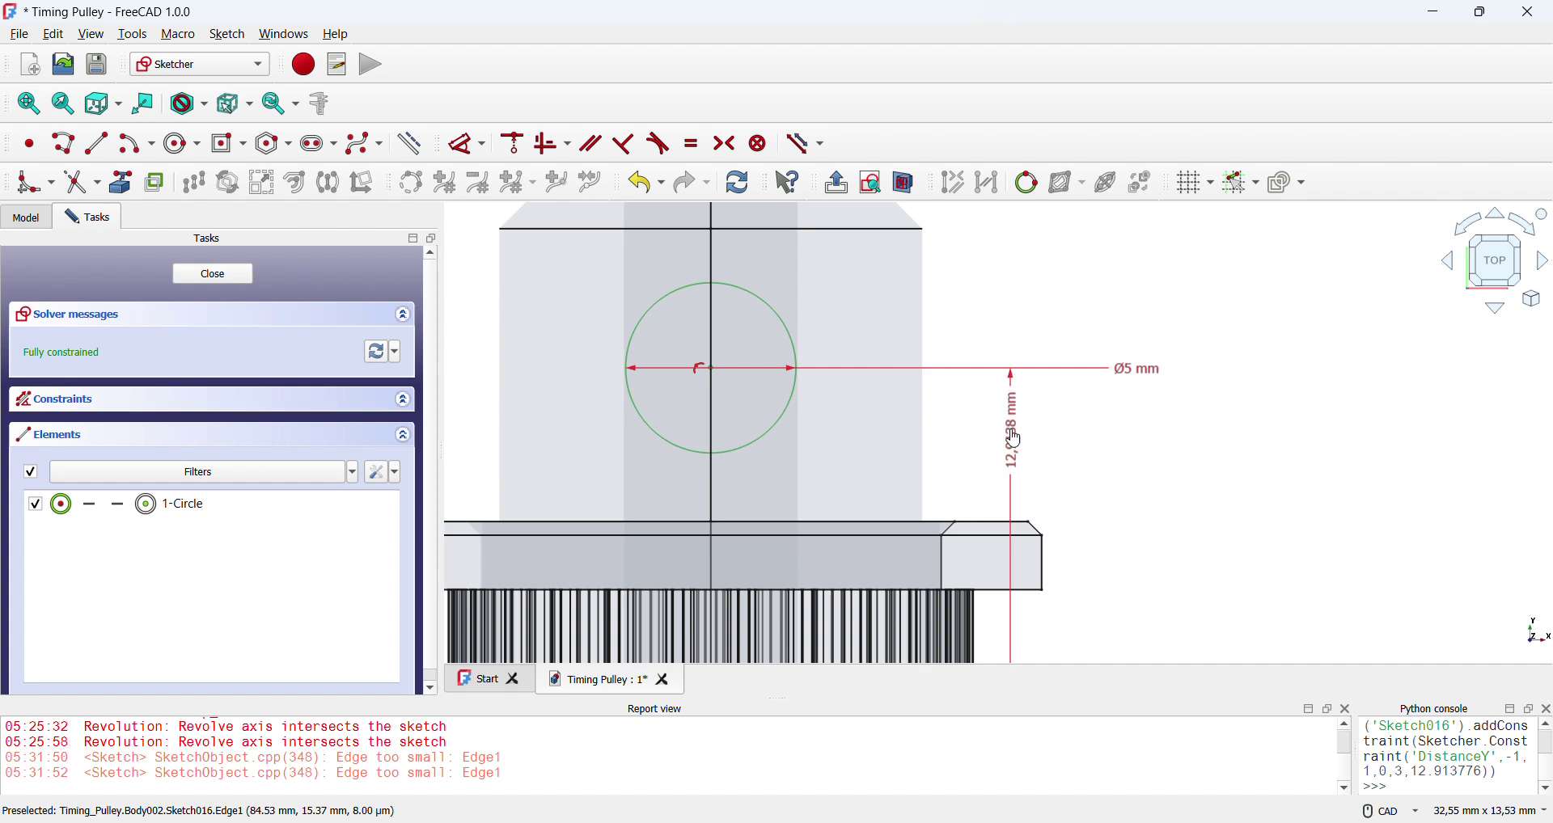
left_click(1090, 398)
key("Return")
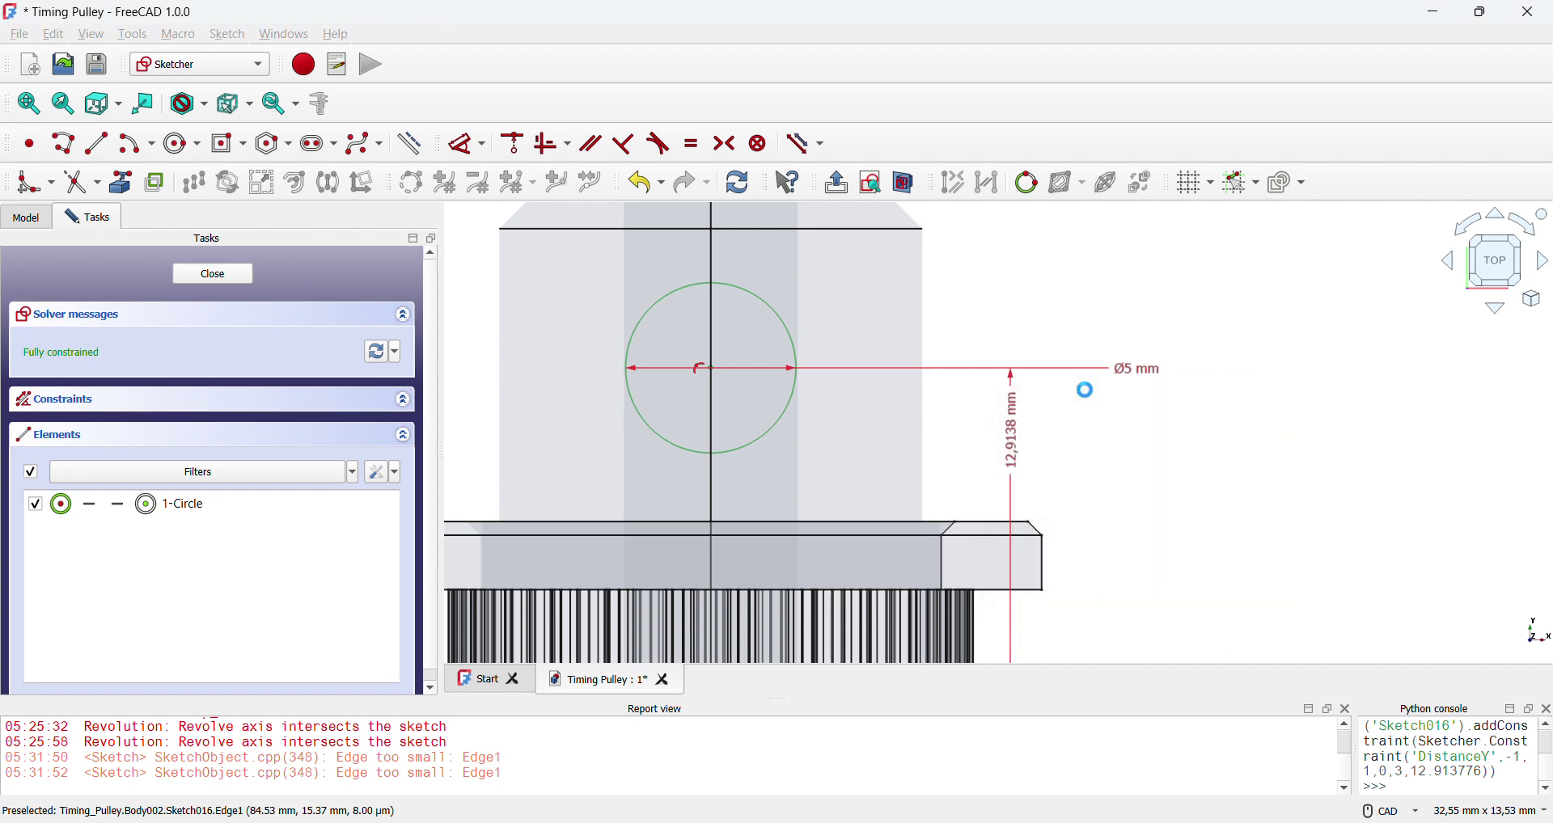
left_click(213, 275)
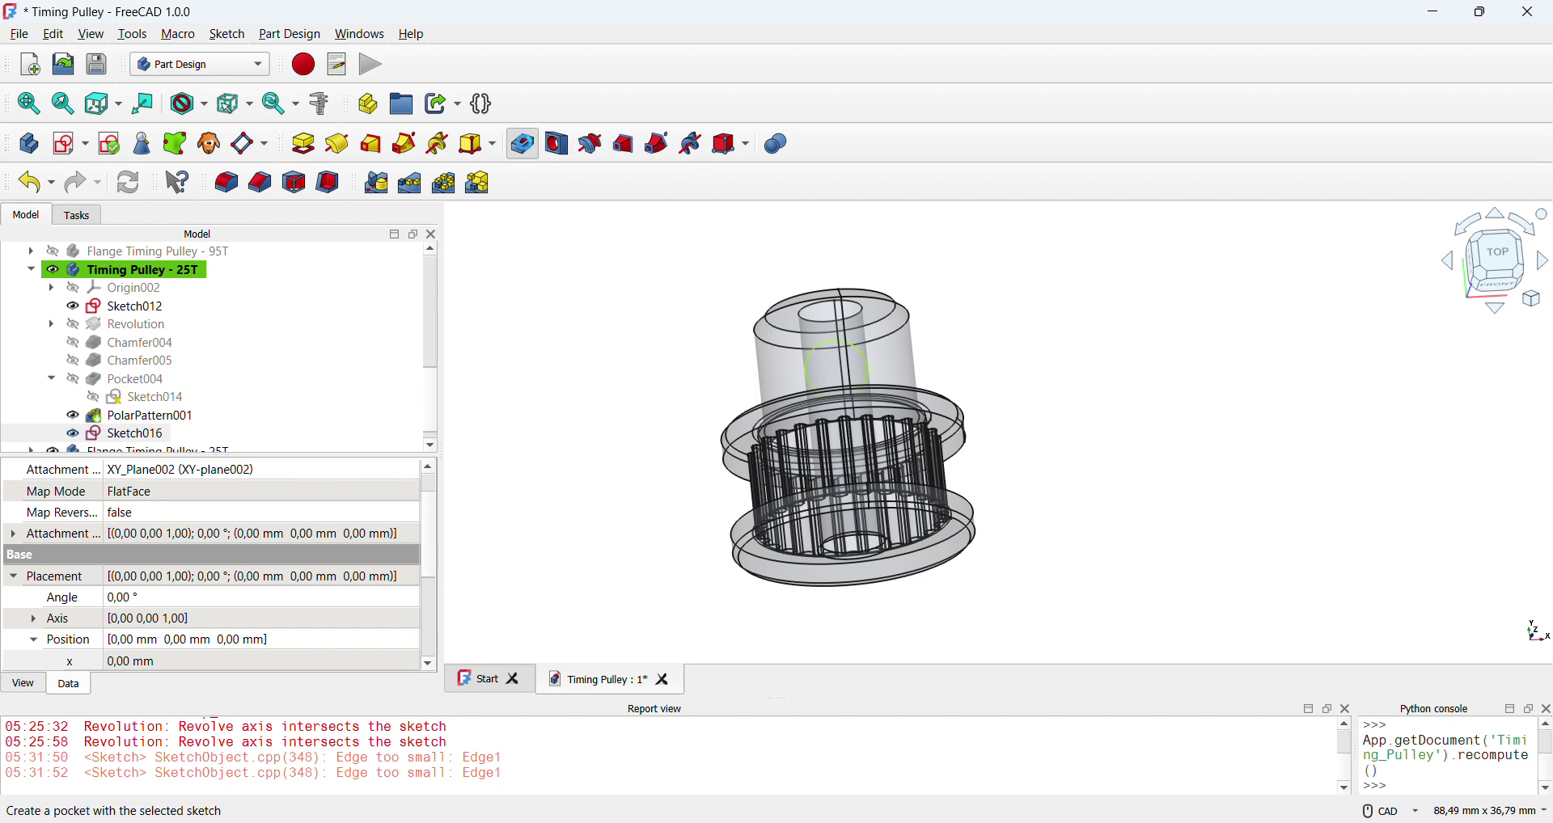
- Cut the circle into the small pulley's hub as a reversed, through-all pocket
left_click(526, 148)
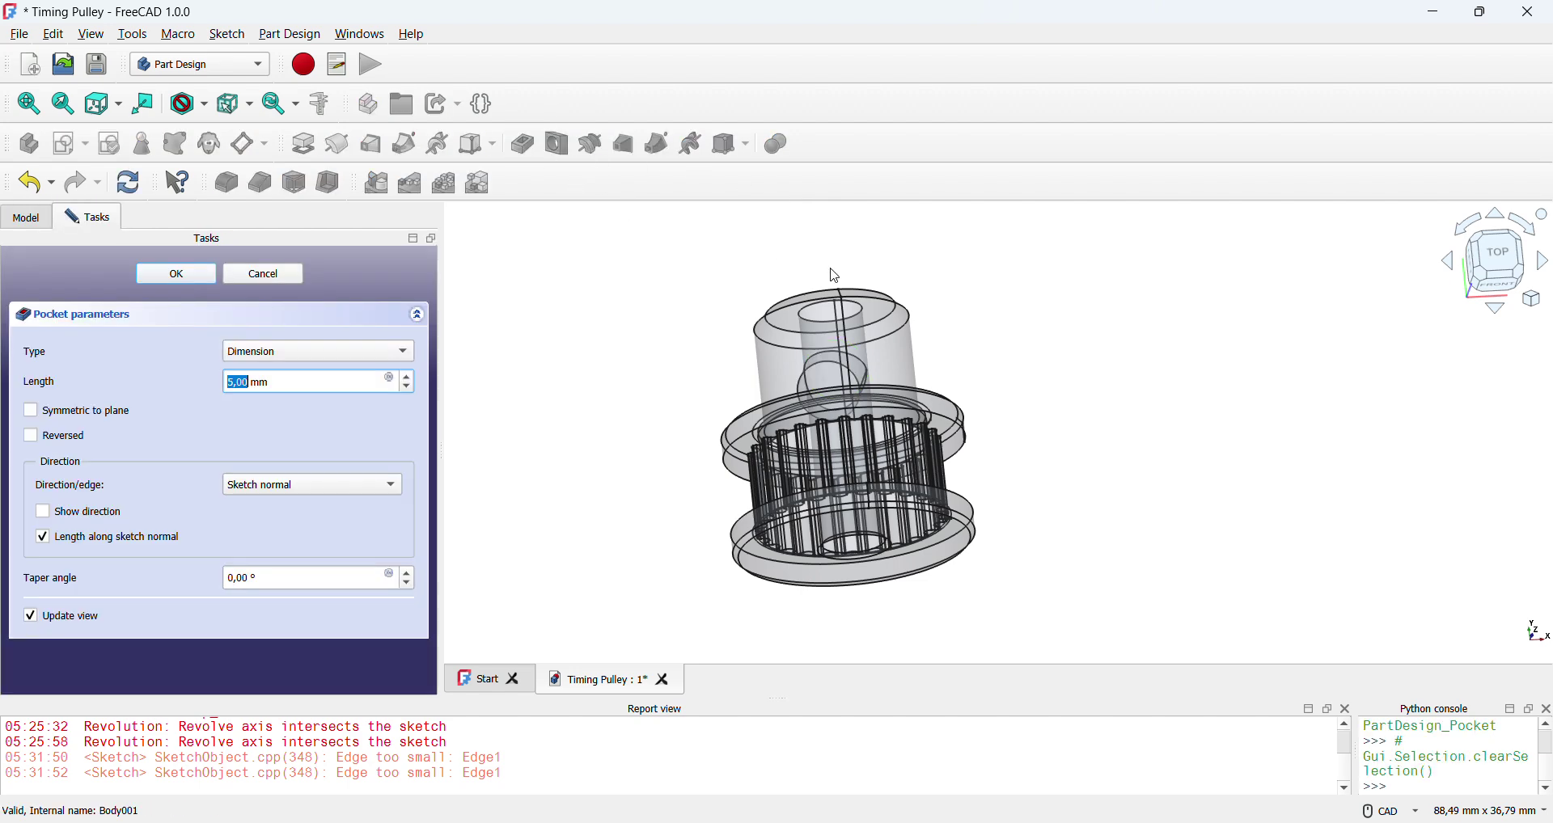
left_click(276, 352)
left_click(279, 368)
middle_click_drag(470, 377, 657, 417)
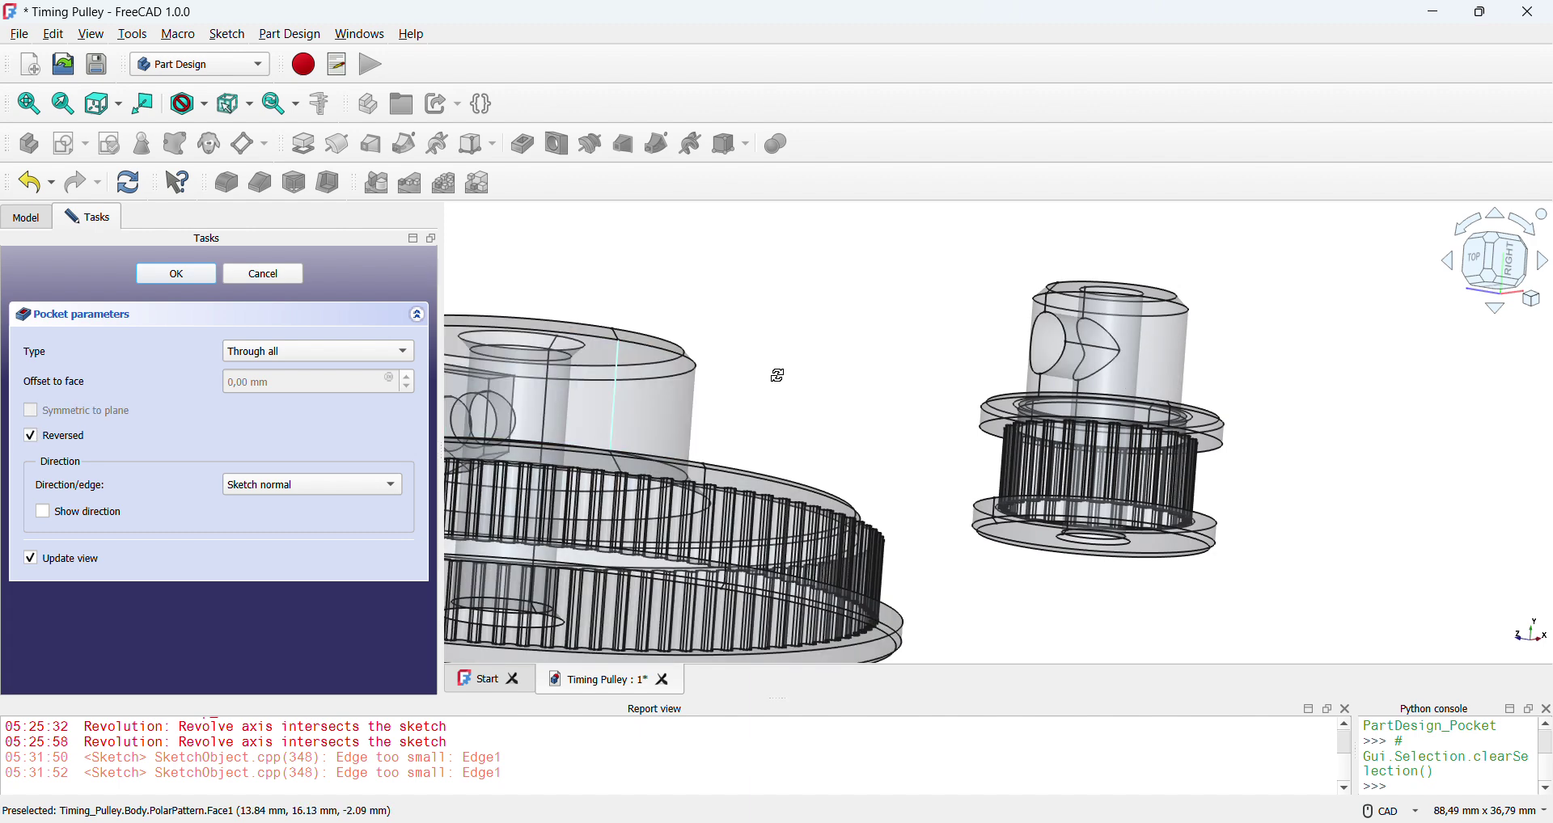
middle_click_drag(778, 375, 489, 290)
scroll(887, 308, "down", 4)
middle_click_drag(887, 309, 800, 417)
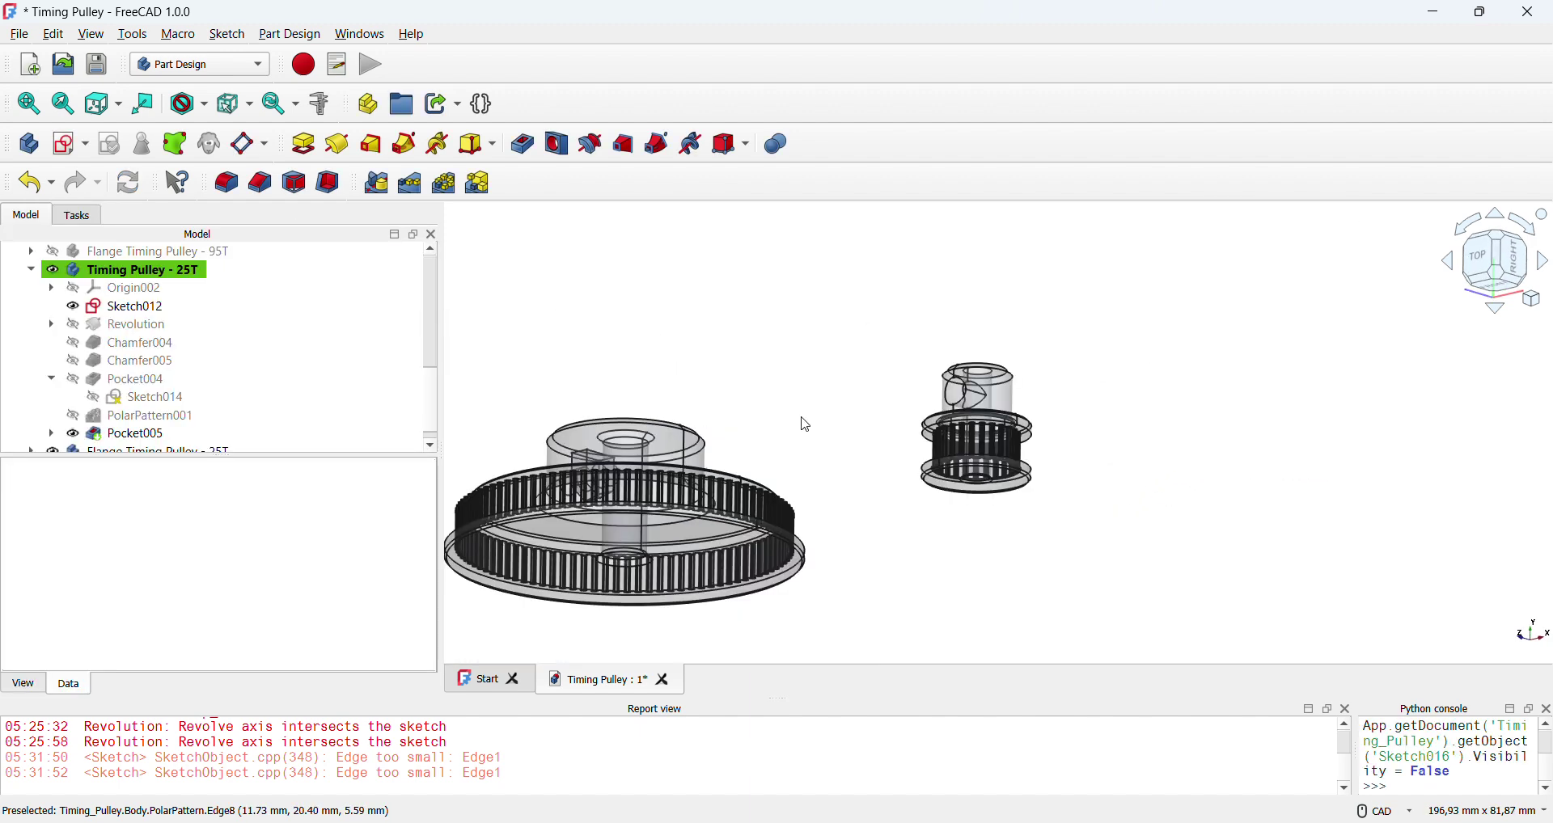
- Show the base sketch of the Timing Pulley - 95T body with both pulleys in front view
middle_click_drag(897, 389, 978, 391)
key("1")
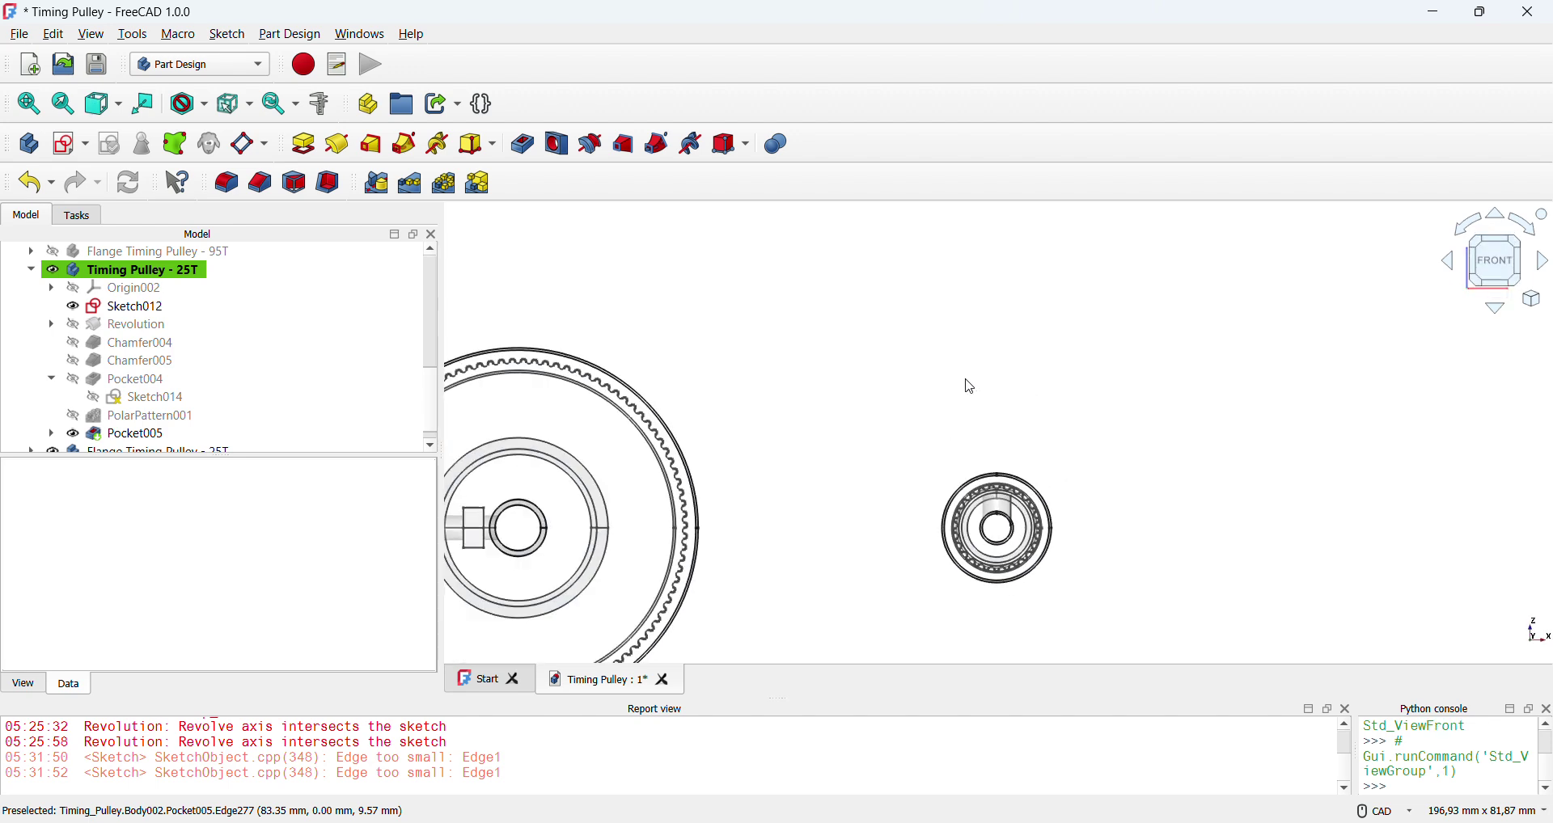
middle_click_drag(866, 394, 894, 380)
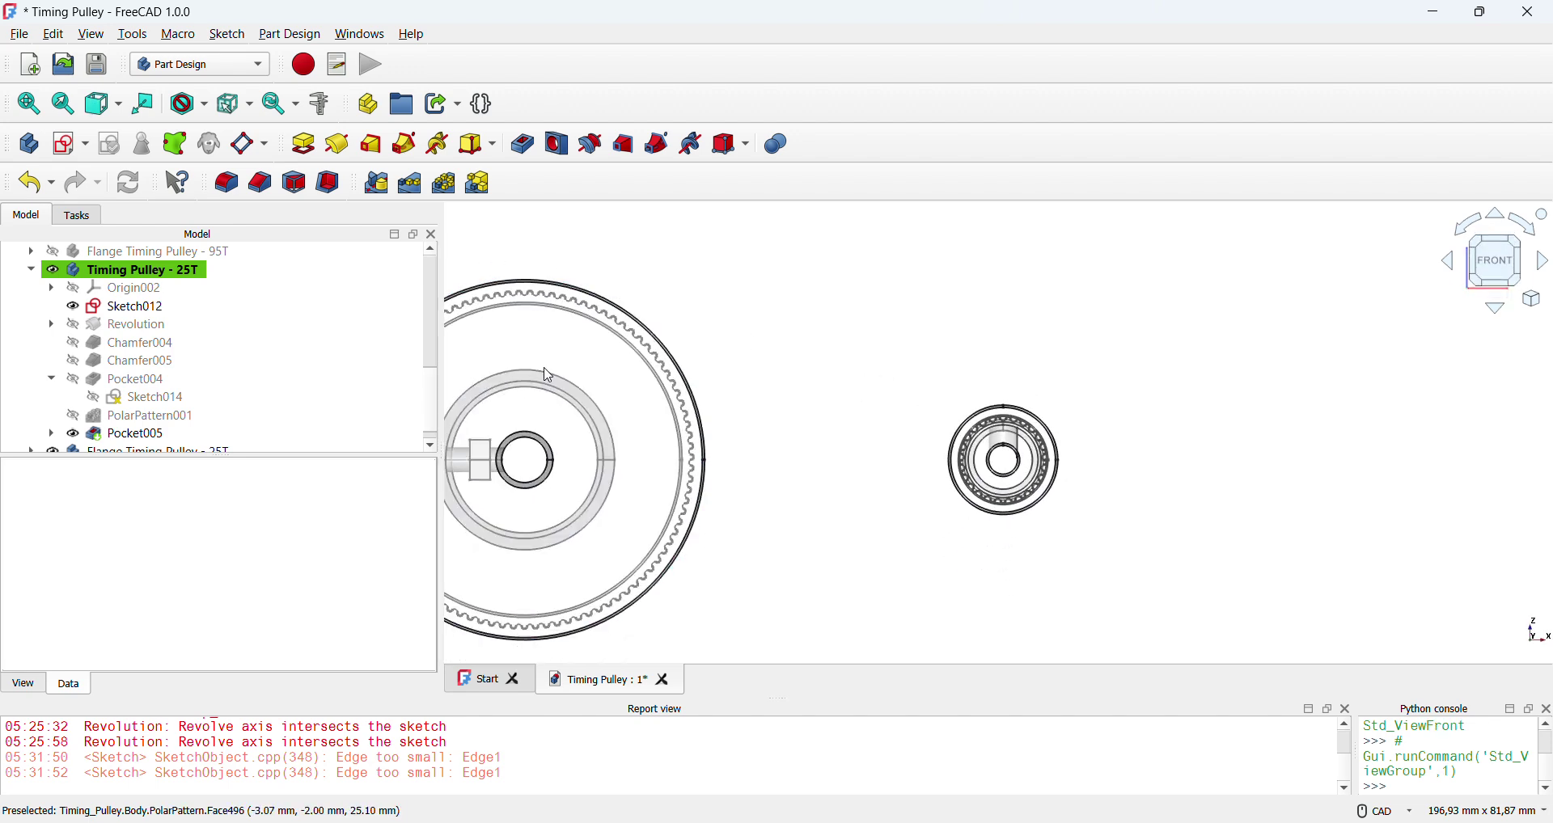
middle_click_drag(801, 381, 821, 353)
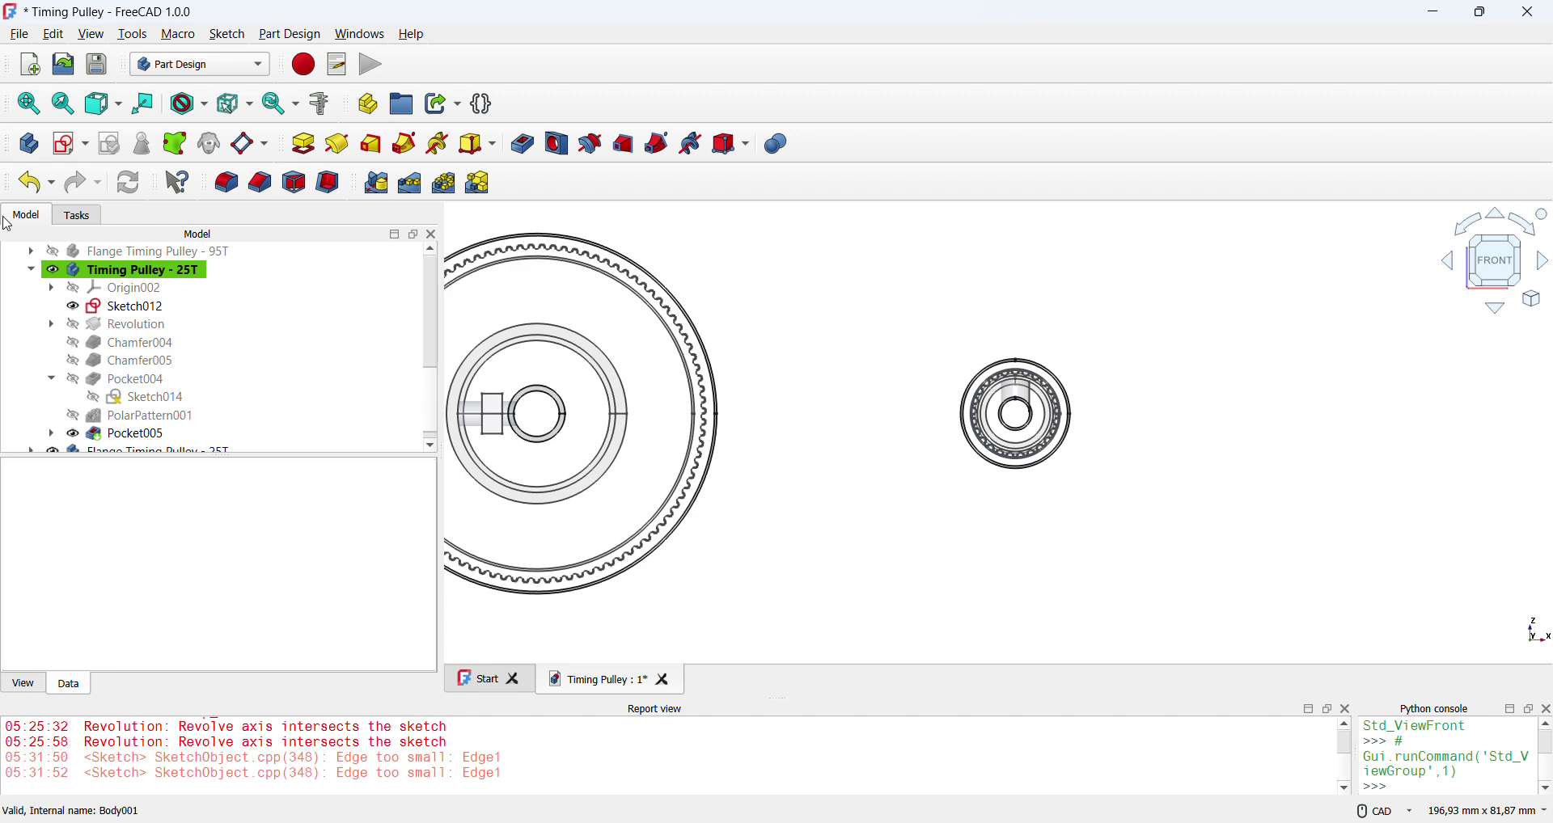
scroll(97, 303, "up", 3)
scroll(134, 299, "up", 3)
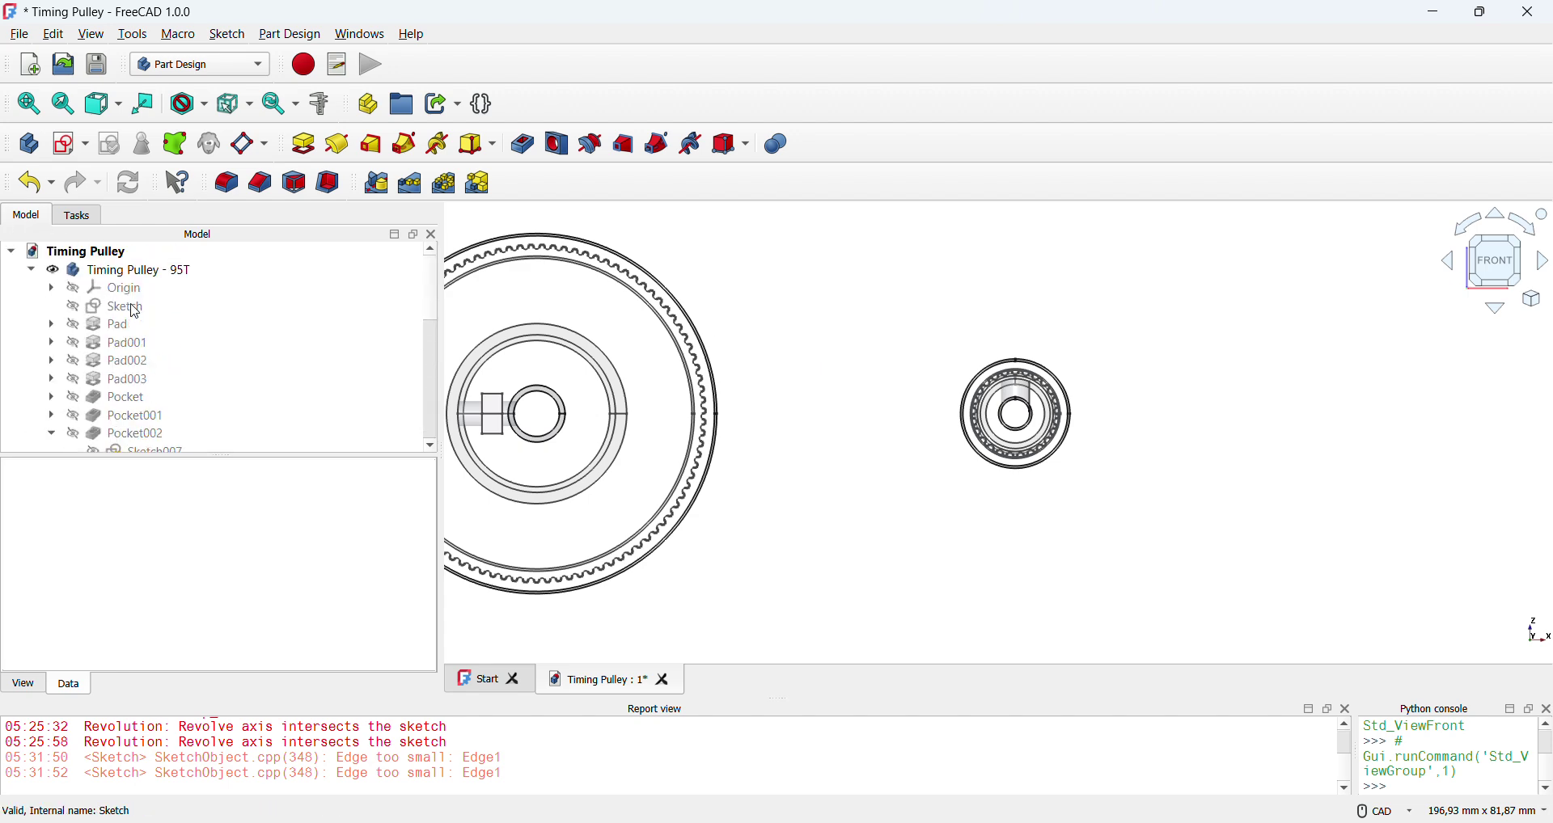
left_click(117, 306)
key("space")
left_click(842, 333)
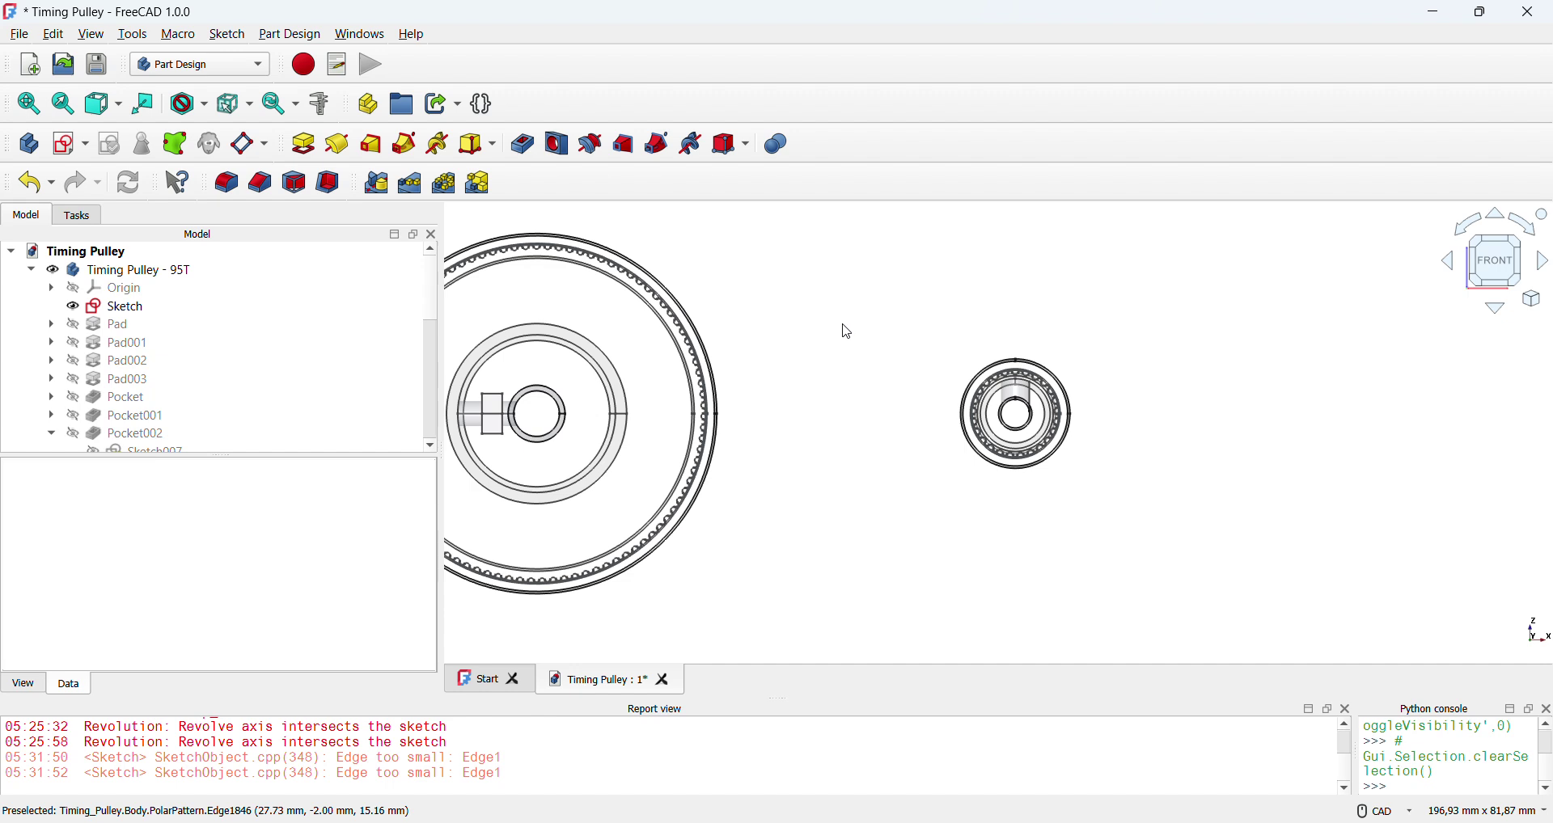
- Create a new body named Ukuran Belt
middle_click_drag(842, 332, 845, 298)
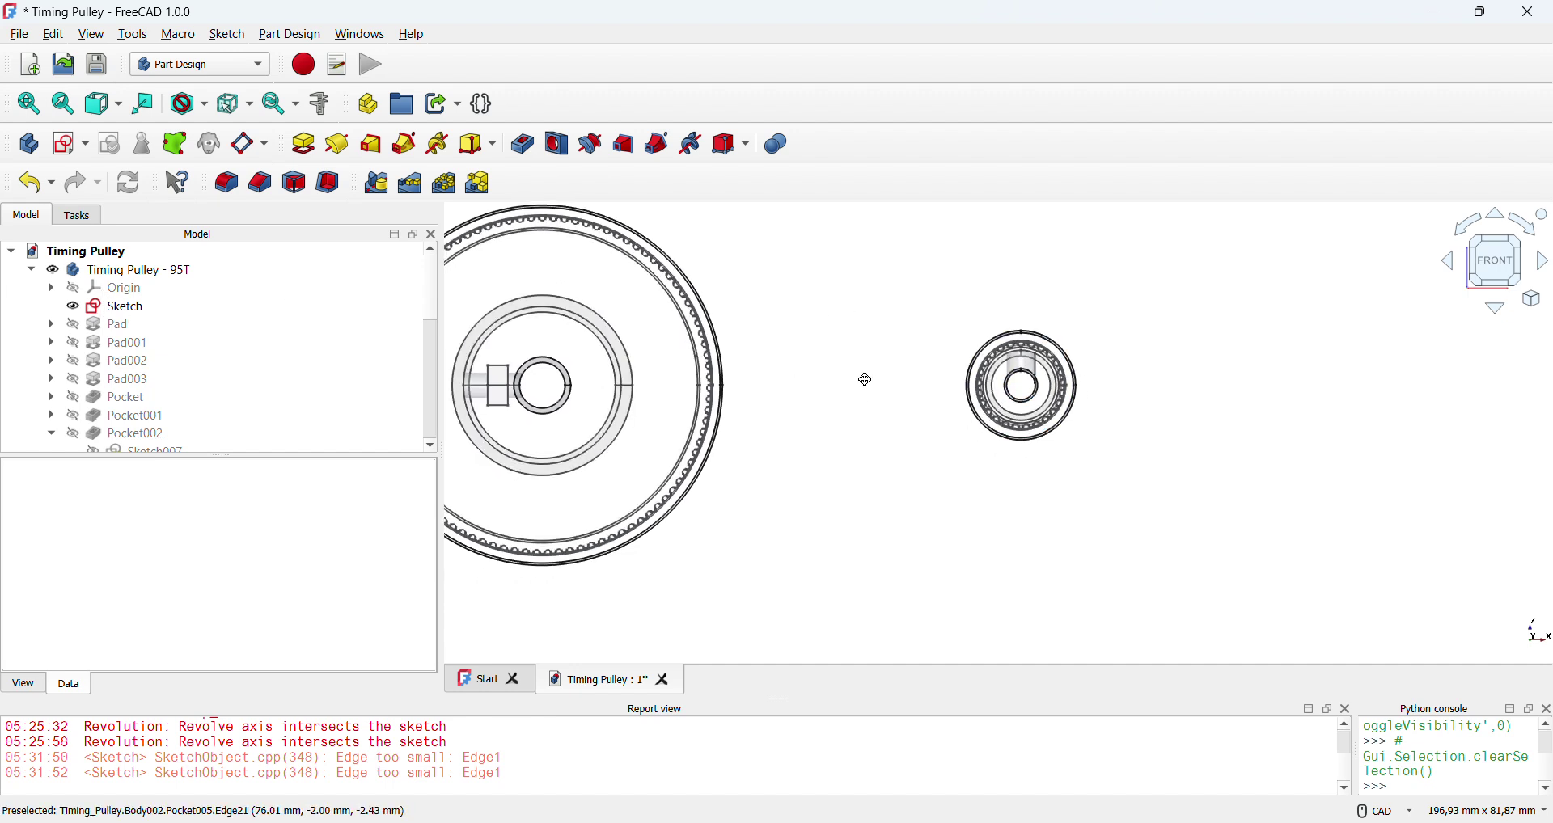
middle_click_drag(865, 380, 970, 392)
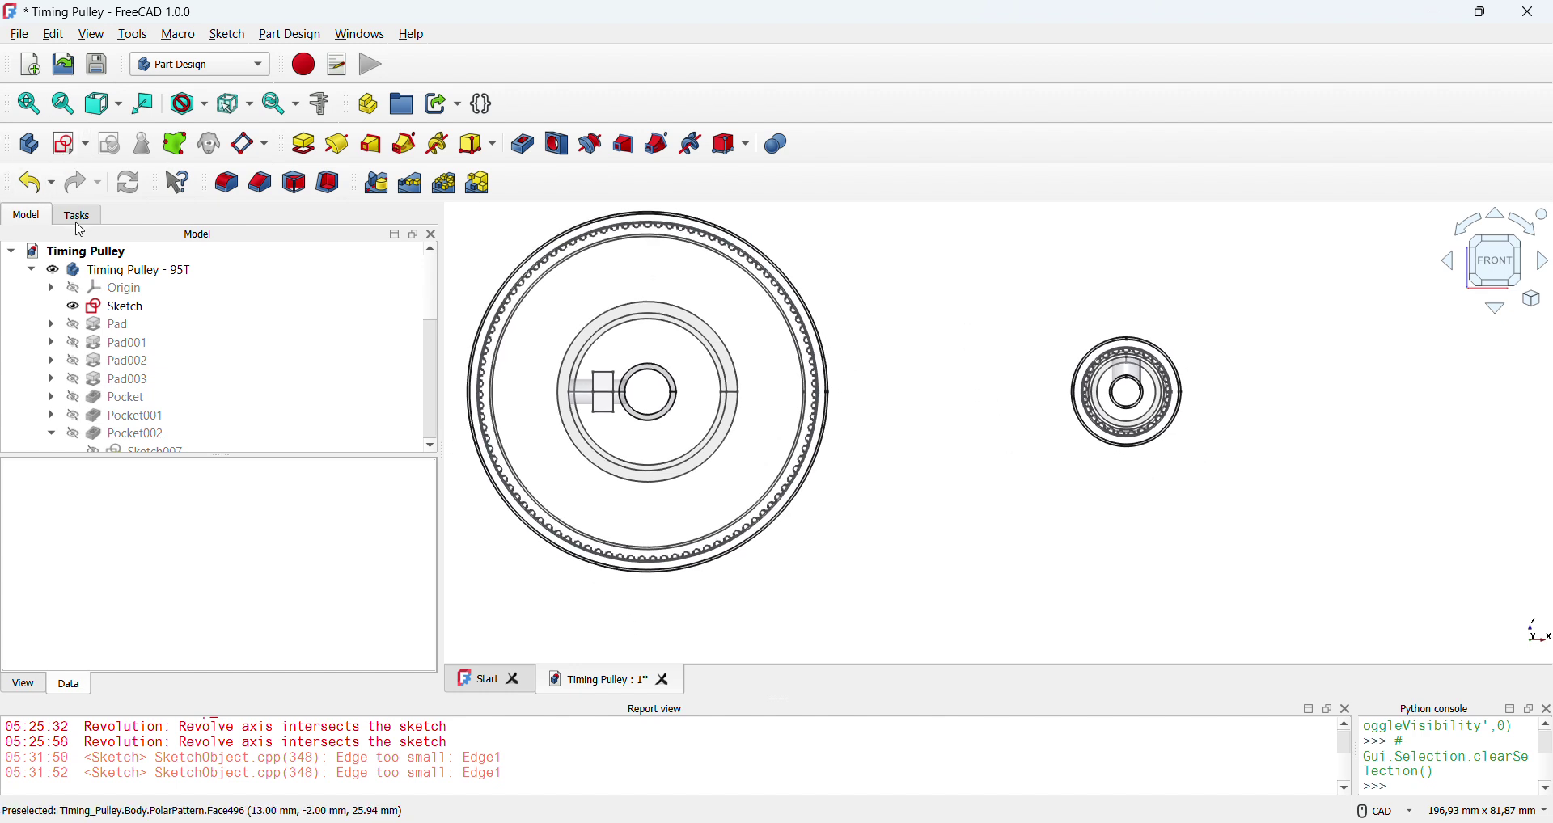
left_click(31, 145)
left_click(98, 442)
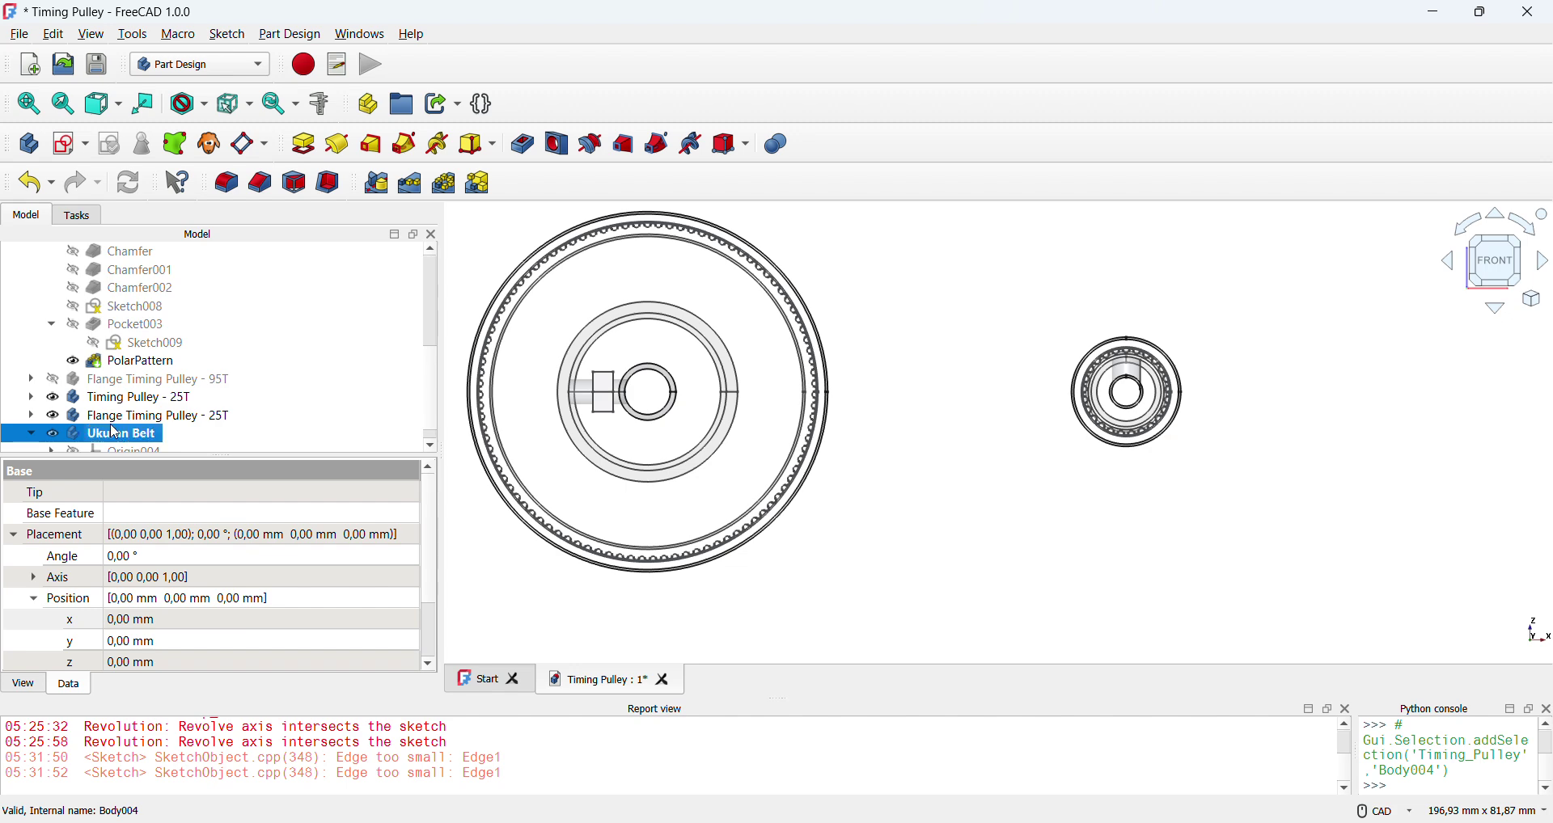
left_click(1057, 441)
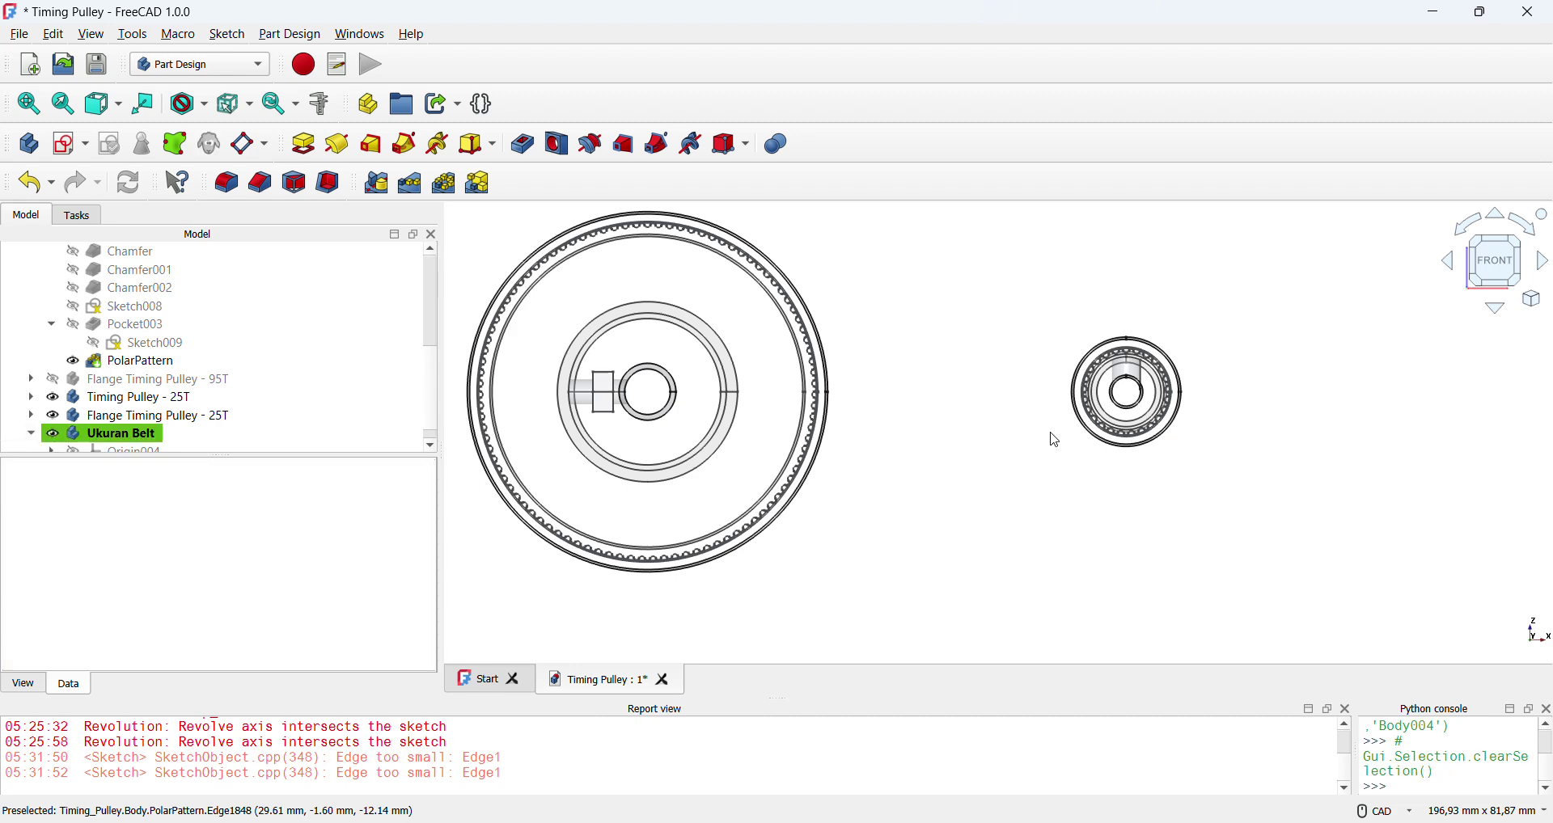
- Start a sketch on the Ukuran Belt body's XZ plane with one circle centred on the origin and another centred about 70.6 mm along the horizontal axis
left_click(71, 142)
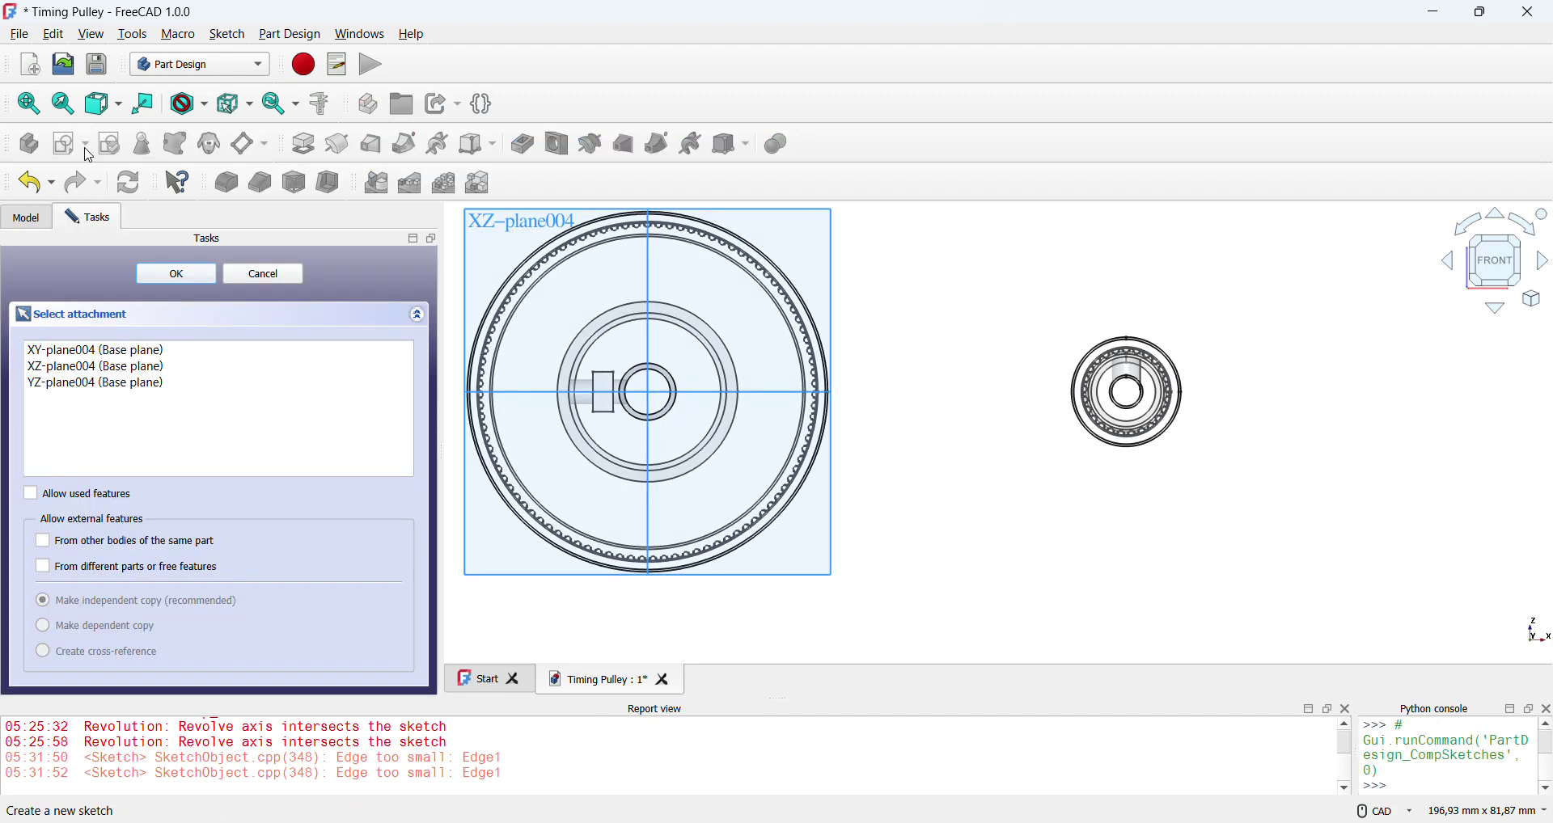
left_click(821, 207)
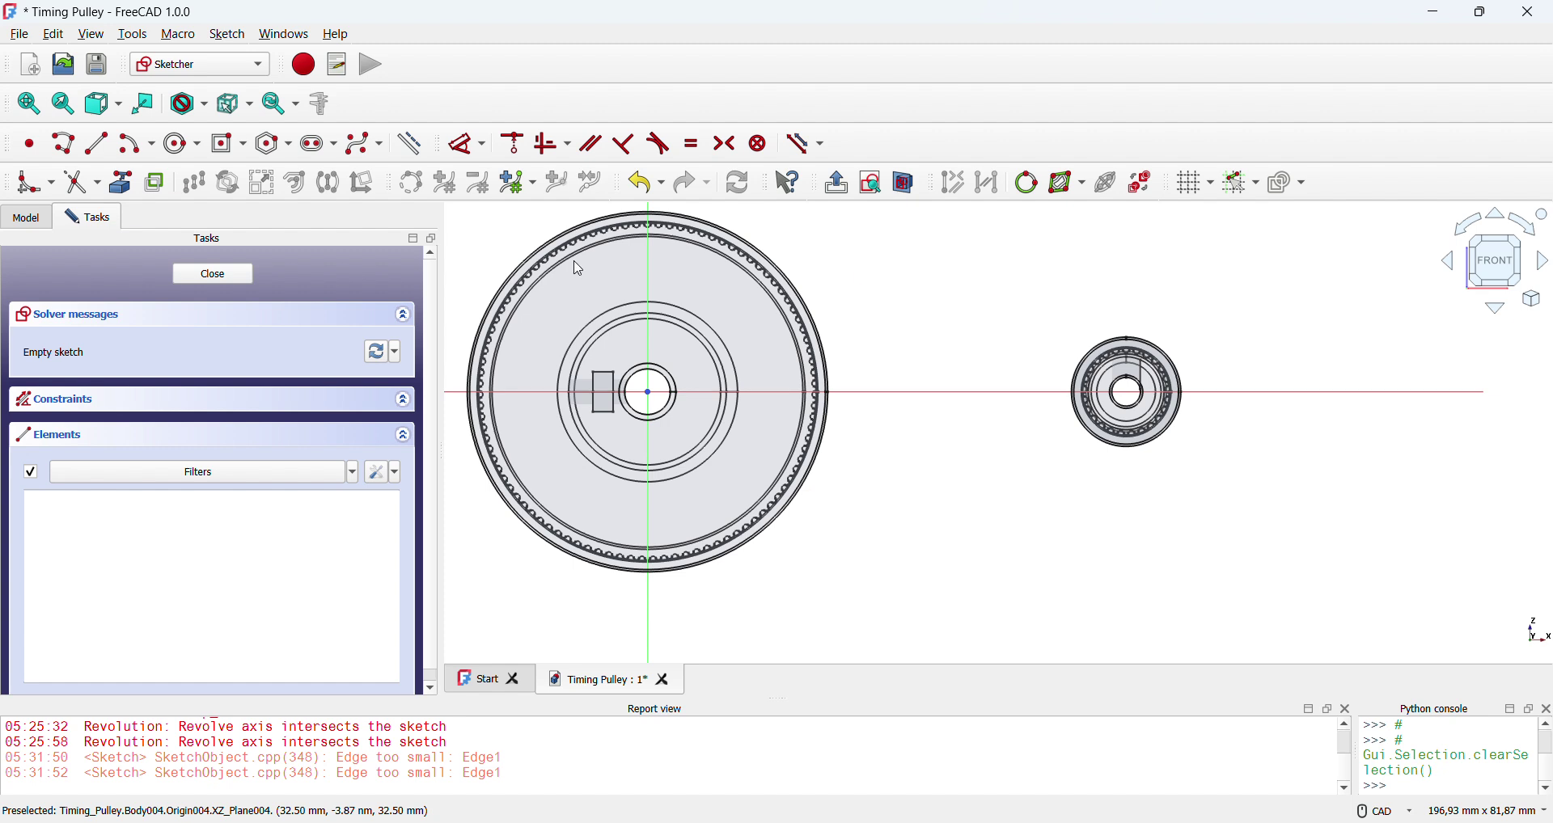
left_click(182, 143)
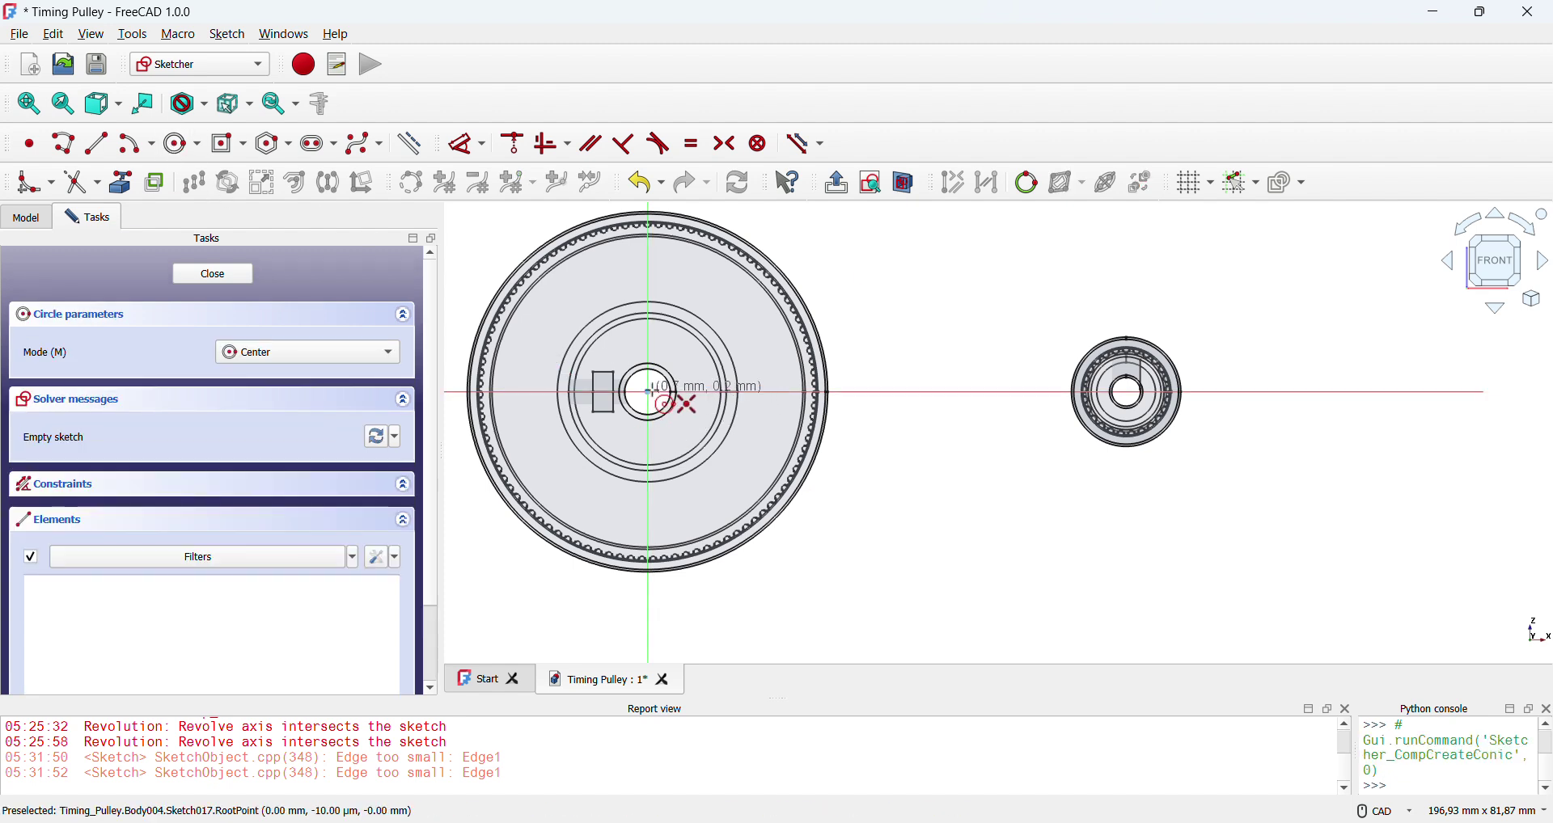
left_click(649, 392)
left_click(788, 511)
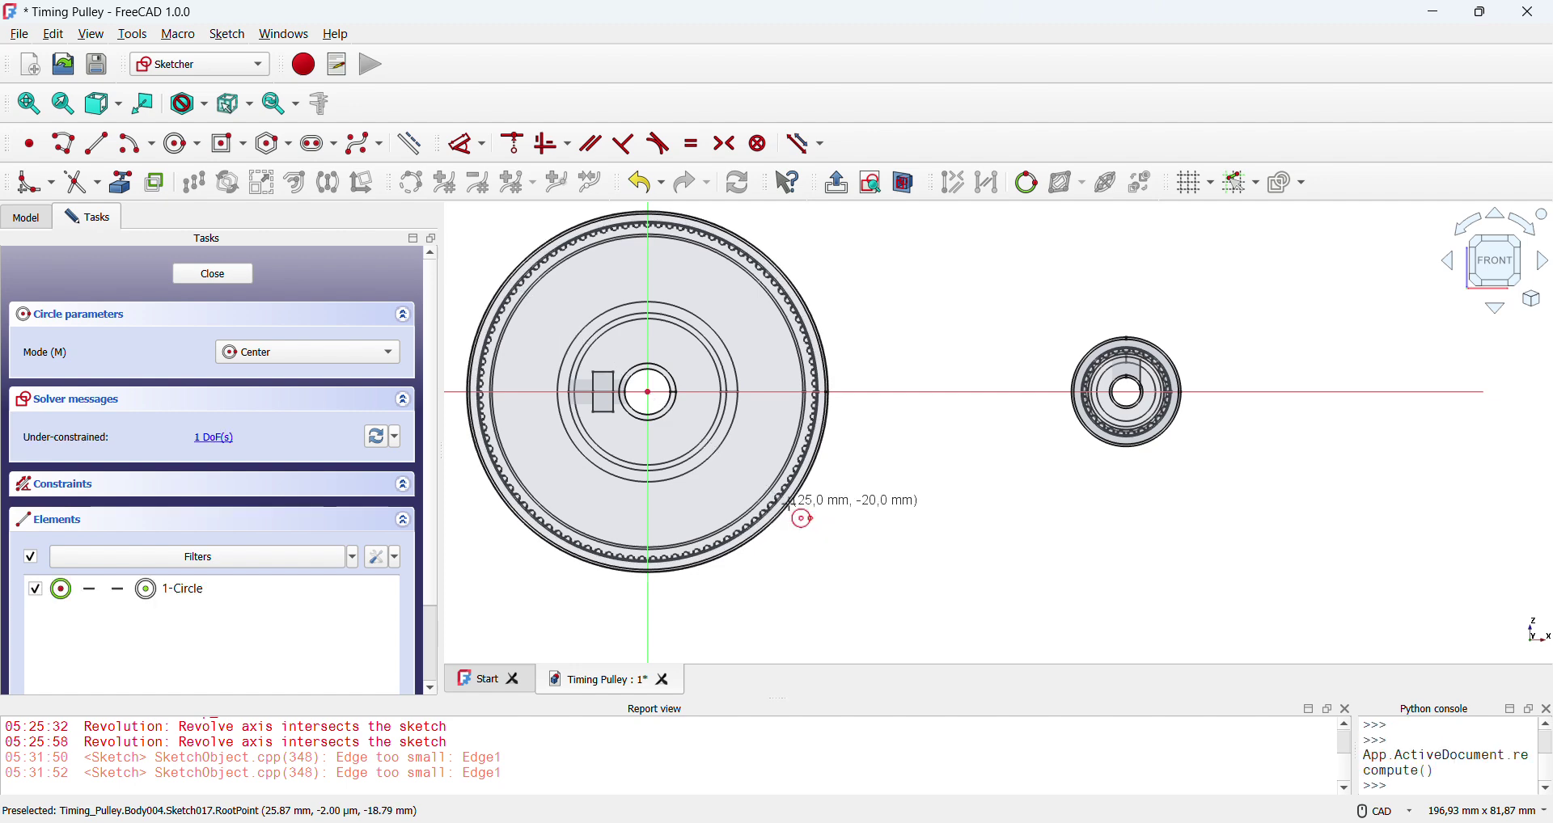
left_click(1047, 393)
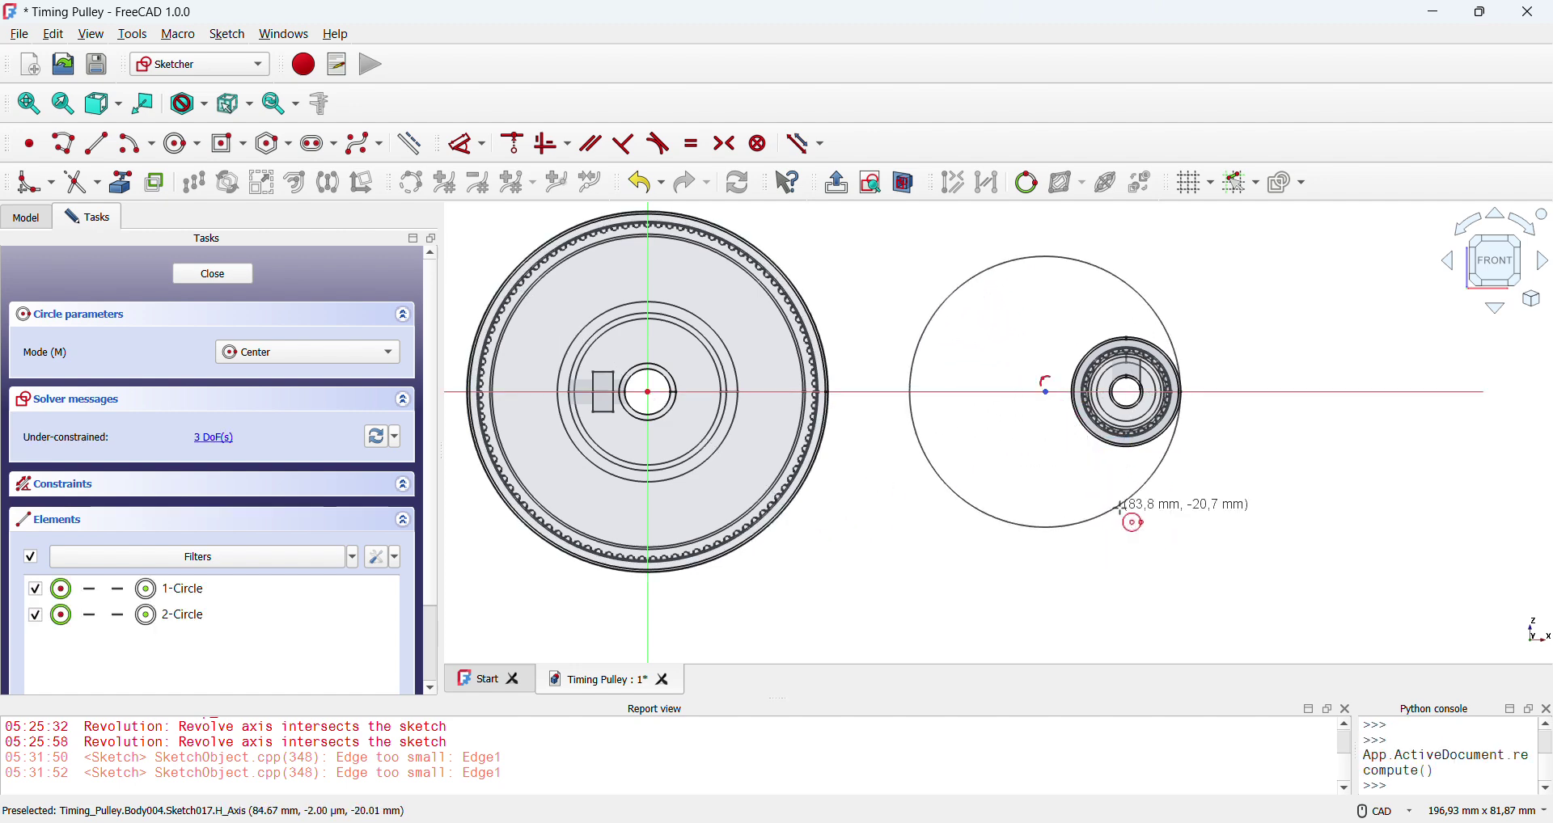
left_click(1129, 501)
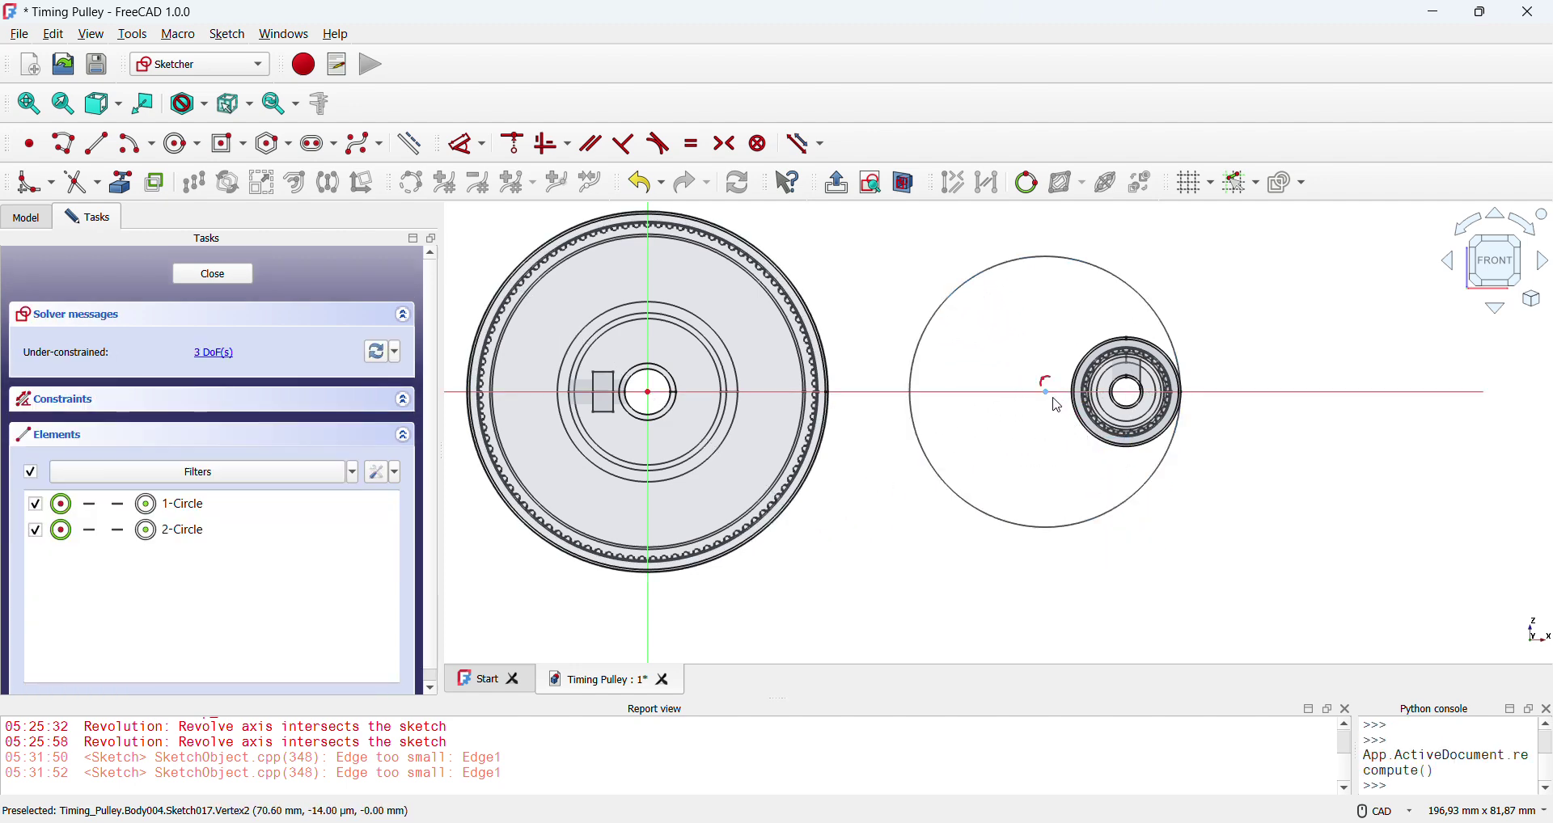
- Constrain the horizontal distance from the origin to the second circle's centre to 85 mm
left_click(483, 144)
left_click(579, 171)
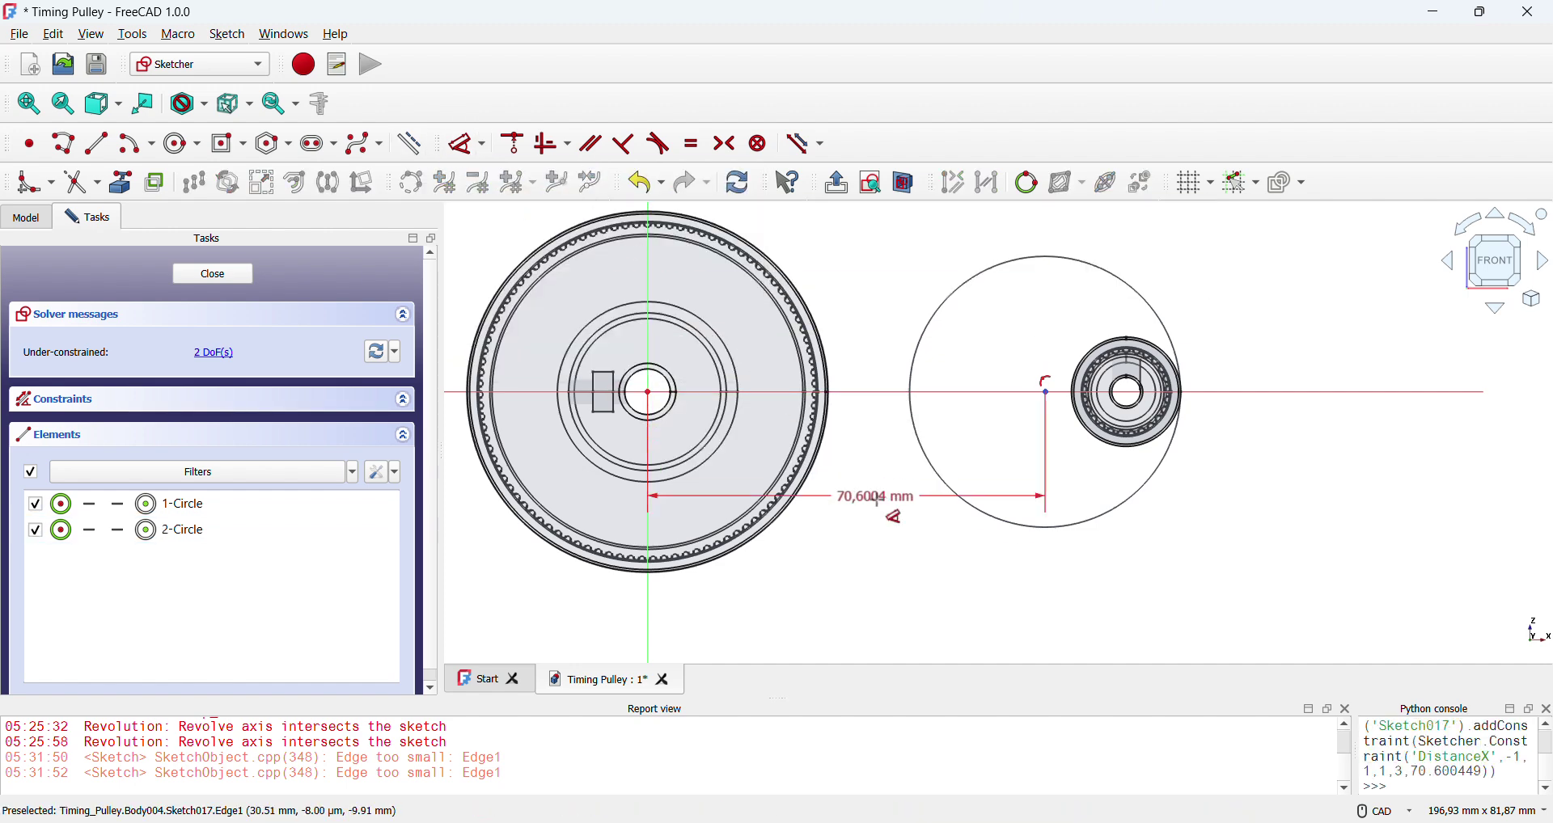
left_click(848, 578)
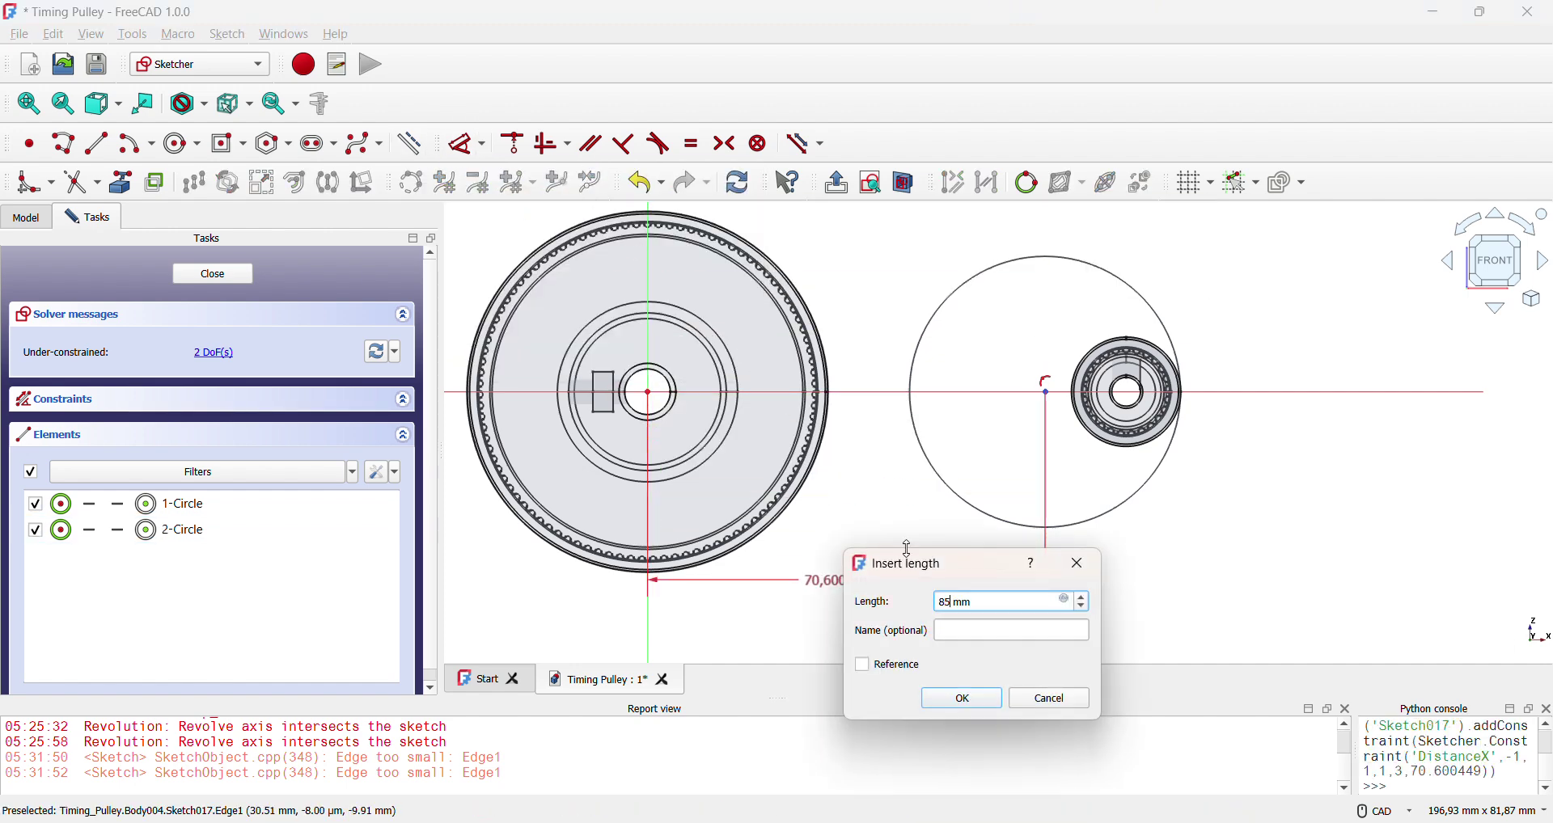
key("Return")
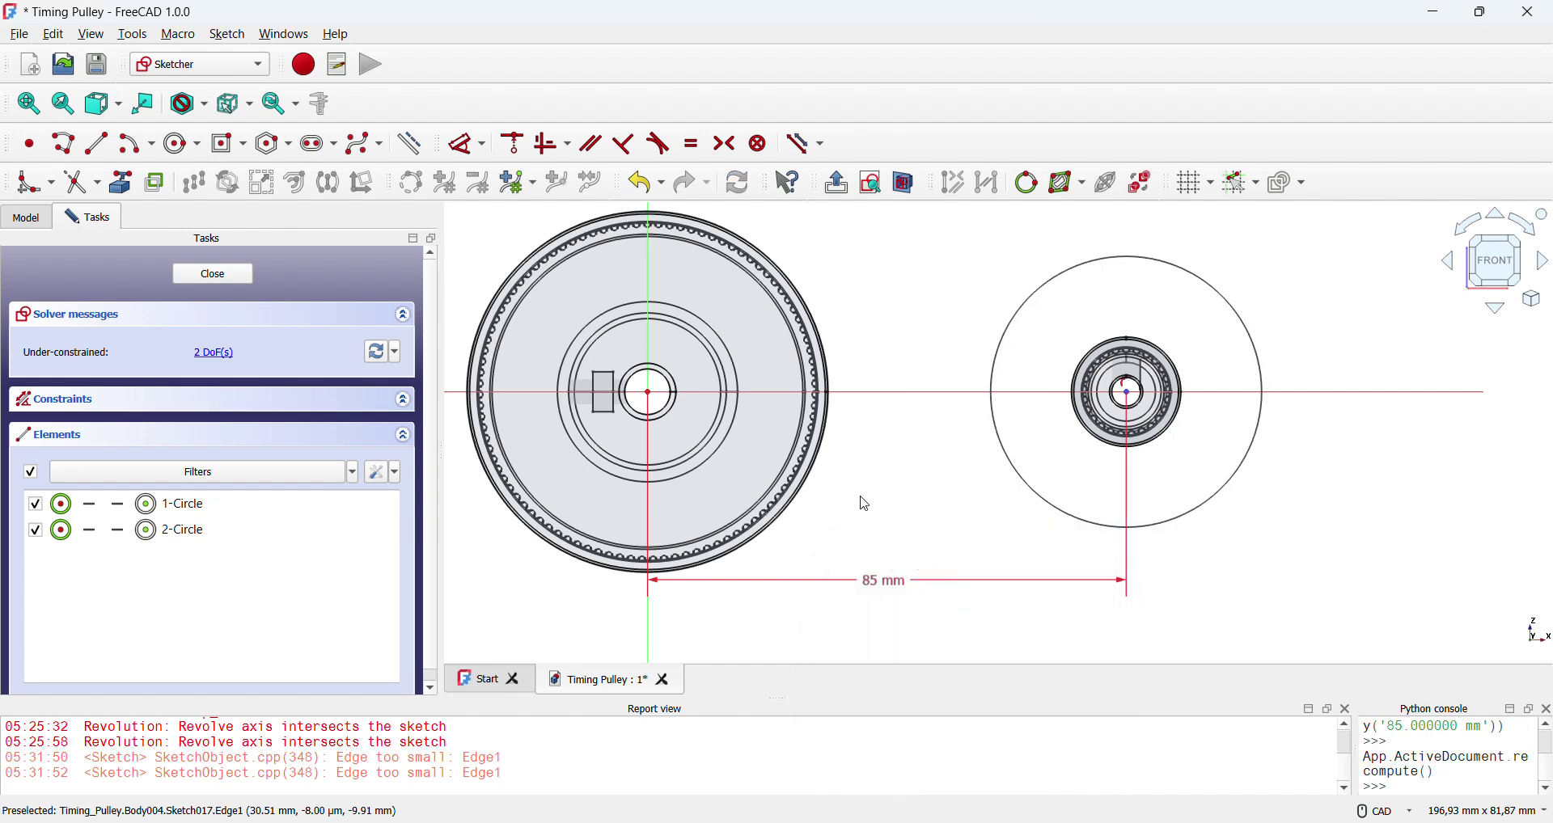
- Resize the origin-centred circle to just outside the 95T pulley's teeth and set its diameter to 60.52 mm
scroll(781, 533, "up", 4)
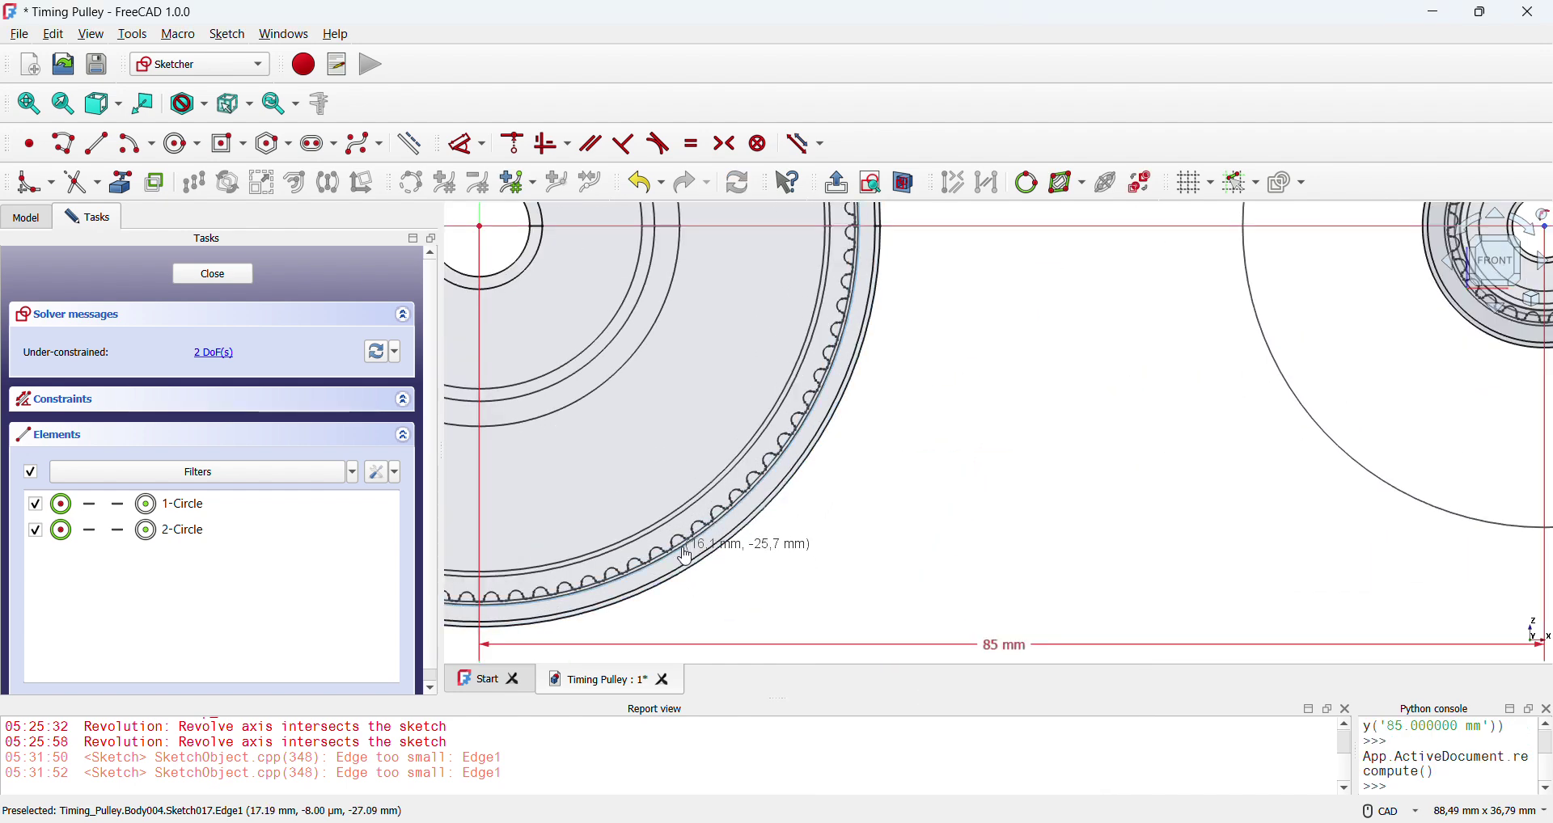
scroll(686, 556, "up", 6)
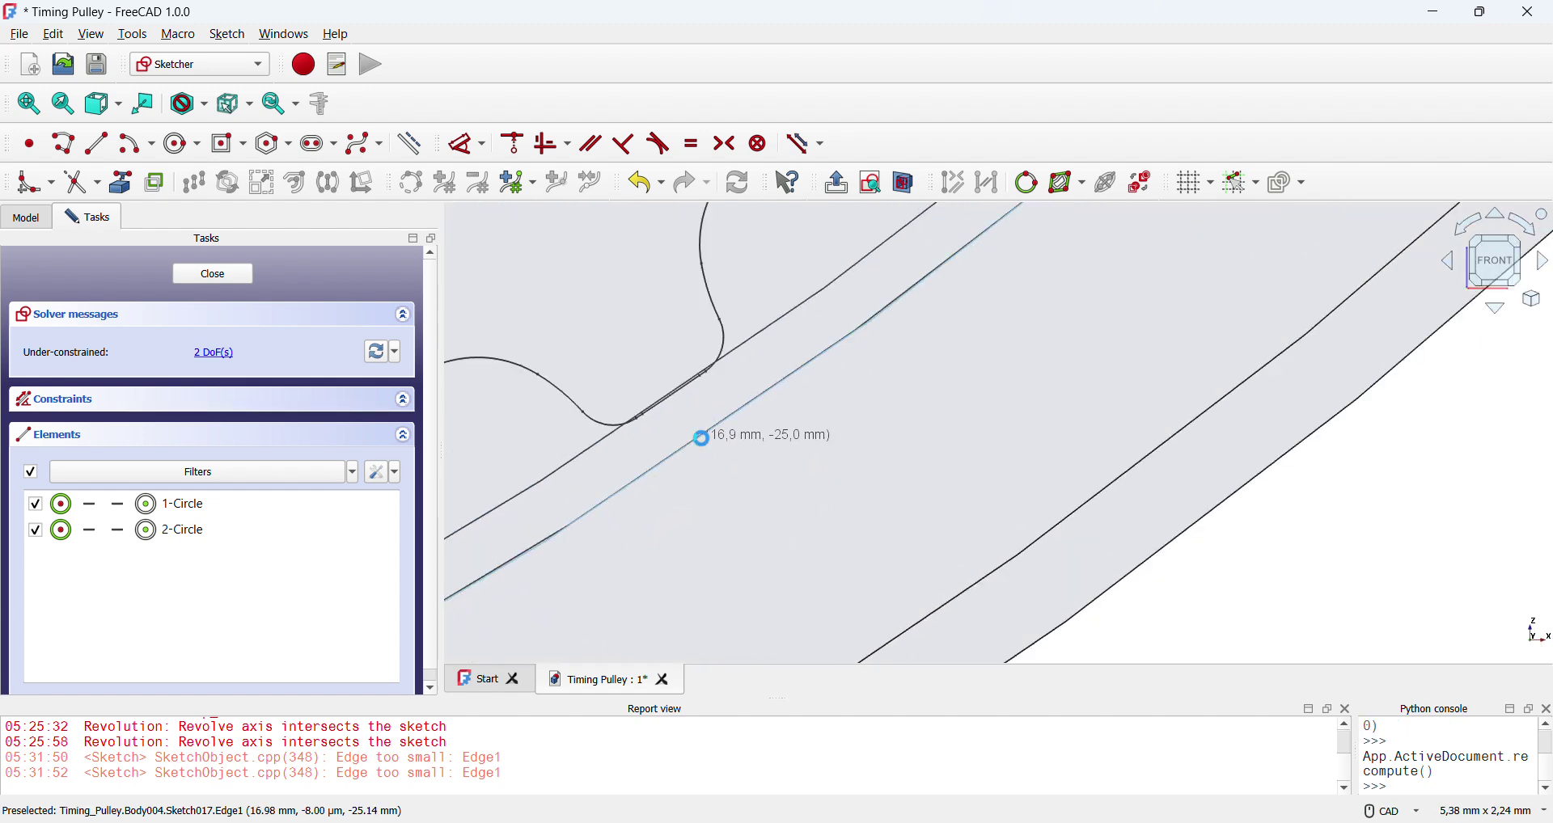
left_click(714, 434)
key("d")
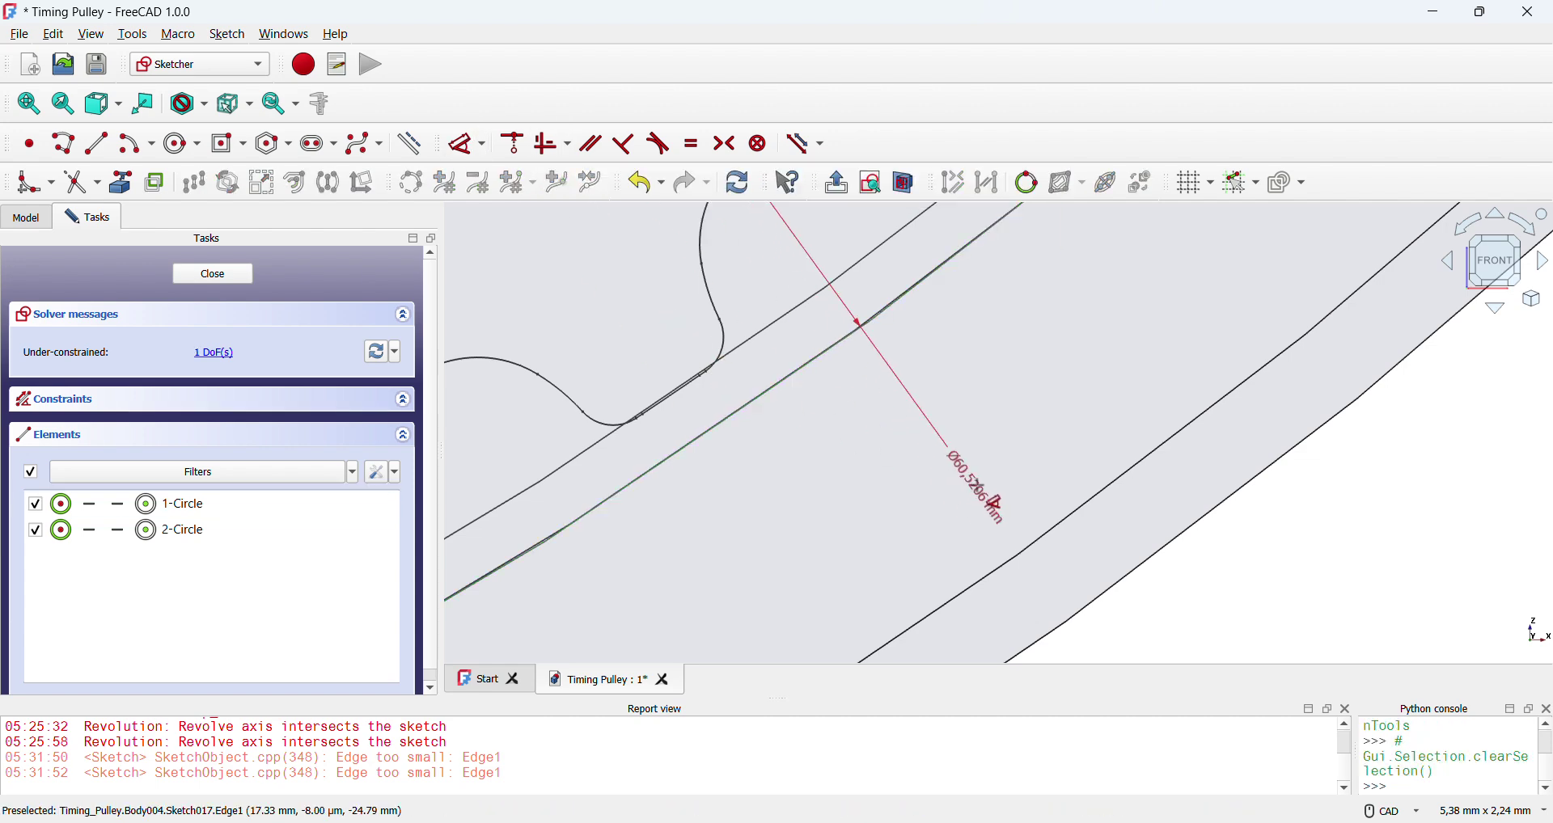
left_click(995, 511)
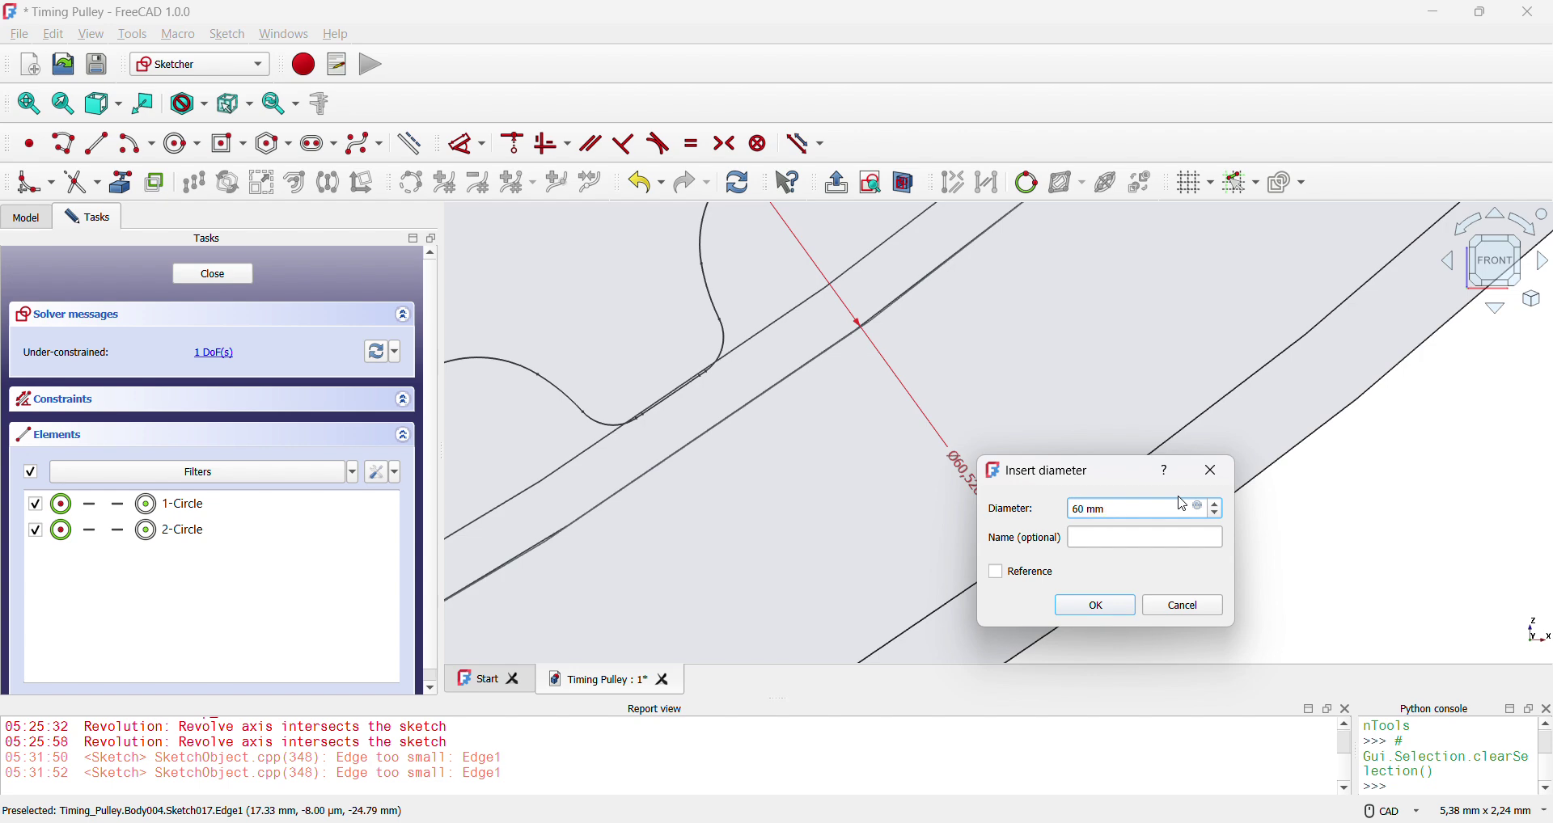
key("Return")
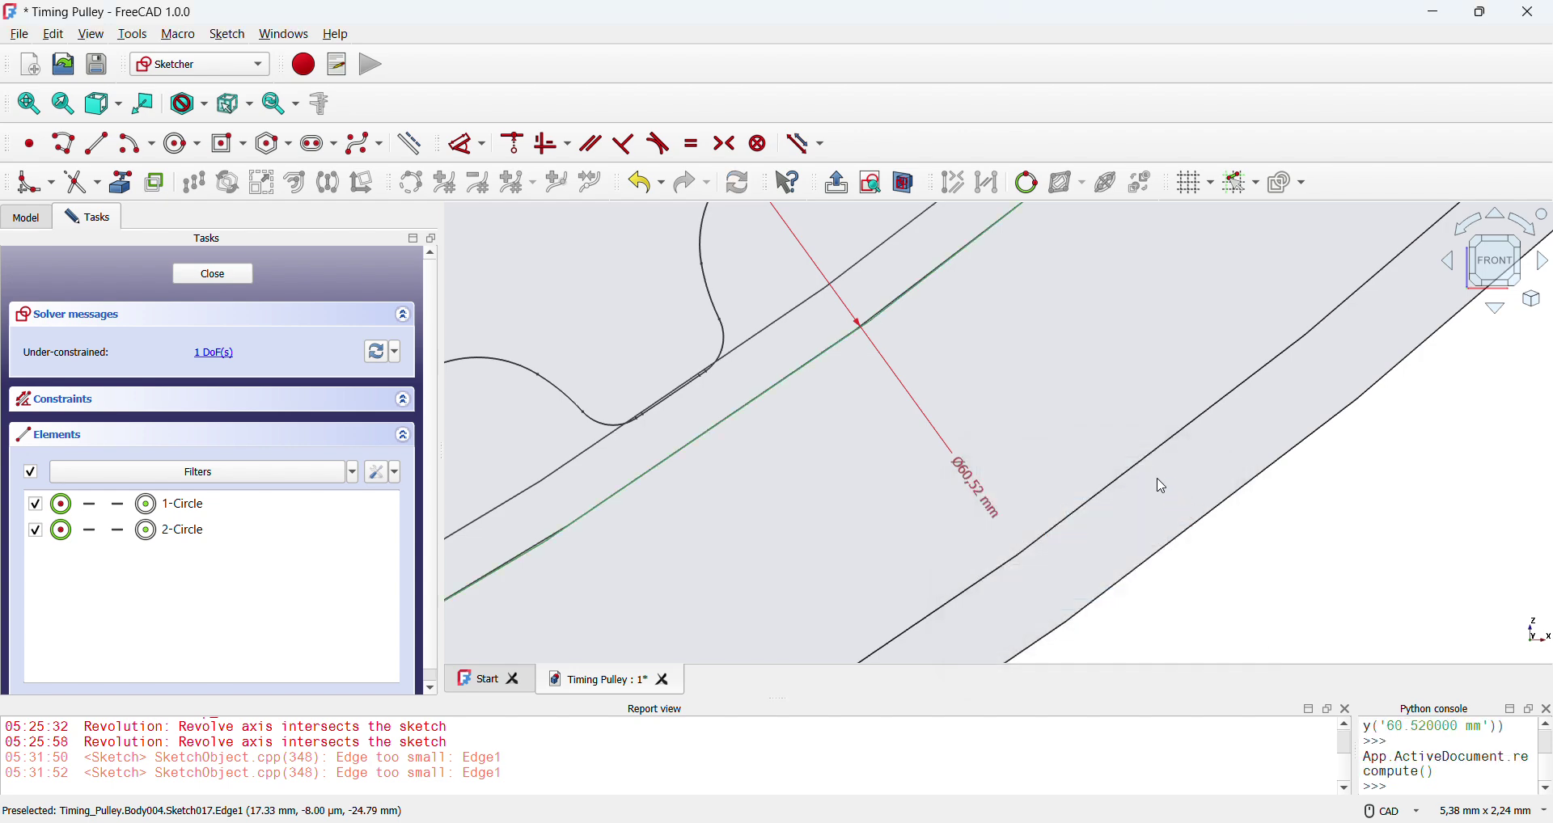
- Shrink the second circle to just outside the 25T pulley's teeth and set its diameter to 15.92 mm
scroll(1165, 488, "down", 10)
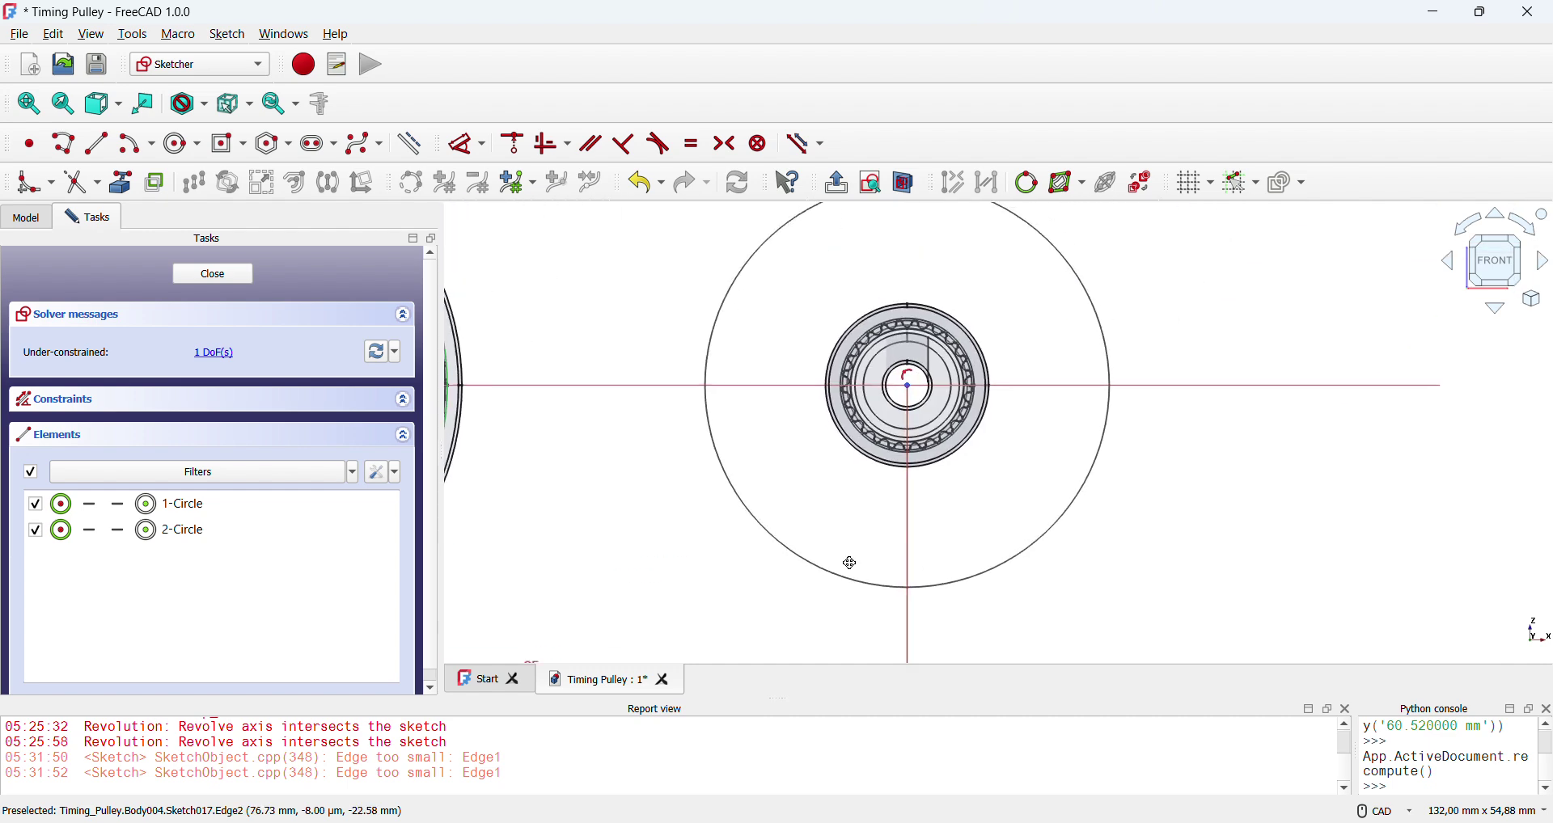
scroll(910, 578, "up", 3)
left_click_drag(905, 607, 898, 364)
scroll(898, 364, "up", 10)
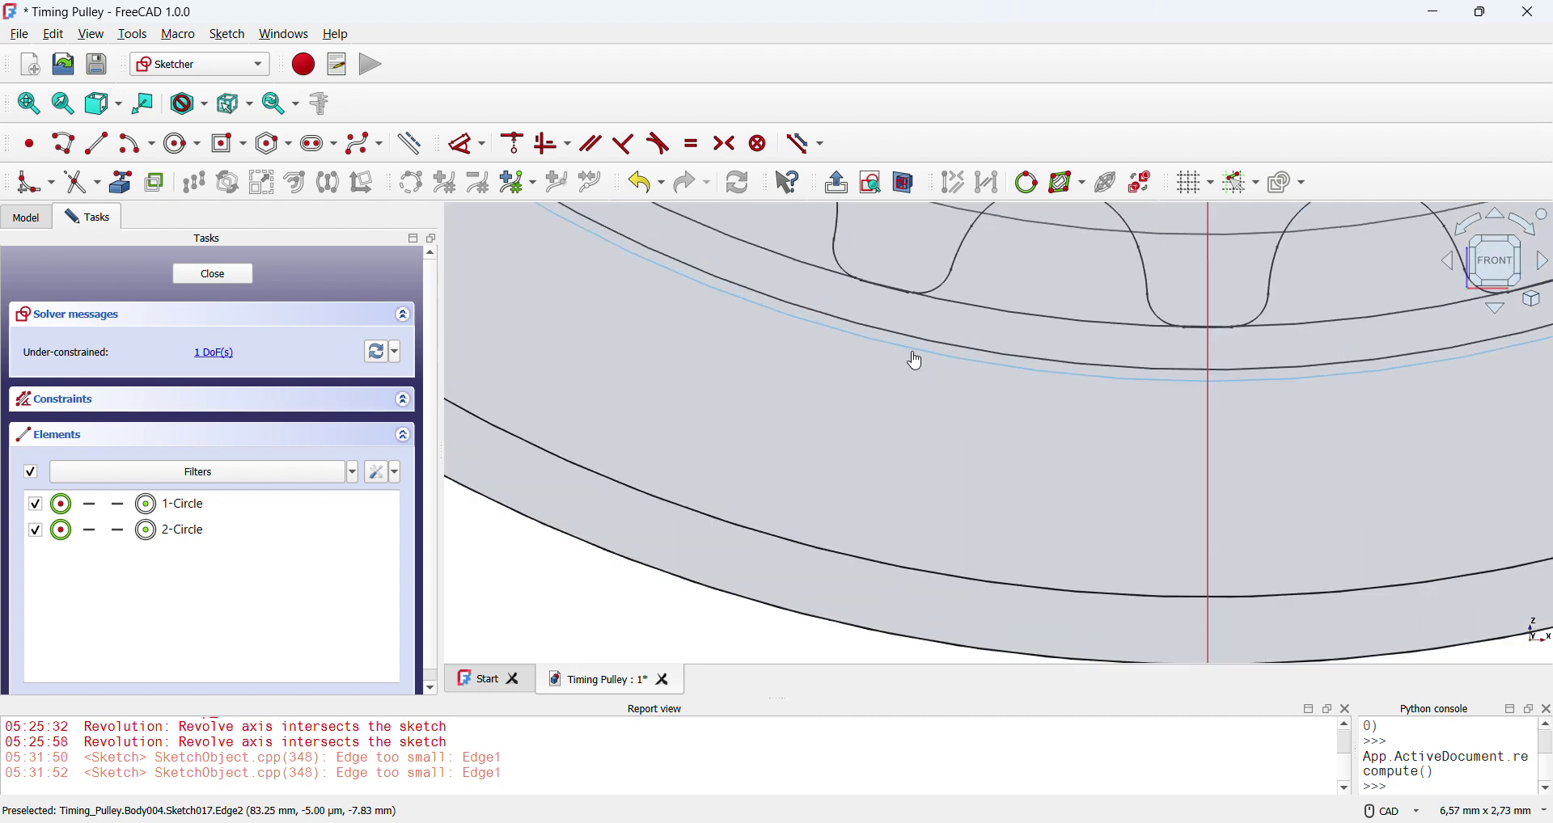
left_click(916, 336)
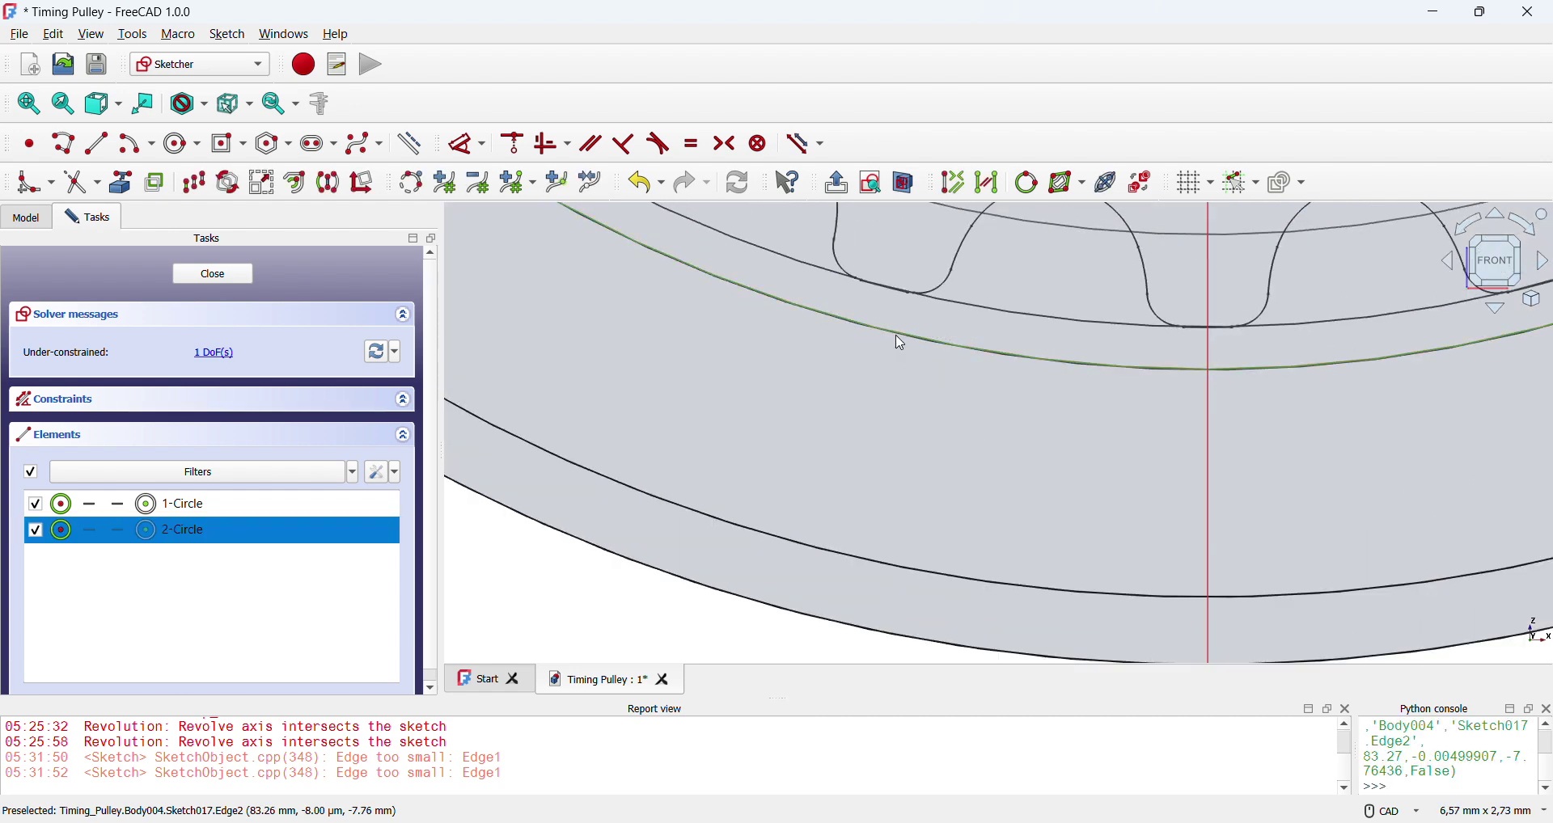
left_click(462, 144)
left_click(759, 494)
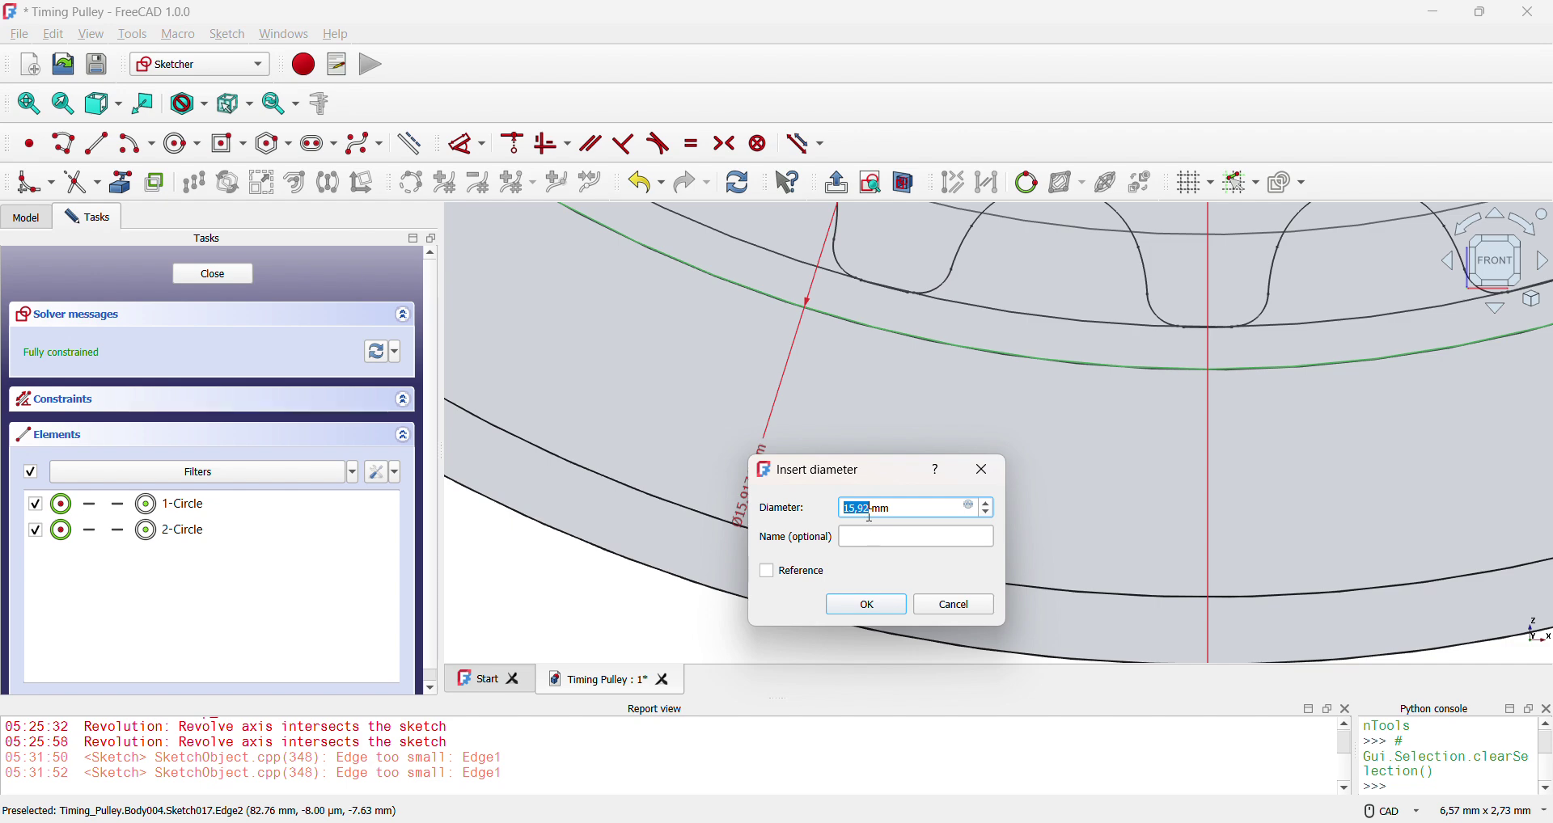
left_click(896, 602)
- Draw a slanted line below both pulleys, from under the 95T pulley to beneath the 25T pulley
scroll(919, 430, "down", 5)
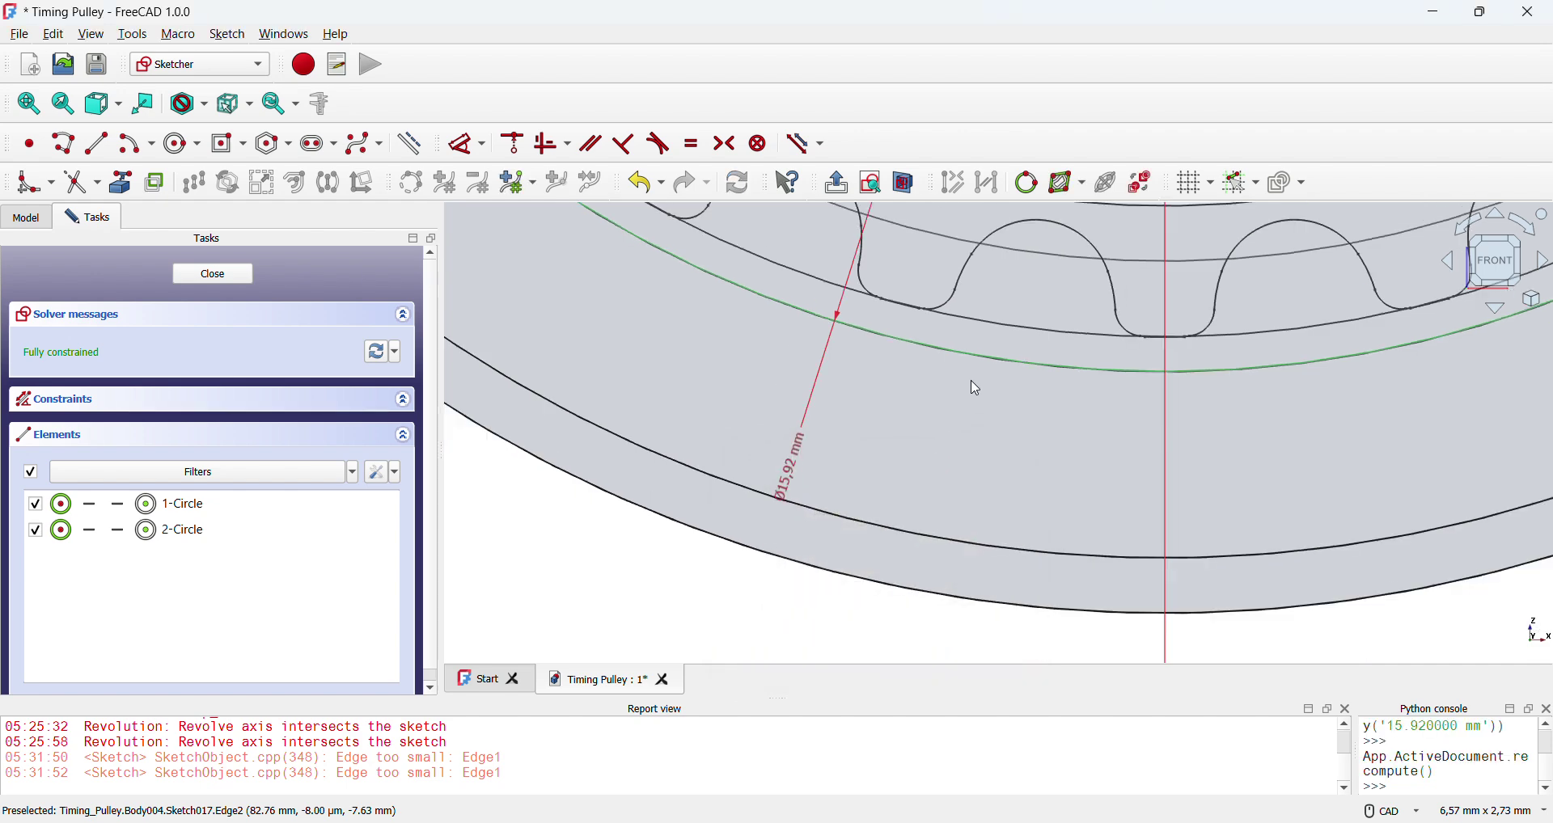
scroll(968, 418, "down", 6)
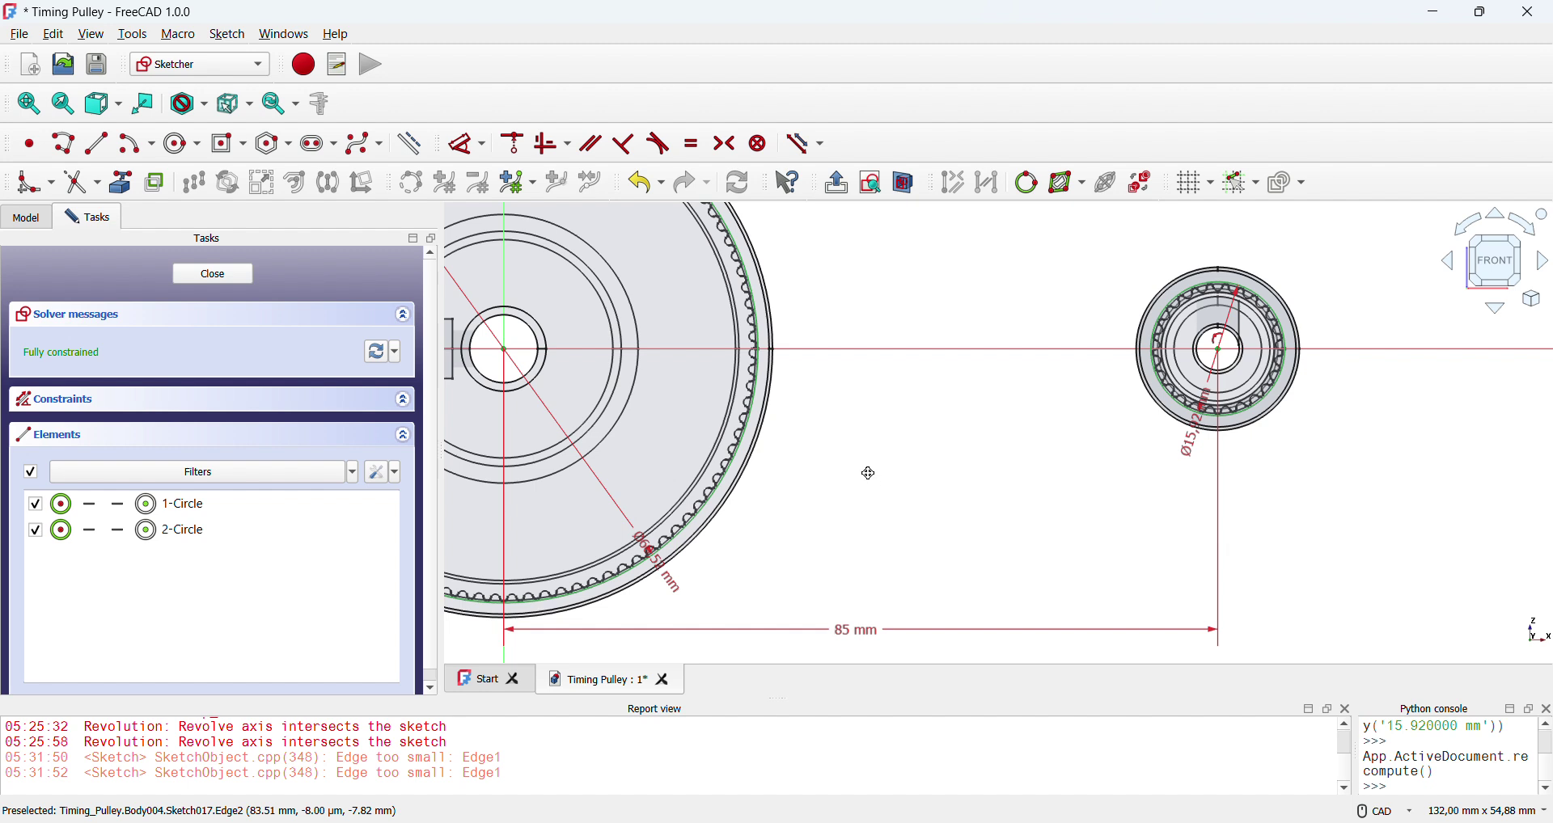
middle_click_drag(866, 474, 905, 423)
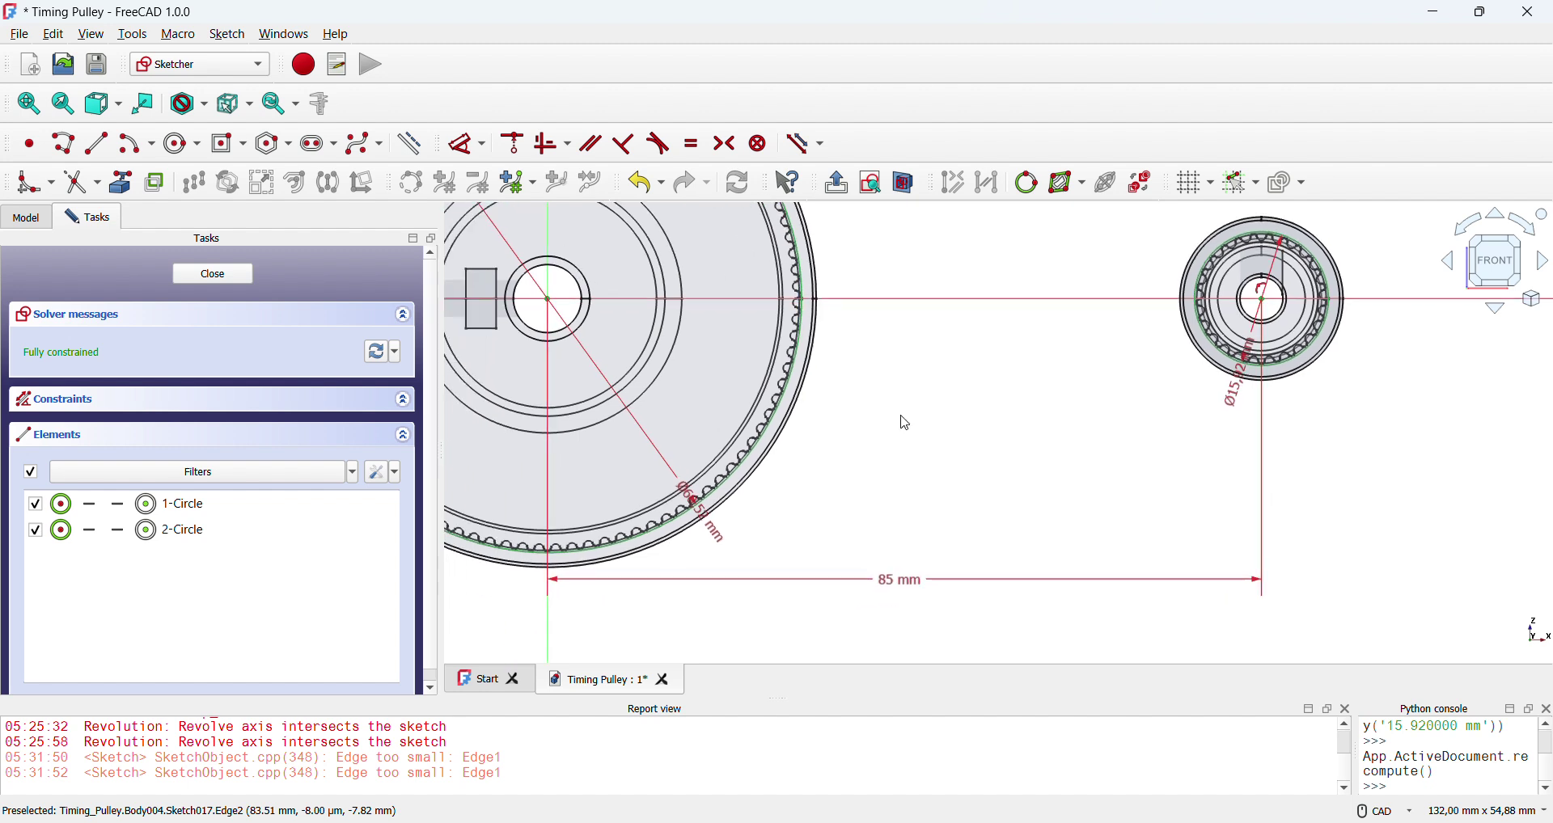
left_click(97, 144)
left_click(596, 591)
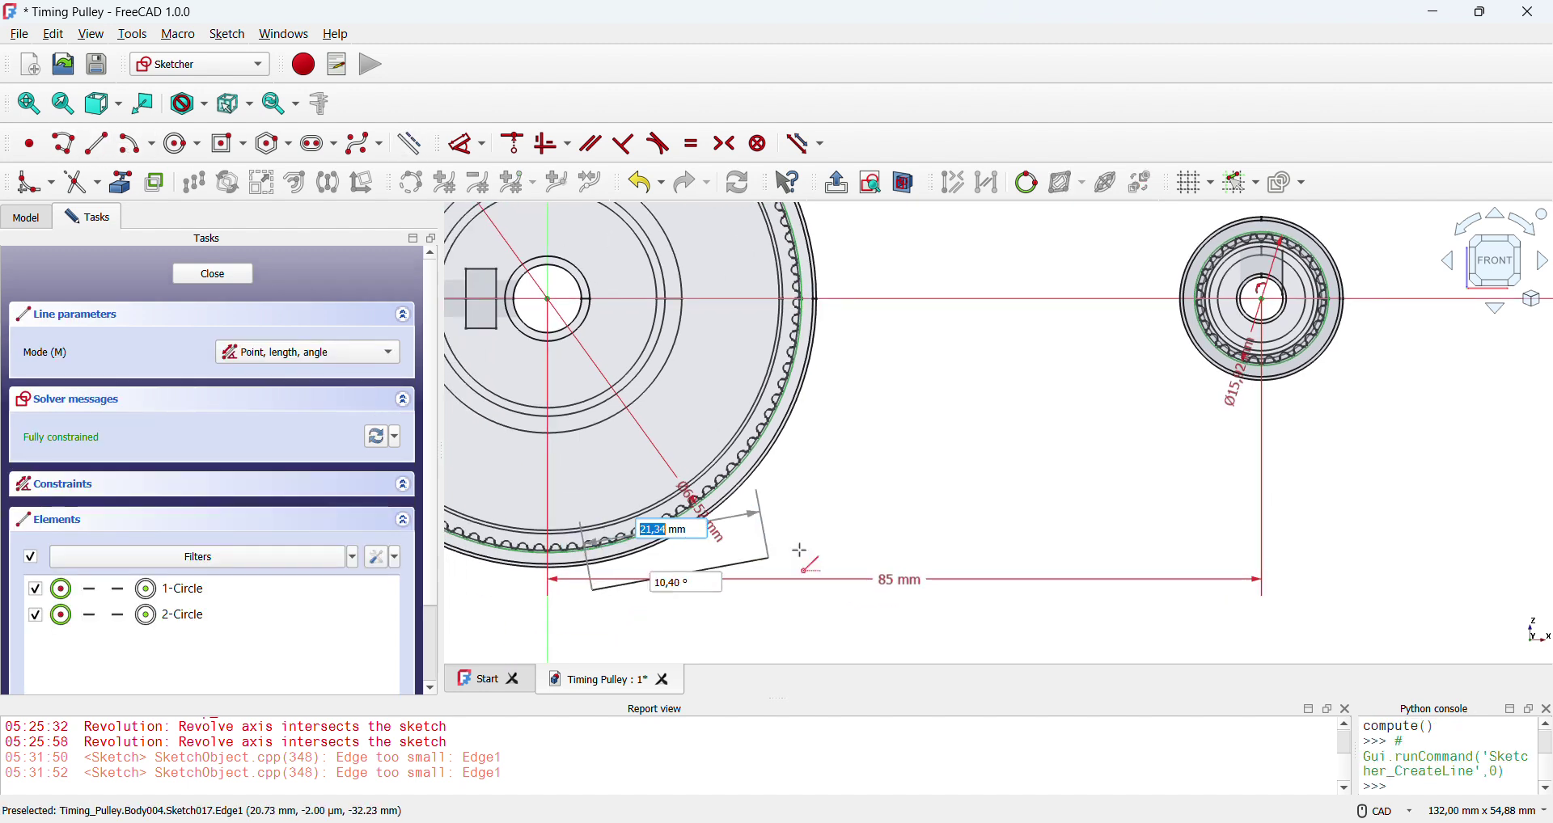
left_click(1318, 417)
- Draw a slanted line above both pulleys, from over the 95T pulley down to above the 25T pulley
middle_click_drag(1148, 370, 1043, 515)
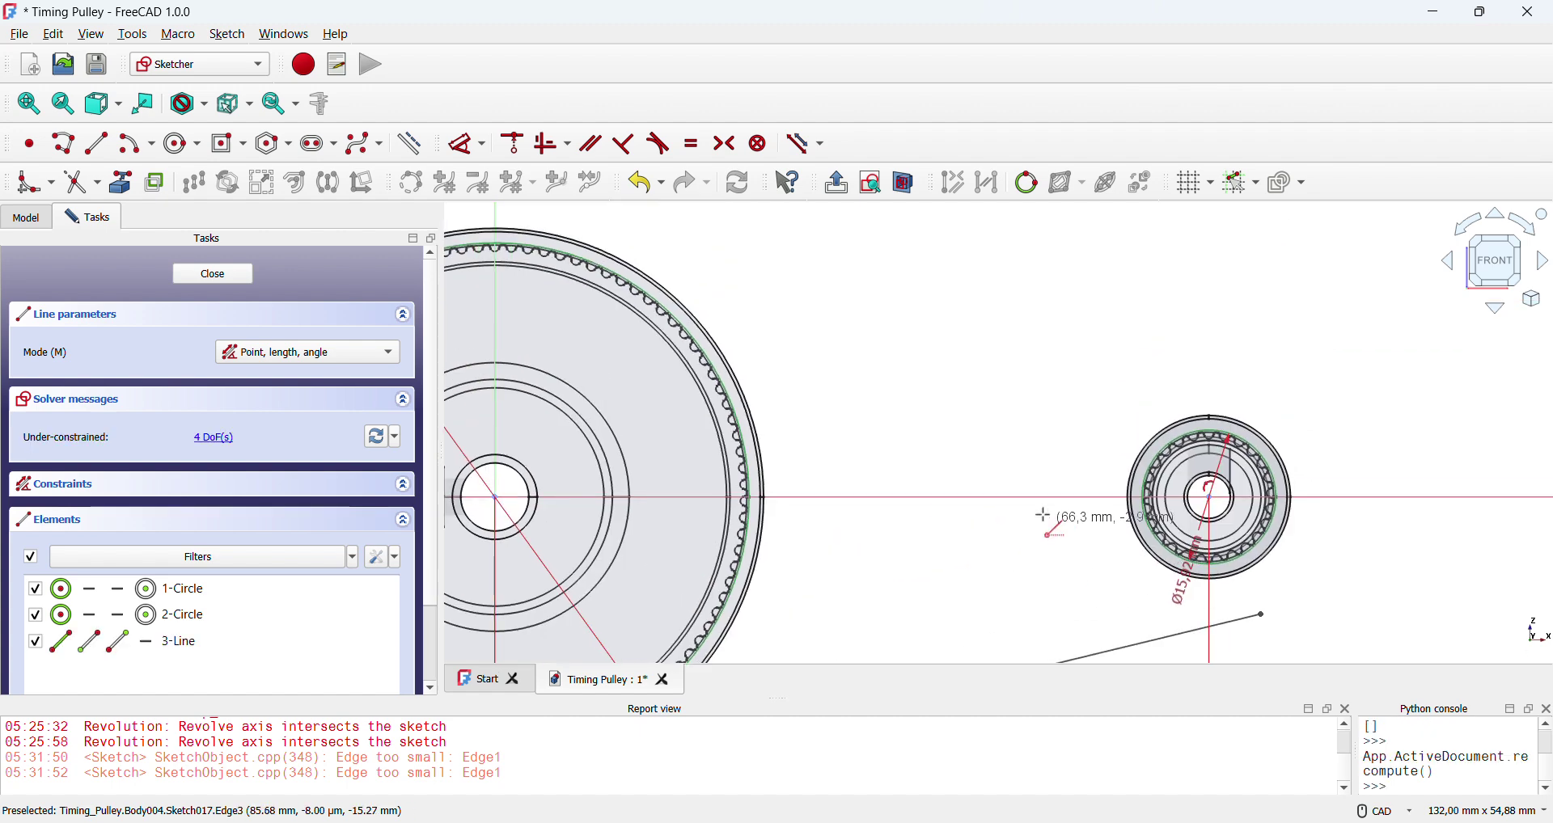
left_click(608, 215)
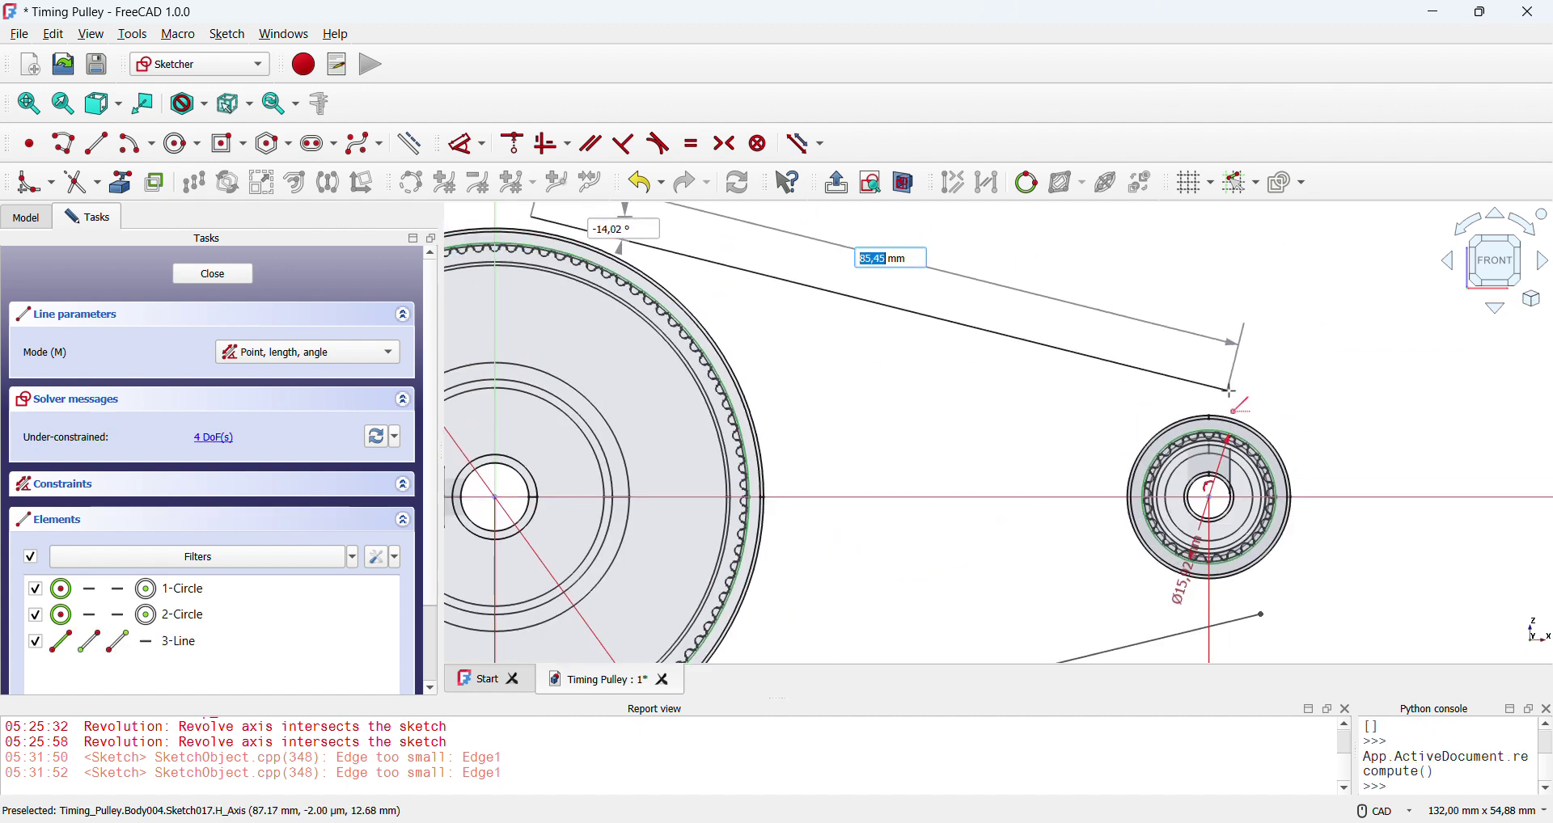
right_click(1268, 402)
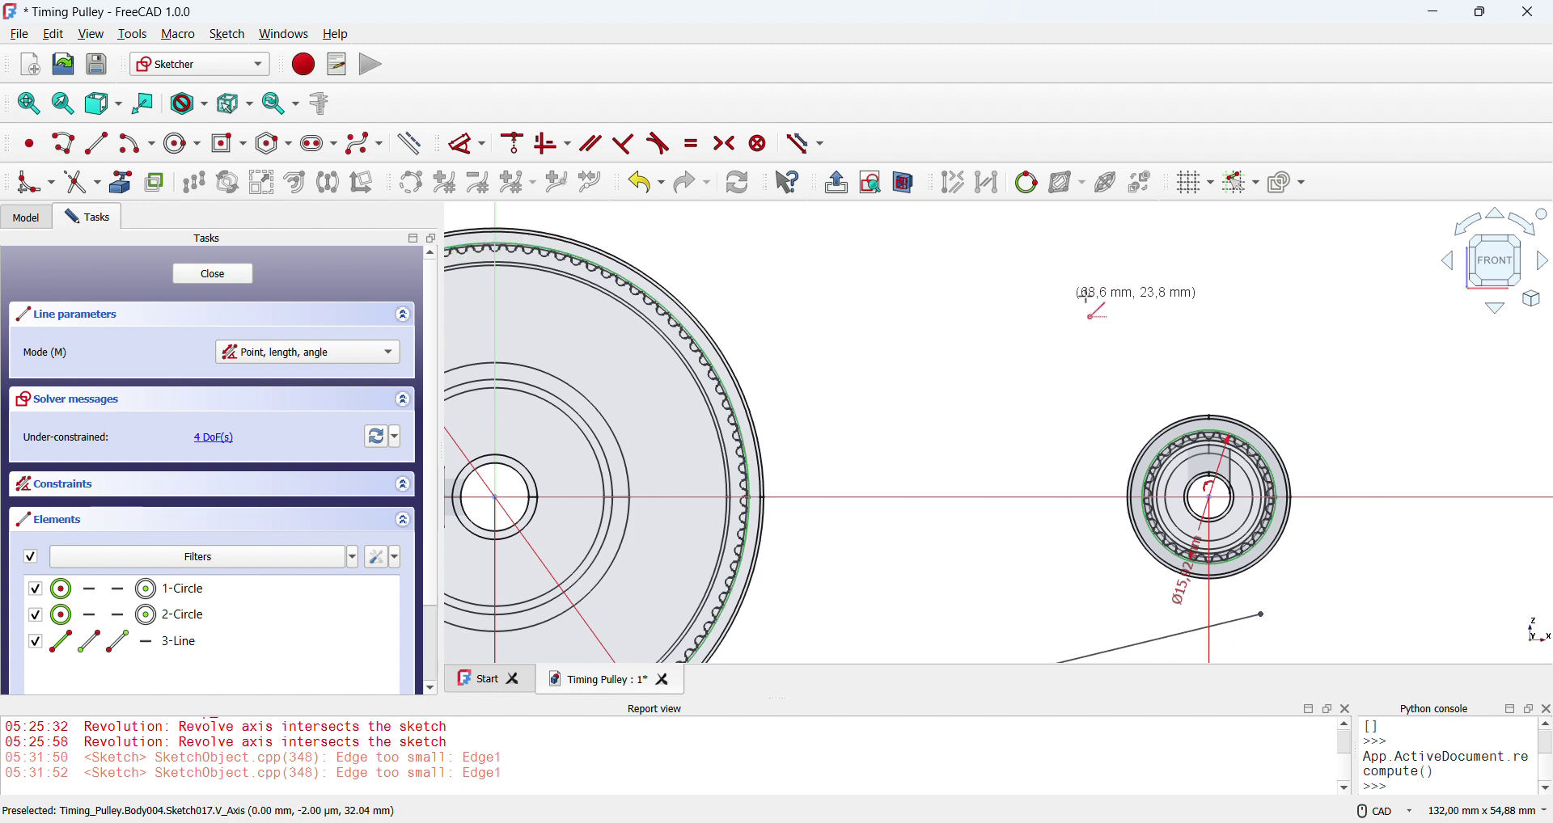
left_click(534, 217)
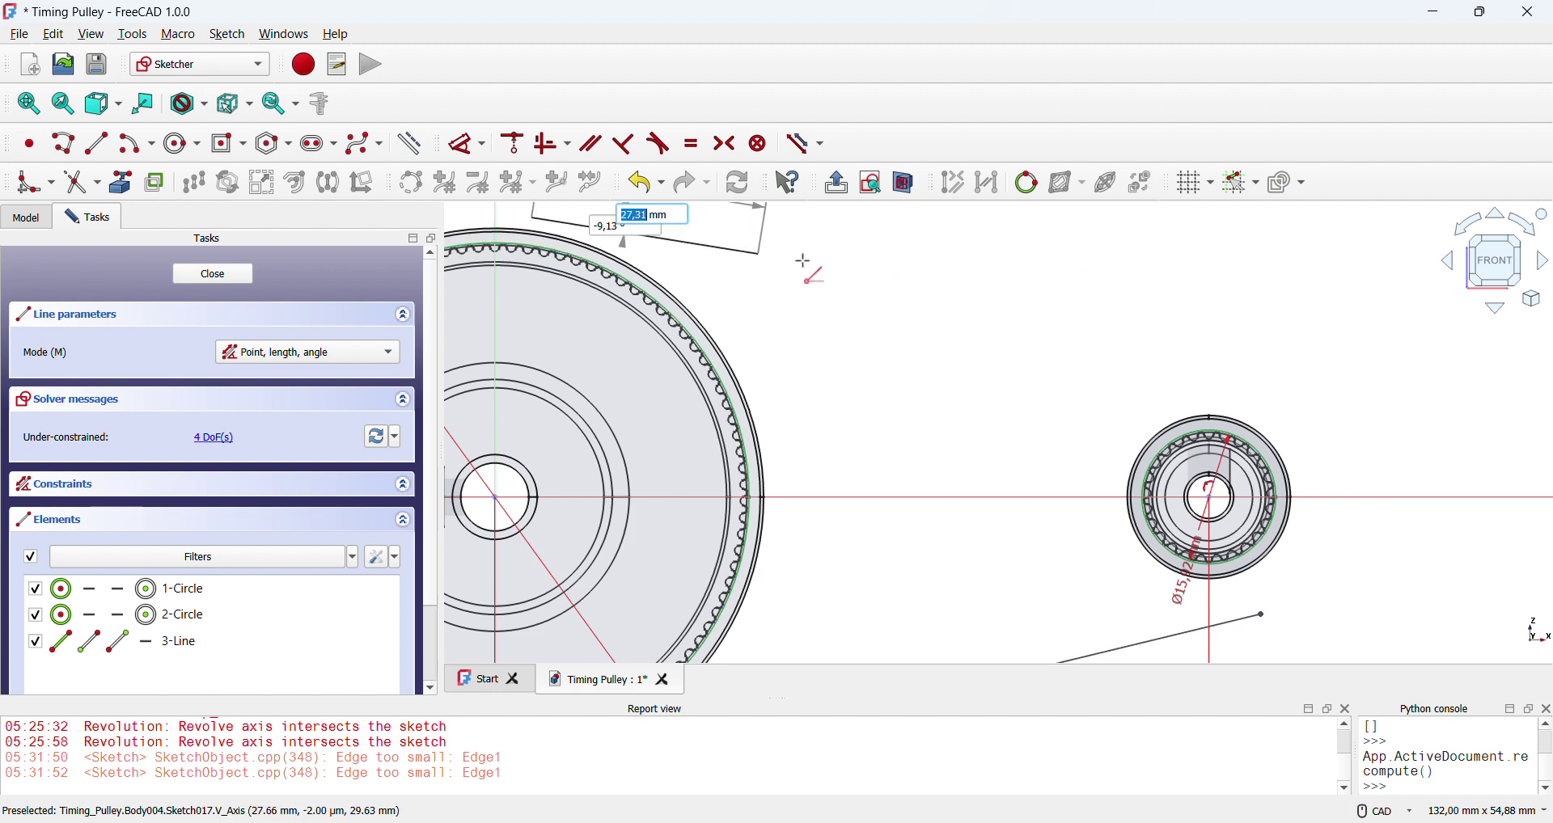
left_click(1249, 384)
- Constrain the upper line's endpoint near the 25T pulley tangent to the 15.92 mm circle
left_click(1246, 382)
middle_click_drag(1226, 453, 1085, 393)
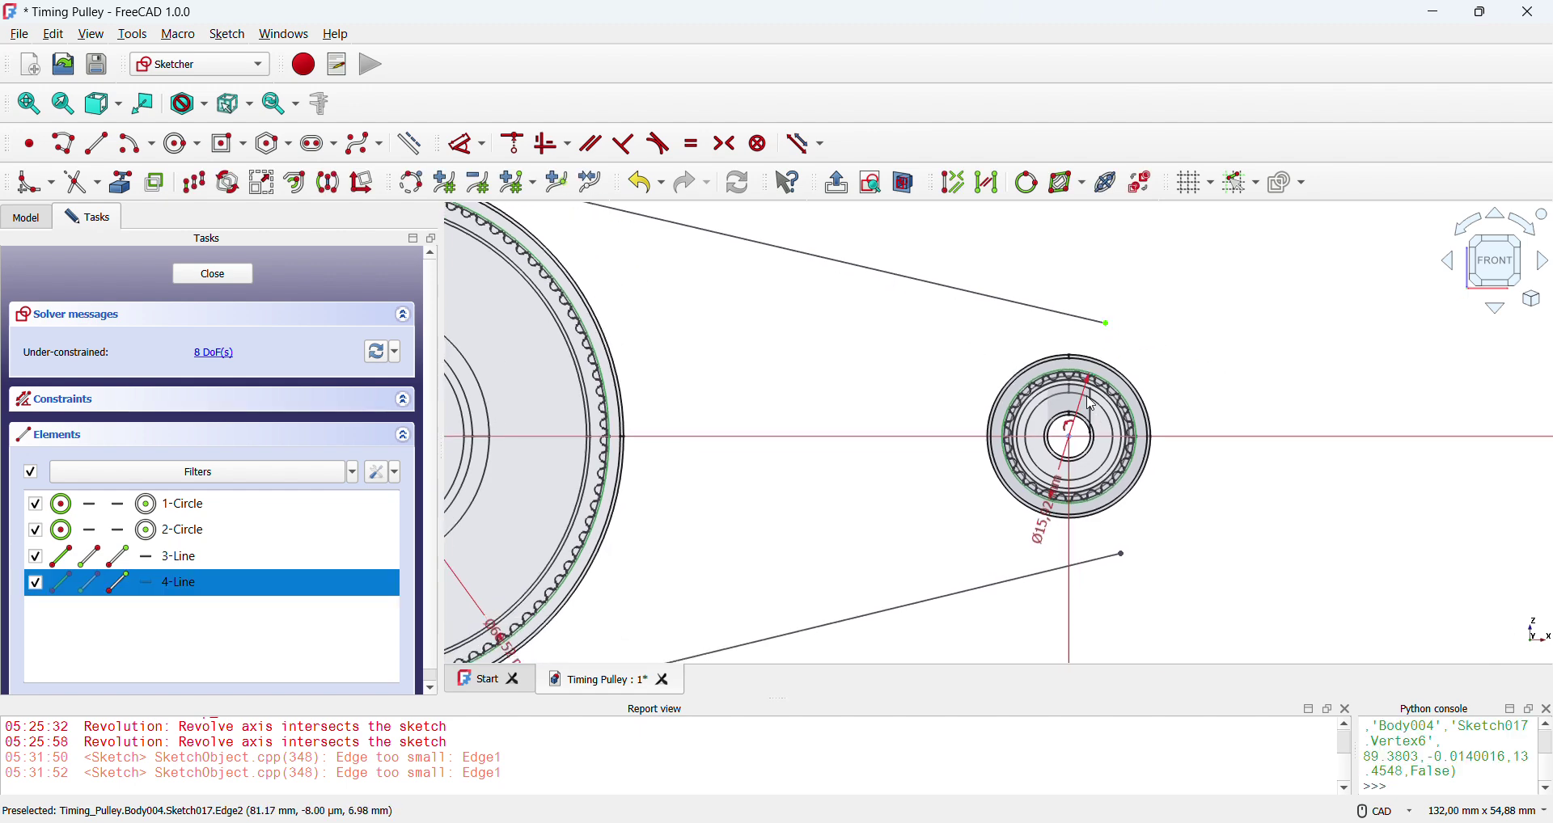
scroll(1094, 375, "up", 1)
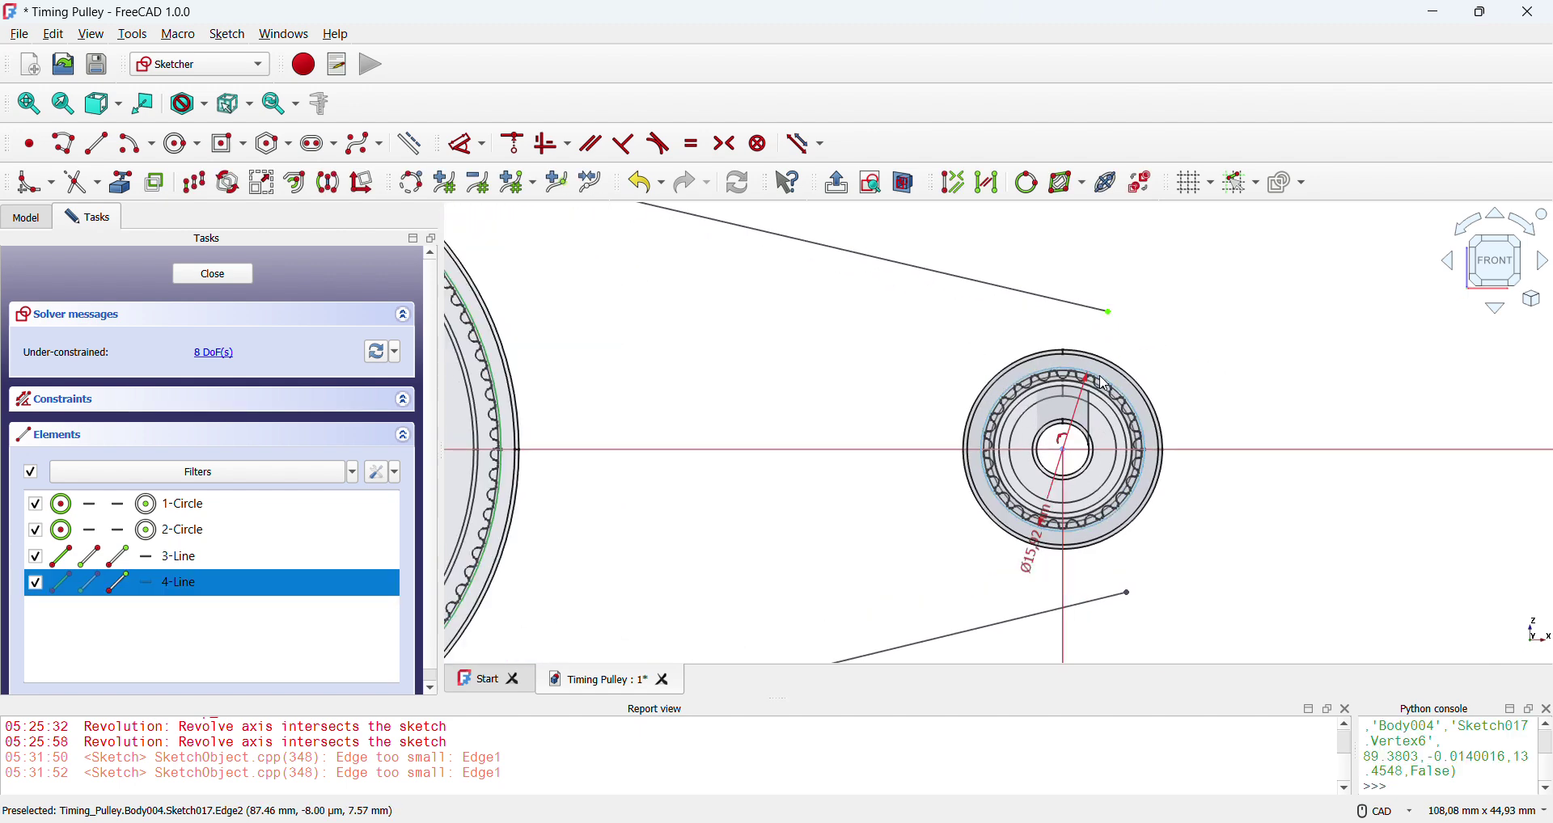
left_click(1112, 314)
left_click(1112, 315)
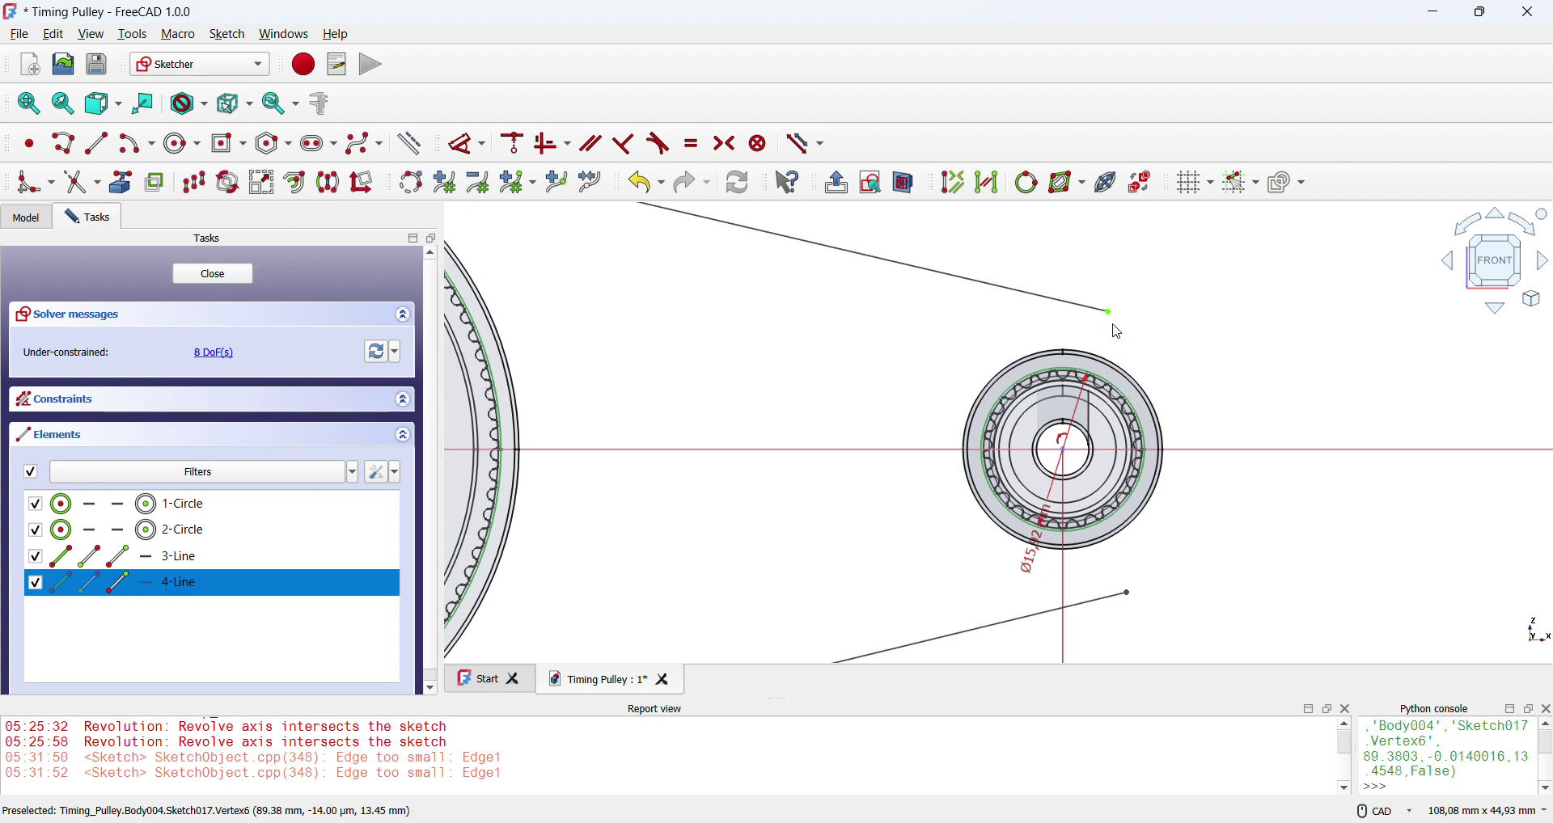
left_click(1112, 396)
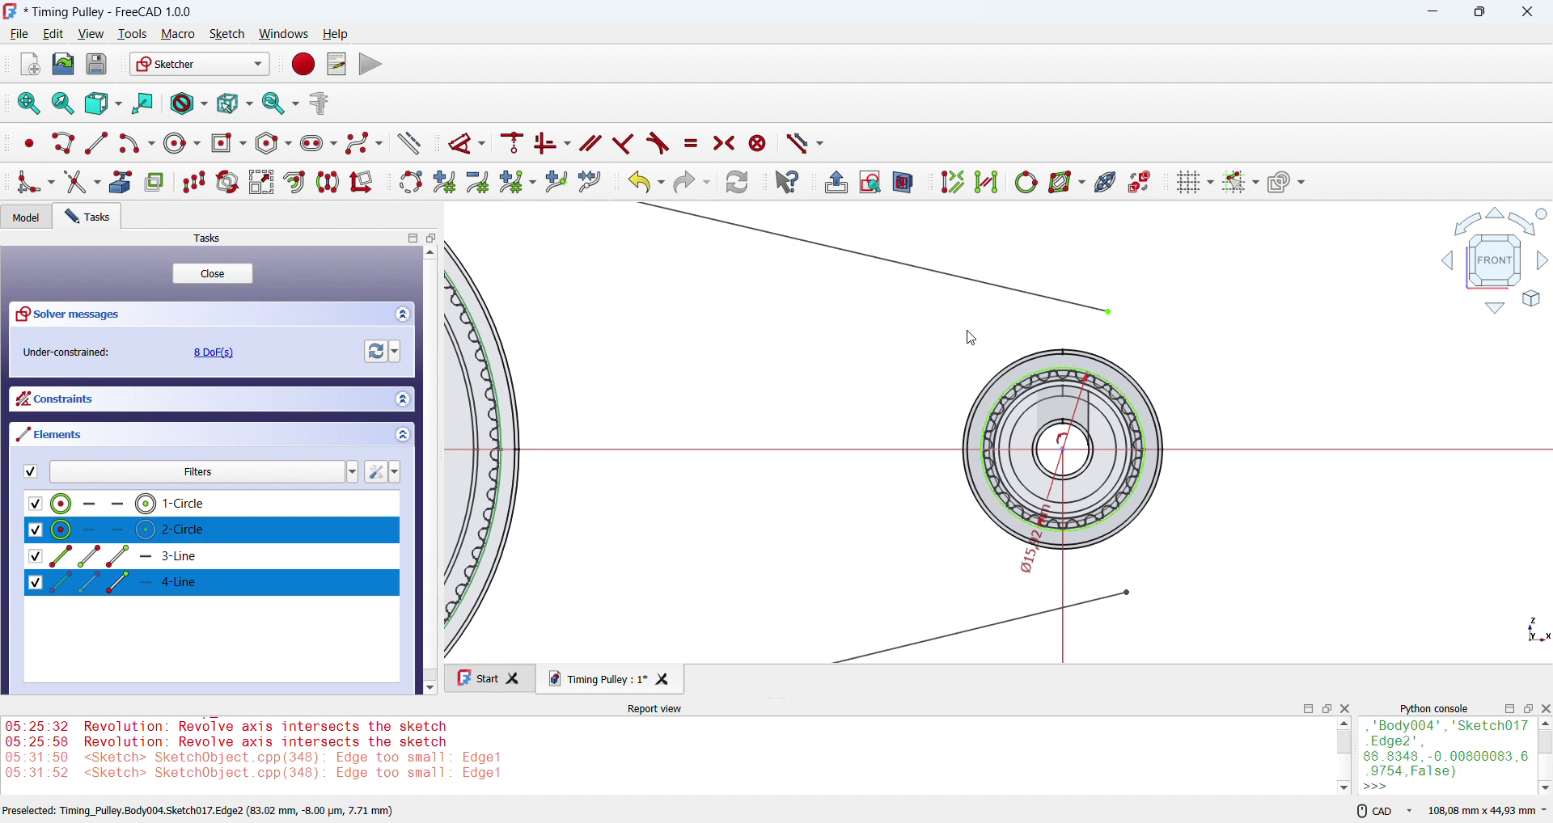
left_click(653, 148)
- Constrain the lower line's endpoint near the 25T pulley tangent to the 15.92 mm circle
left_click(1124, 596)
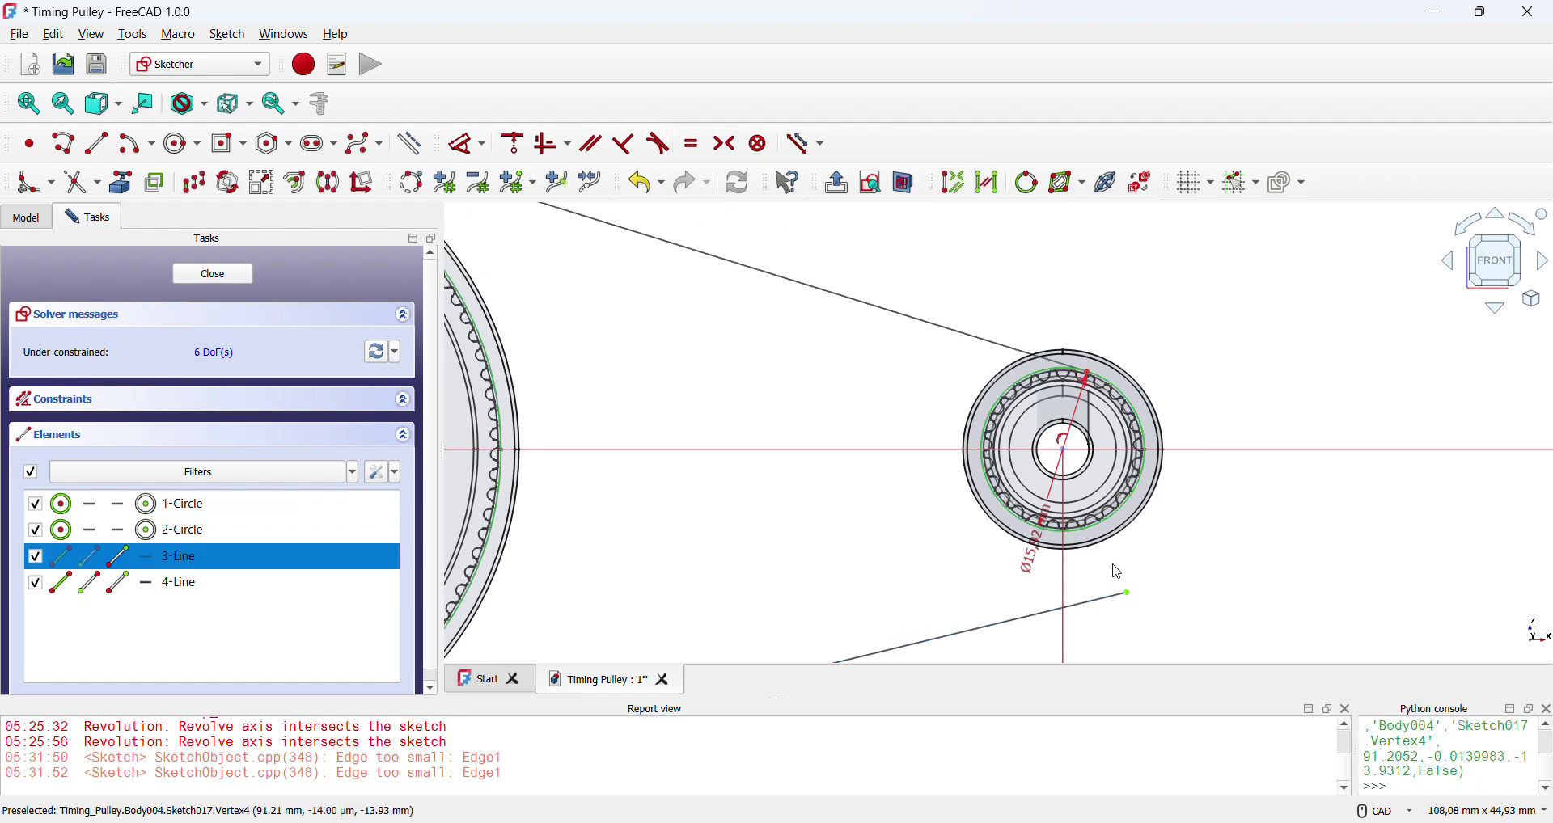
left_click(1141, 495)
left_click(659, 145)
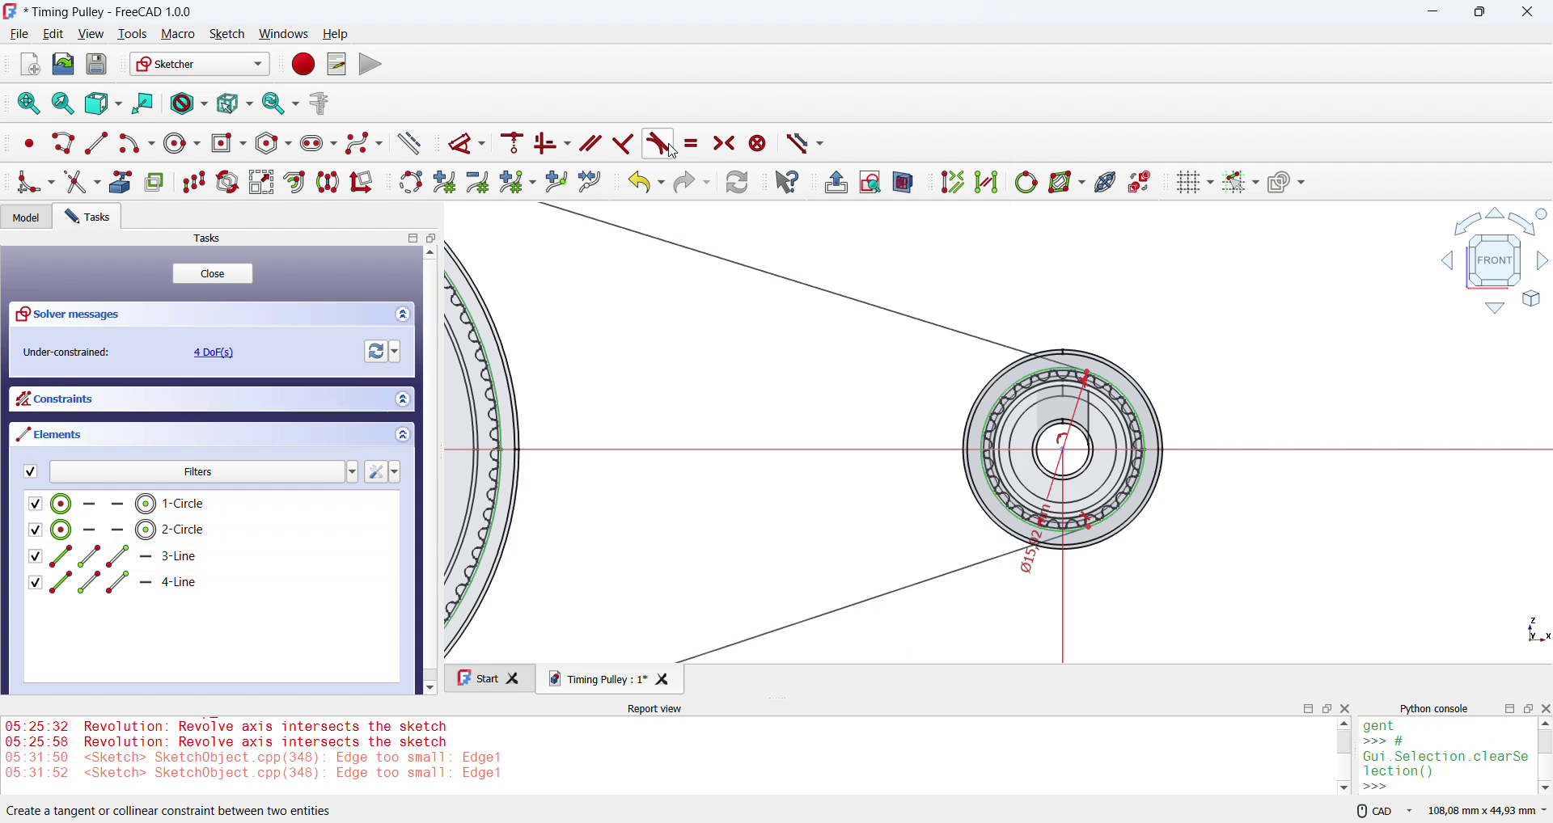
- Constrain the upper line's endpoint near the 95T pulley tangent to the 60.52 mm circle
middle_click_drag(609, 515, 1134, 725)
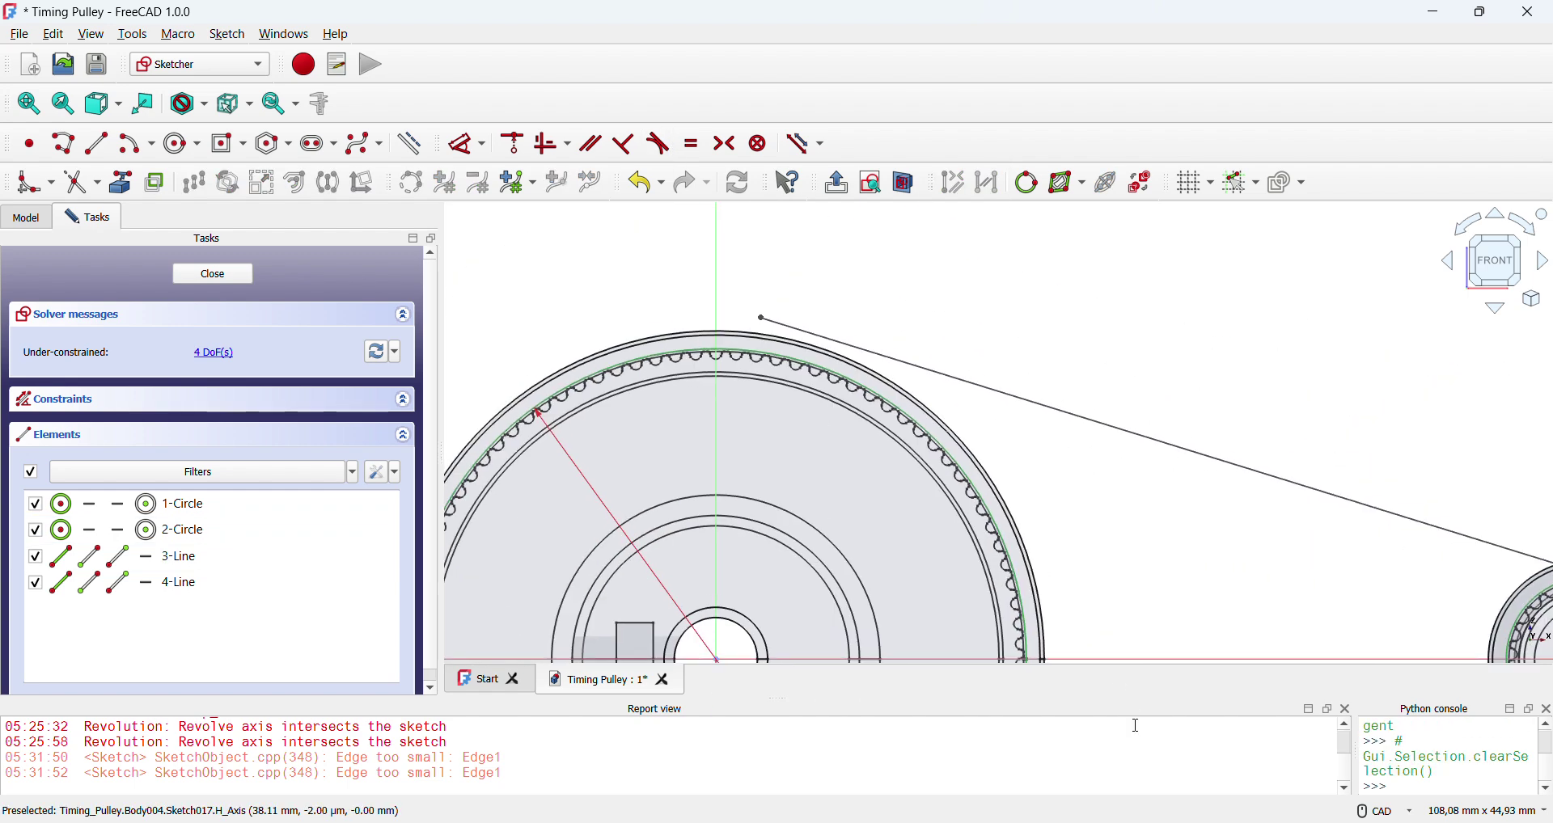
left_click(765, 325)
left_click(760, 358)
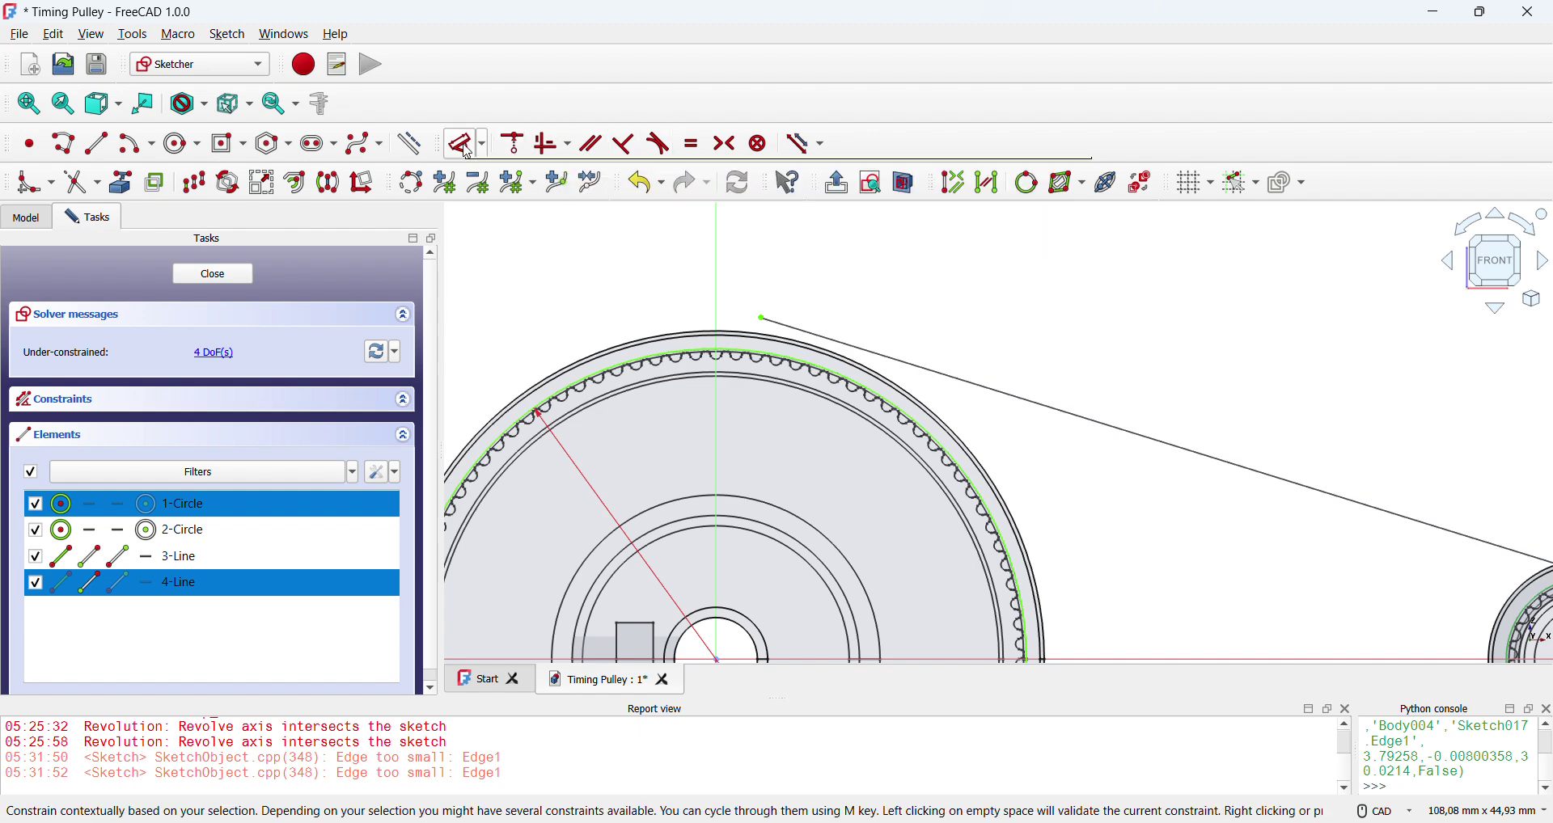
left_click(663, 147)
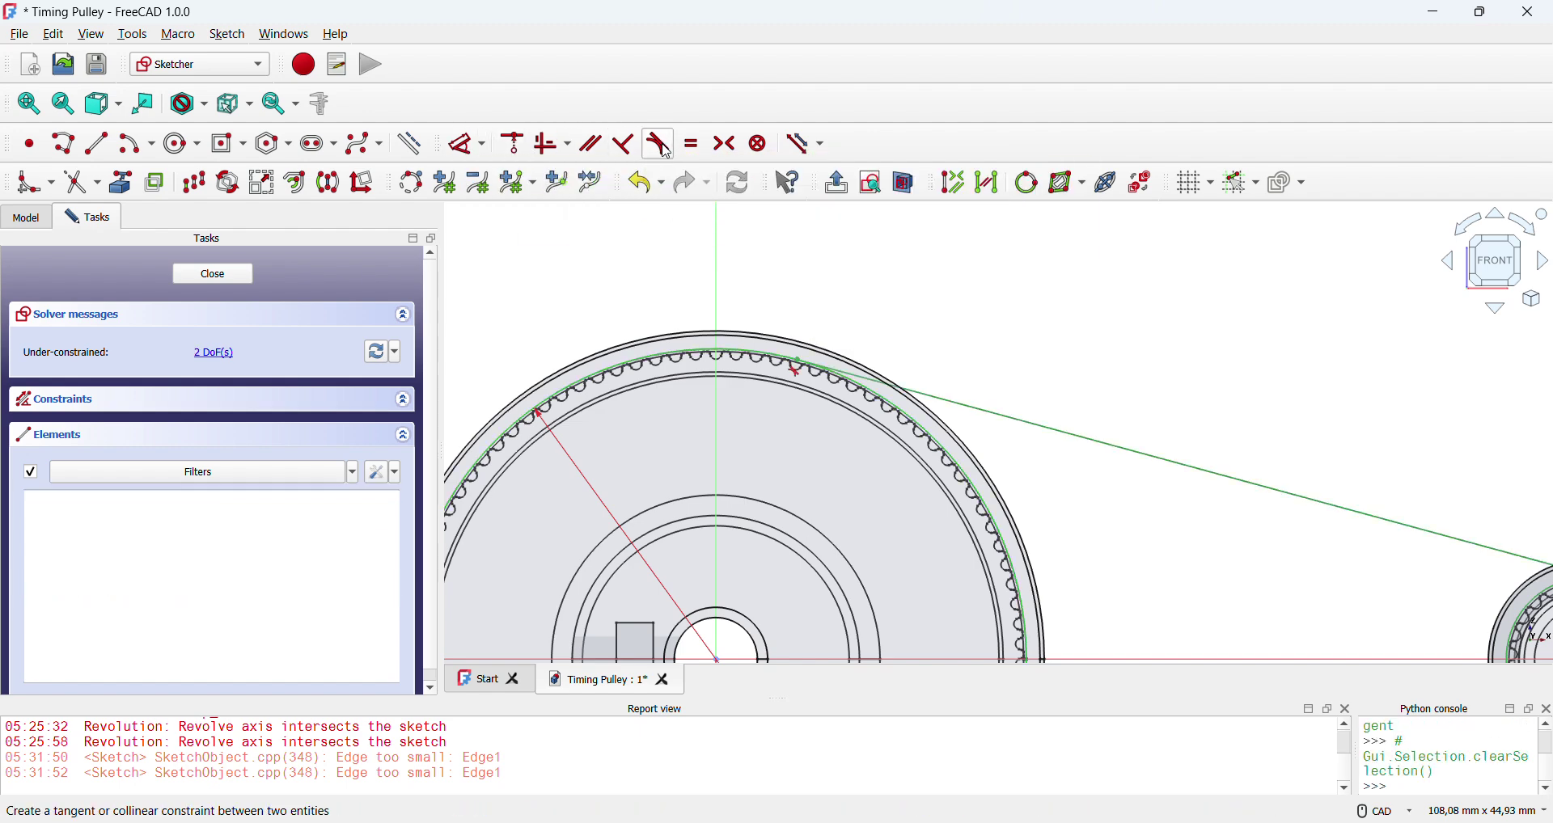
- Constrain the lower line's endpoint near the 95T pulley tangent to the 60.52 mm circle
scroll(1060, 563, "down", 1)
middle_click_drag(1060, 563, 755, 118)
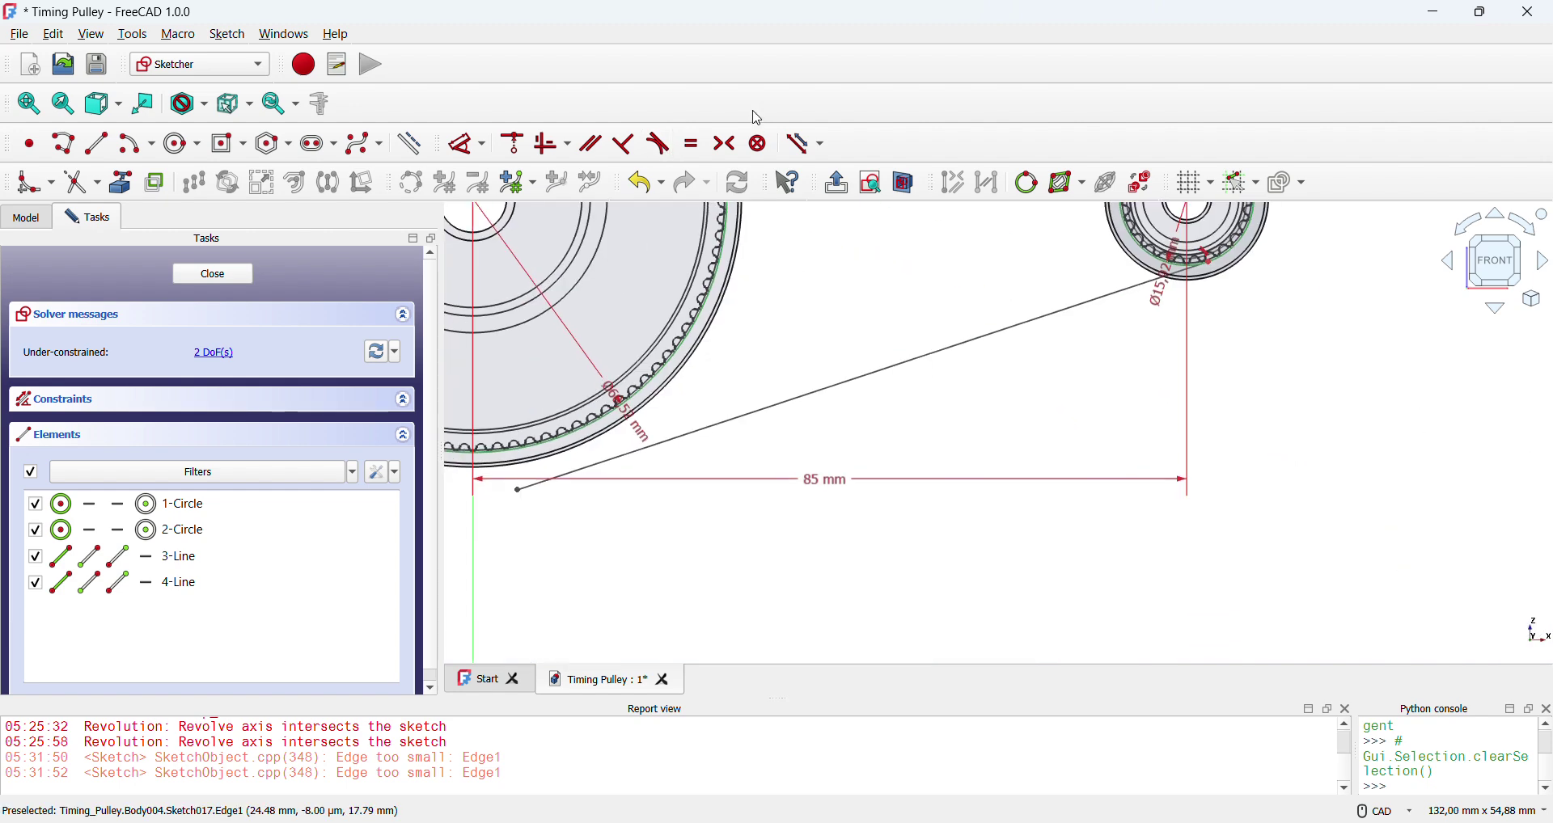
left_click(523, 495)
left_click(550, 439)
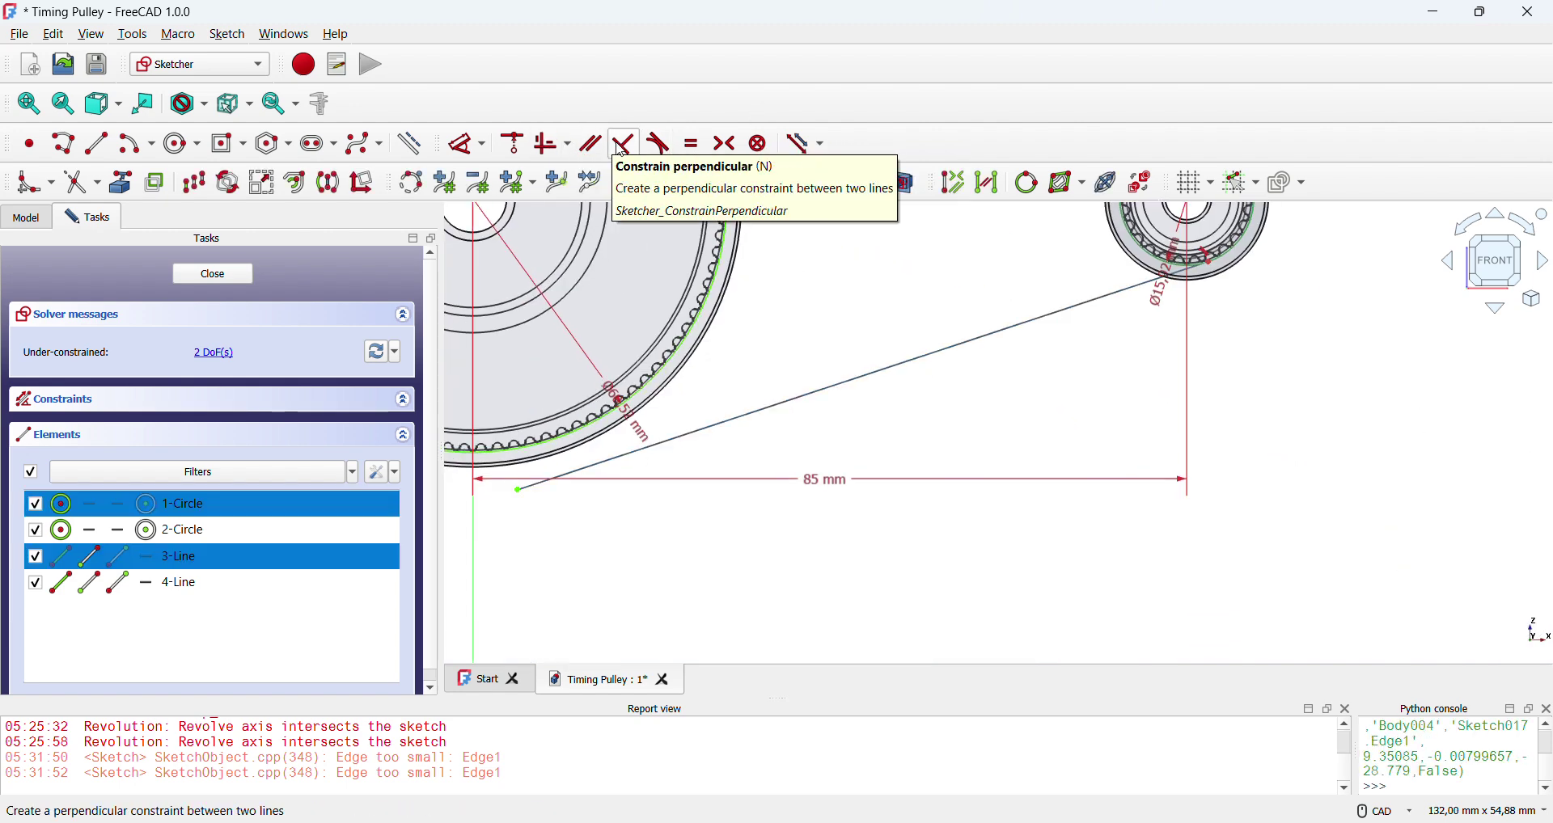
left_click(653, 146)
middle_click_drag(823, 258, 823, 404)
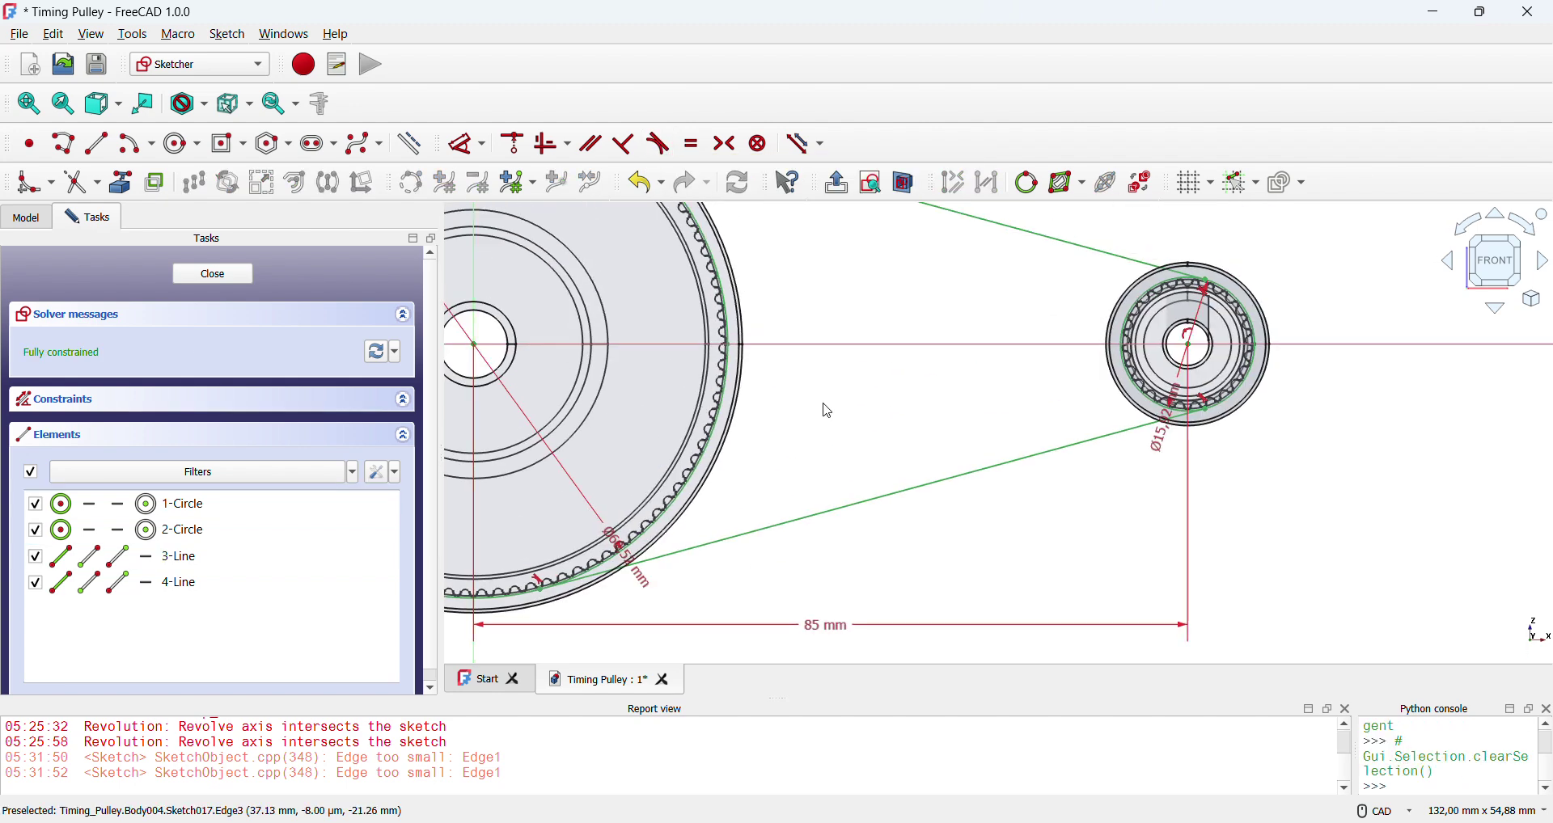
- Examine the tangent contacts of both belt lines on the 95T and 25T pulley pitch circles
middle_click_drag(866, 346, 1120, 438)
scroll(962, 473, "down", 1)
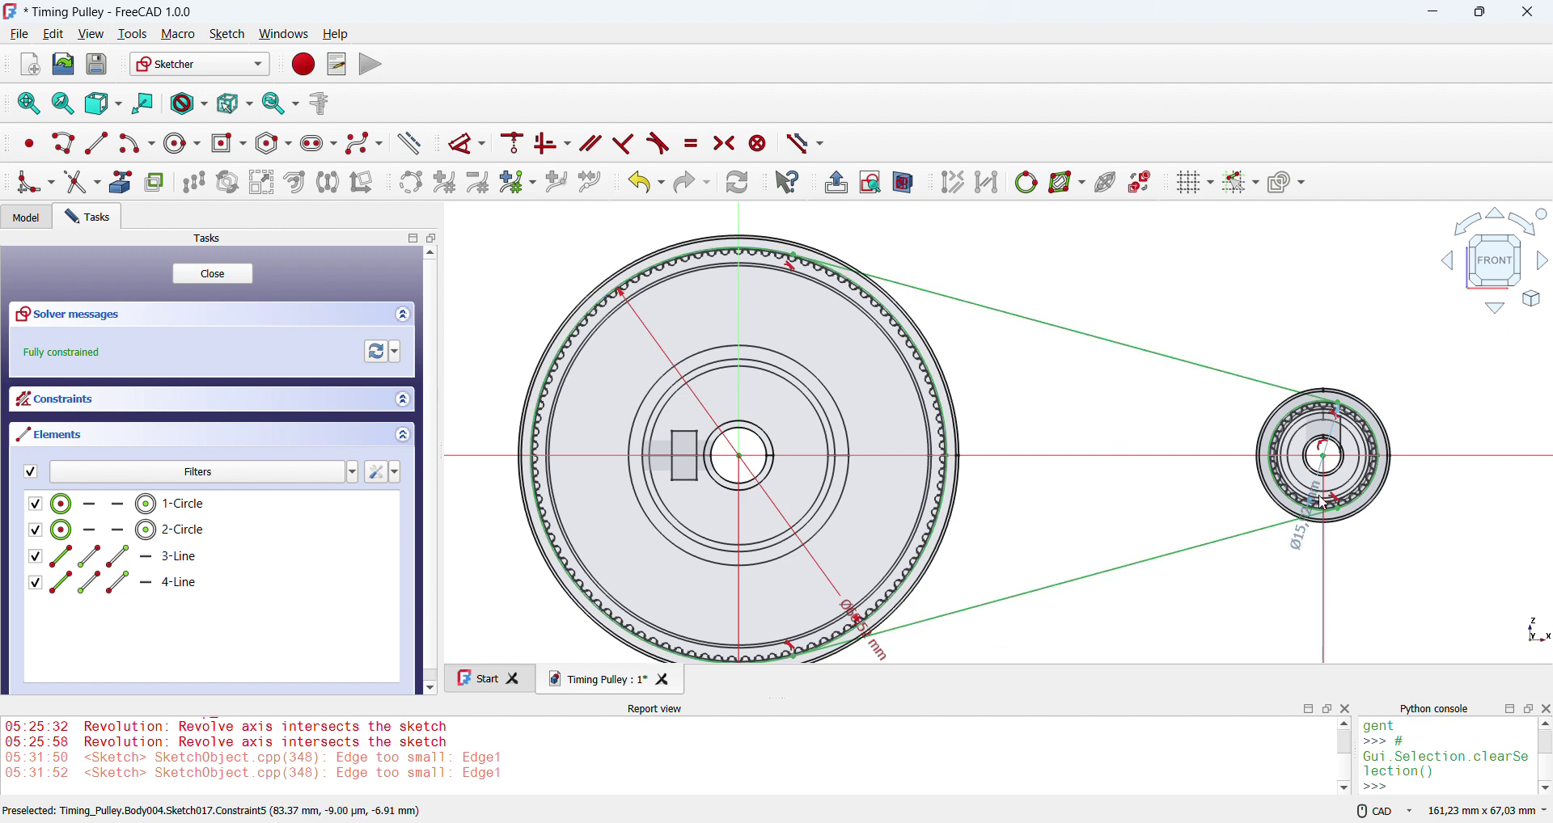
scroll(823, 307, "up", 6)
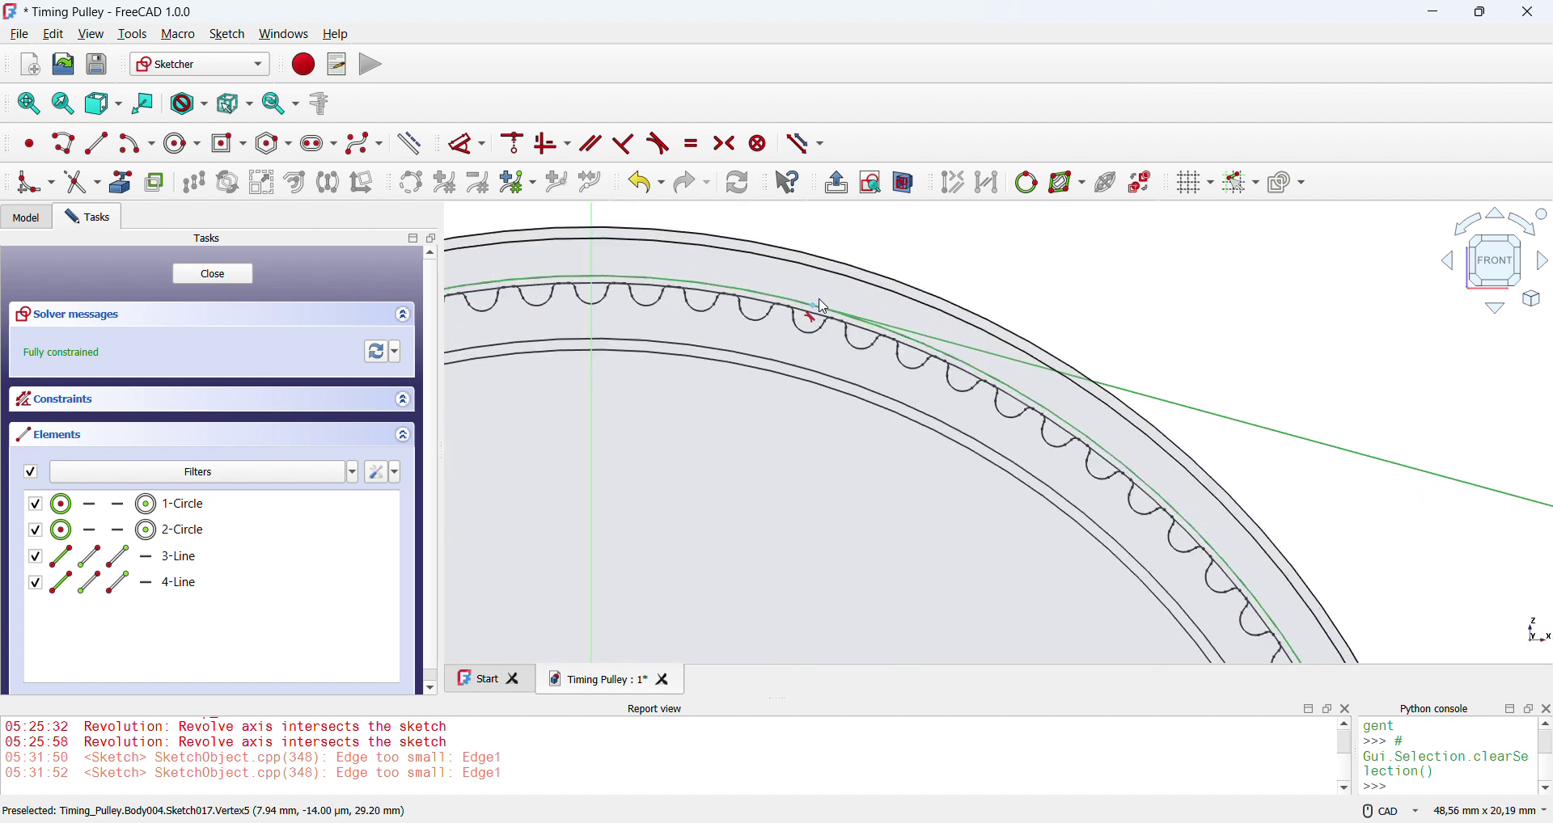
scroll(820, 302, "up", 4)
scroll(846, 343, "down", 8)
scroll(1272, 507, "down", 1)
middle_click_drag(1271, 507, 679, 269)
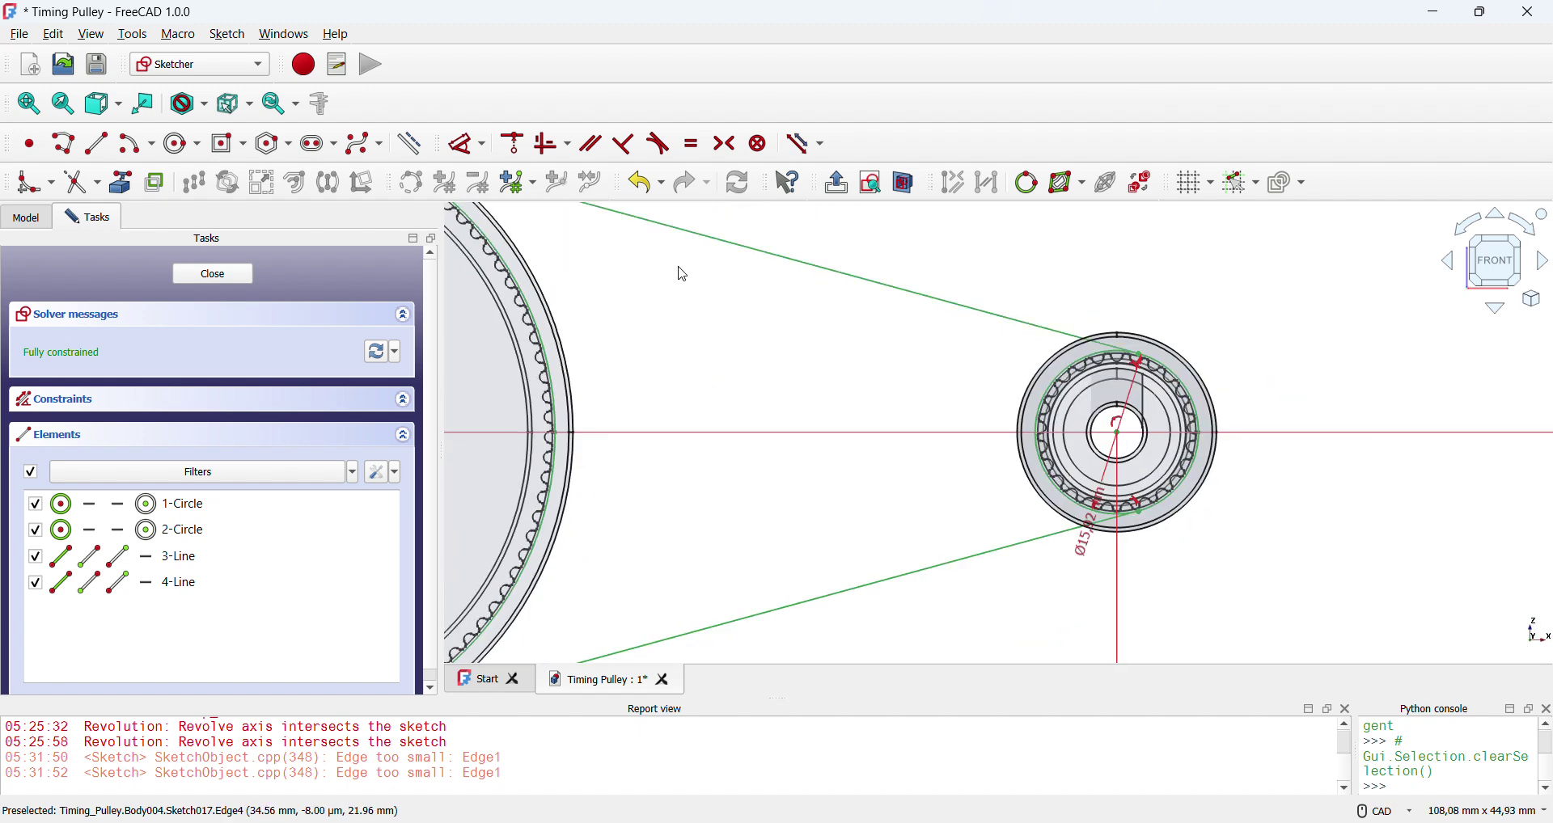
scroll(775, 382, "down", 4)
middle_click_drag(770, 418, 818, 405)
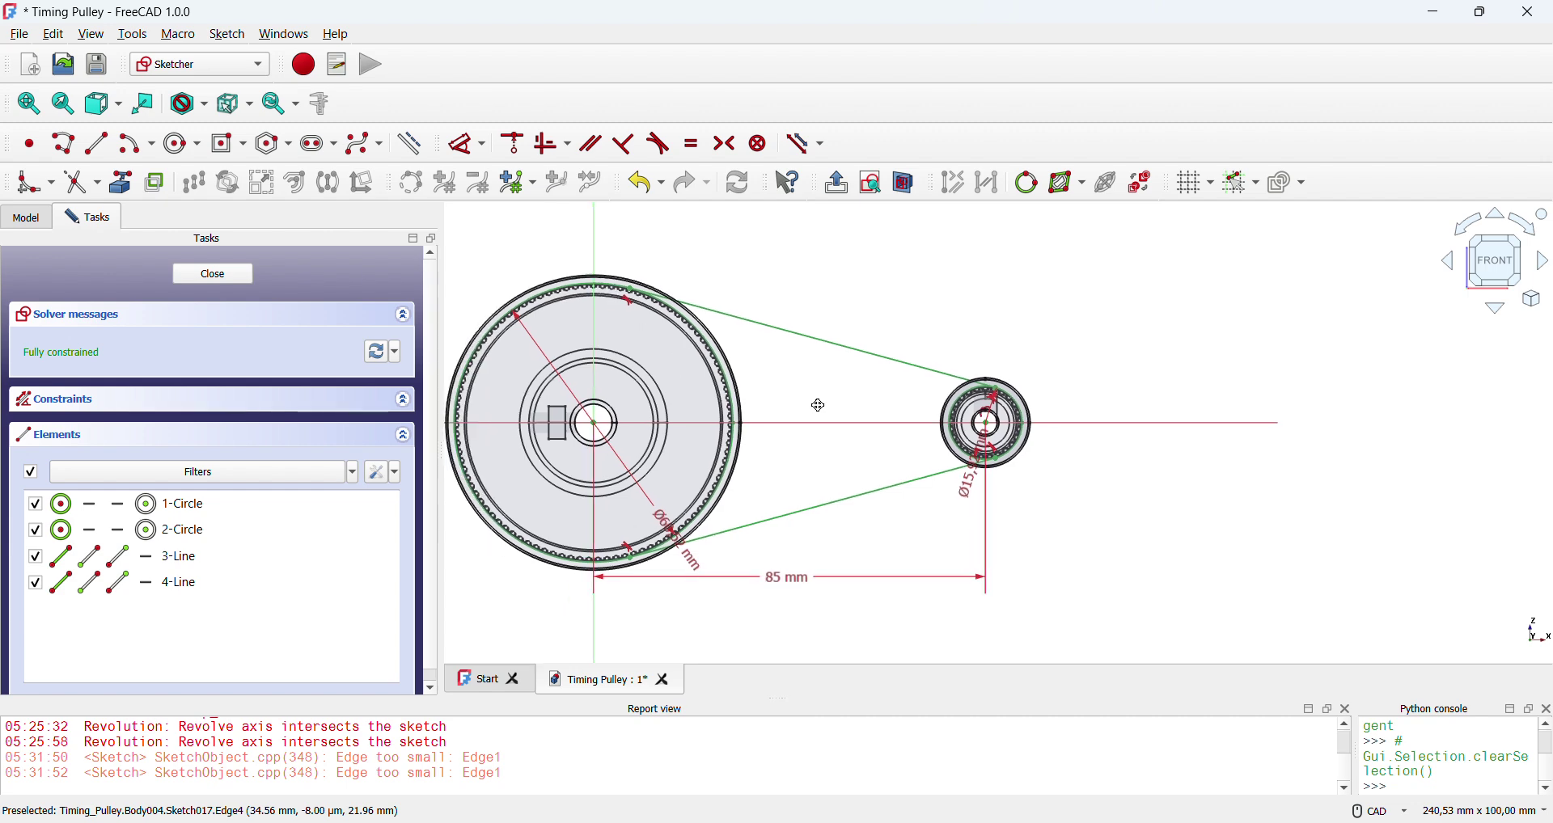
- Switch to reference constraints and dimension the lengths of the upper and lower tangent lines along their slopes
left_click(798, 151)
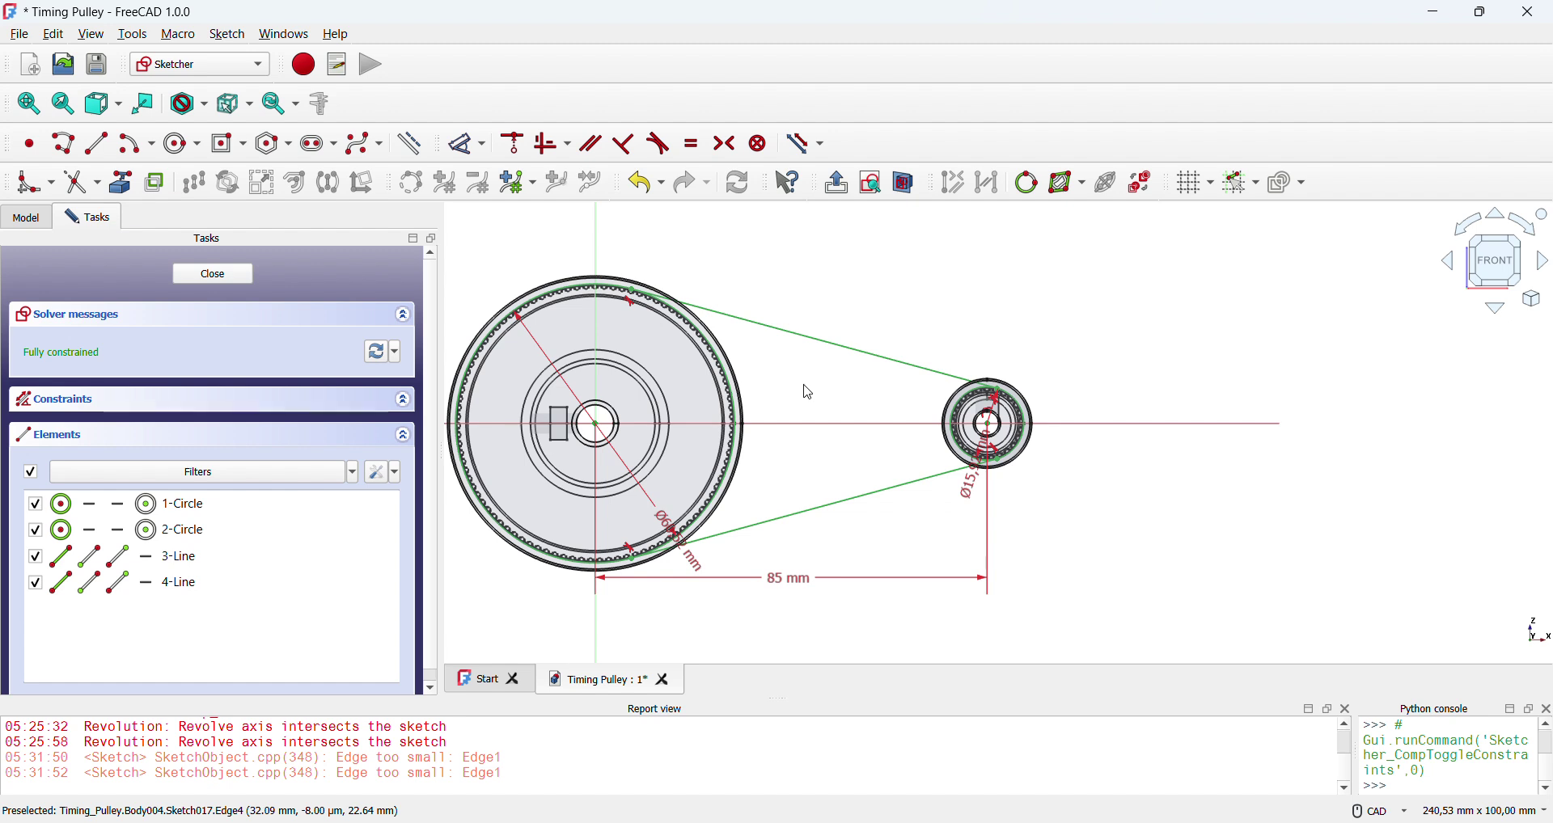
left_click(471, 157)
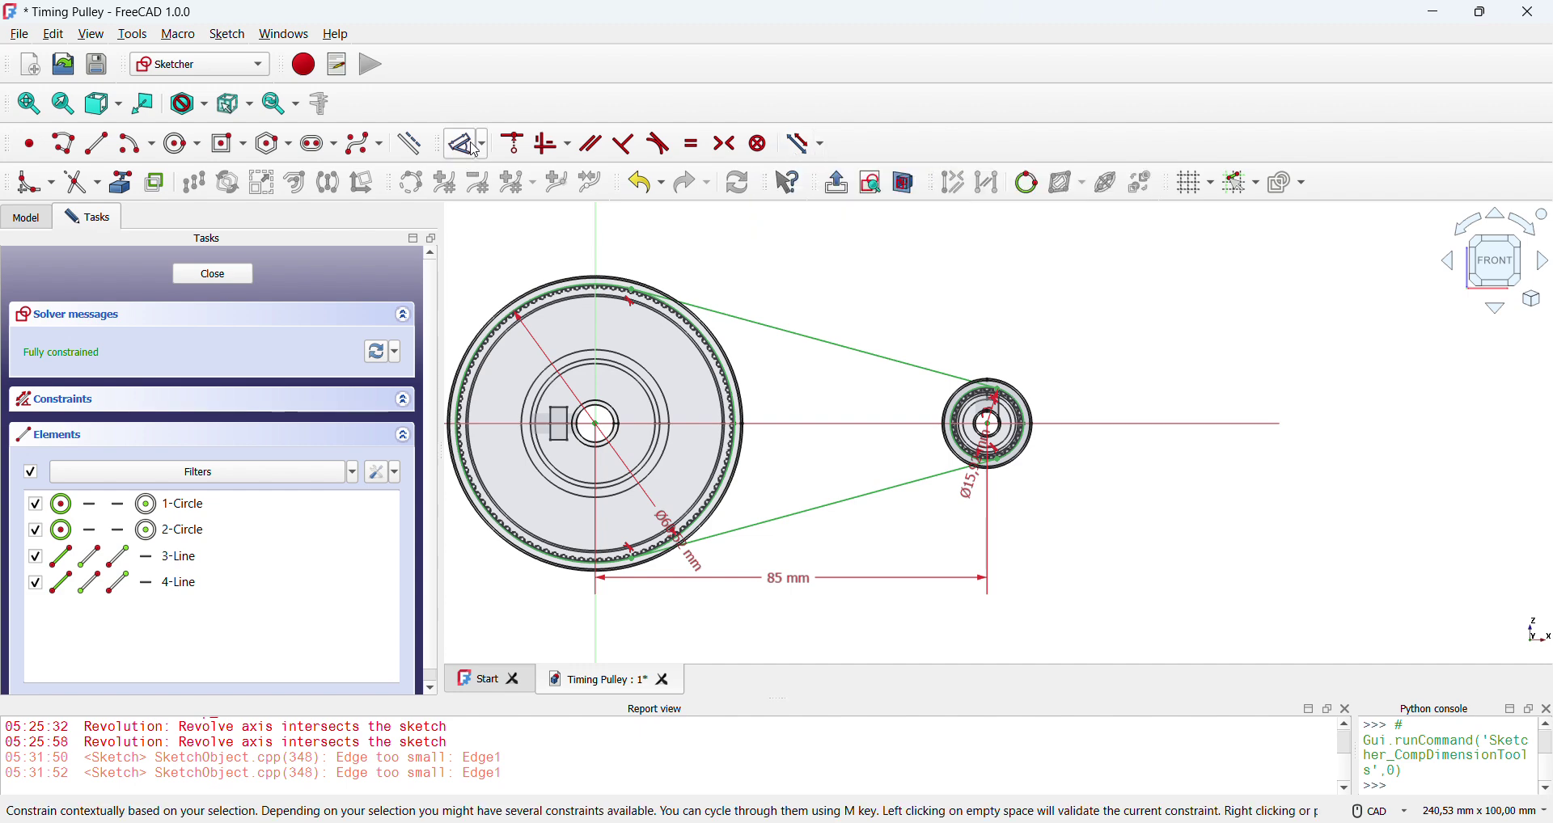
left_click(842, 349)
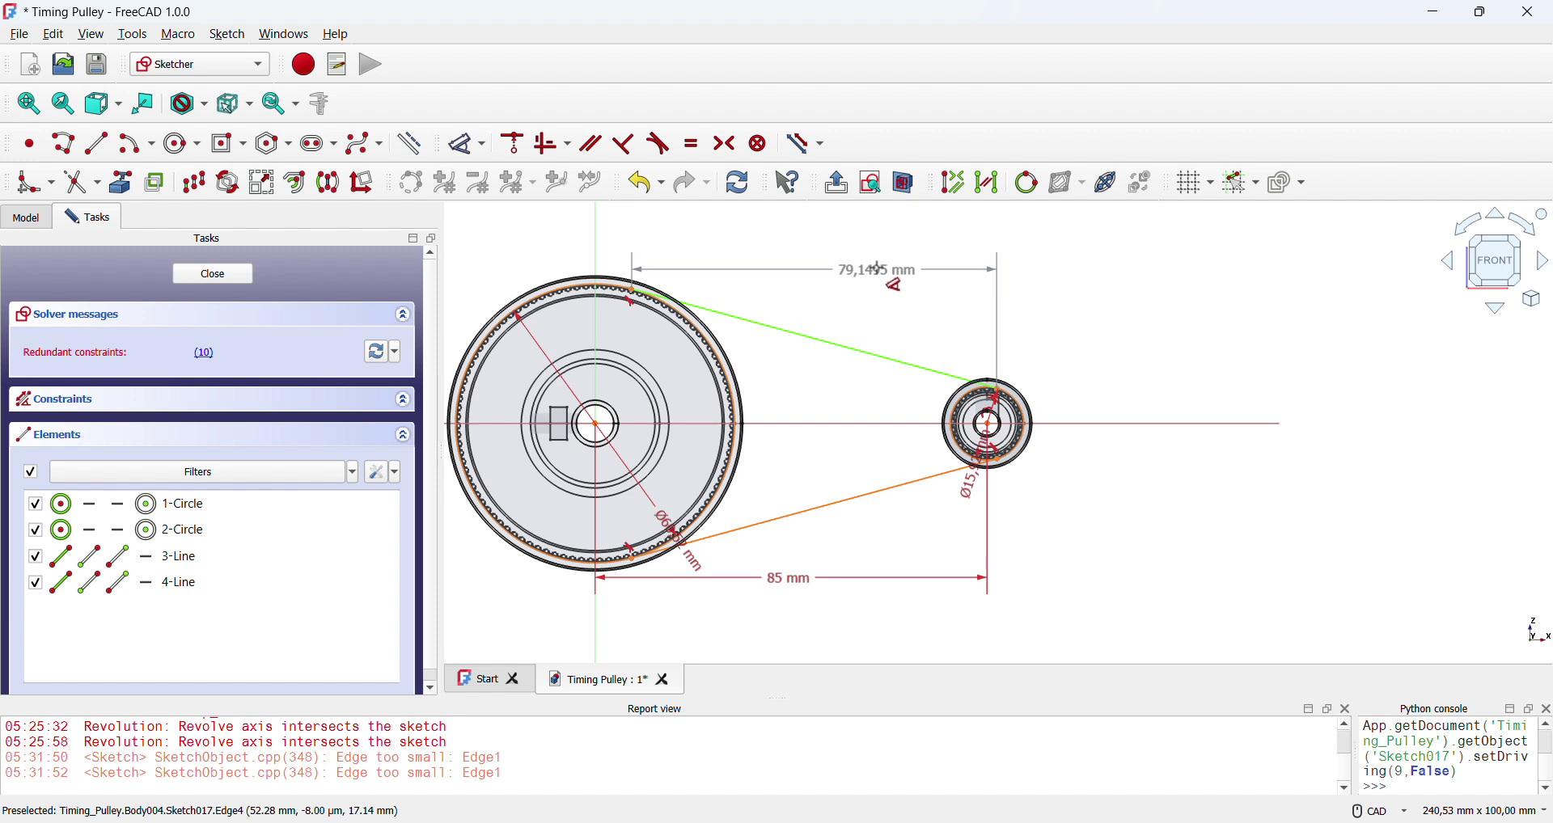
left_click(865, 495)
left_click(892, 539)
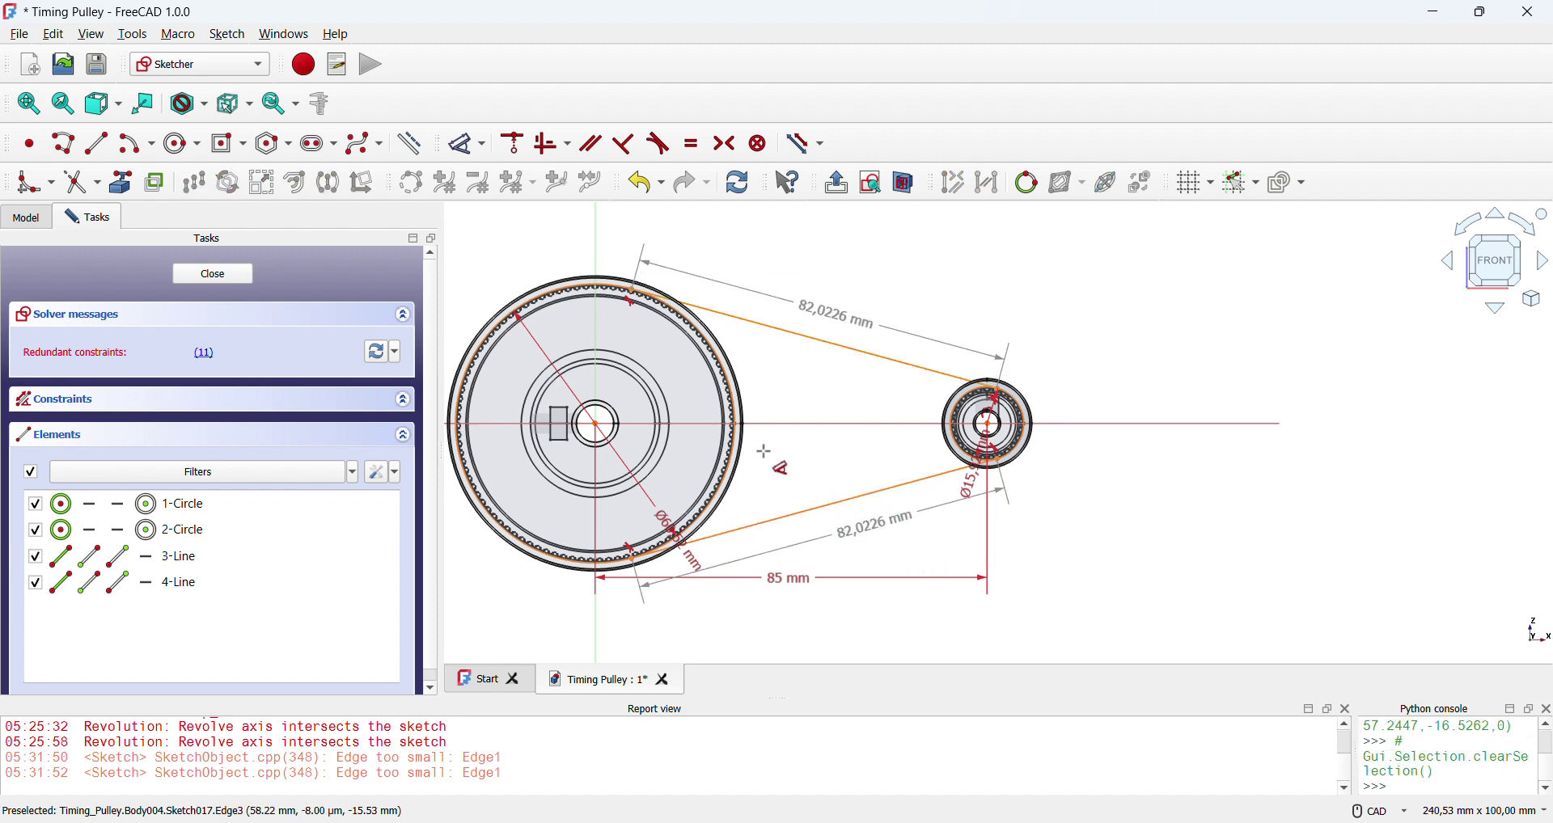
key("Escape")
- Draw a line from the 95T pulley's centre to the upper belt line's tangent point on its pitch circle
middle_click_drag(578, 372, 809, 404)
scroll(889, 391, "up", 1)
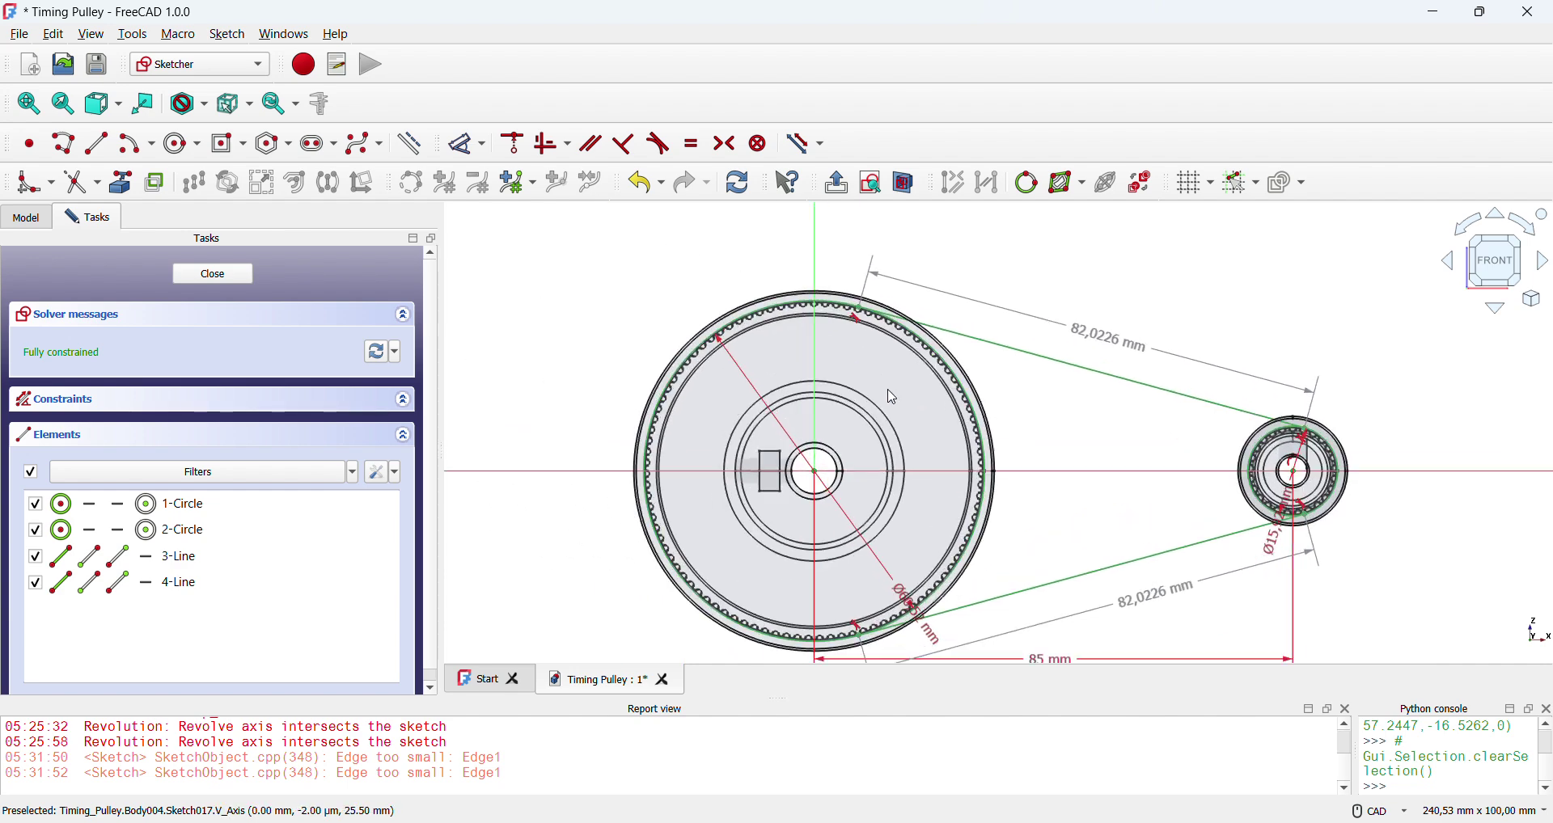
left_click(96, 144)
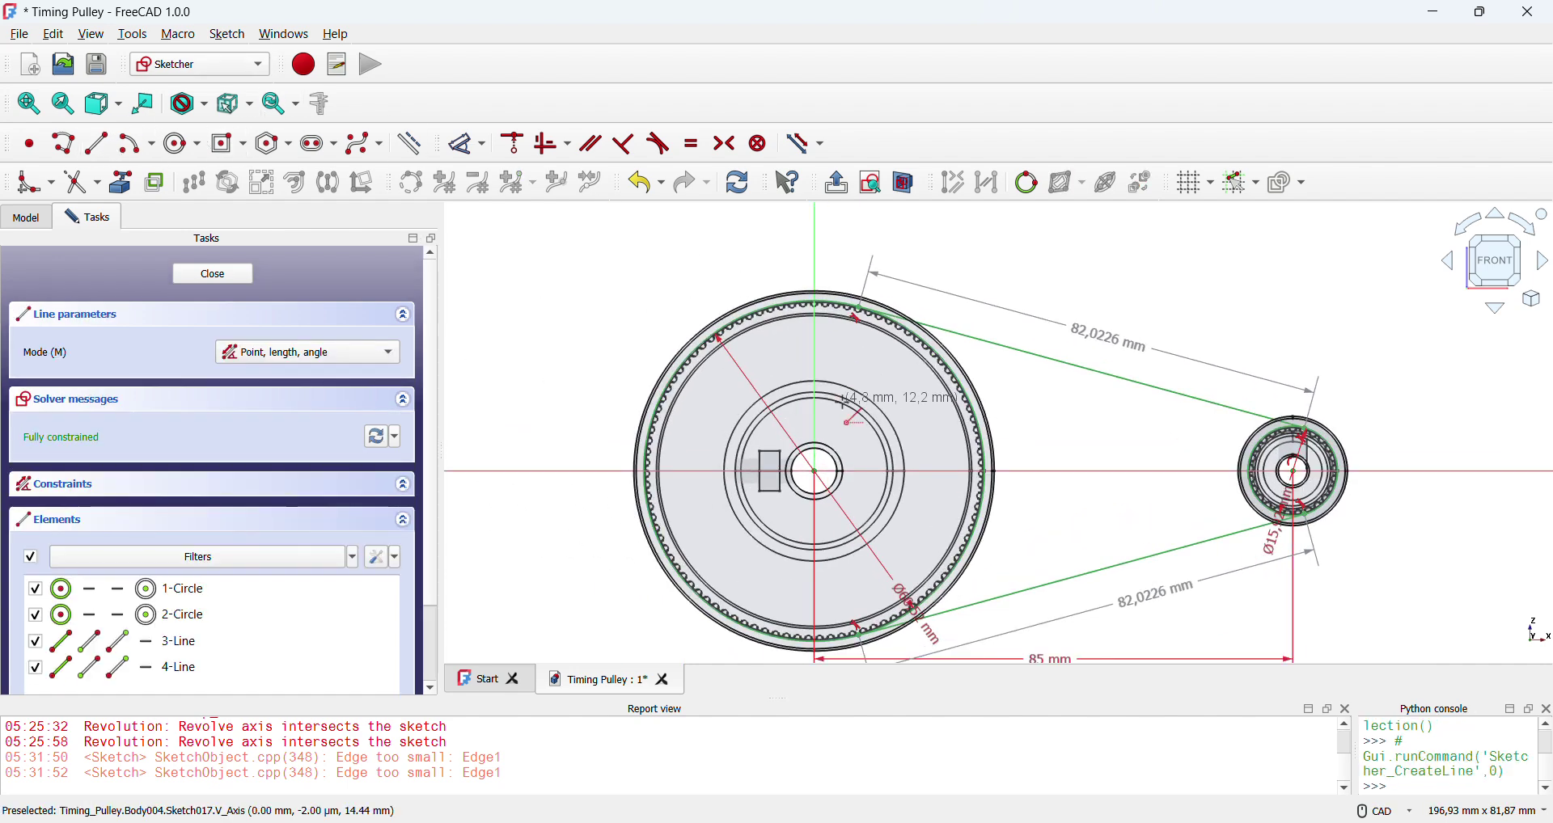
left_click(814, 472)
scroll(854, 328, "up", 3)
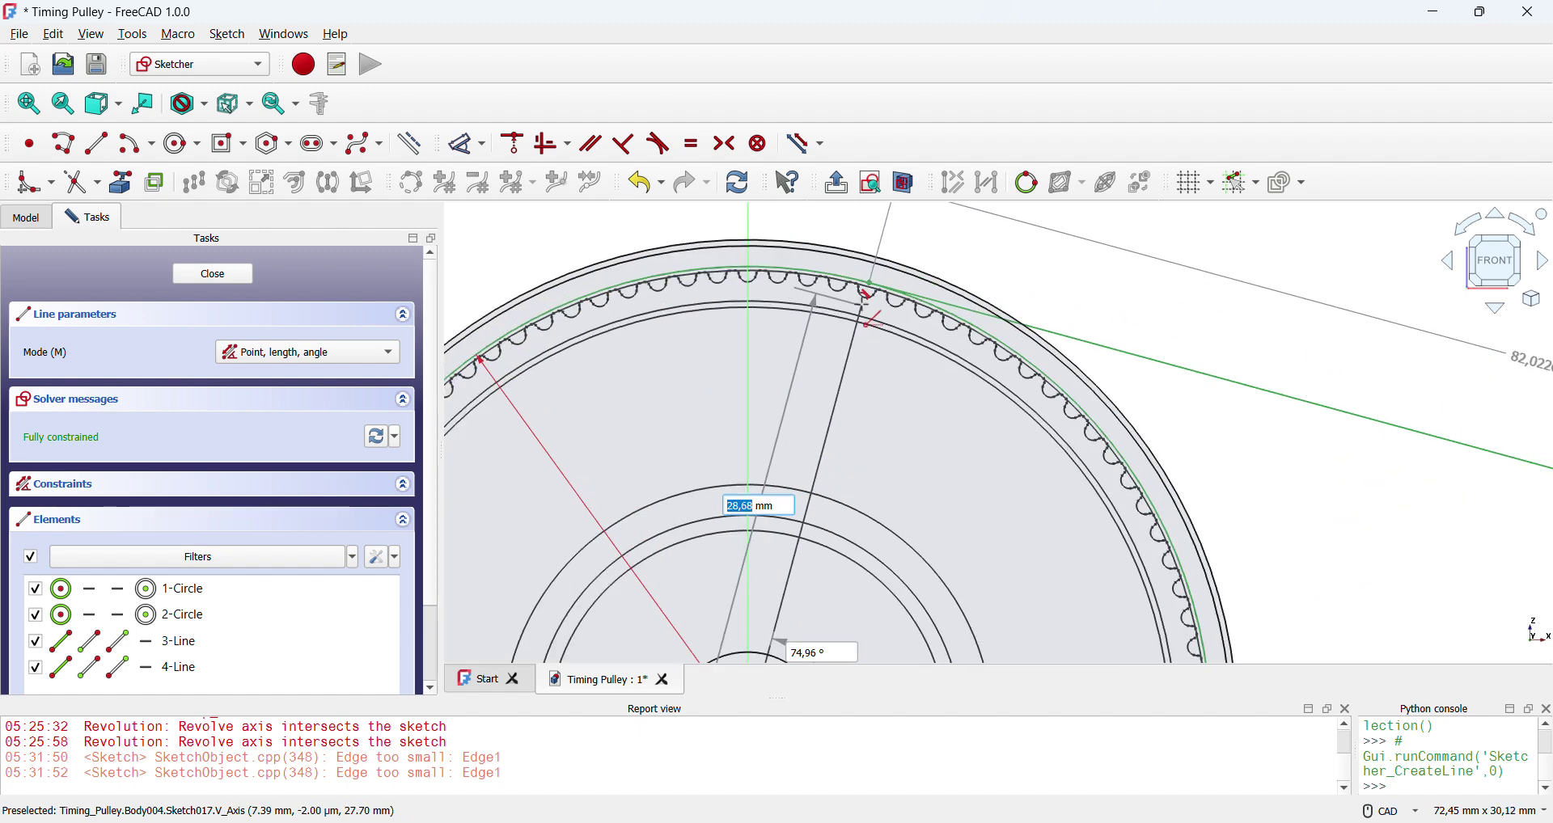
scroll(876, 453, "down", 4)
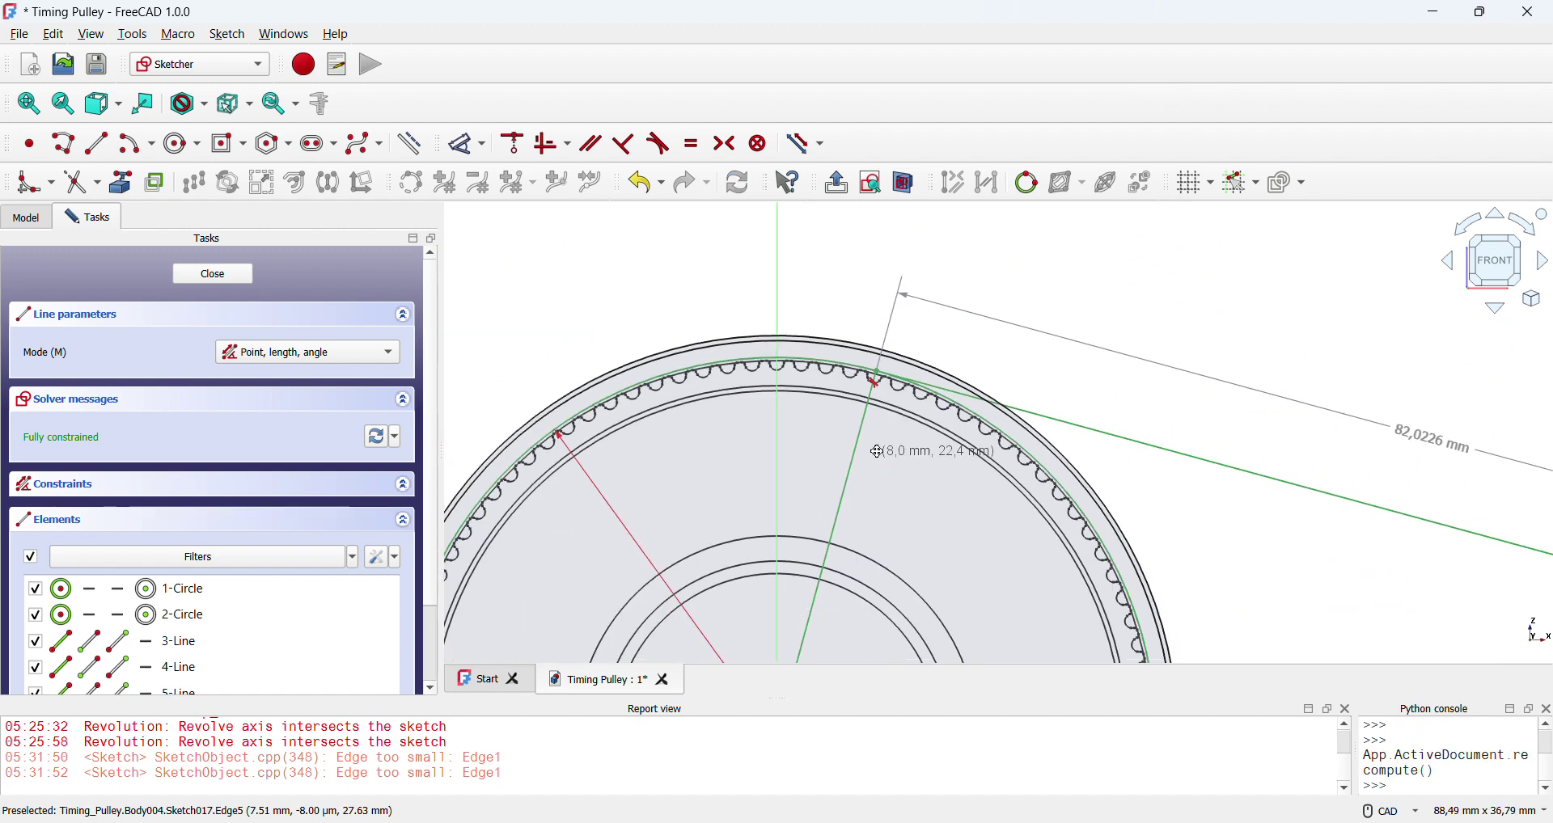
- Draw a line from the 95T pulley's centre to the lower belt line's tangent point on its pitch circle
middle_click_drag(833, 525, 708, 242)
middle_click_drag(635, 489, 631, 319)
left_click(646, 283)
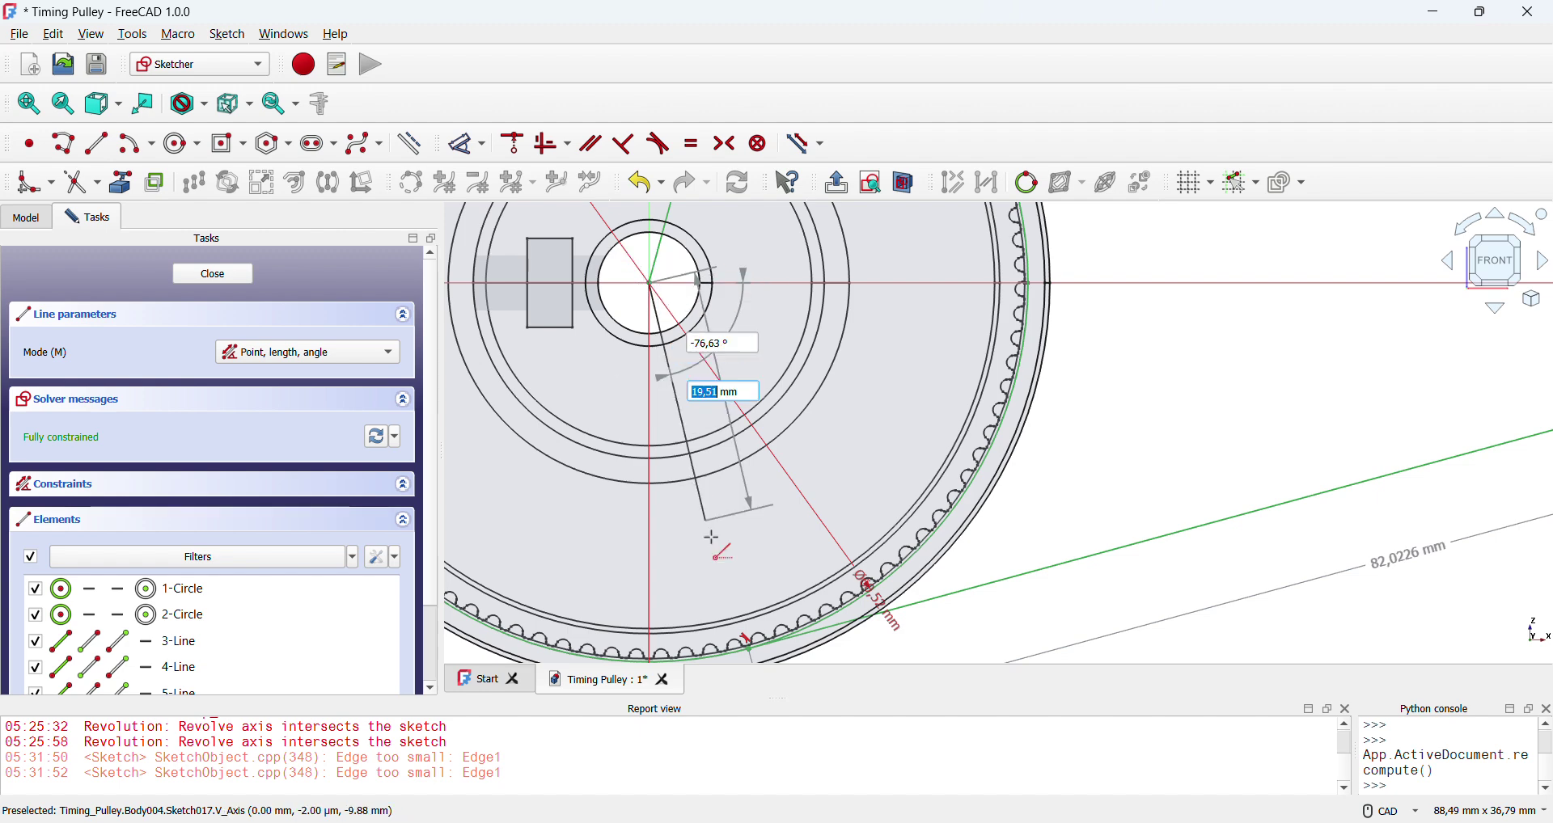
middle_click_drag(739, 624, 710, 495)
left_click(719, 519)
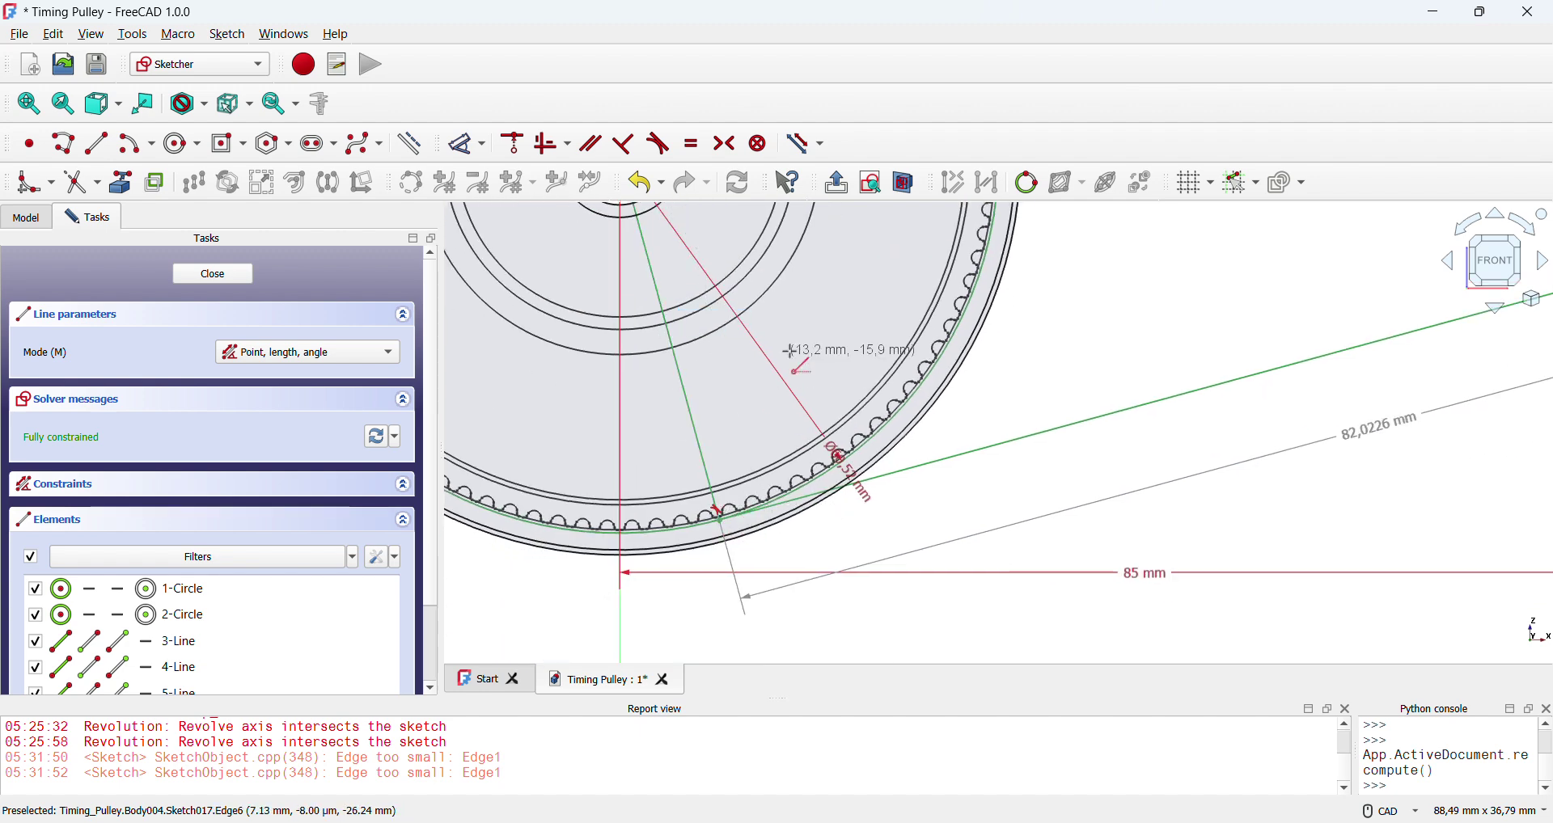
- Draw a line from the 25T pulley's centre to the upper belt line's tangent point on its pitch circle
middle_click_drag(797, 303, 808, 558)
scroll(808, 559, "down", 4)
middle_click_drag(1004, 478, 637, 442)
scroll(841, 455, "up", 8)
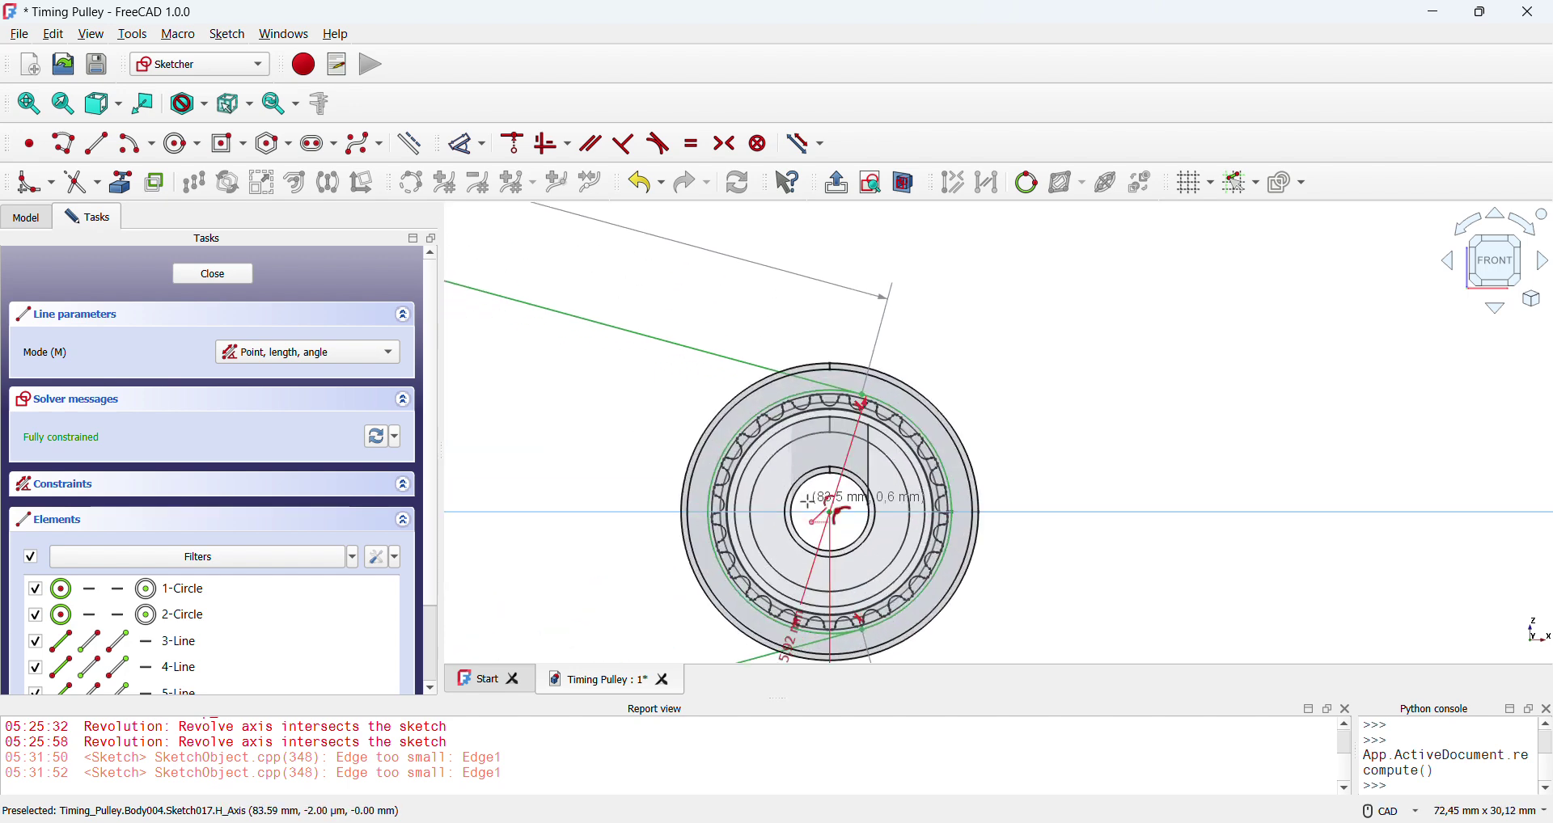
left_click(841, 513)
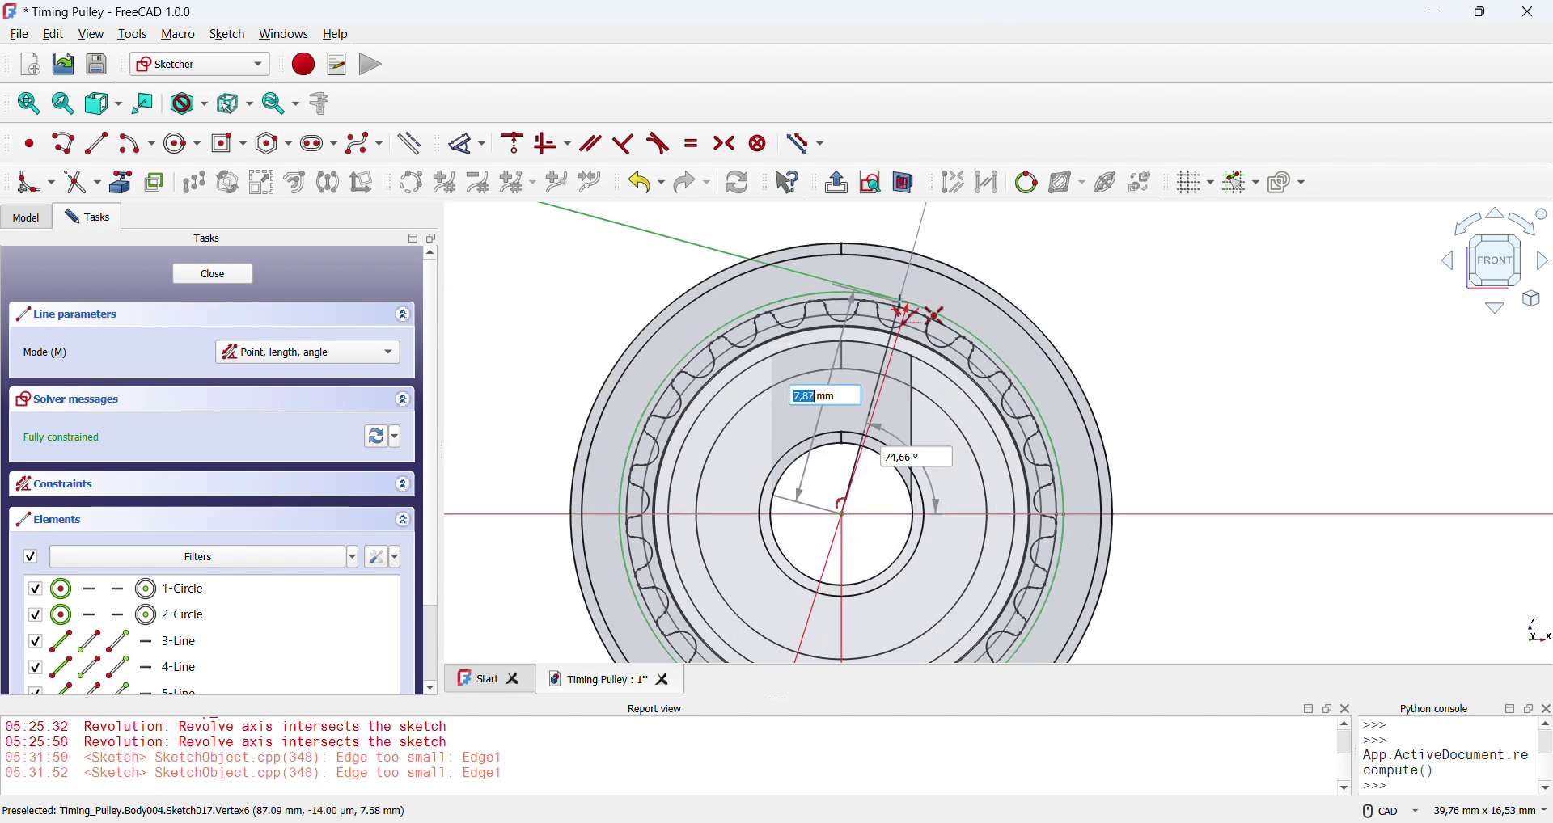
left_click(910, 301)
- Draw a line from the 25T pulley's centre to the lower belt line's tangent point on its pitch circle
middle_click_drag(830, 551, 690, 248)
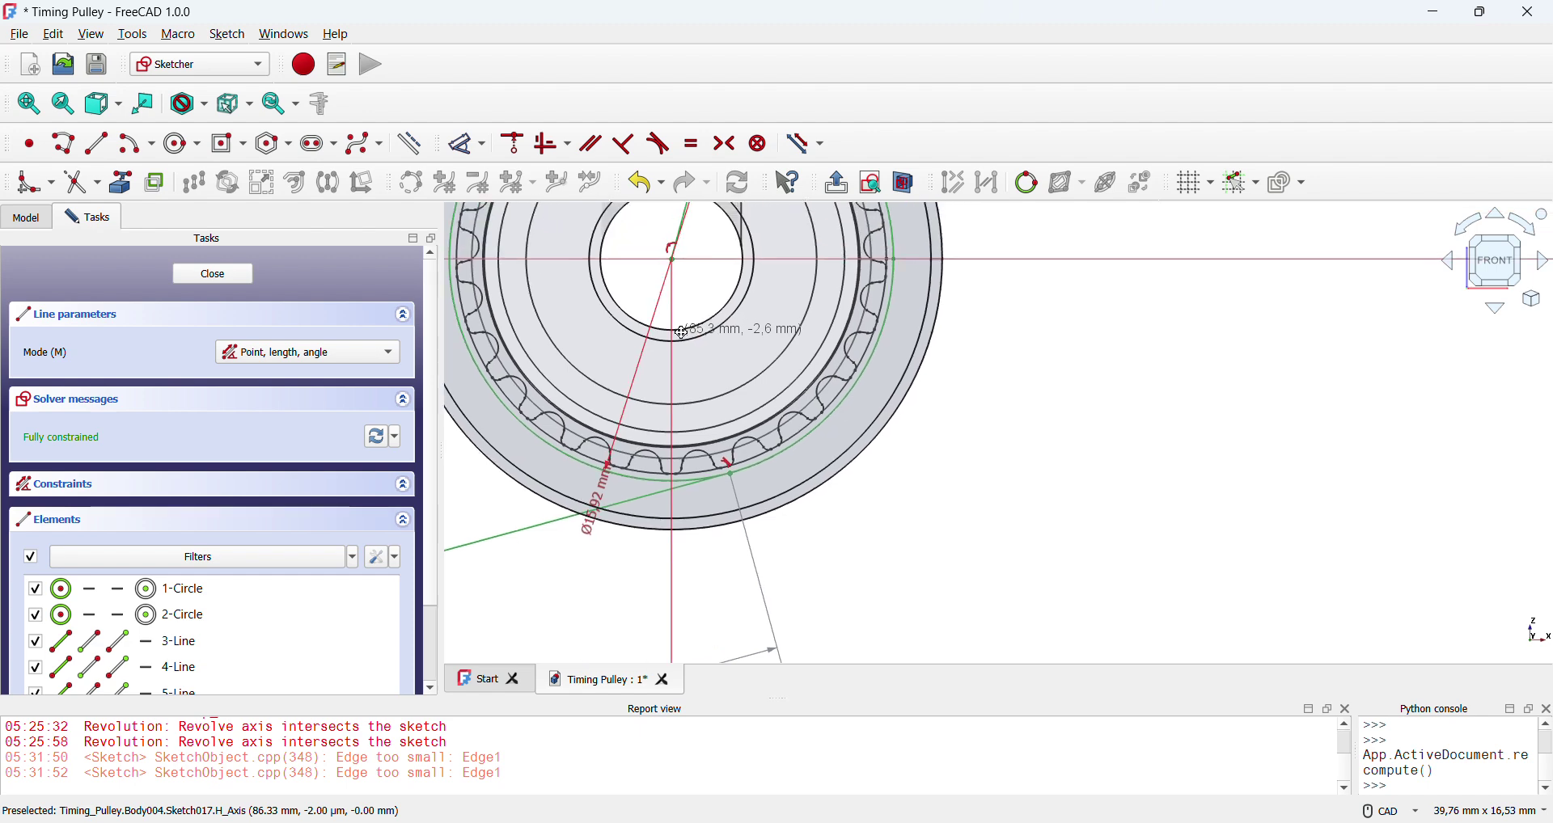
left_click(663, 252)
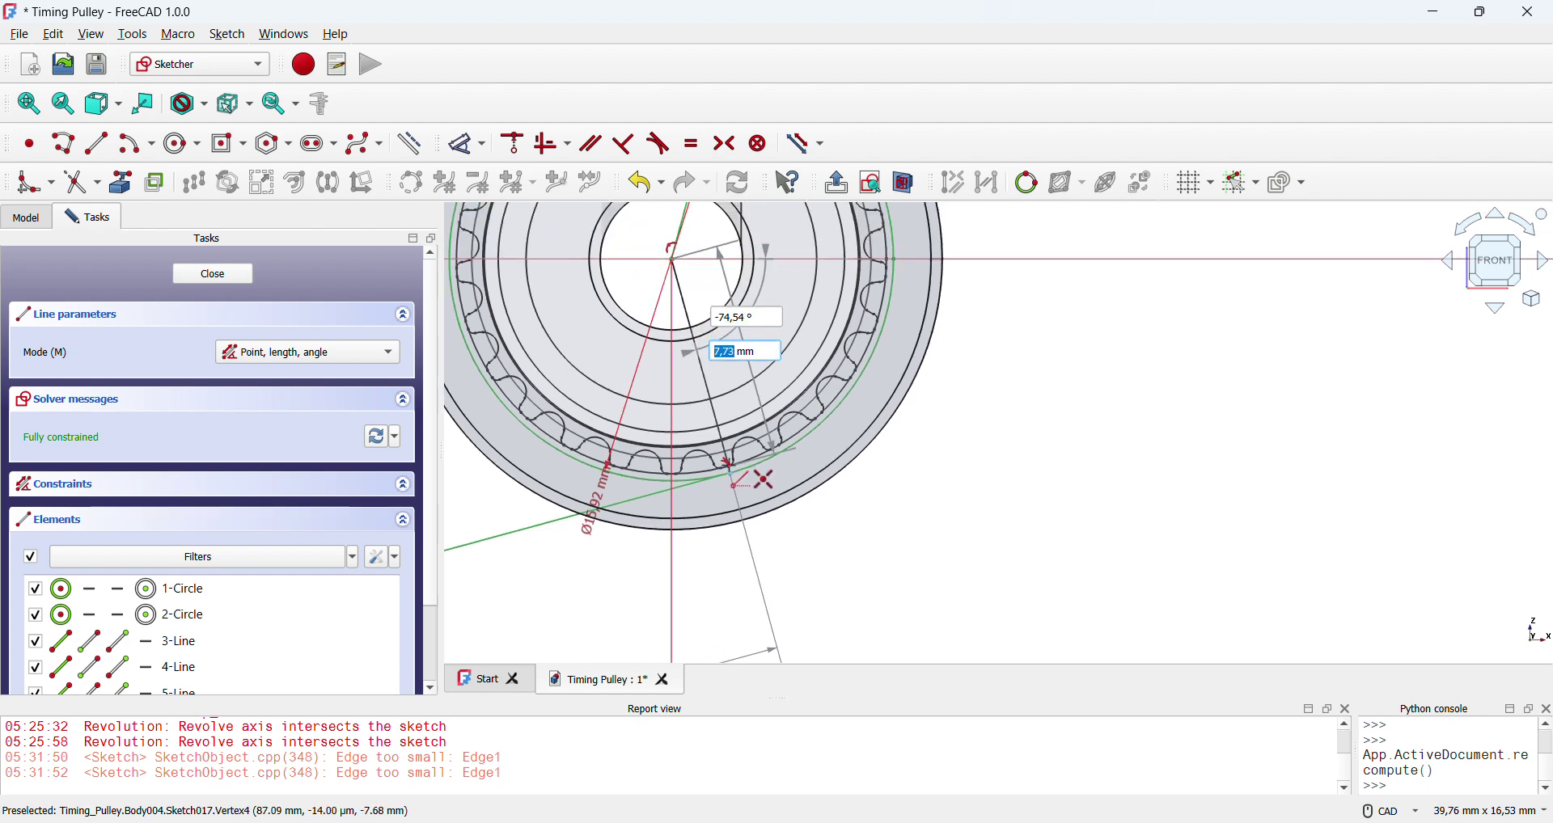
left_click(730, 473)
key("Escape")
- Add a reference angle dimension between the 25T pulley's two radial lines, placed outside the pulley on the side away from the 95T pulley
scroll(738, 337, "down", 1)
middle_click_drag(737, 336, 754, 471)
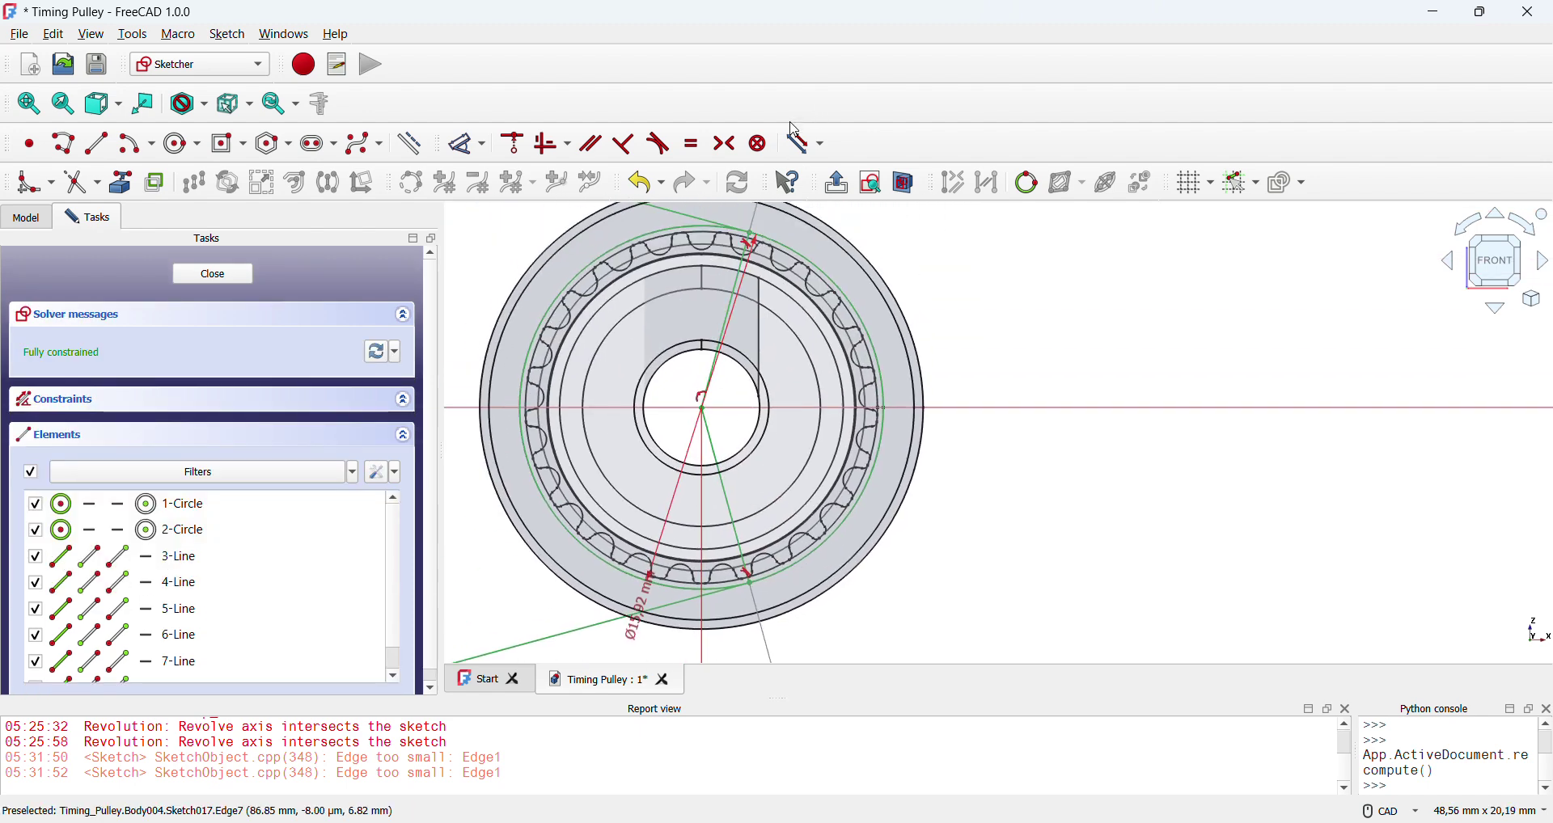
left_click(467, 143)
left_click(724, 309)
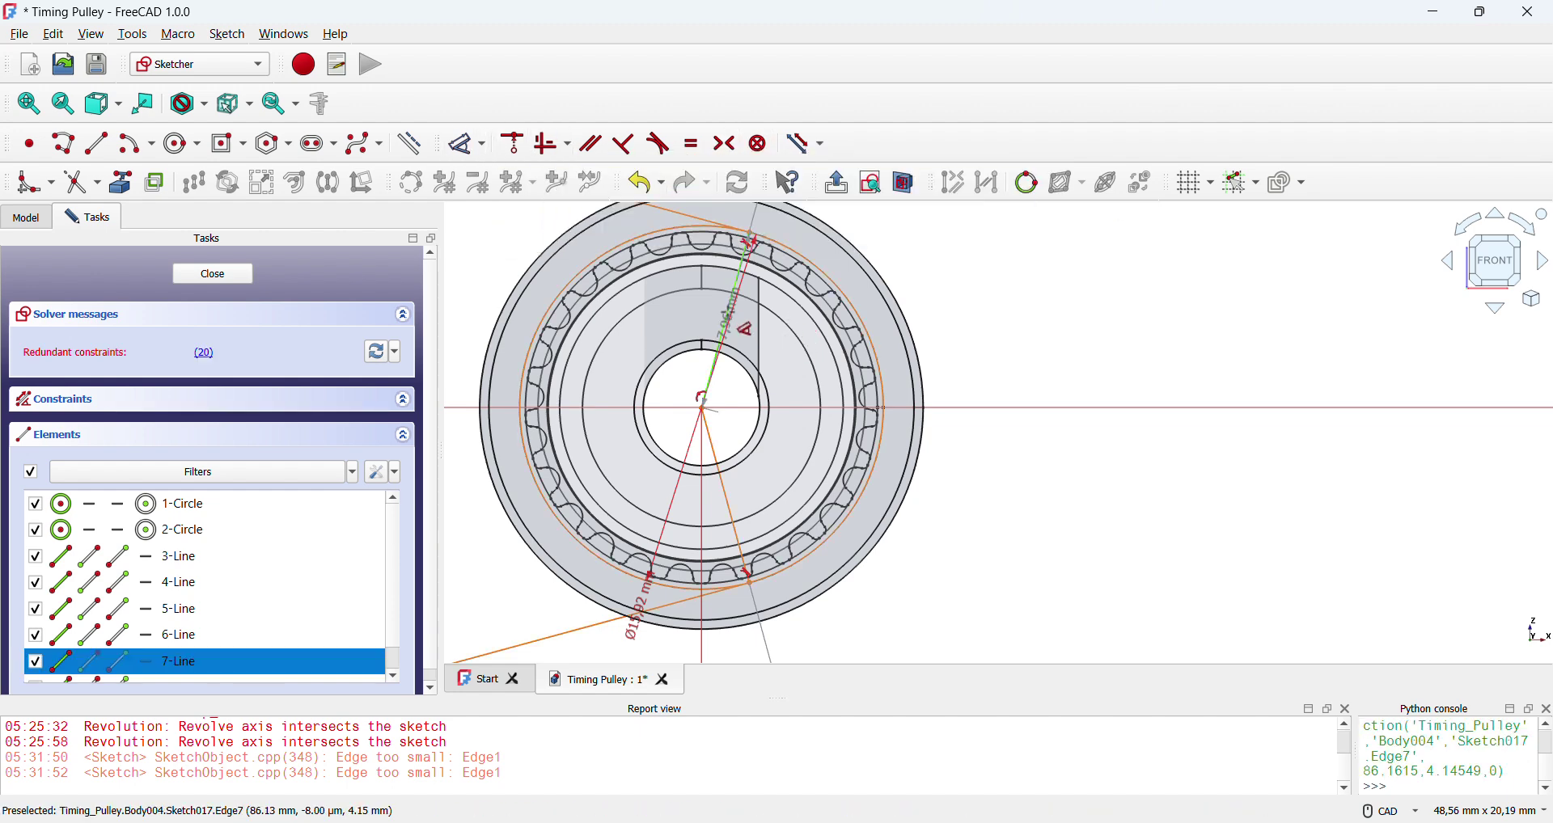
left_click(722, 484)
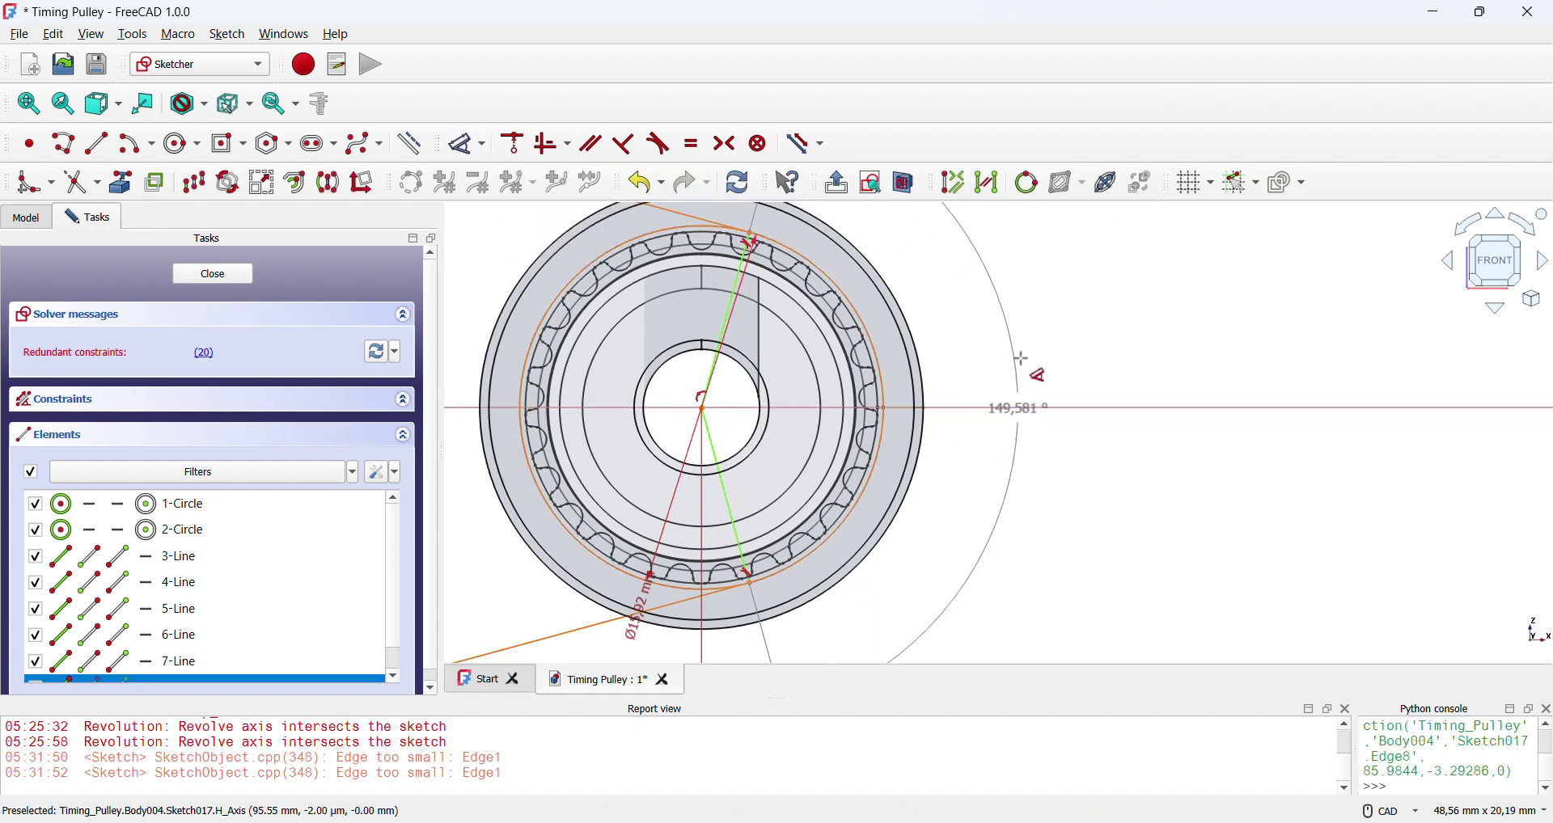
left_click(1026, 413)
- Add a reference angle dimension between the 95T pulley's two radial lines, placed inside the pulley on the side facing the 25T pulley
scroll(1022, 416, "down", 5)
middle_click_drag(1023, 417, 1076, 369)
scroll(1077, 370, "down", 1)
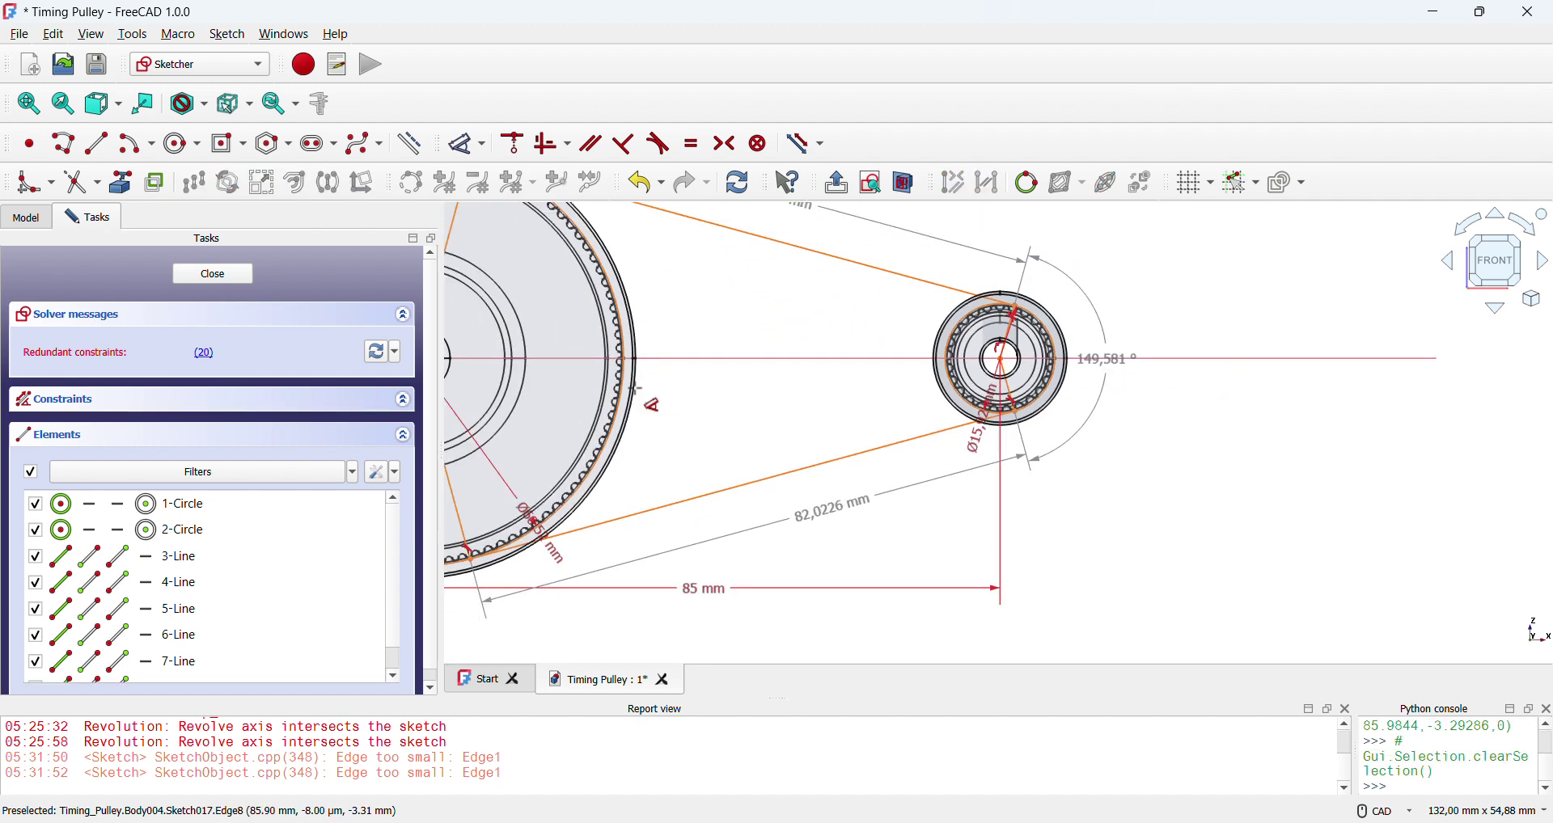
middle_click_drag(621, 394, 882, 401)
scroll(696, 405, "down", 1)
left_click(708, 282)
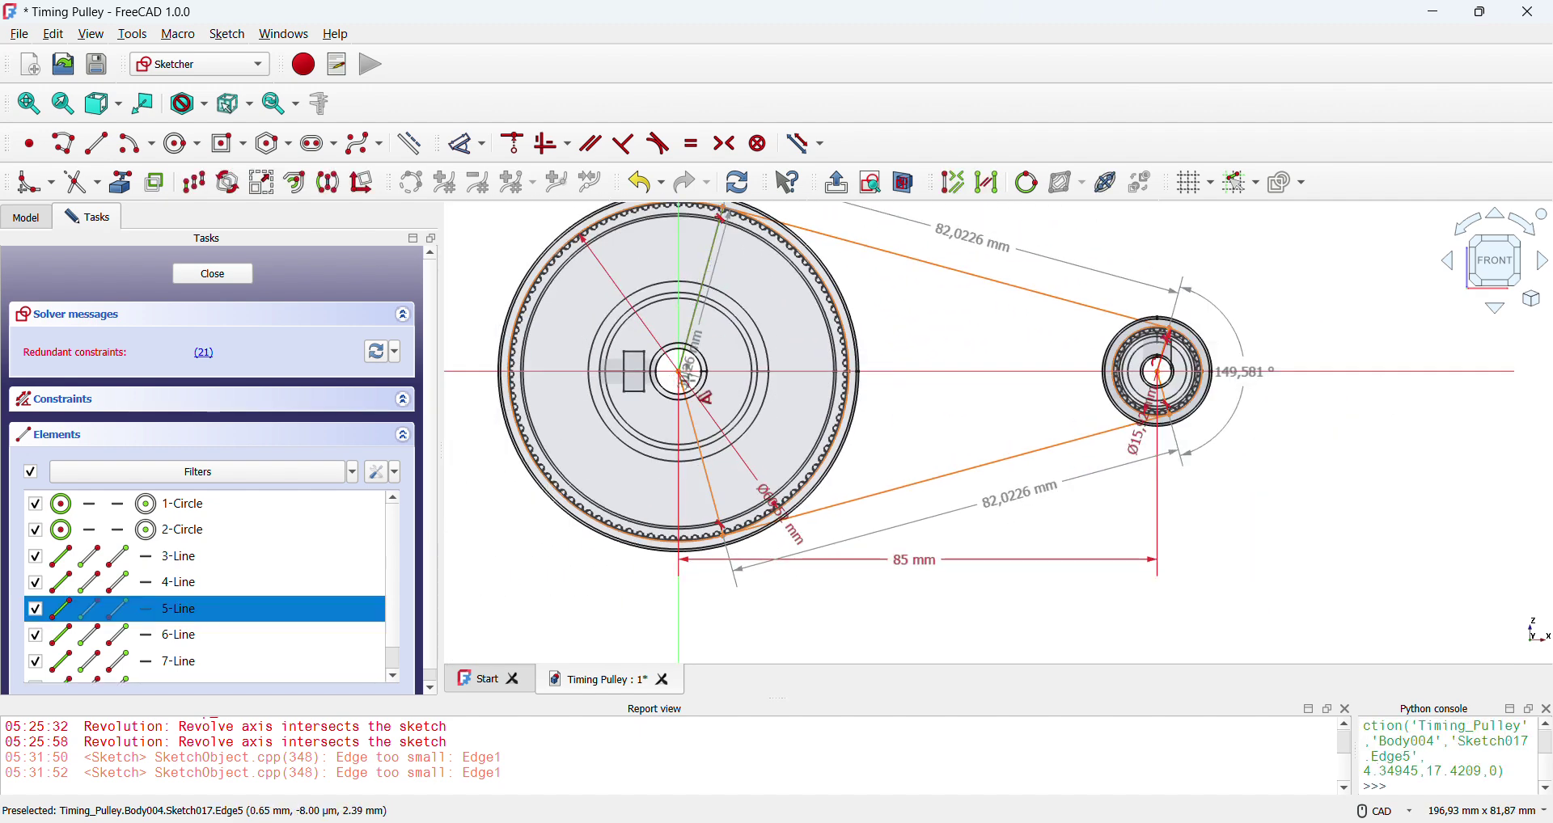
left_click(704, 489)
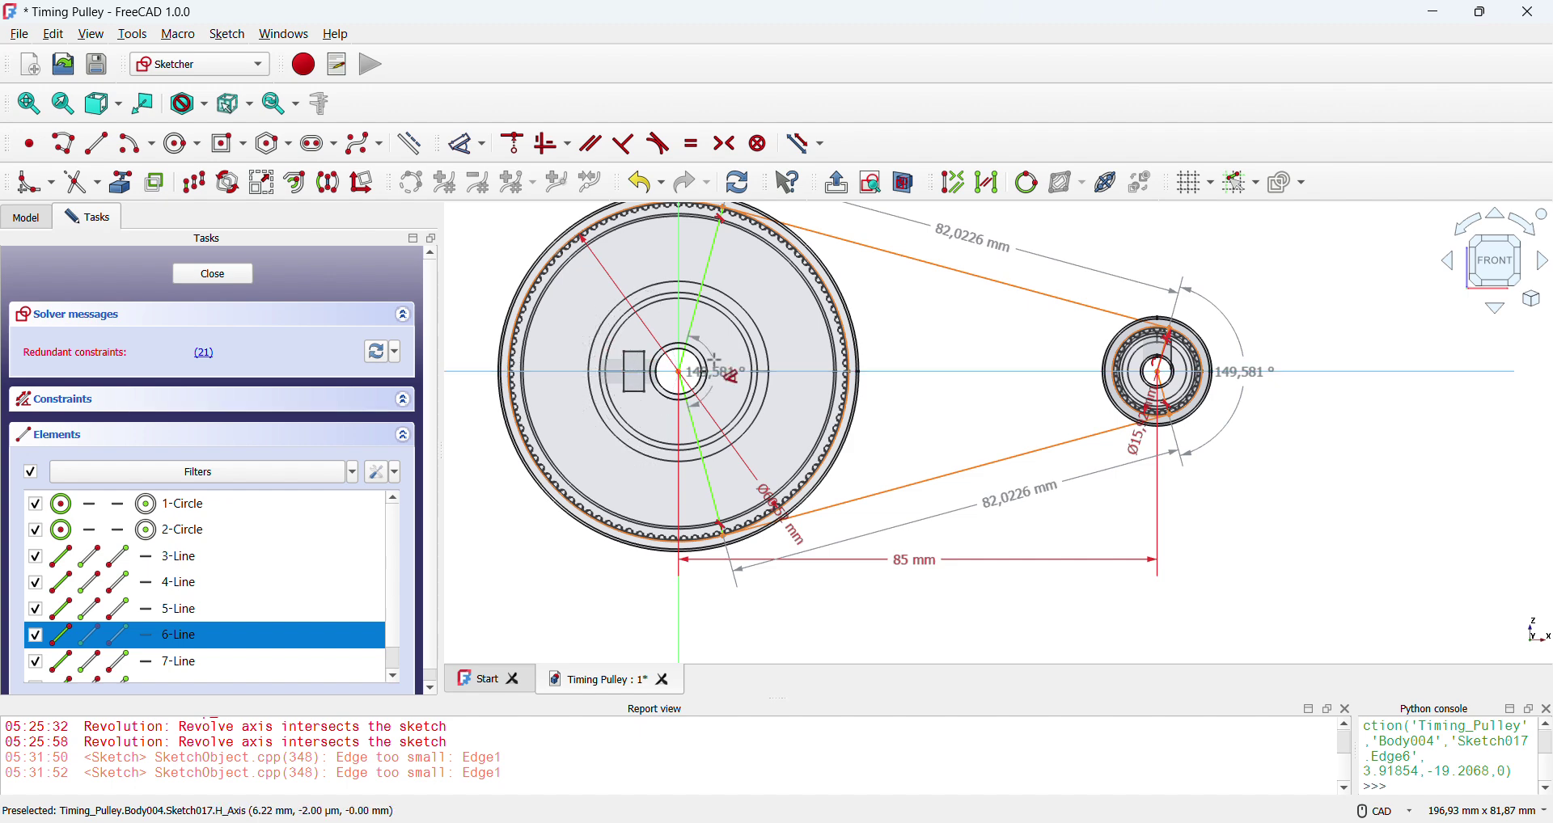
left_click(737, 343)
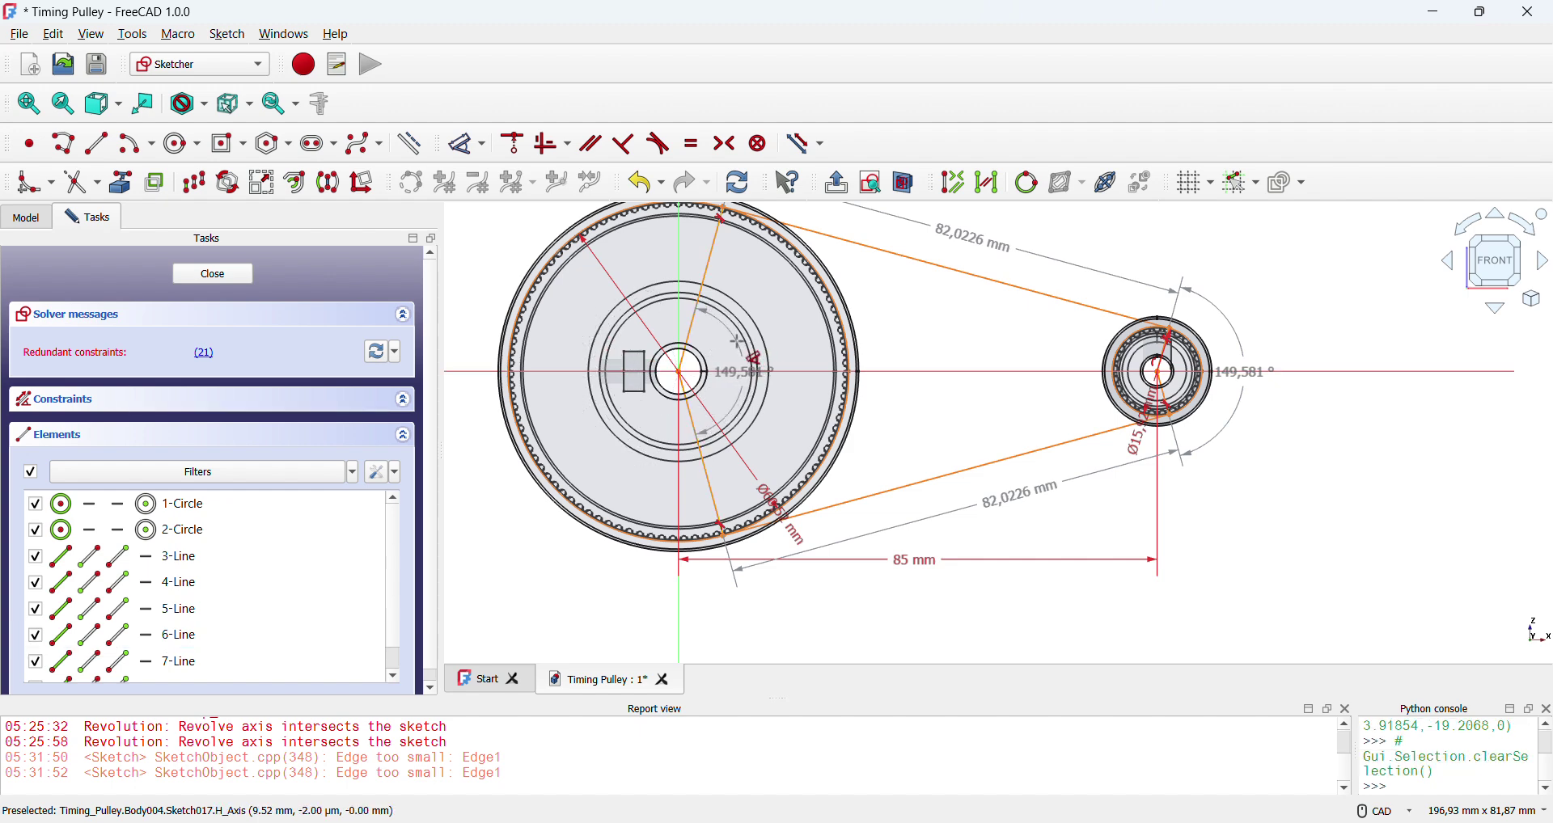
scroll(766, 374, "up", 2)
scroll(765, 375, "up", 2)
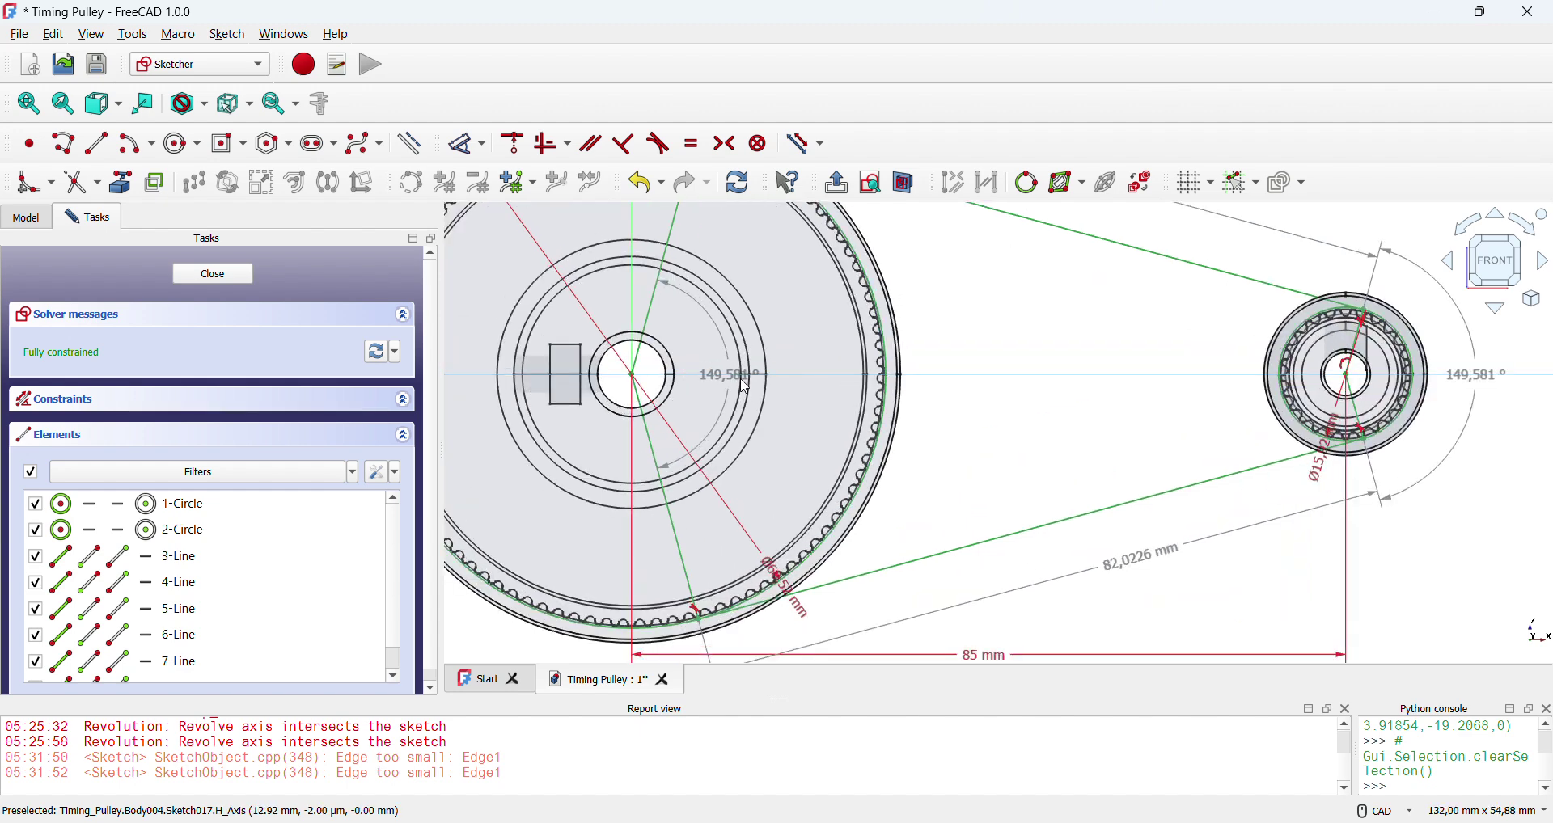
scroll(919, 442, "down", 3)
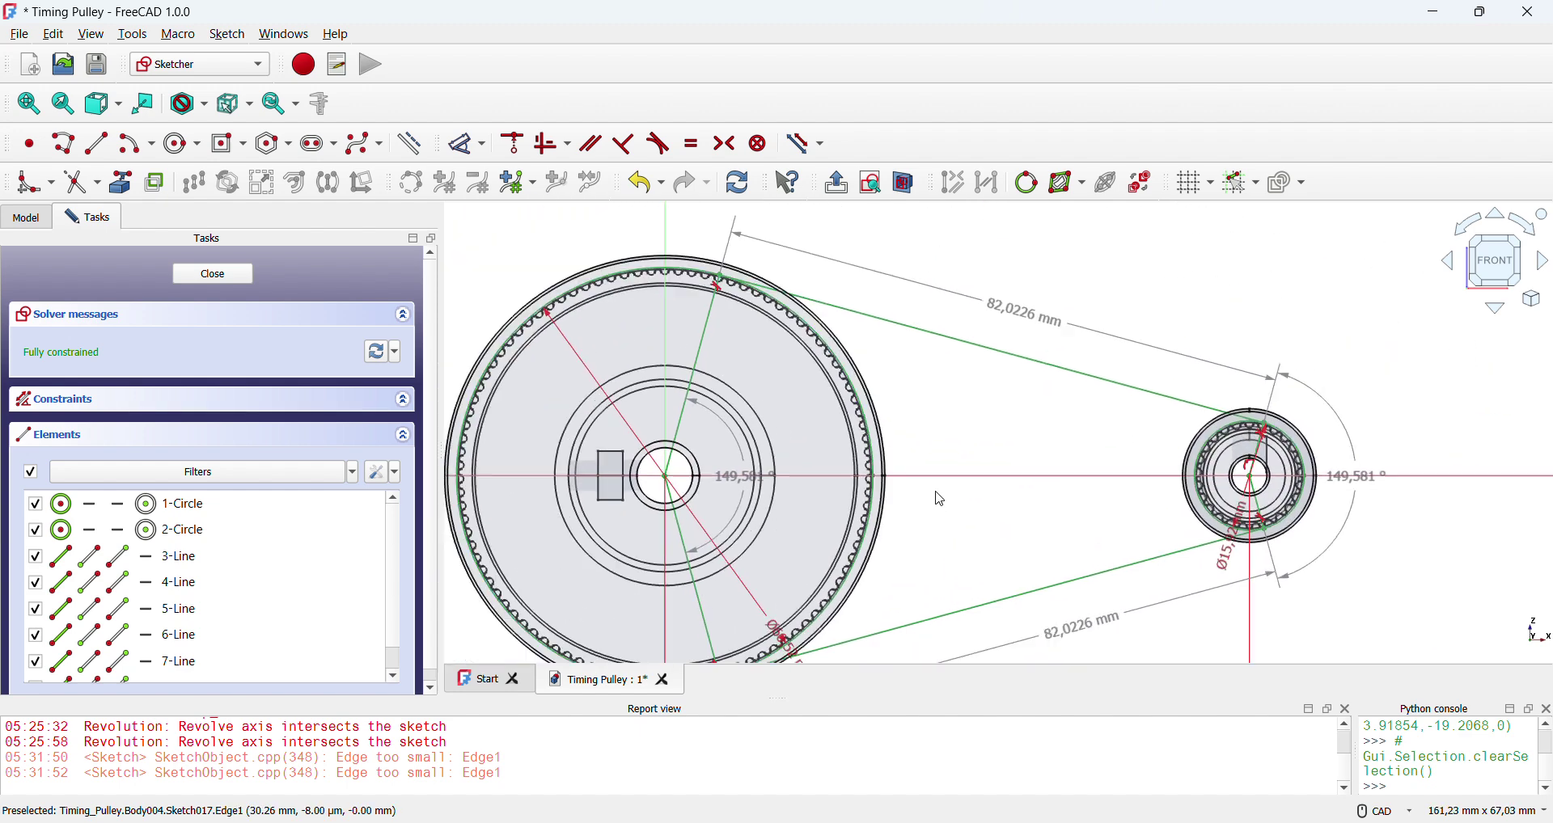
middle_click_drag(919, 442, 881, 365)
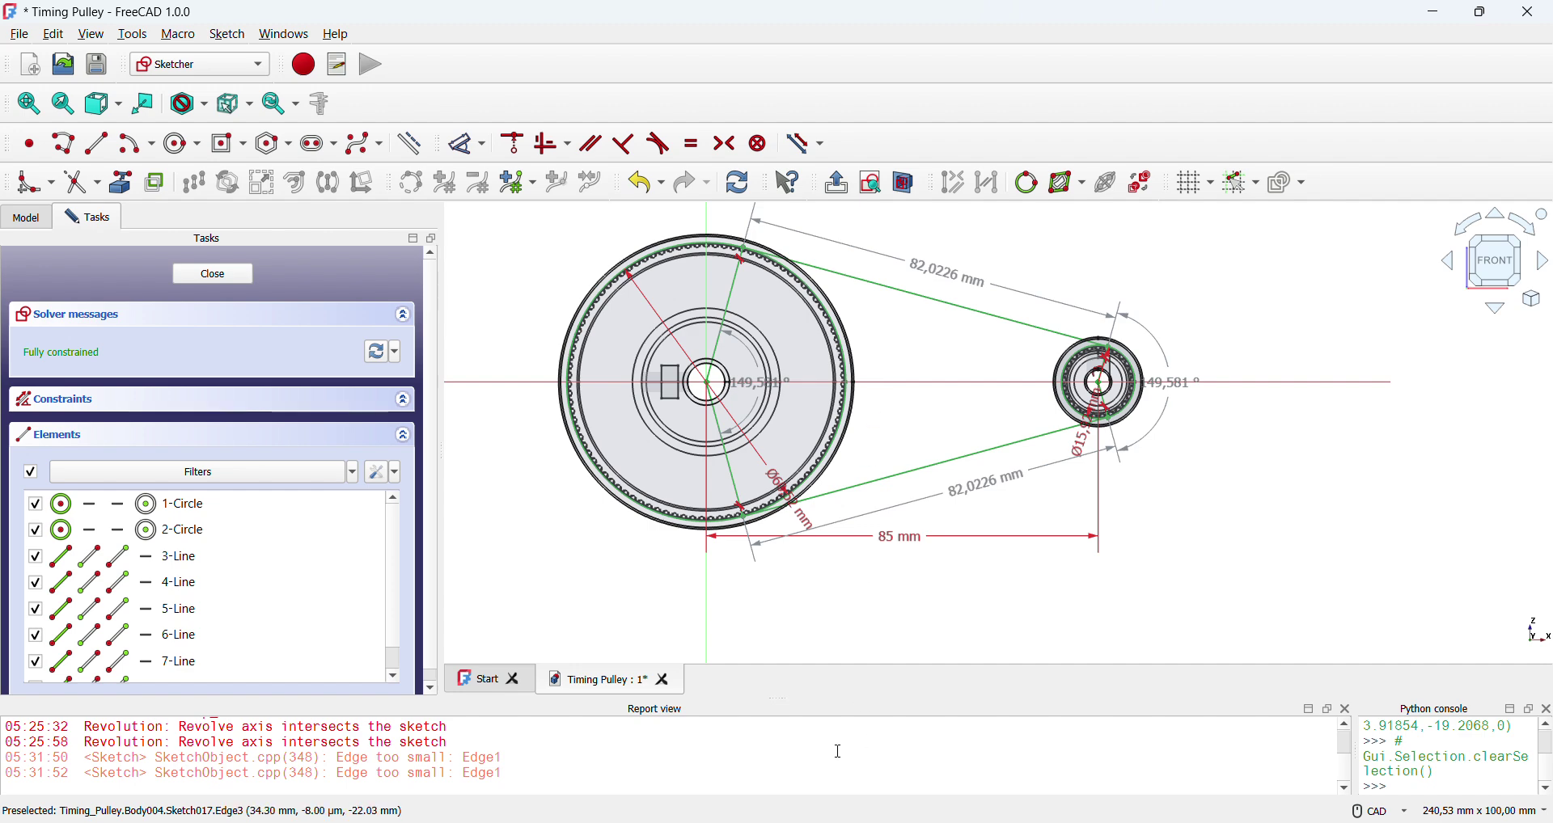
- Open Excel, maximize its window and create a blank workbook
key("super")
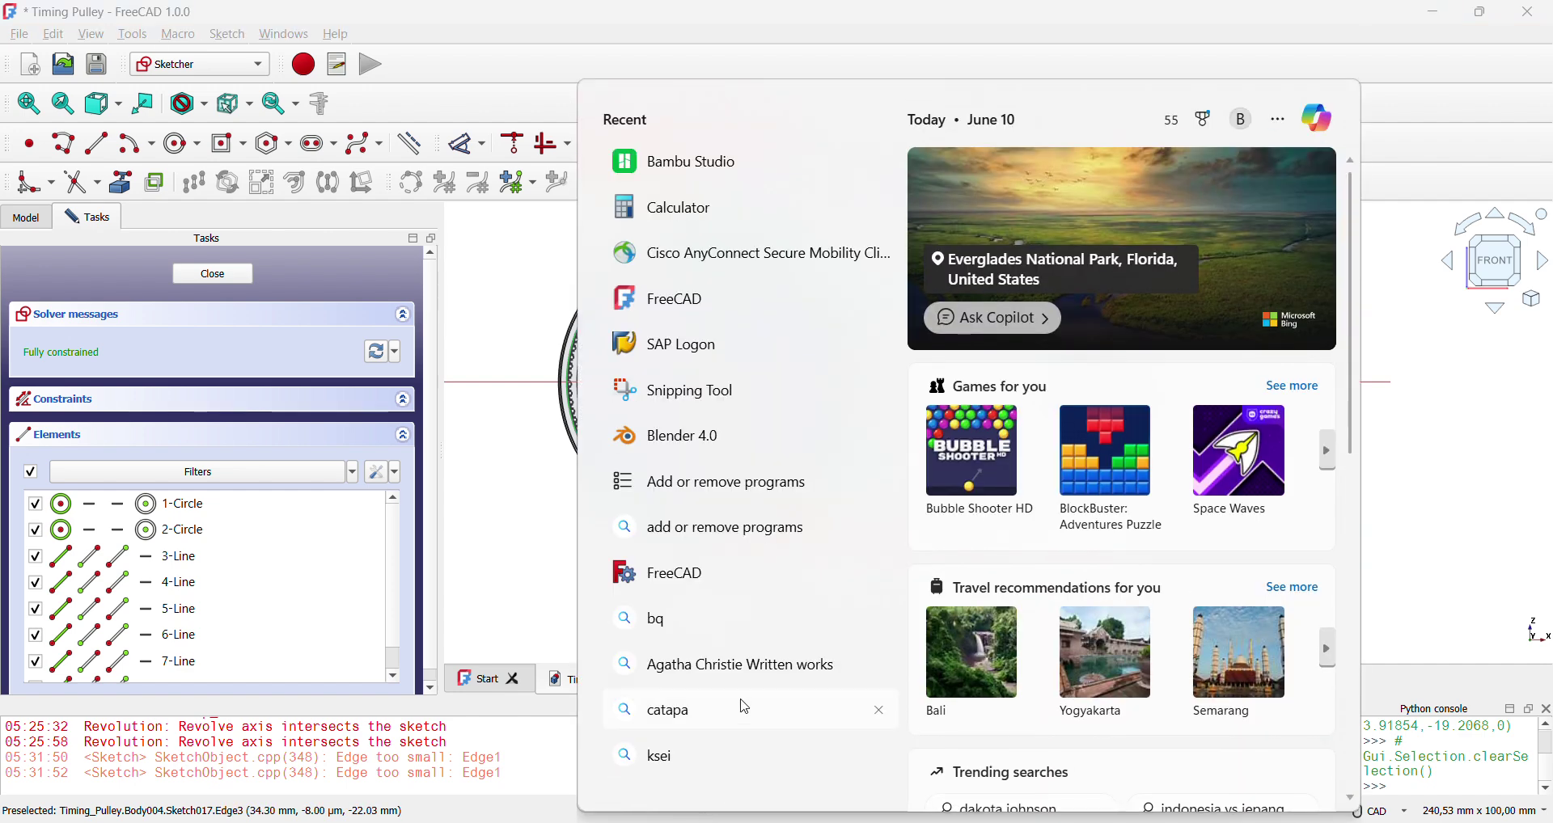
type("ec")
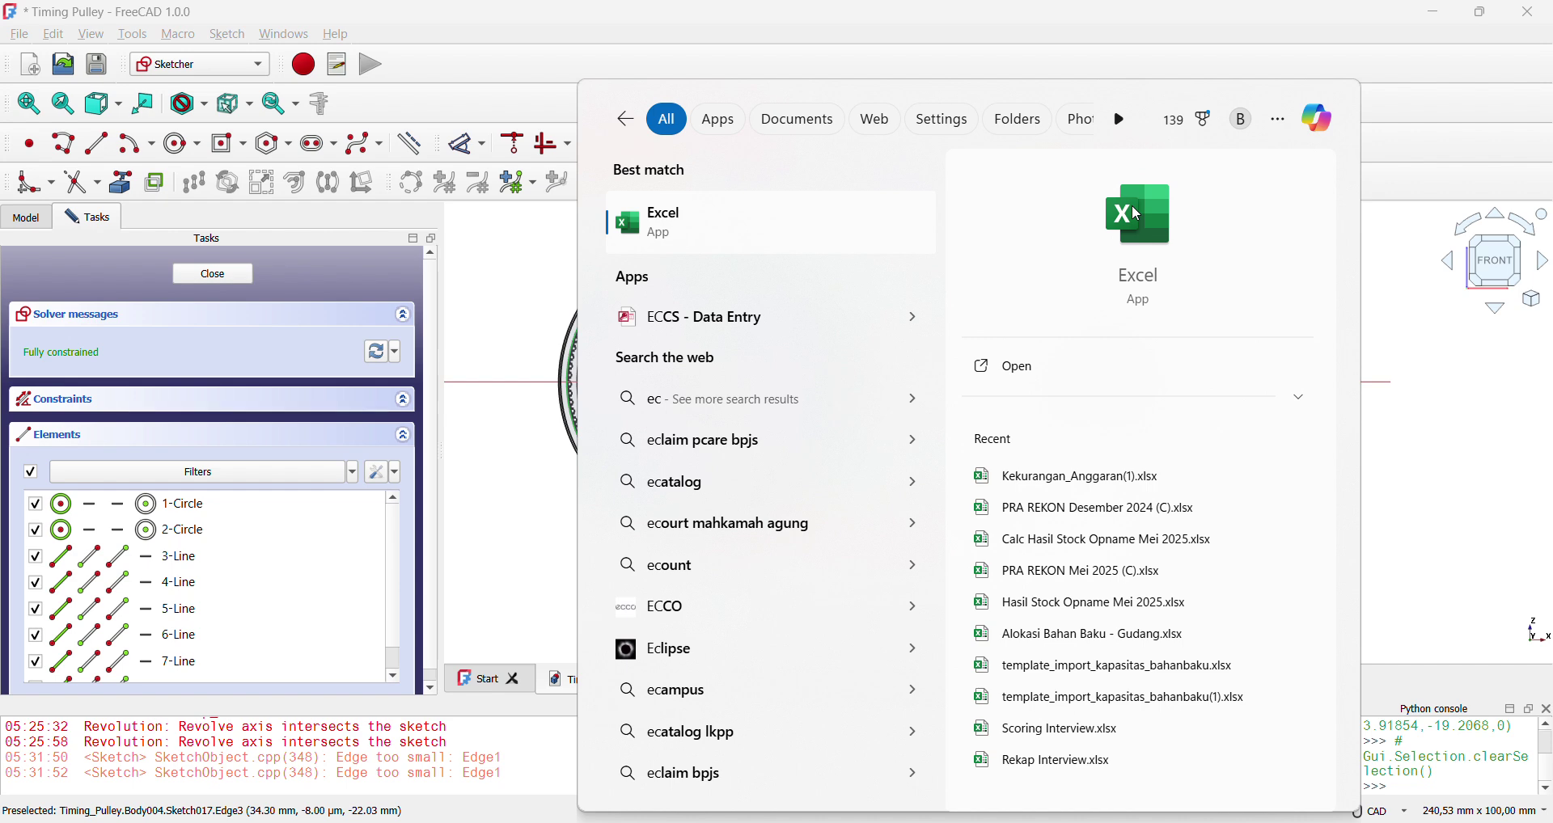
left_click(1124, 239)
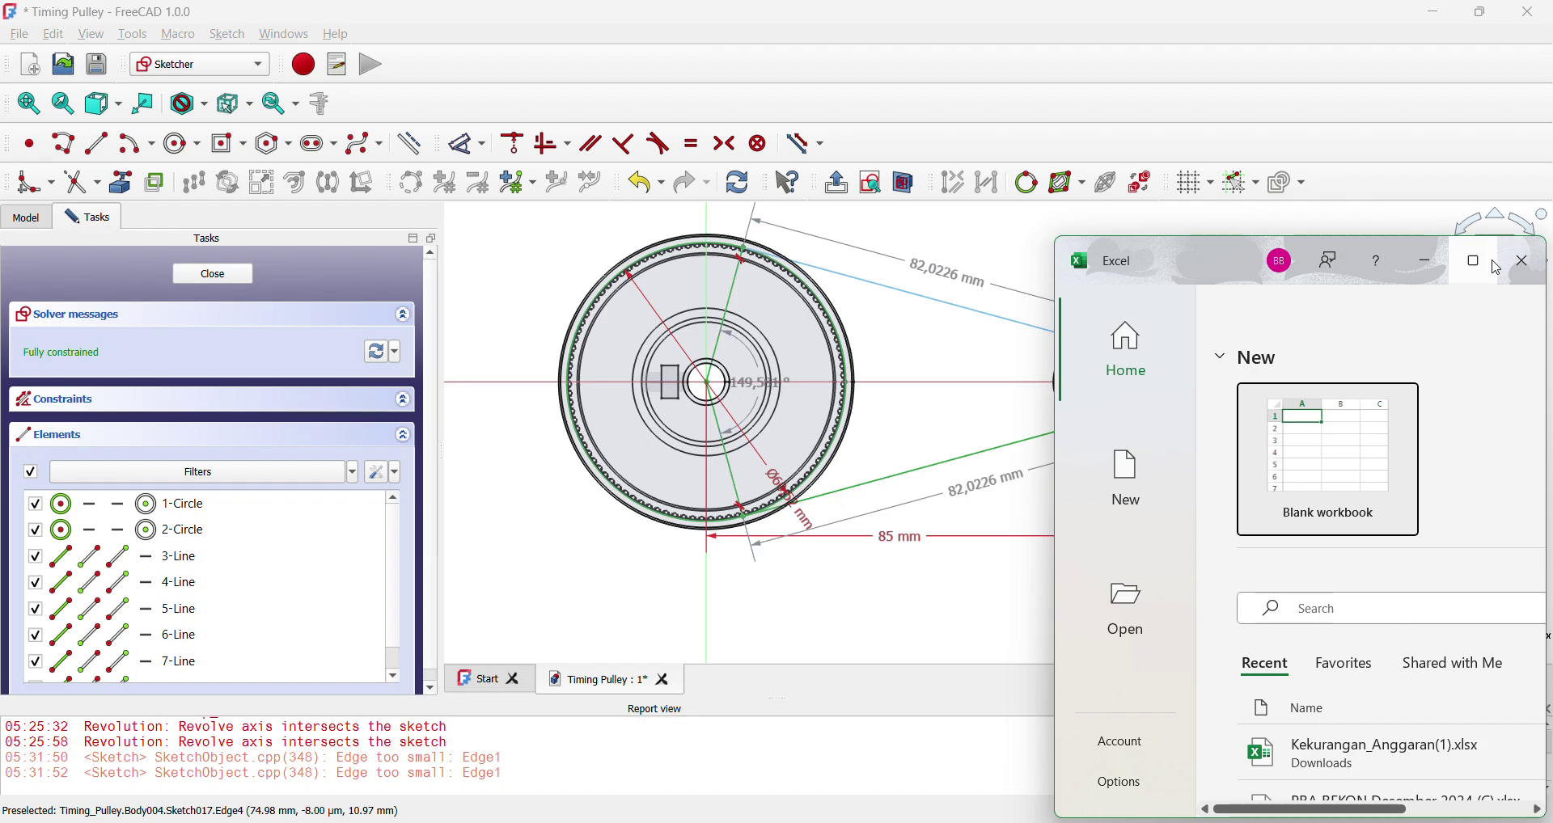
left_click(1478, 264)
left_click(314, 256)
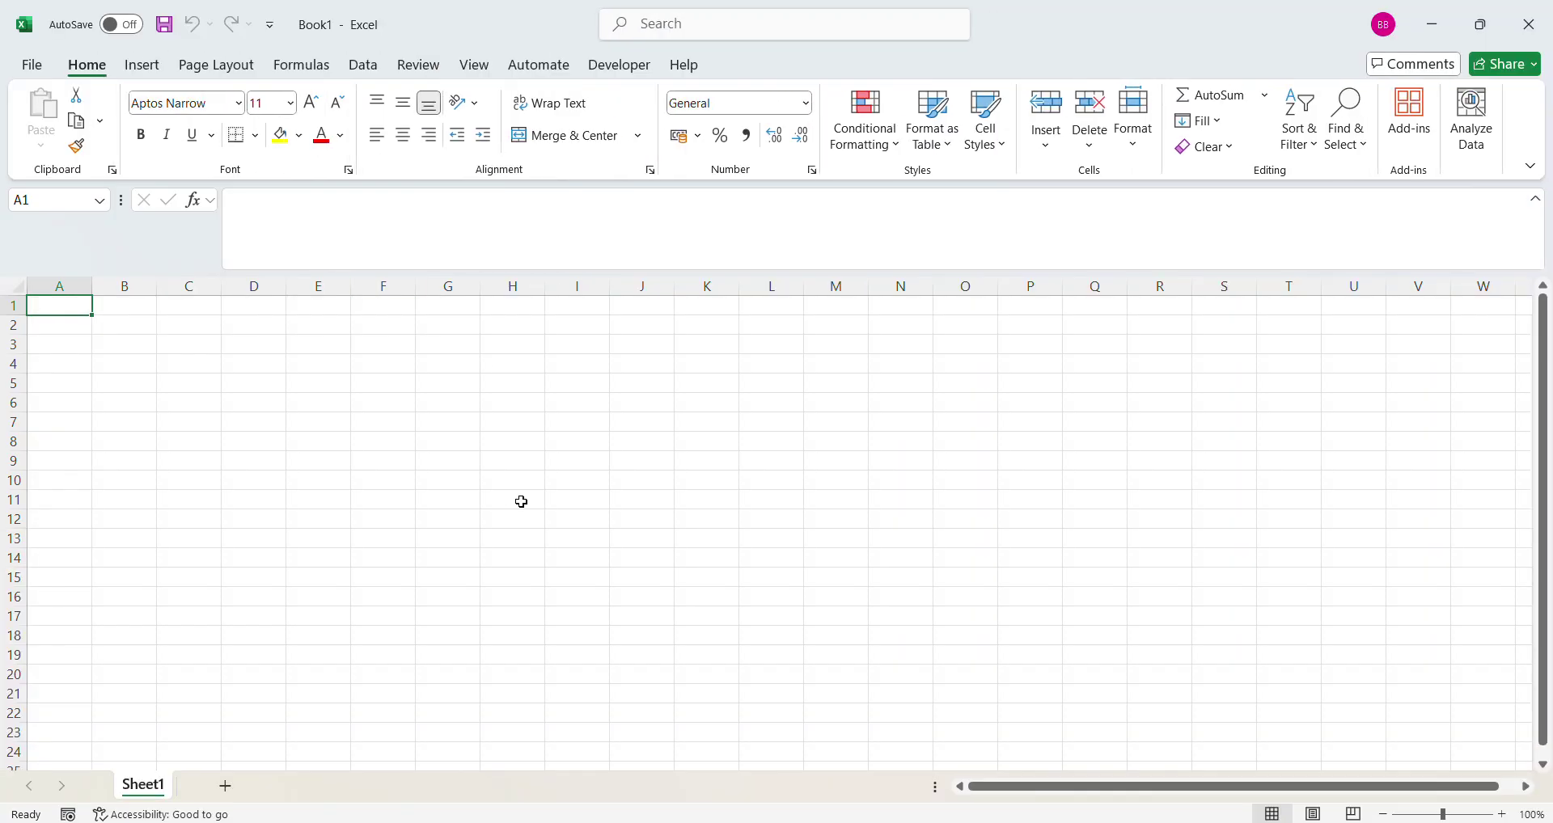
- Enter the label "Diameter Puley Besar" in cell B2
left_click(346, 479)
left_click(122, 364)
left_click(127, 328)
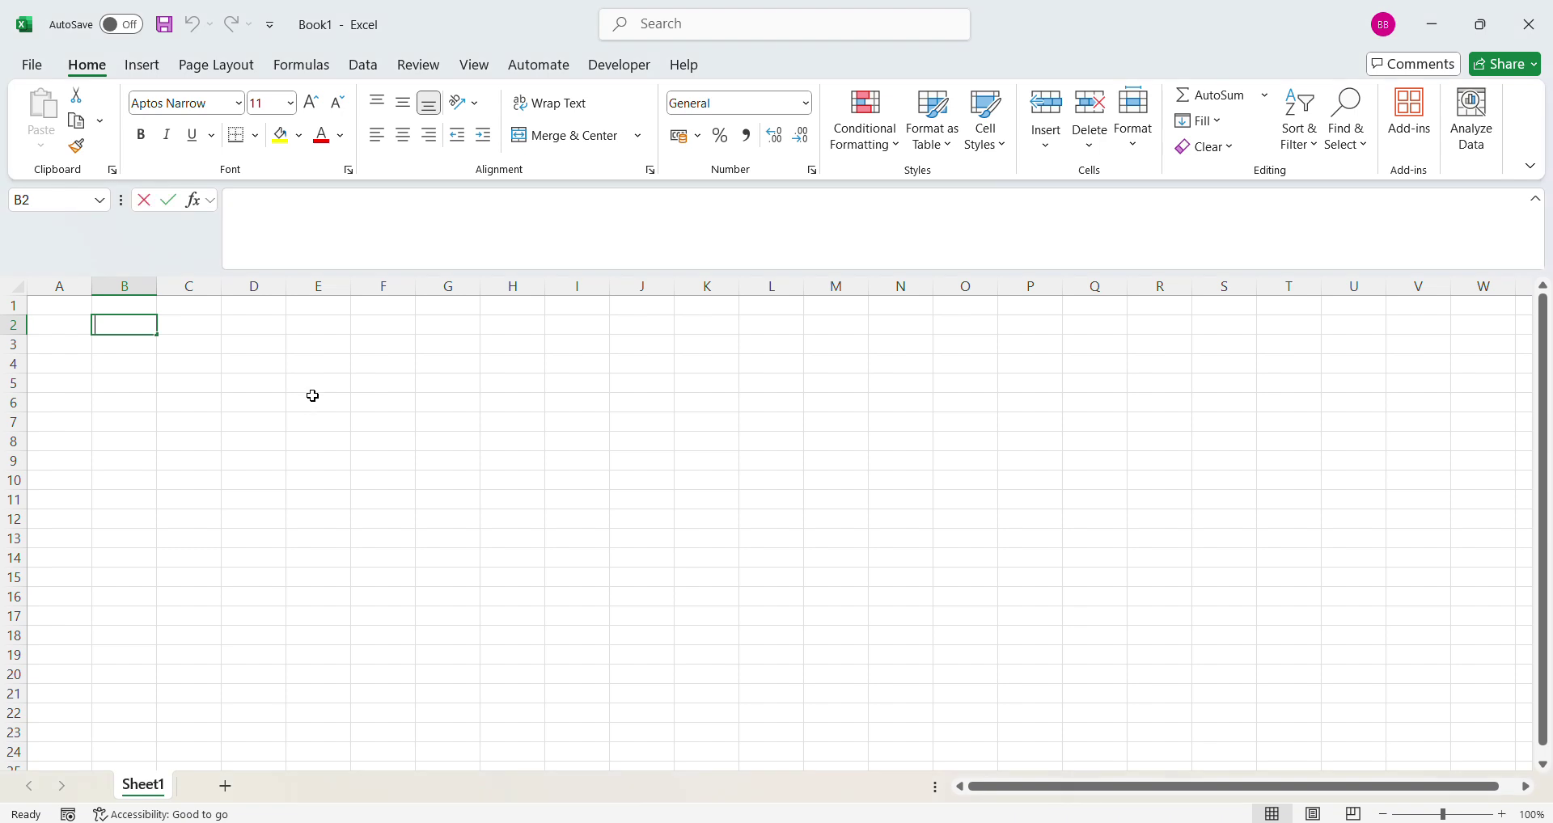
type("Diameter Pul")
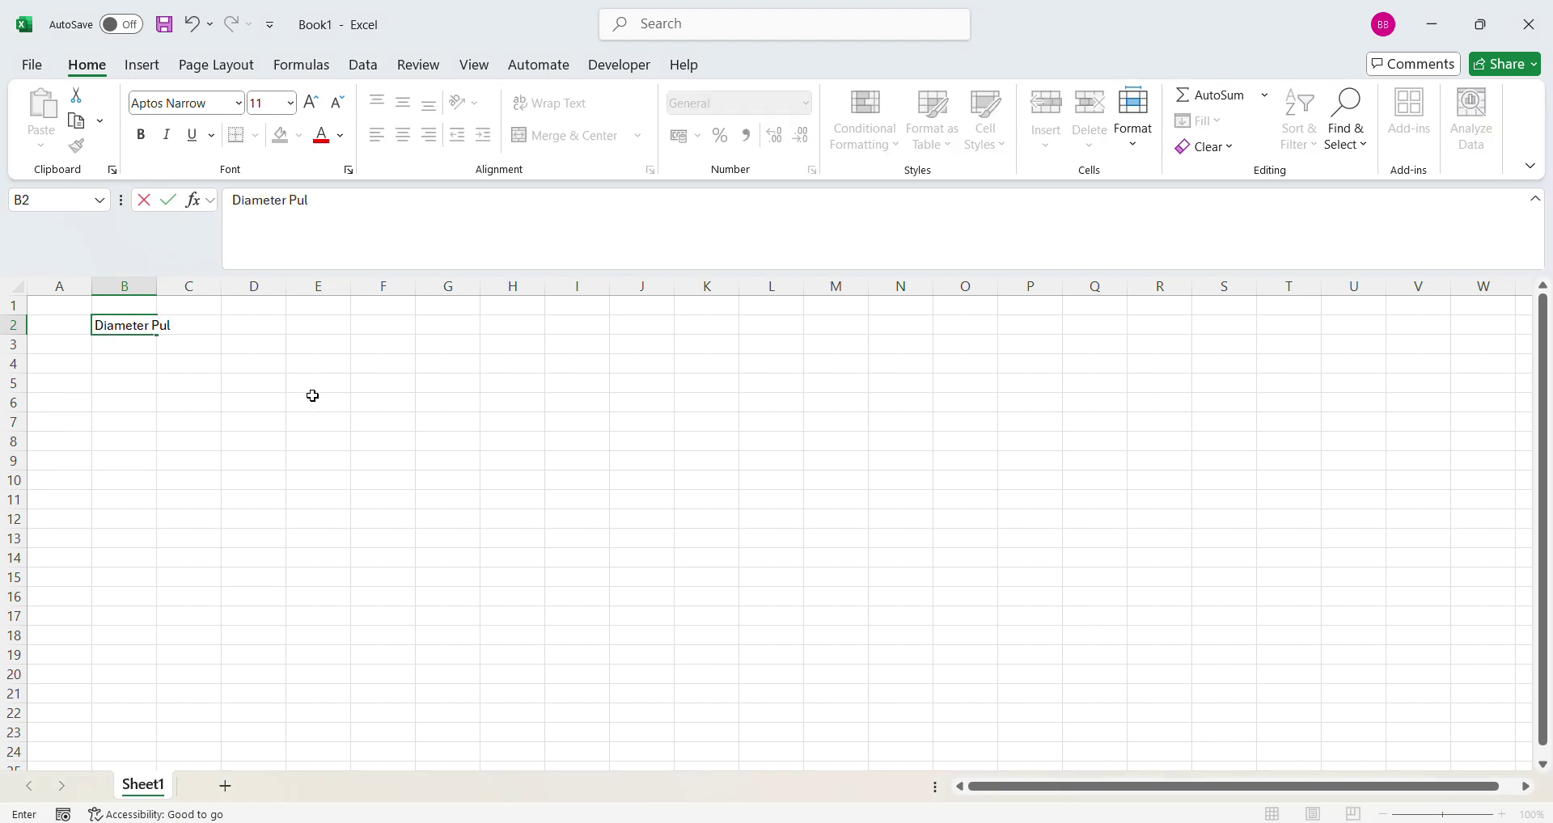
type("ey Besar")
key("Return")
- Enter the label "Diameter Puley Kecil" in cell B3
type("Dia")
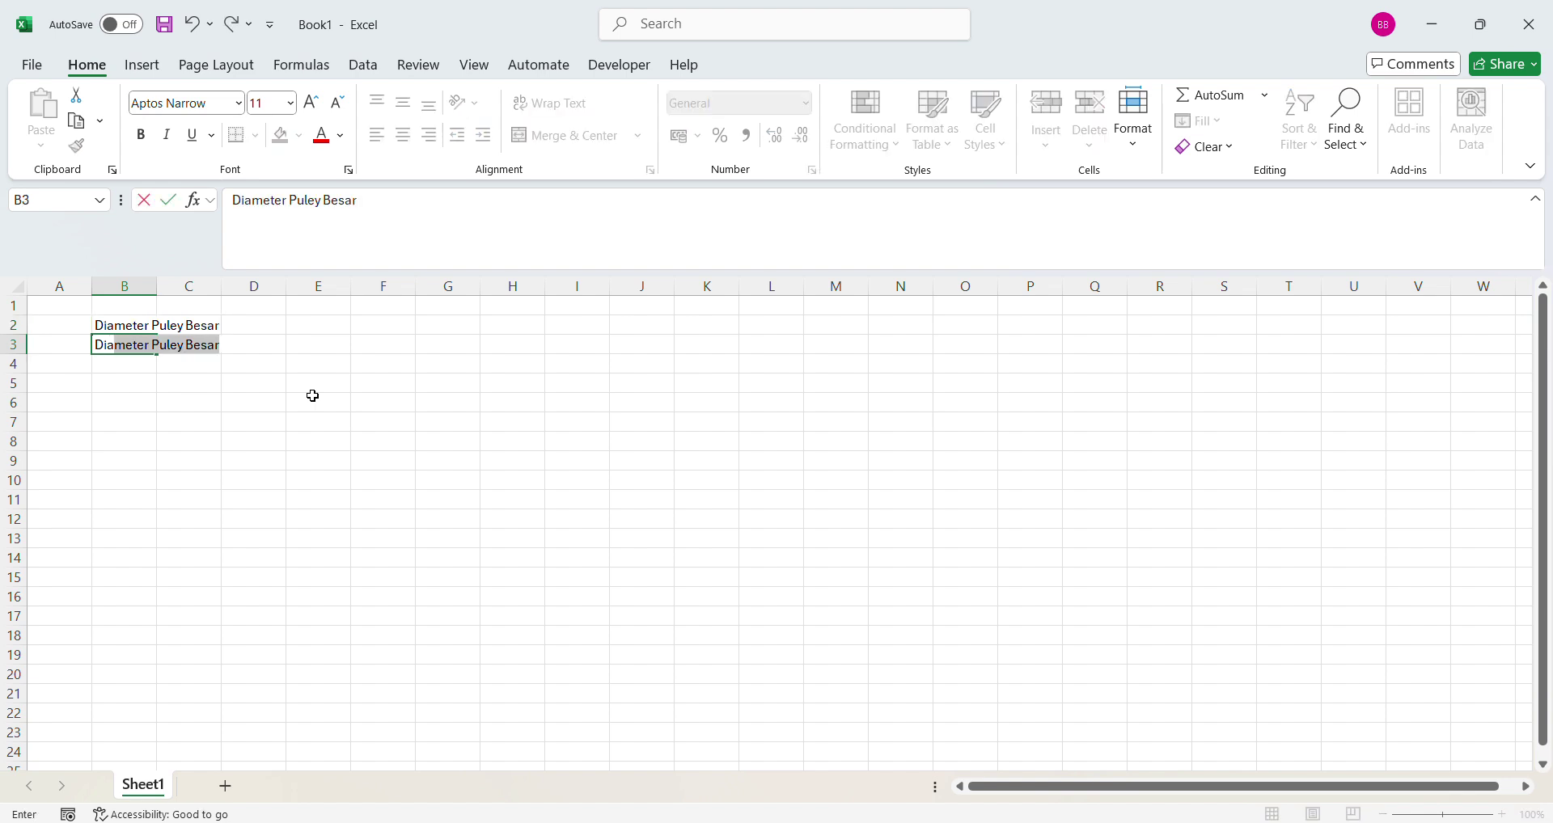
key("Right")
key("Left")
key("F2")
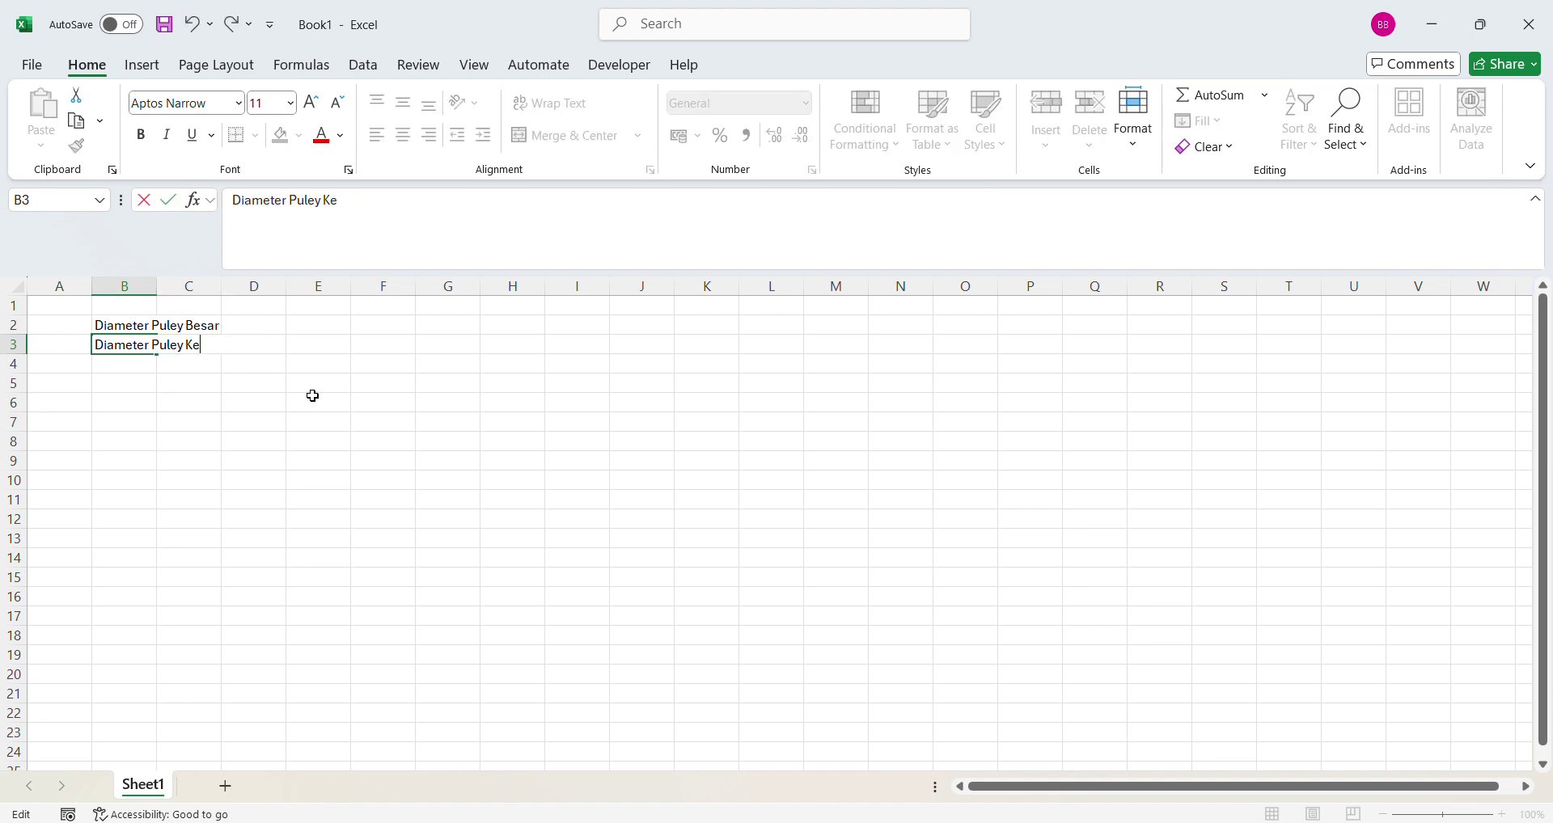
type("Kecil")
key("Tab")
key("Return")
key("Return")
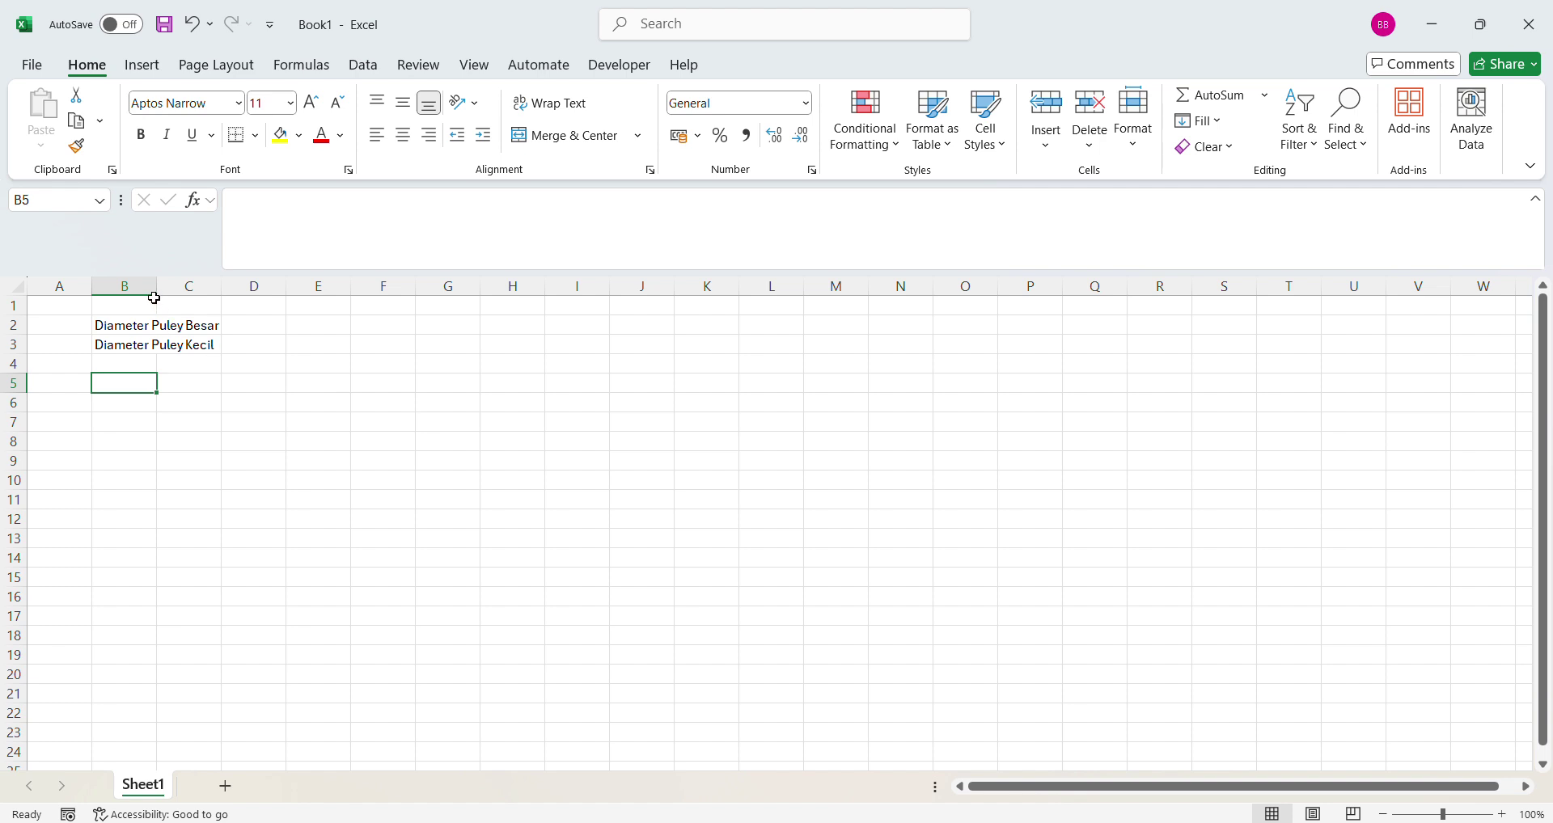
- Widen column B to fit its labels and enter "Panjang sabuk sisi-sisi" in cell B5
left_click_drag(156, 286, 266, 286)
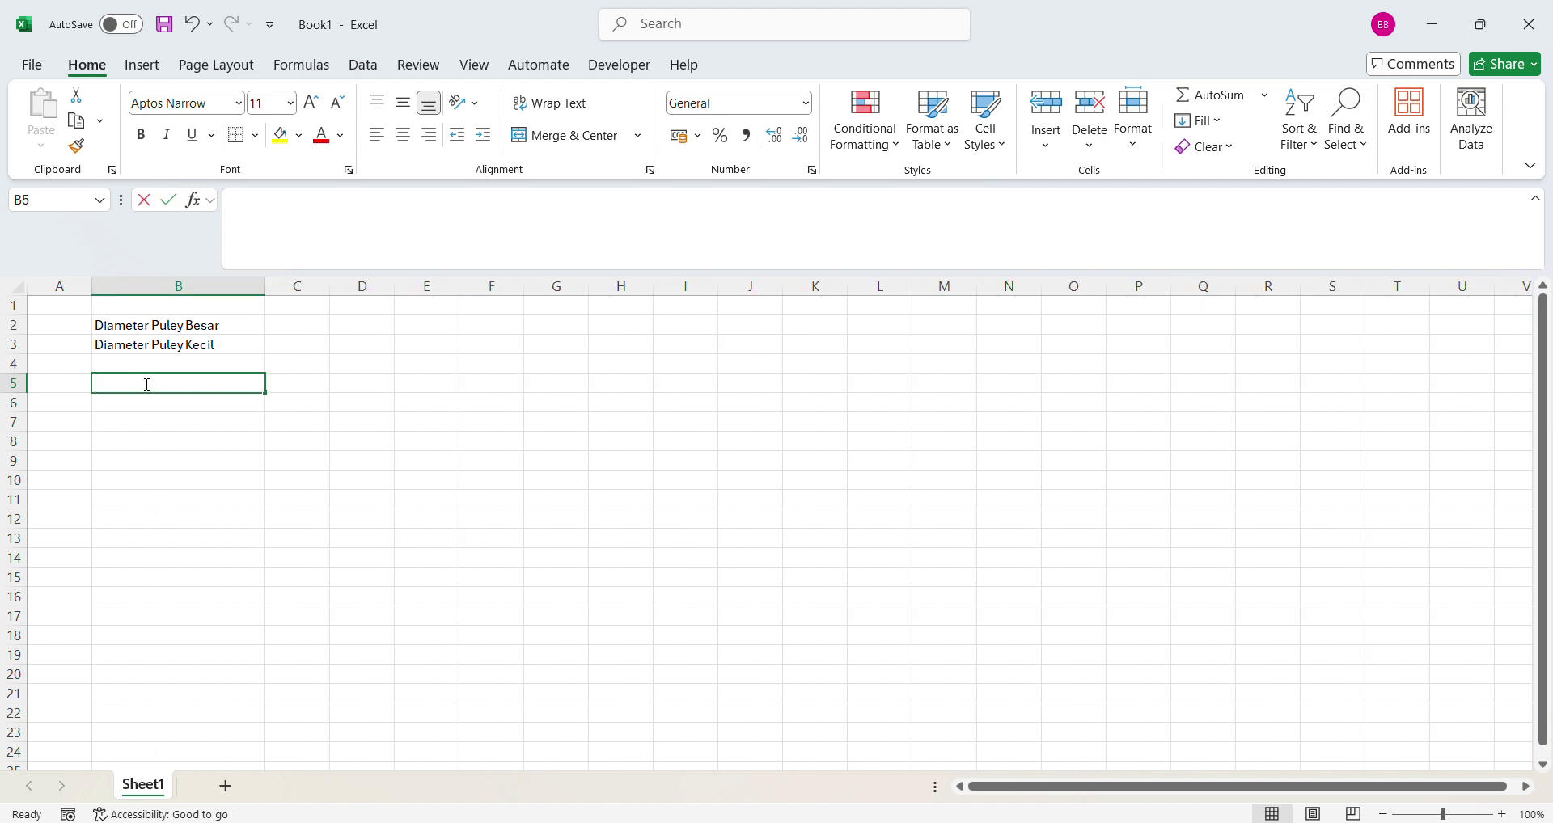
type("Panjang sabuk sisi")
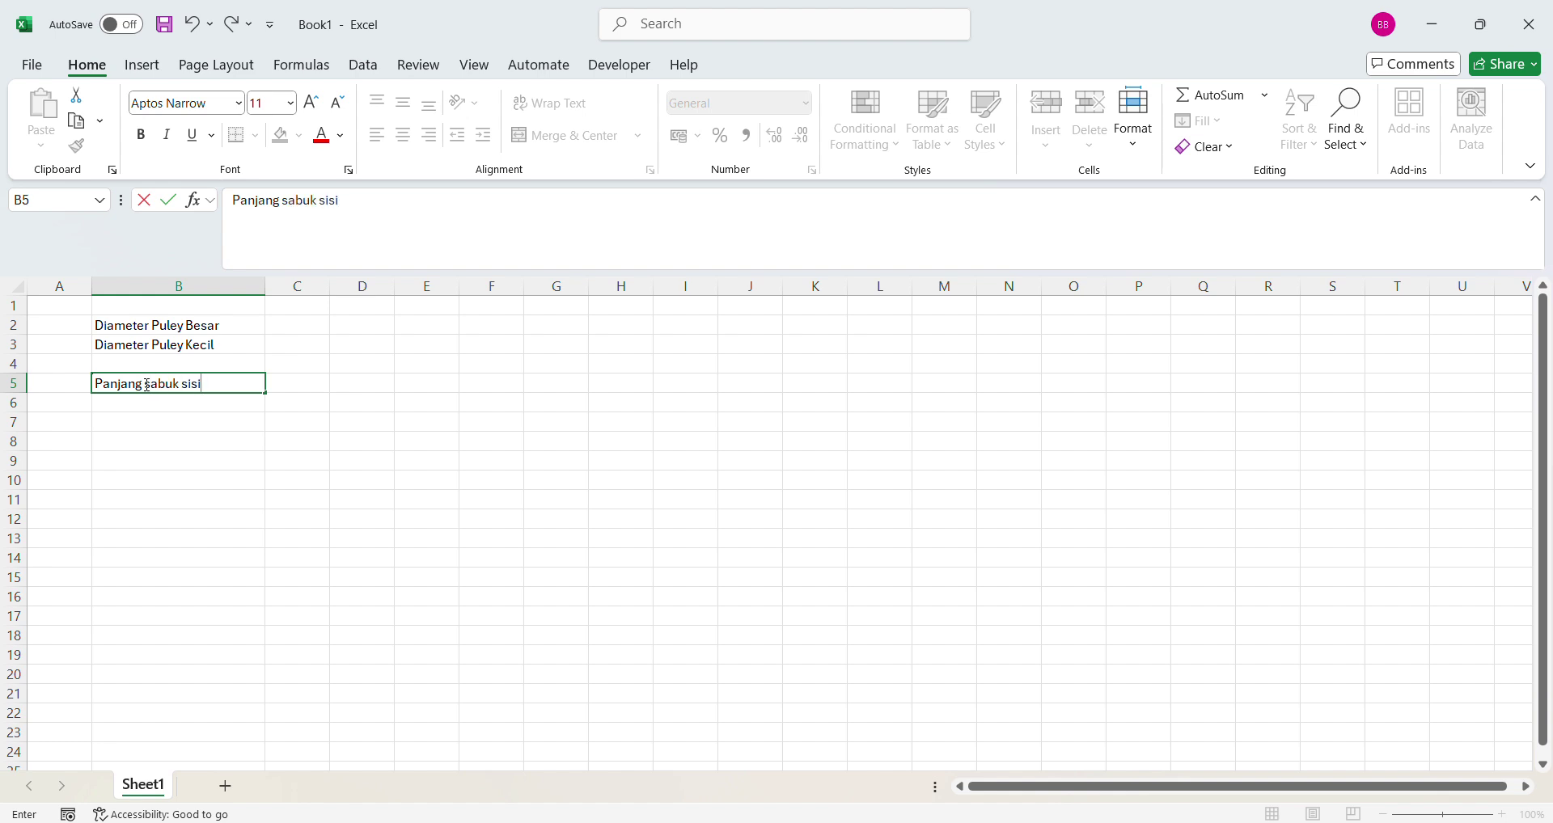
type("-sisi")
key("Tab")
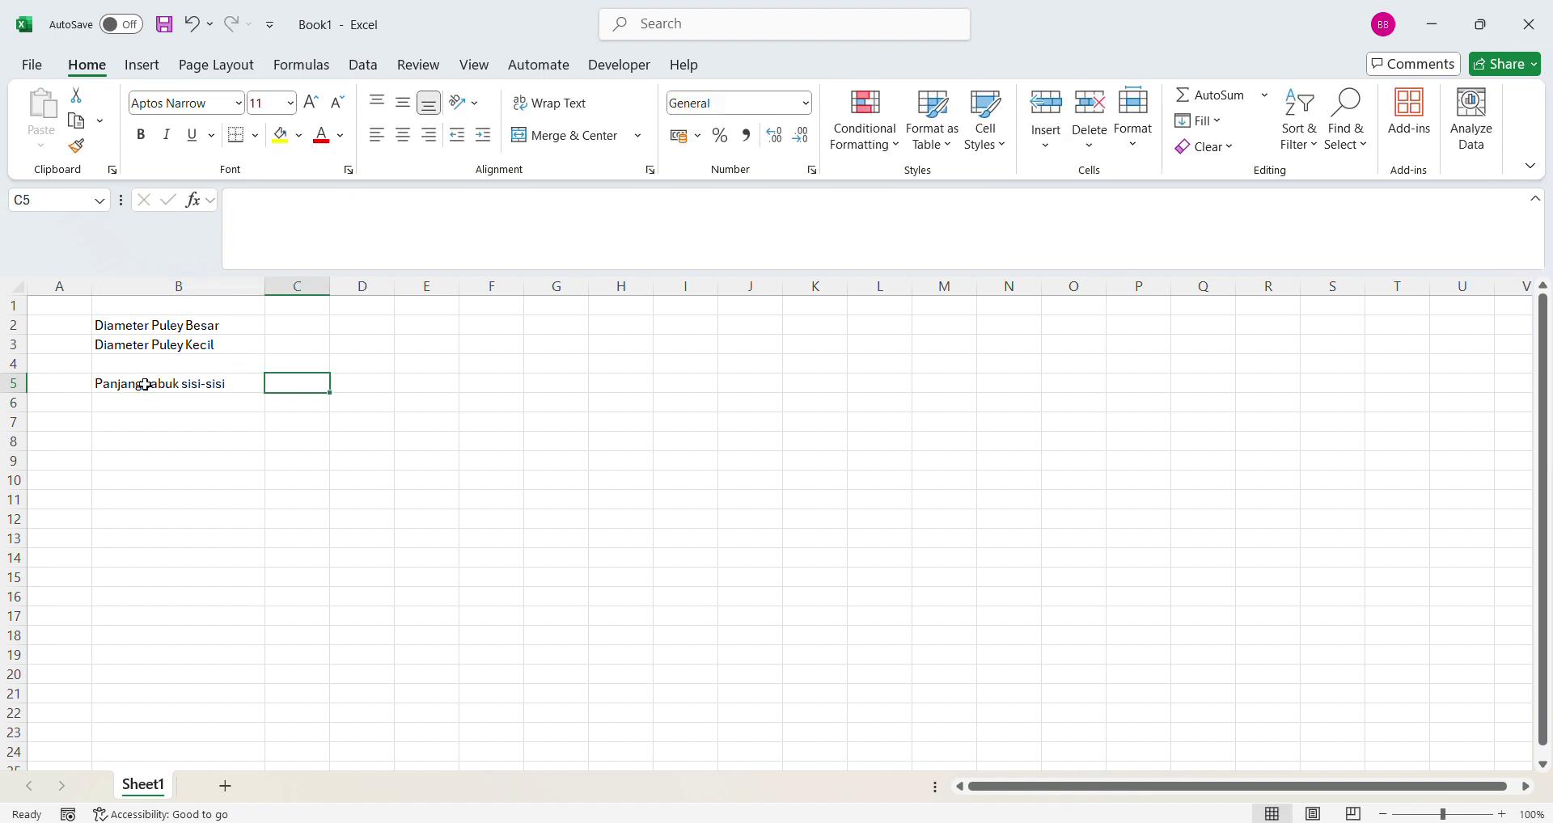
- Check the straight belt lengths in the FreeCAD sketch and enter =82+82 in cell C5 of the Excel sheet
key("alt+Tab")
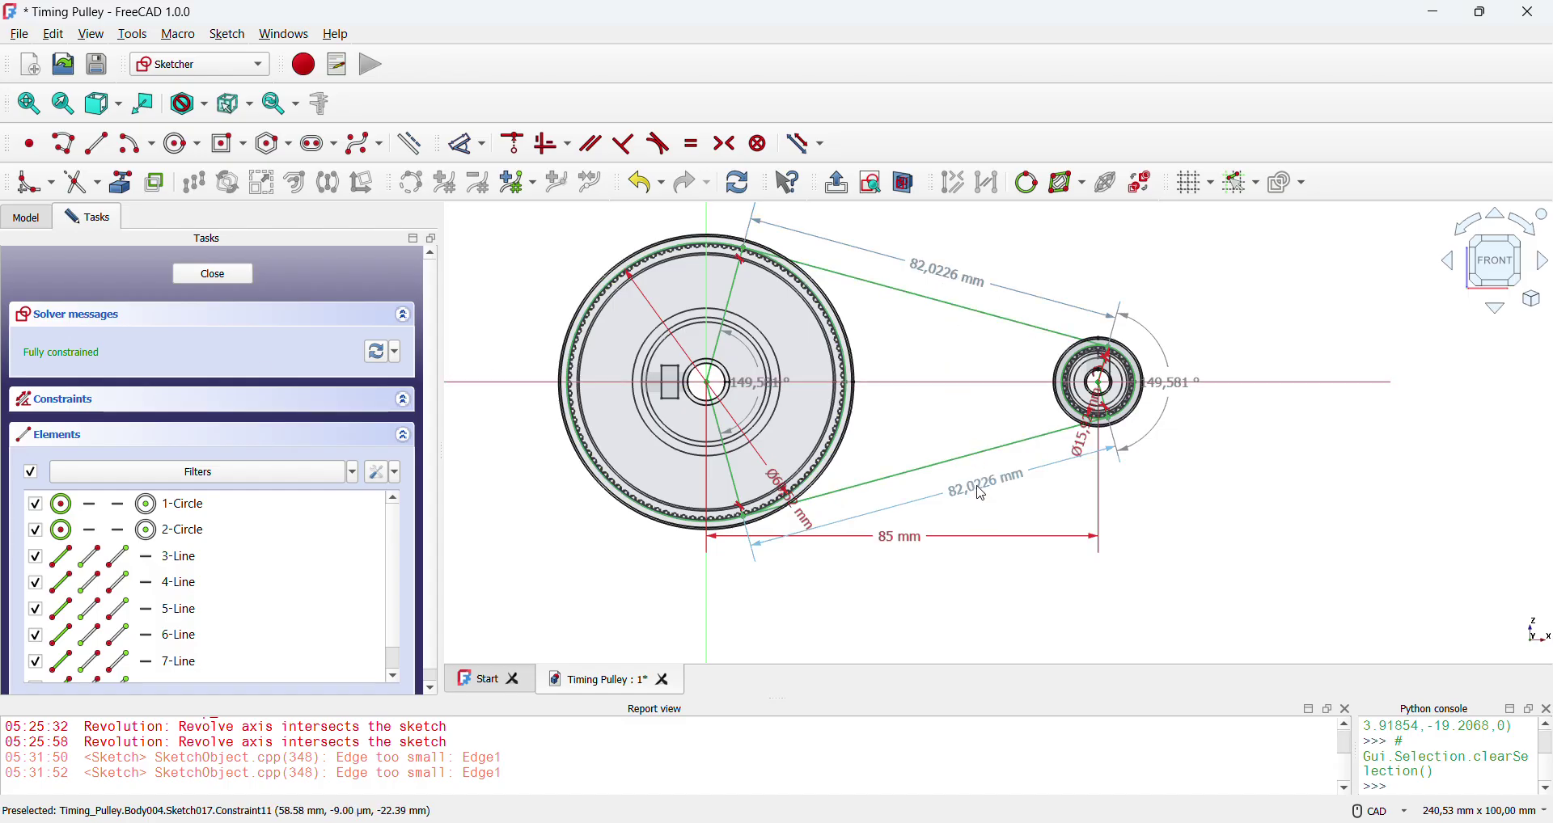
key("alt+Tab")
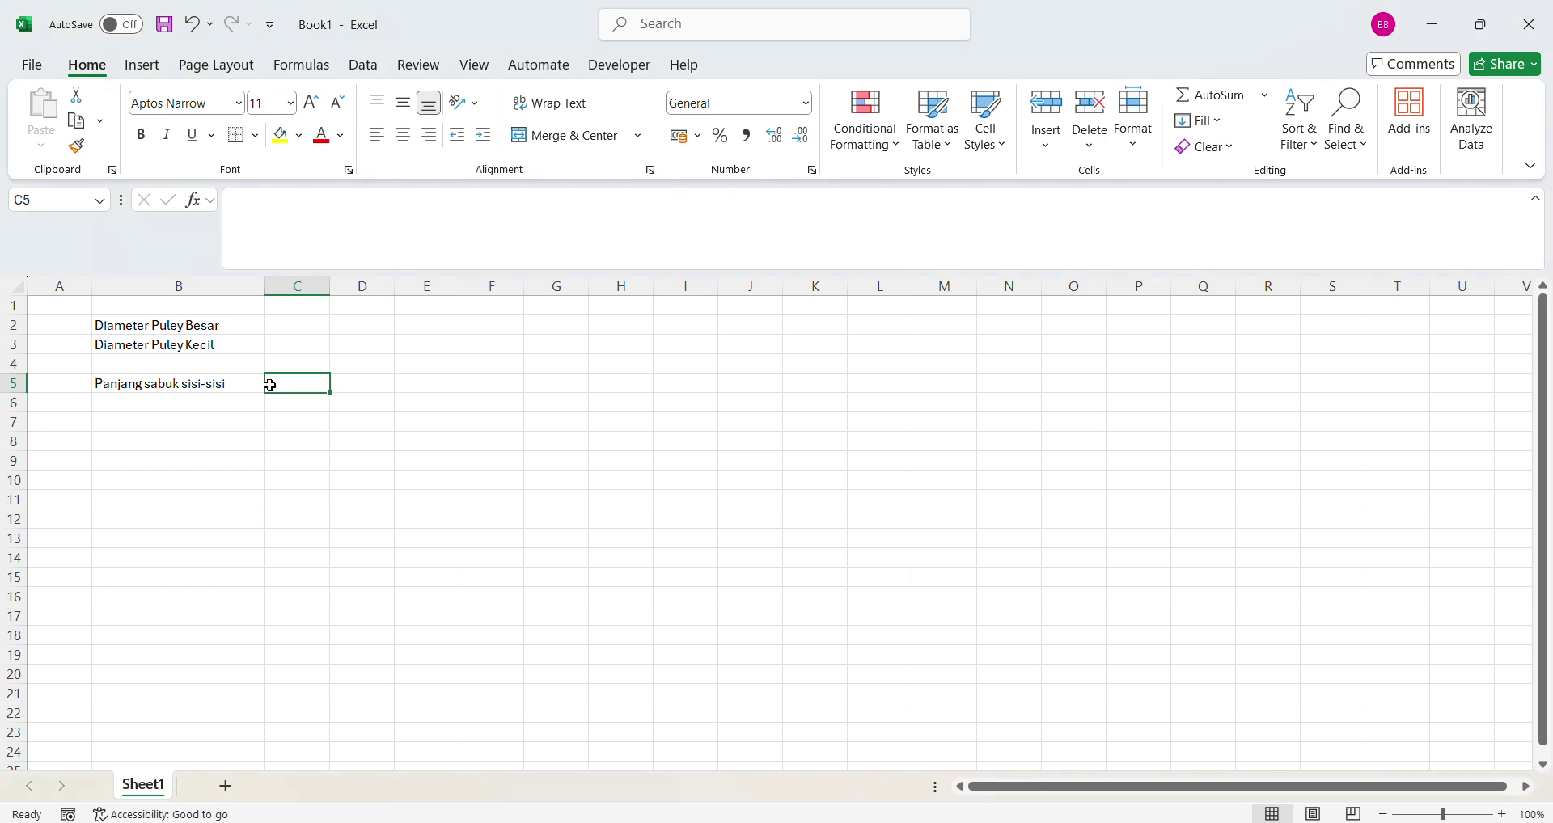
type("=82+82")
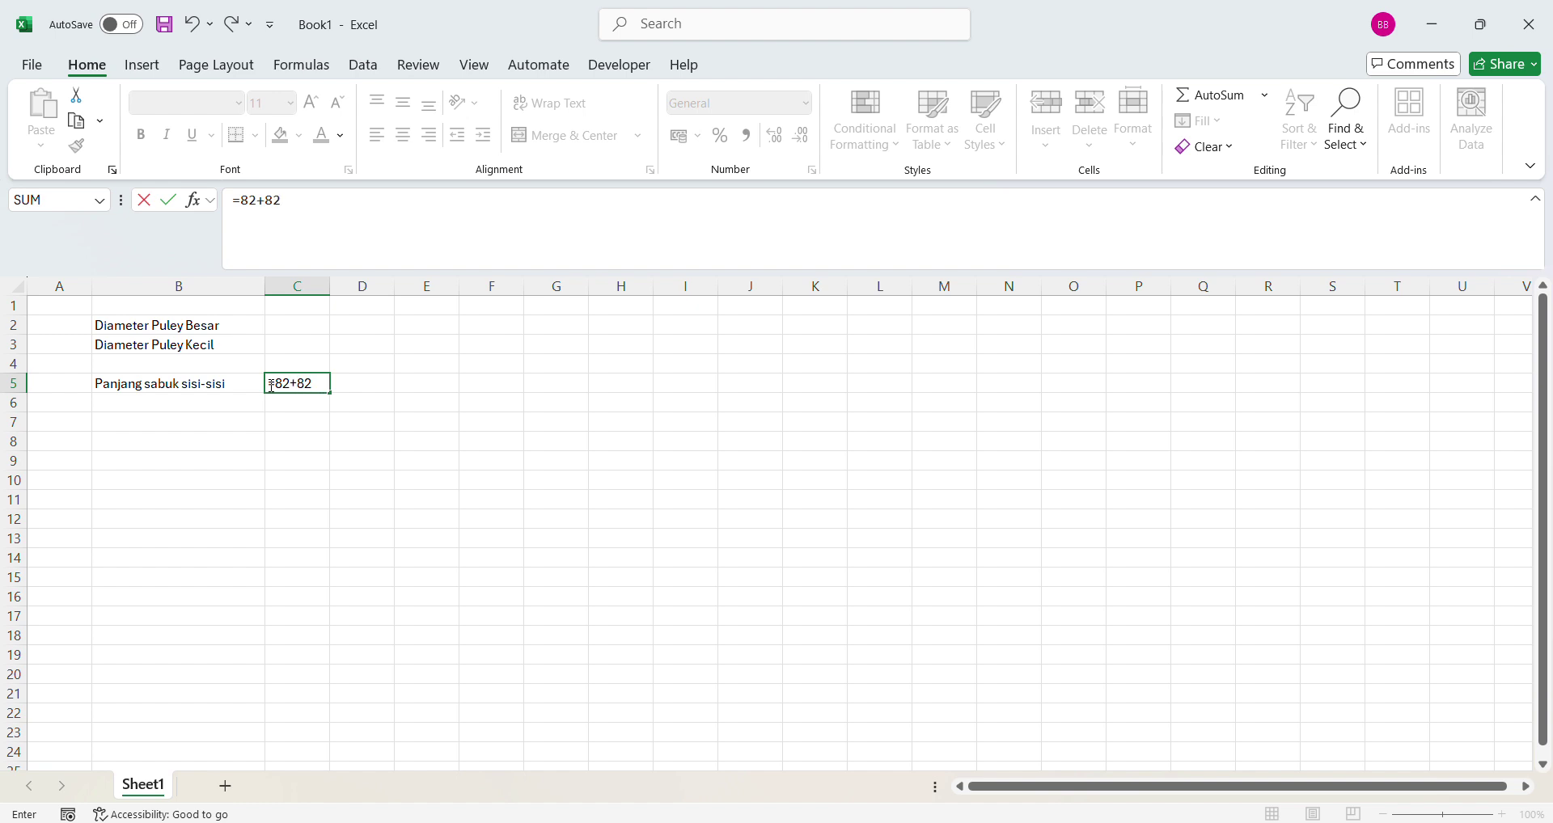
key("Return")
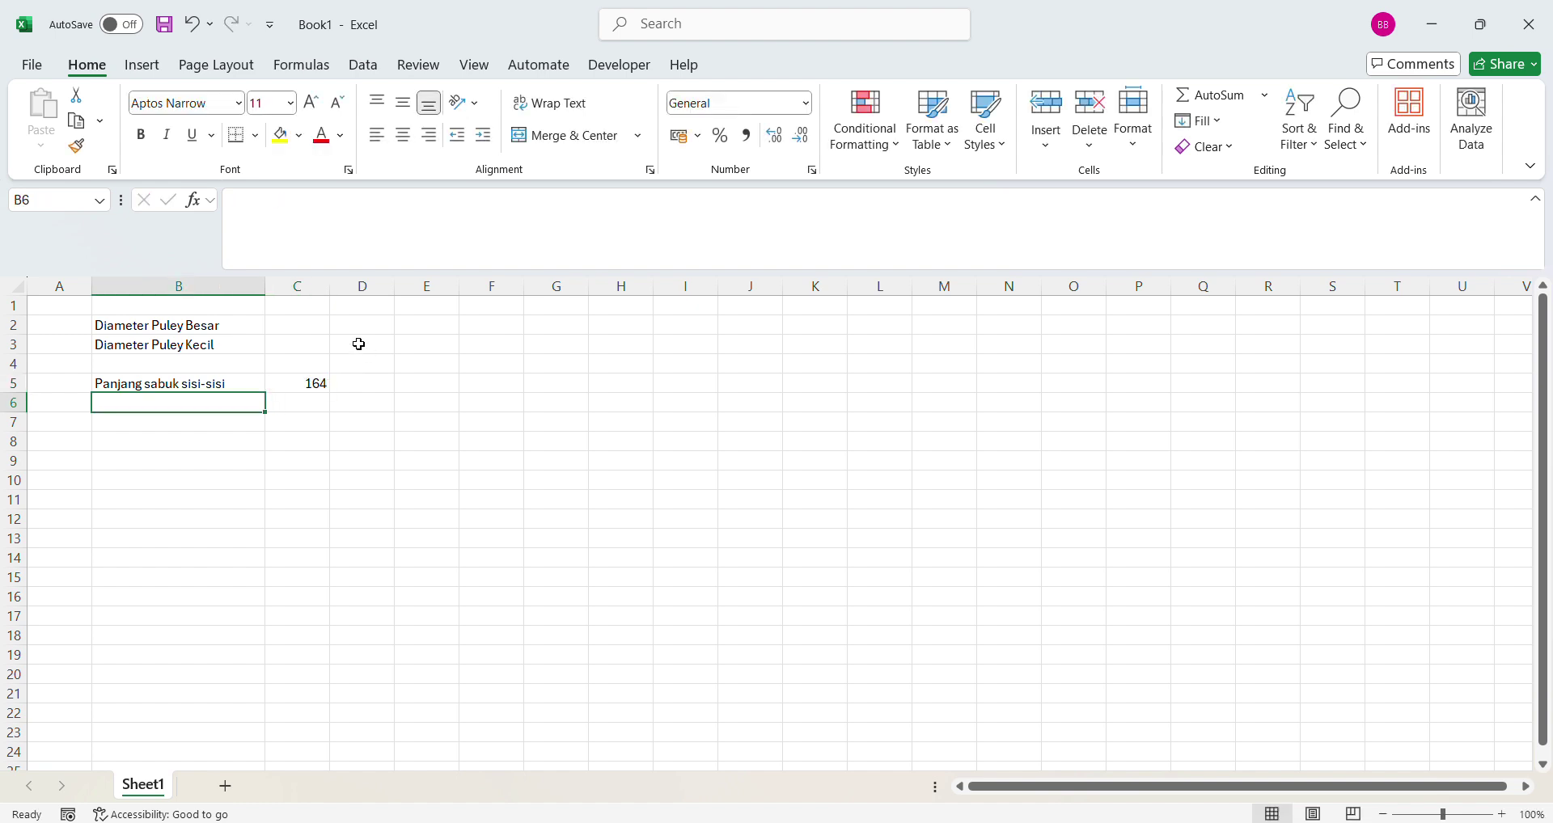
- In FreeCAD, move the 95T pulley's diameter label outside the pulley to read it, and enter 60,52 in cell C2 in Excel
left_click(313, 326)
key("alt+Tab")
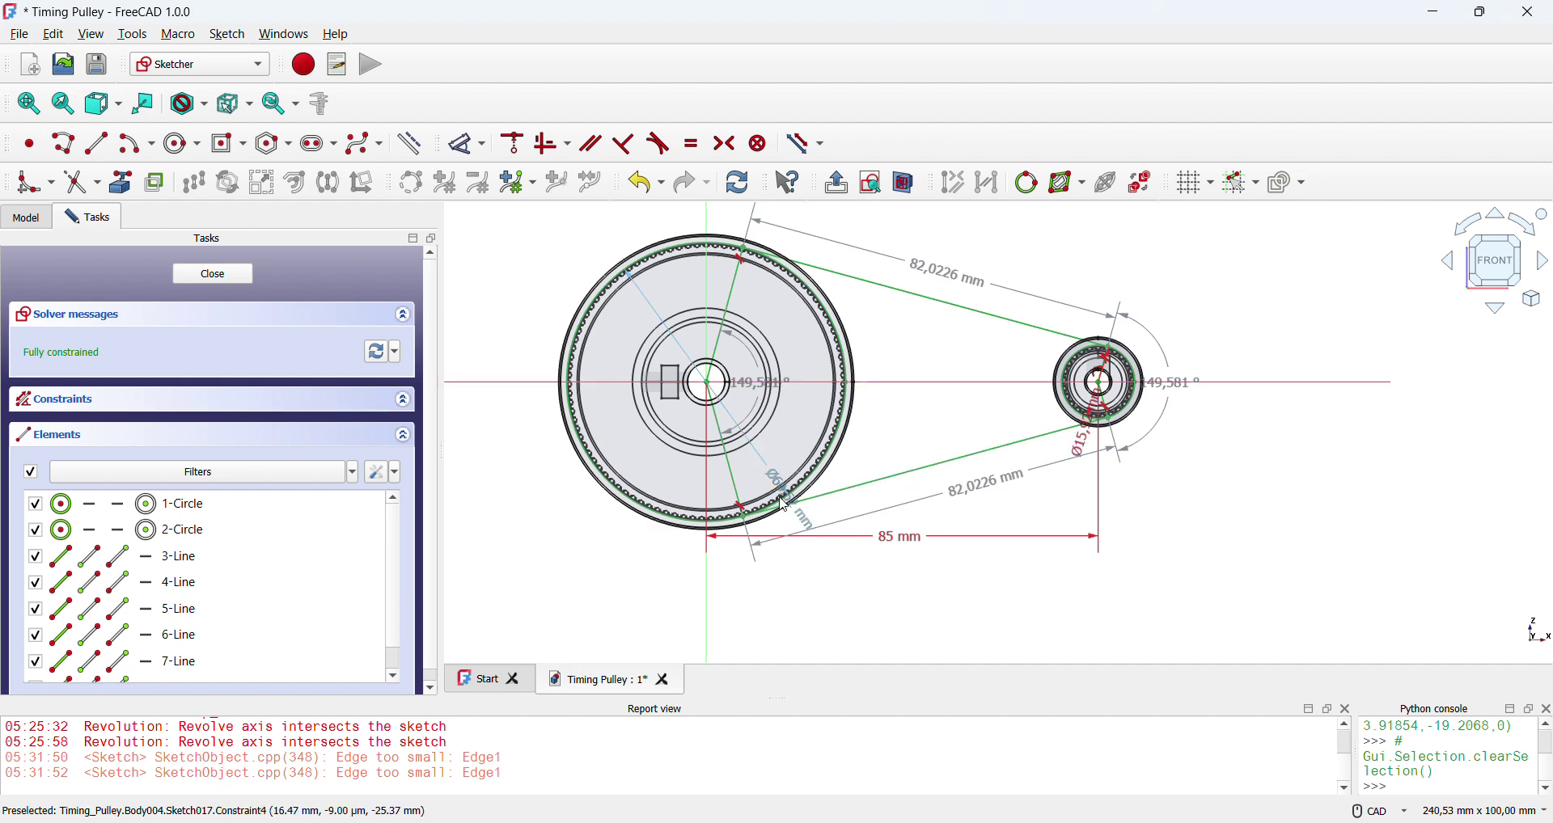
scroll(785, 506, "up", 4)
left_click_drag(793, 511, 899, 621)
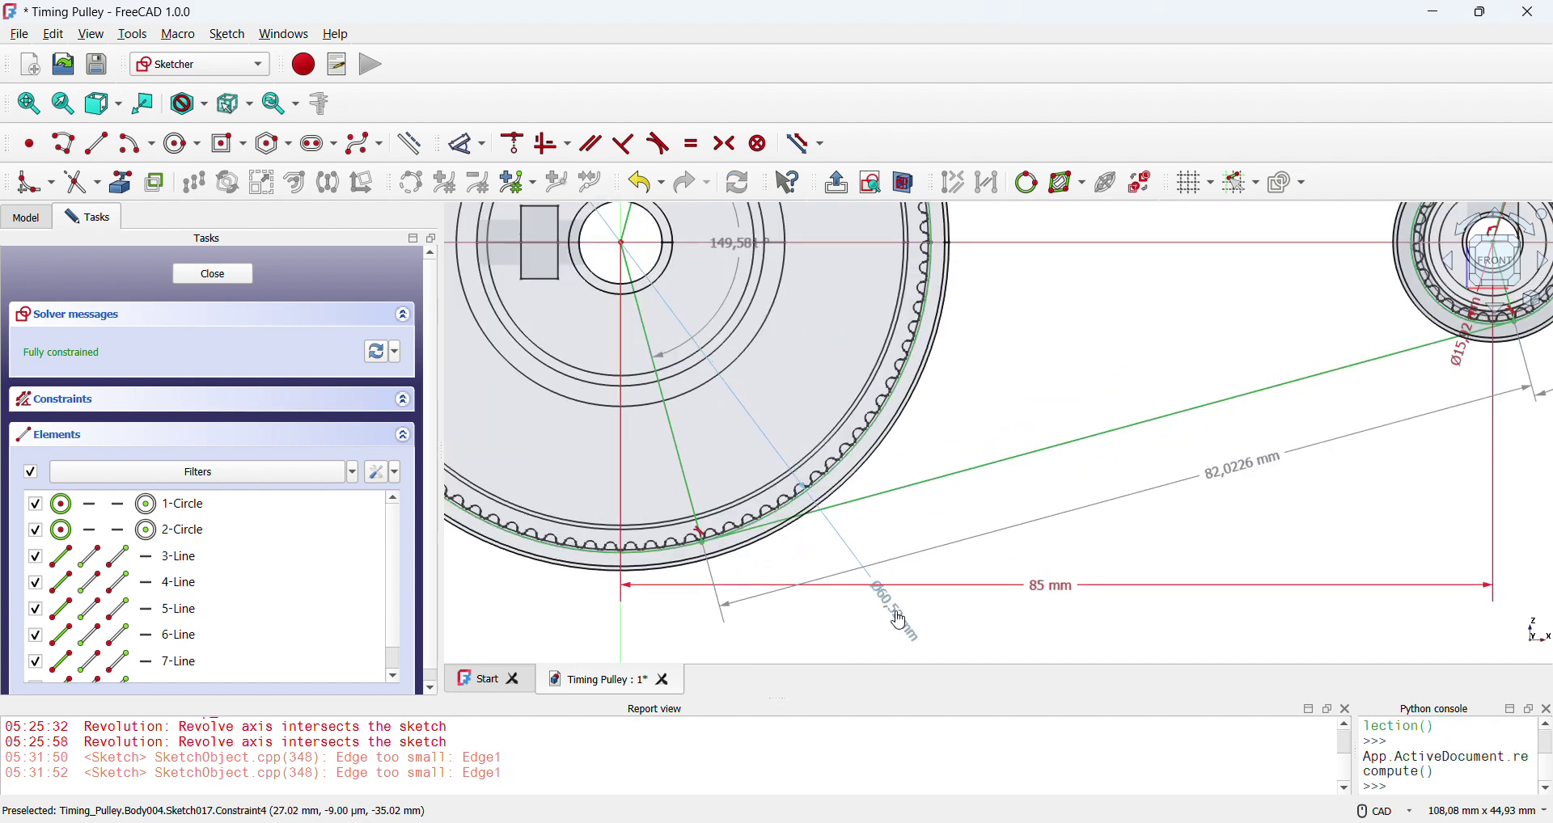
key("alt+Tab")
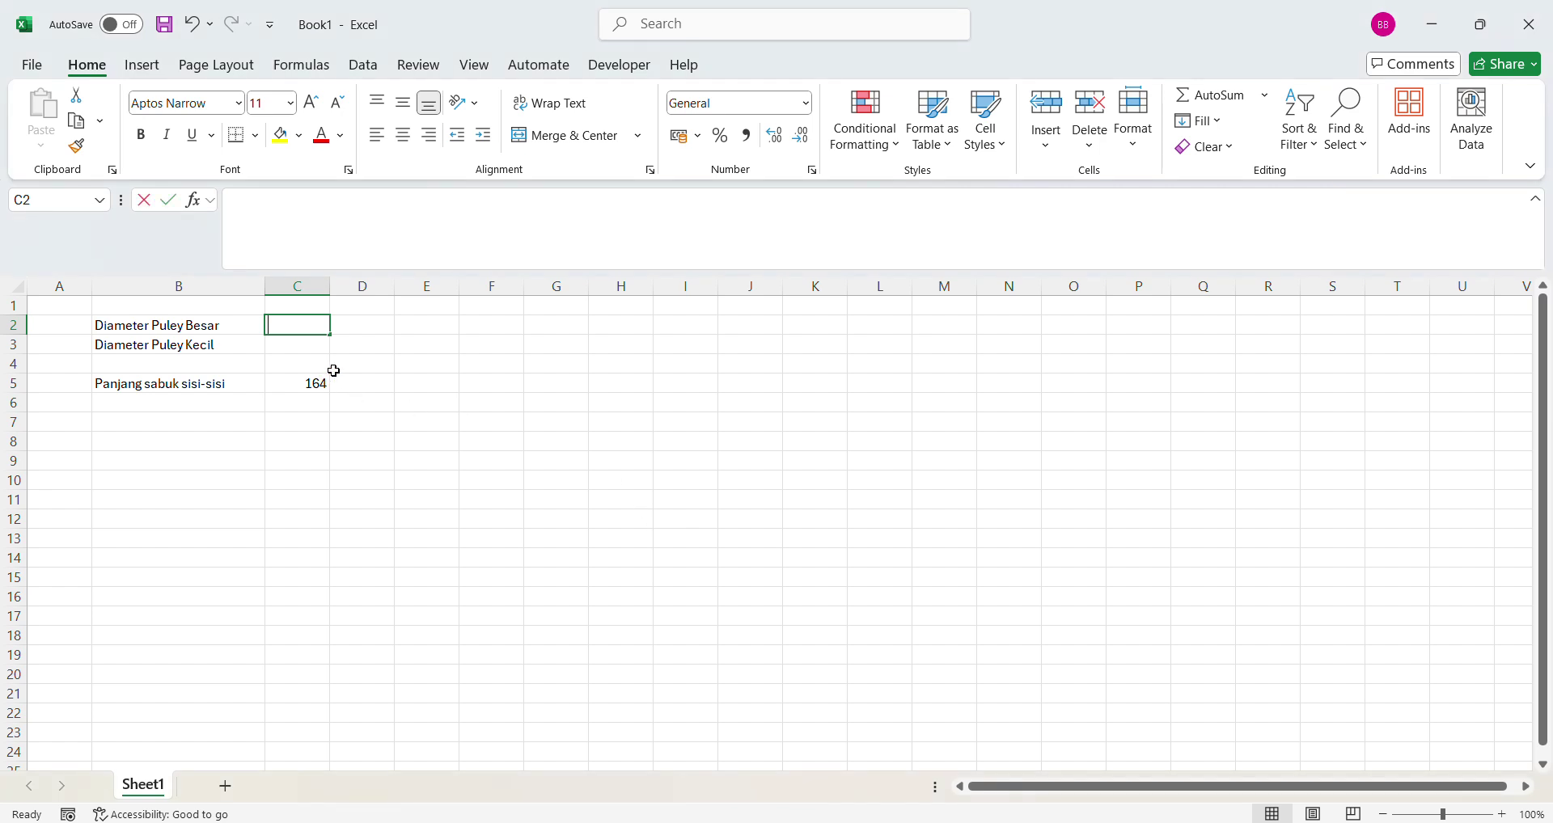
type("60,52")
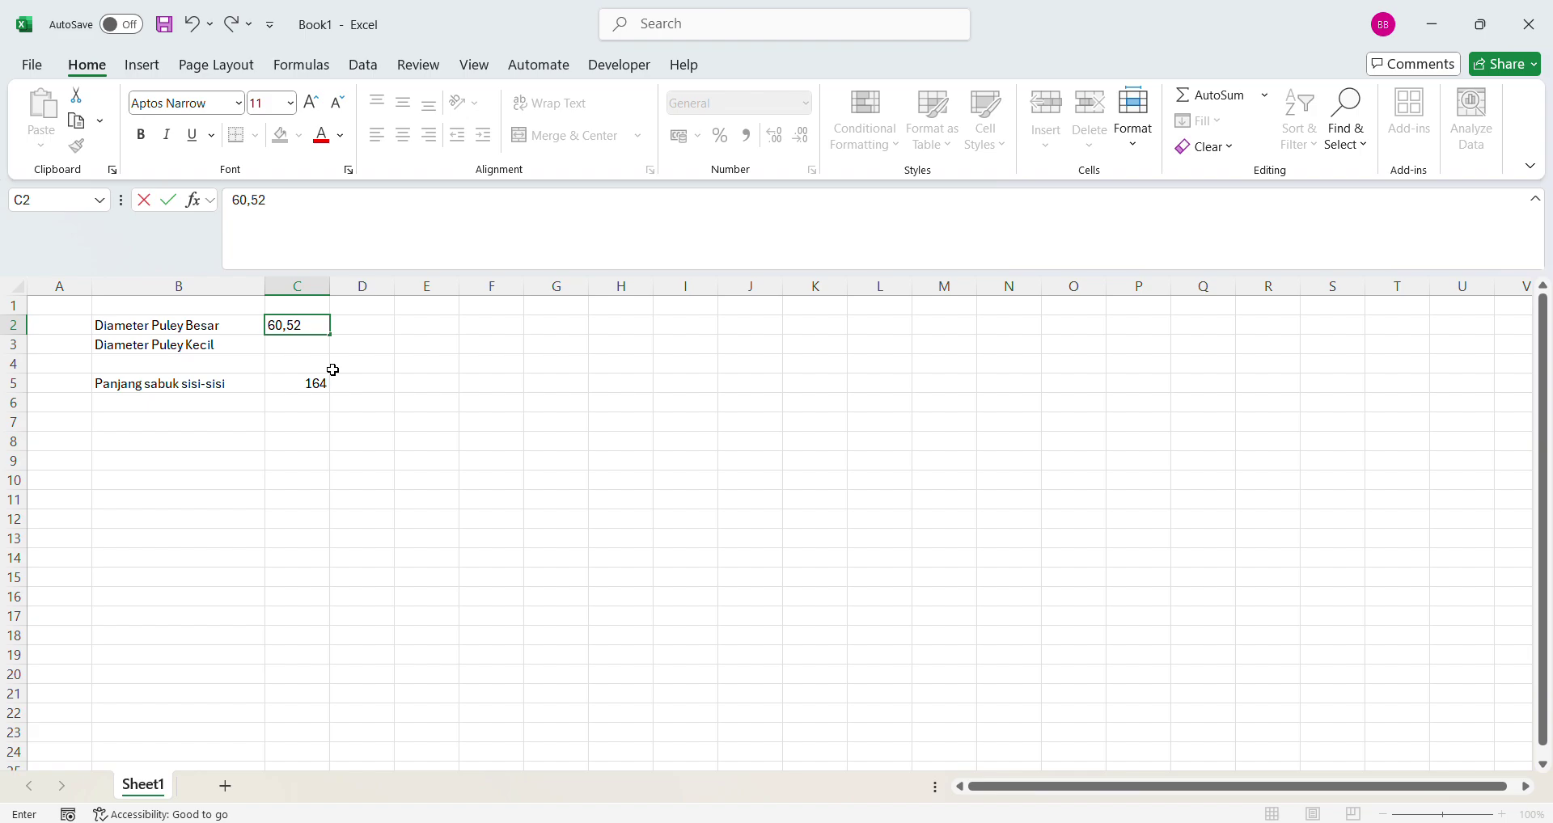
- In FreeCAD, move the 25T pulley's diameter label outside the pulley to read it, and enter 15,92 in cell C3 in Excel
left_click(307, 345)
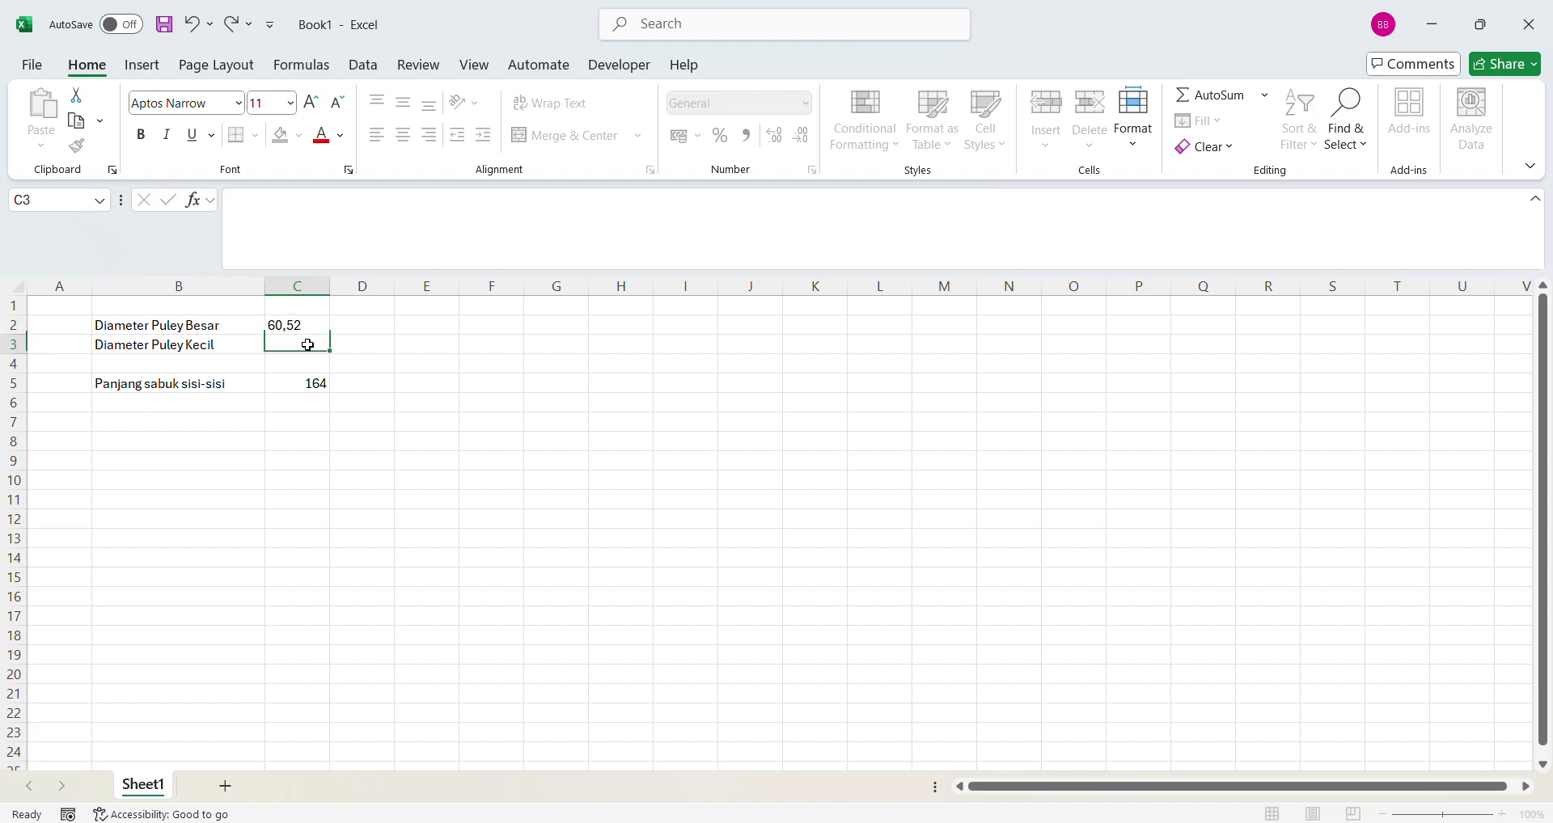
key("alt+Tab")
scroll(1000, 508, "down", 3)
middle_click_drag(1003, 509, 765, 554)
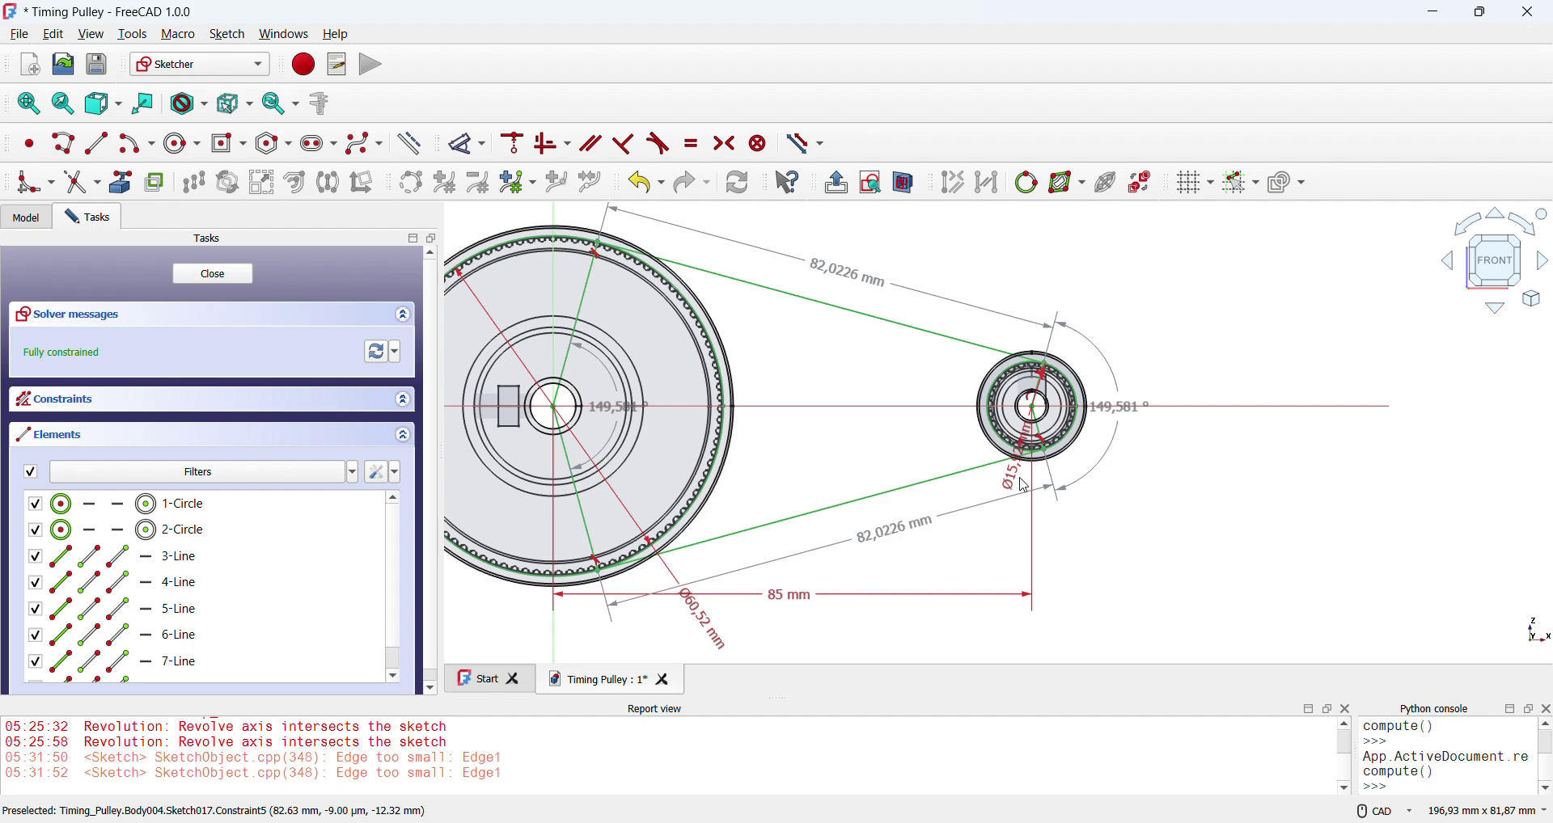
left_click_drag(1025, 486, 1233, 635)
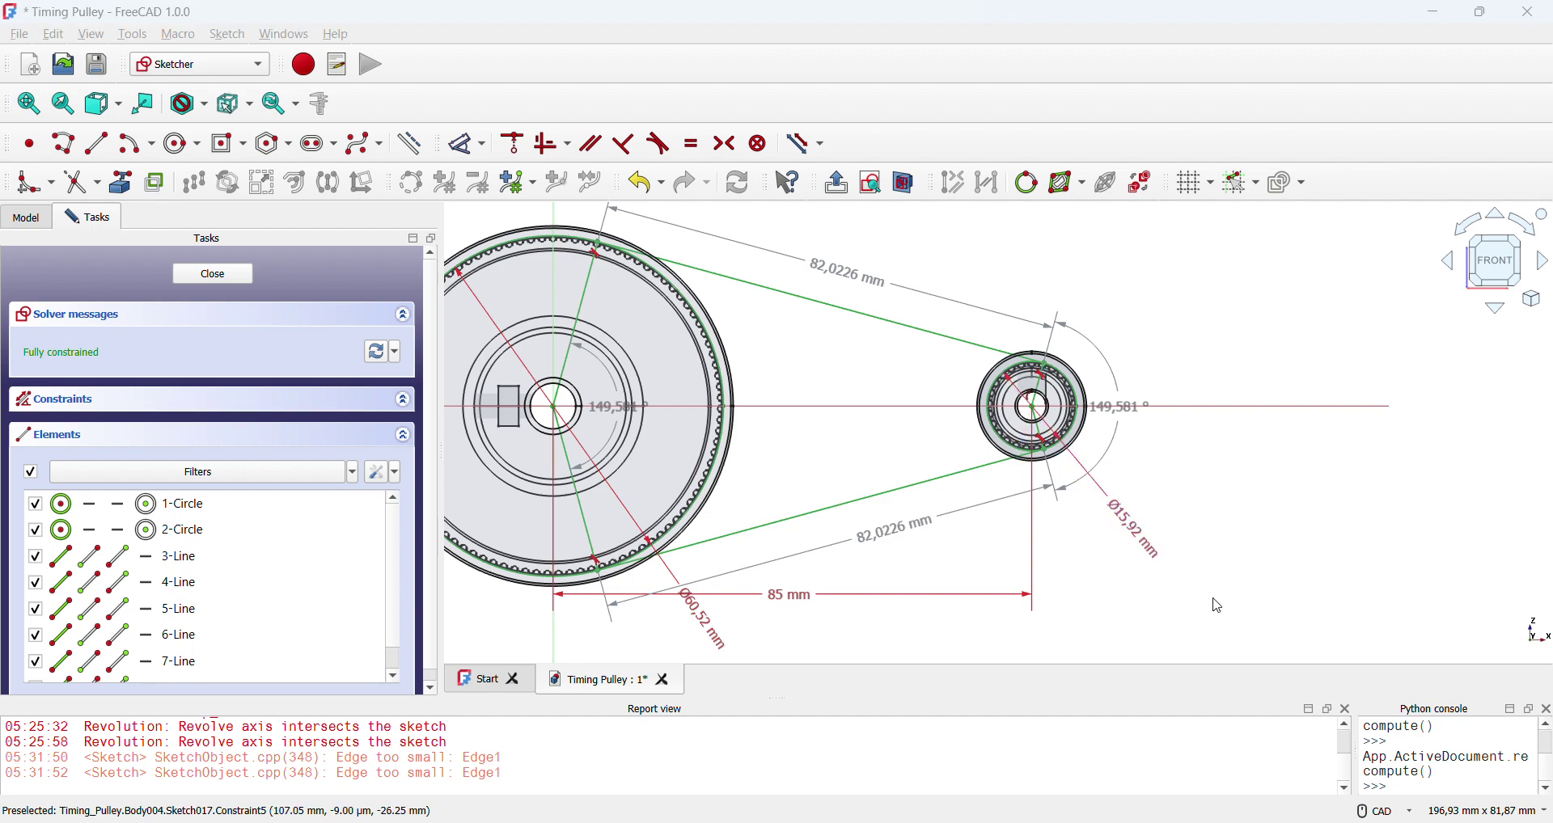
key("alt+Tab")
type("15")
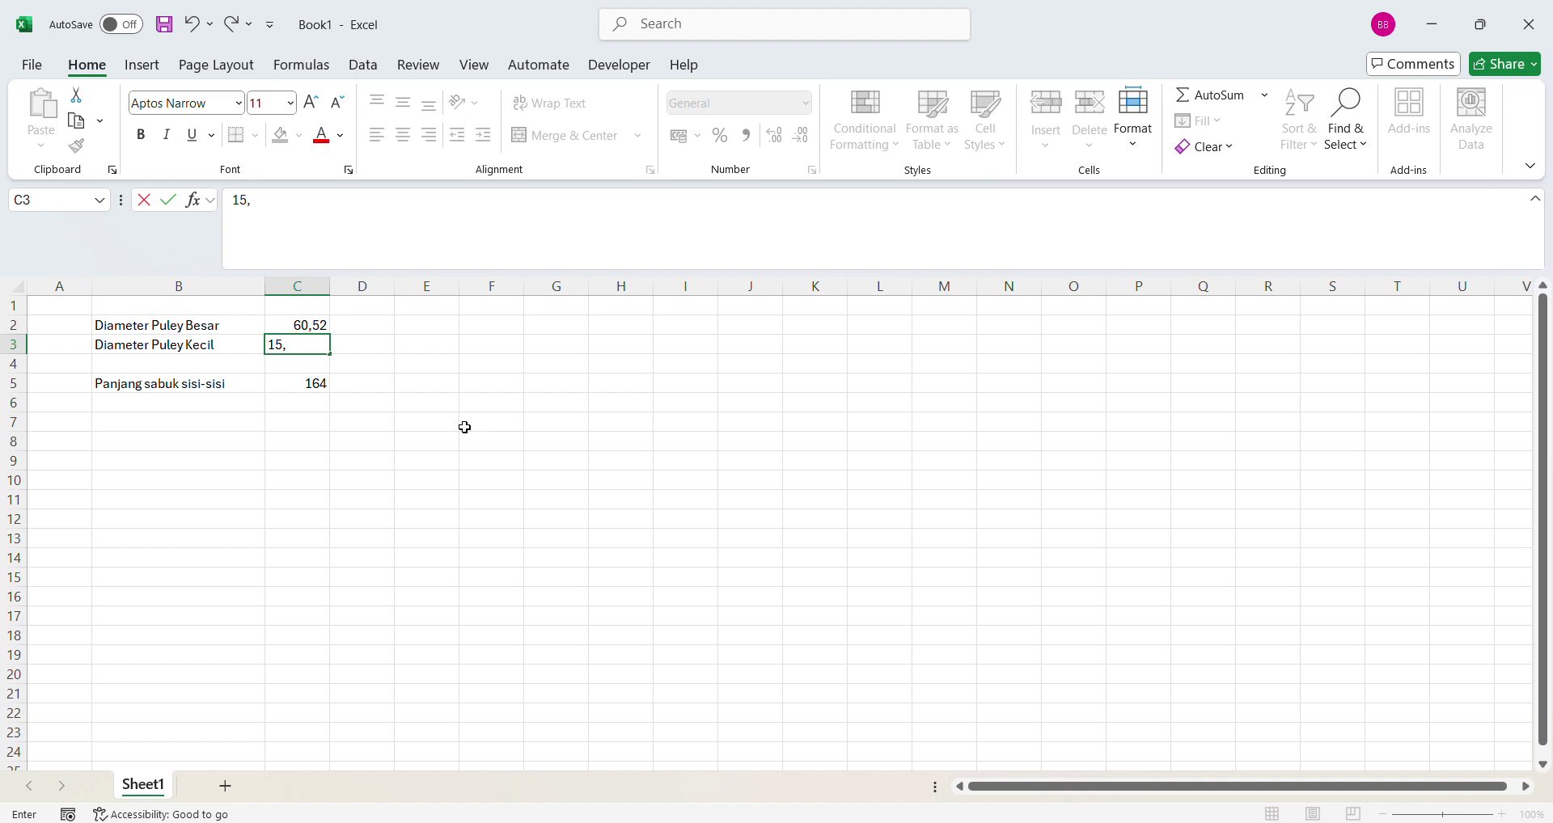
key("Tab")
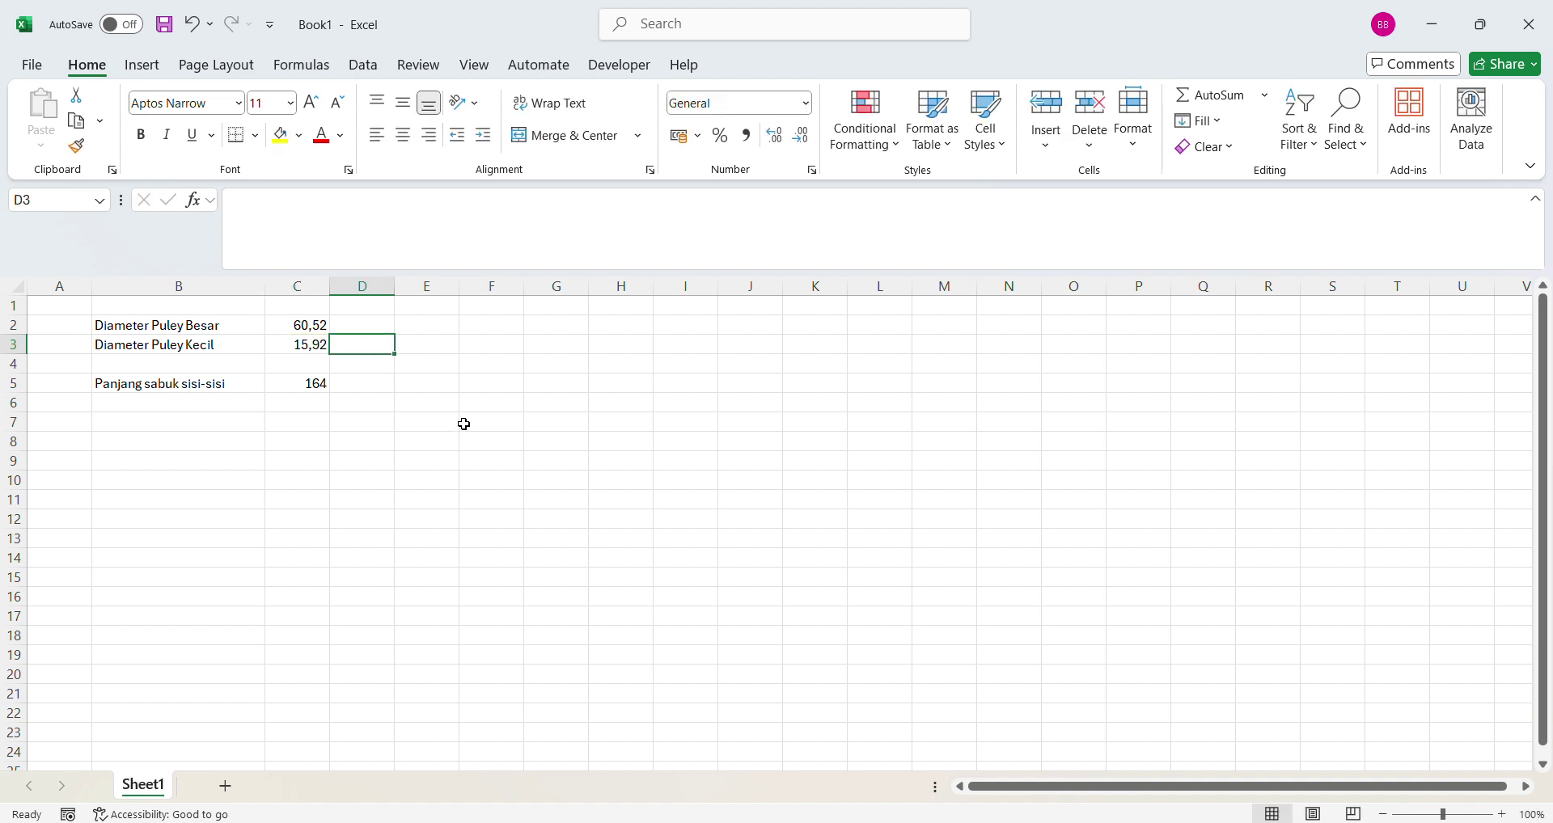
- Enter the column heading "jumlah gigi" in cell D1
left_click(364, 307)
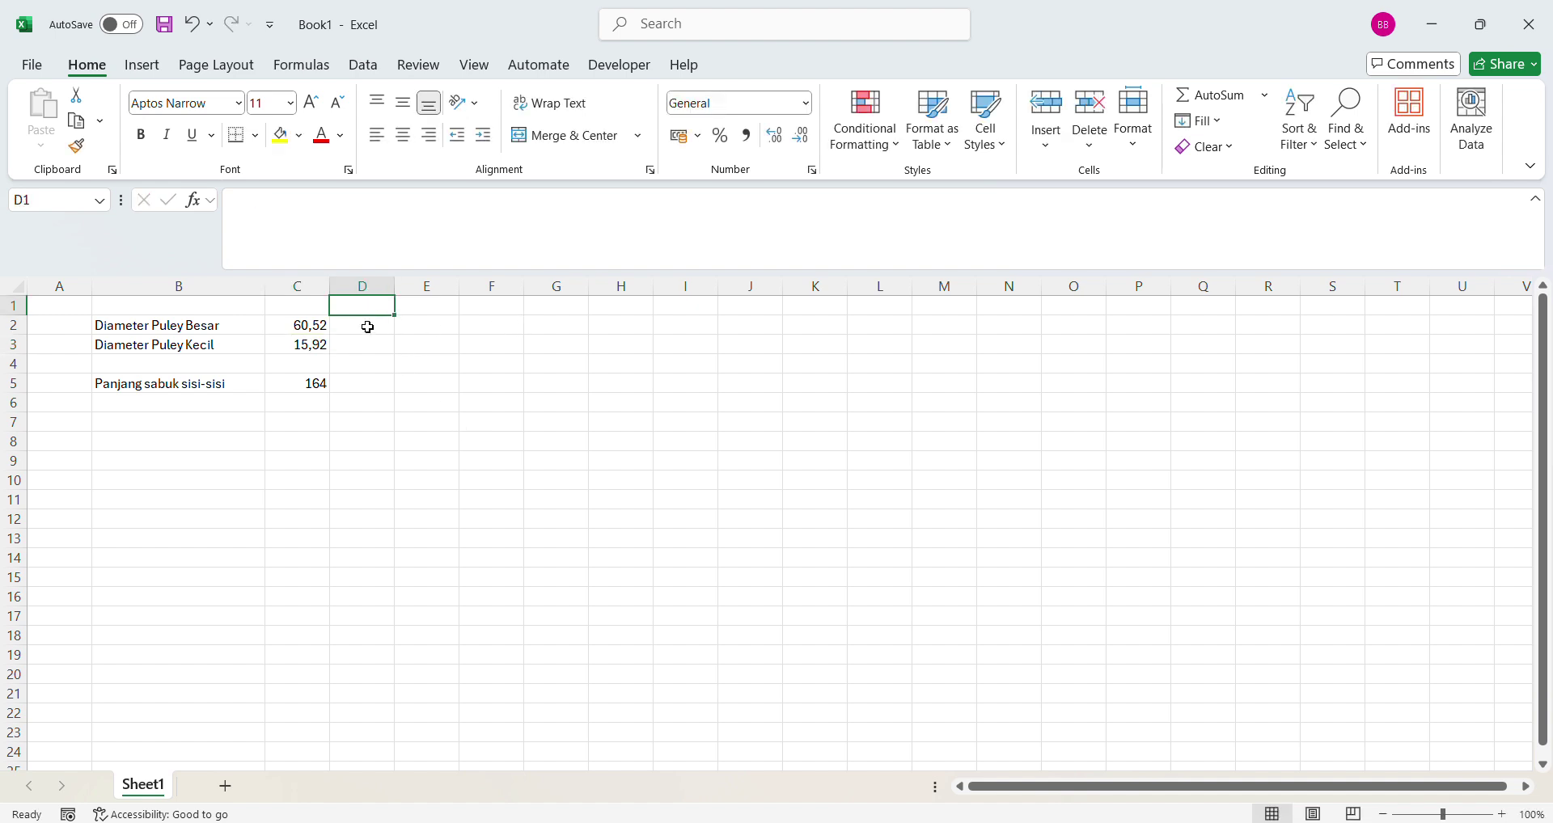
left_click(367, 327)
left_click(371, 302)
type("jumlah gigi")
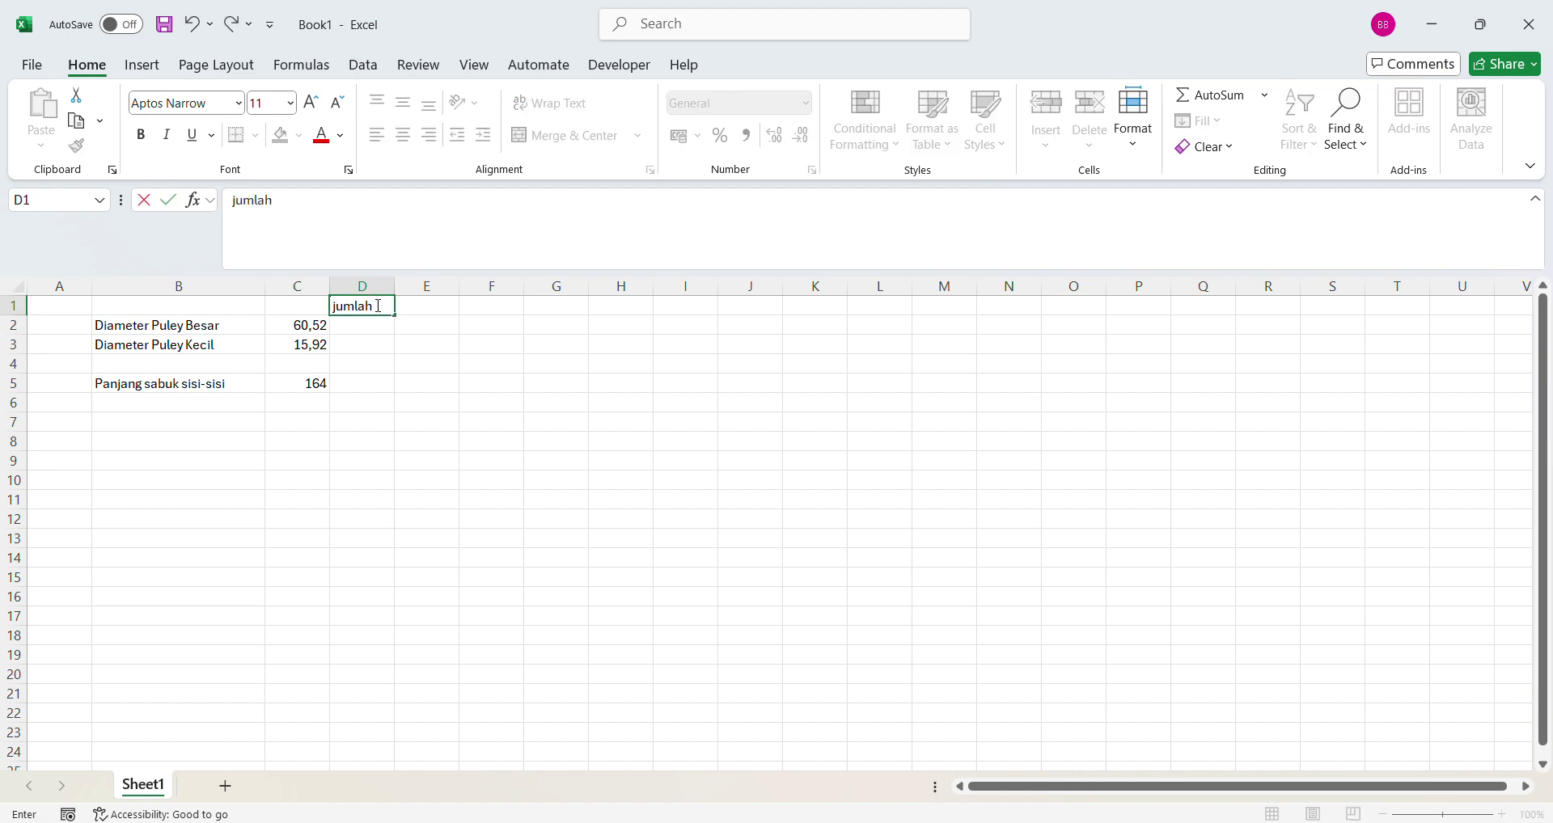
key("Return")
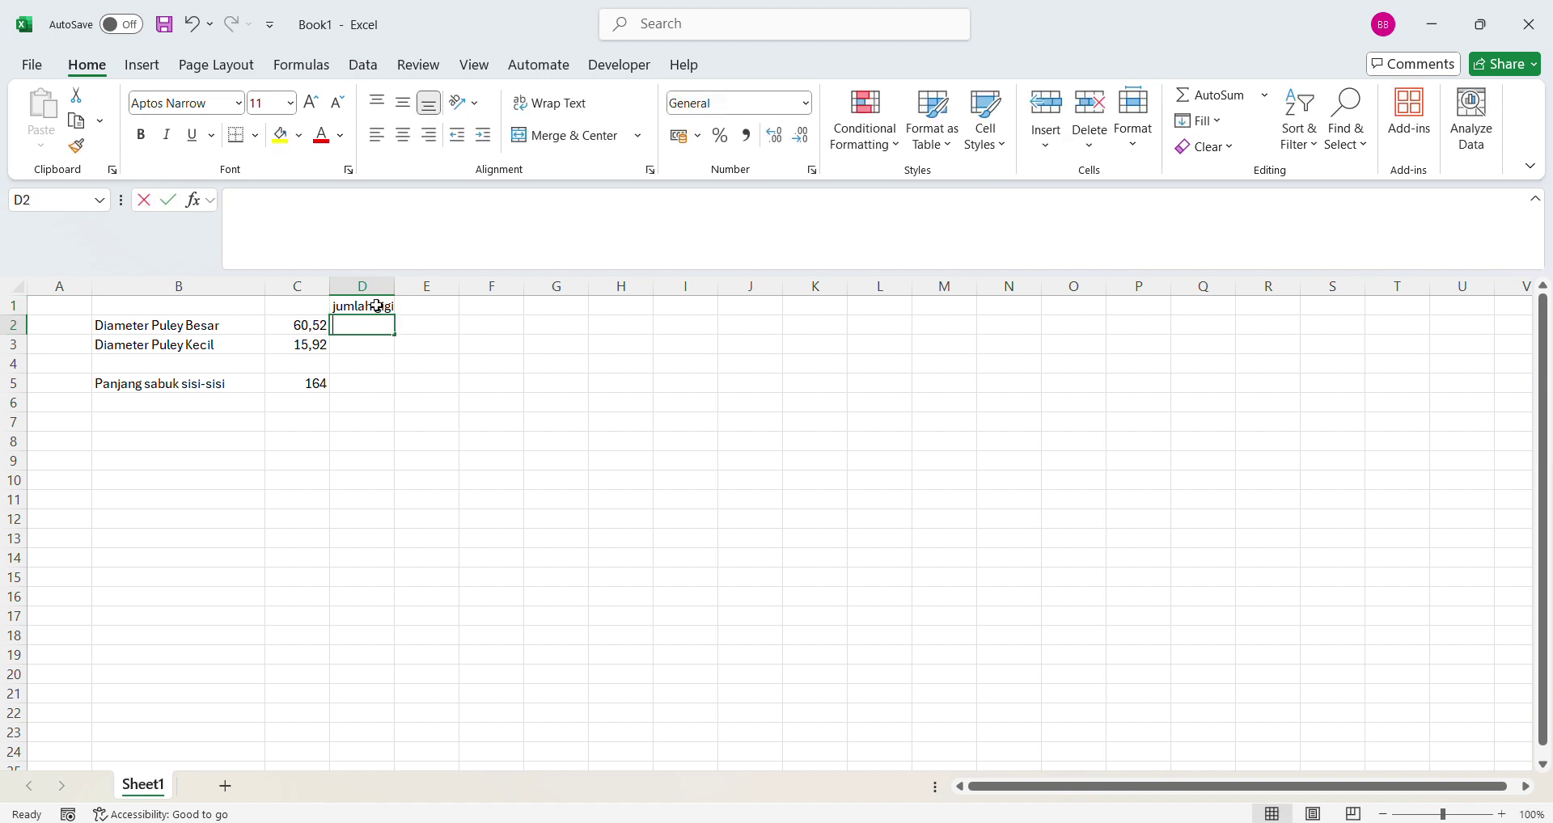
- Enter the tooth counts 95 in D2 for the large pulley and 25 in D3 for the small one
type("95")
key("Return")
type("02")
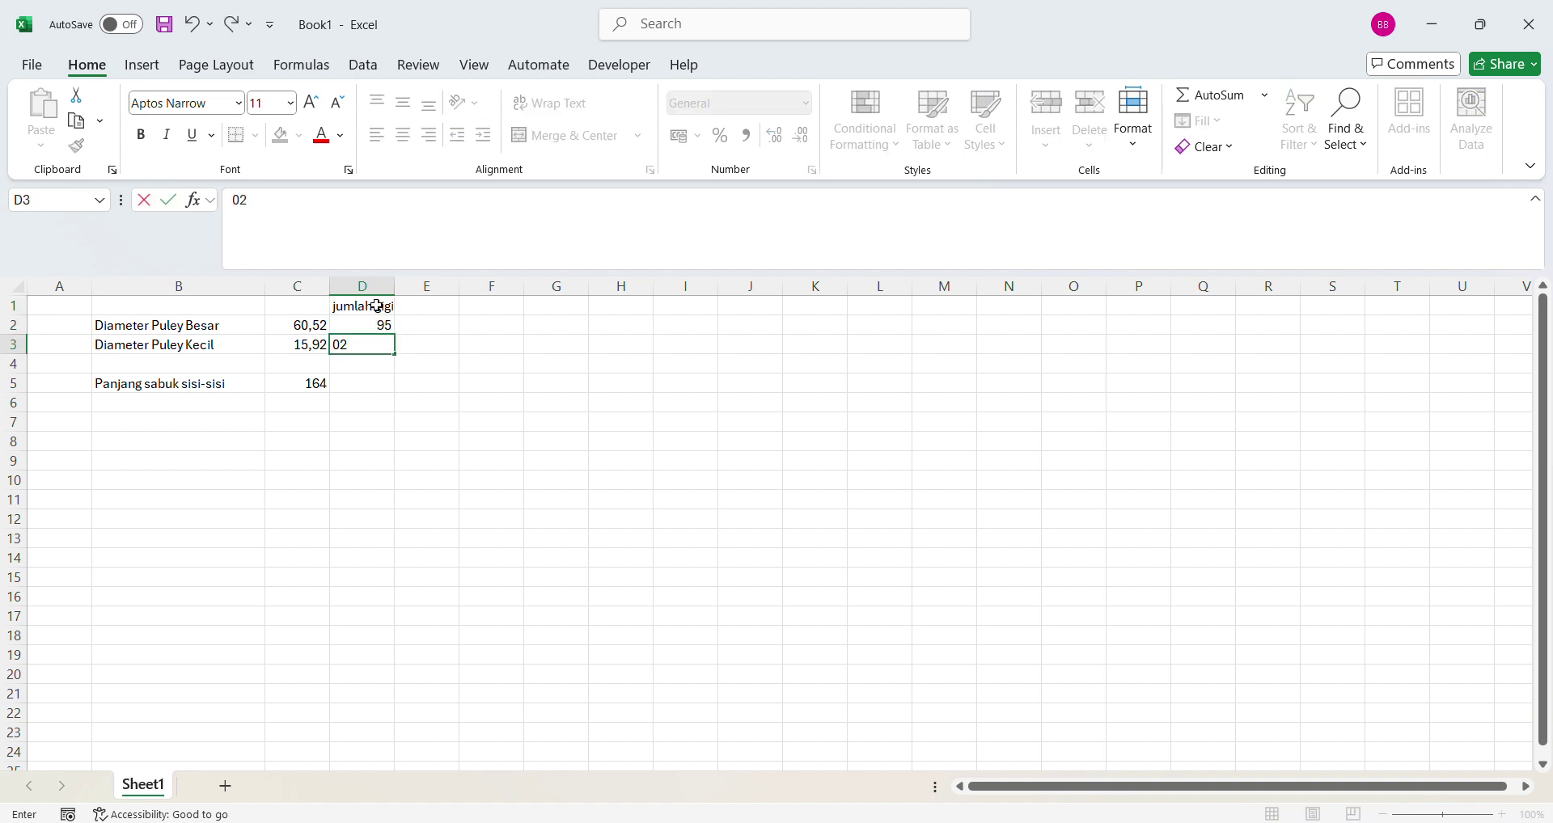
key("BackSpace")
key("BackSpace")
type("25")
key("Return")
- Add the heading "Pitch" in E1 and enter a pitch of 2 for both pulleys in E2 and E3
key("Right")
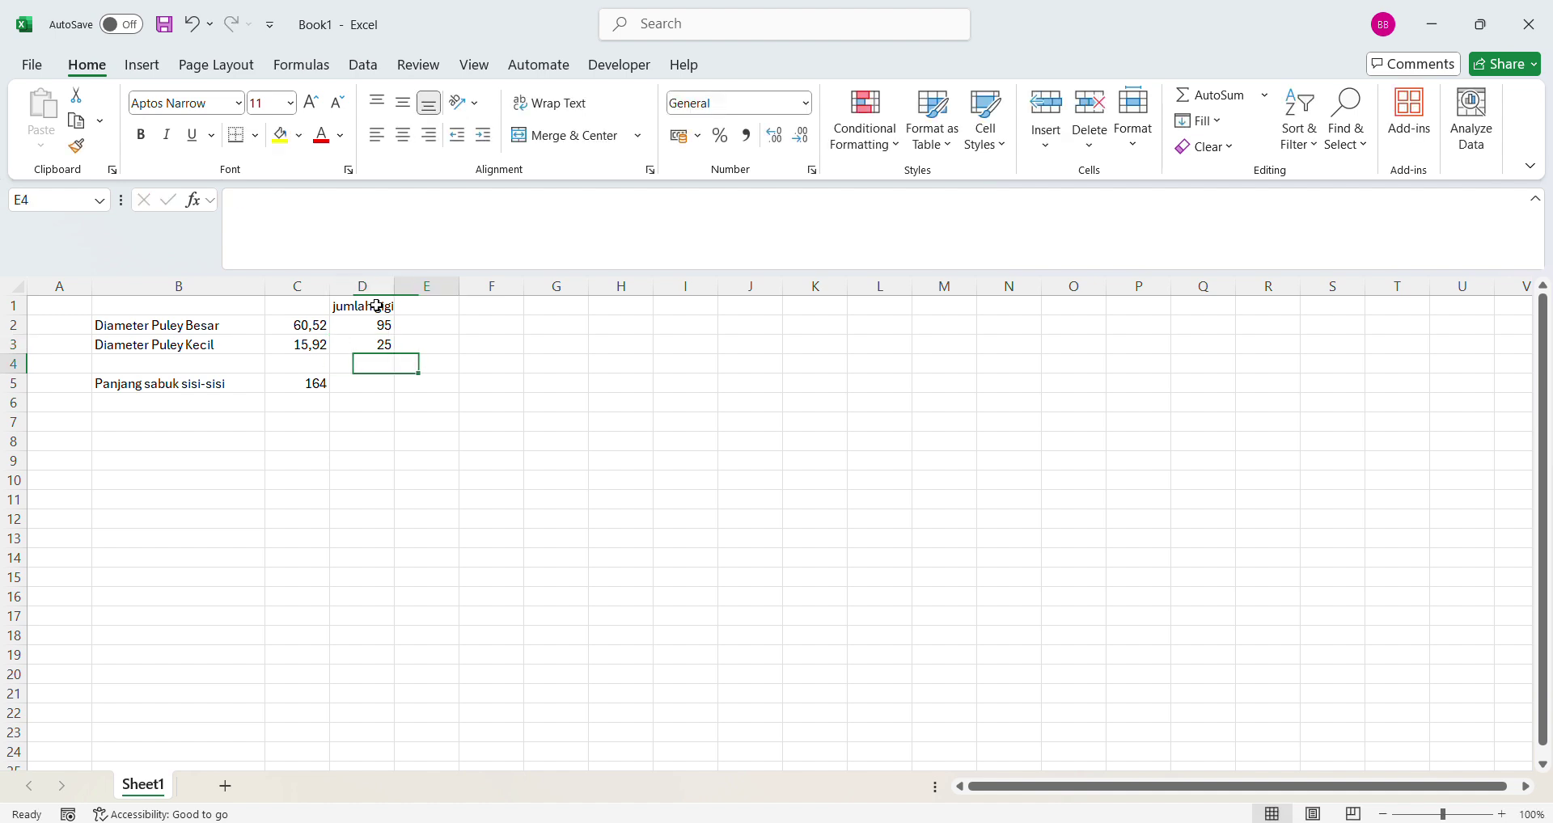
key("Up")
key("Up")
key("Up")
type("Pi")
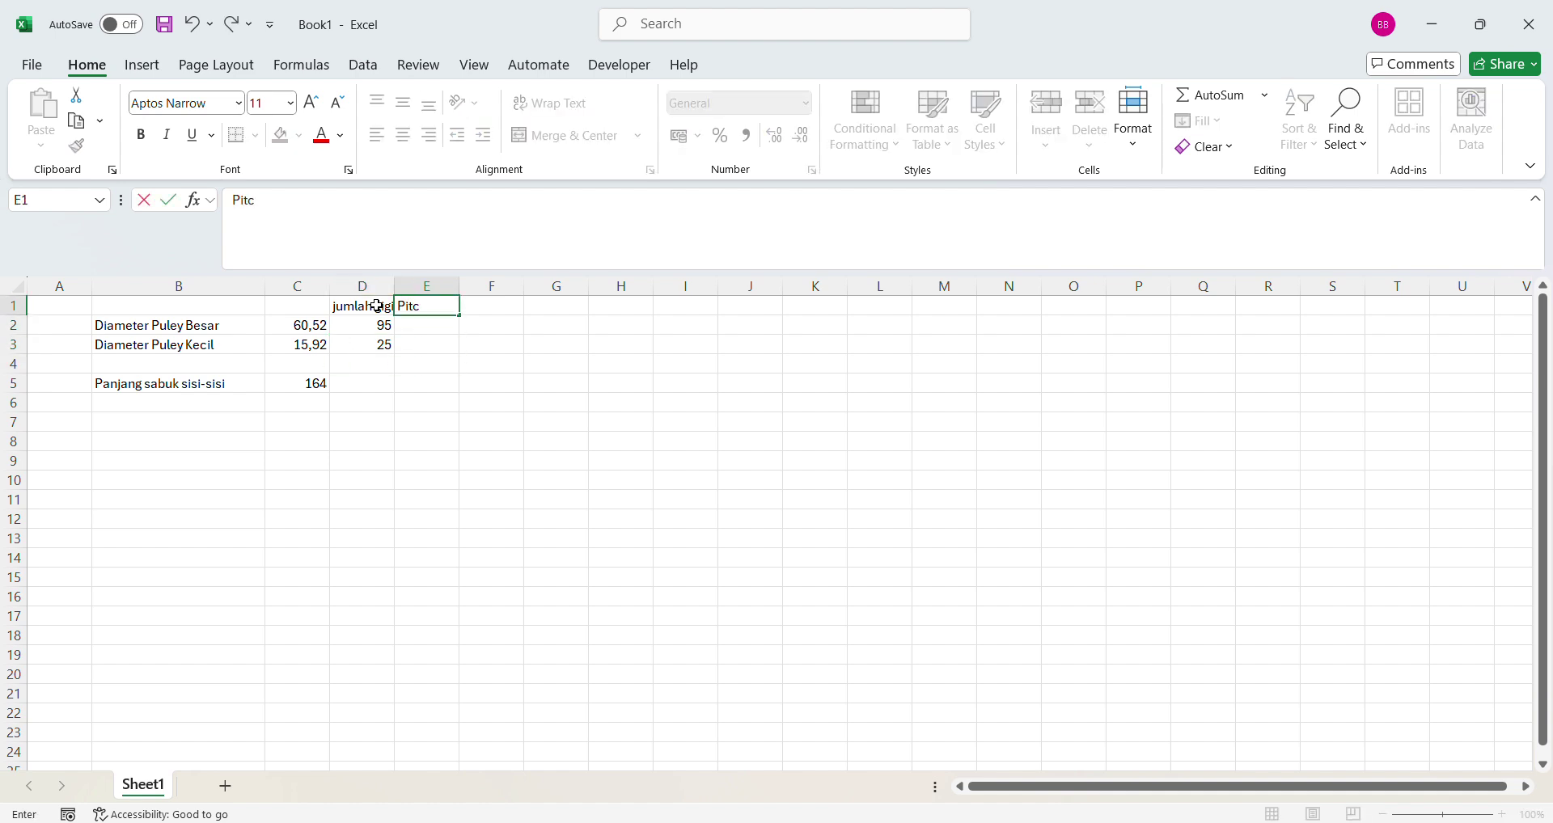
key("Return")
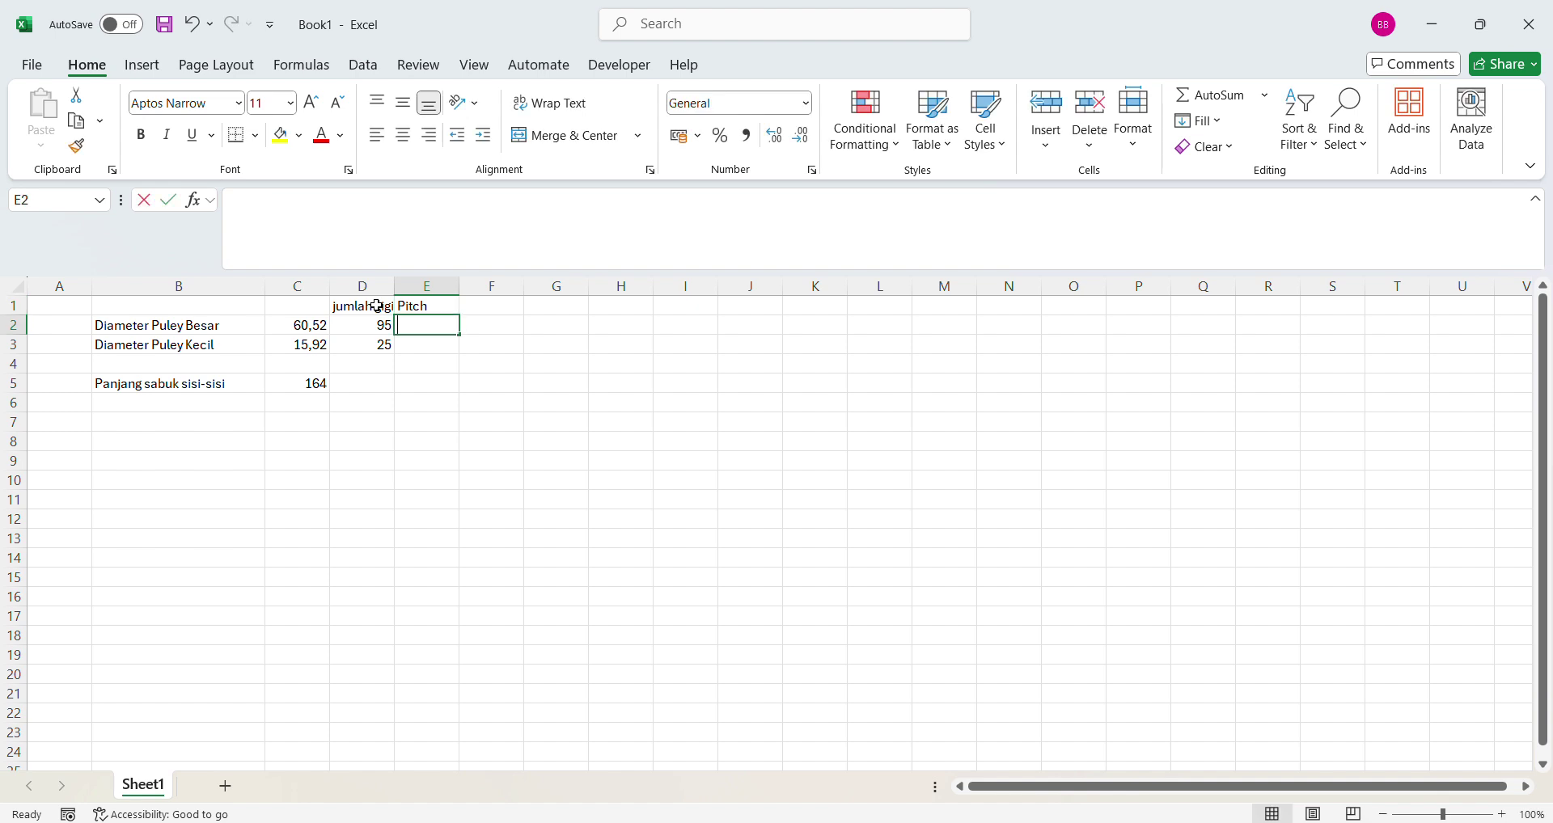
type("2")
key("Return")
type("25")
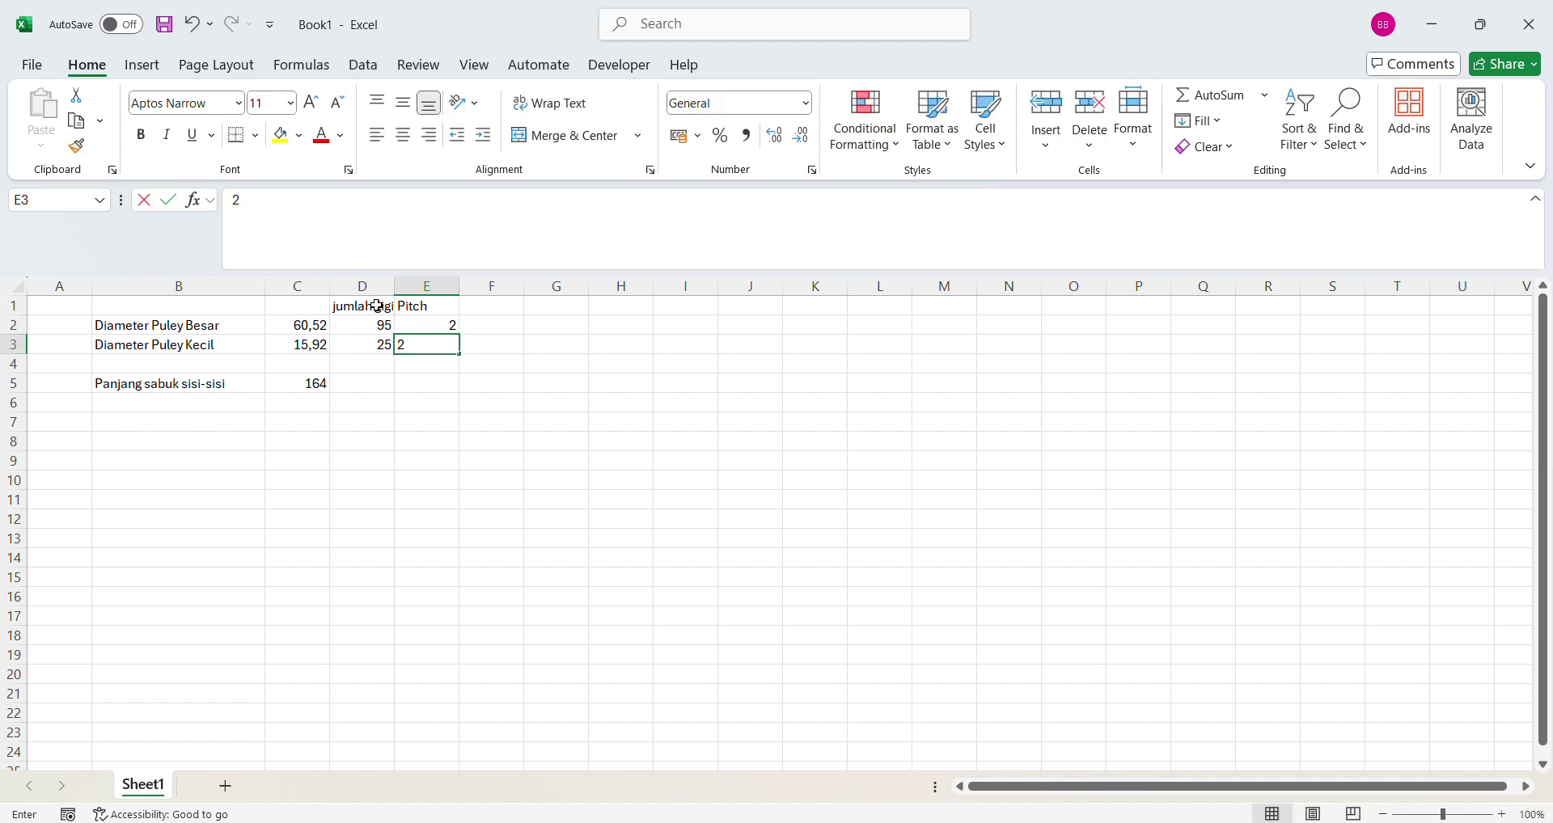
key("Tab")
- Enter the column heading "Keliling Gigi" in cell F1
key("Up")
key("Up")
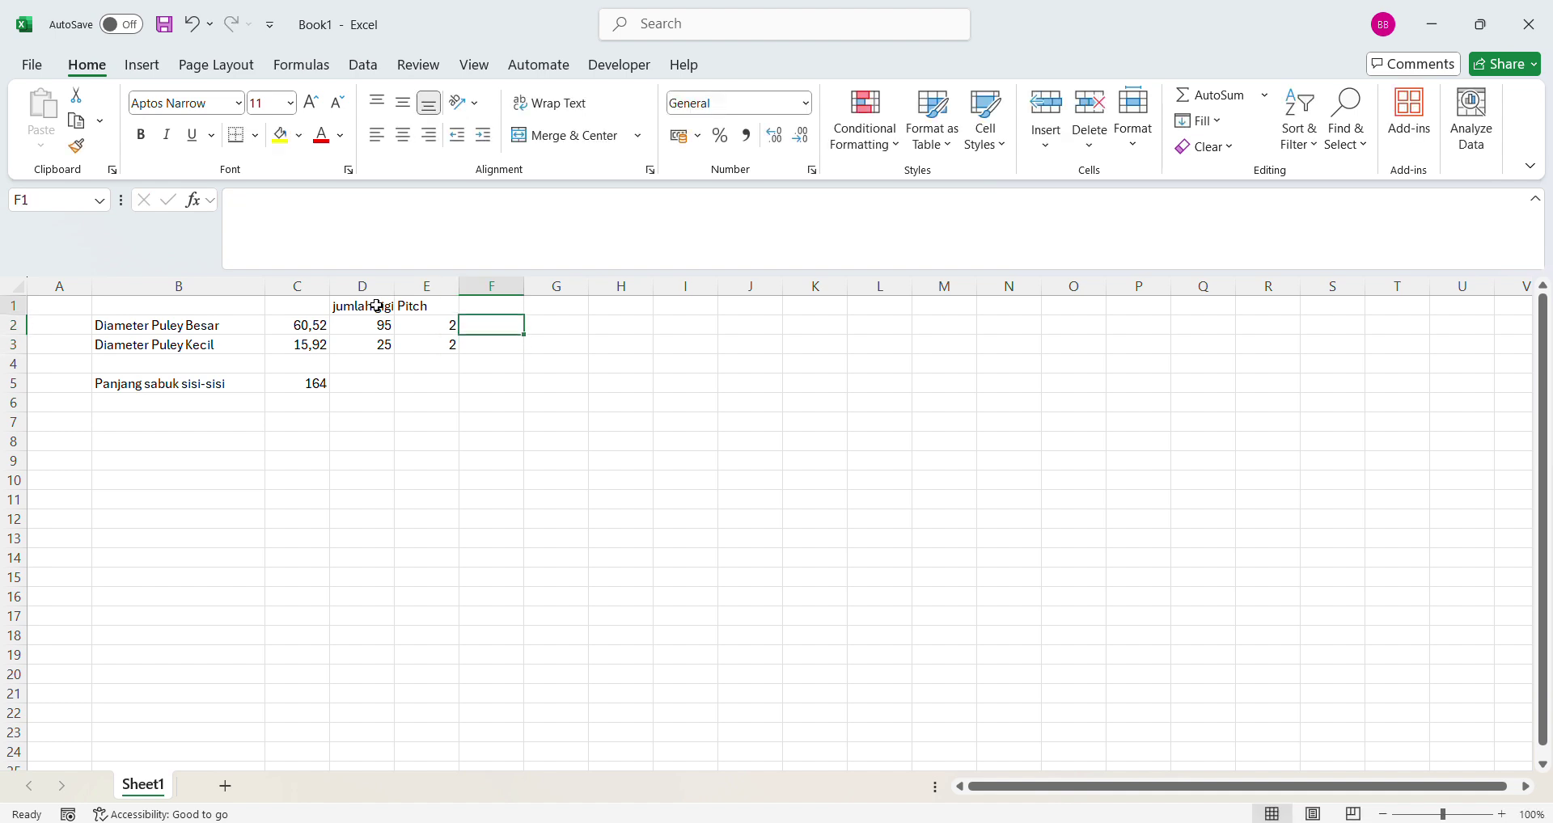
type("=k")
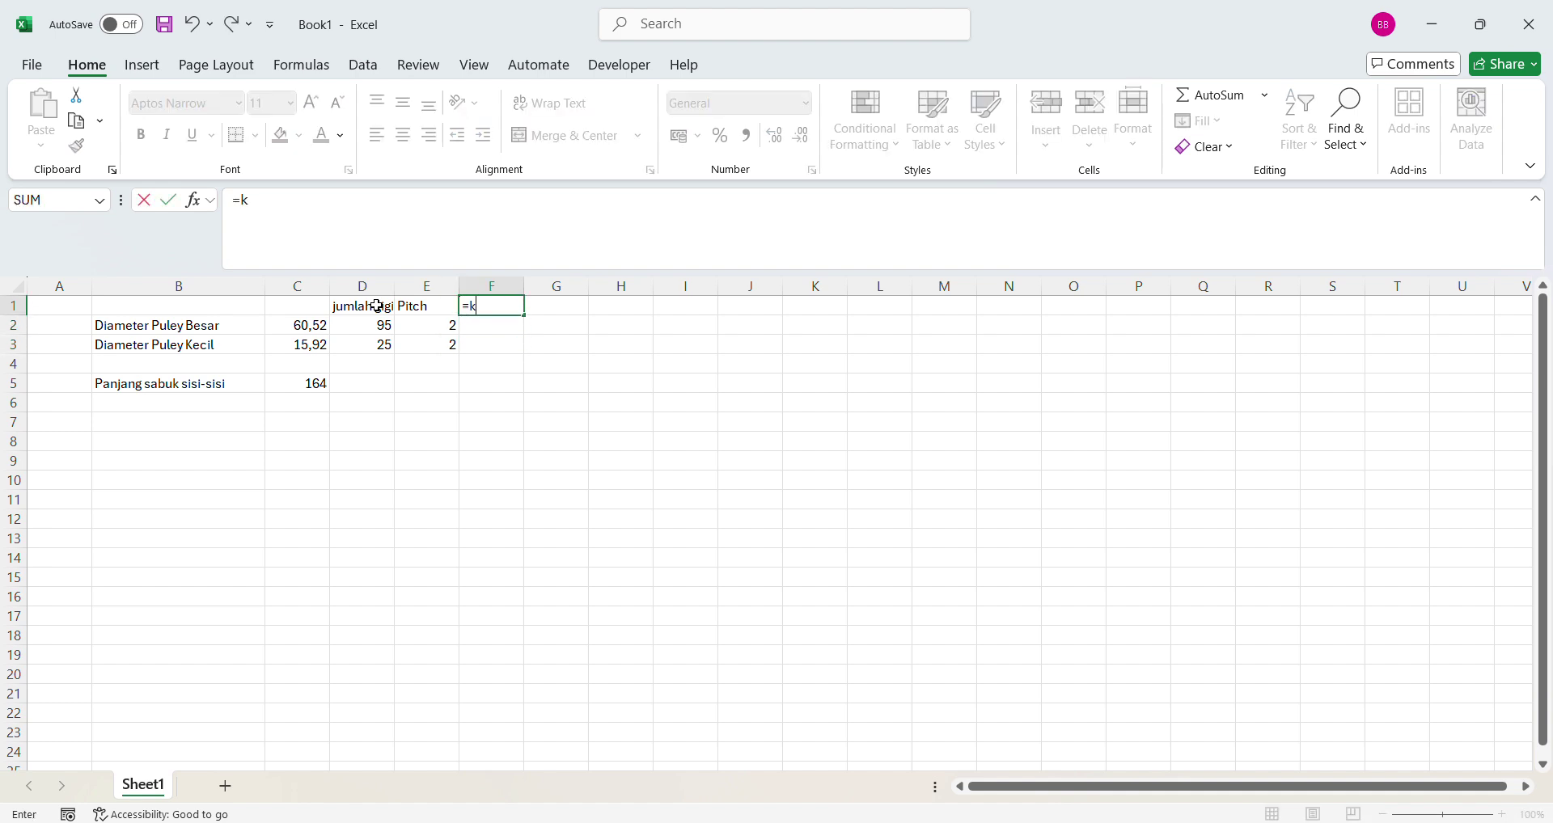
type("eli")
key("BackSpace")
key("BackSpace")
key("BackSpace")
key("BackSpace")
key("BackSpace")
type("Kelili")
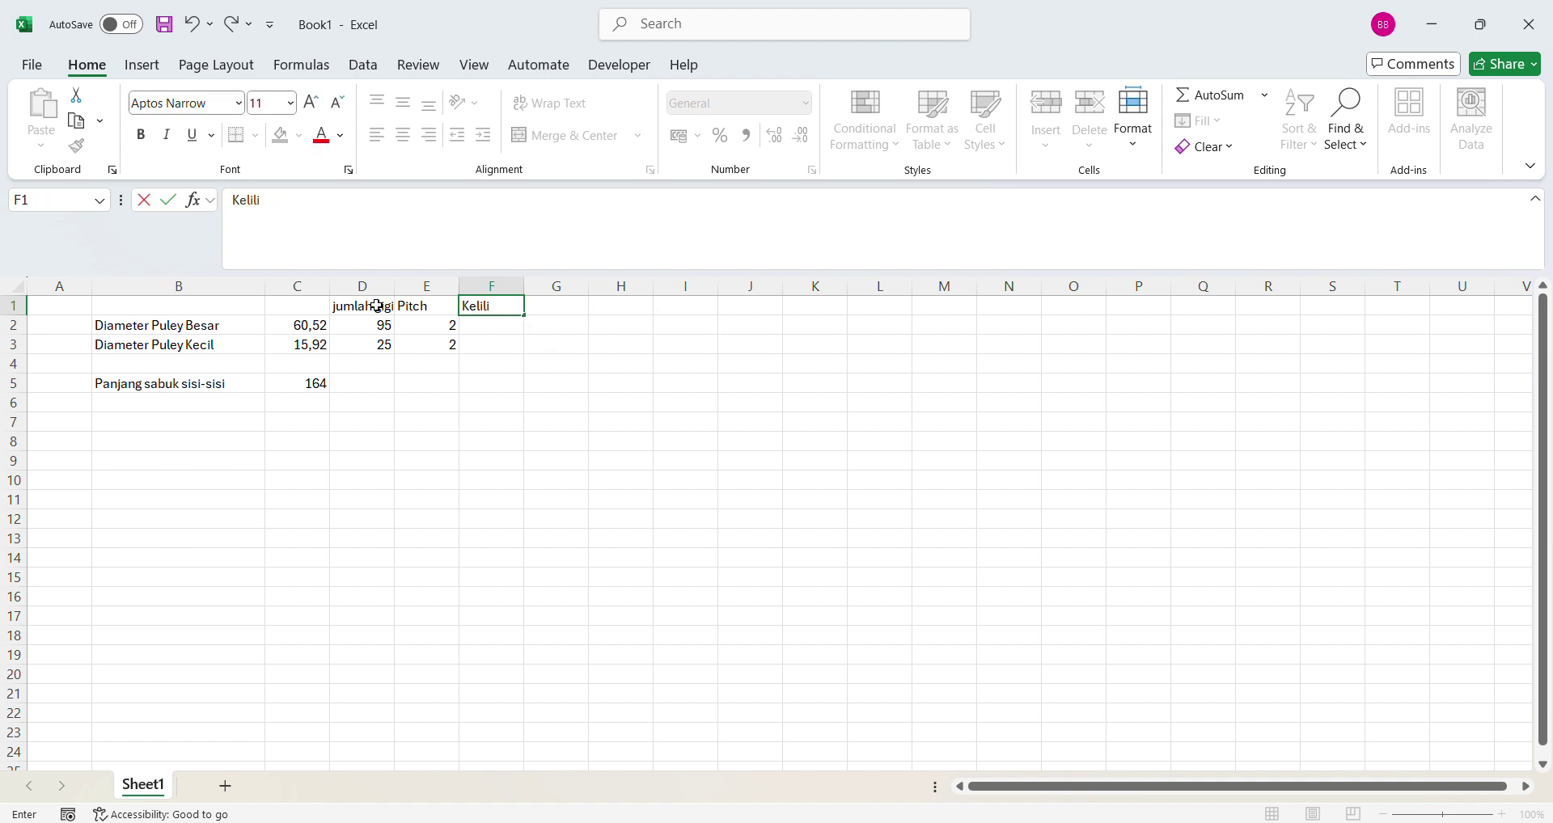
type("ng Gigi")
key("Return")
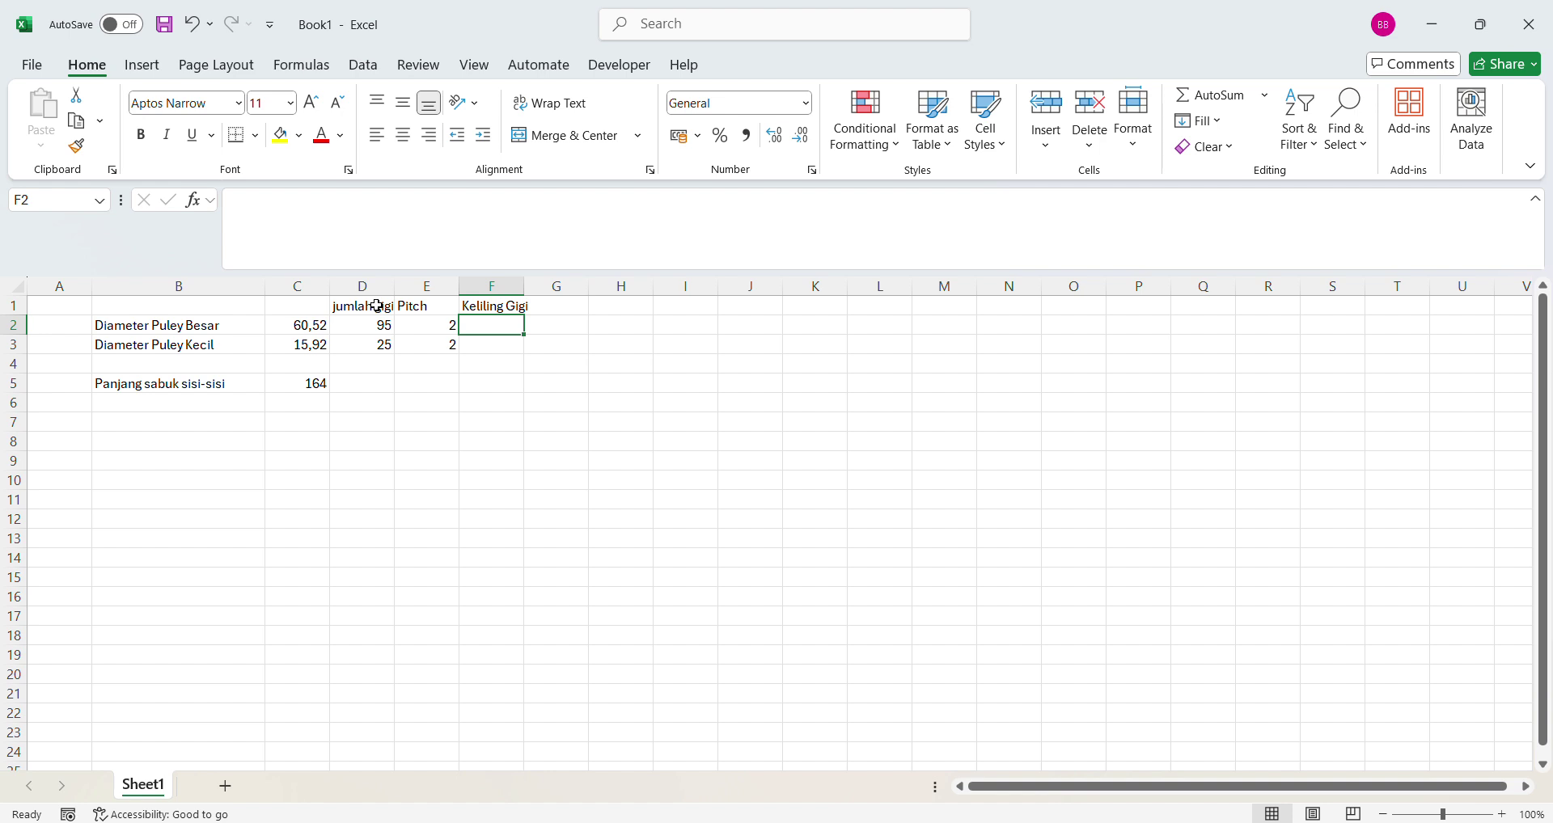
- Calculate the large pulley's tooth circumference in F2 with the formula =D2*E2
type("=")
key("Left")
key("Left")
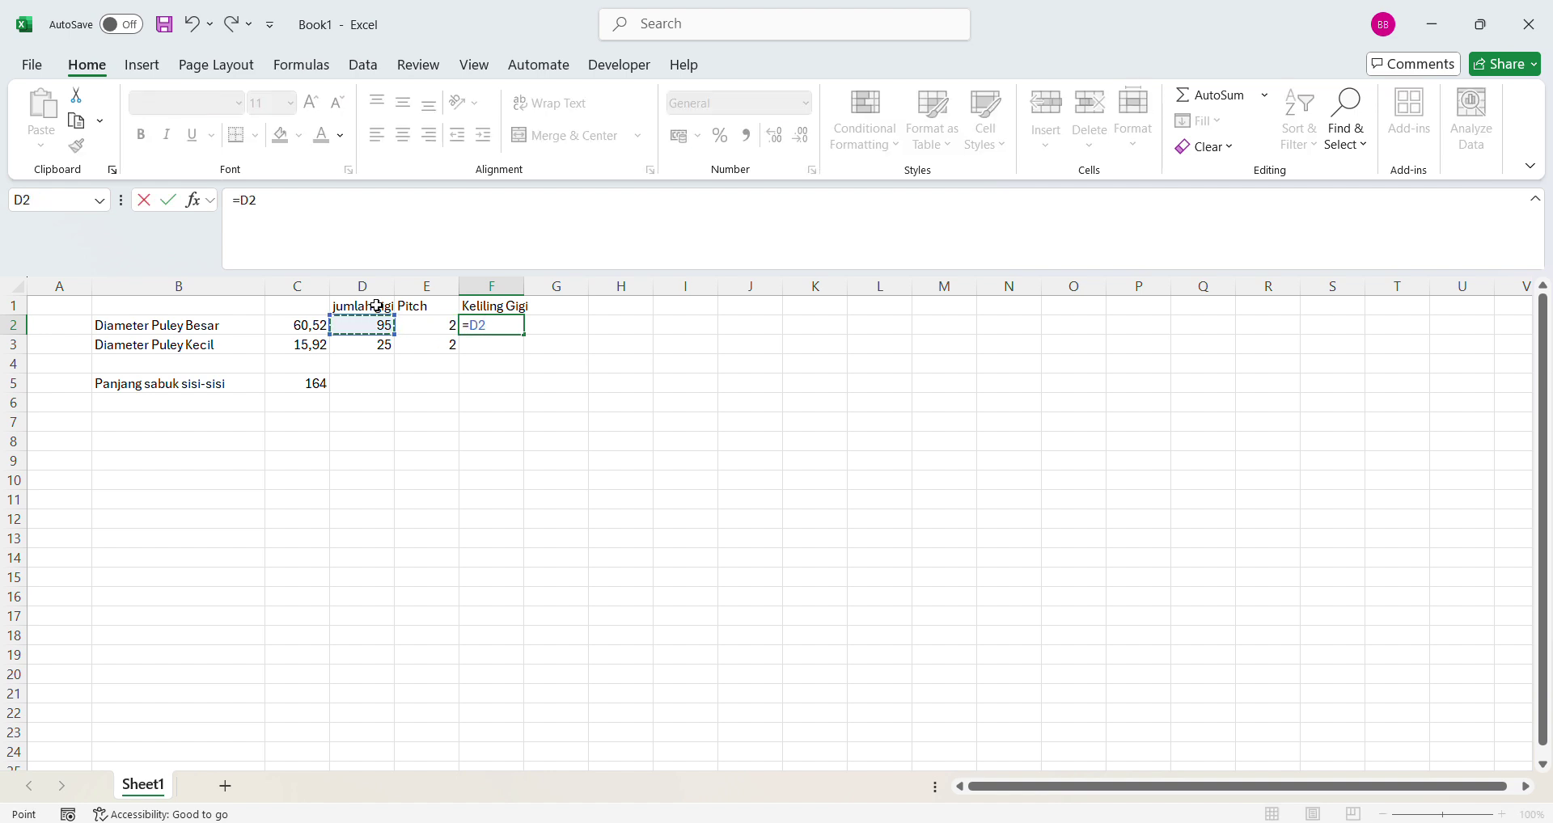
type("*")
key("Left")
key("Return")
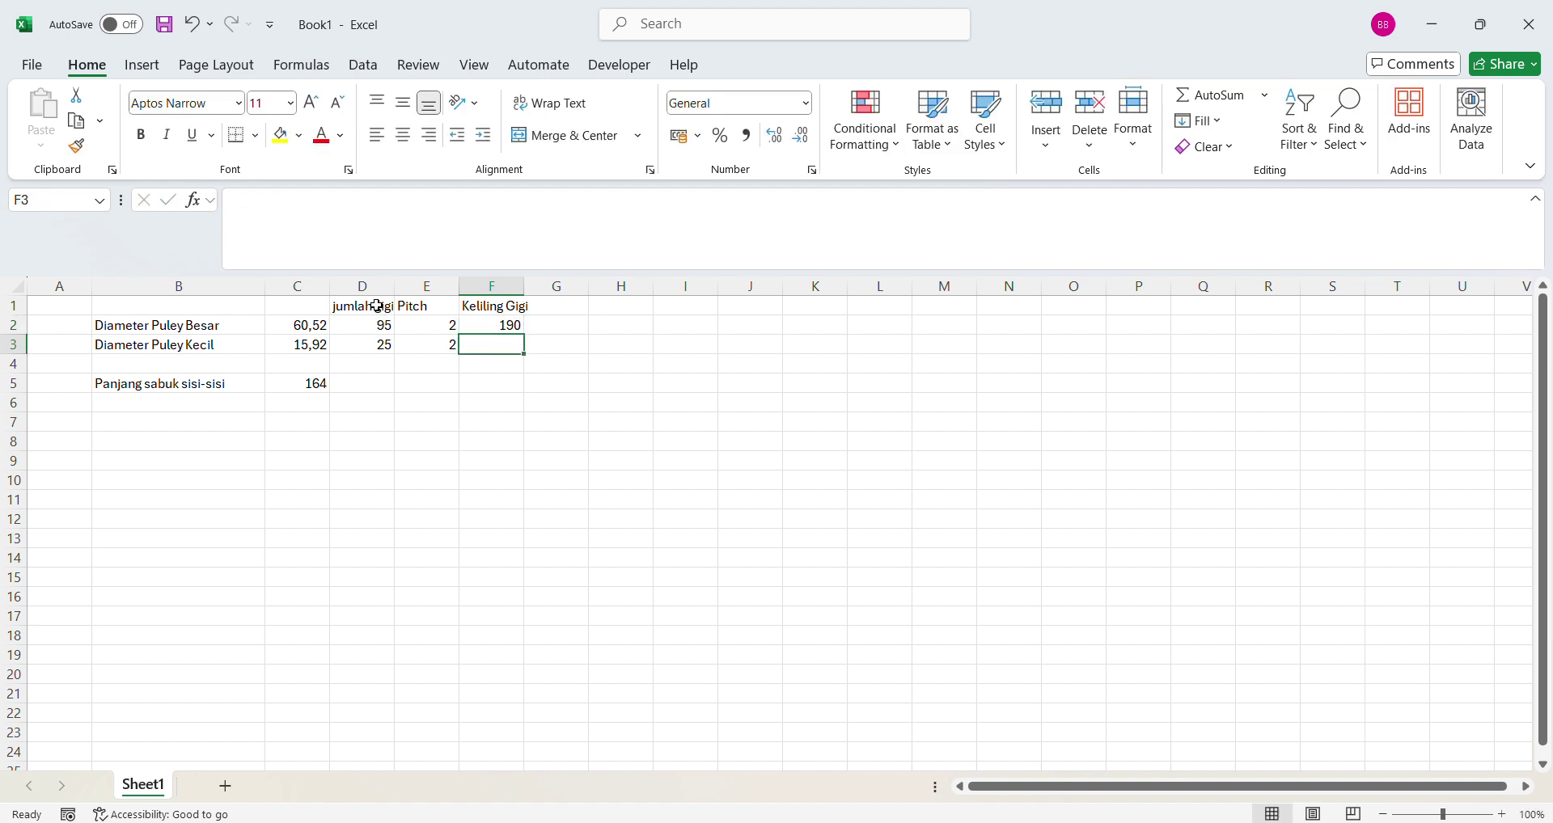
- Copy the tooth circumference formula from F2 to F3 for the small pulley and widen column F to fit its heading
left_click(507, 328)
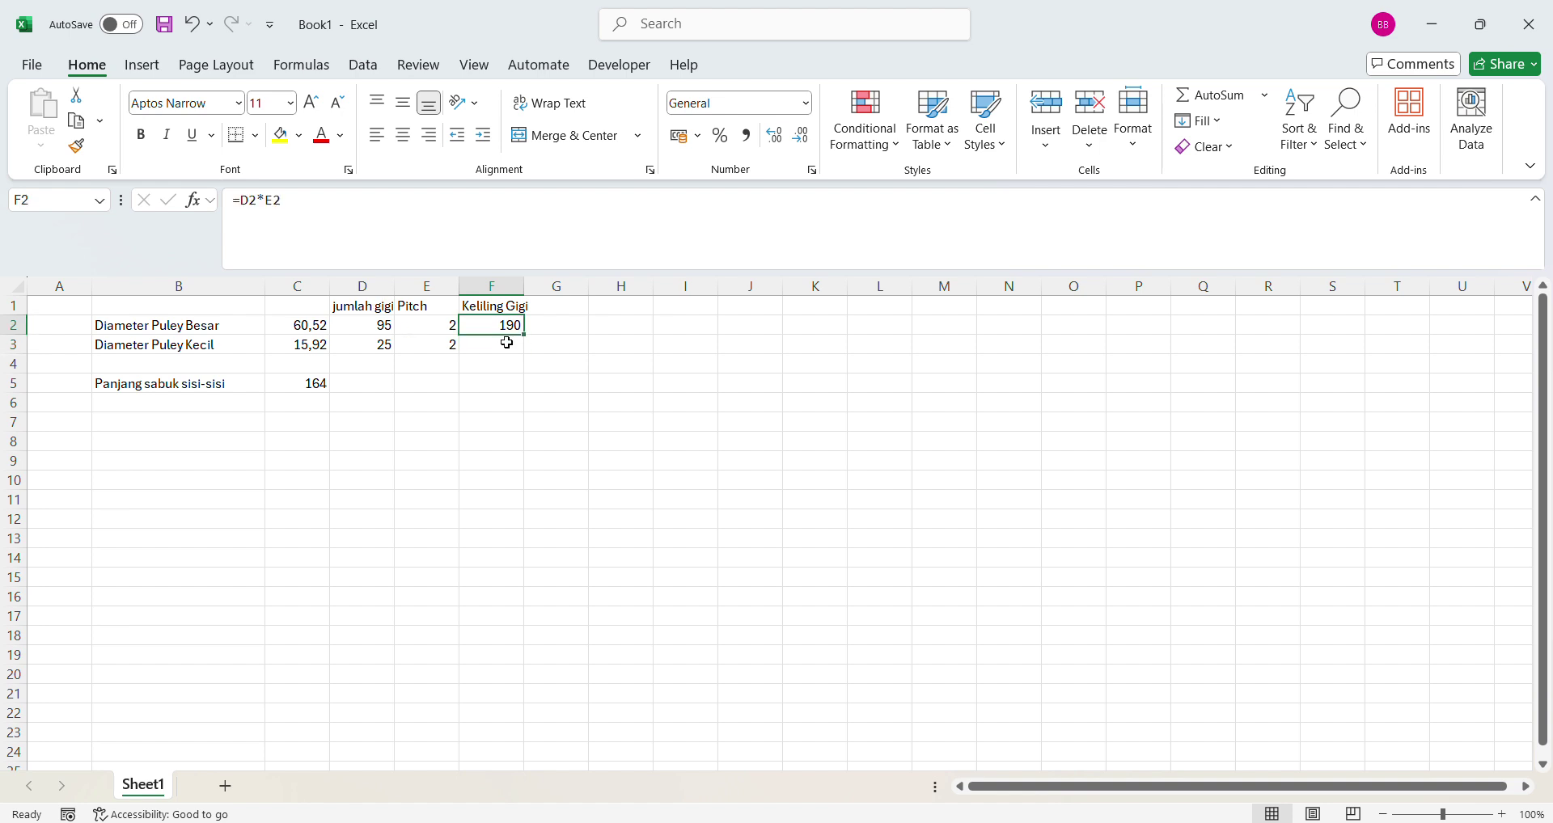
key("ctrl+c")
left_click(507, 343)
key("ctrl+v")
left_click(570, 306)
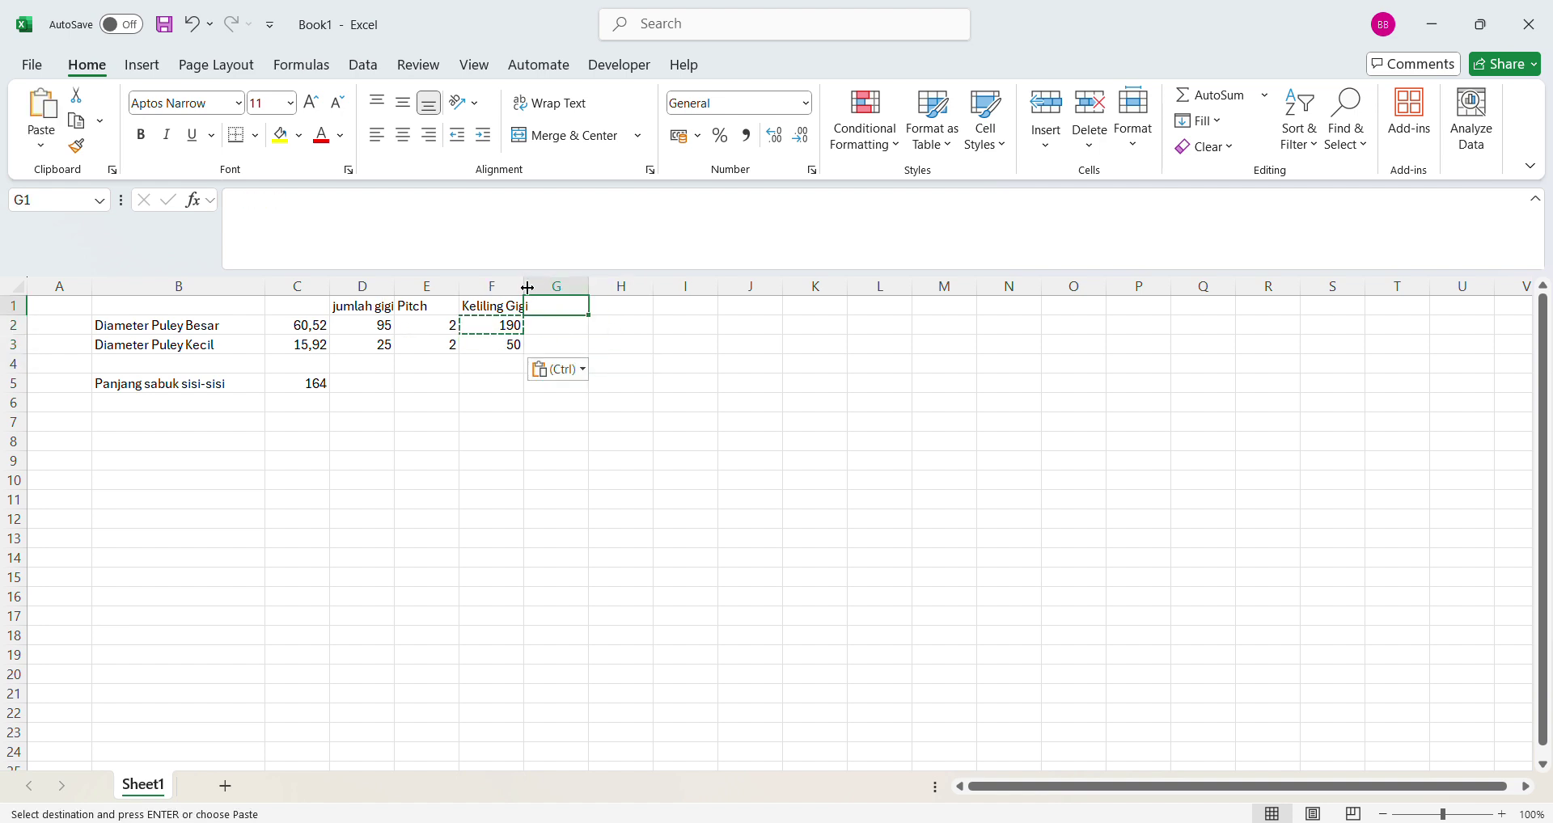
left_click_drag(527, 288, 539, 288)
left_click(590, 346)
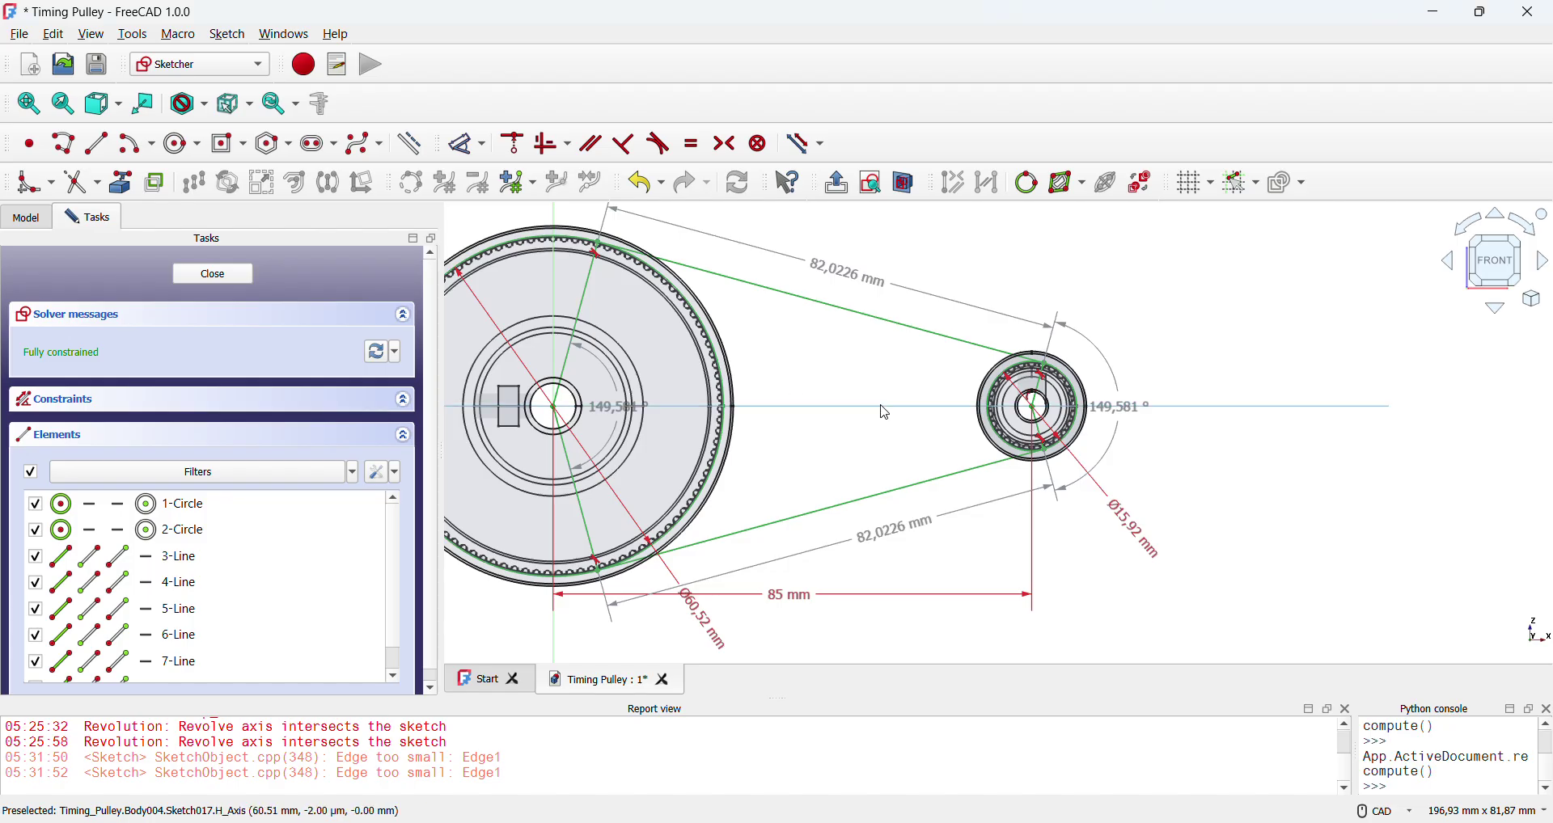
- Widen column G and enter the heading "sudut kontak Belt" in G1
middle_click_drag(635, 405, 658, 444)
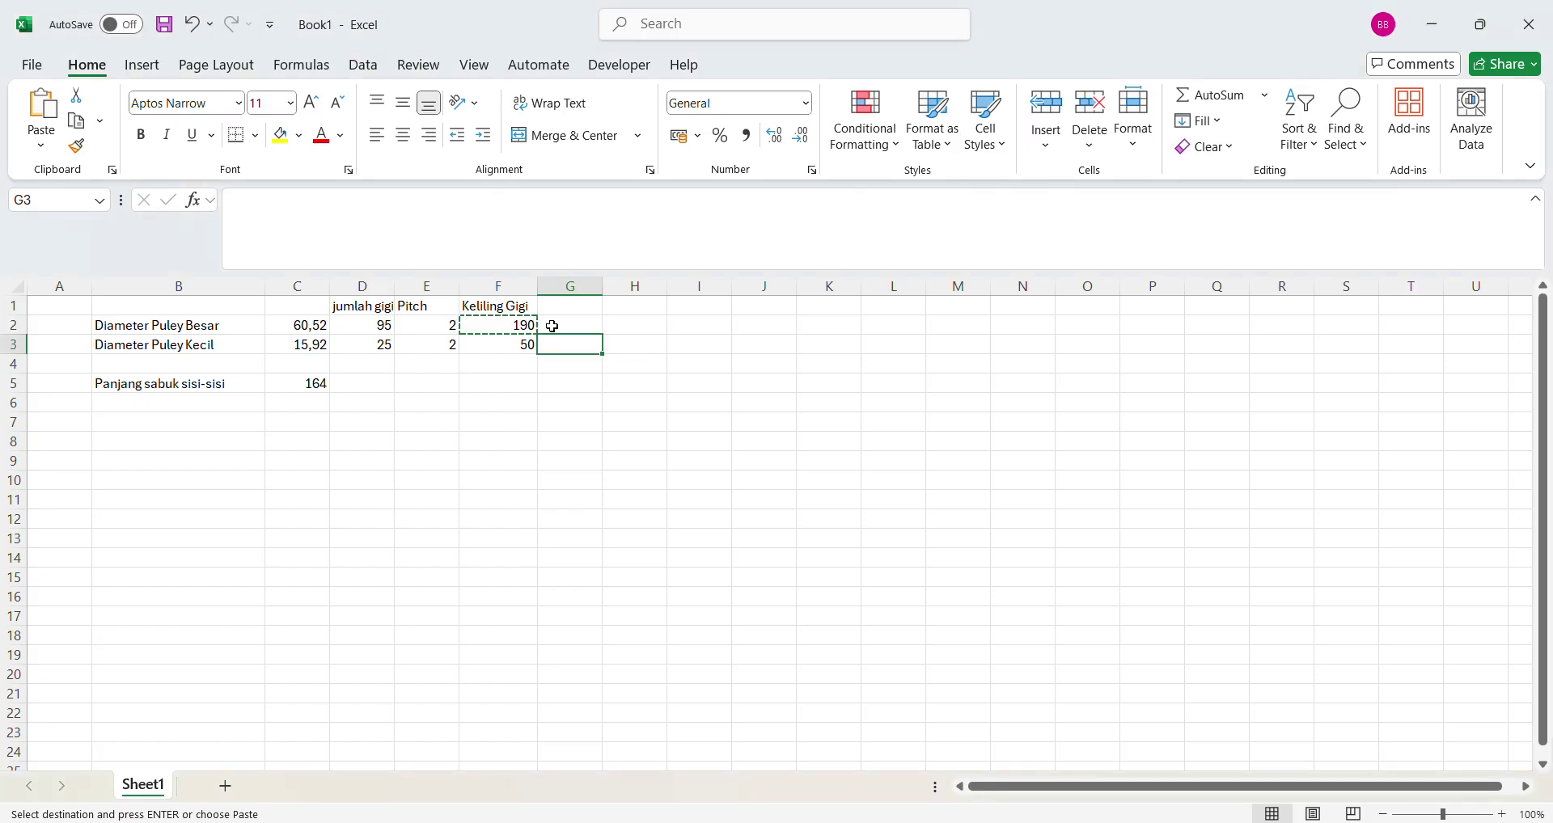
left_click(570, 306)
left_click_drag(602, 286, 681, 287)
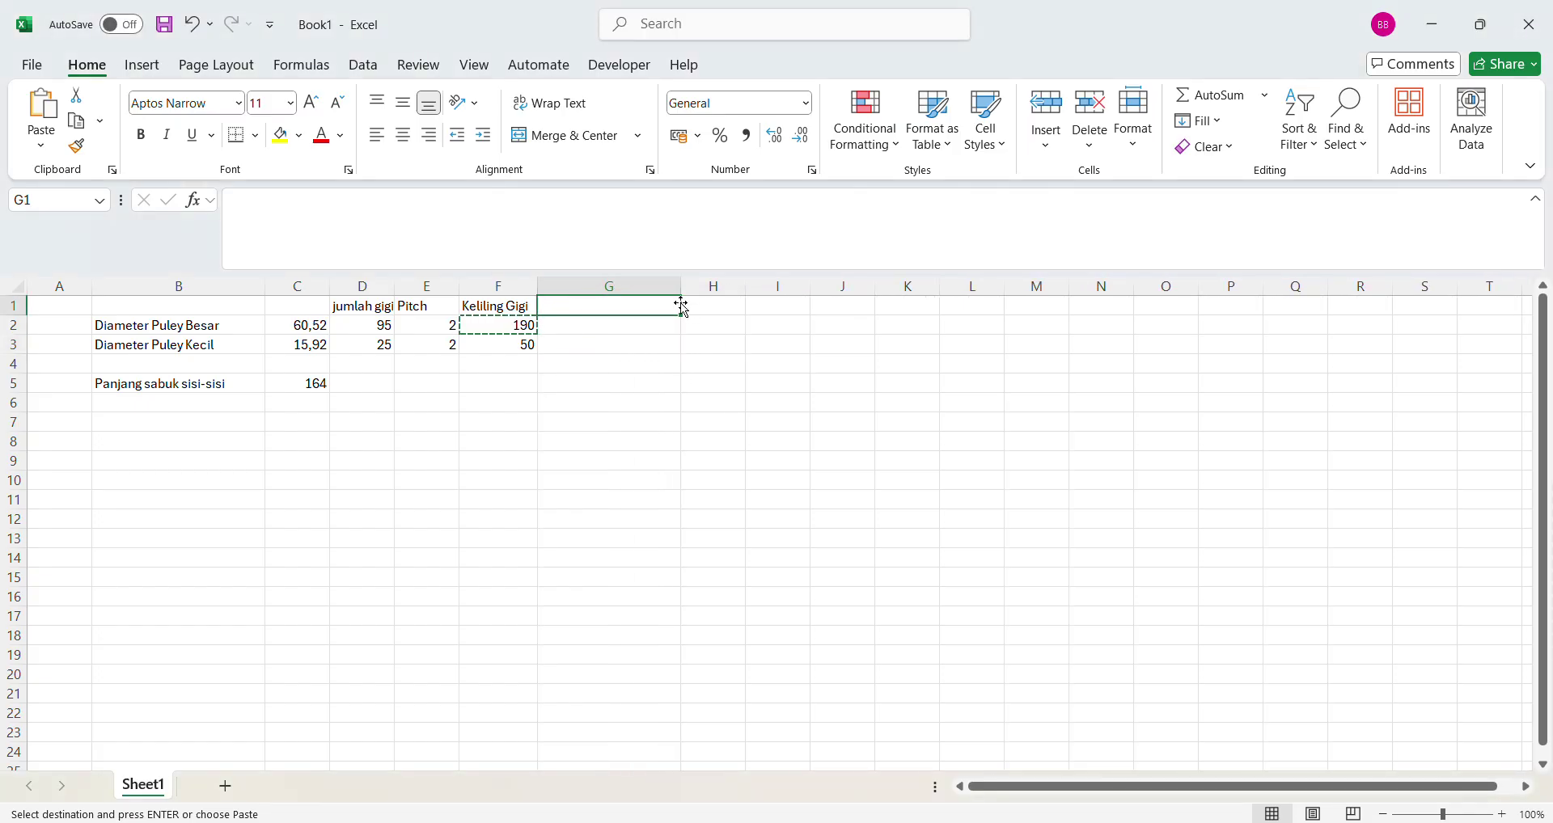
type("sudut kontak Belt")
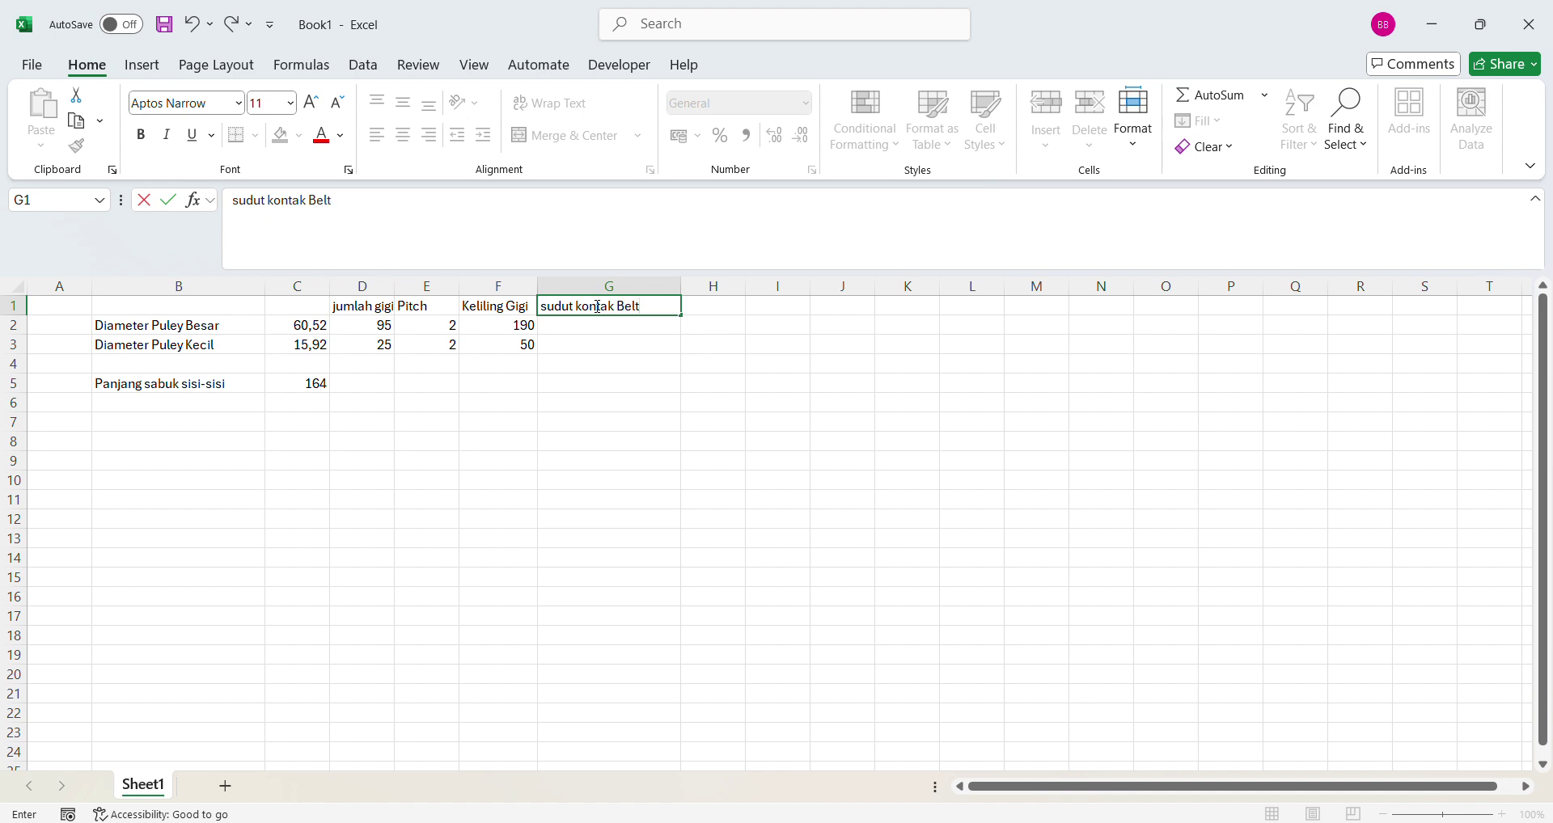
key("Return")
- Enter the belt contact angles from the FreeCAD sketch: =360-149,58 in G2 for the large pulley and 149,58 in G3 for the small one
type("=")
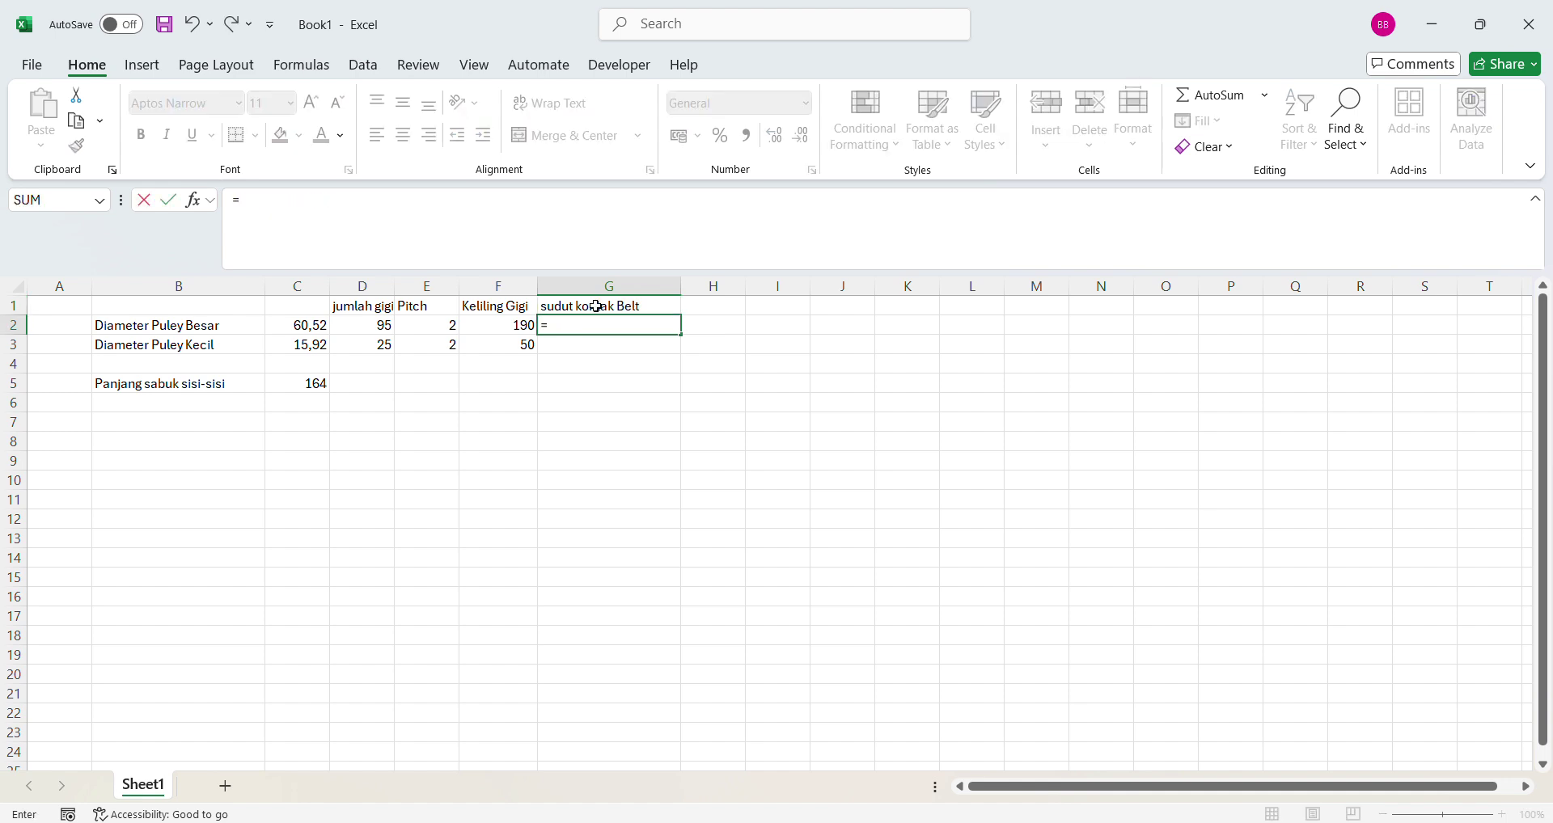
type("360-")
key("alt+Tab")
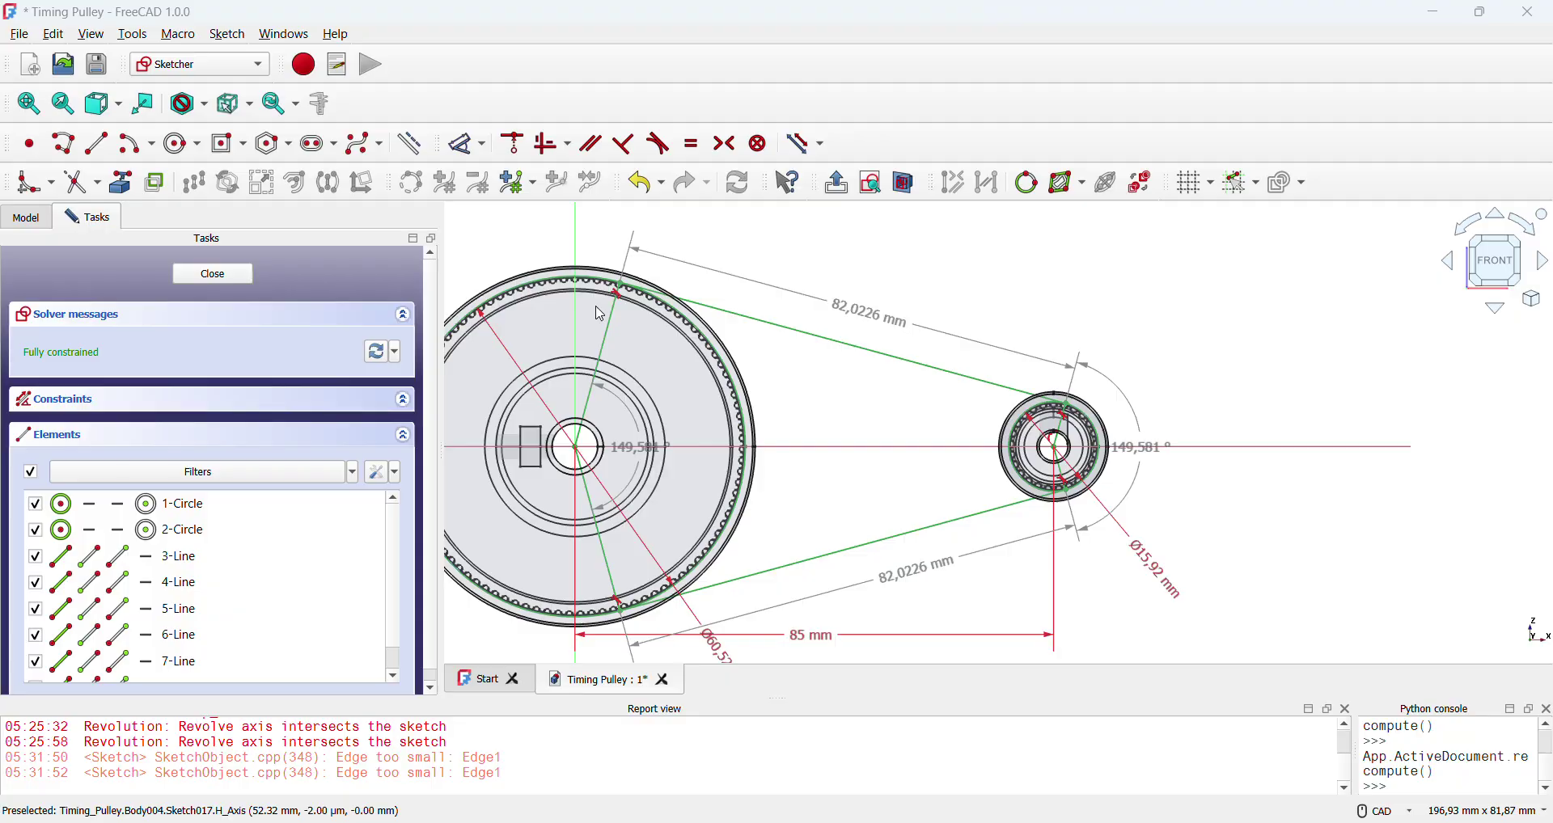
key("alt+Tab")
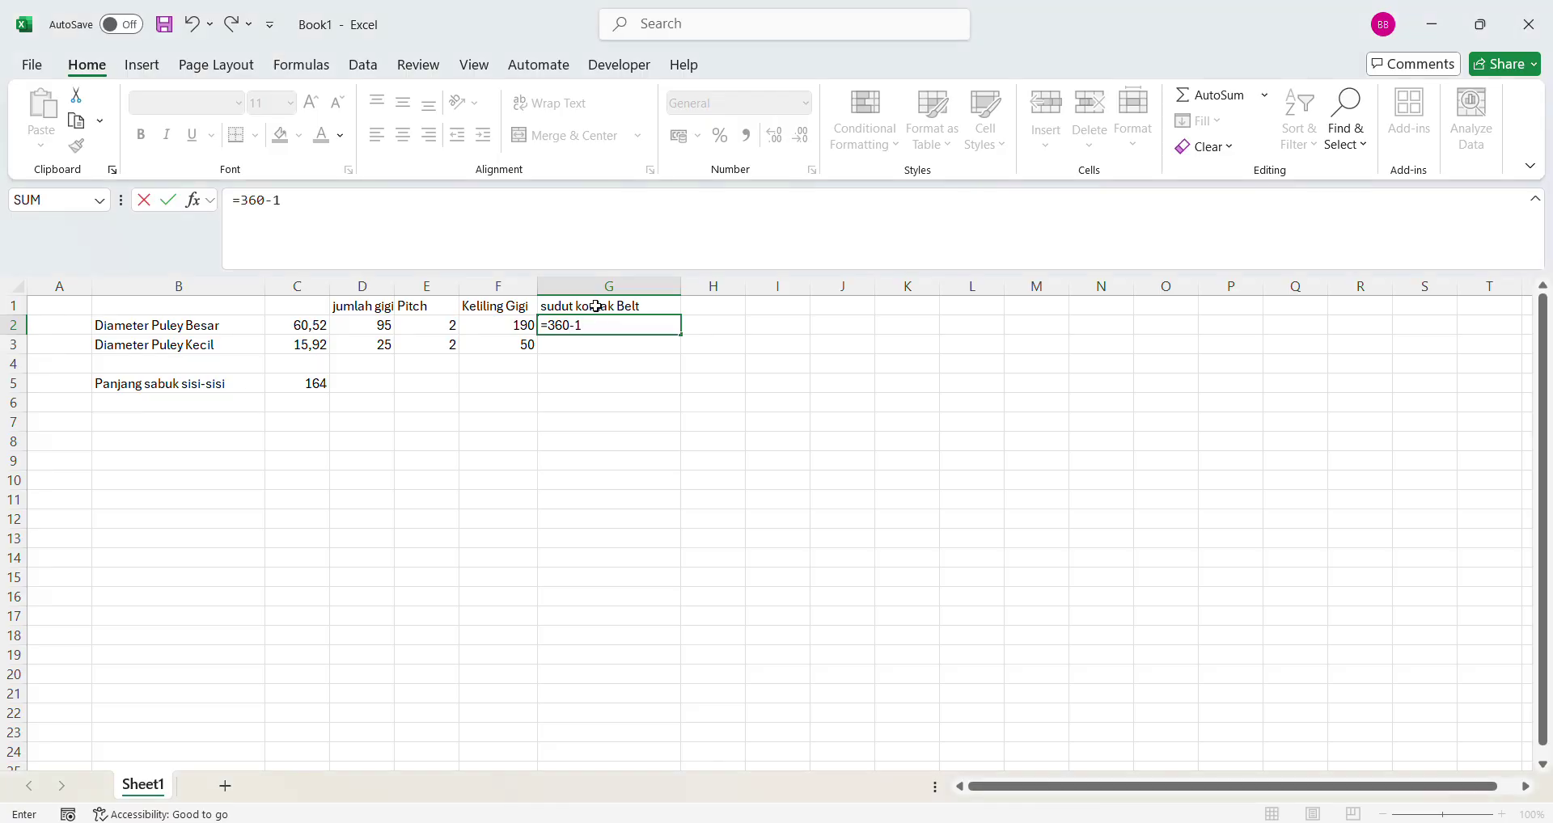
type("149,58")
key("Return")
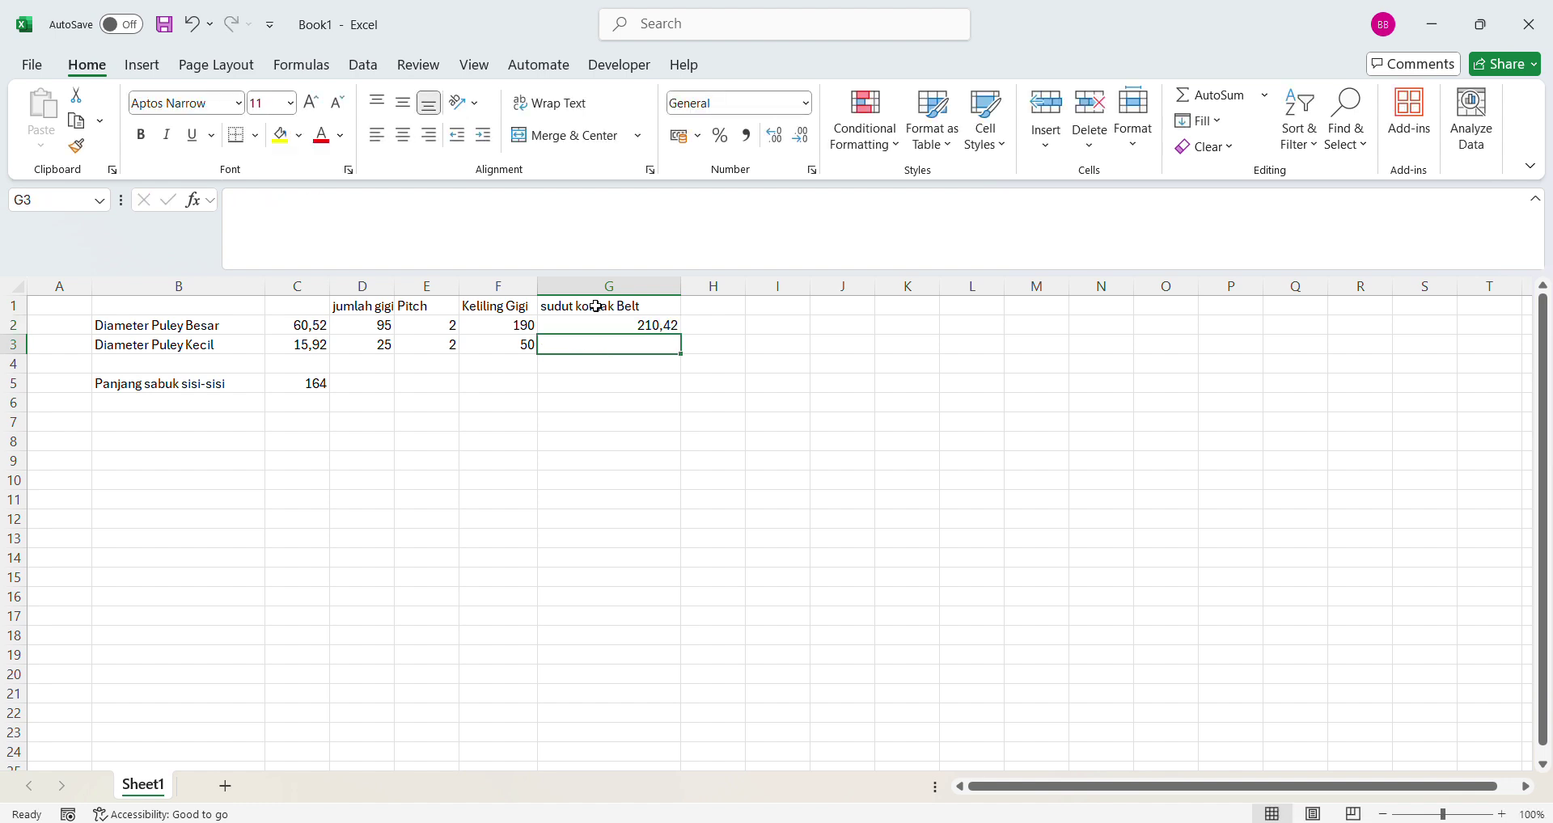
type("149,58")
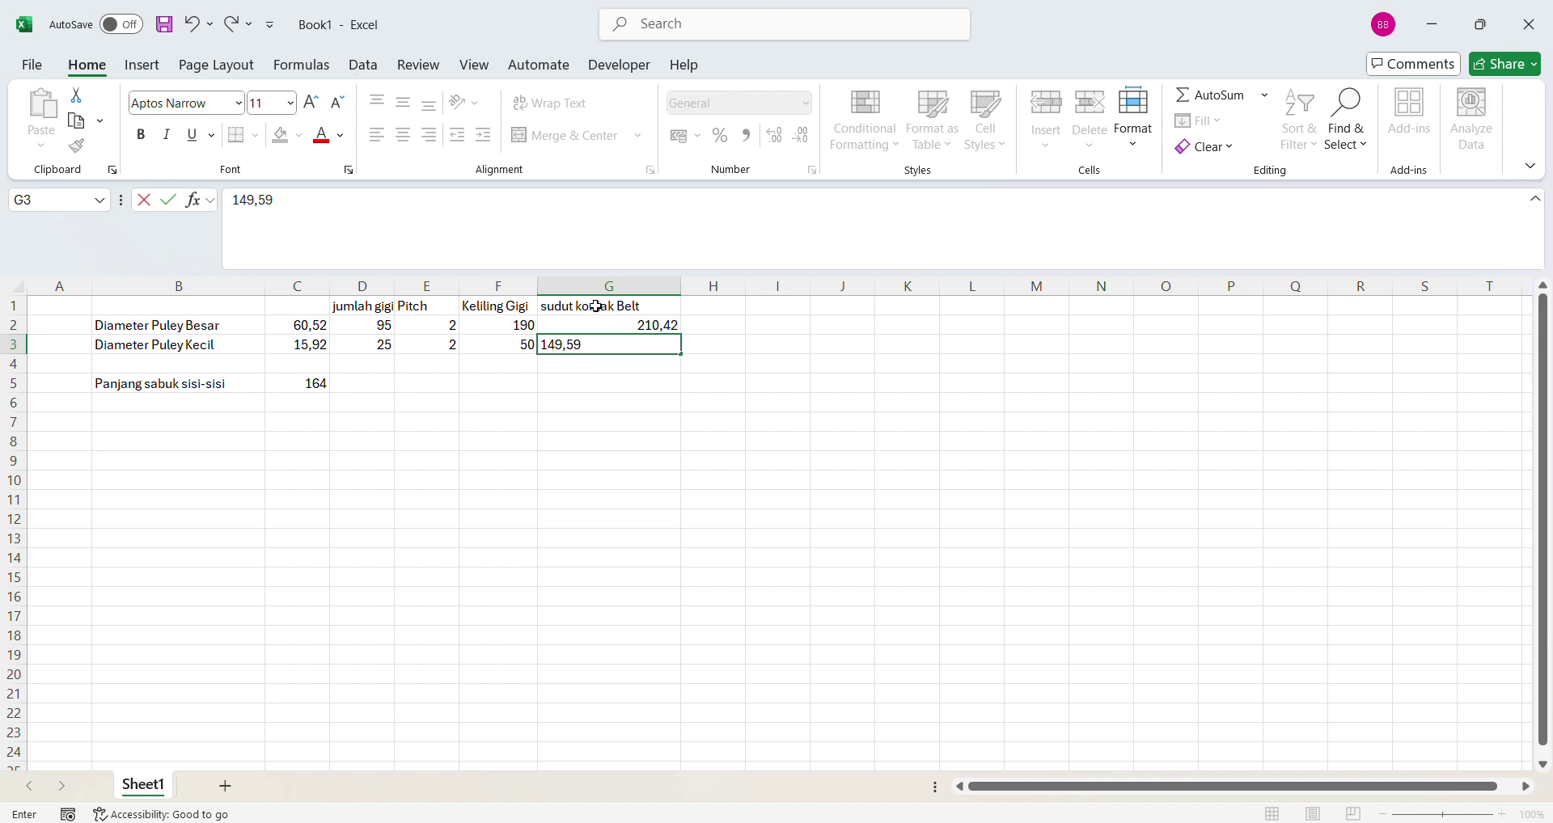
key("Return")
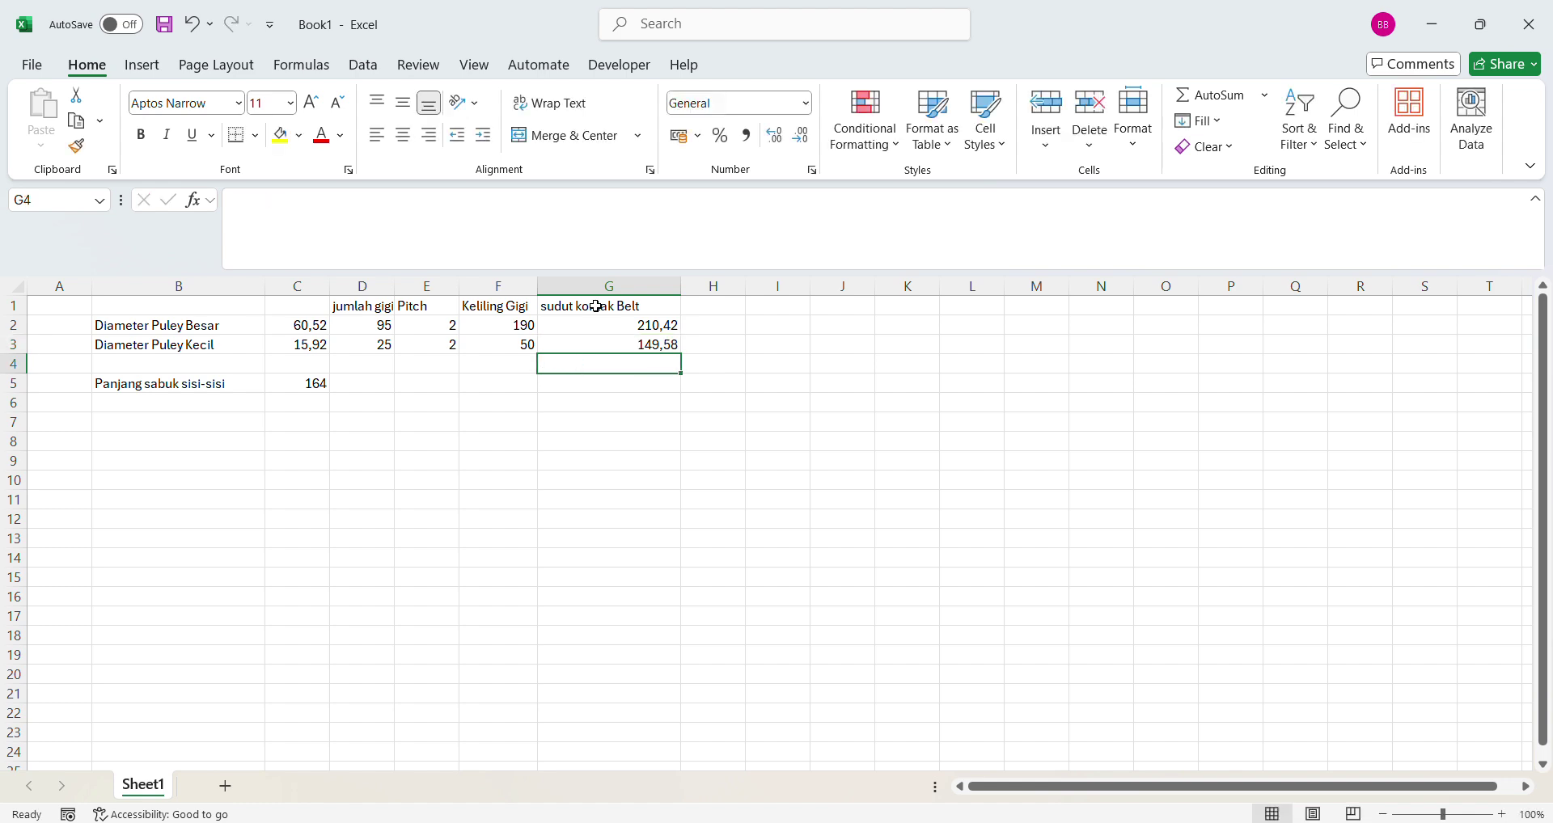
- Calculate the belt's contact length on the large pulley in H2 with the formula =F2*G2/360
left_click(737, 332)
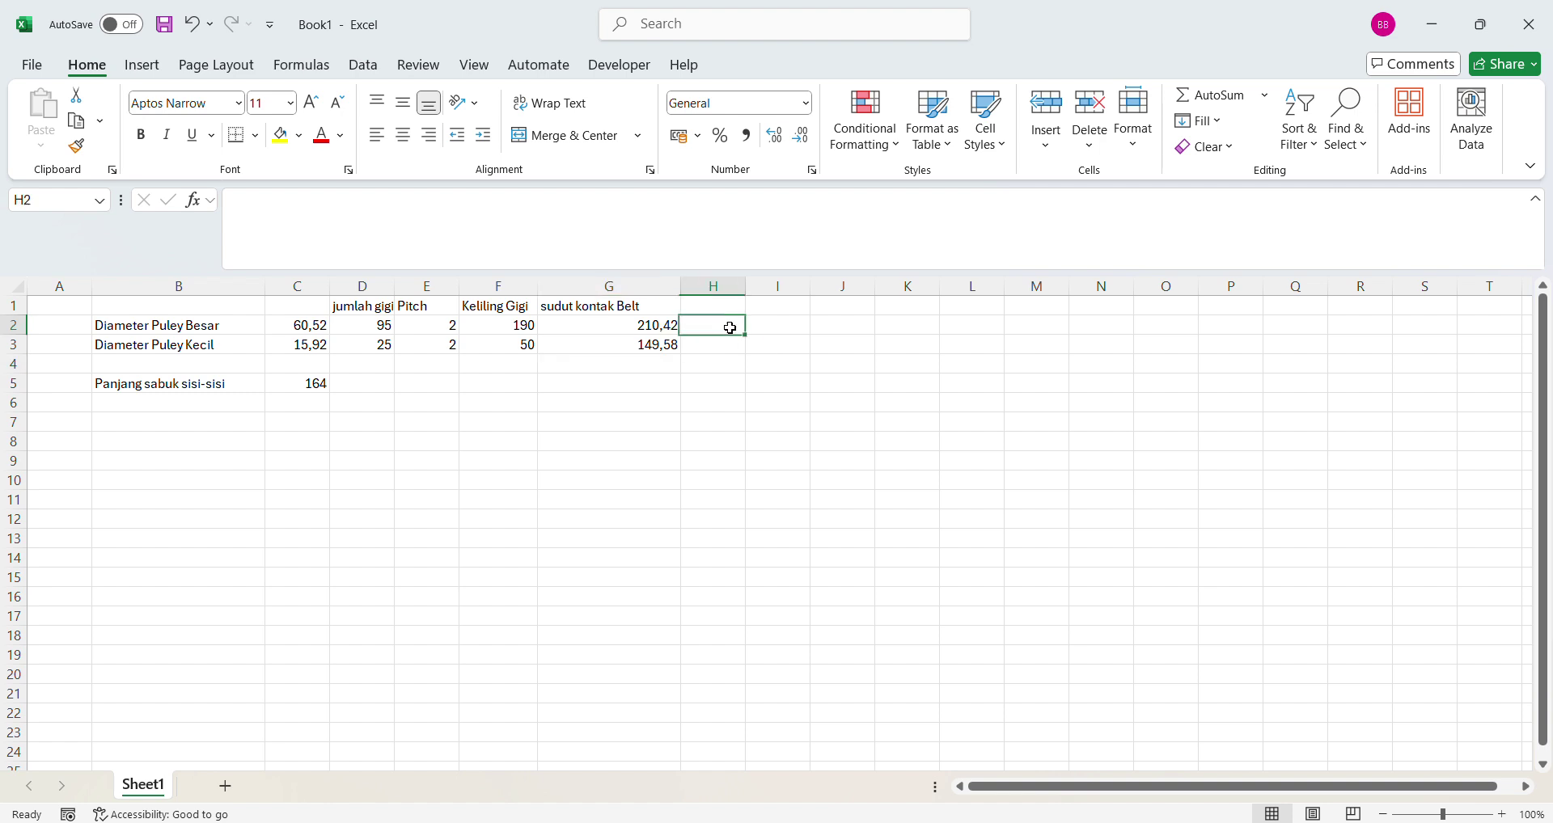
type("=")
left_click(529, 325)
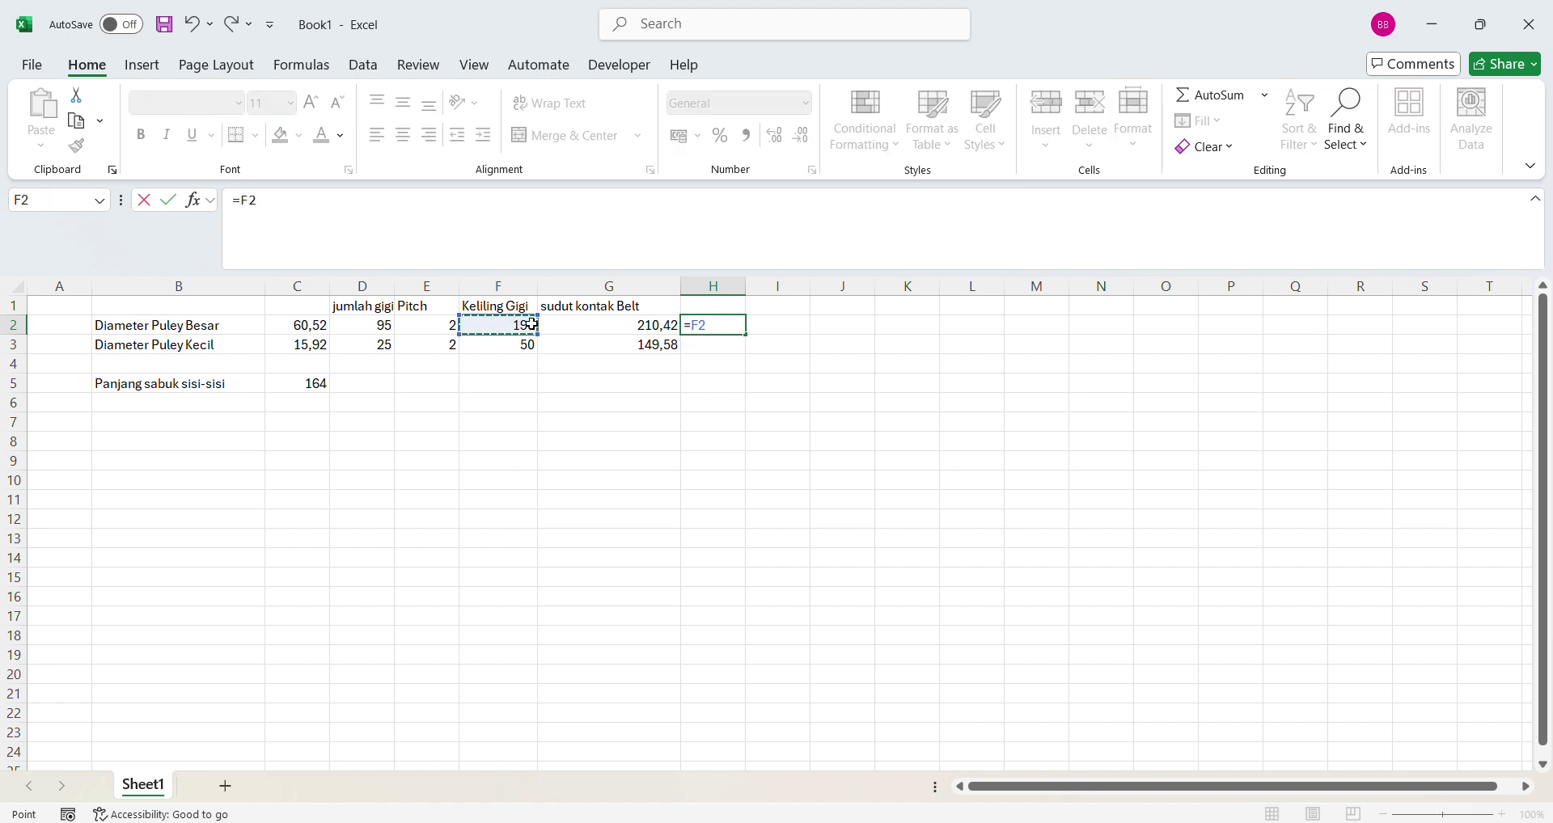
type("*")
left_click(639, 329)
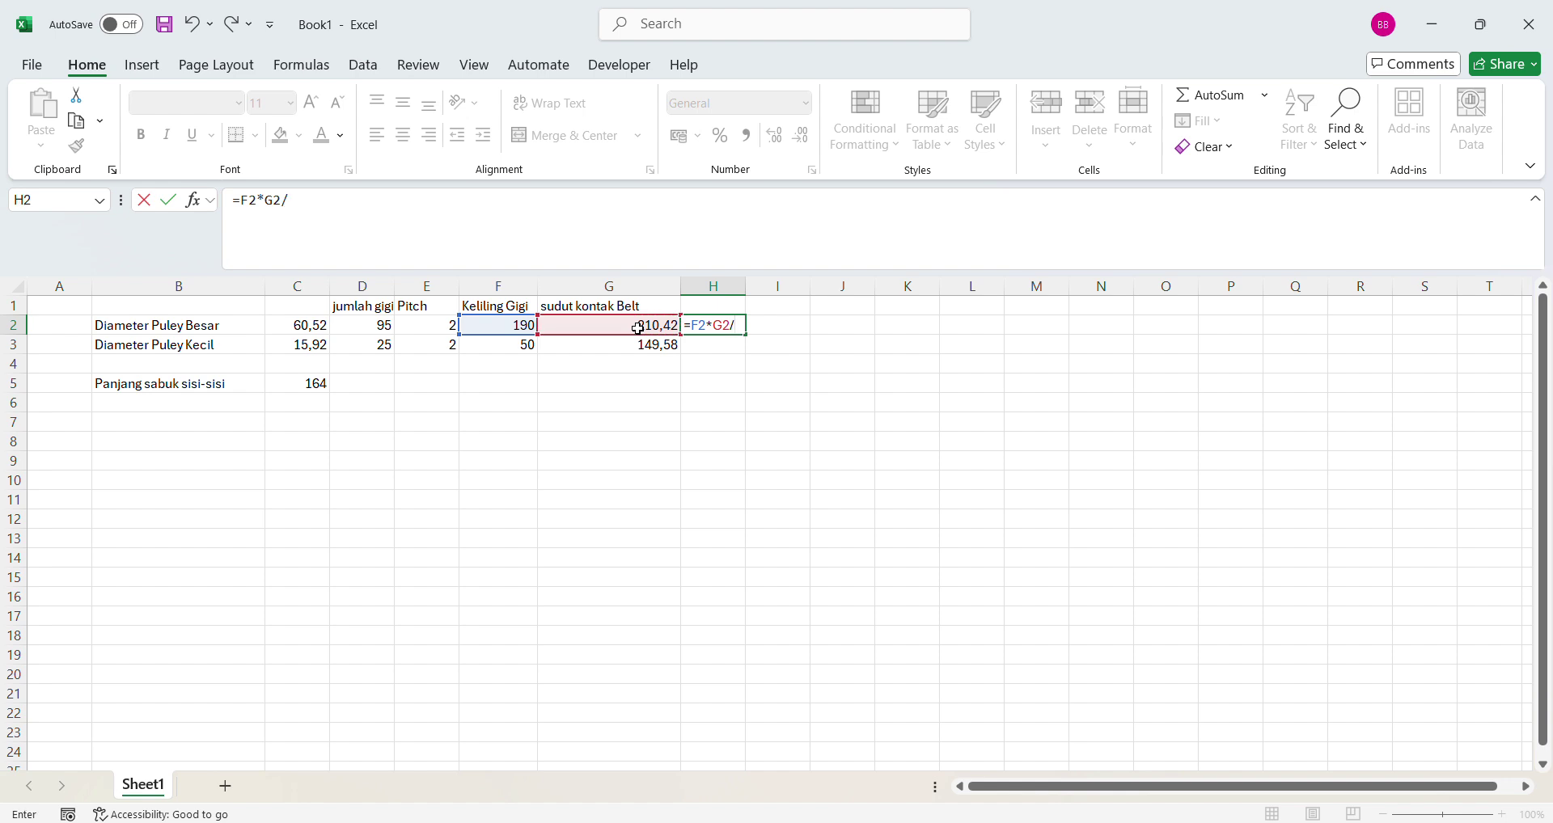
type("/360")
key("Return")
- Copy the contact length formula from H2 to H3 for the small pulley
left_click(724, 325)
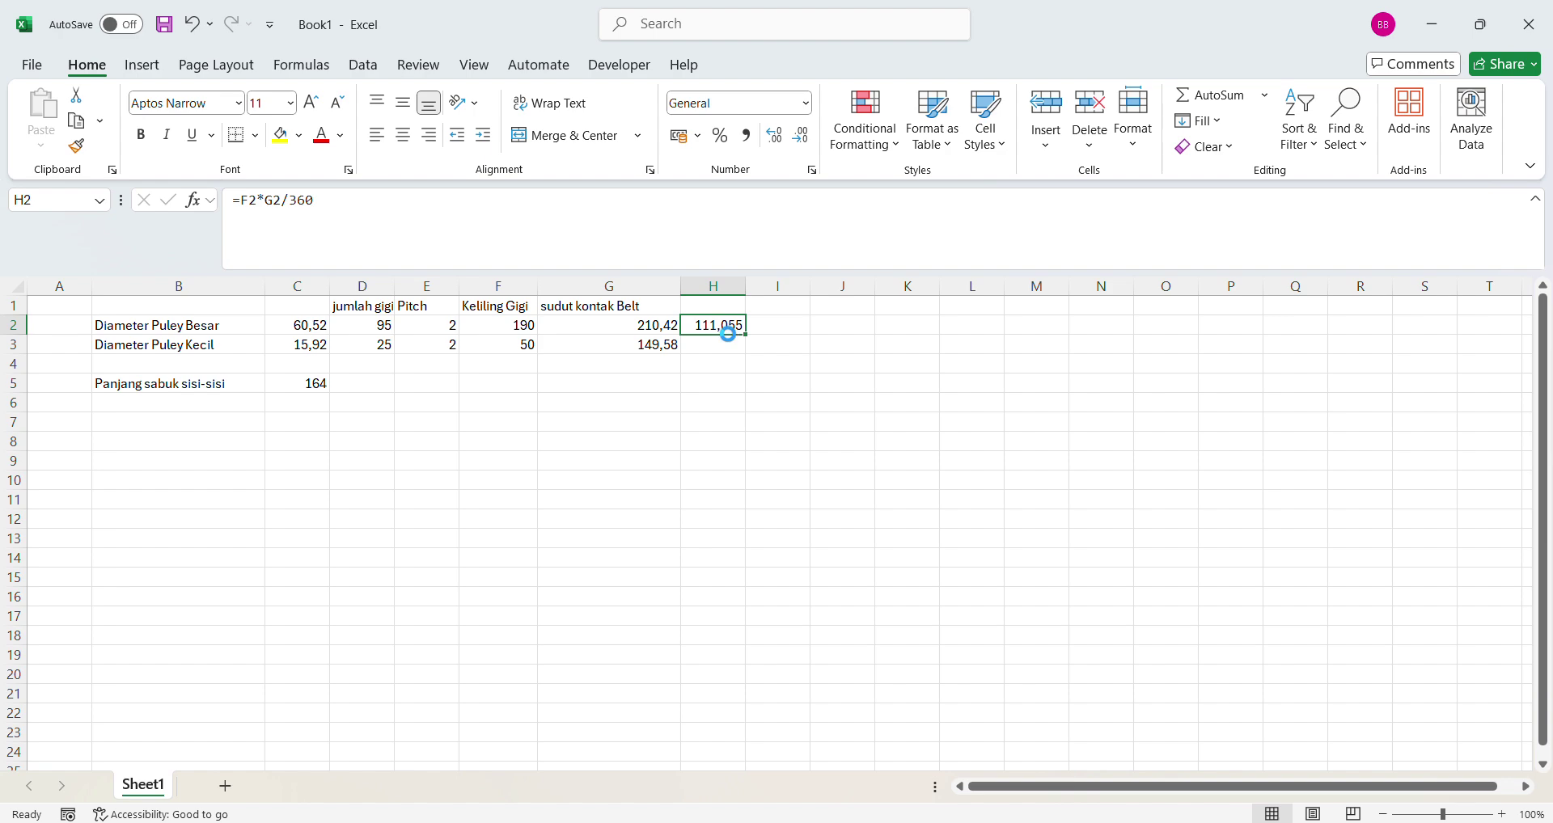
key("ctrl+c")
left_click(725, 345)
key("ctrl+v")
left_click(707, 360)
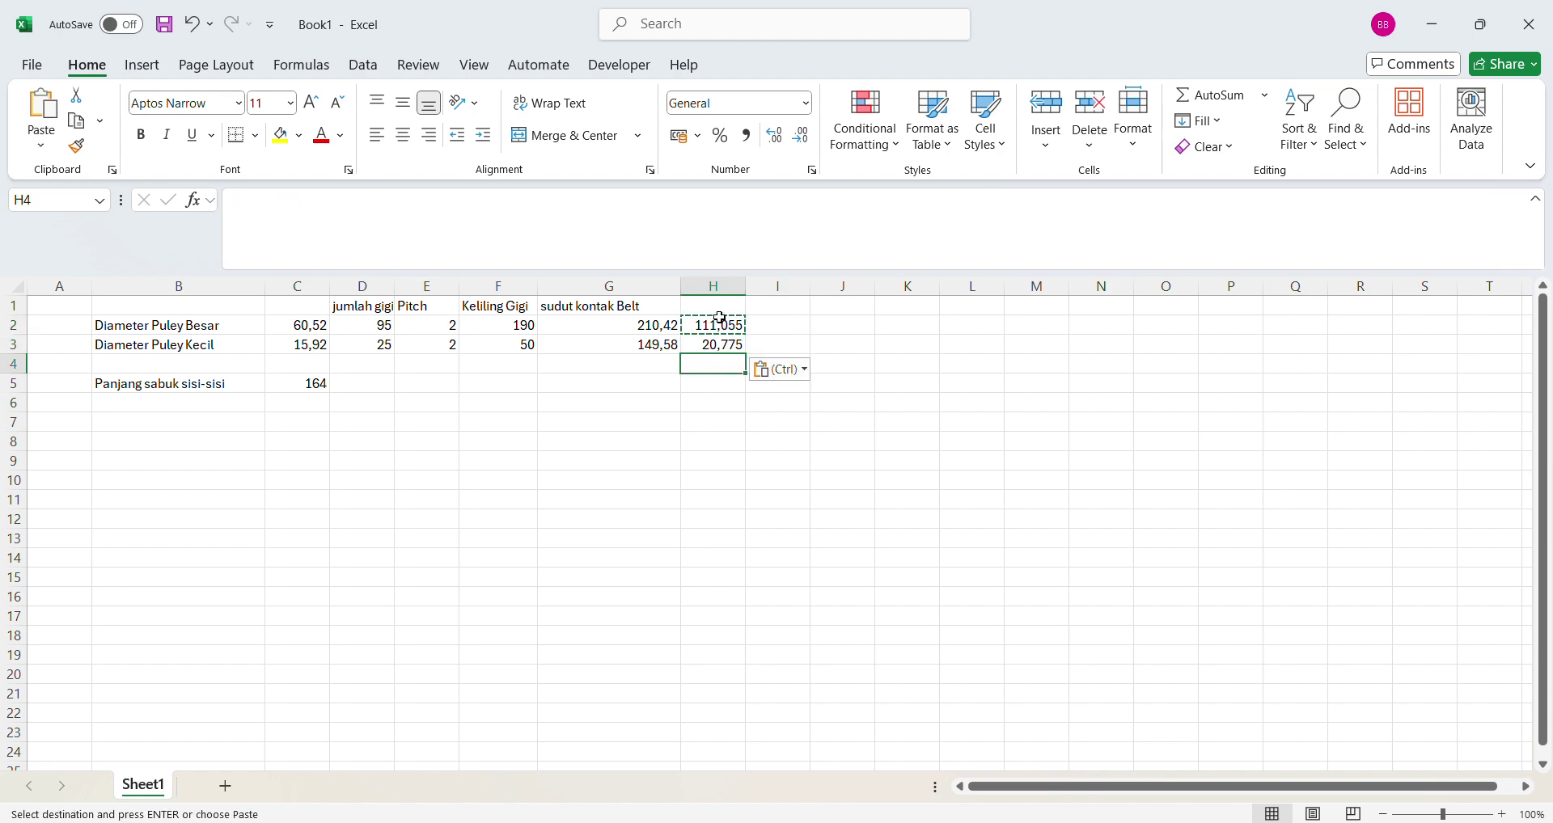
- Review the belt path in the FreeCAD sketch and label cell B6 of the Excel sheet "Keliling sabuk"
key("alt+Tab")
middle_click_drag(700, 316, 854, 295)
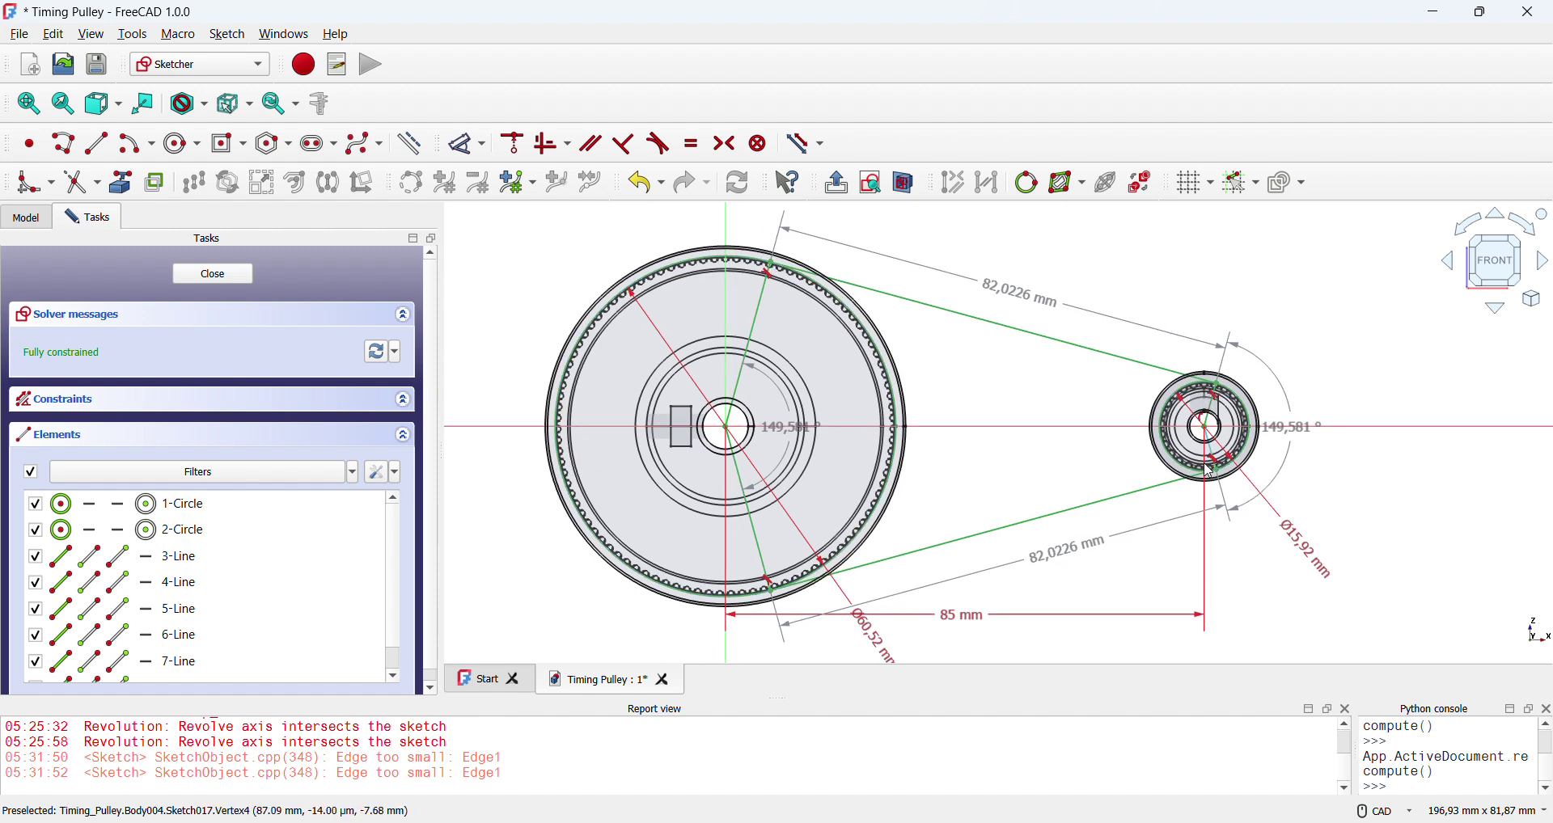
key("alt+Tab")
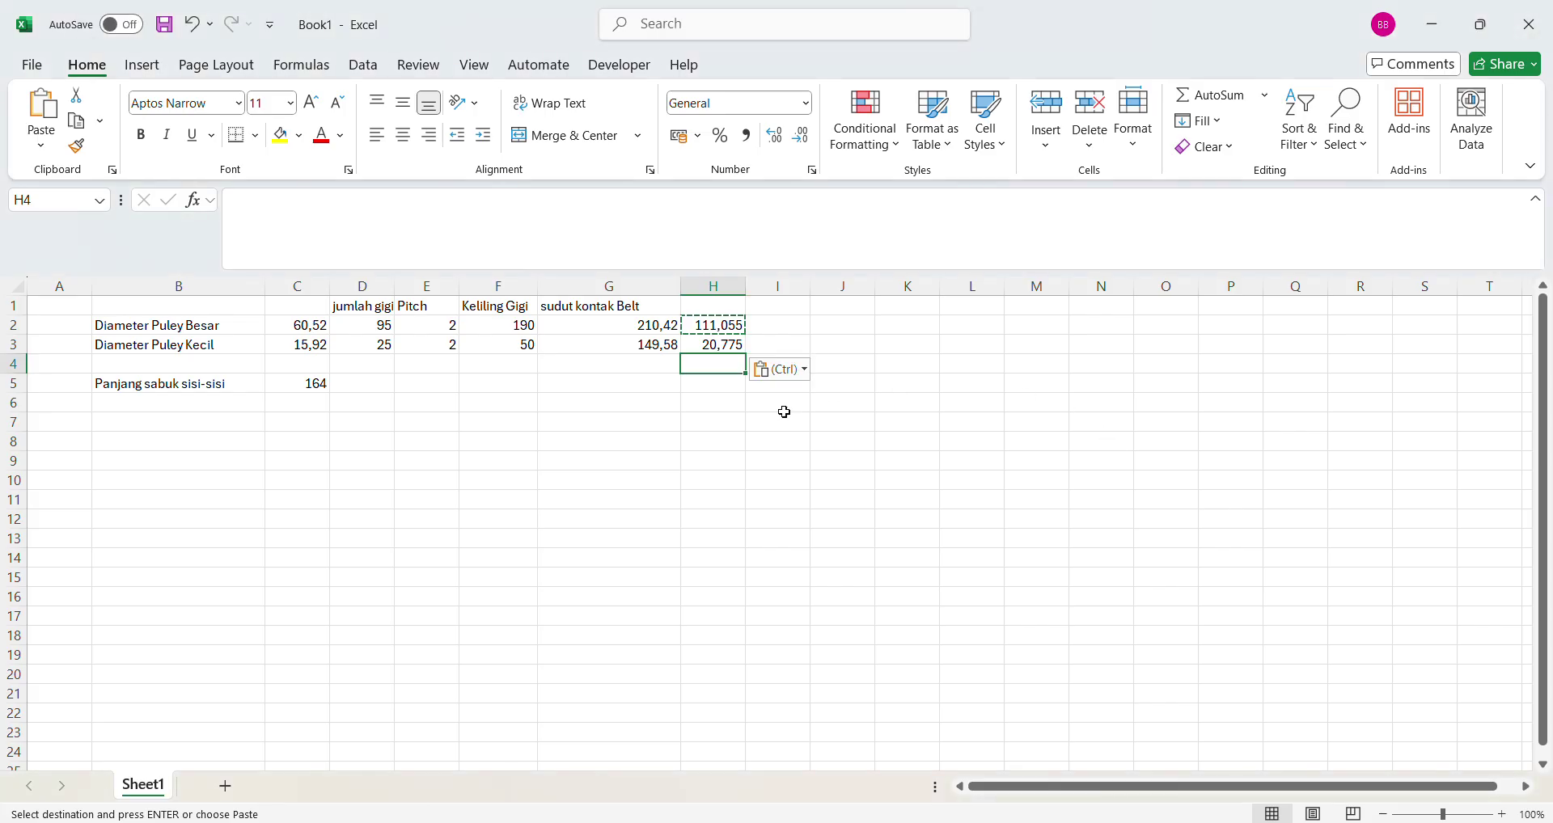
left_click(156, 406)
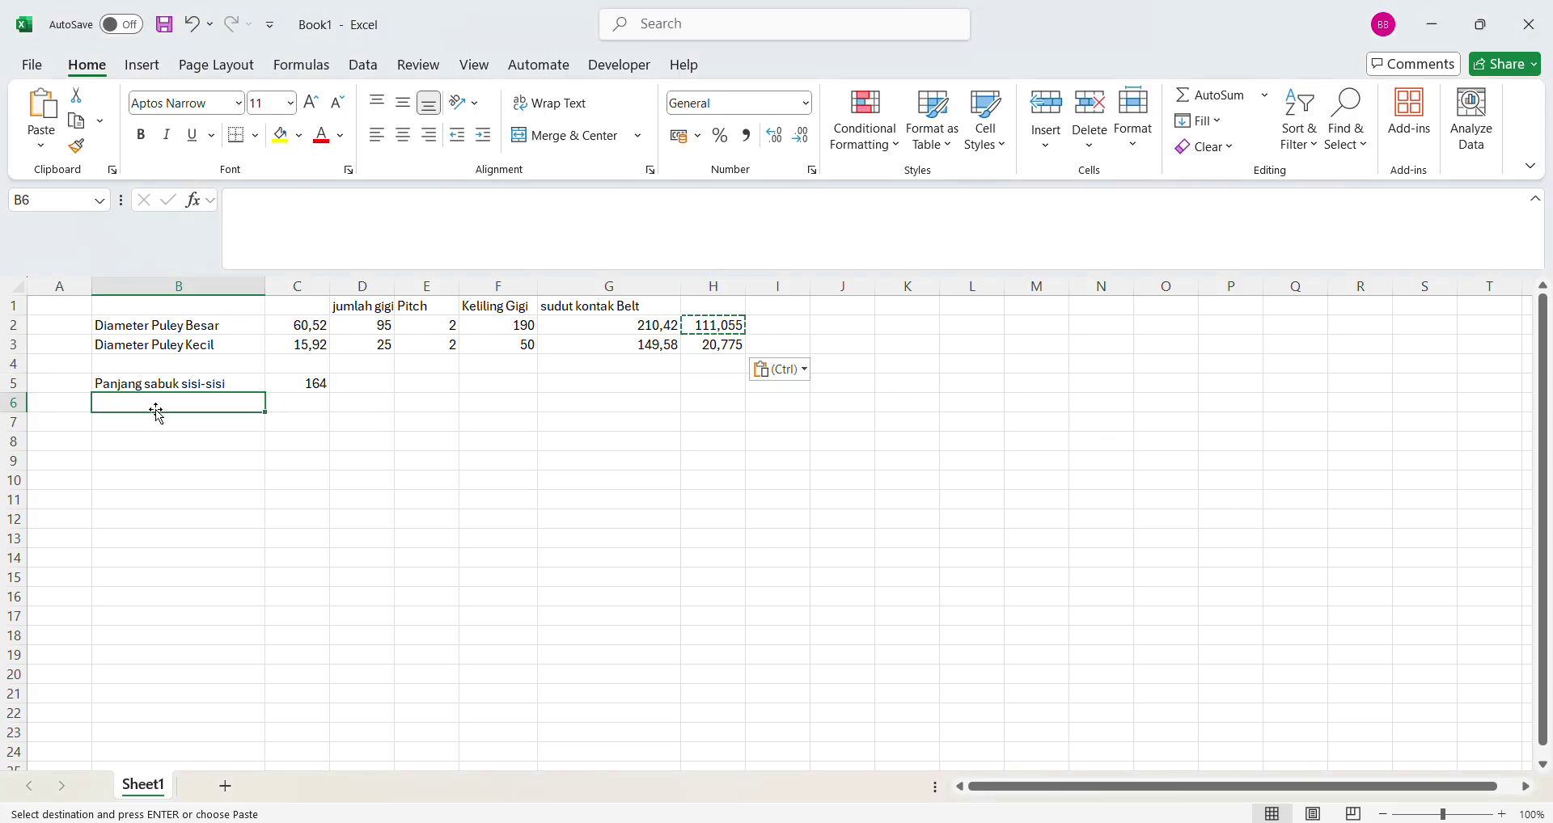
type("Keliling sa")
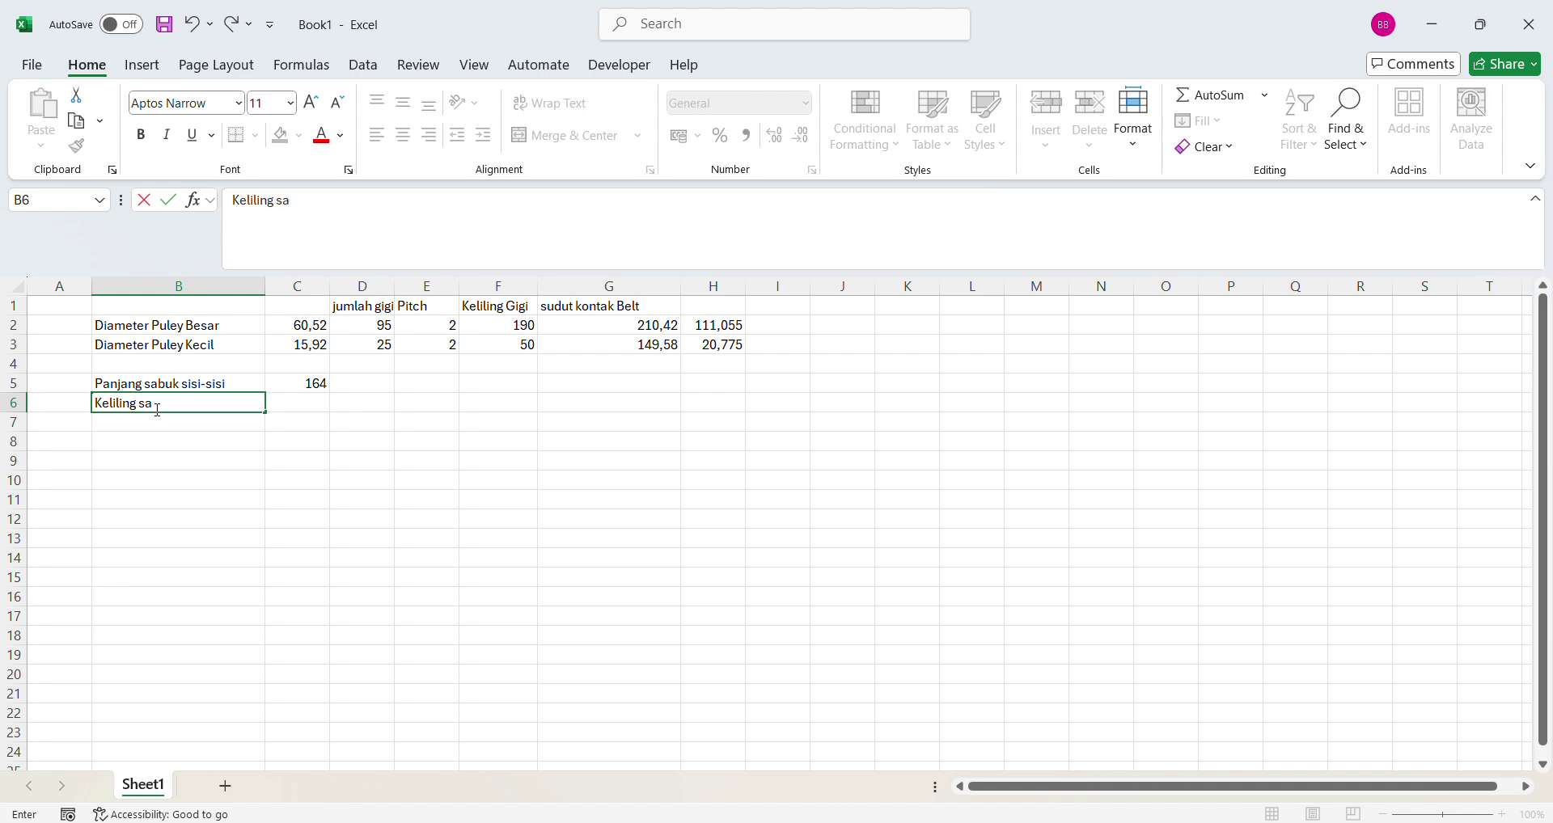
type("buk")
key("Tab")
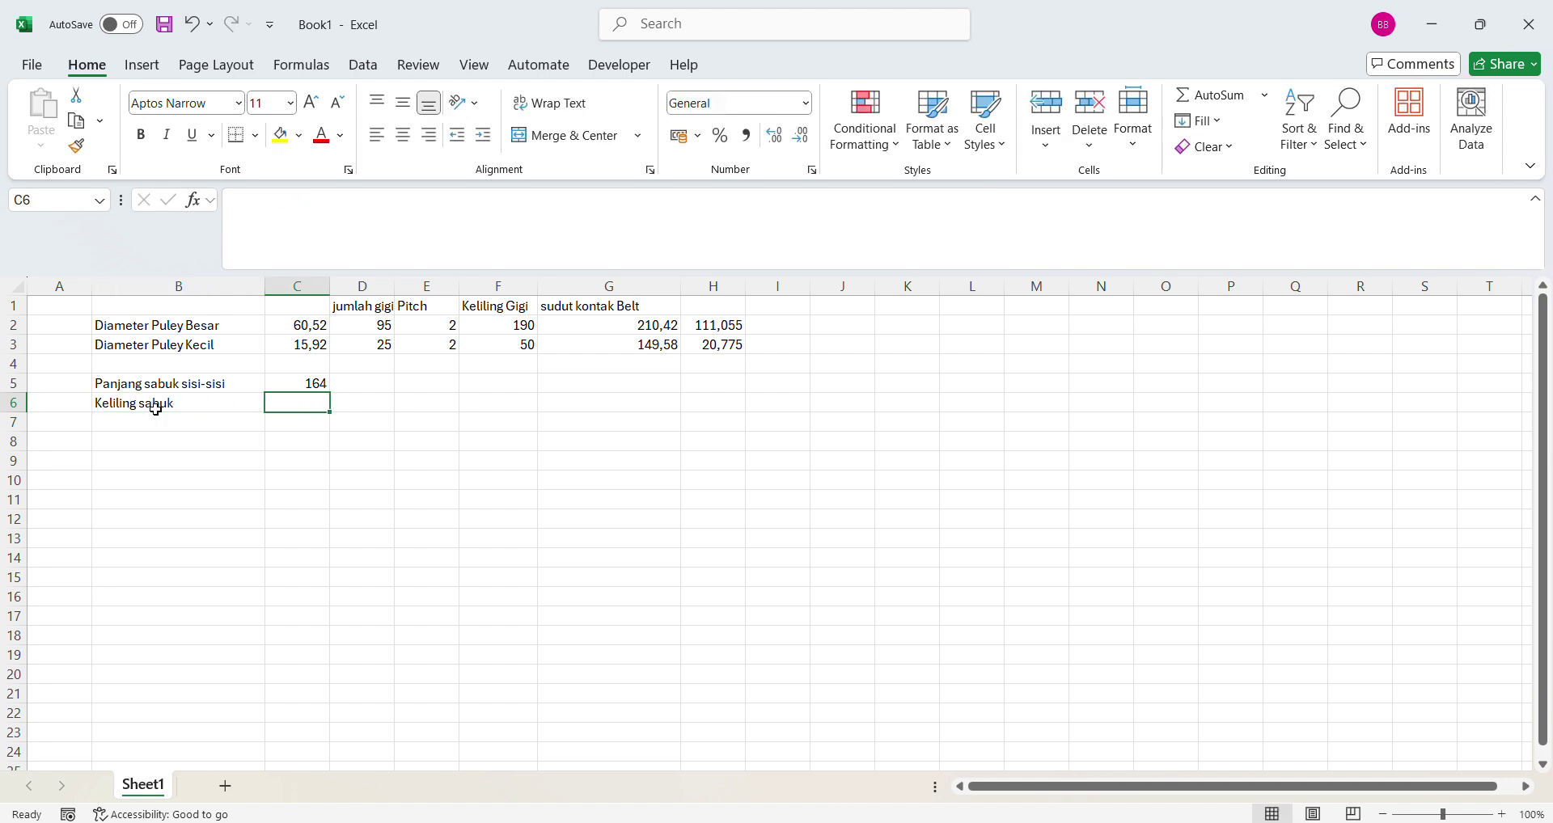
- Calculate the total belt circumference in C6 with the formula =C5+H2+H3
type("=")
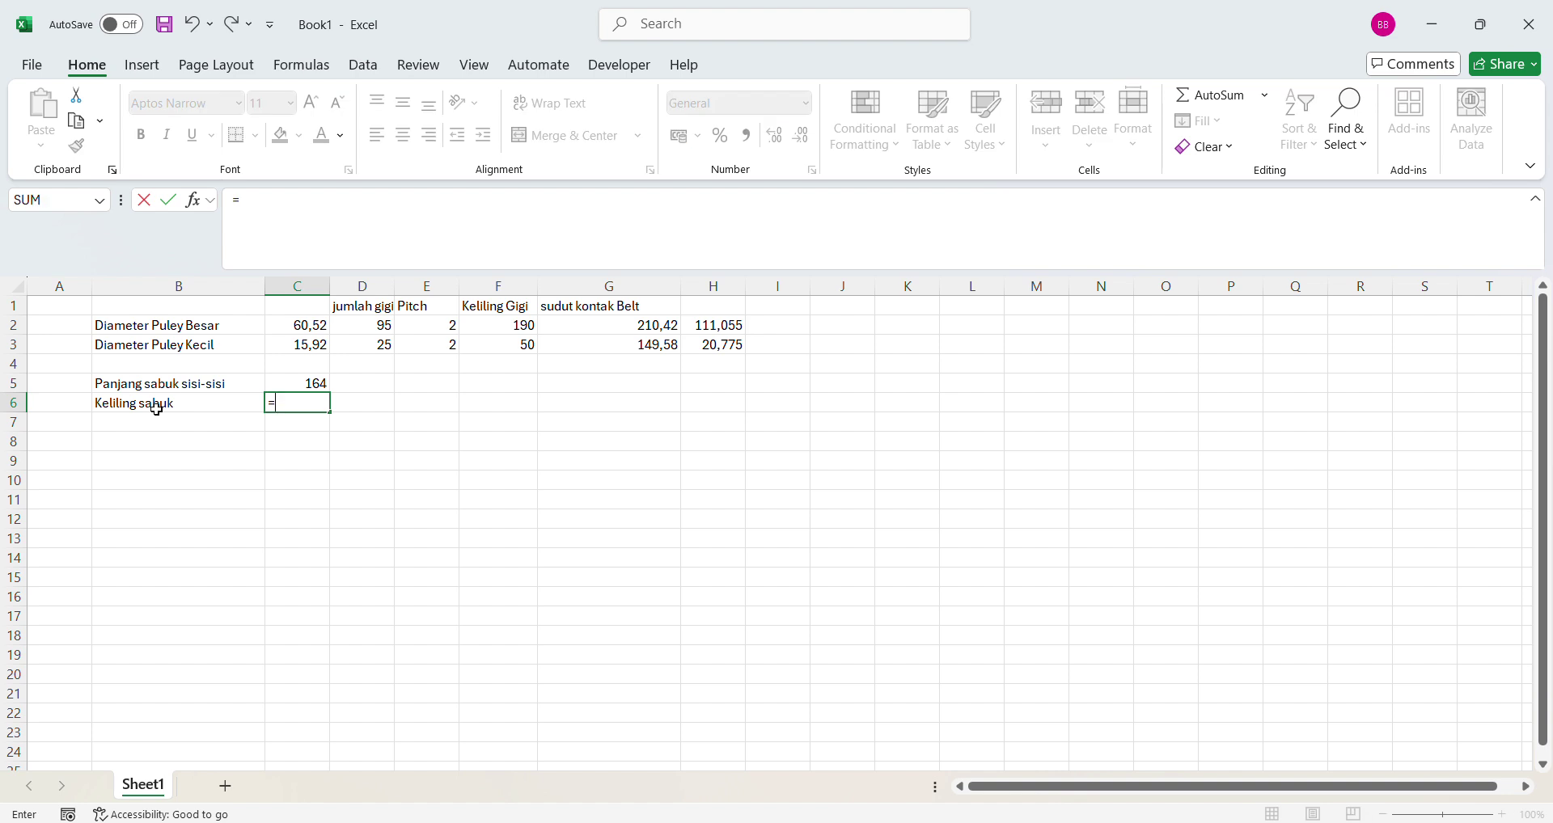
left_click(319, 385)
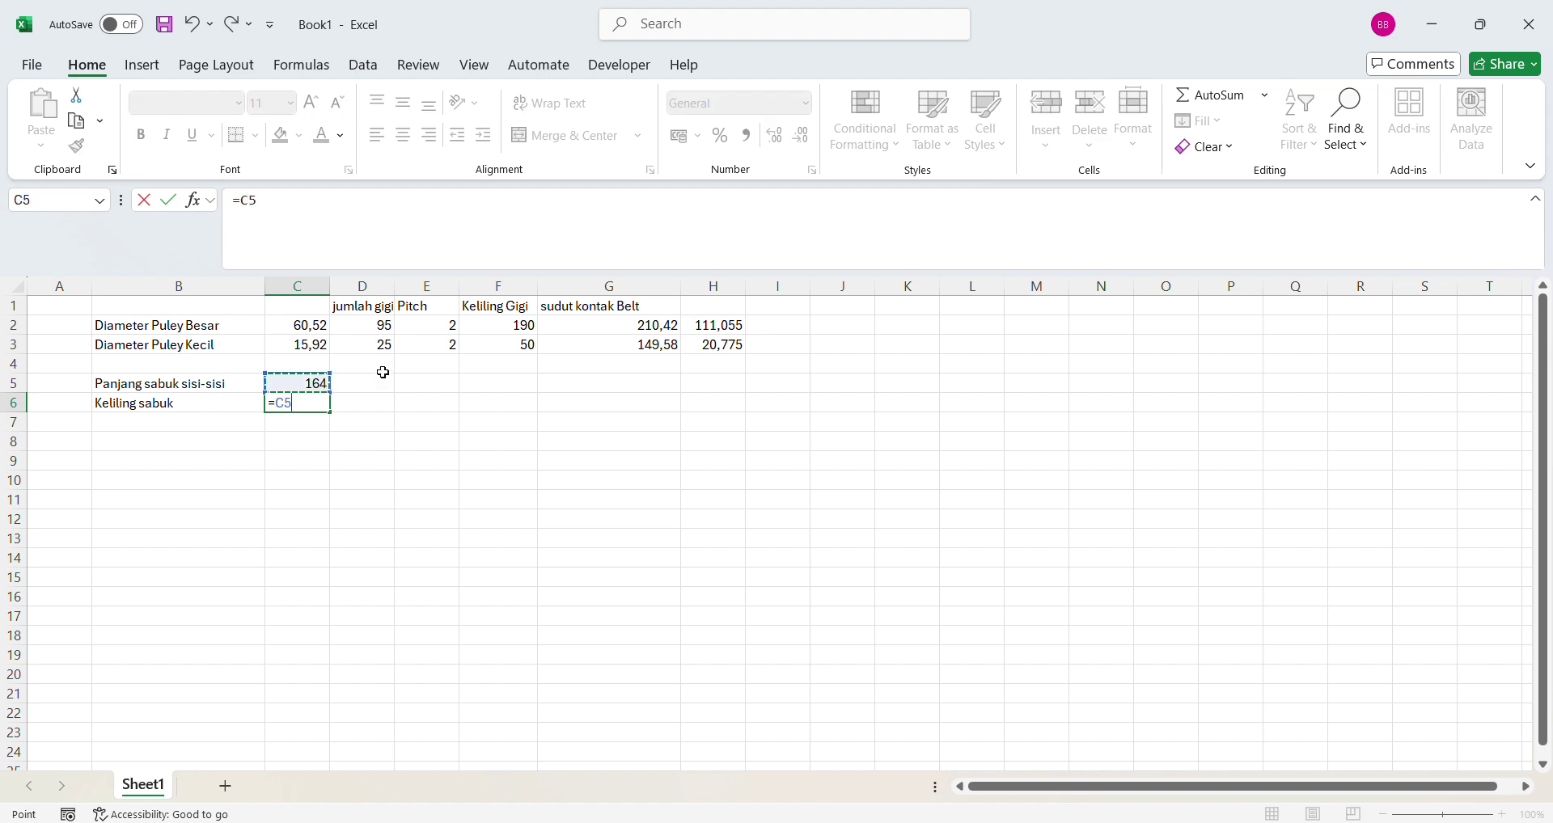
type("+")
left_click(712, 327)
type("+")
left_click(717, 344)
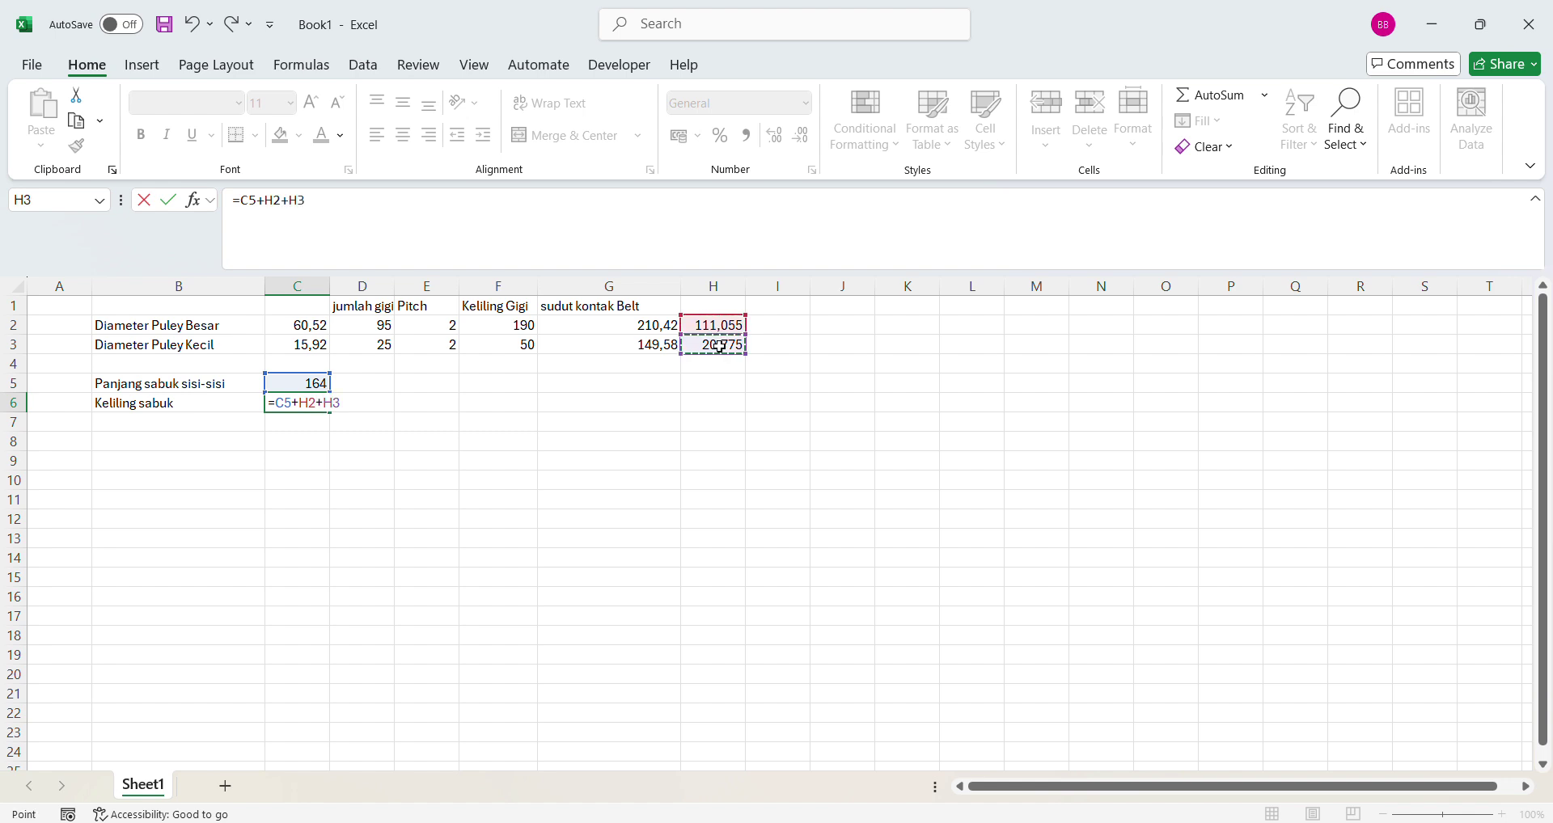
key("Return")
left_click(518, 503)
left_click(303, 404)
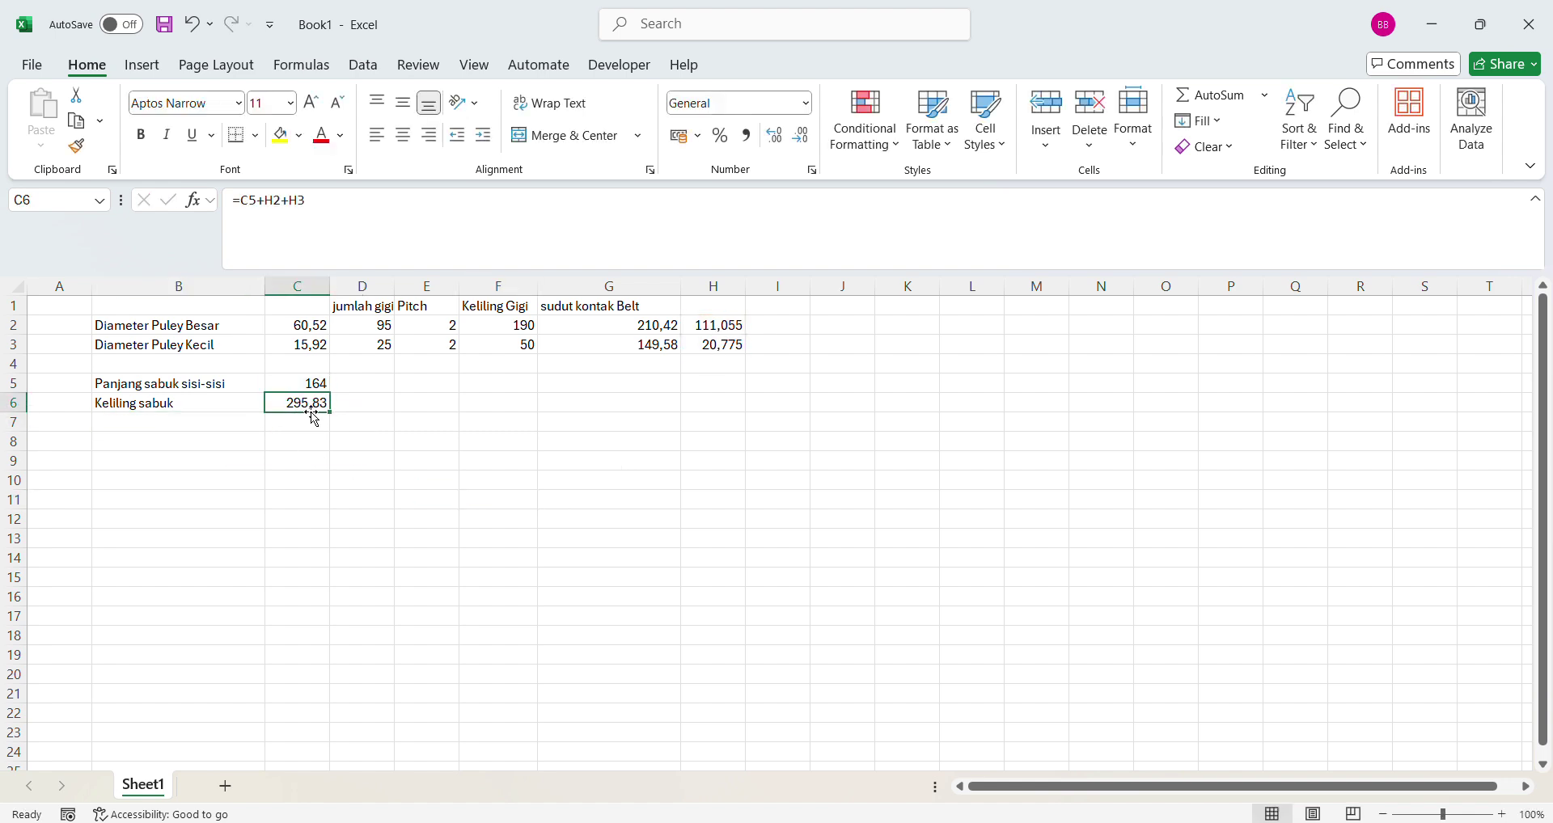
- Label cell B7 "Jumlah tooth" and calculate the belt's number of teeth in C7 with the formula =C6/E2
left_click(138, 423)
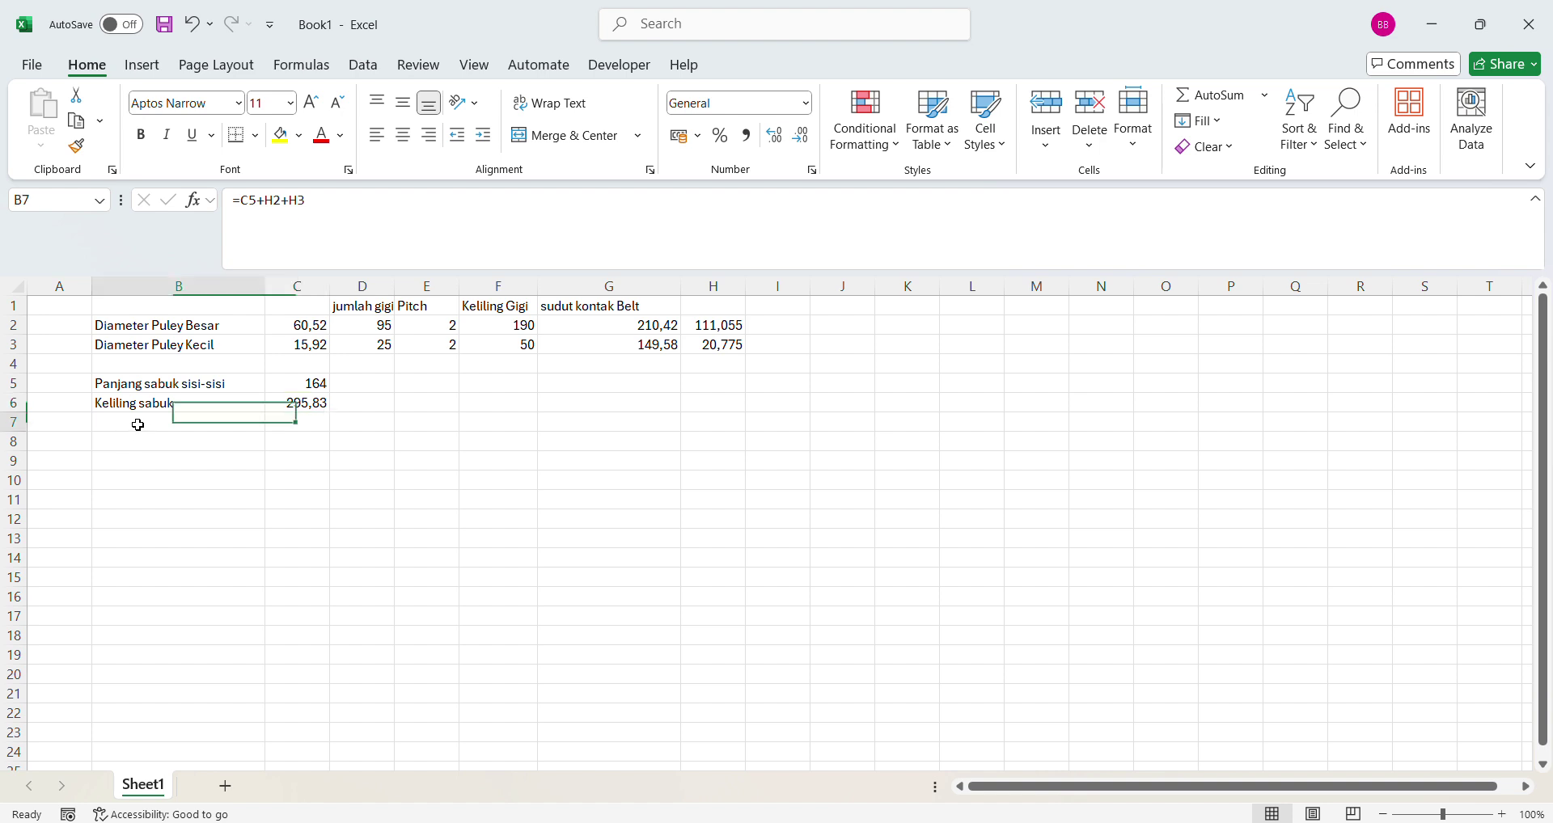
left_click(316, 404)
left_click(204, 426)
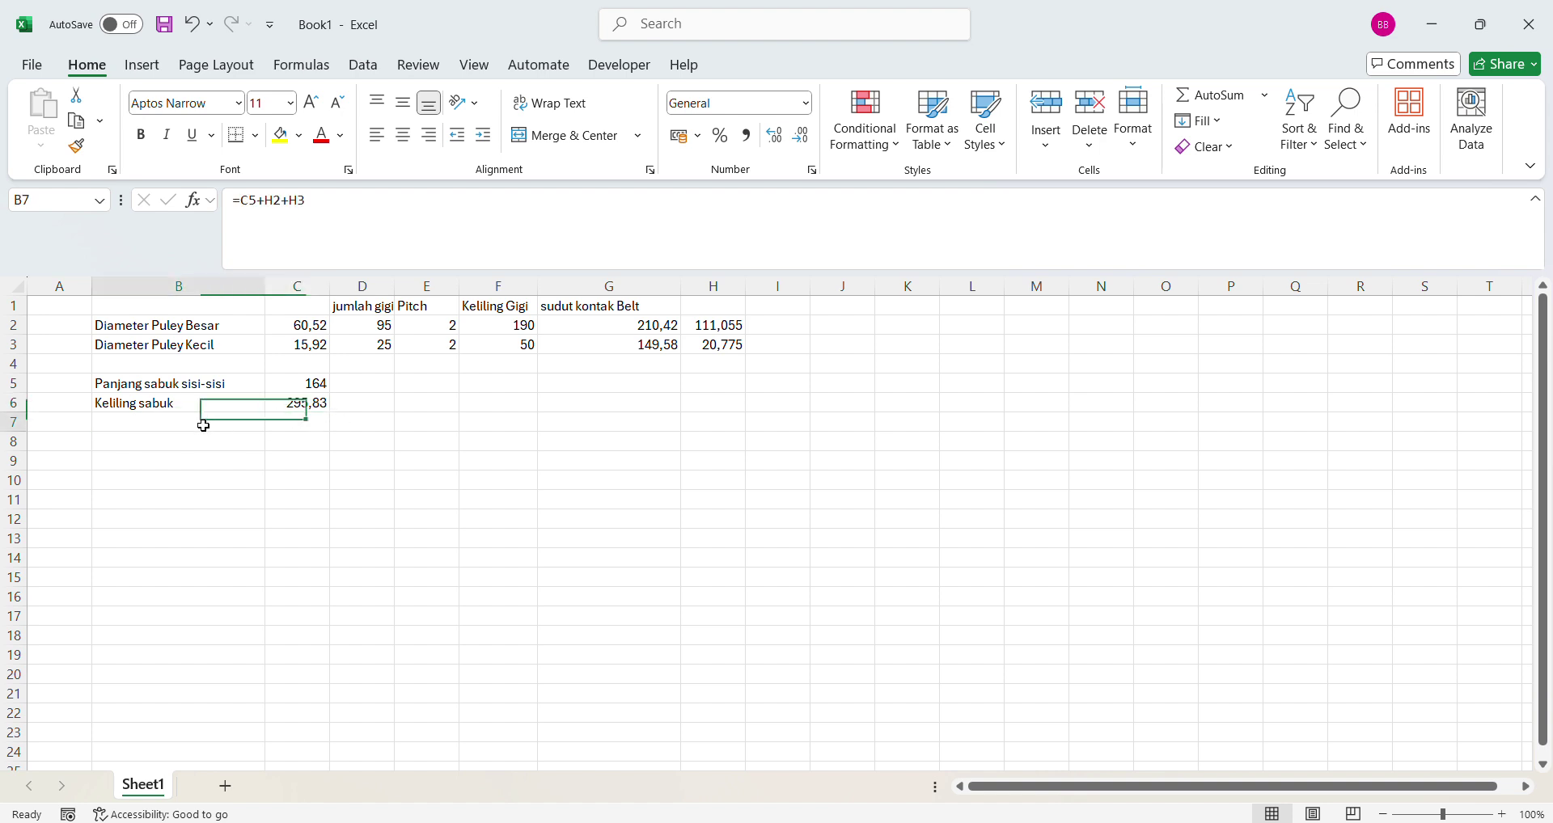
mouse_move(845, 822)
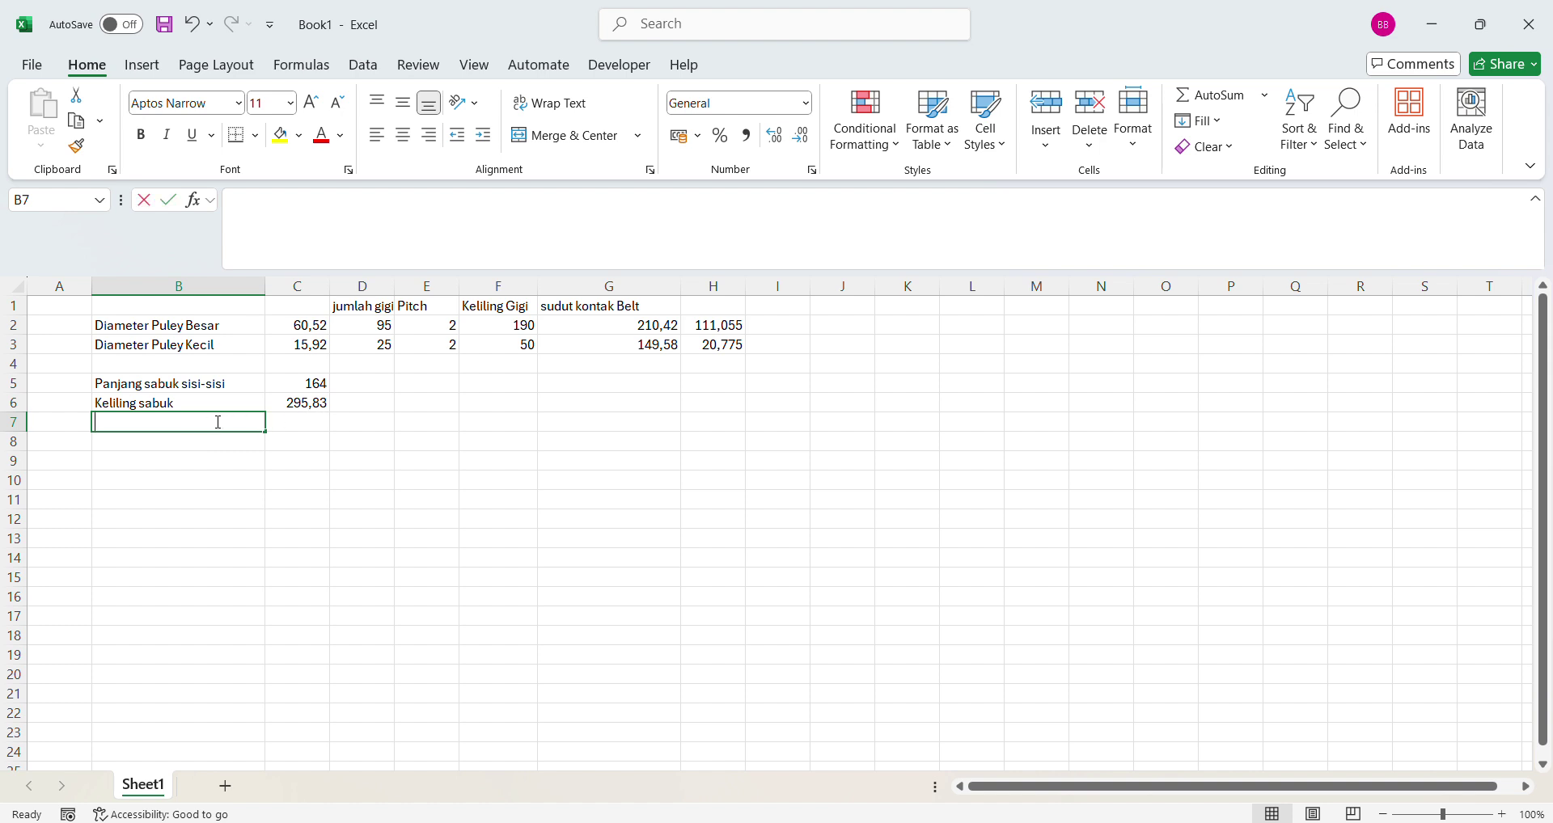
type("Jumlah tooth")
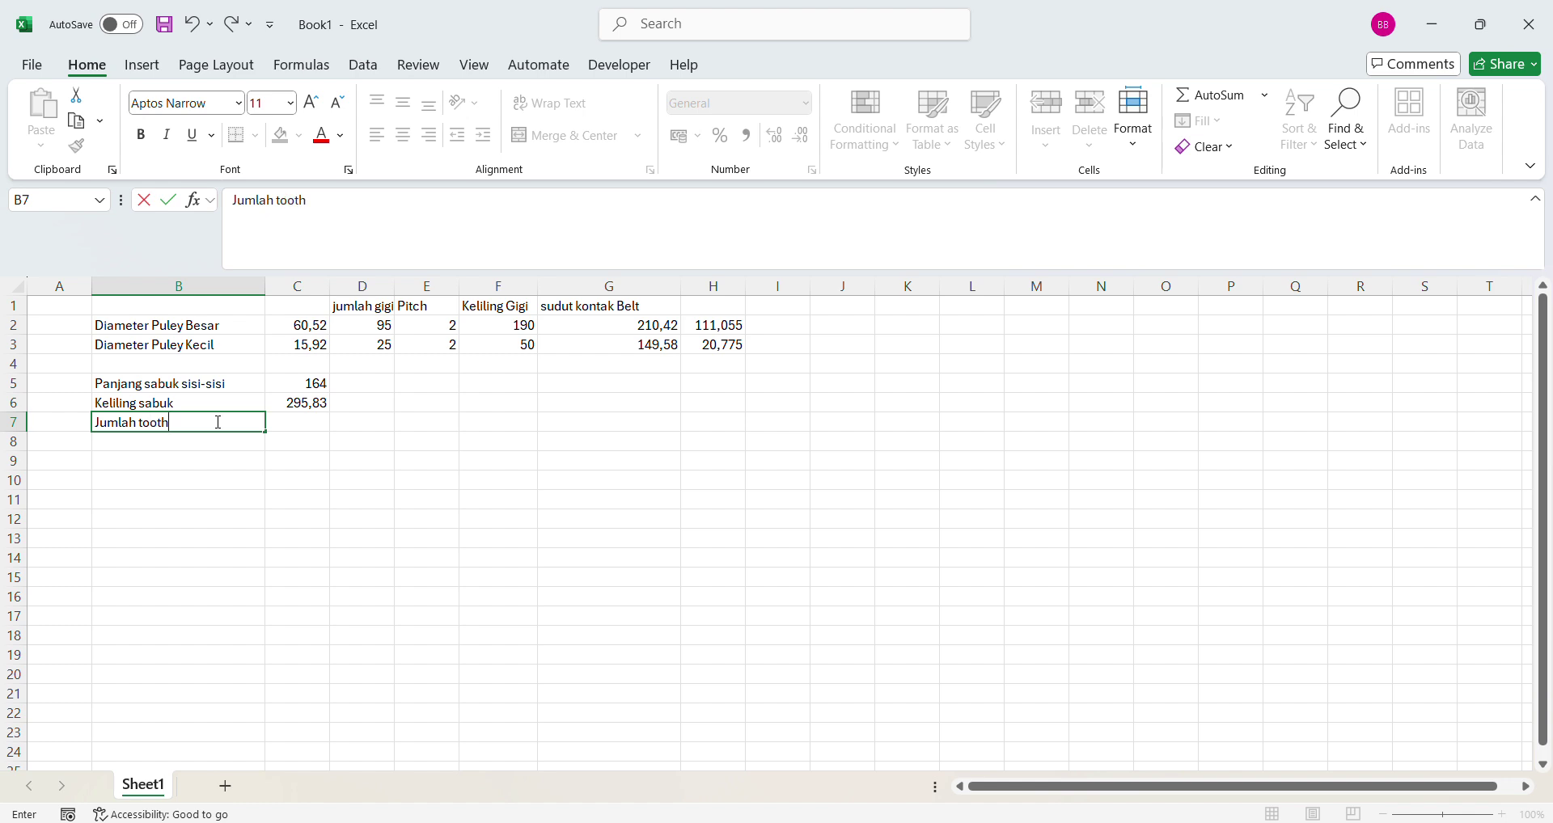
key("Tab")
type("=")
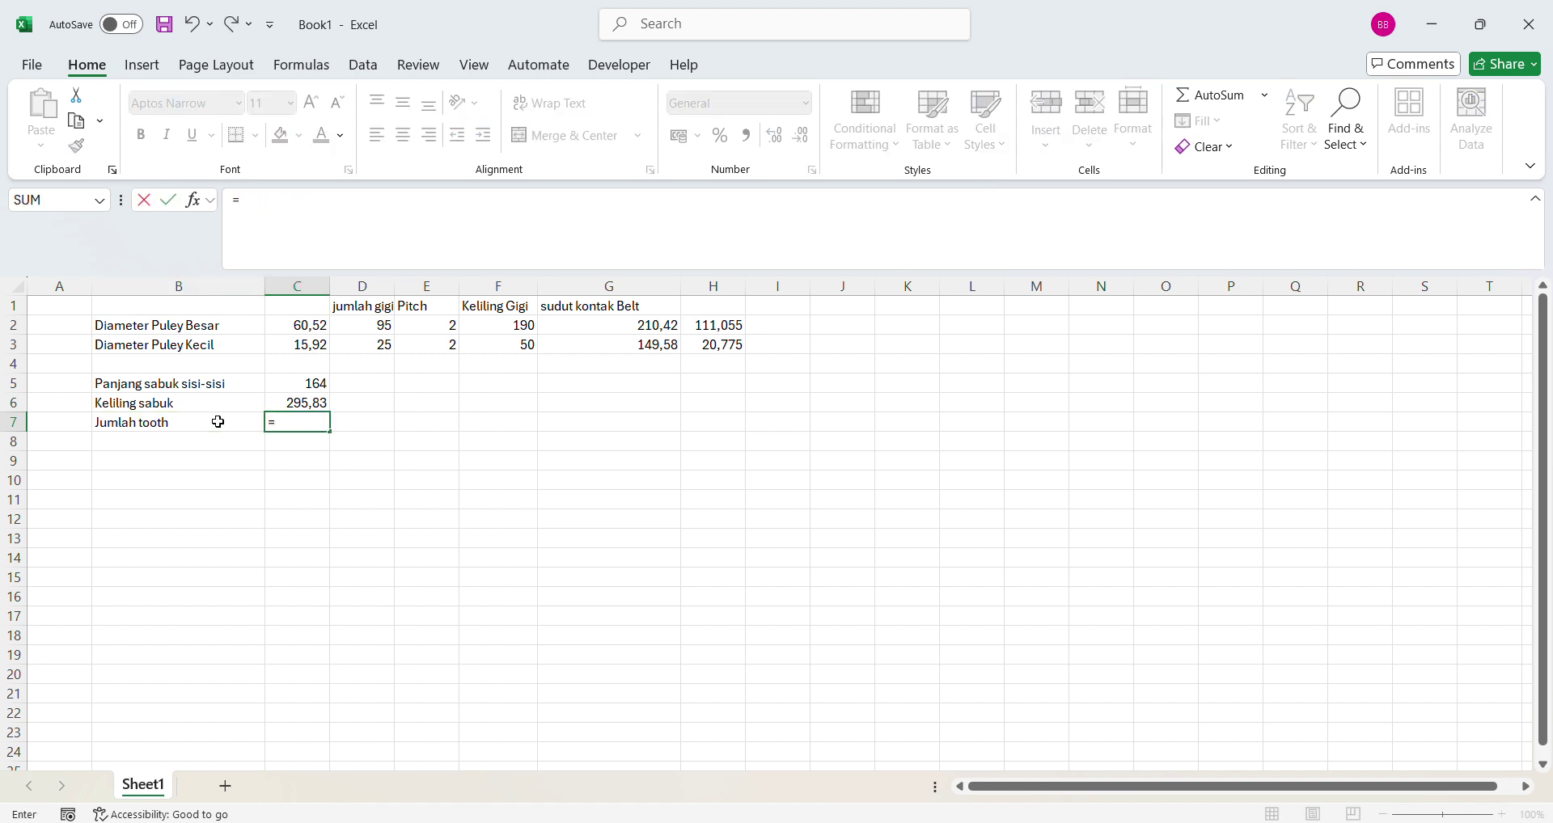
left_click(311, 401)
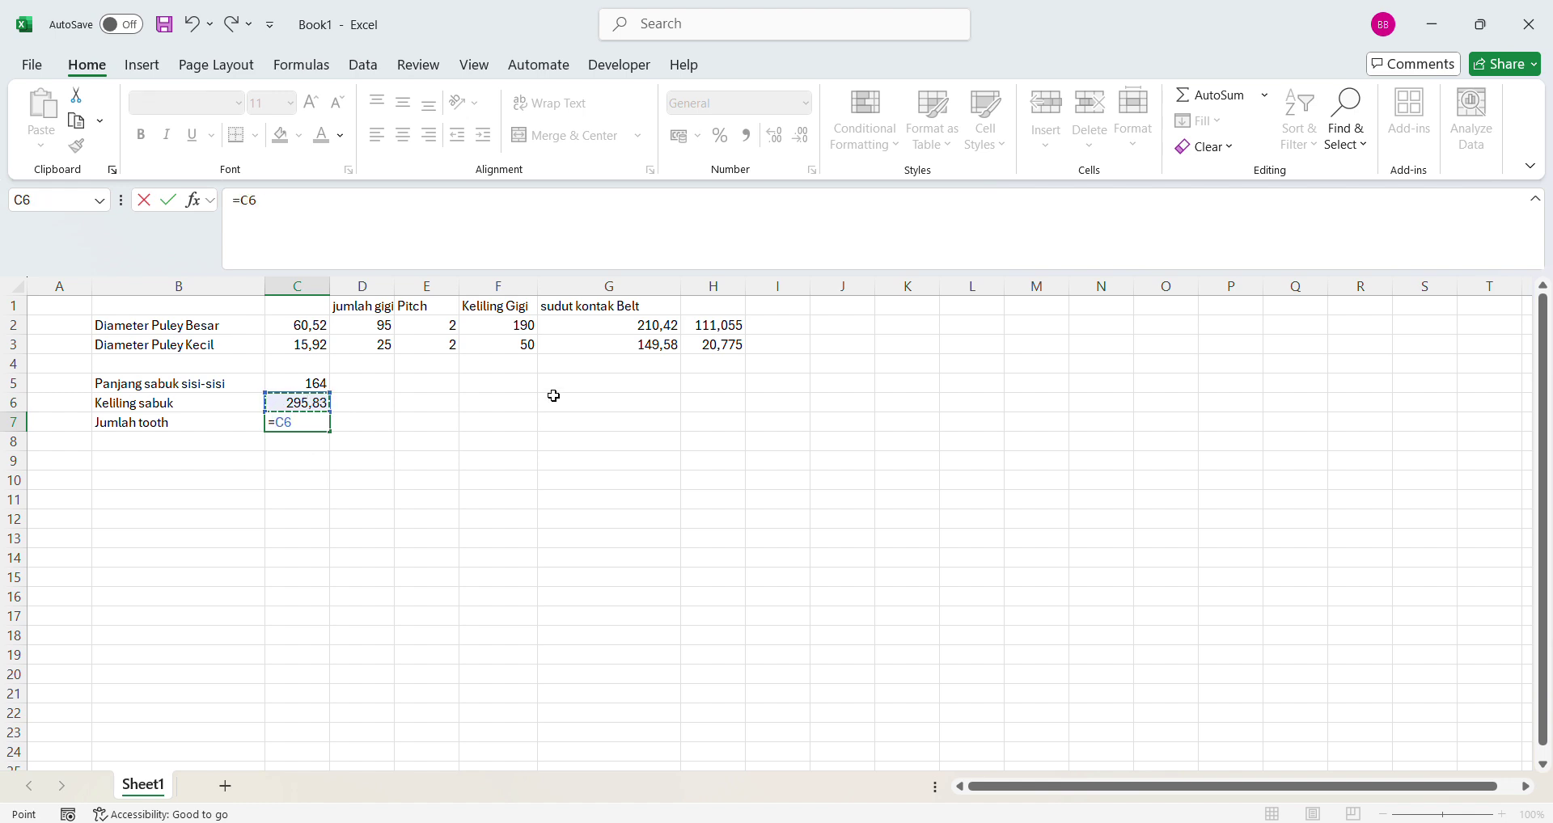
type("/")
left_click(425, 325)
key("Return")
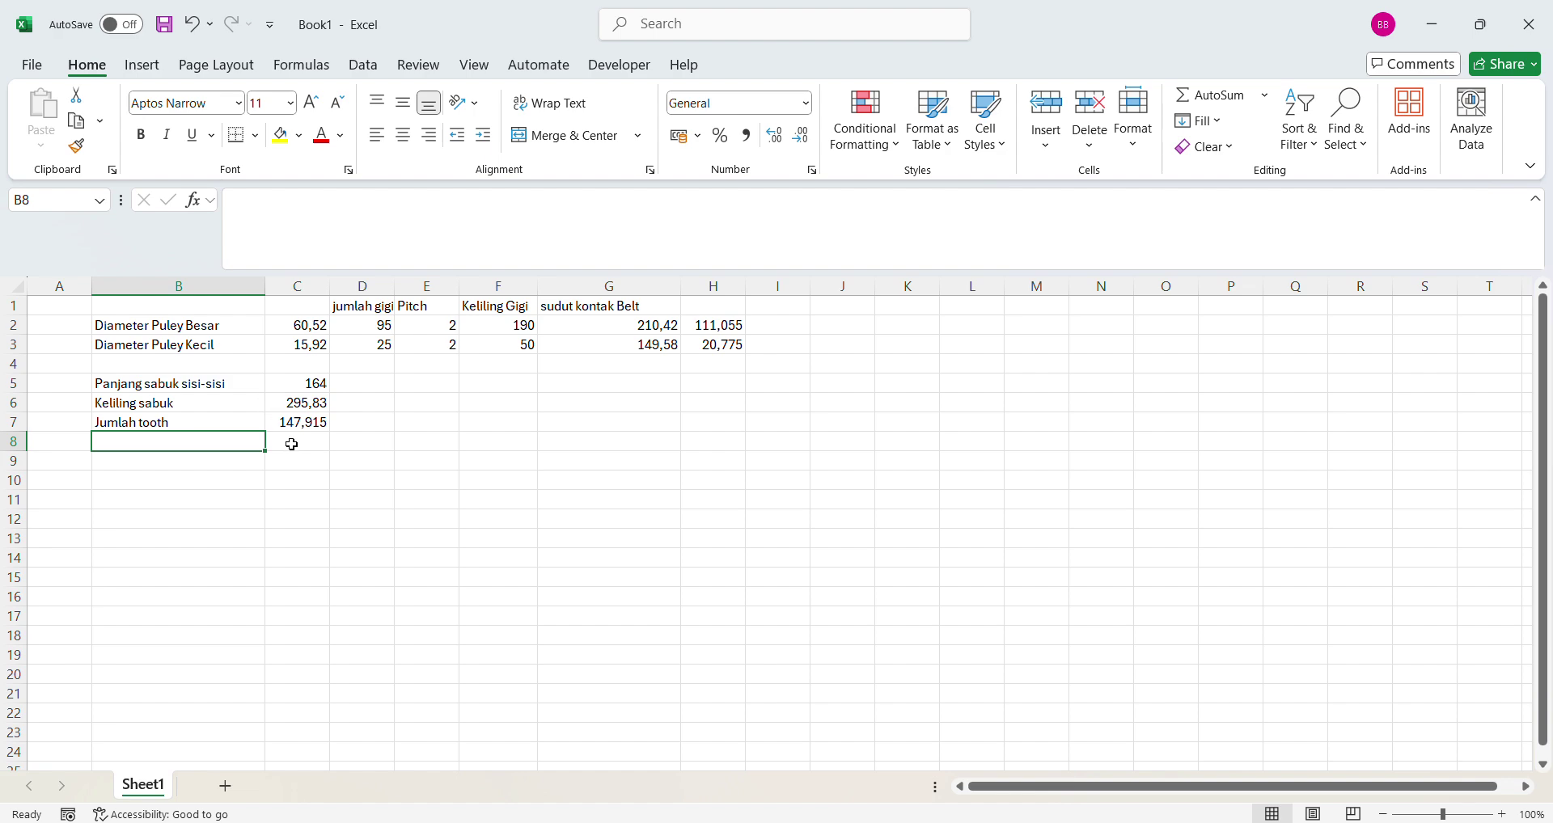
- Switch to Firefox and bring up the Google image search for GT2 timing belt dimensions
key("alt+Tab")
left_click(872, 821)
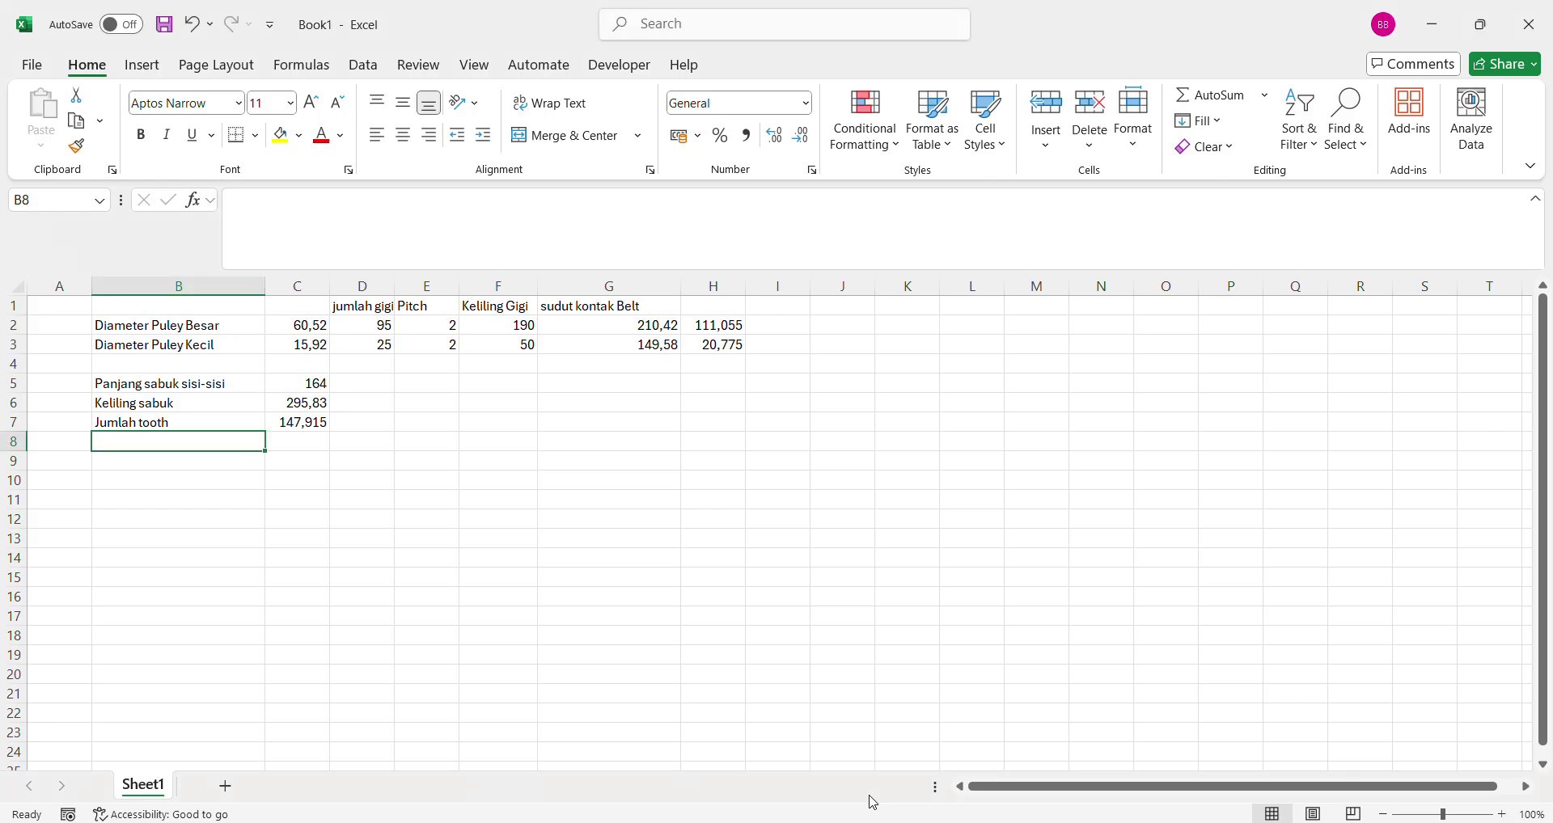
mouse_move(846, 820)
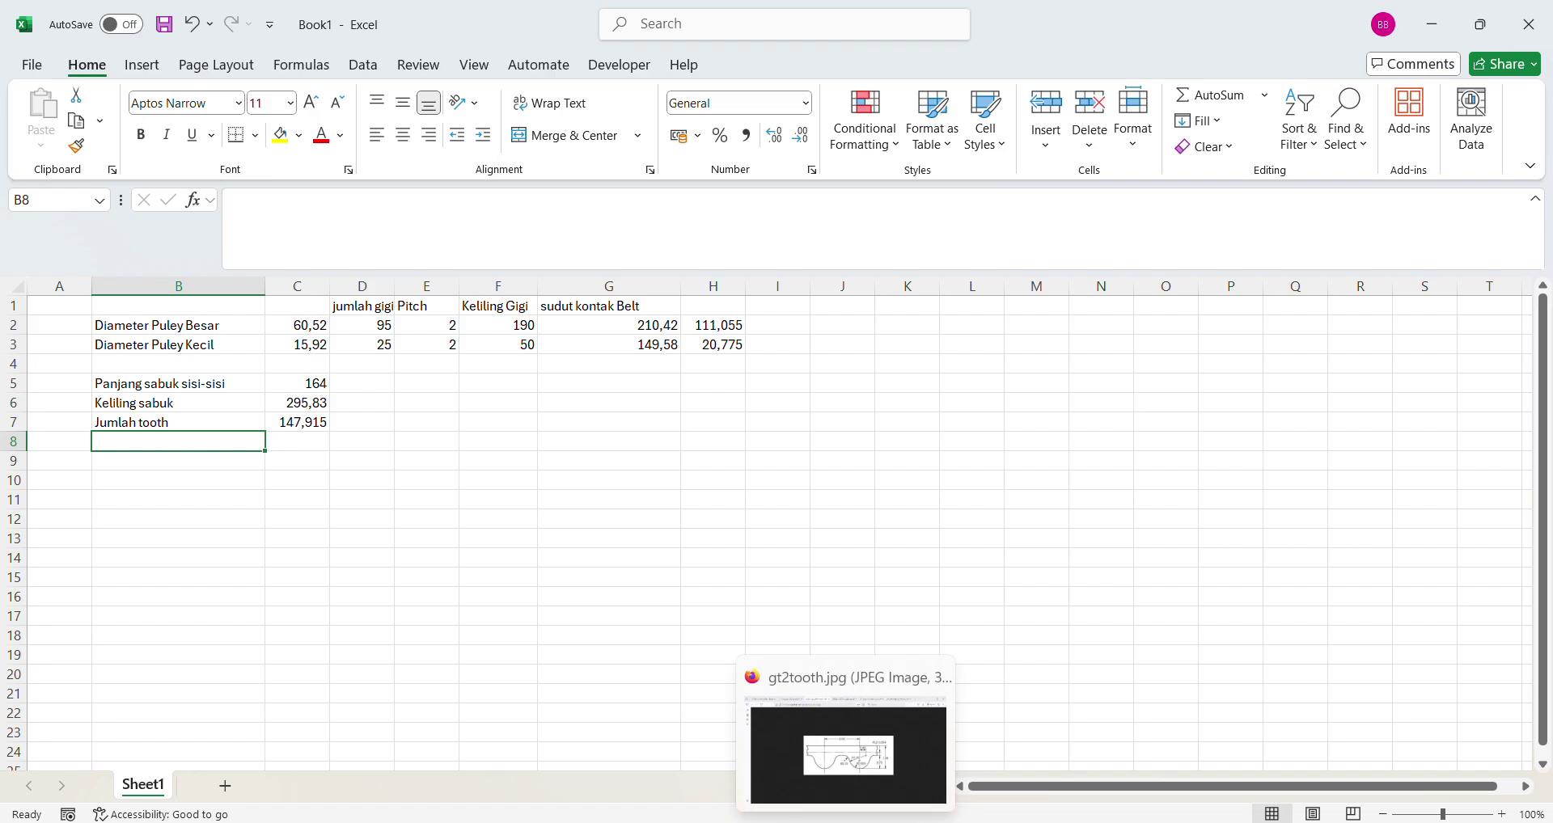
left_click(846, 752)
left_click(368, 21)
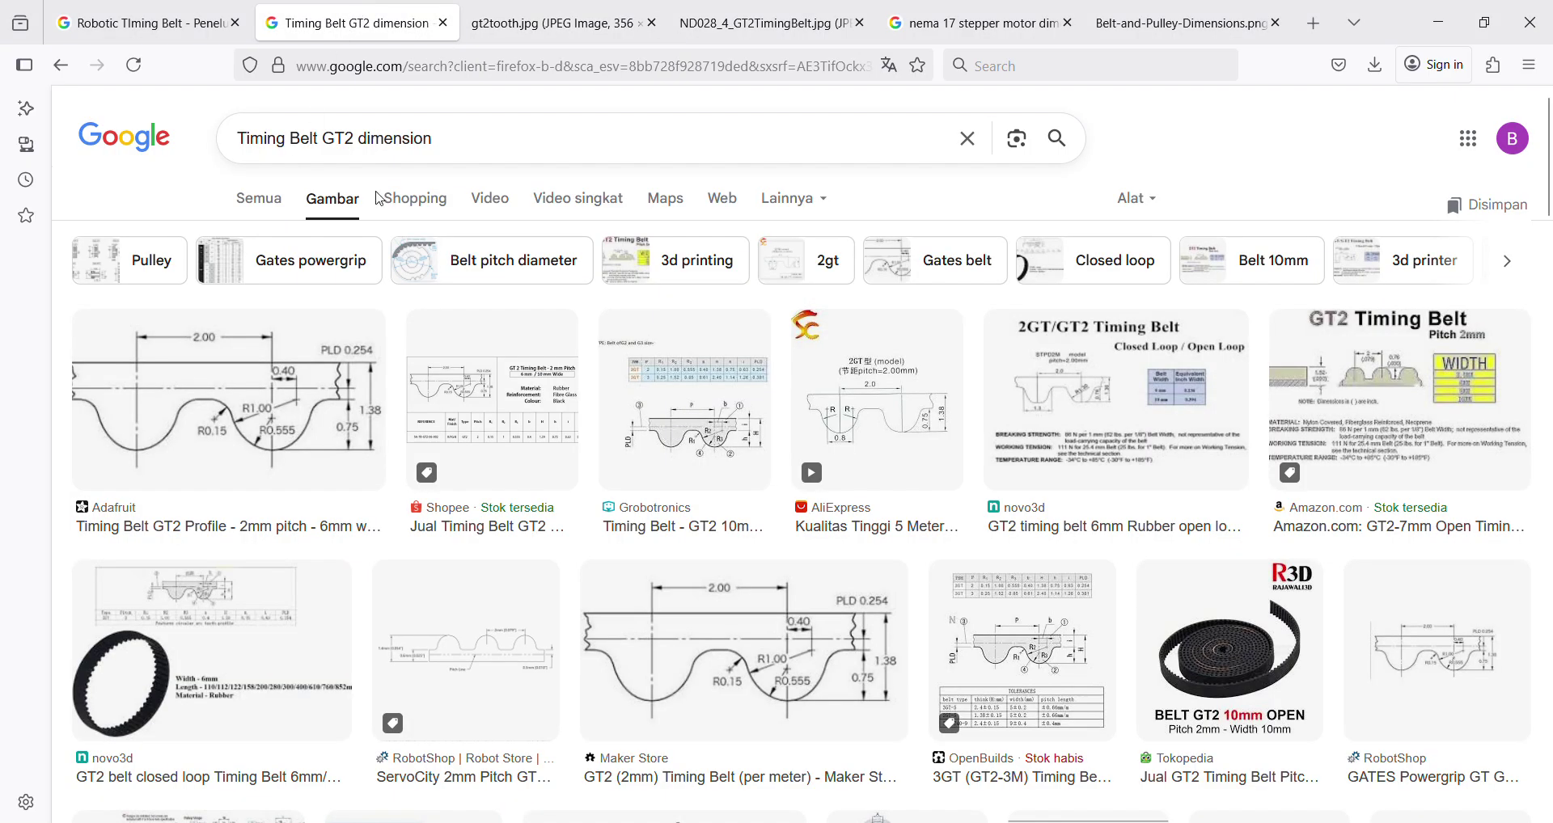
- Search Google for "timing belt gt2 150t"
triple_click(445, 134)
type("ti")
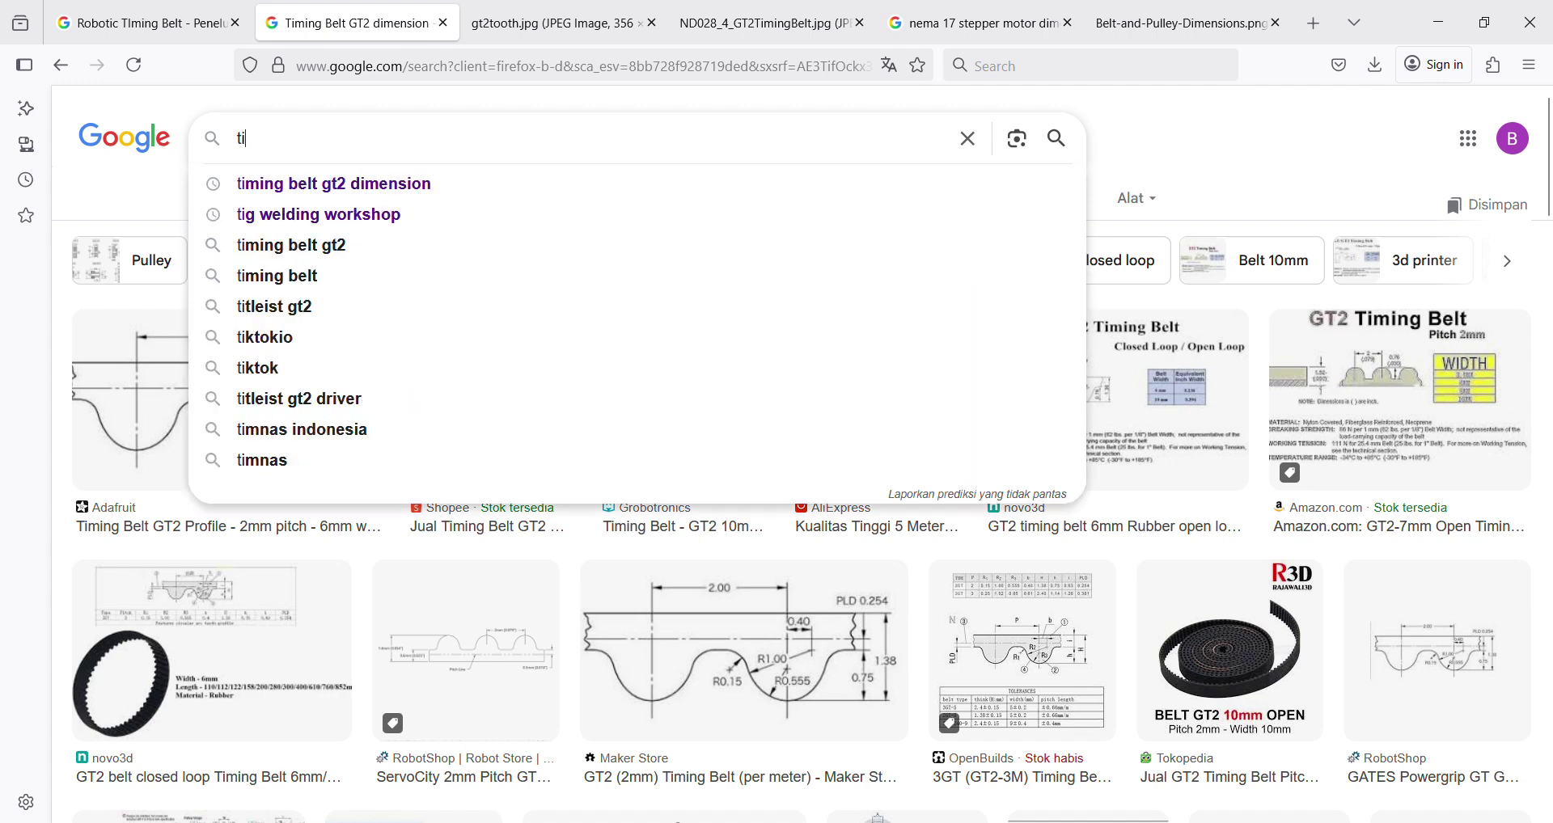
type("ming belt ")
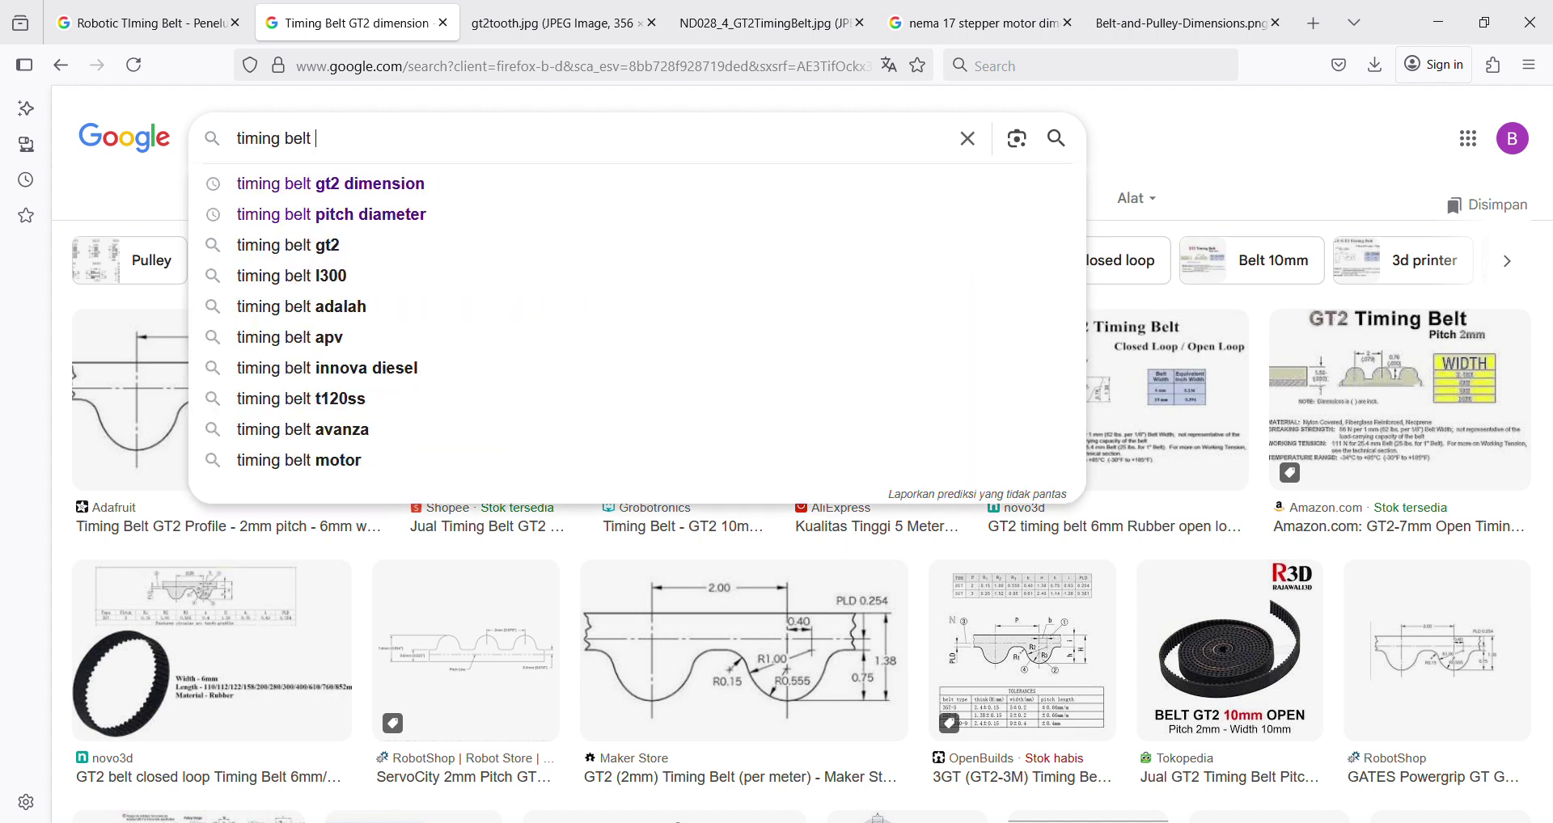
type("gt 1")
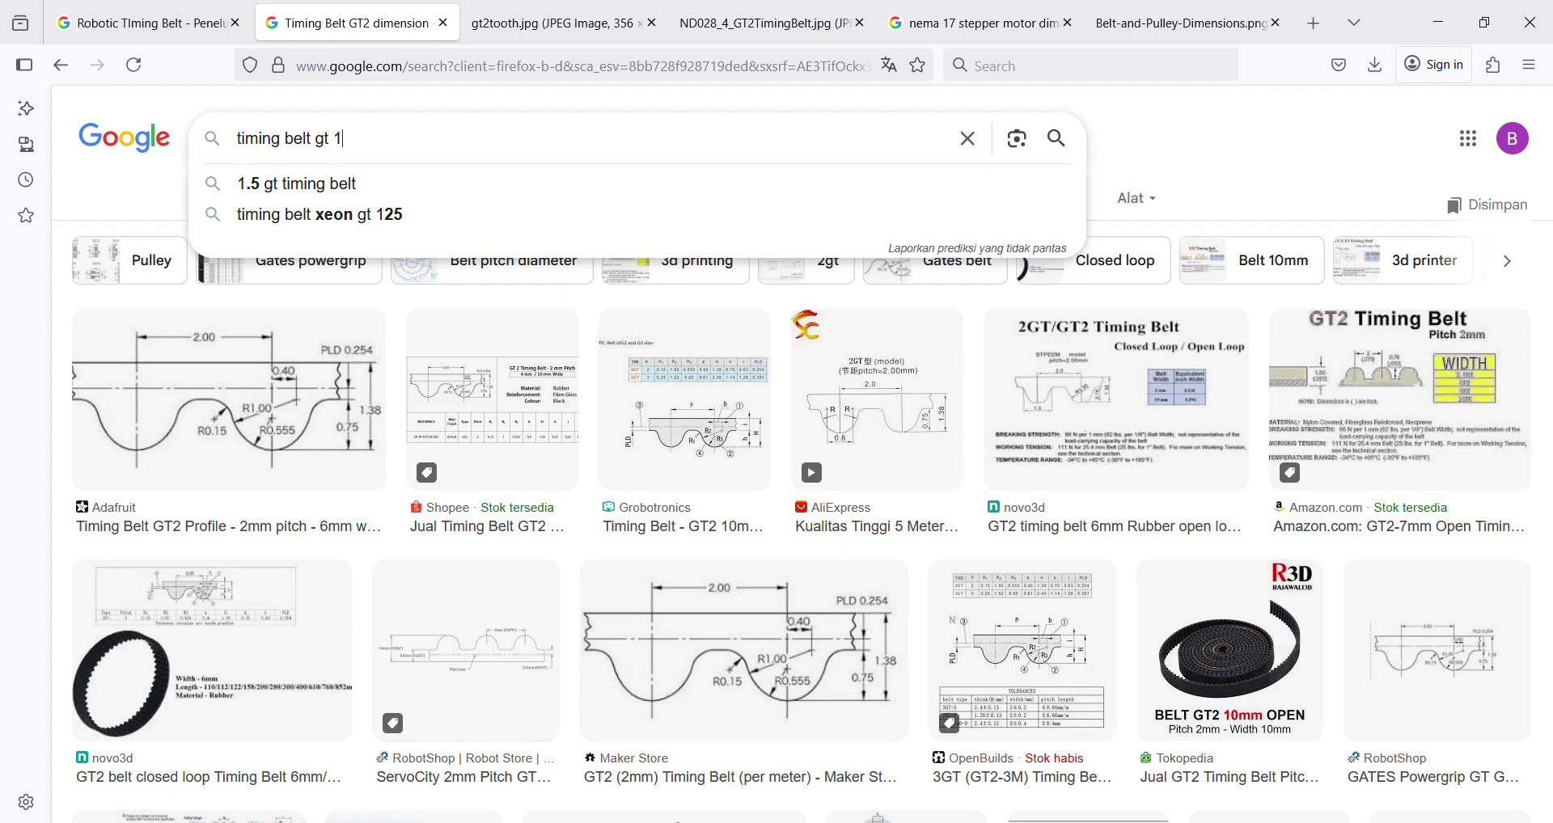
key("BackSpace")
key("BackSpace")
type("2 1")
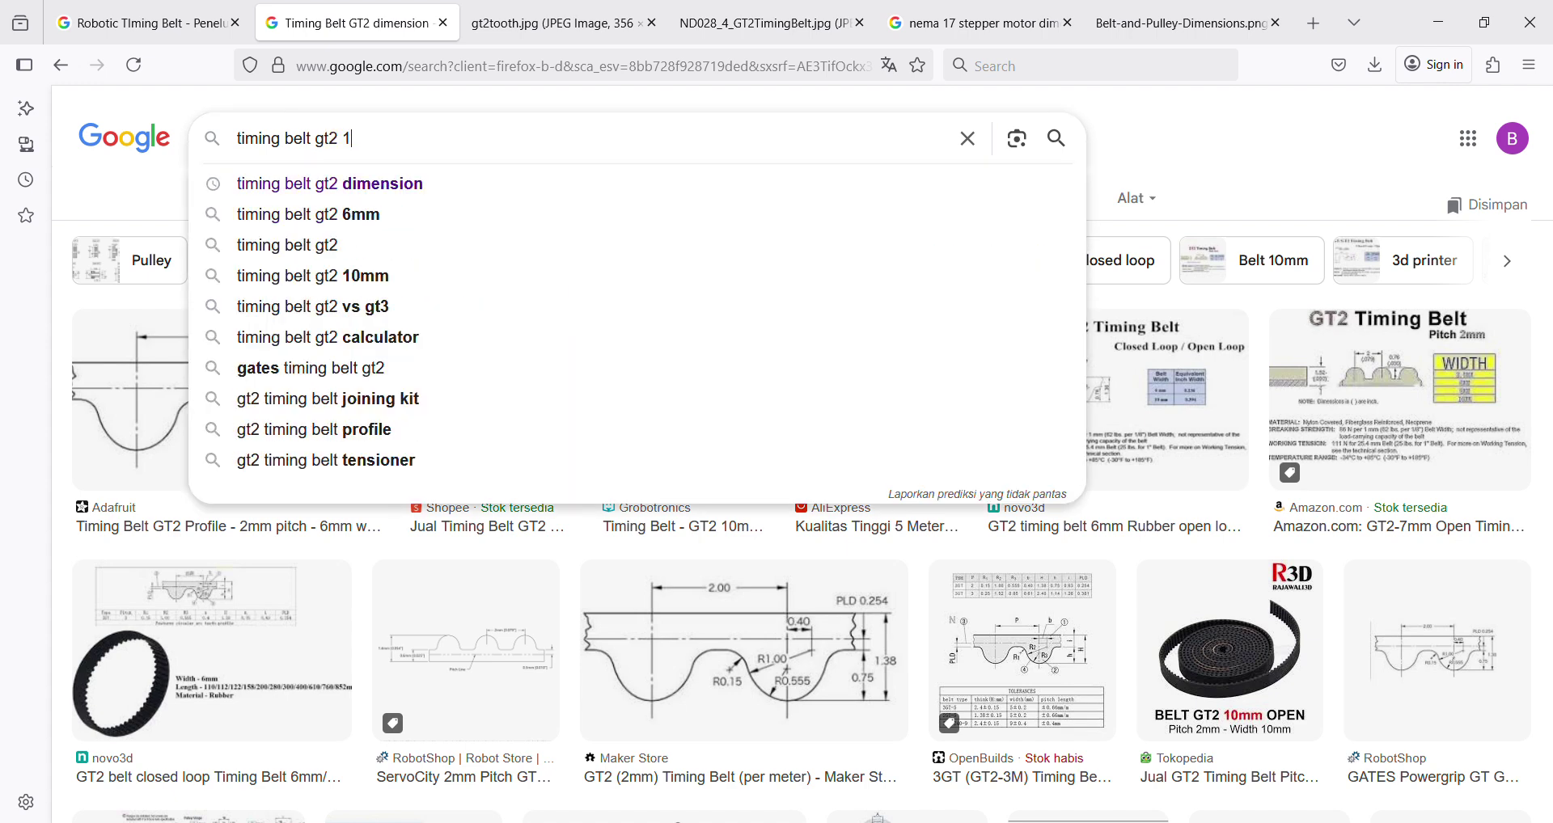
type("50")
key("Return")
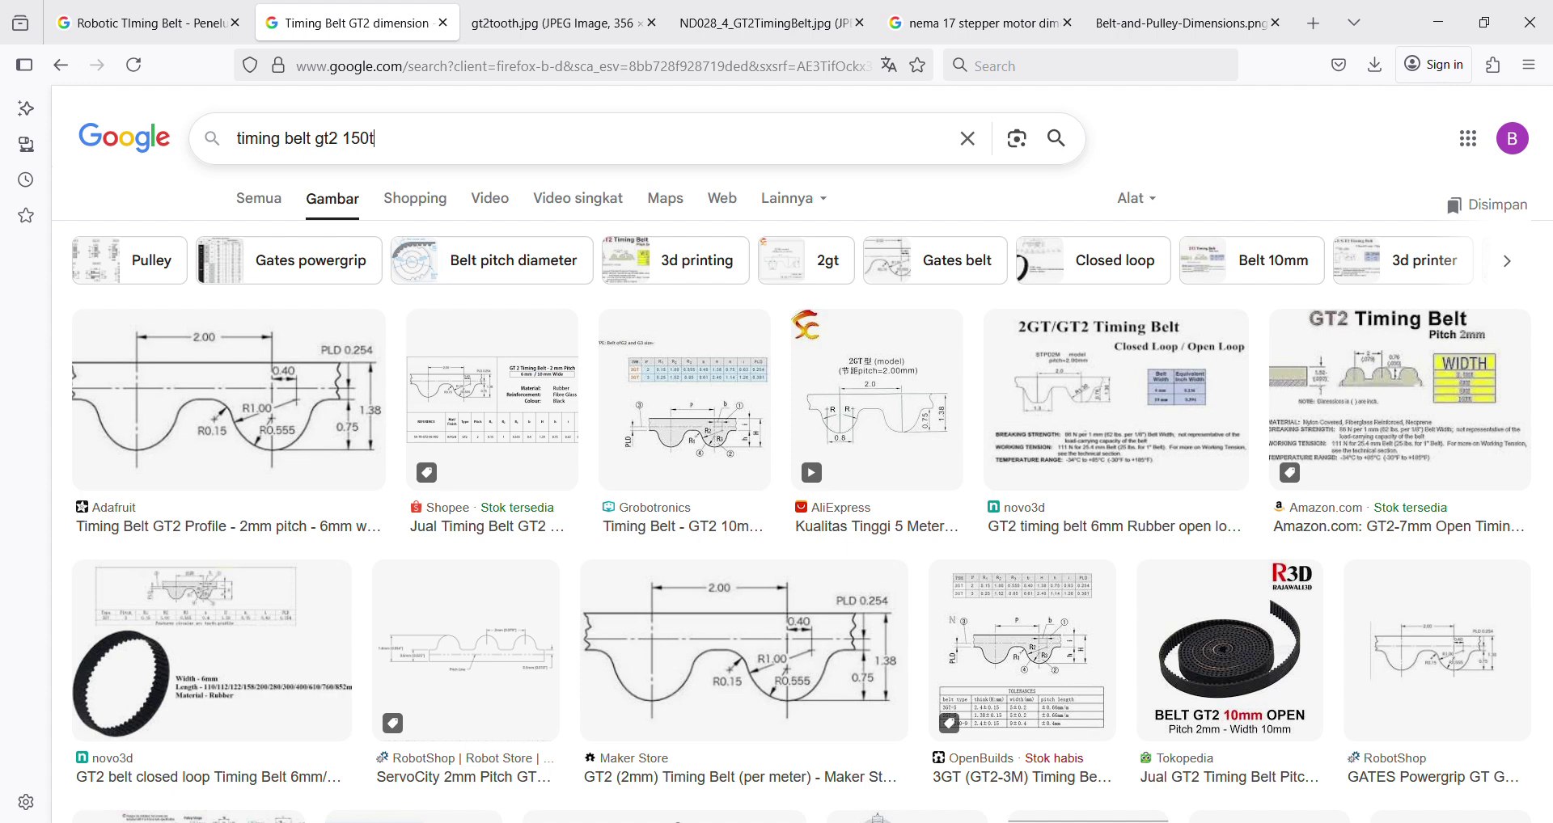
key("Return")
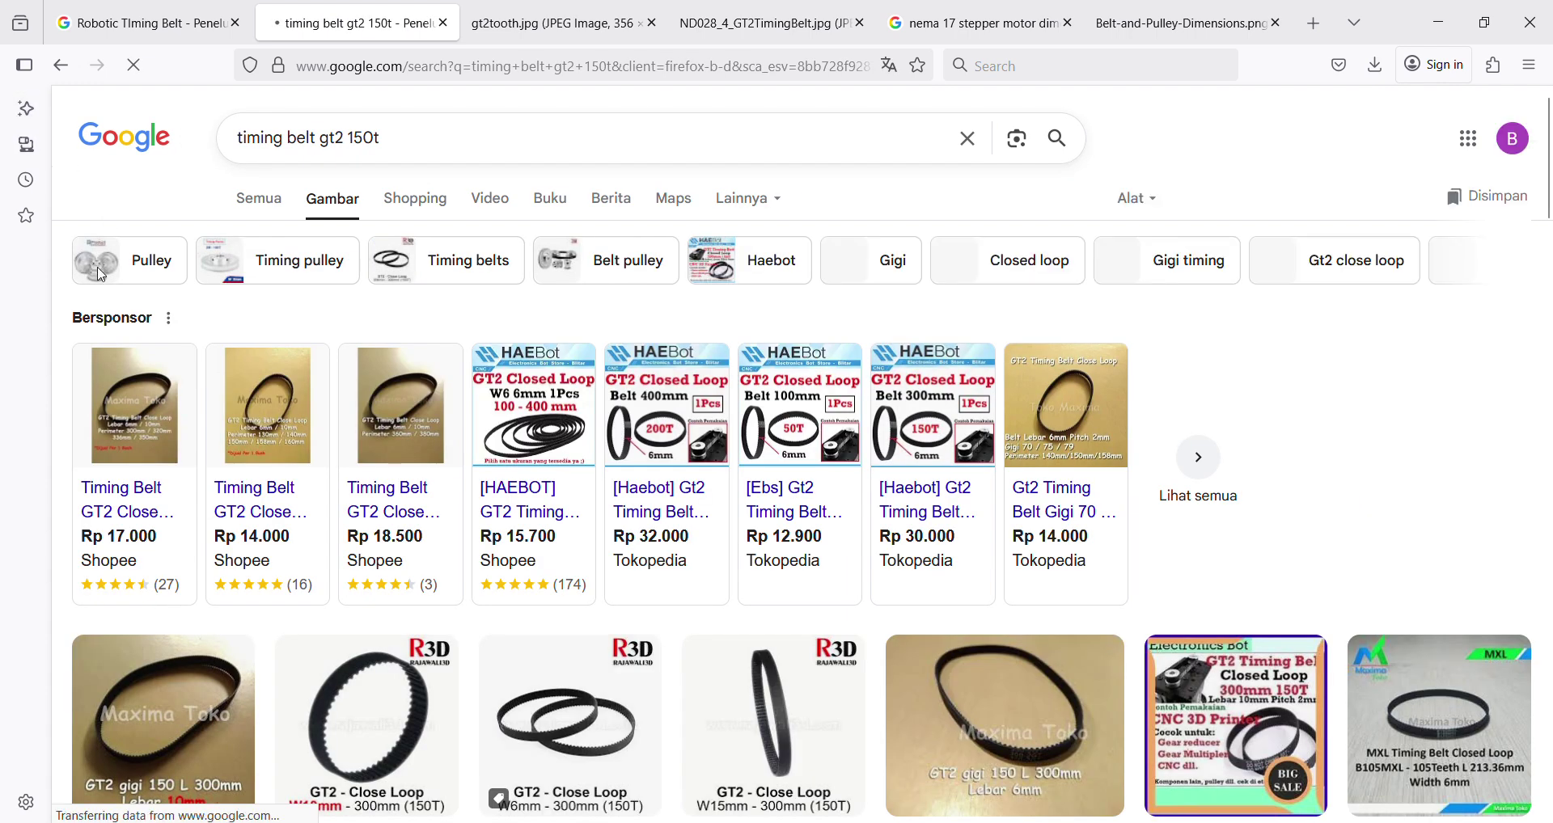
- Examine the shopping results for the 150-tooth GT2 belt and check them against the tooth count calculated in the Excel sheet
left_click(408, 201)
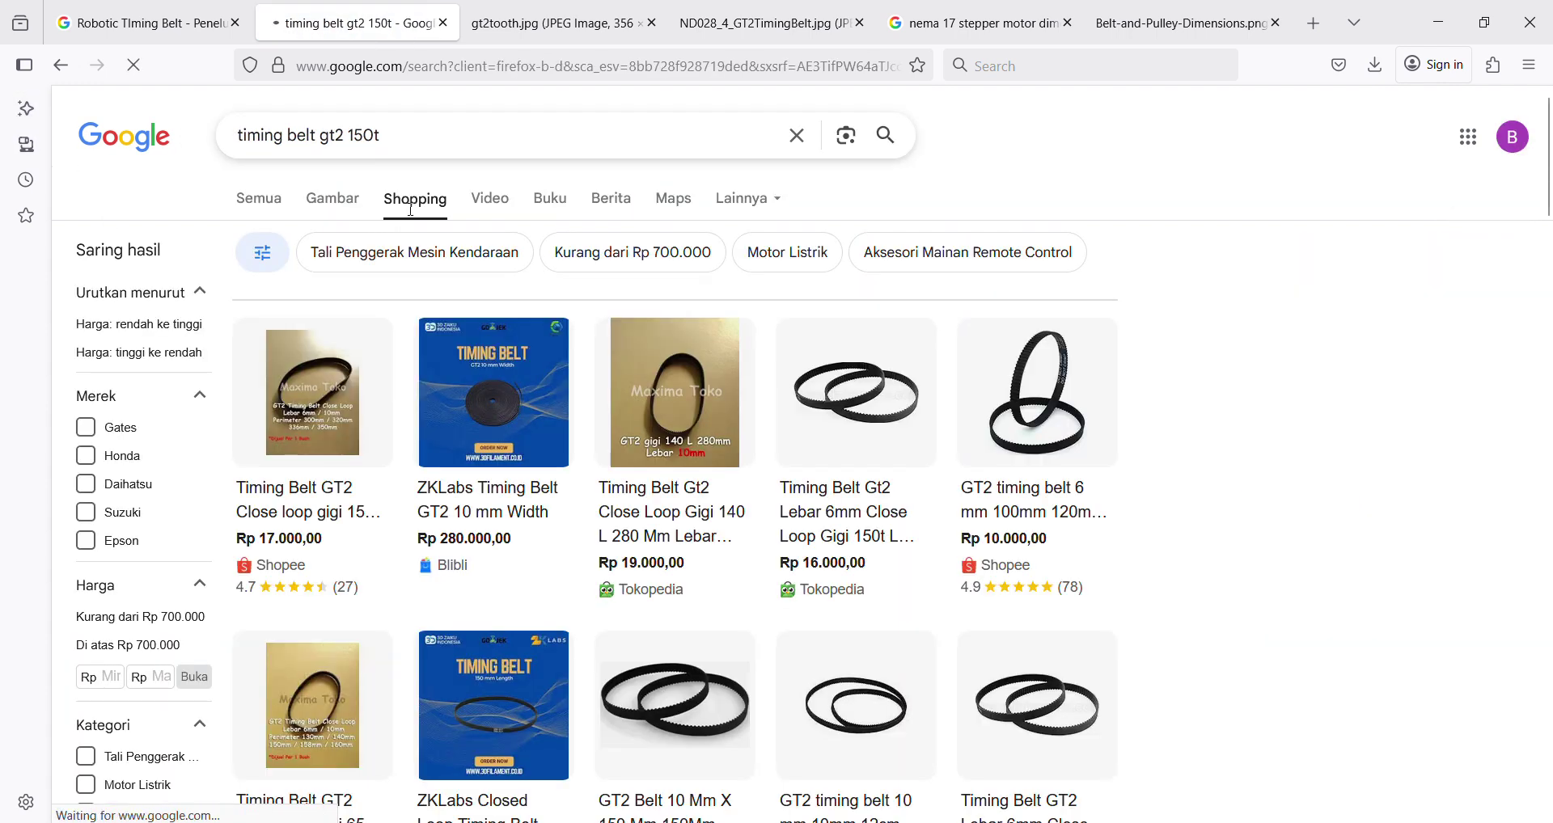
mouse_move(657, 530)
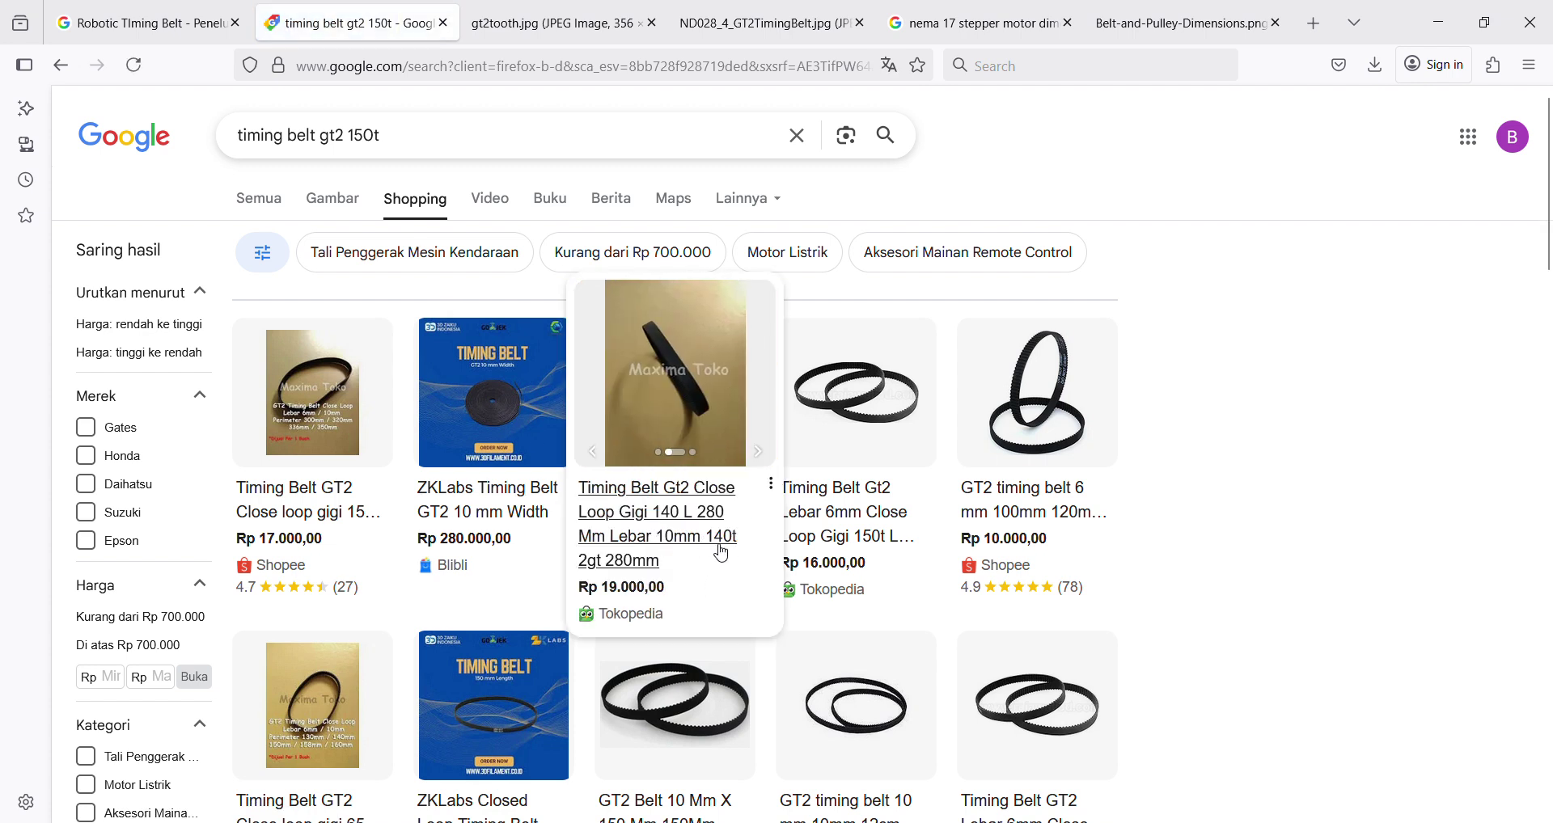
mouse_move(903, 553)
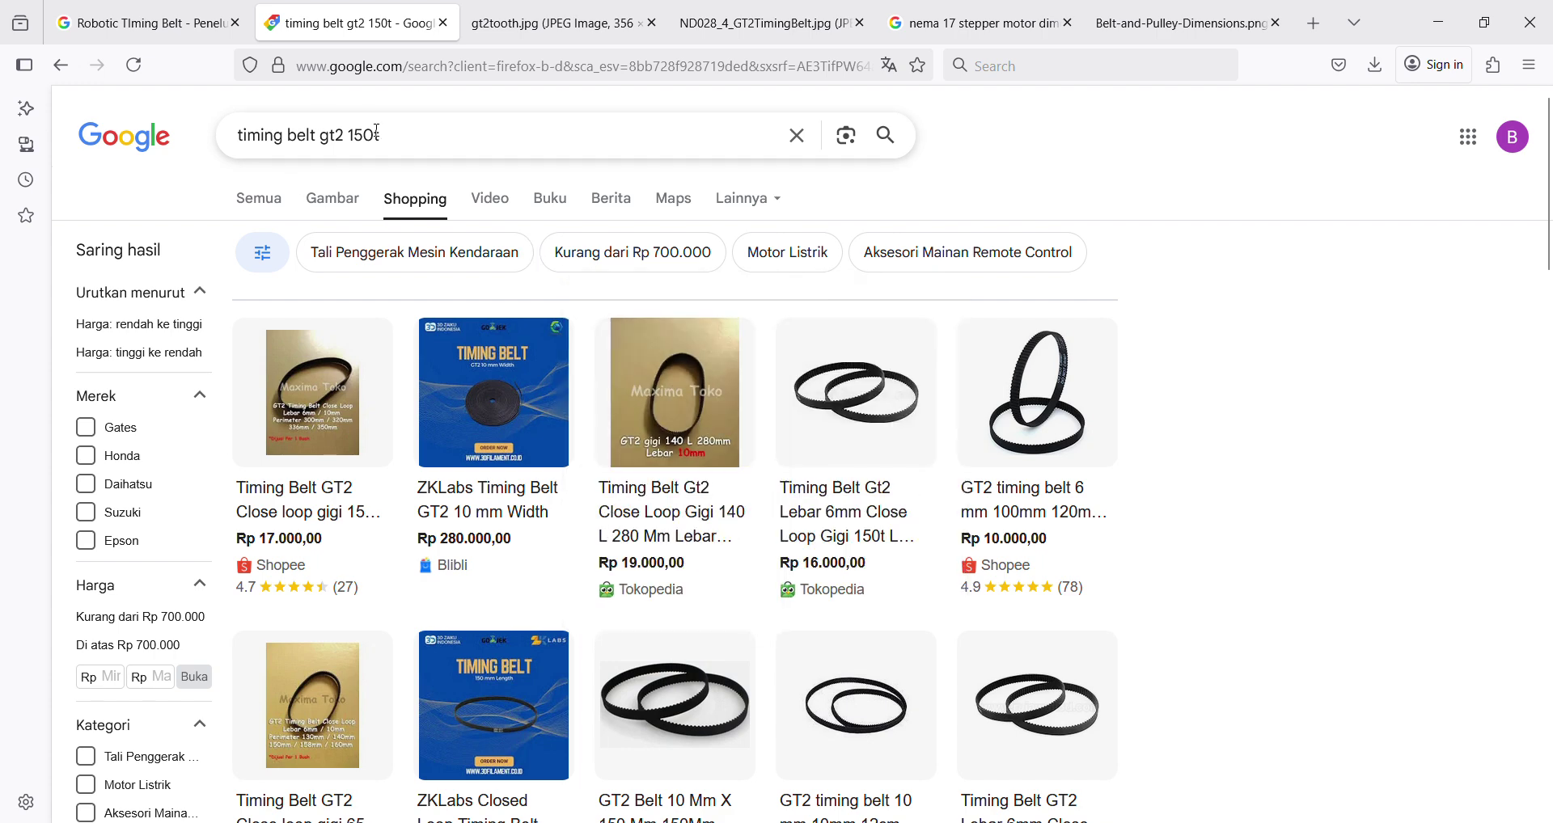
key("alt+Tab")
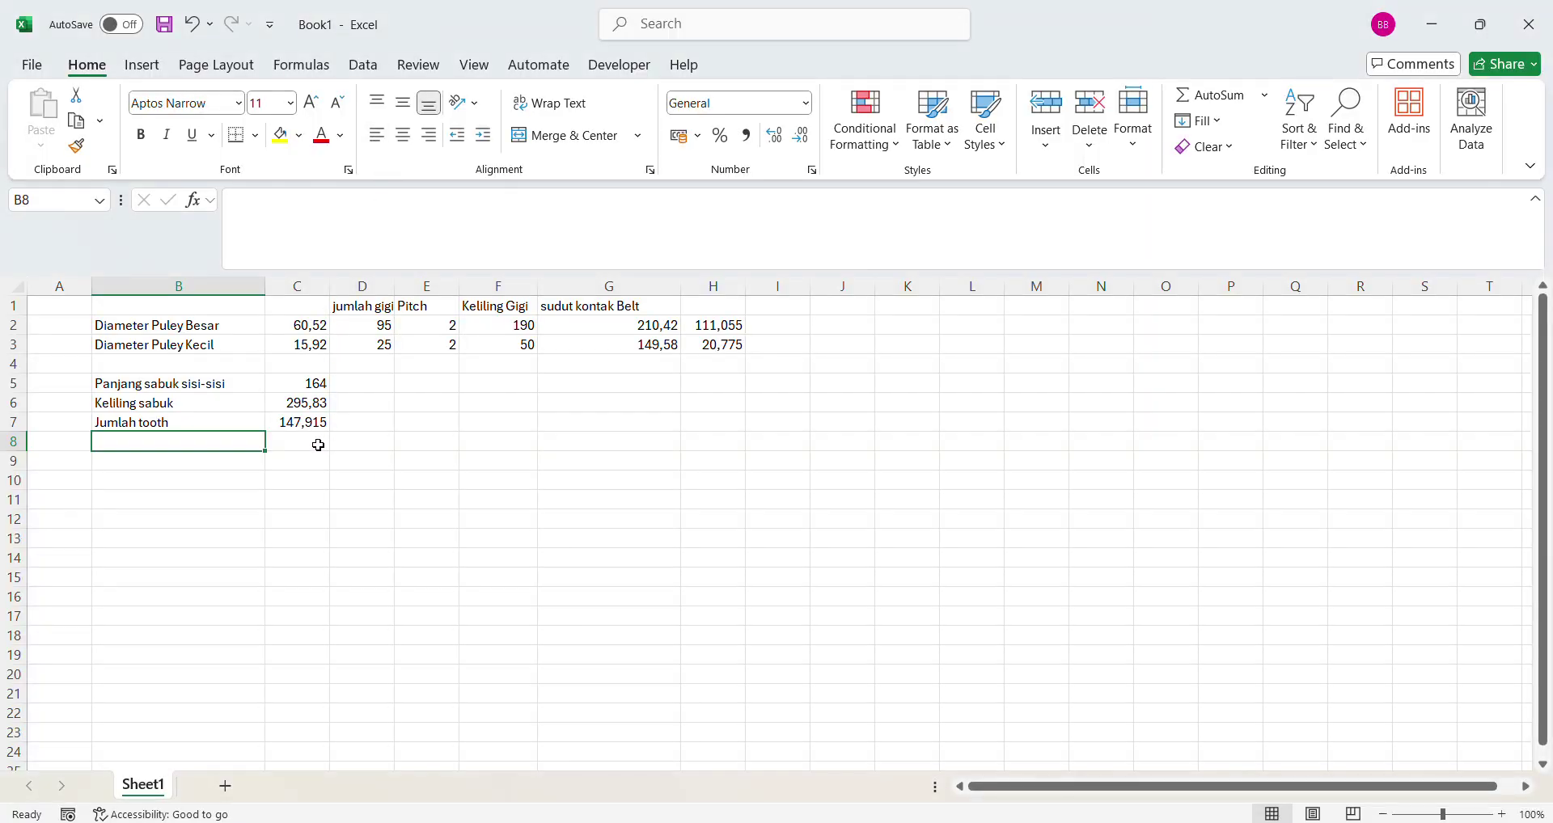
key("alt+Tab")
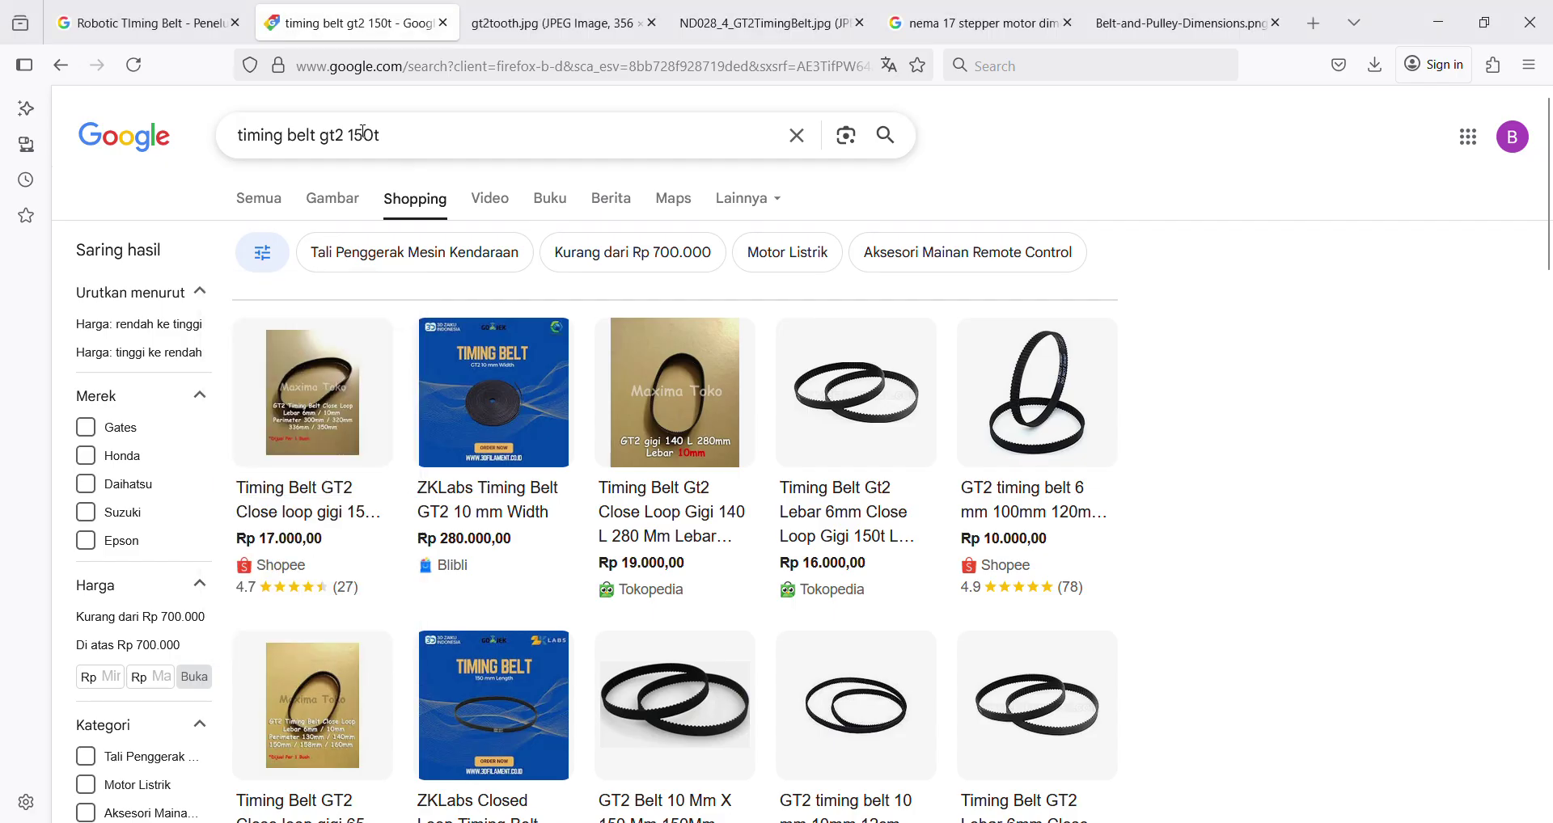
- Search the shopping results for "timing belt gt2 148t" and examine the tooth counts and lengths of the listed belts
left_click_drag(359, 133, 467, 141)
type("48t")
key("Return")
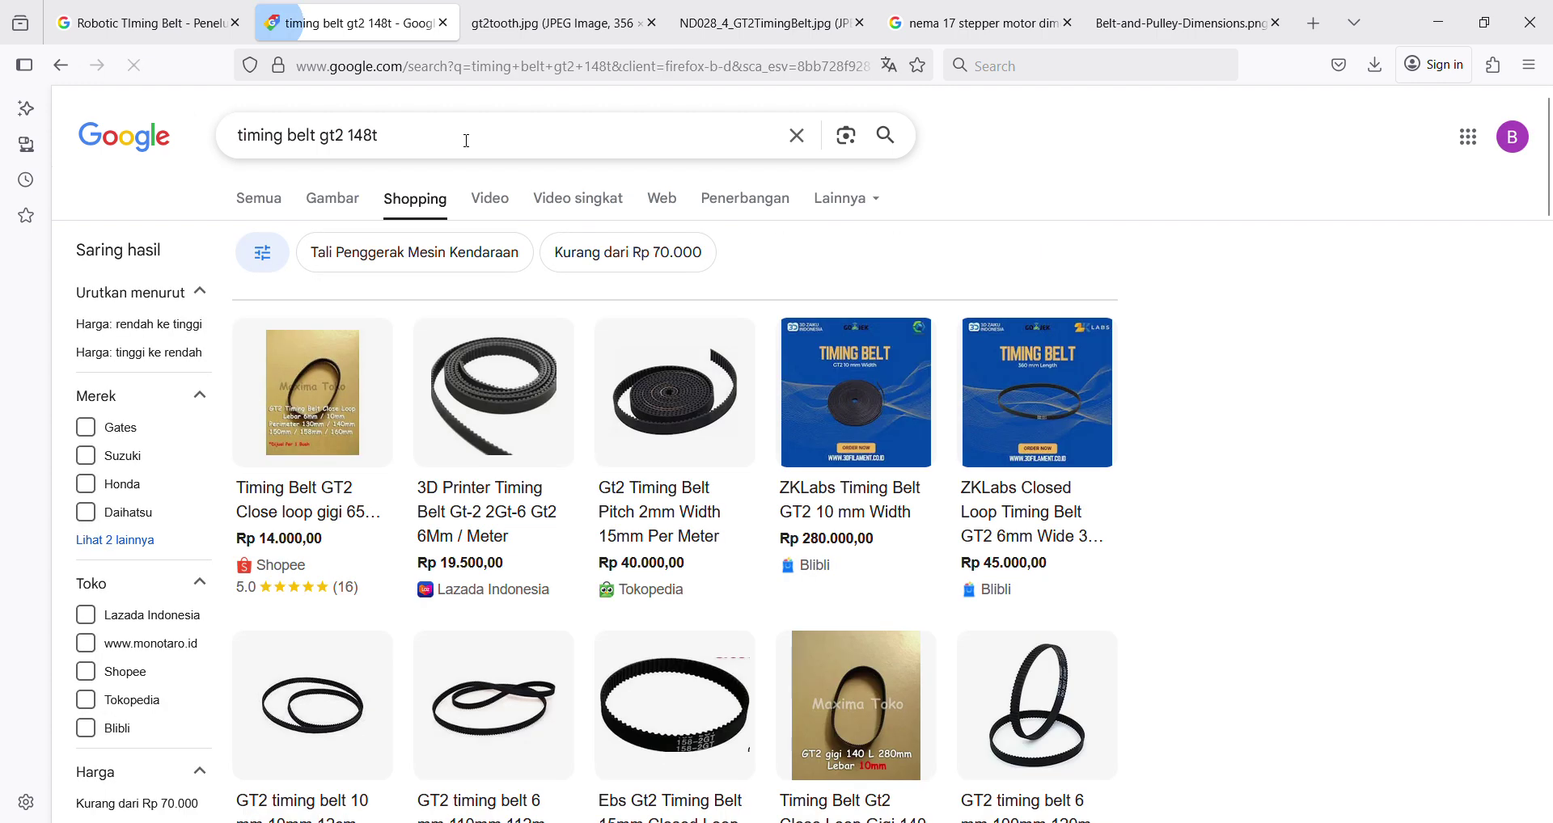
mouse_move(332, 521)
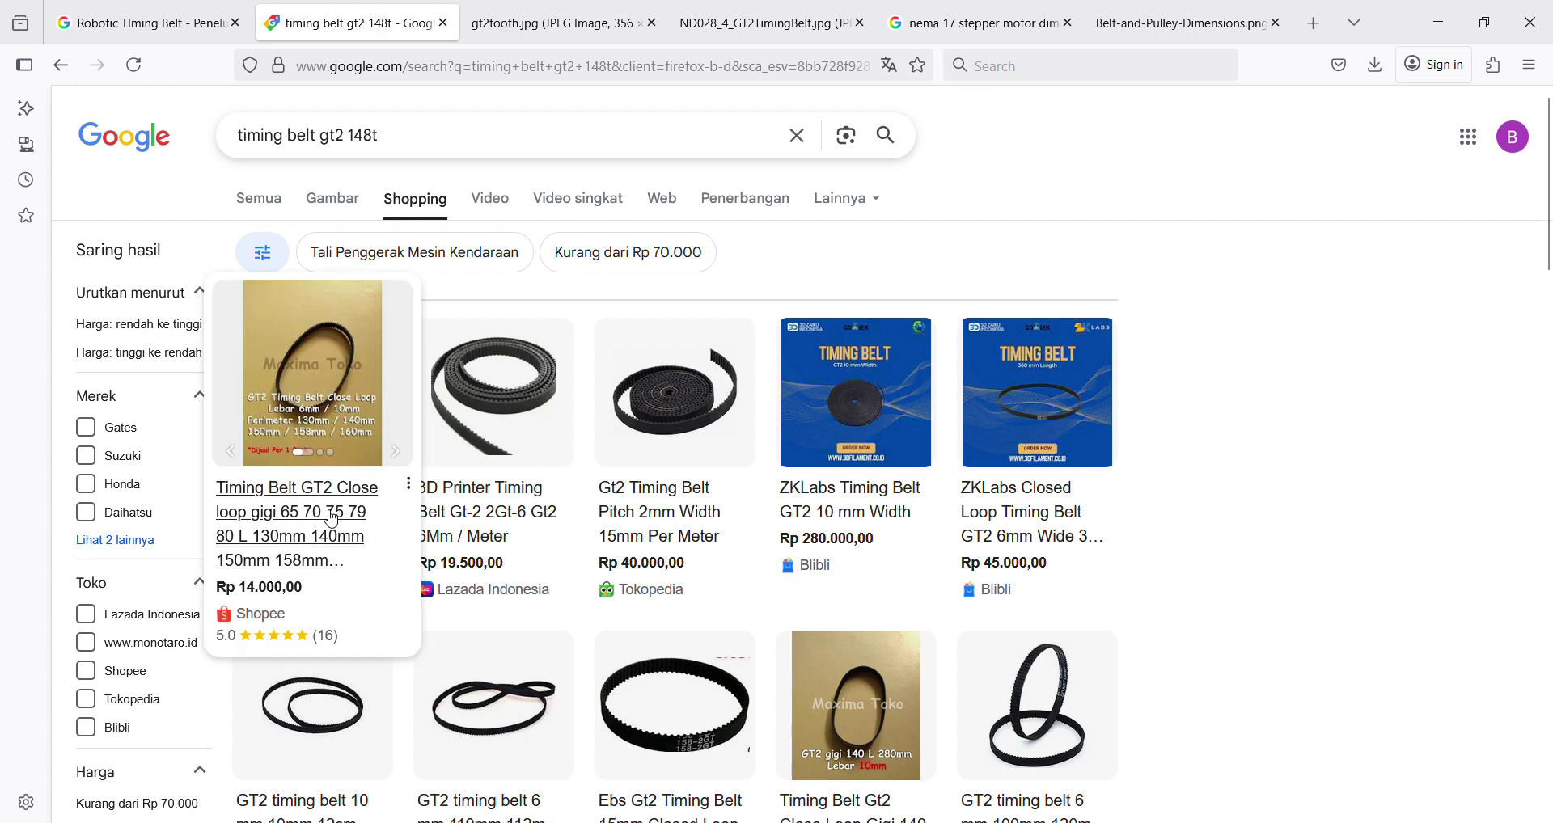
scroll(354, 594, "down", 3)
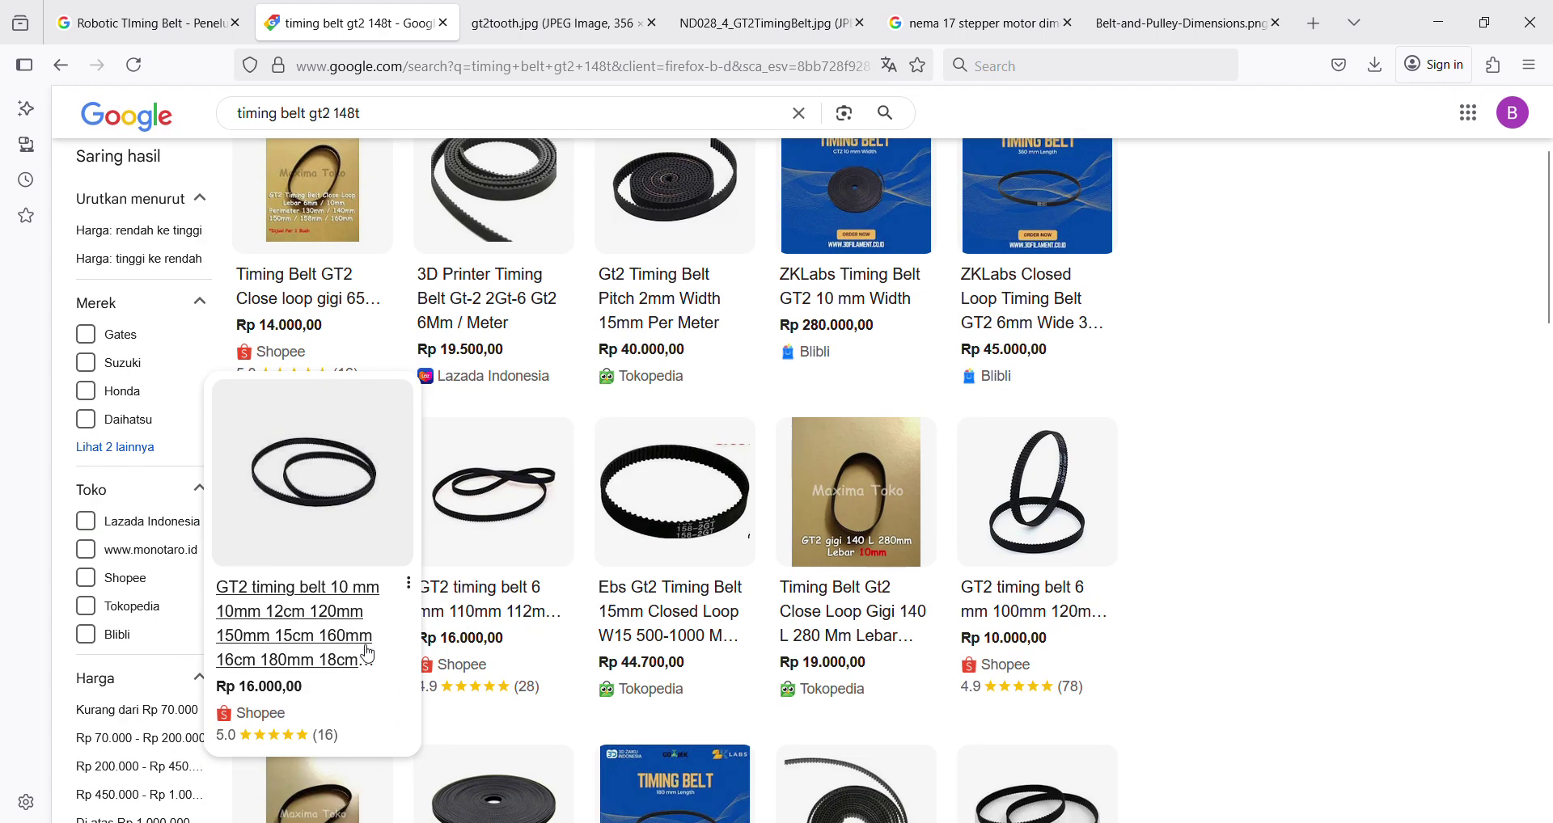
mouse_move(498, 638)
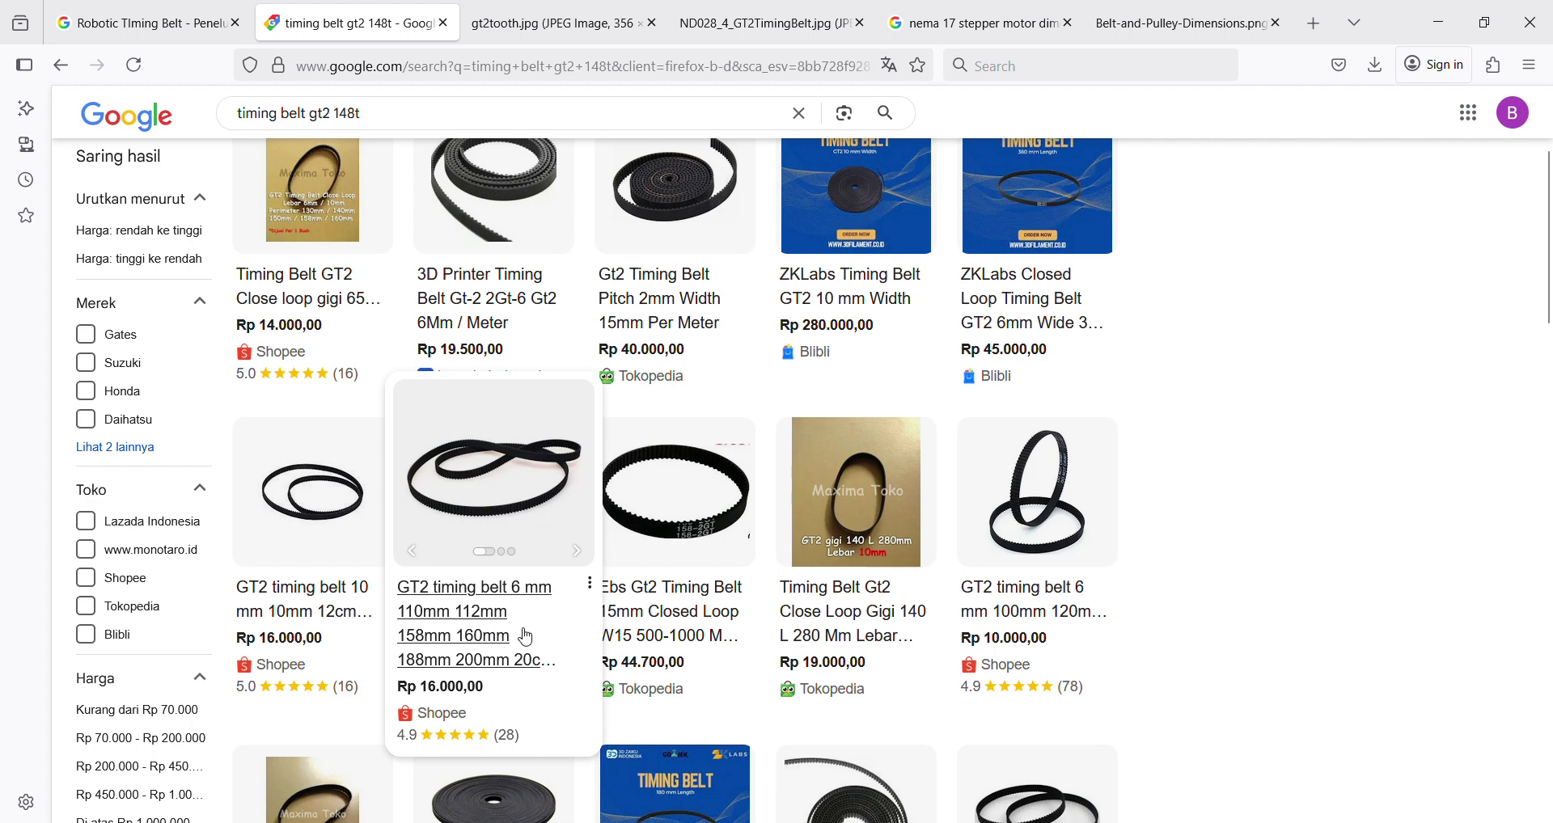
mouse_move(889, 637)
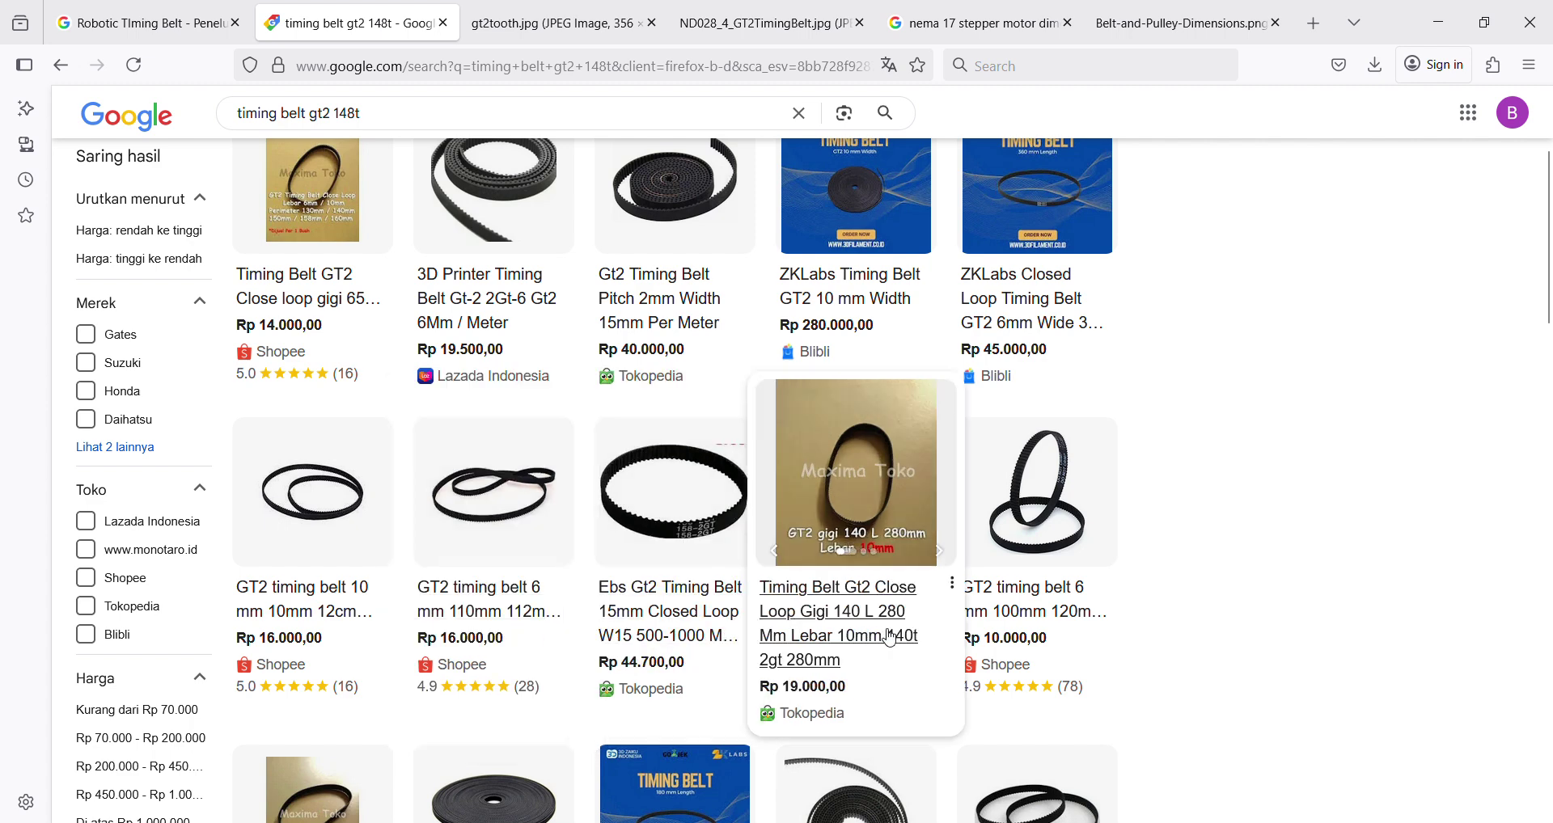
mouse_move(1035, 647)
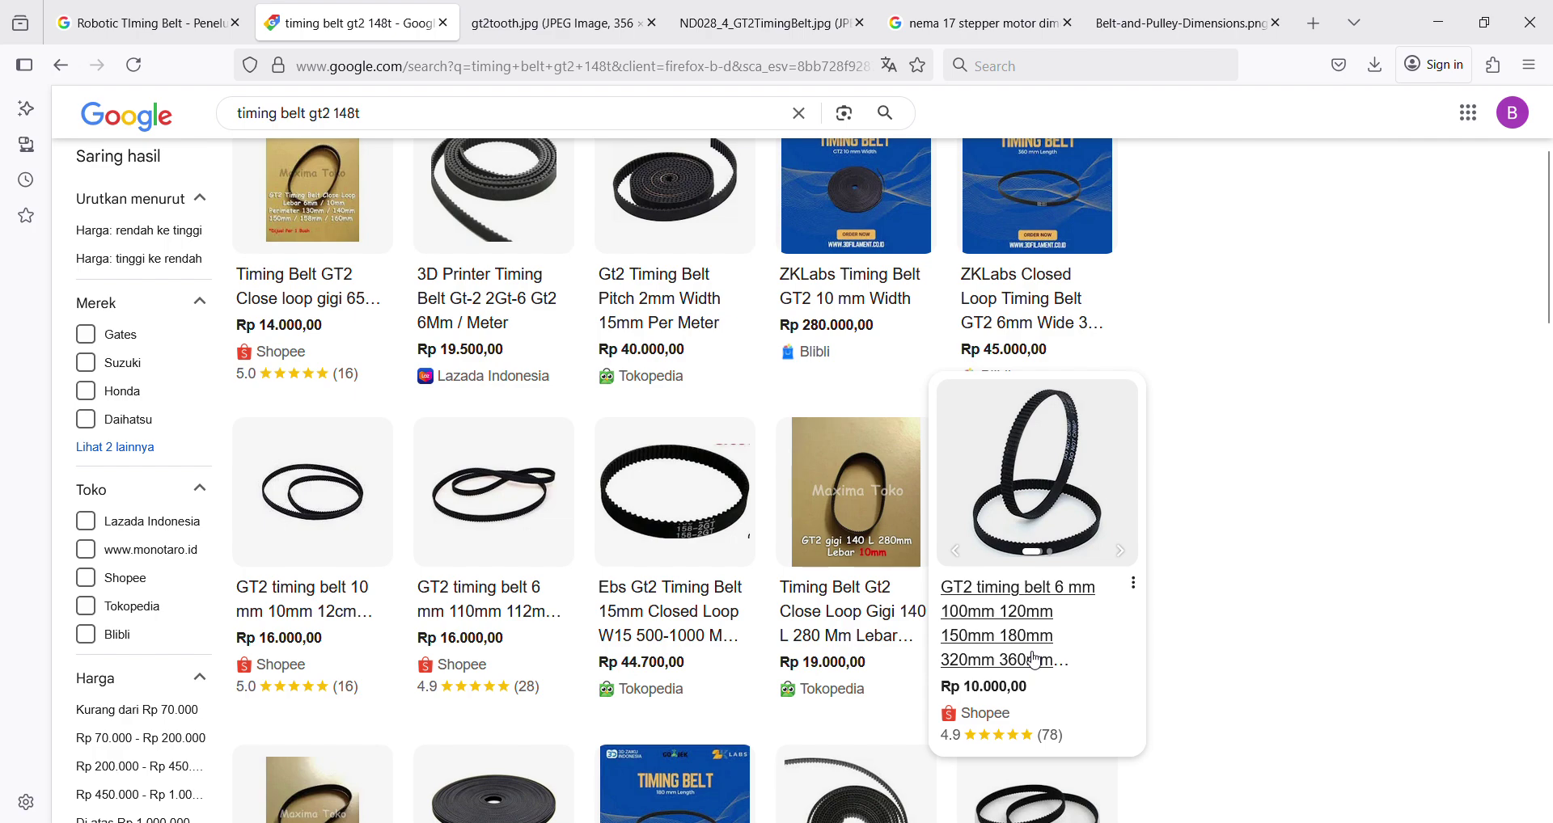
scroll(1035, 660, "down", 4)
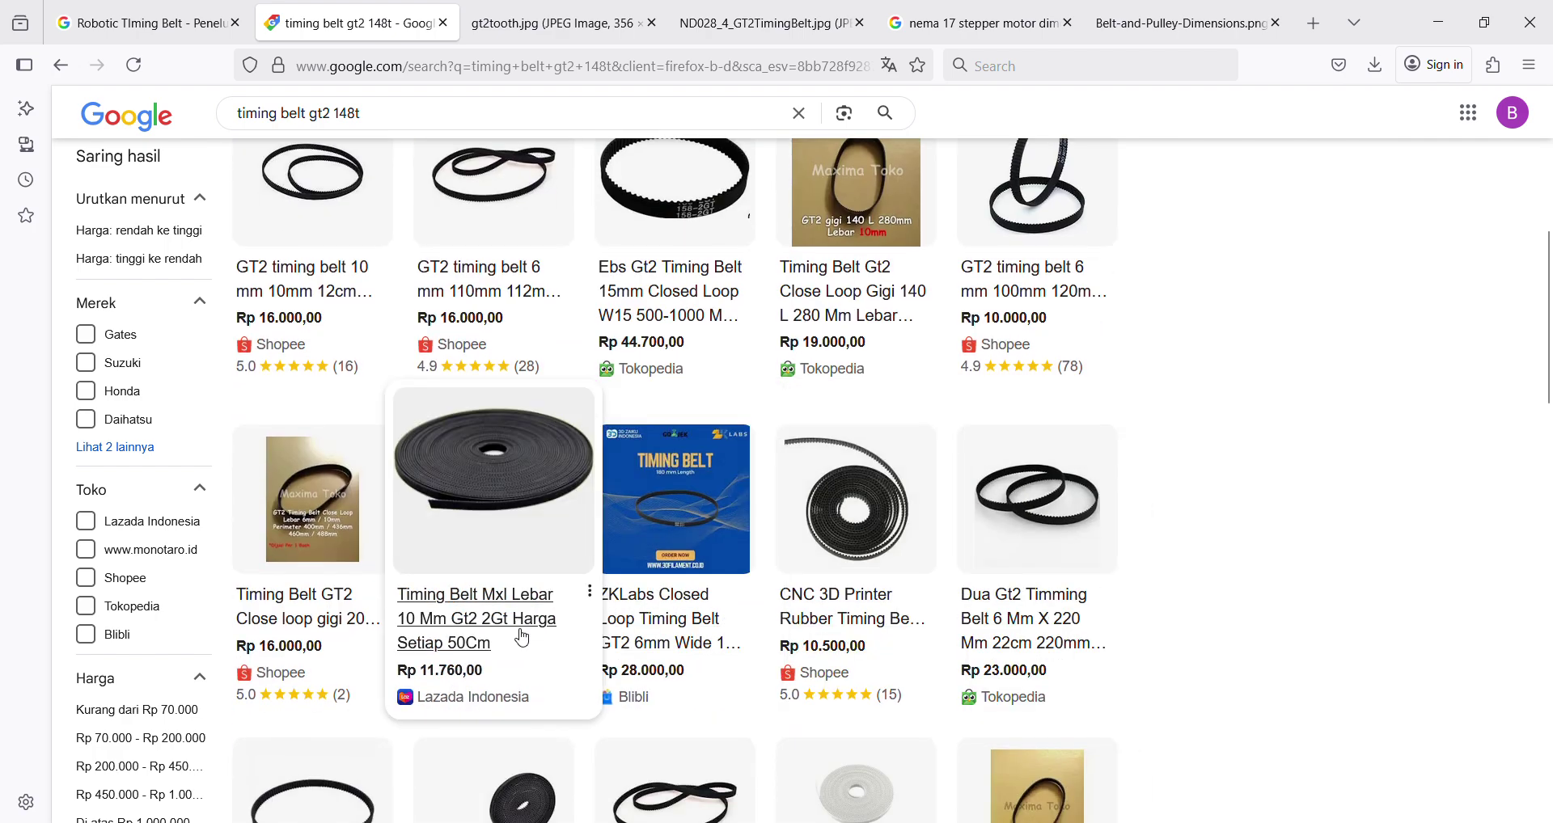
mouse_move(355, 706)
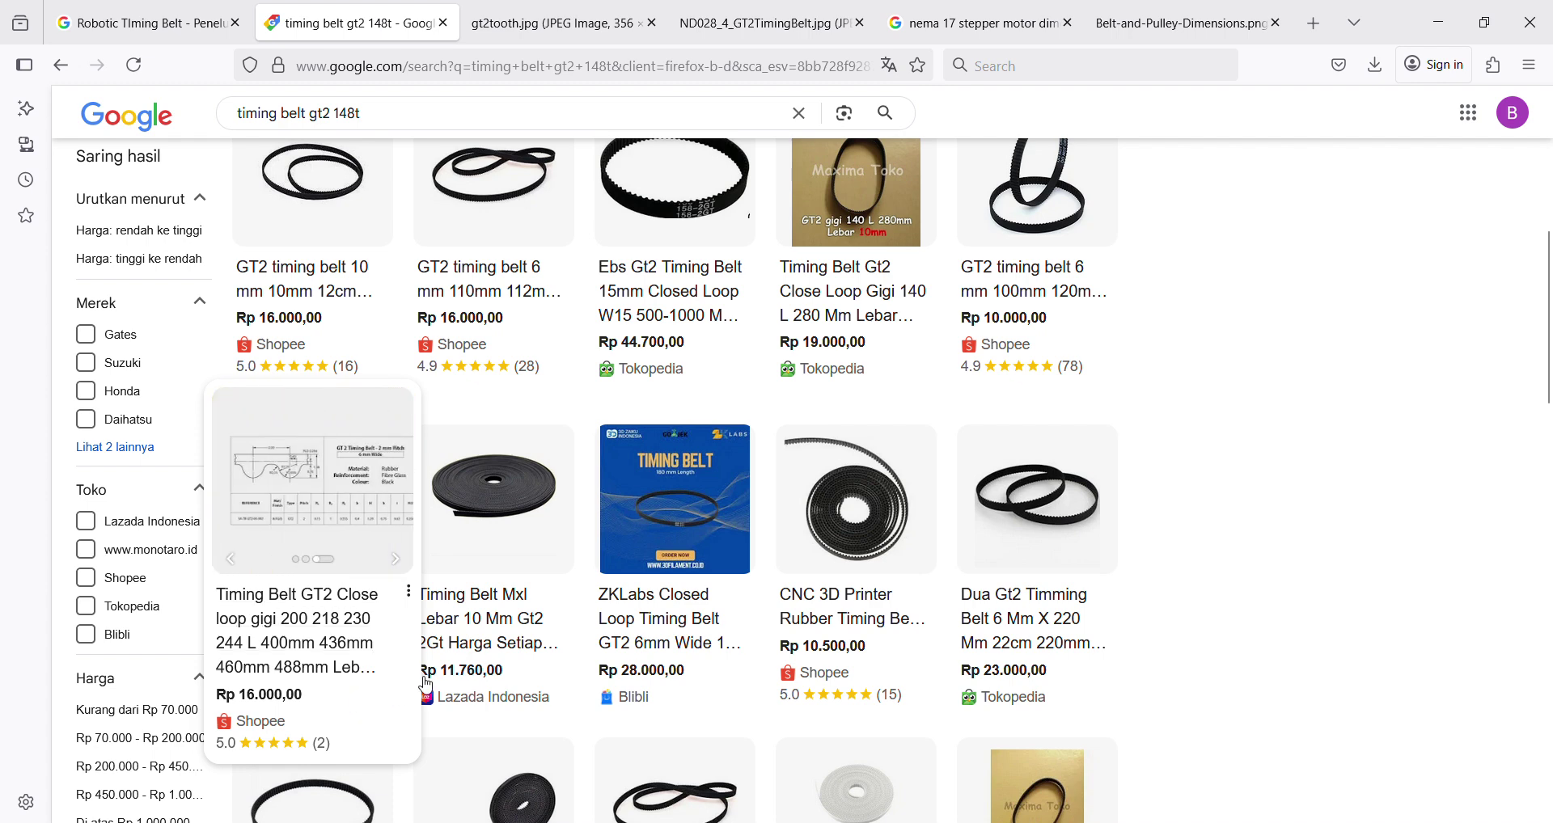
- Switch to FreeCAD, close the belt path sketch and inspect the two pulleys with the belt path in 3D
key("alt+Tab")
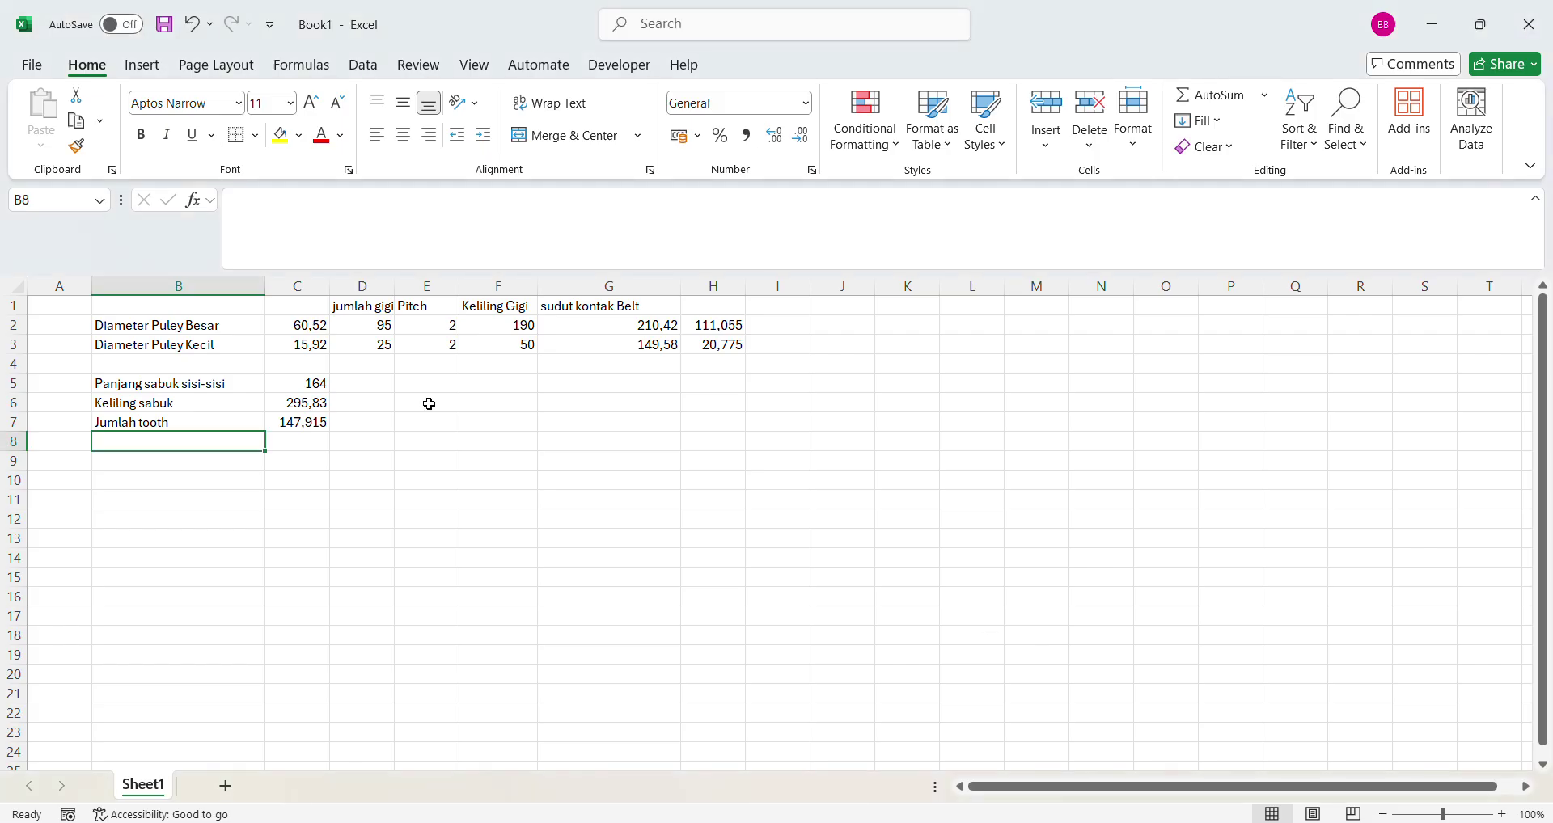
key("alt+Tab")
key("alt+Tab")
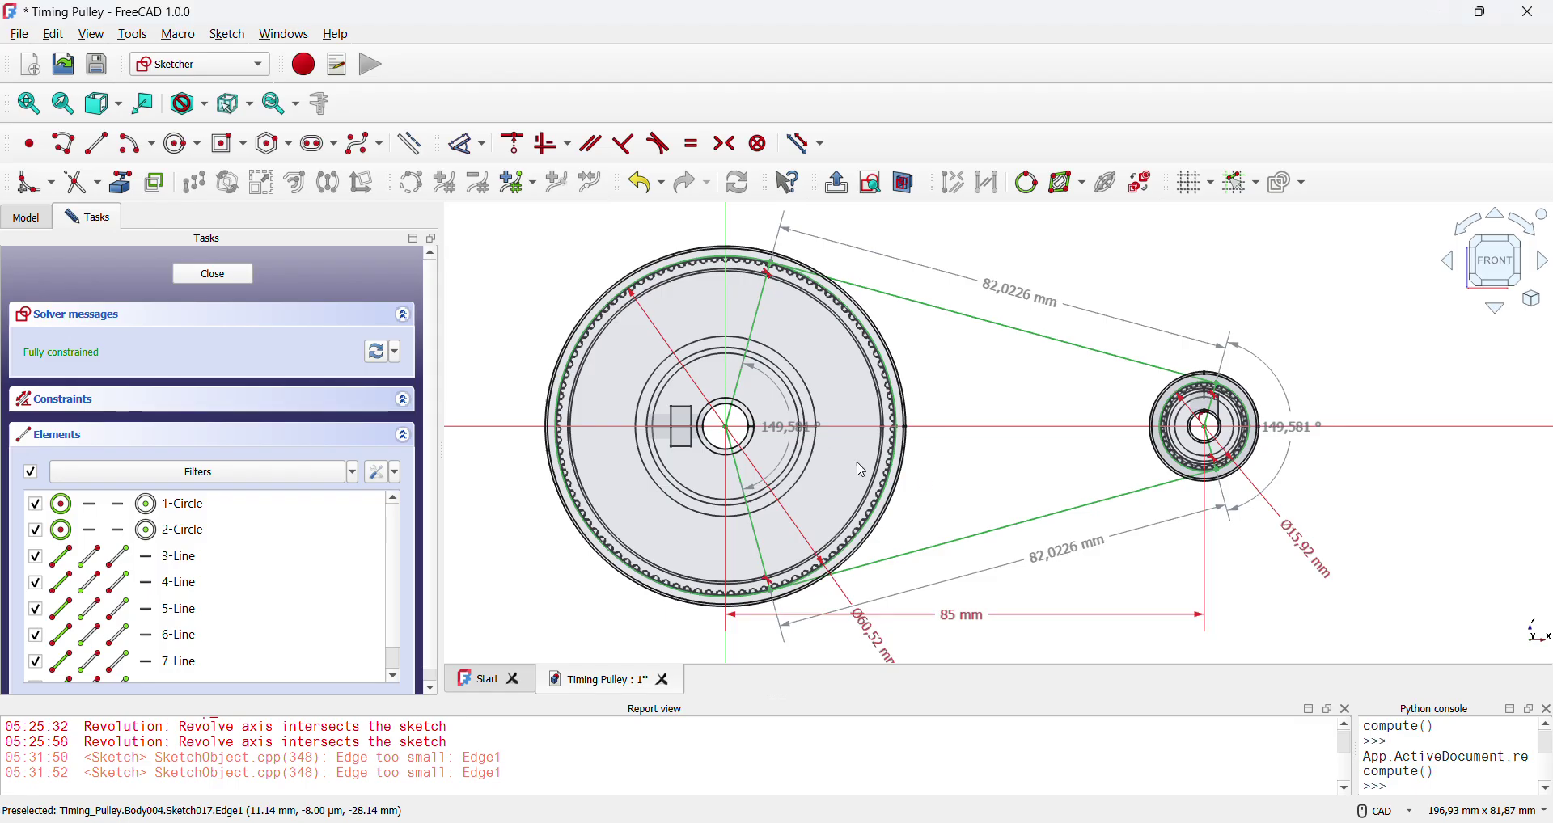
middle_click_drag(1270, 463, 1204, 473)
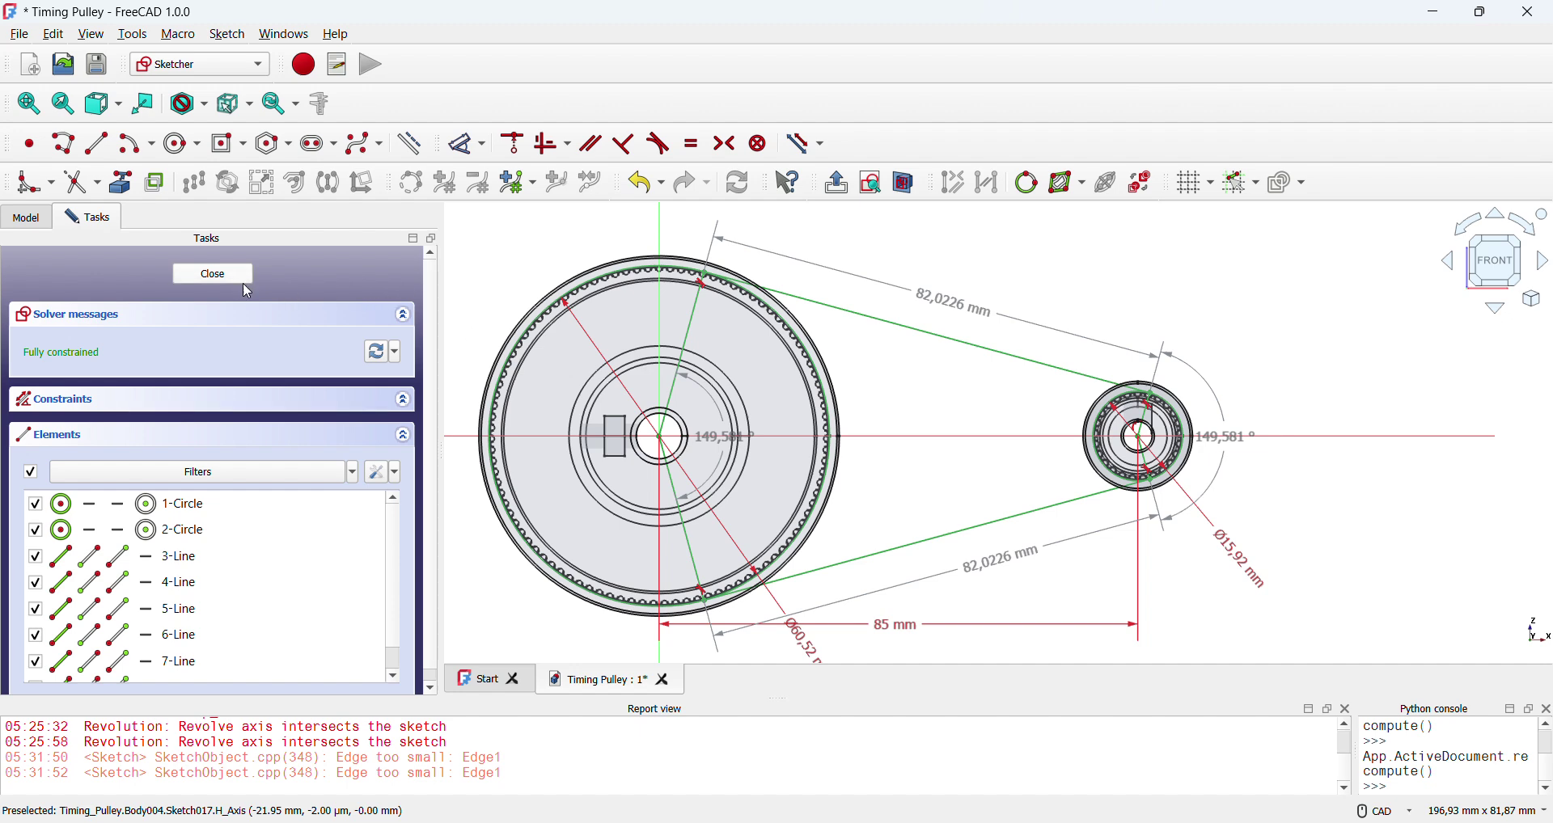
left_click(213, 275)
scroll(921, 454, "up", 3)
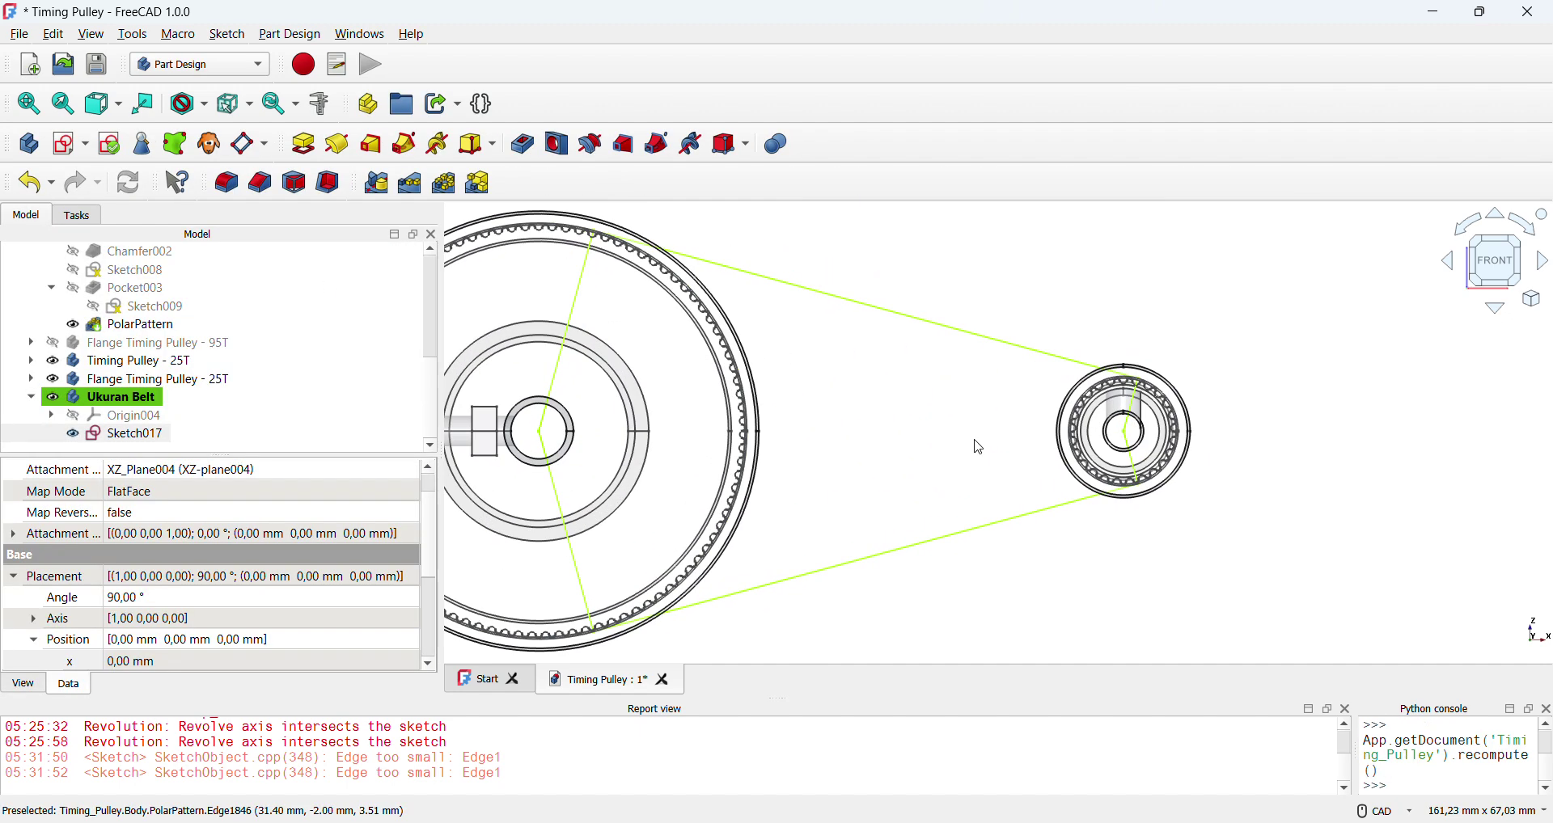
scroll(968, 449, "down", 3)
key("0")
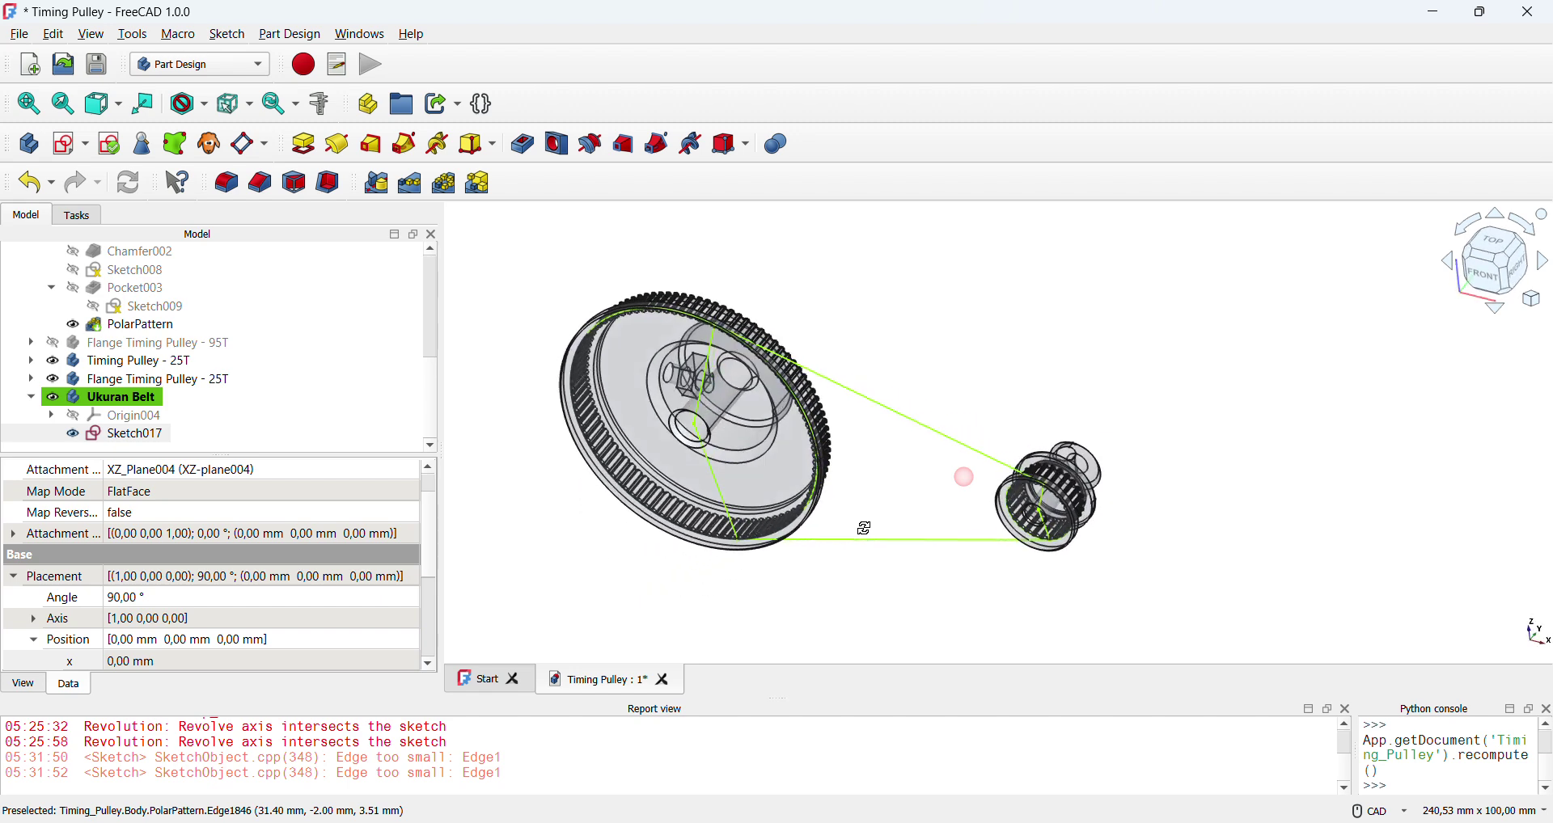